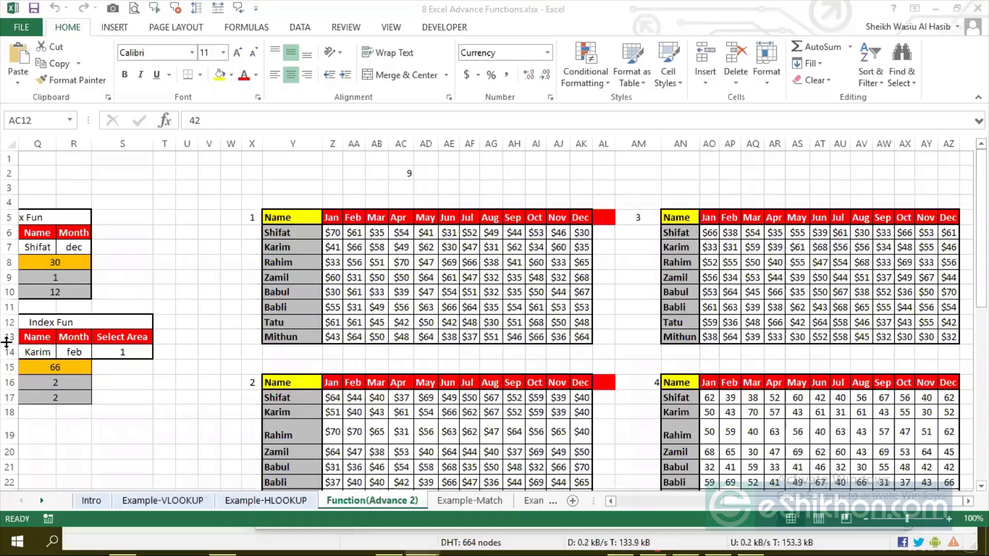
# Go to the first column of the Function(Advance 2) sheet to view the Match and Offset function notes
pyautogui.click(91, 274)
pyautogui.press('Left')
pyautogui.press('Left')
pyautogui.press('Left')
pyautogui.press('Left')
pyautogui.press('Left')
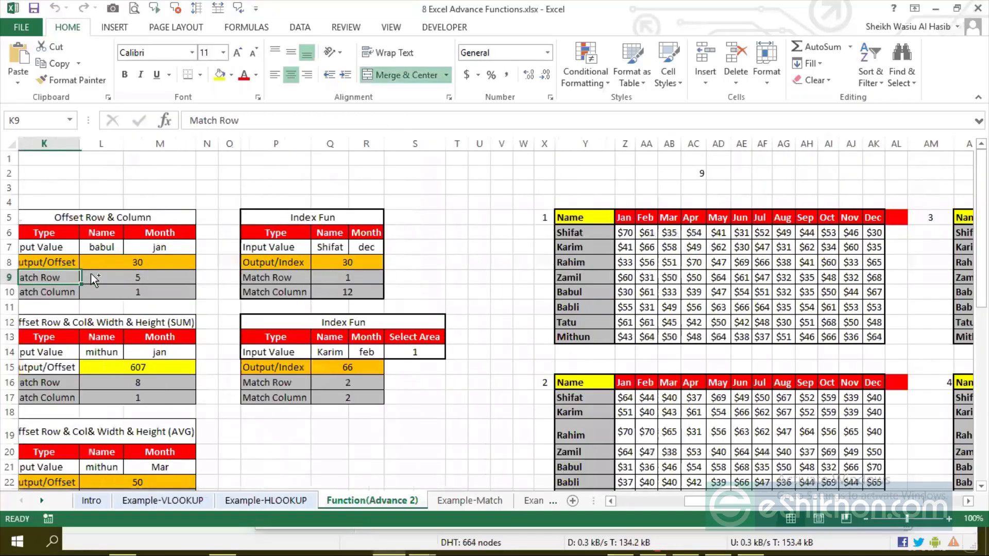
pyautogui.press('Home')
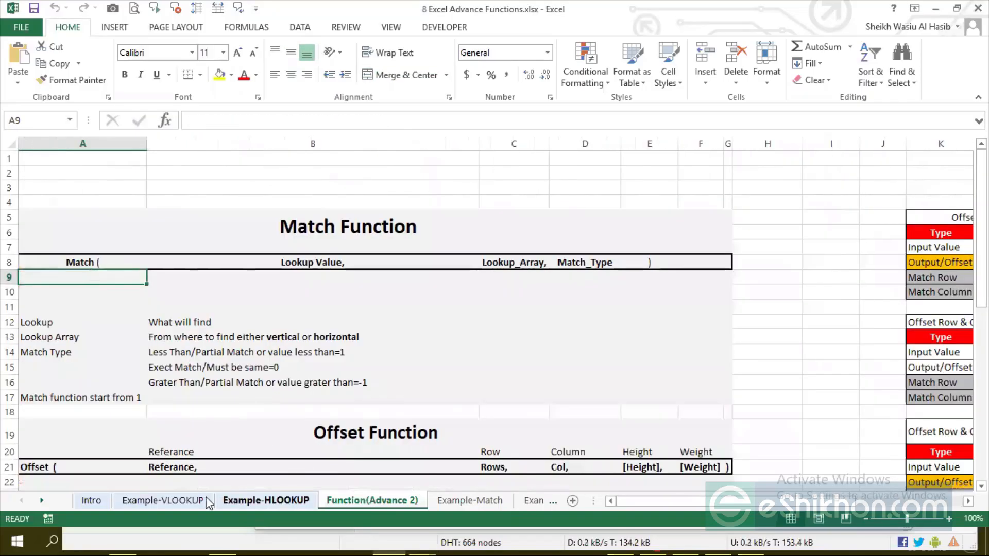
# Look through the Intro and Example-HLOOKUP sheets and return to the Example-VLOOKUP sheet
pyautogui.click(184, 504)
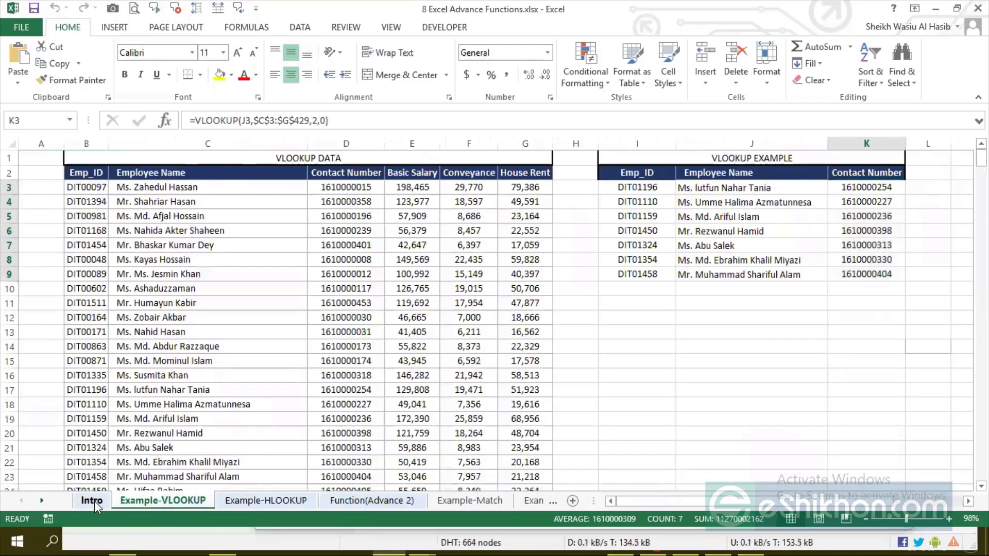
pyautogui.click(94, 500)
pyautogui.click(171, 507)
pyautogui.click(172, 507)
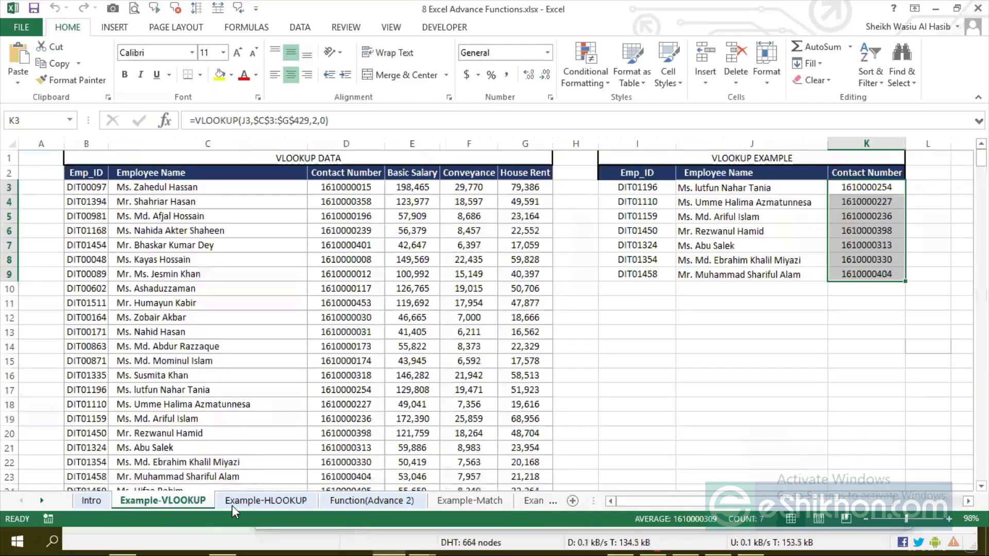
pyautogui.click(232, 505)
pyautogui.click(169, 507)
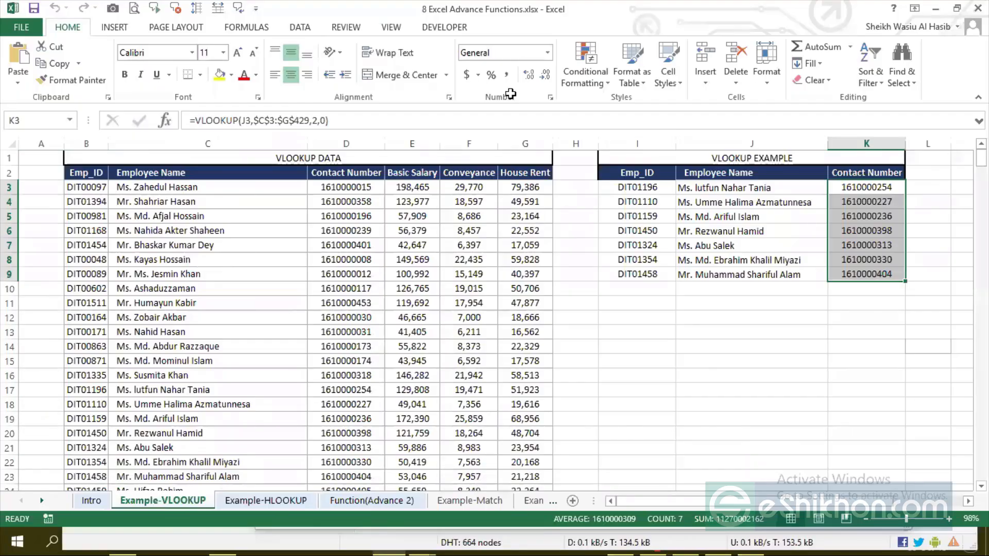
pyautogui.press('alt')
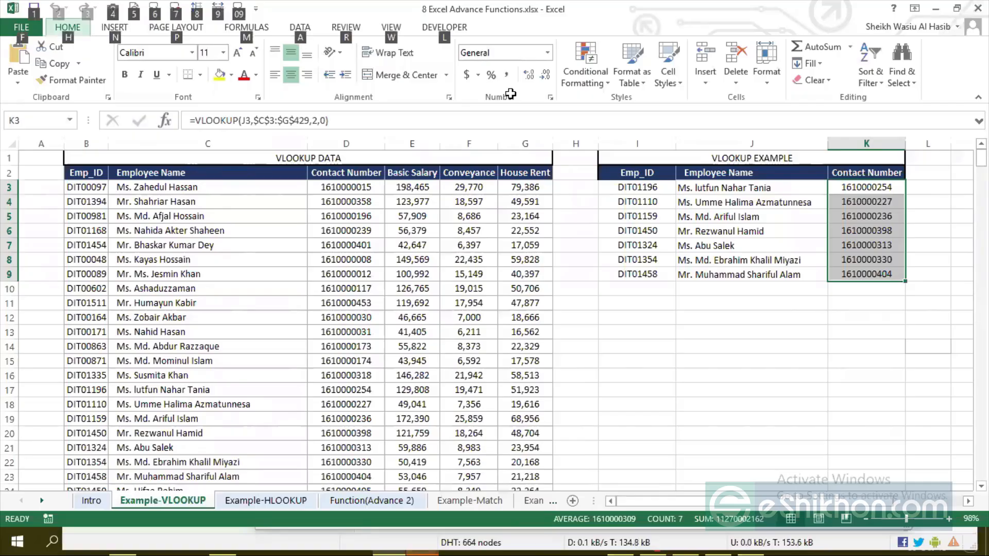
pyautogui.hotkey('alt', 'Tab')
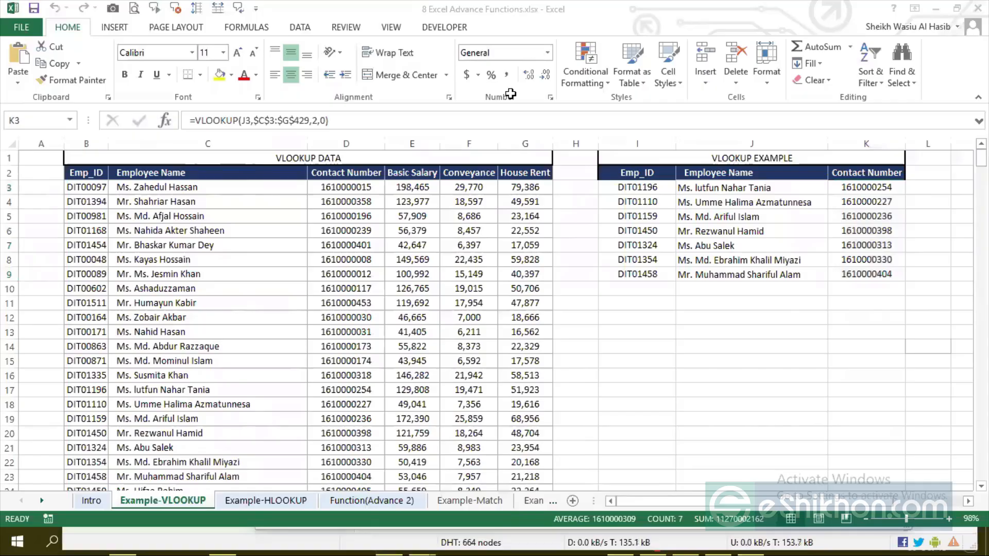
pyautogui.hotkey('alt', 'Tab')
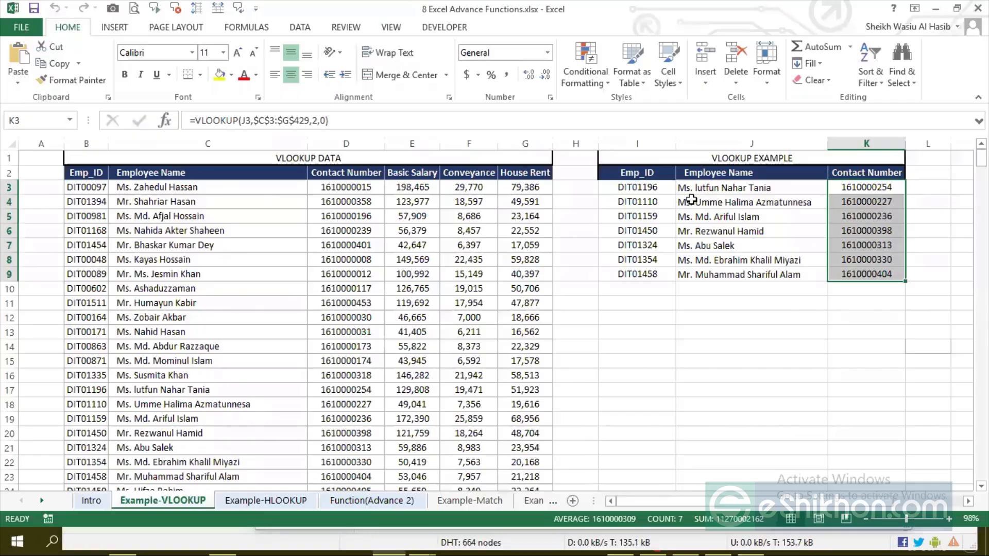
# Try clearing the employee names and contact numbers in J3:K9 of the VLOOKUP EXAMPLE table, and undo the clearing
pyautogui.press('Left')
pyautogui.hotkey('shift', 'Right')
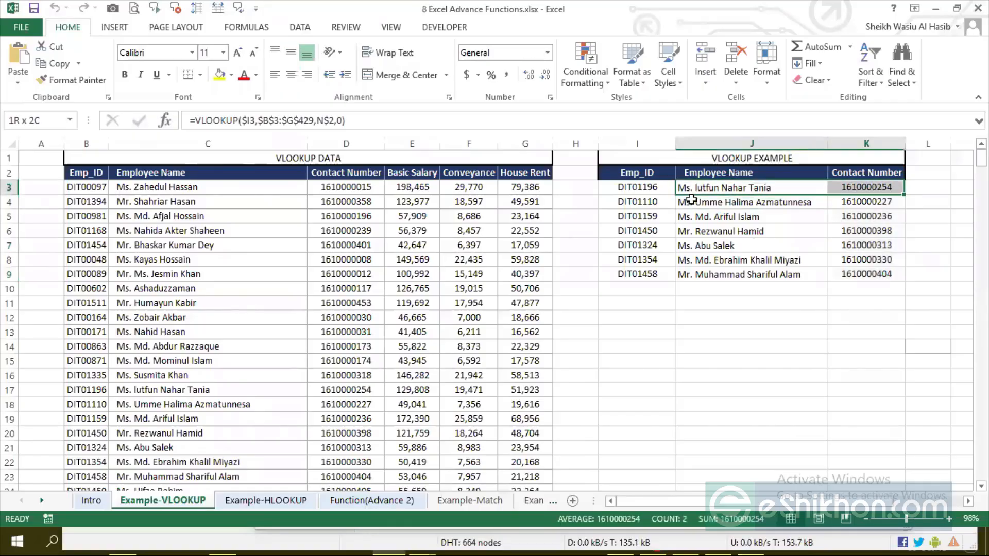
pyautogui.hotkey('ctrl', 'shift', 'Down')
pyautogui.press('Delete')
pyautogui.click(700, 186)
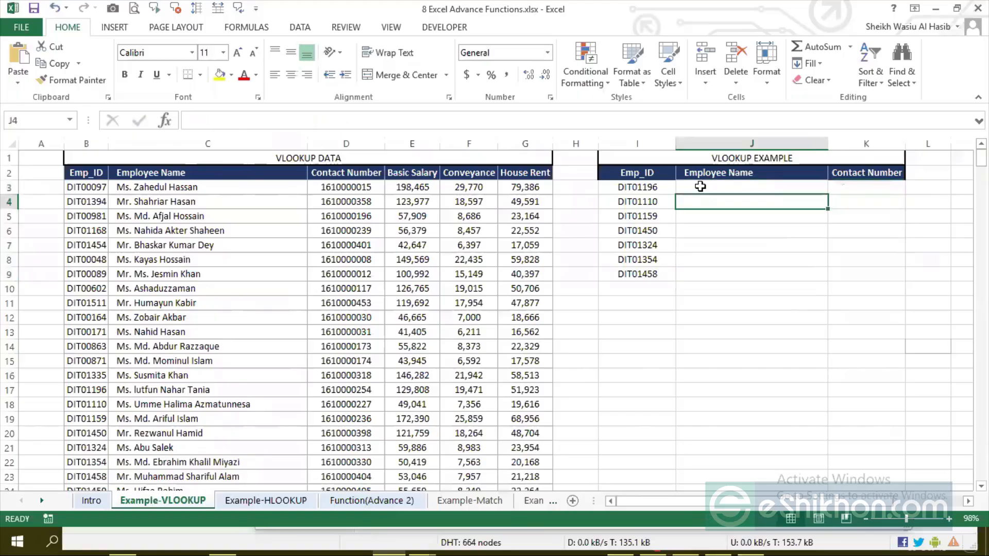
pyautogui.hotkey('ctrl', 'z')
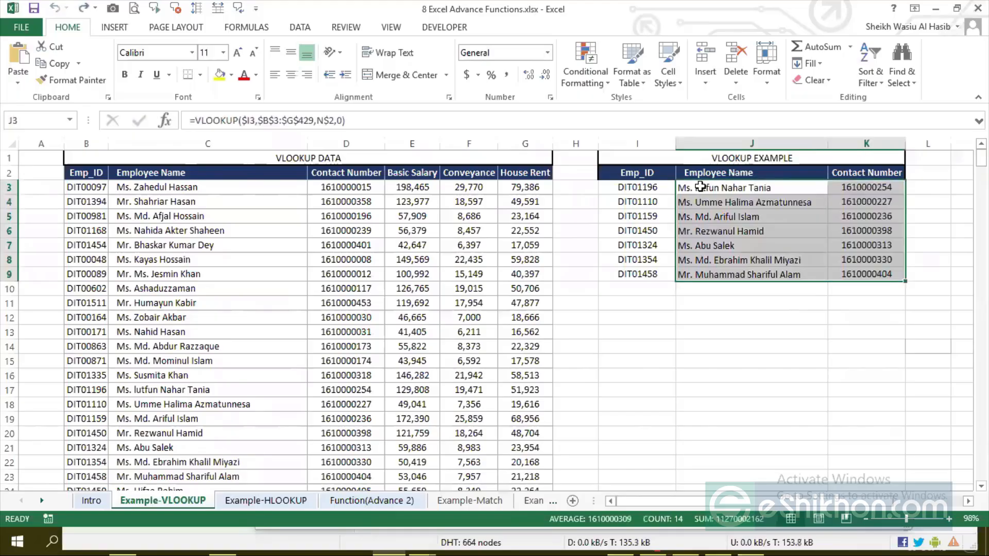
# View the VLOOKUP EXAMPLE table and the Example-HLOOKUP sheet, and return to the employee name formula in J3
pyautogui.click(700, 187)
pyautogui.click(636, 203)
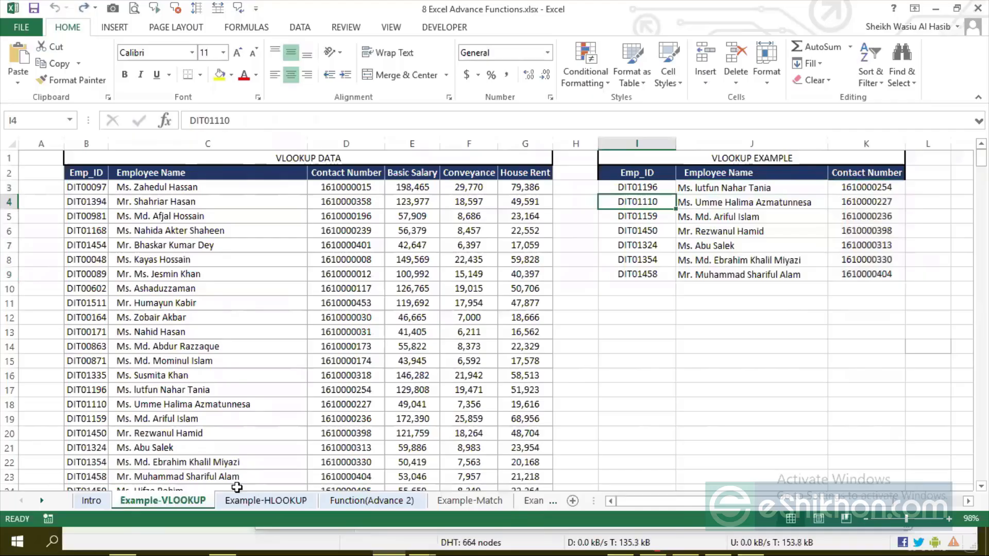
pyautogui.click(304, 395)
pyautogui.click(263, 501)
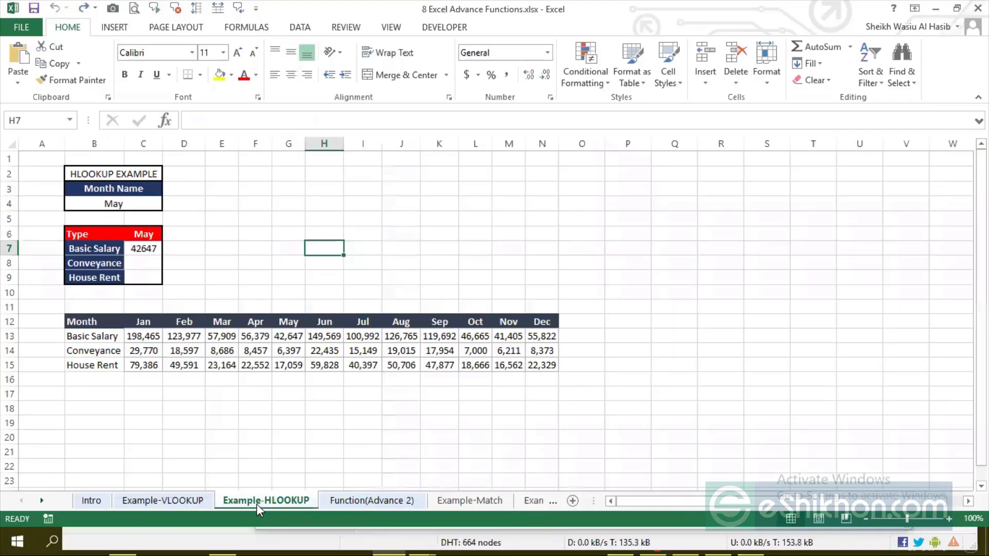
pyautogui.click(184, 502)
pyautogui.click(636, 244)
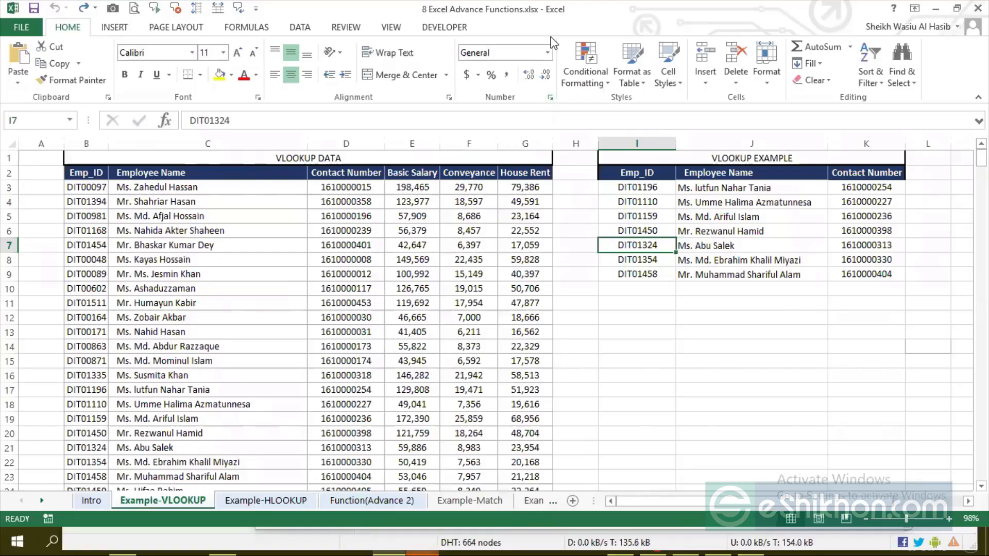
pyautogui.click(422, 265)
pyautogui.click(721, 188)
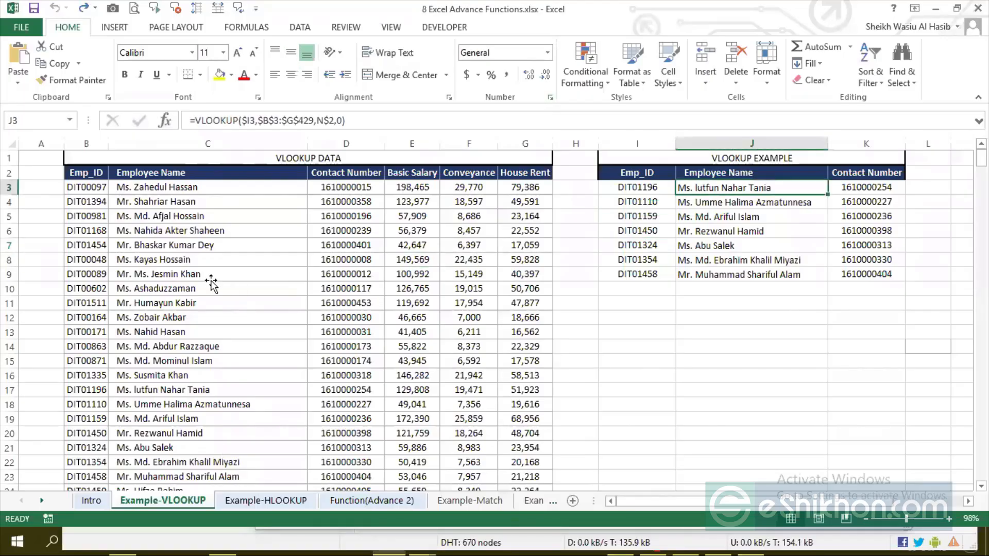
# Examine how the VLOOKUP DATA table places each employee's ID, name, contact number and pay figures across one row
pyautogui.click(211, 279)
pyautogui.click(690, 202)
pyautogui.click(92, 139)
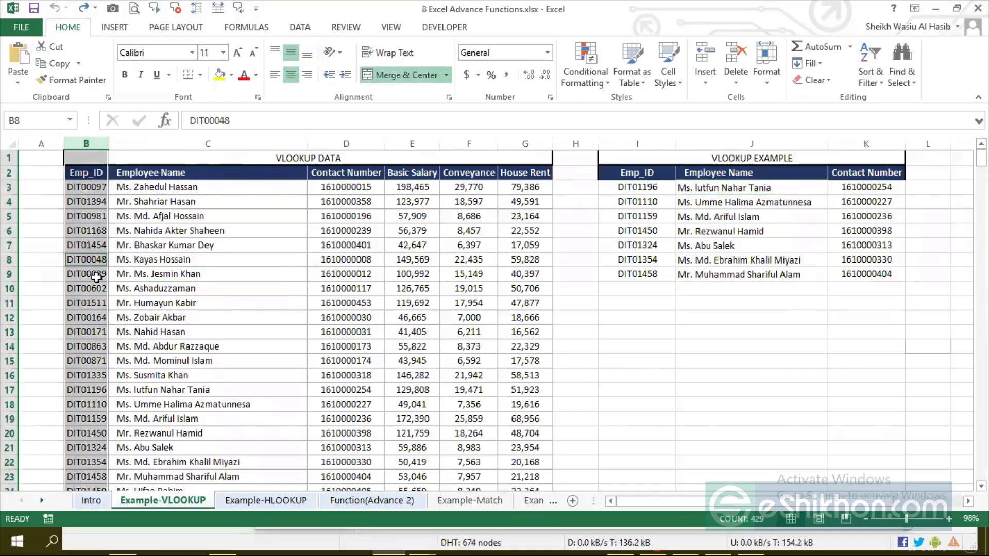
pyautogui.click(85, 260)
pyautogui.click(183, 306)
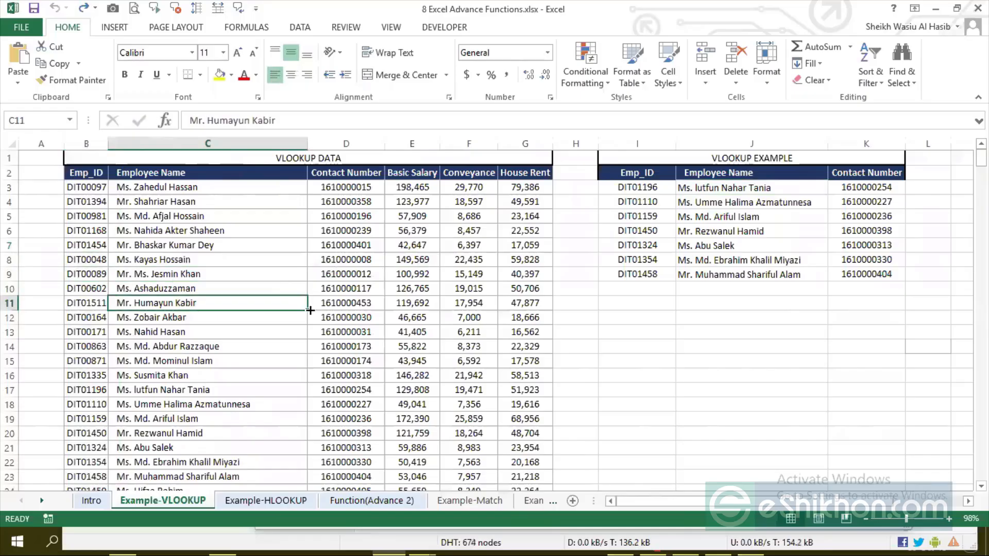
pyautogui.click(477, 287)
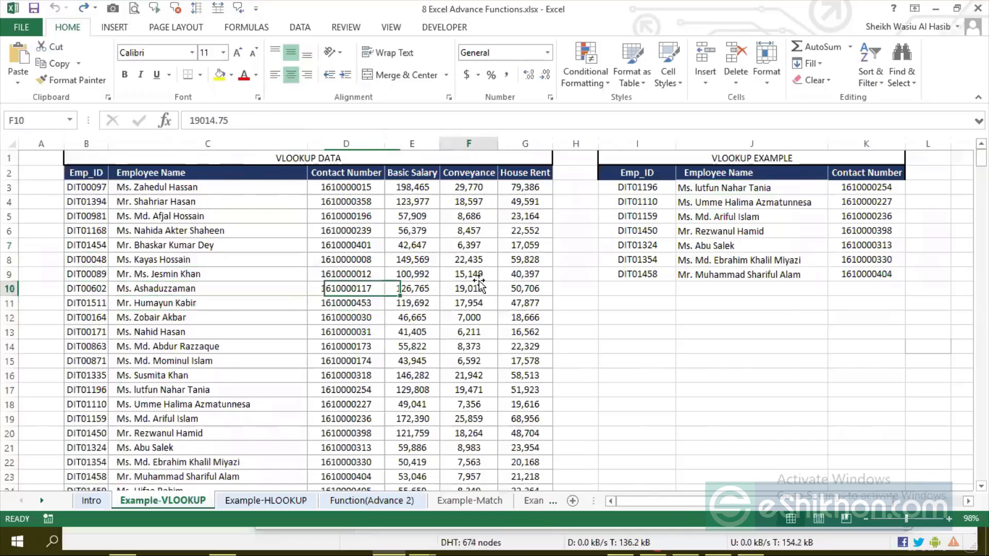
pyautogui.click(547, 278)
pyautogui.click(265, 277)
pyautogui.click(66, 276)
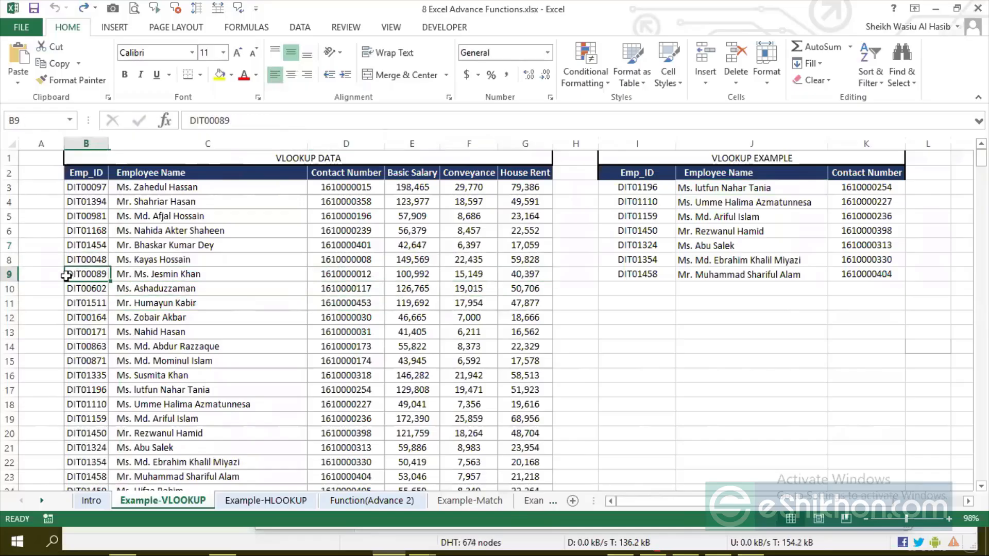
pyautogui.click(101, 243)
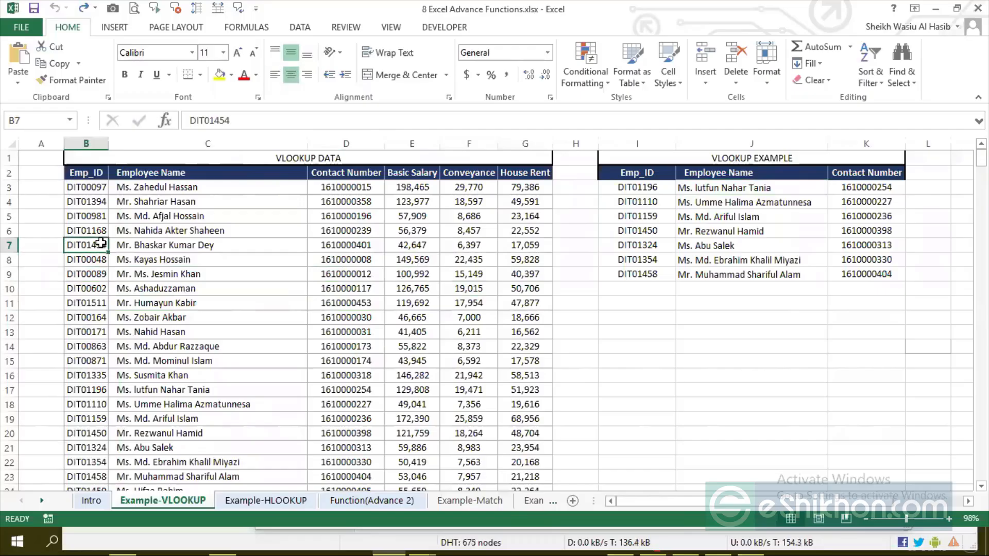
pyautogui.keyDown('ctrl'); pyautogui.click(312, 263); pyautogui.keyUp('ctrl')
pyautogui.keyDown('ctrl'); pyautogui.click(226, 263); pyautogui.keyUp('ctrl')
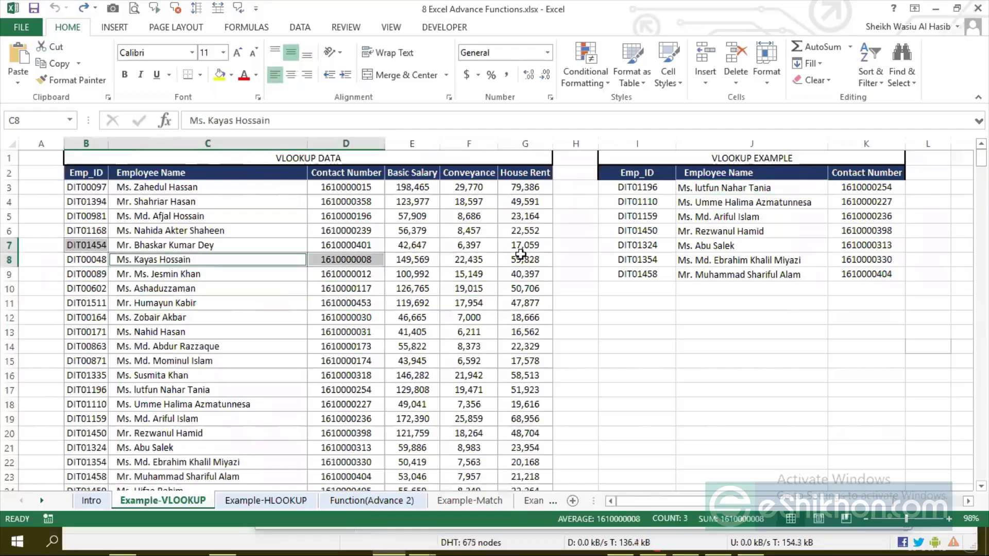
pyautogui.keyDown('ctrl'); pyautogui.doubleClick(520, 255); pyautogui.keyUp('ctrl')
# Examine the February column of the monthly table on the Example-HLOOKUP sheet, from the month header to House Rent
pyautogui.click(239, 502)
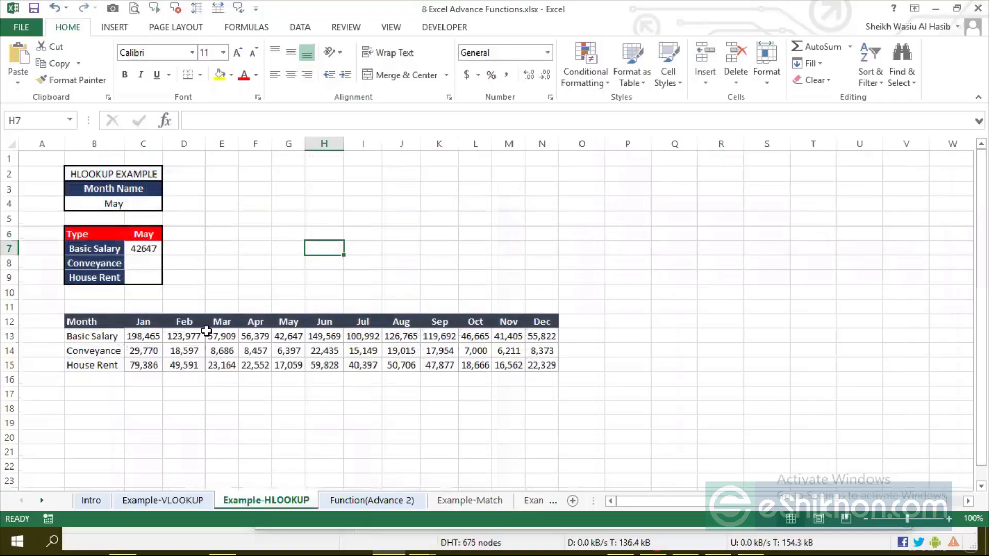
pyautogui.click(183, 321)
pyautogui.click(170, 361)
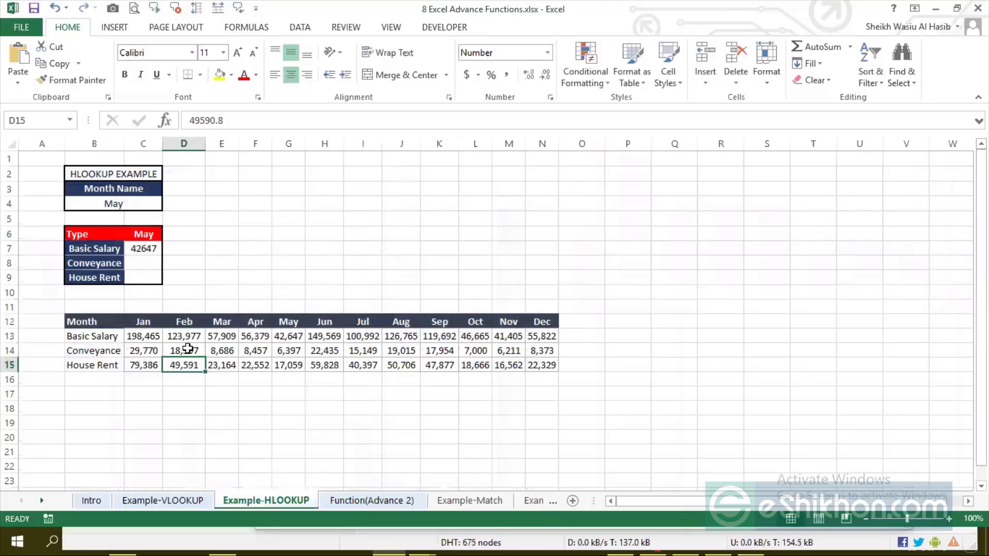
pyautogui.click(192, 320)
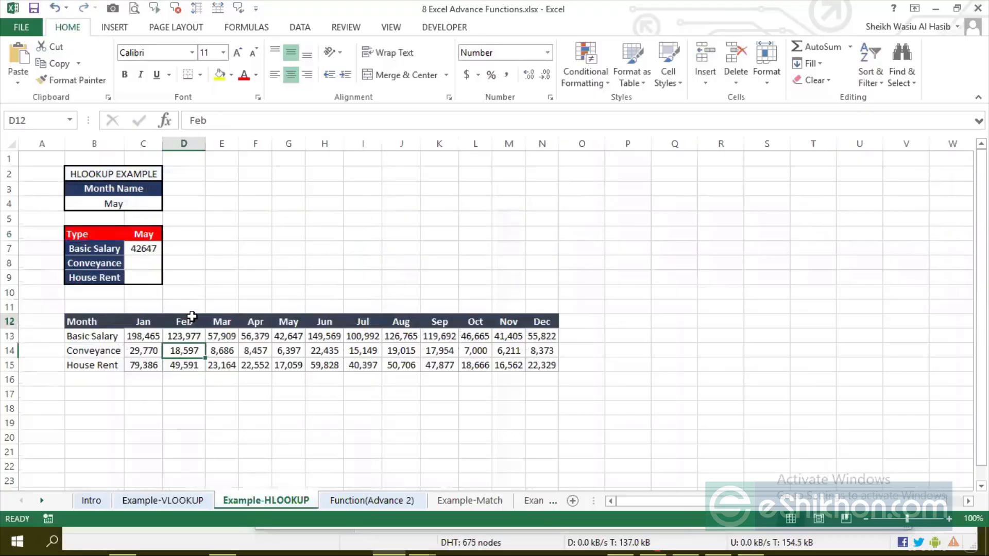
# Clear the employee names and contact numbers in J3:K9 on the Example-VLOOKUP sheet
pyautogui.click(171, 503)
pyautogui.click(287, 262)
pyautogui.moveTo(735, 195); pyautogui.dragTo(851, 266)
pyautogui.press('Delete')
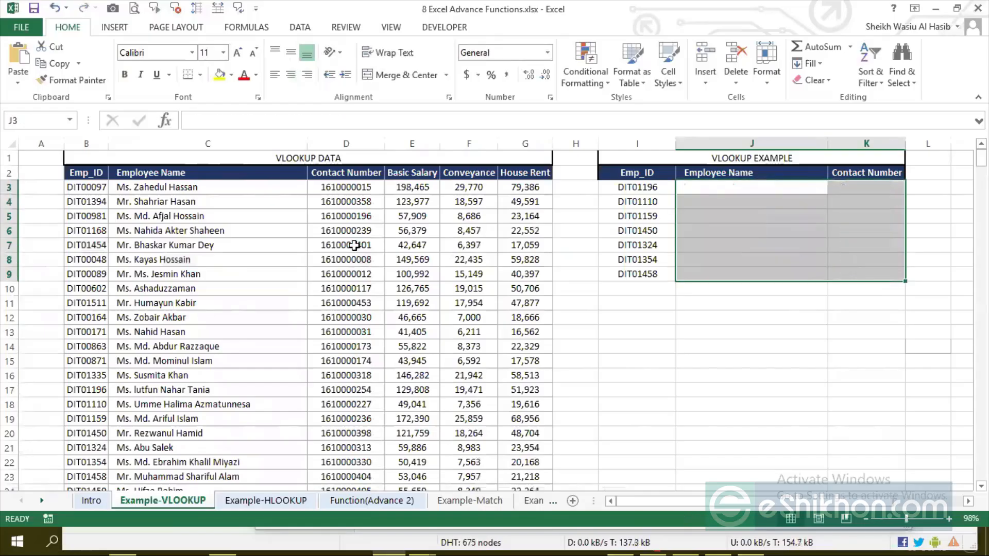
# Check how far down the VLOOKUP DATA table extends and return to the first employee ID in B3
pyautogui.click(326, 235)
pyautogui.press('Left')
pyautogui.hotkey('ctrl', 'Down')
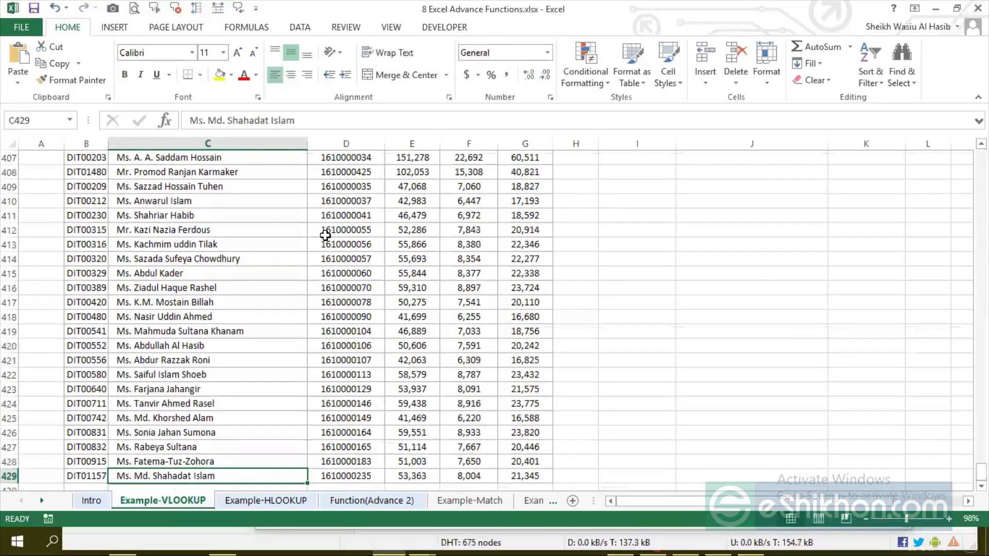
pyautogui.hotkey('ctrl', 'Up')
pyautogui.press('Left')
pyautogui.press('Down')
pyautogui.scroll(1, 325, 235)
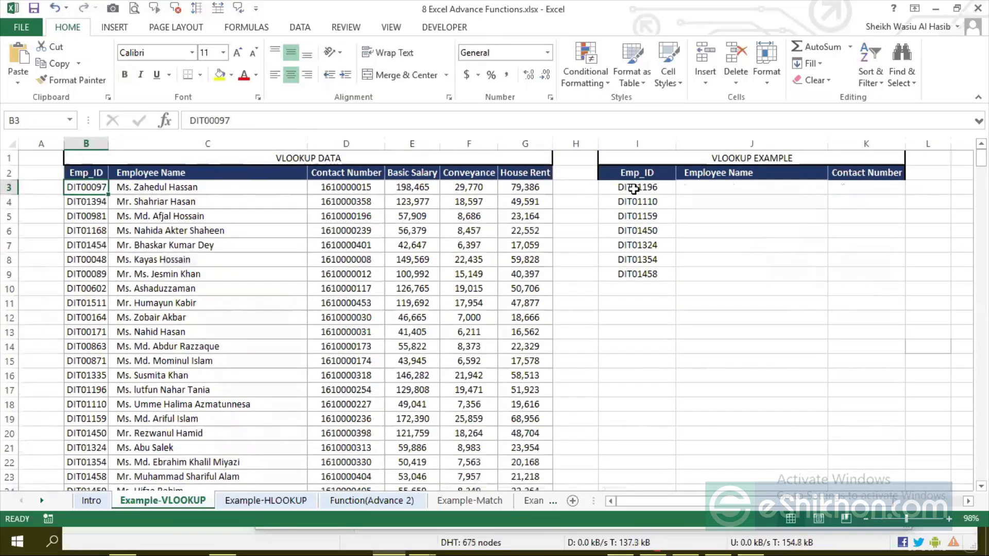
# Review the employee IDs in I3:I9, the blank name cell J3 and the source Employee Name column
pyautogui.moveTo(637, 188); pyautogui.dragTo(639, 271)
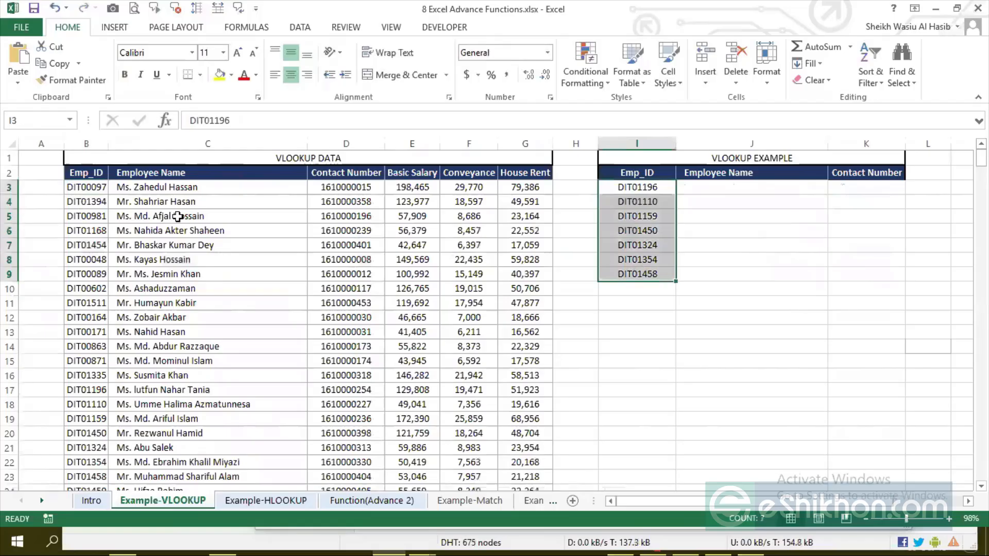
pyautogui.click(711, 186)
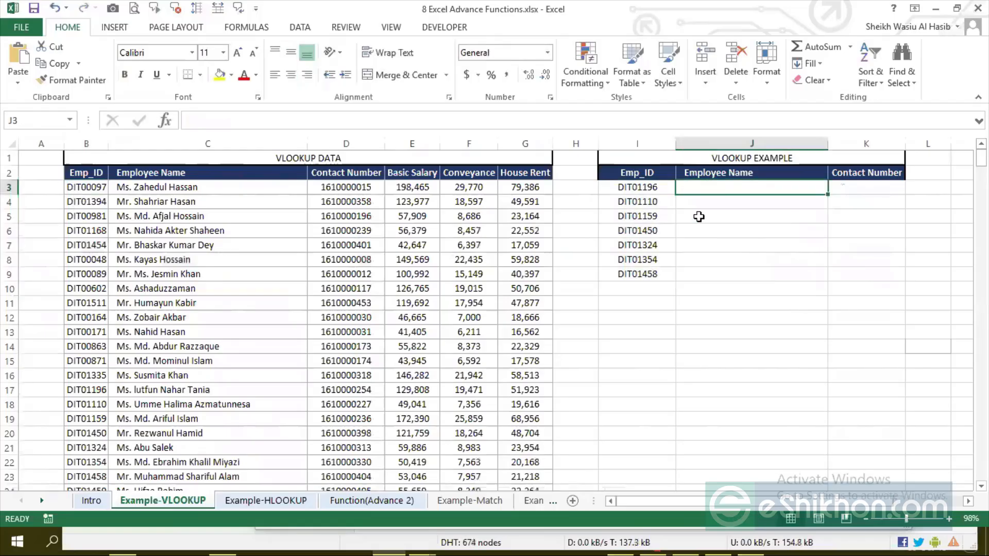
pyautogui.click(204, 211)
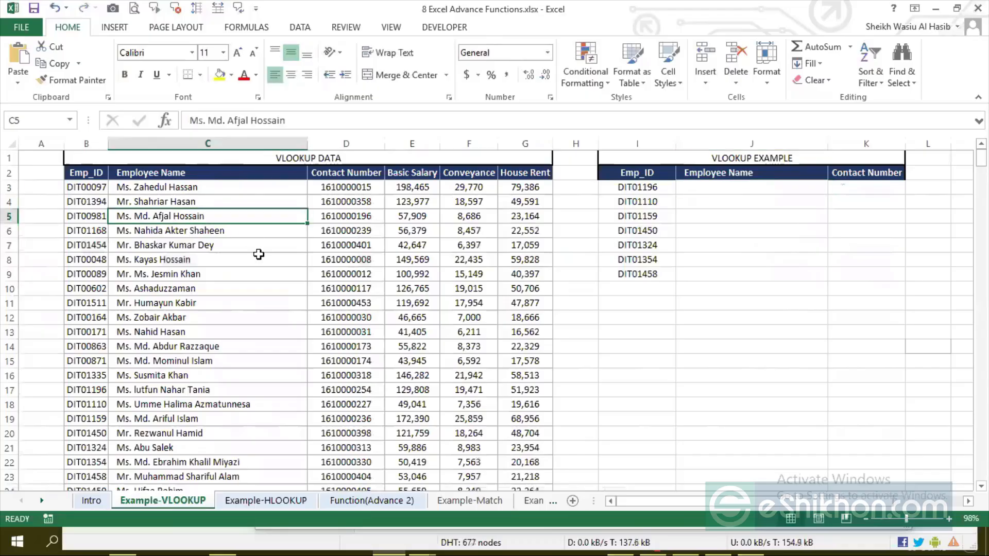
pyautogui.click(202, 318)
pyautogui.click(211, 375)
pyautogui.click(217, 405)
pyautogui.click(711, 193)
# Copy the employee ID from I3 and find it in the Emp_ID column B of the data table
pyautogui.click(640, 188)
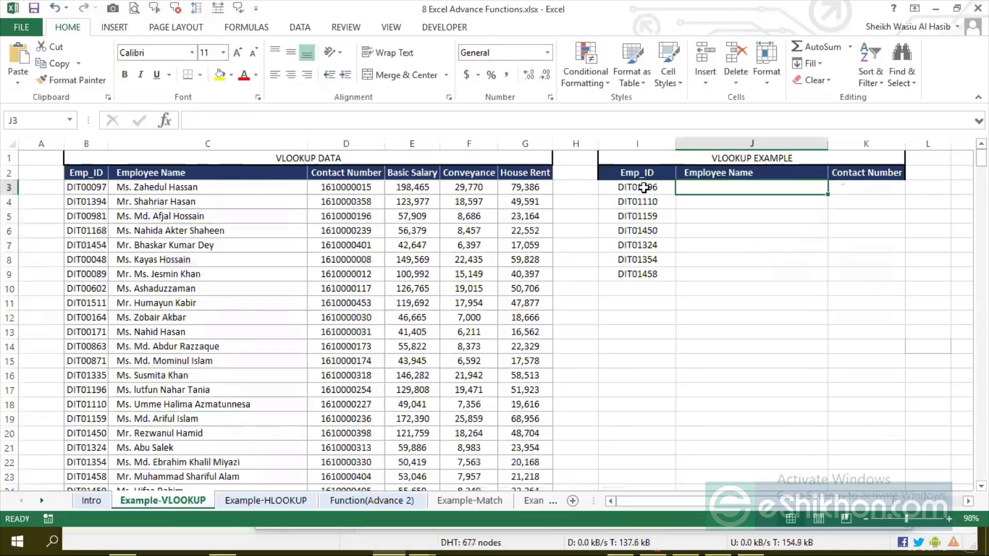
pyautogui.hotkey('ctrl', 'c')
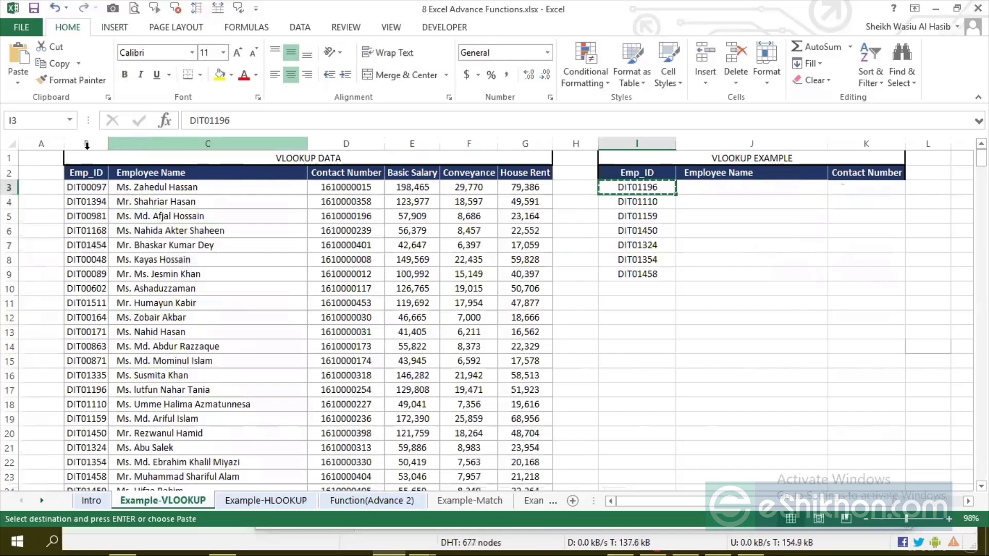
pyautogui.click(130, 142)
pyautogui.click(86, 143)
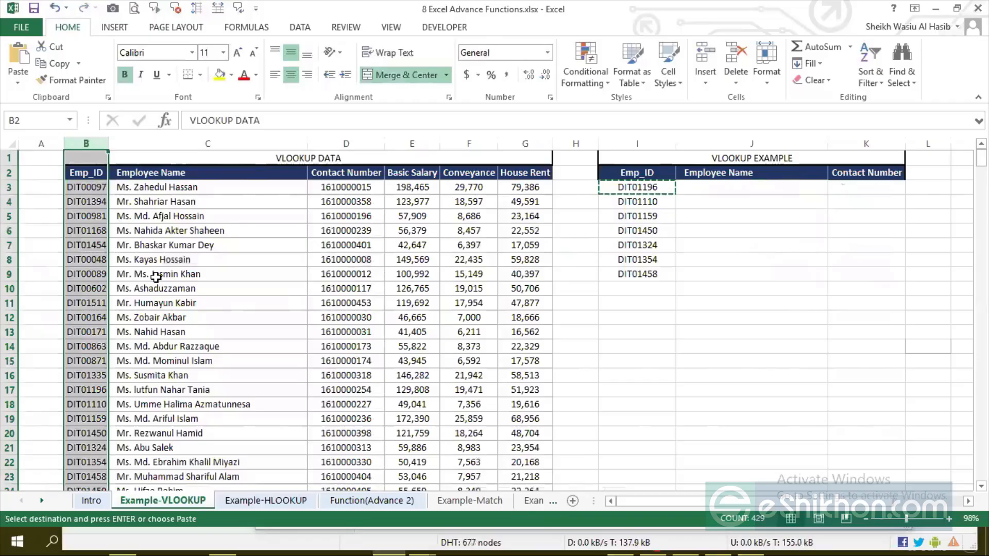
pyautogui.hotkey('ctrl', 'f')
pyautogui.hotkey('ctrl', 'v')
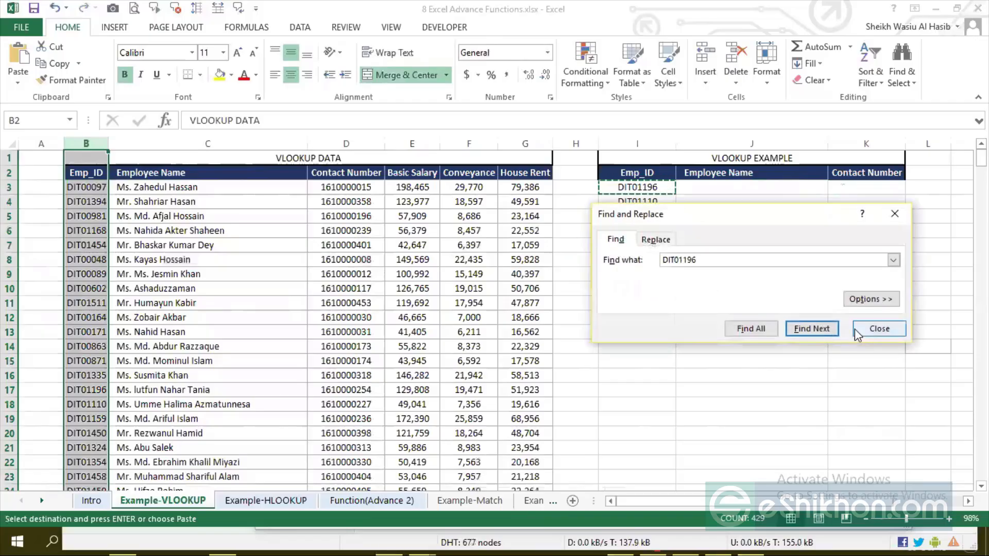
pyautogui.click(804, 330)
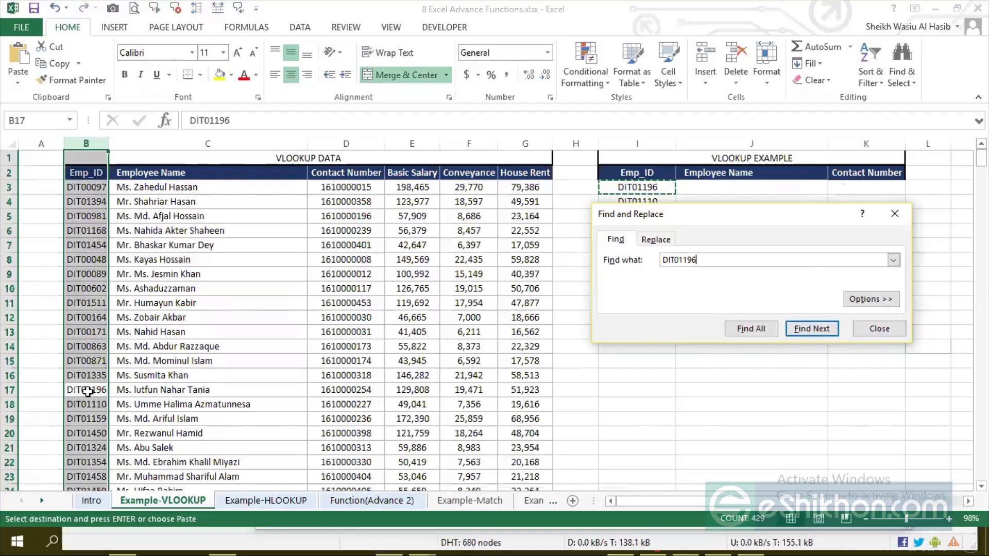
# Copy the employee name from C17, the row of the matched ID, into the Employee Name cell J3
pyautogui.click(10, 390)
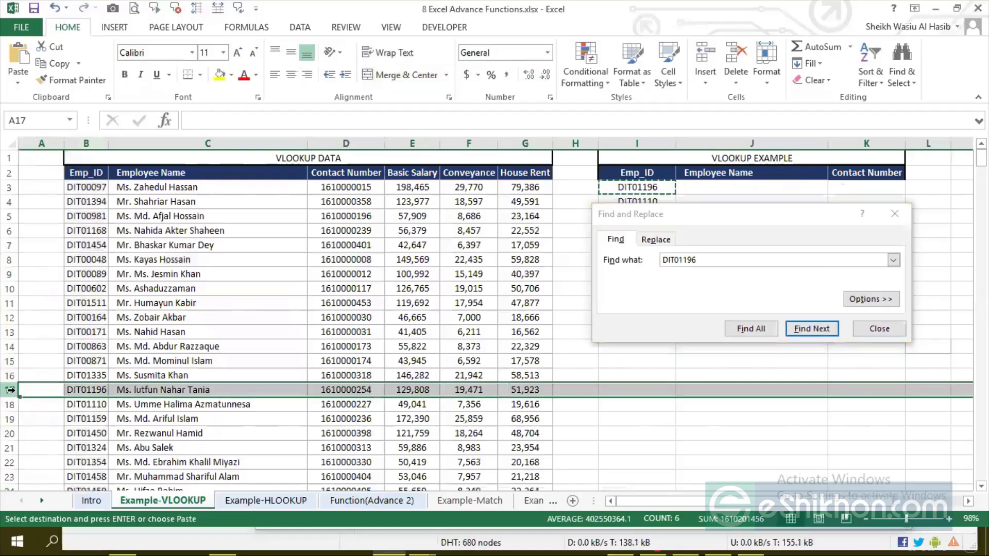
pyautogui.click(170, 389)
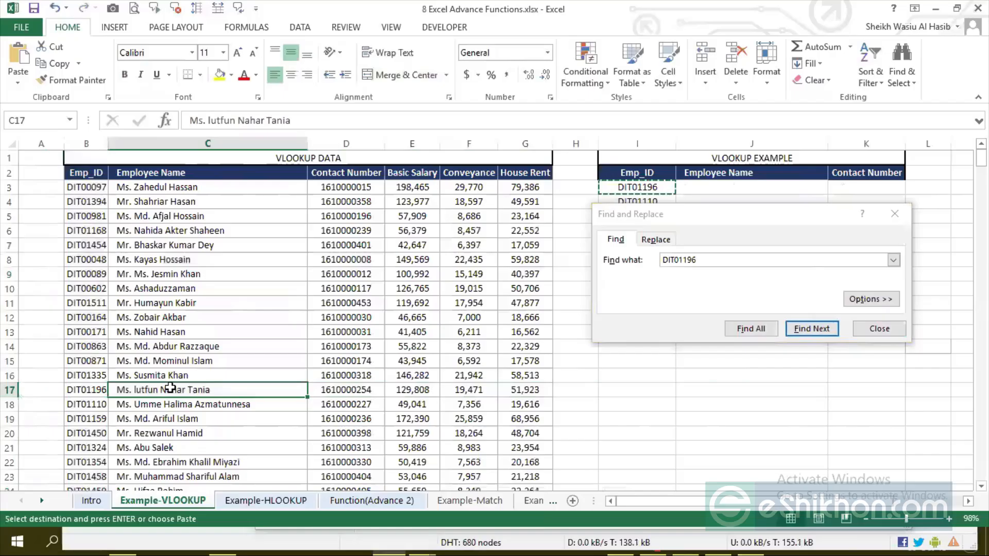
pyautogui.moveTo(744, 222); pyautogui.dragTo(754, 307)
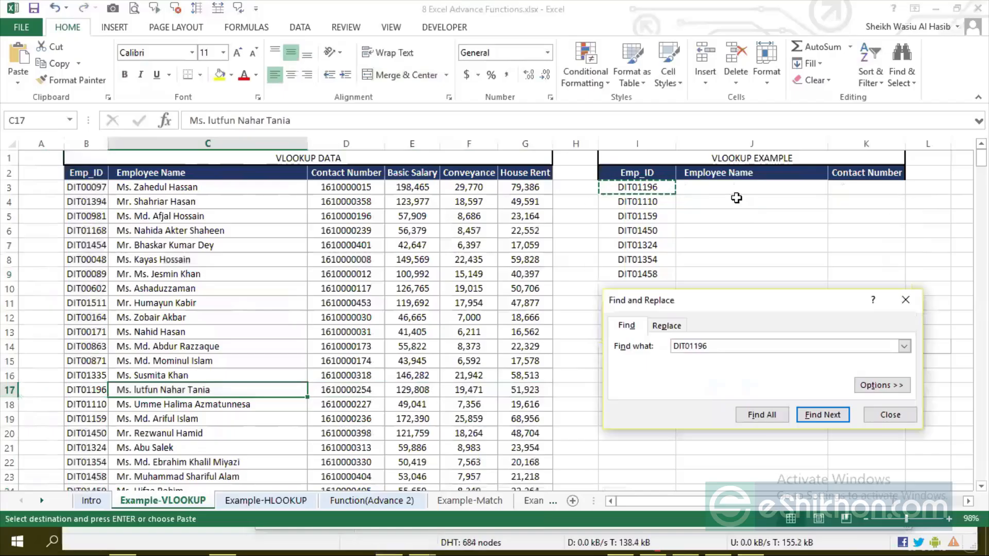
pyautogui.click(243, 392)
pyautogui.hotkey('ctrl', 'c')
pyautogui.click(711, 187)
pyautogui.hotkey('ctrl', 'v')
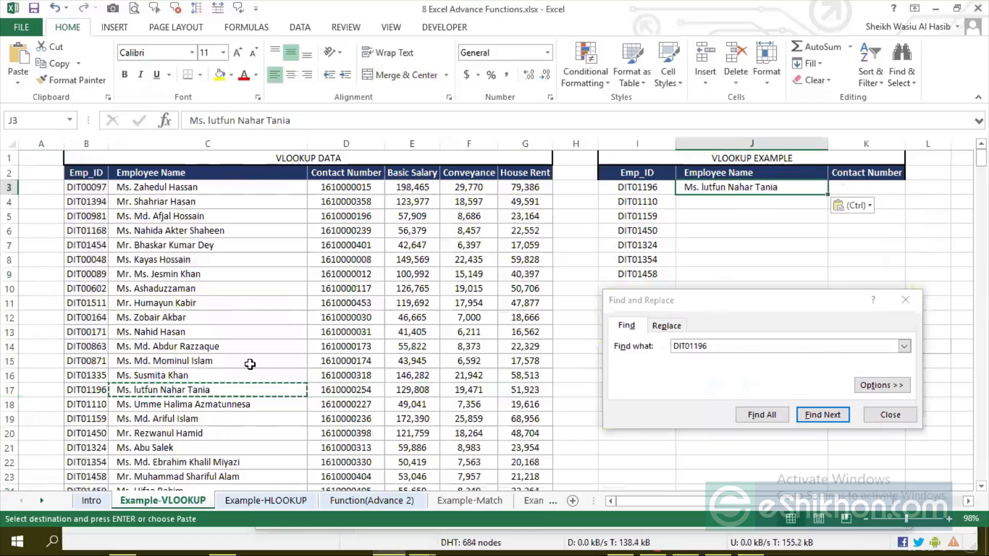
# Copy the employee ID from I3 again and find all its matches in the Emp_ID column B
pyautogui.click(655, 191)
pyautogui.click(328, 392)
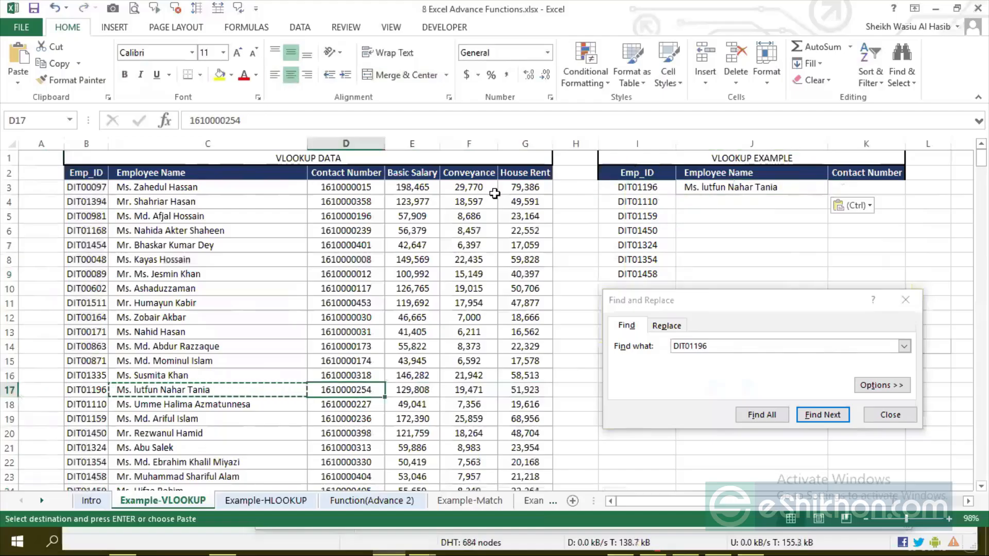
pyautogui.click(626, 188)
pyautogui.hotkey('ctrl', 'c')
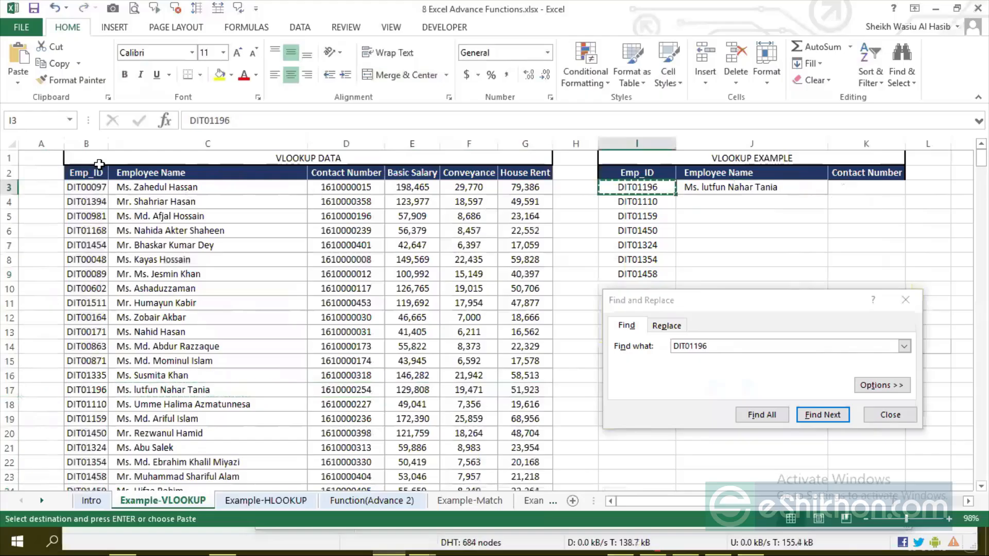
pyautogui.click(97, 144)
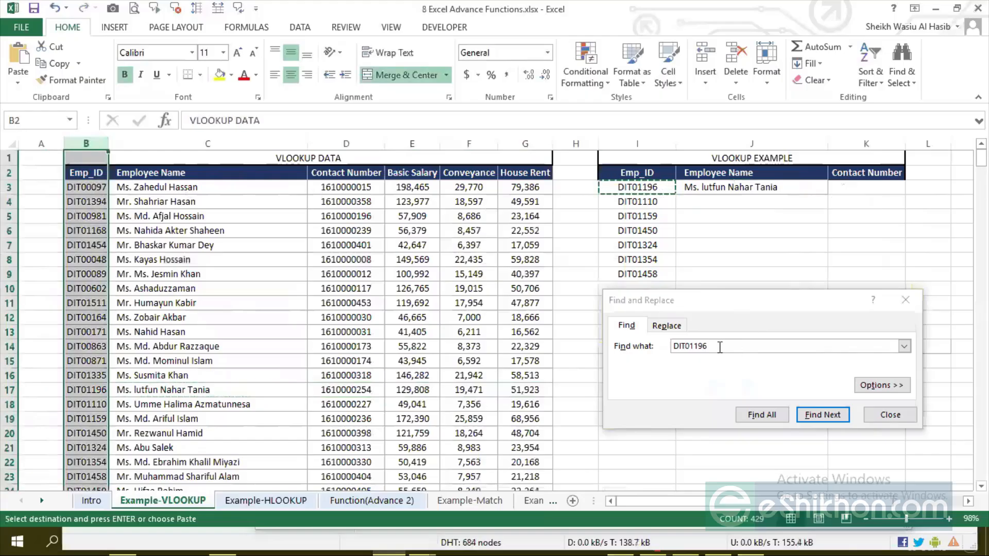
pyautogui.click(644, 343)
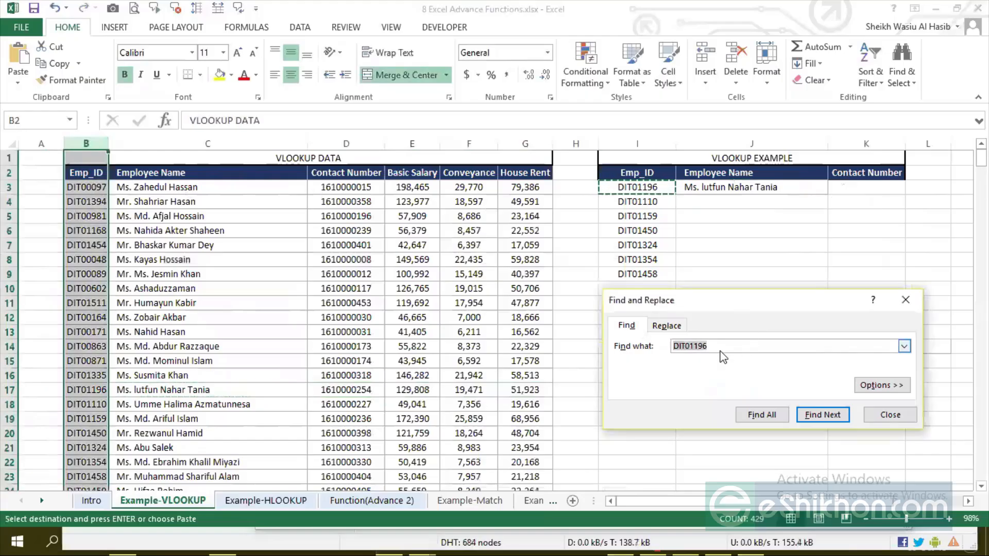
pyautogui.click(760, 418)
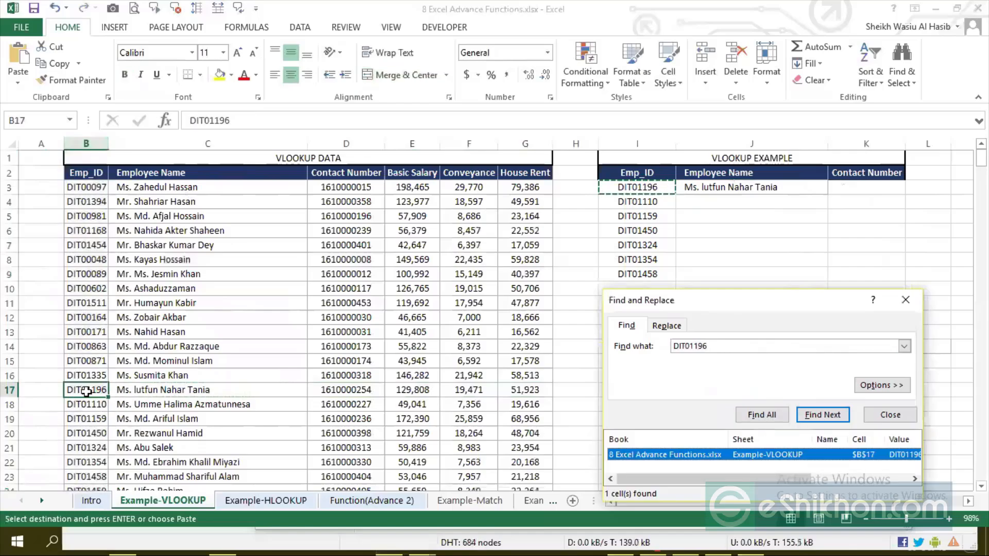
# Copy the matching contact number from D17 into the Contact Number cell K3
pyautogui.moveTo(51, 392); pyautogui.dragTo(304, 390)
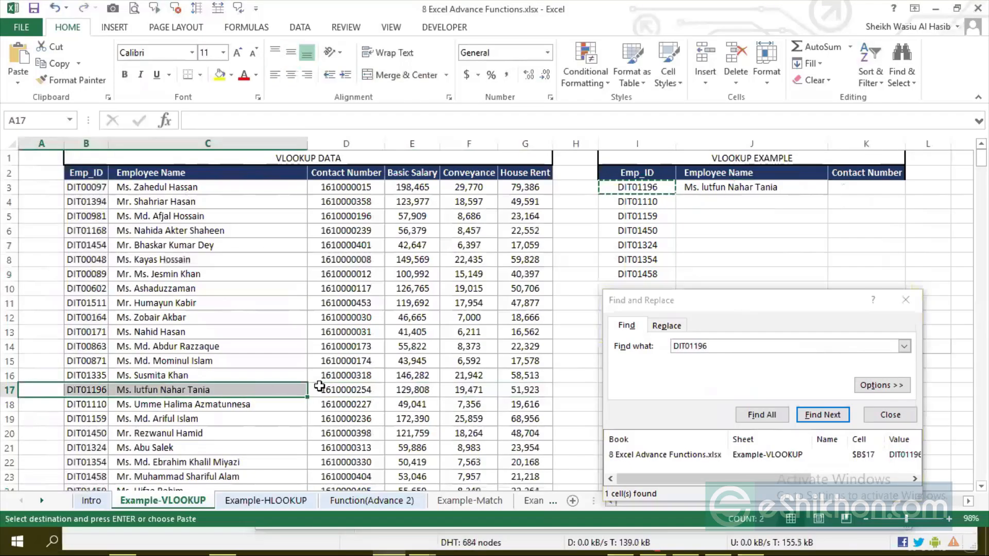
pyautogui.click(239, 390)
pyautogui.click(98, 404)
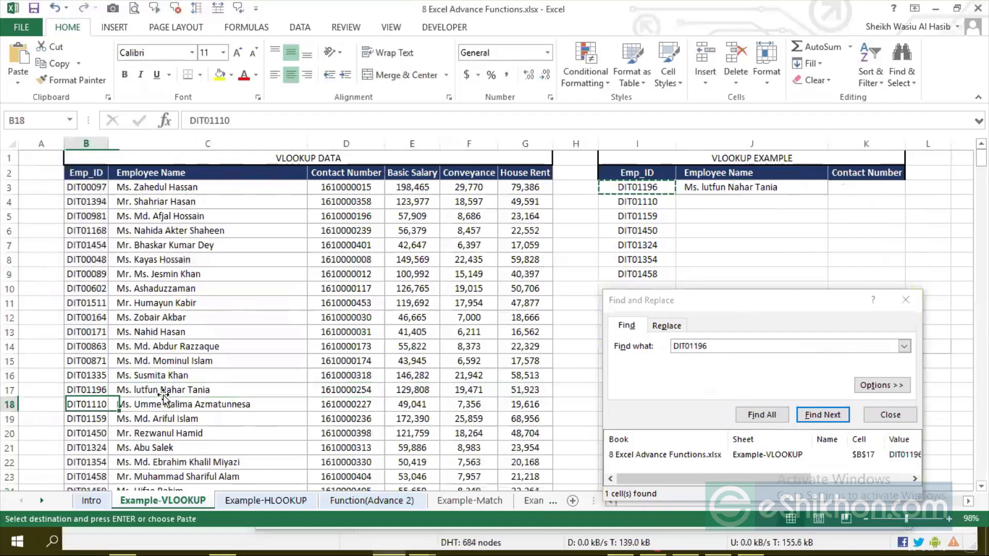
pyautogui.click(165, 392)
pyautogui.click(324, 390)
pyautogui.hotkey('ctrl', 'c')
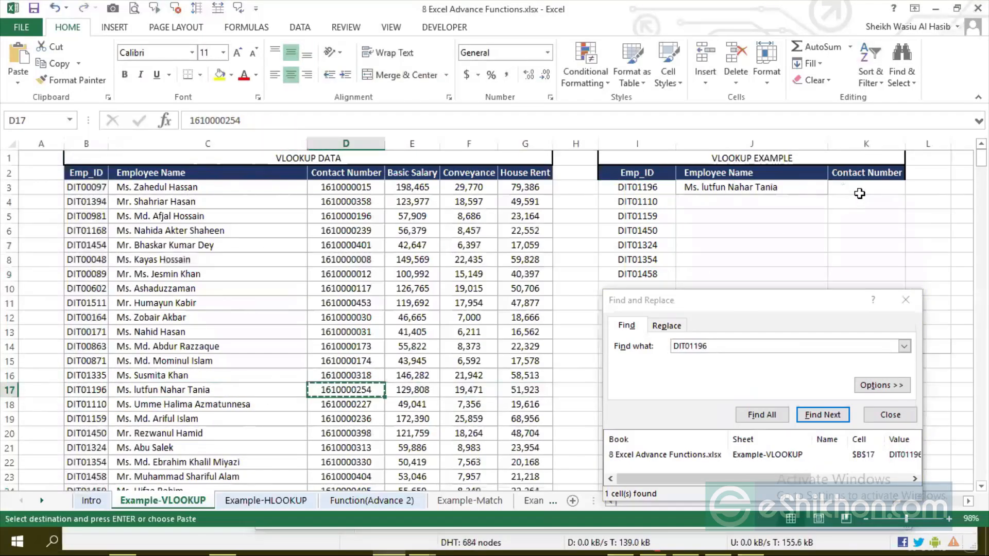
pyautogui.click(860, 193)
pyautogui.hotkey('ctrl', 'v')
pyautogui.click(797, 244)
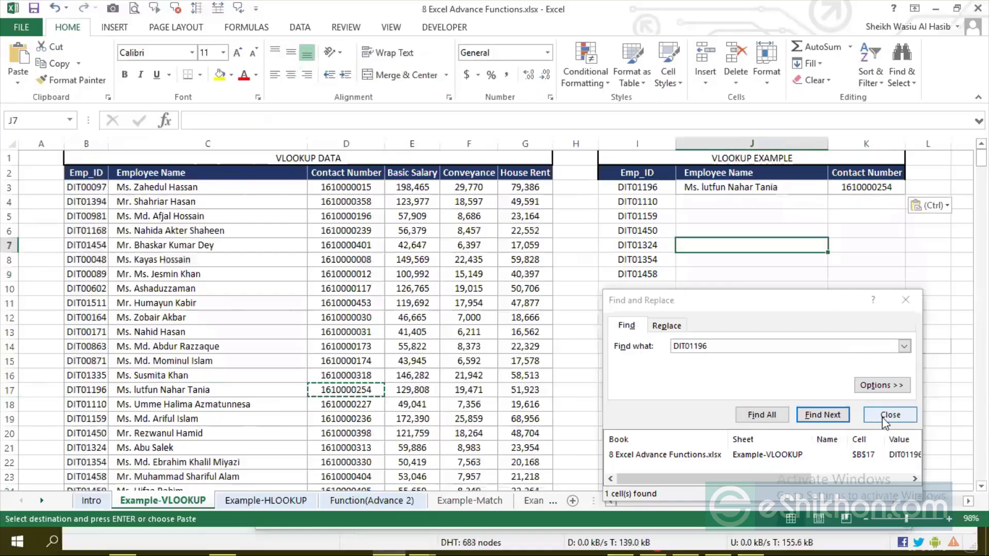
# Close the Find and Replace dialog and undo the two manual pastes in K3 and J3
pyautogui.press('Escape')
pyautogui.hotkey('ctrl', 'z')
pyautogui.hotkey('ctrl', 'z')
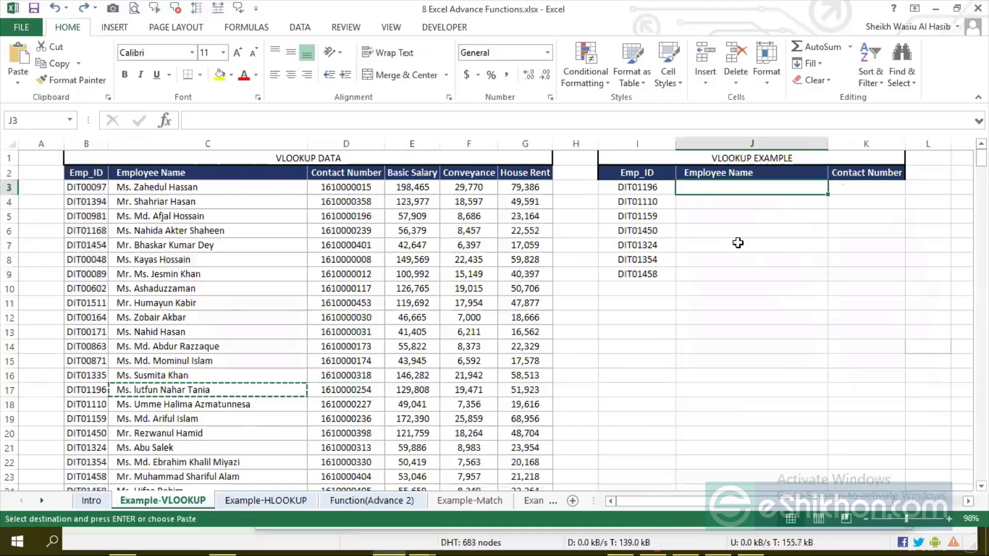
# Start a VLOOKUP formula in J3 with the employee ID in I3 as the lookup value
pyautogui.write('=vlookup')
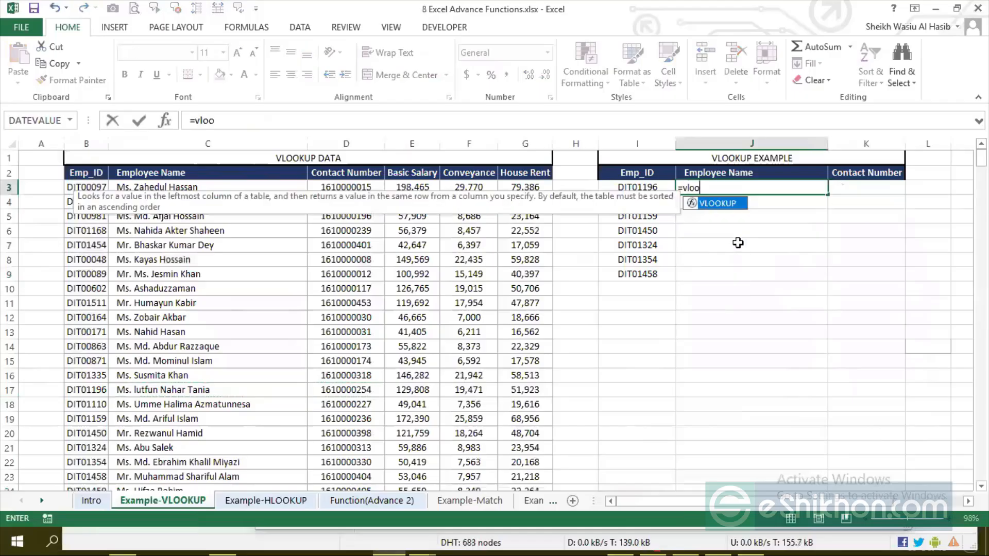
pyautogui.press('Tab')
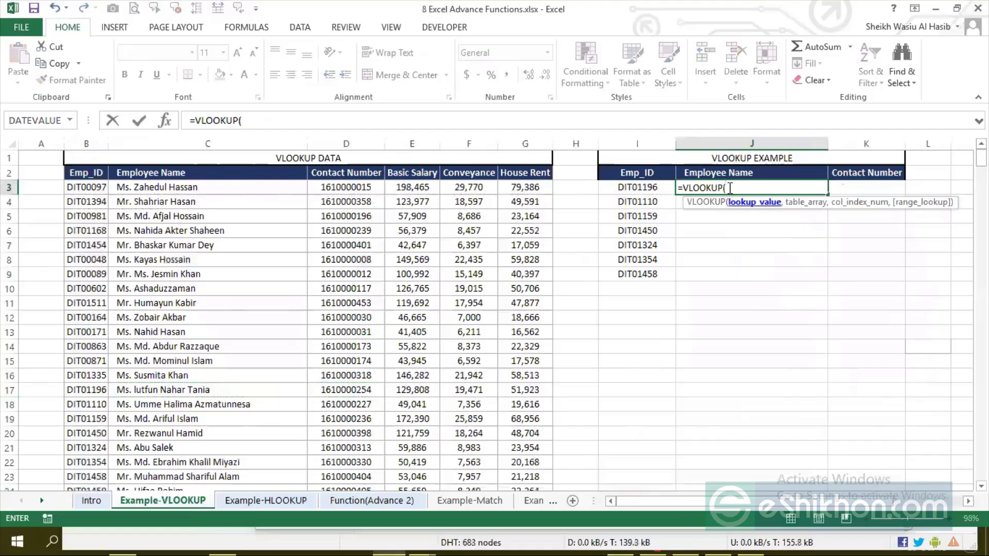
pyautogui.click(642, 191)
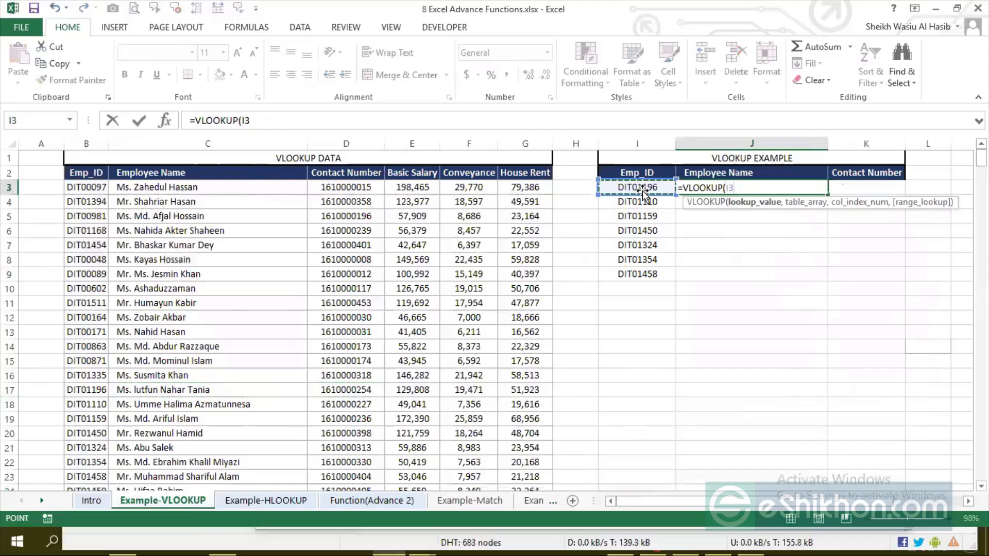
pyautogui.write(',')
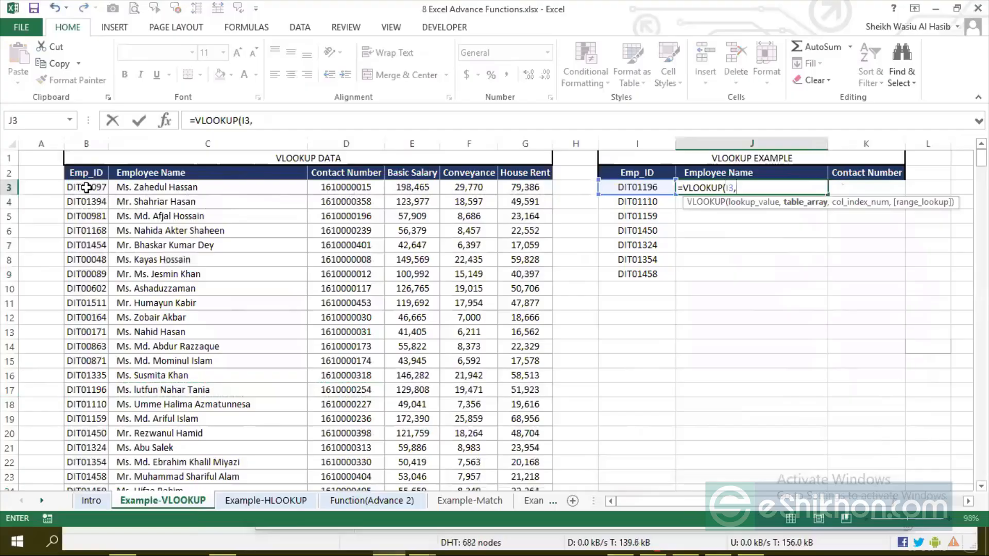
# Set the table array of the J3 formula to the whole data table as the absolute range $B$3:$G$429
pyautogui.moveTo(87, 188); pyautogui.dragTo(508, 202)
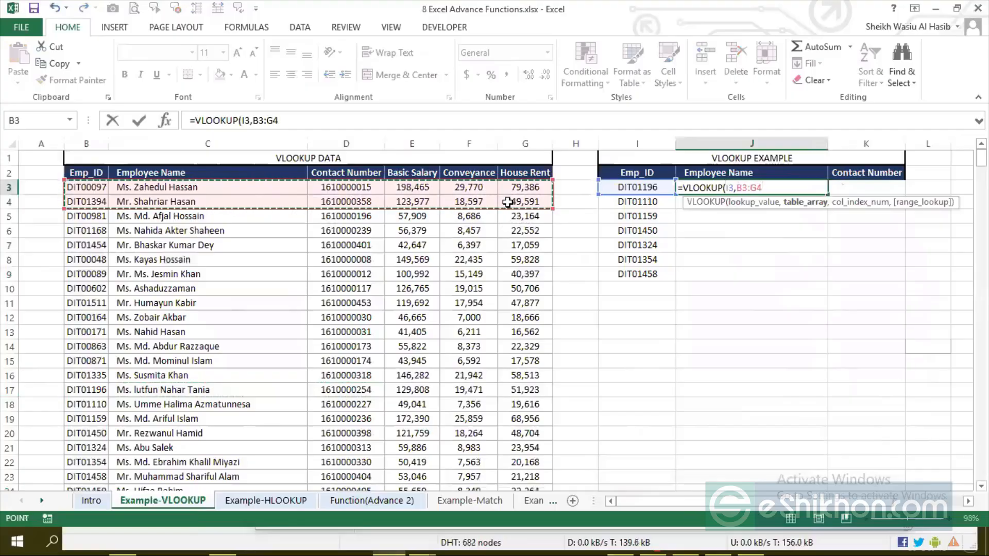
pyautogui.click(81, 187)
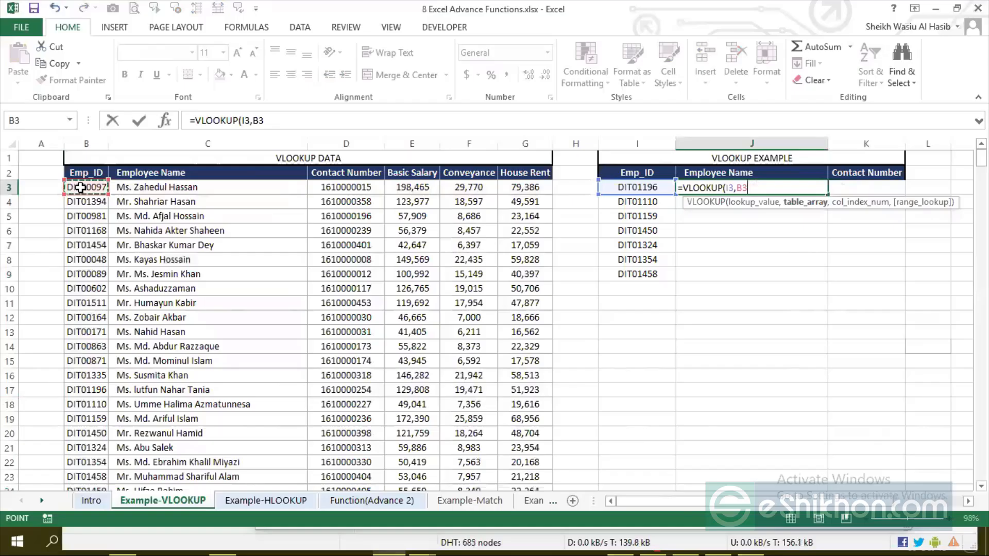
pyautogui.hotkey('ctrl', 'shift', 'Right')
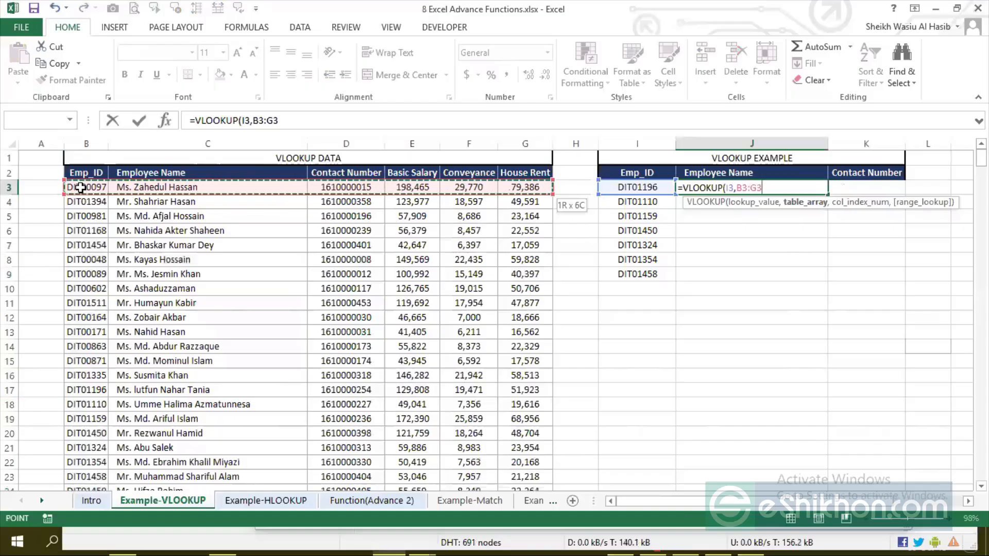
pyautogui.hotkey('ctrl', 'shift', 'Down')
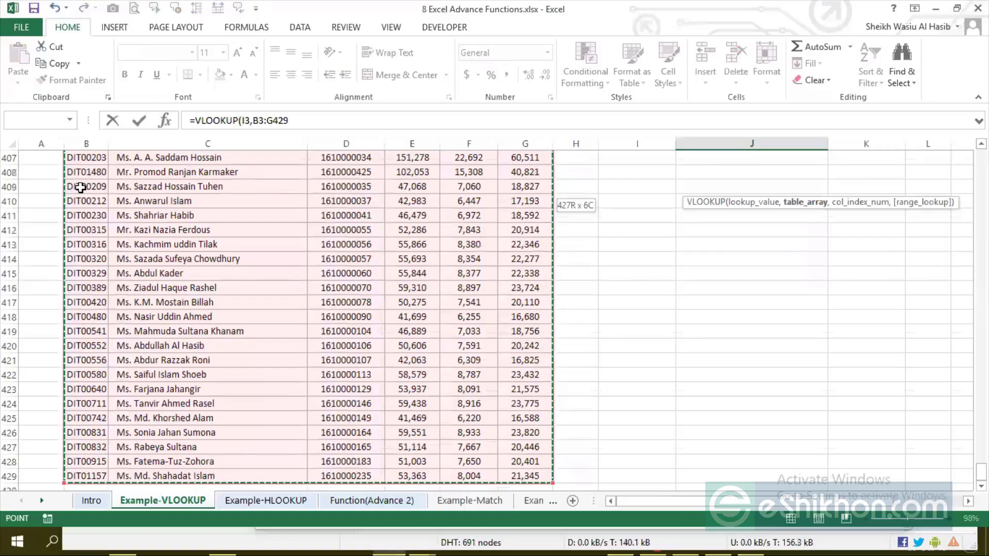
pyautogui.press('F4')
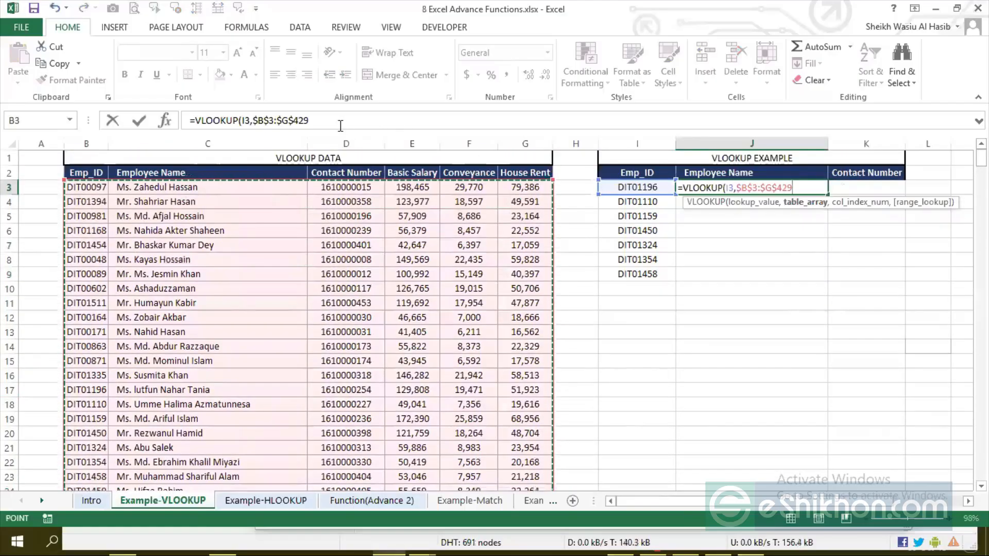
# Complete the VLOOKUP arguments in J3 with column index 2 and range lookup 0 for an exact match
pyautogui.write(',1,0')
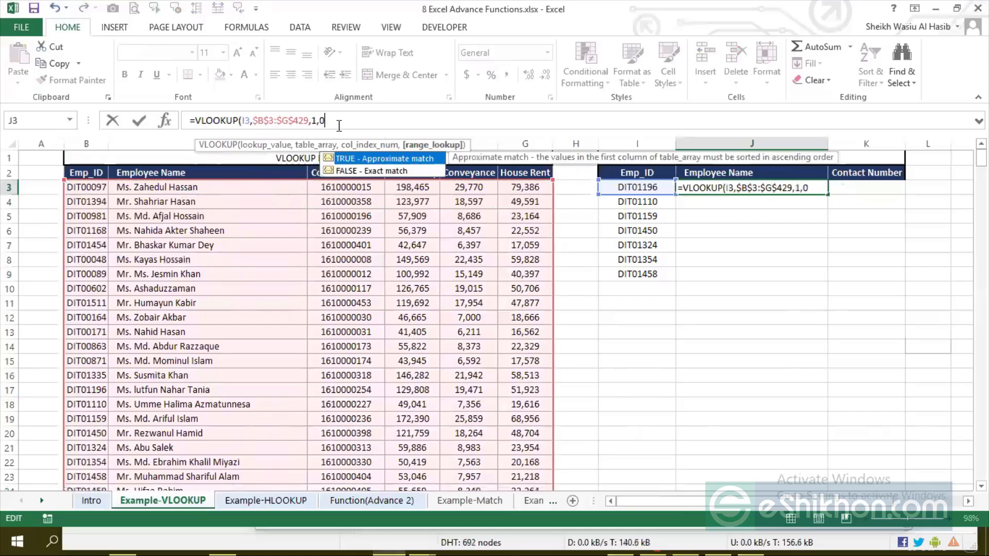
pyautogui.press('BackSpace')
pyautogui.press('BackSpace')
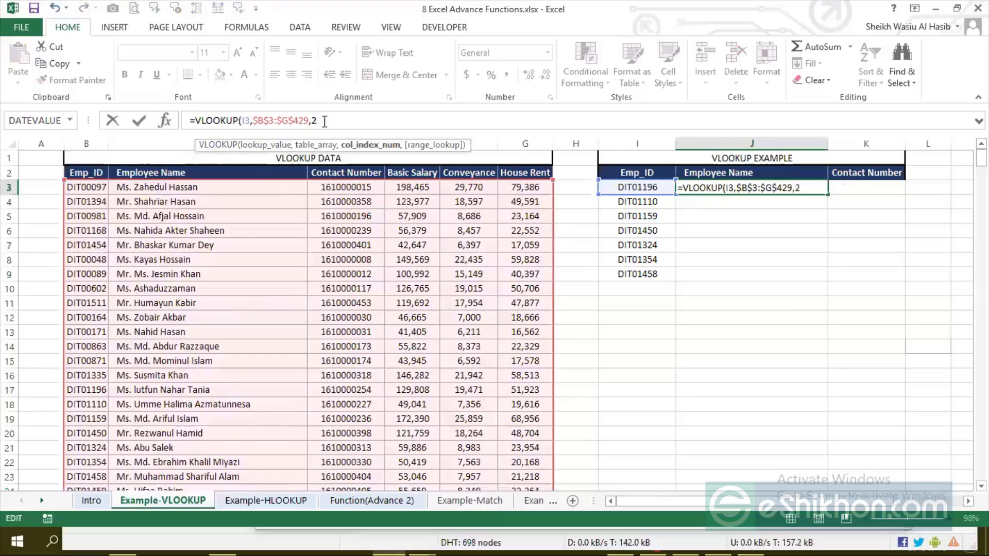
pyautogui.write(',0')
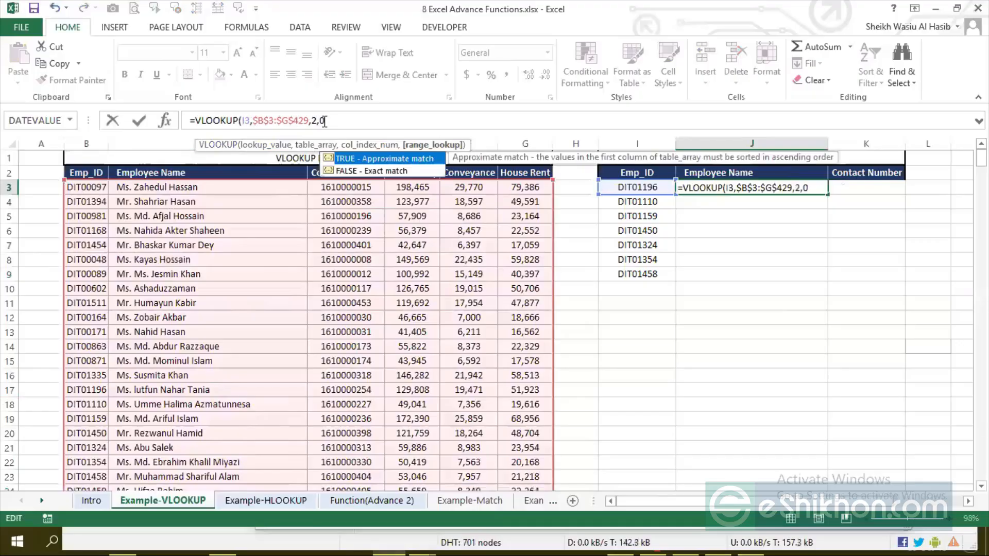
pyautogui.write(')')
# Review the arguments of the VLOOKUP formula in J3, commit it and fill it down through J9
pyautogui.click(246, 119)
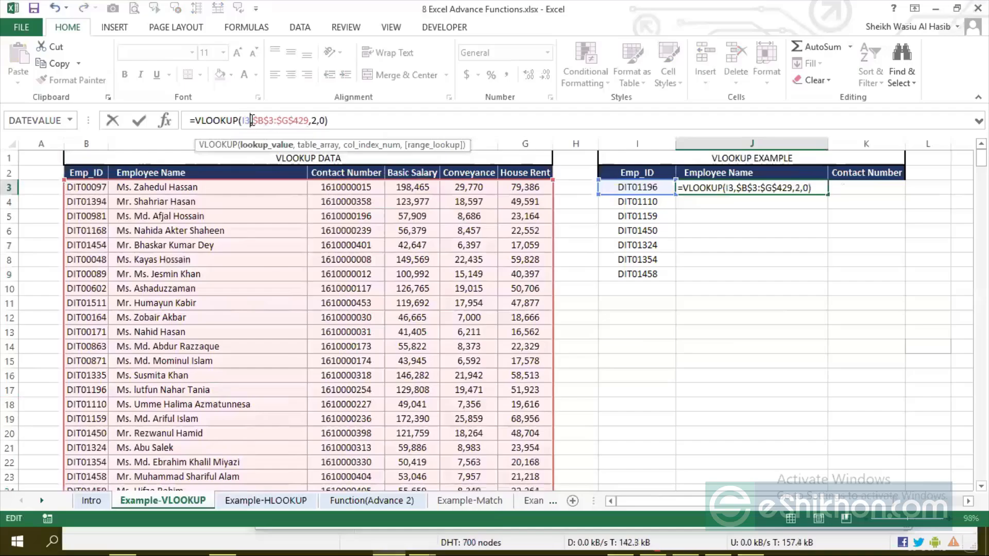
pyautogui.doubleClick(276, 122)
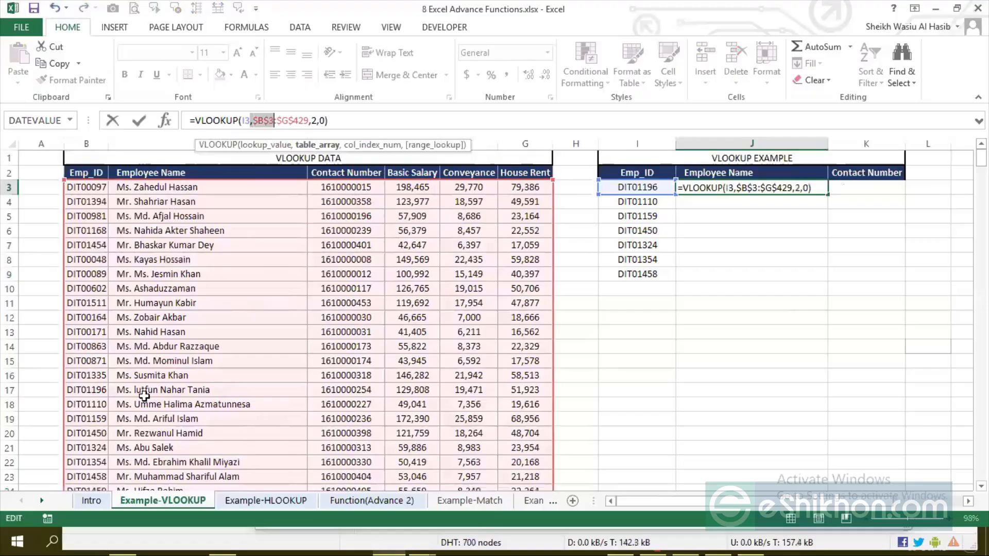
pyautogui.click(316, 120)
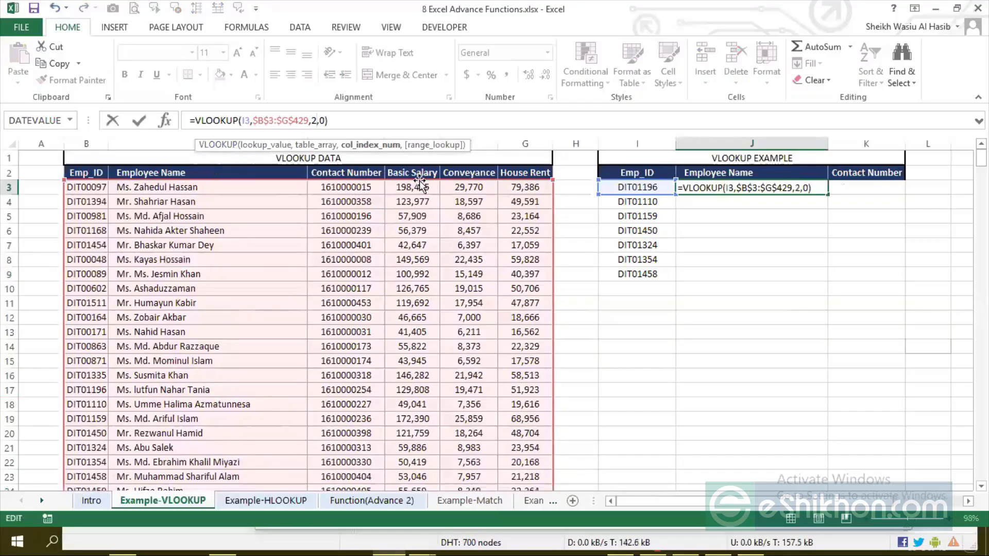
pyautogui.press('Return')
pyautogui.press('Up')
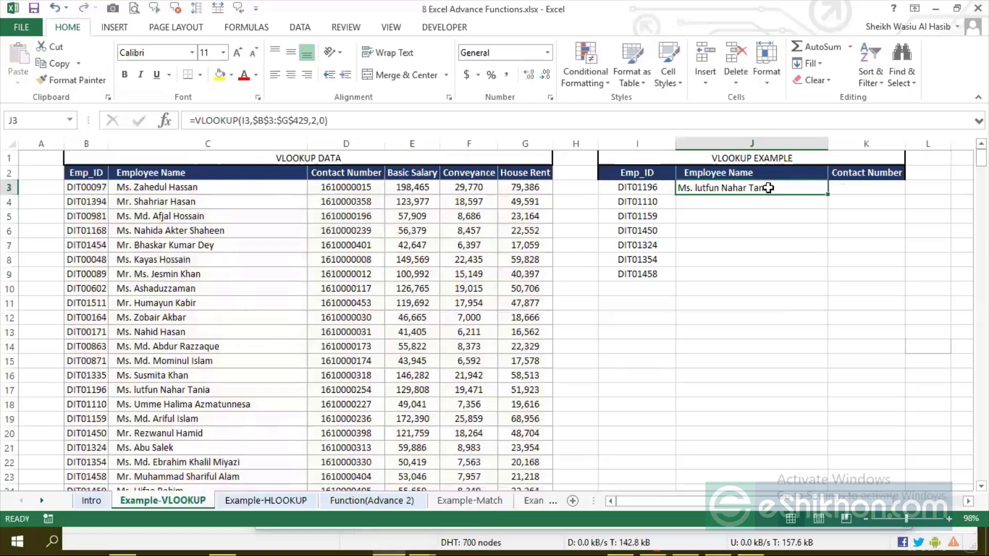
pyautogui.doubleClick(827, 195)
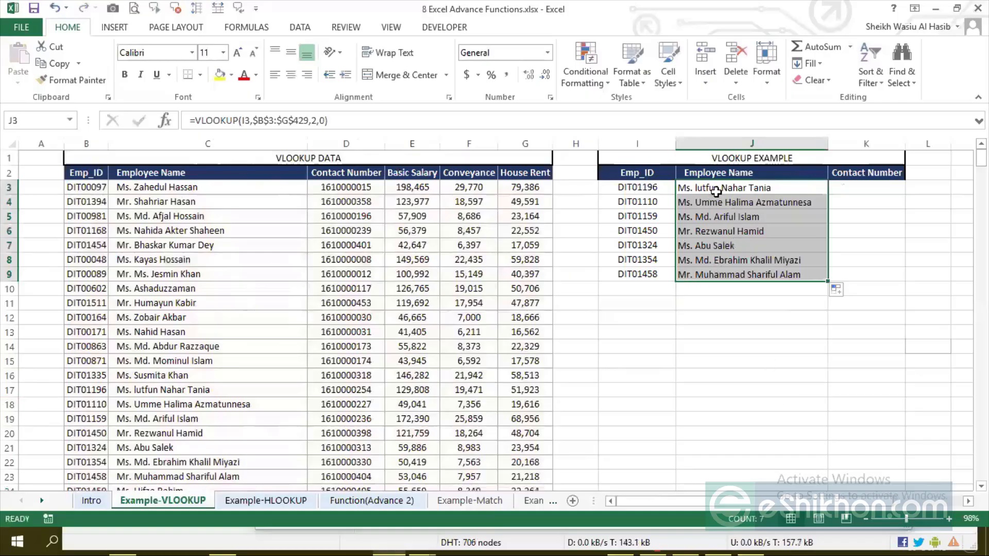
pyautogui.click(741, 190)
# Start a VLOOKUP formula in K3 with the employee ID in I3 as the lookup value
pyautogui.click(861, 189)
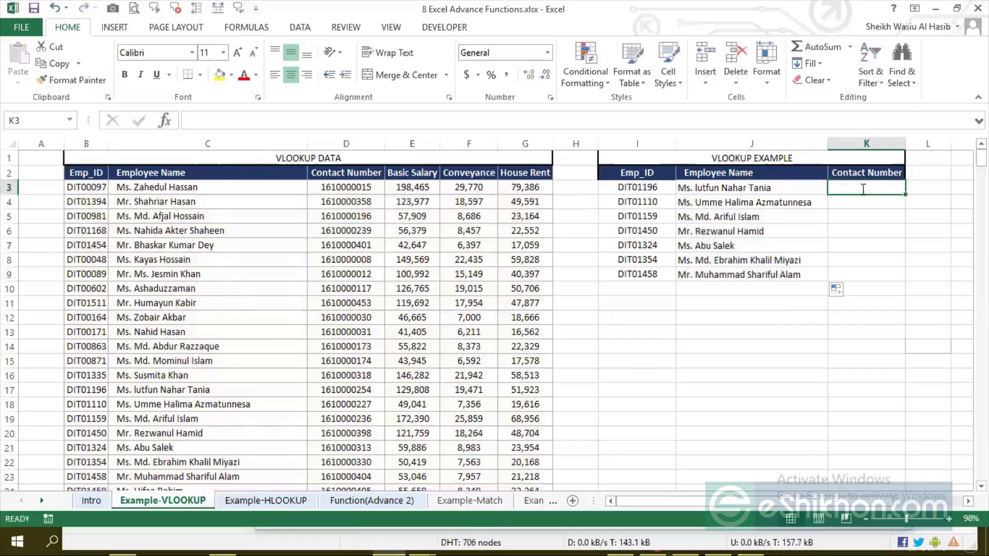
pyautogui.write('=vlo')
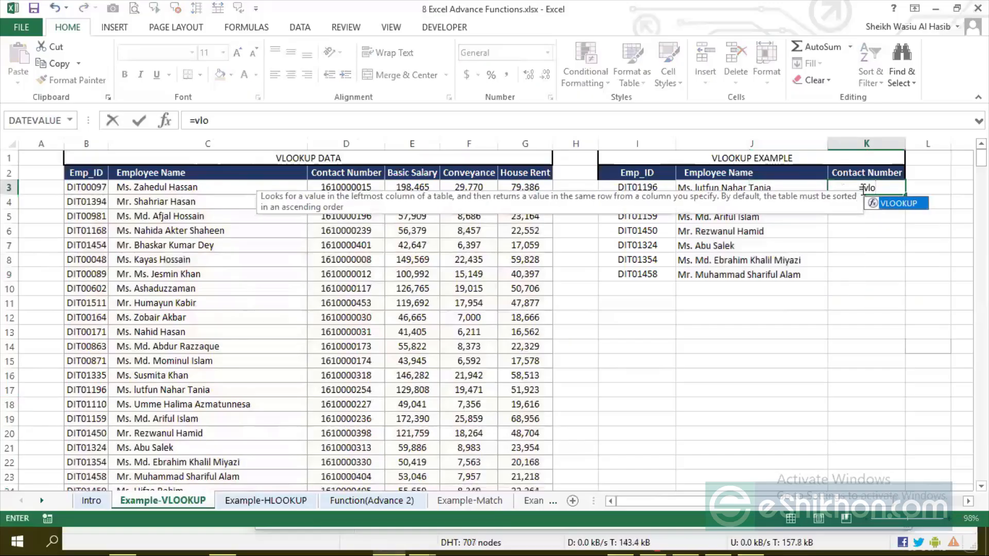
pyautogui.press('Tab')
pyautogui.click(658, 186)
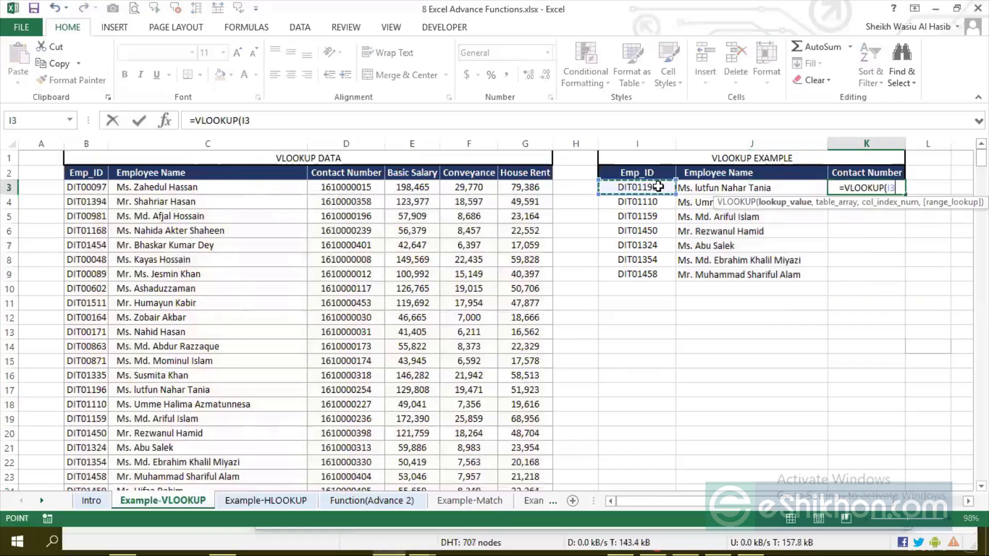
pyautogui.write(',')
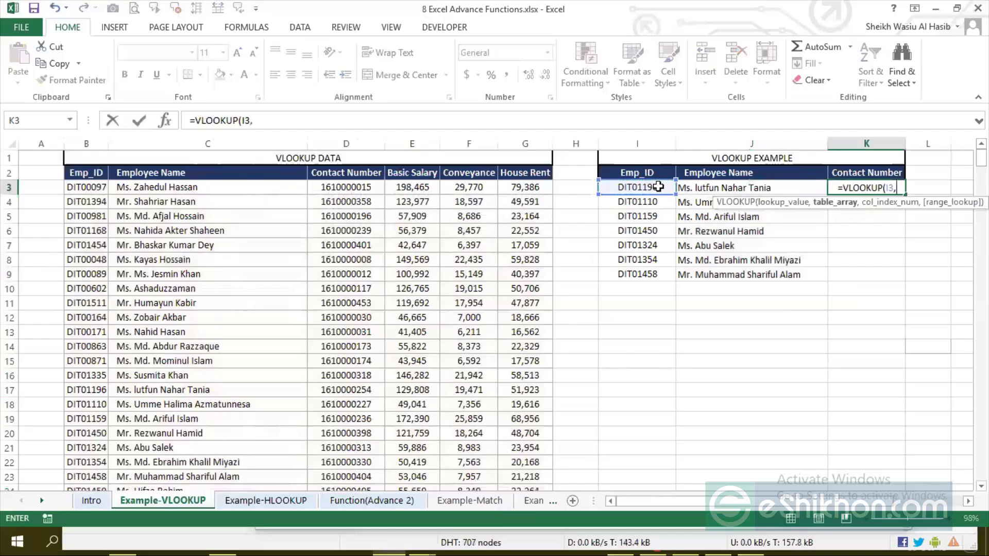
# Set the table array of the K3 formula to the whole data table as the absolute range $B$3:$G$429
pyautogui.click(95, 188)
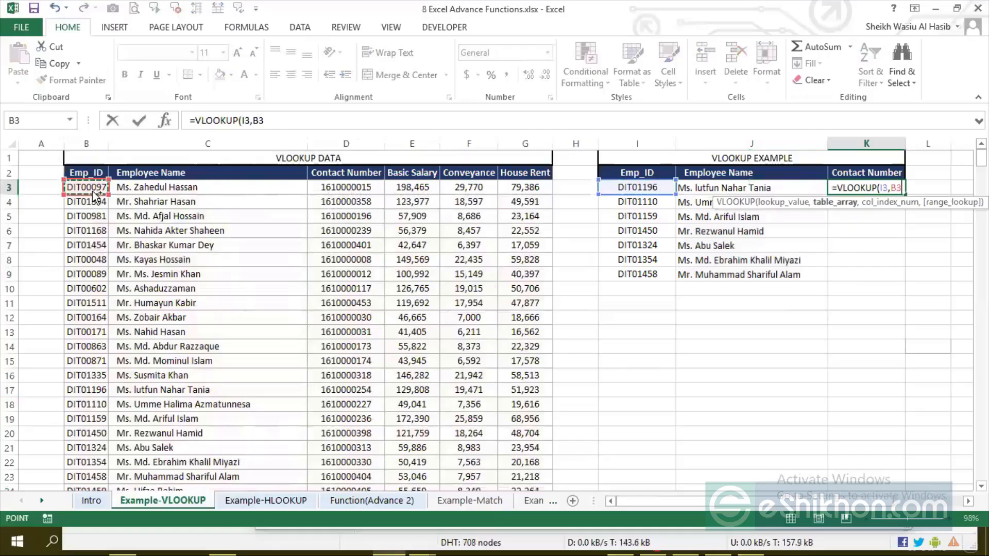
pyautogui.hotkey('shift', 'Right')
pyautogui.hotkey('shift', 'Right')
pyautogui.hotkey('shift', 'Right')
pyautogui.hotkey('shift', 'Right')
pyautogui.hotkey('shift', 'Right')
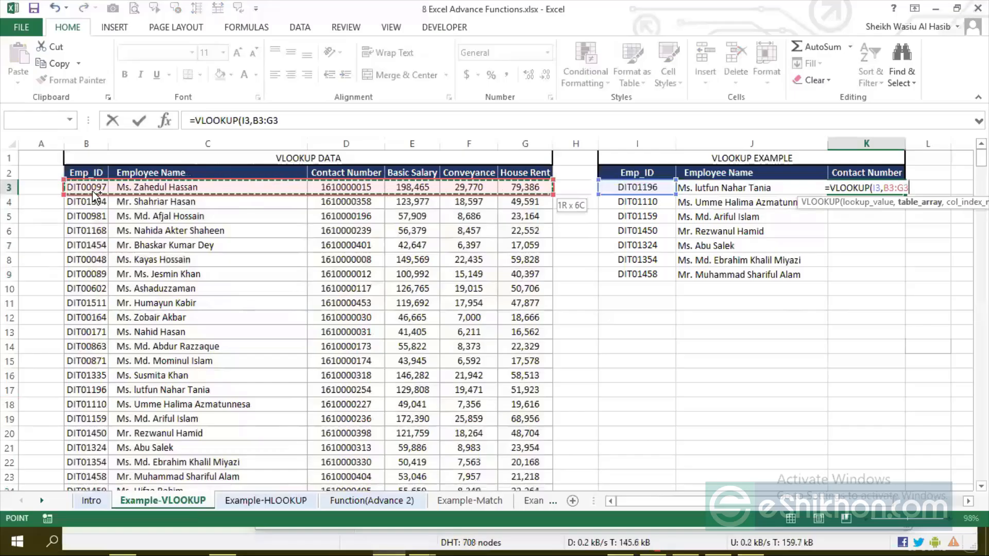
pyautogui.hotkey('ctrl', 'shift', 'Down')
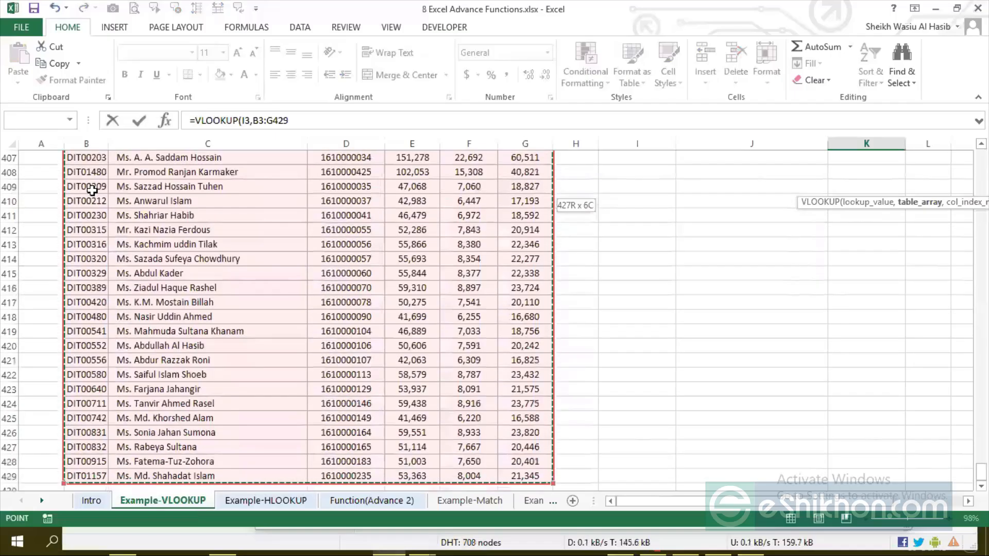
pyautogui.press('F4')
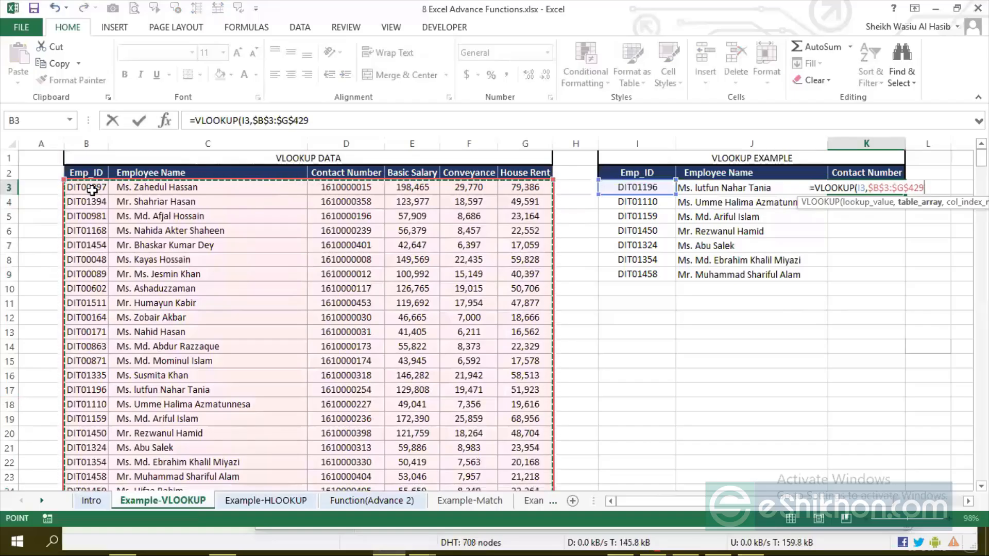
pyautogui.write(',')
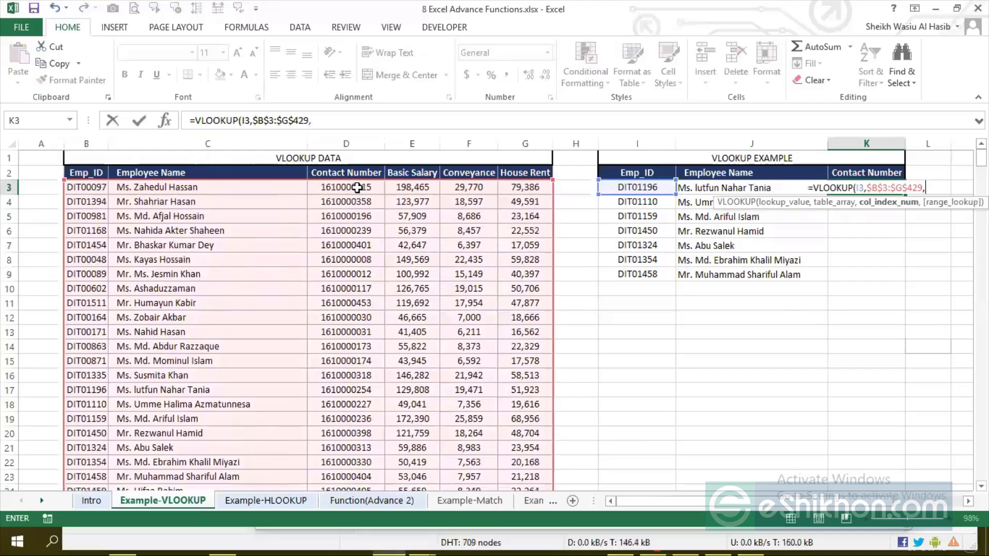
# Complete the VLOOKUP arguments in K3 with column index 3 and range lookup 0 for an exact match
pyautogui.write('3')
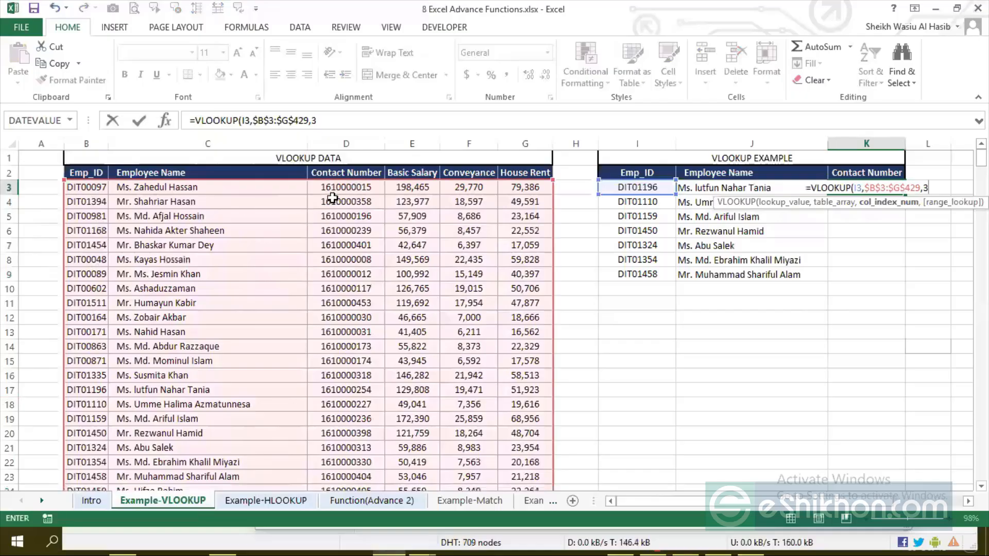
pyautogui.write(',0)')
pyautogui.press('Return')
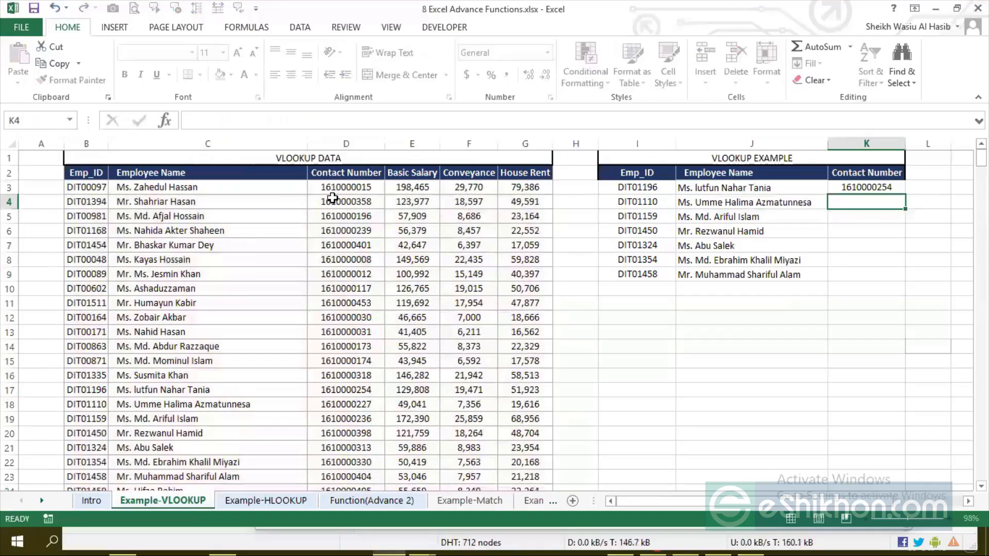
pyautogui.press('Up')
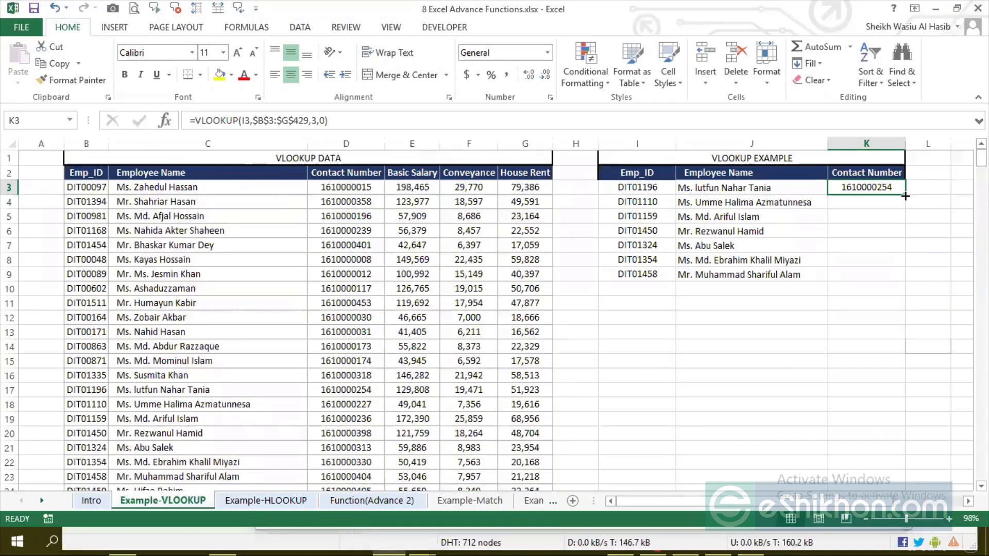
# Review the I3 lookup reference in the K3 formula and fill the formula down through K9
pyautogui.click(248, 121)
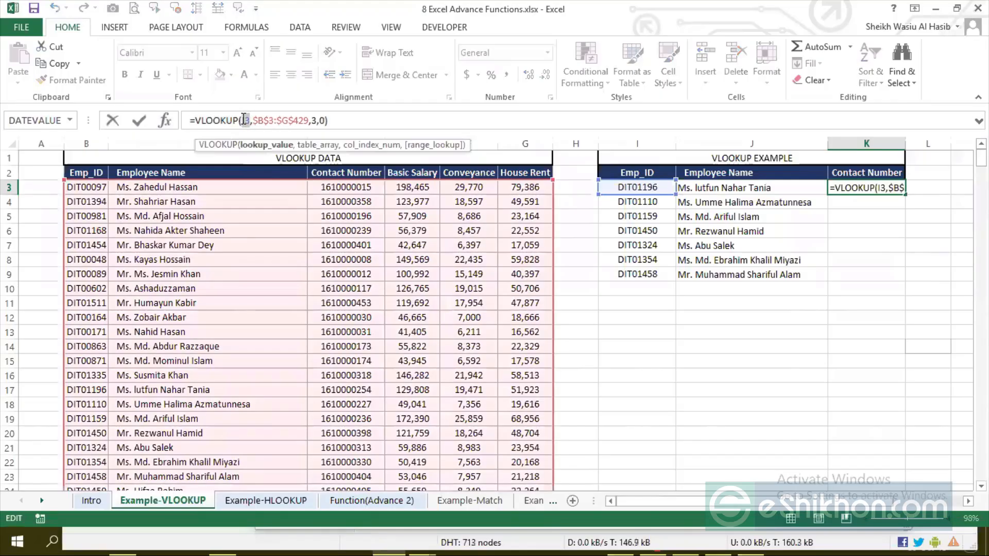
pyautogui.moveTo(244, 120); pyautogui.dragTo(256, 125)
pyautogui.press('Return')
pyautogui.click(658, 187)
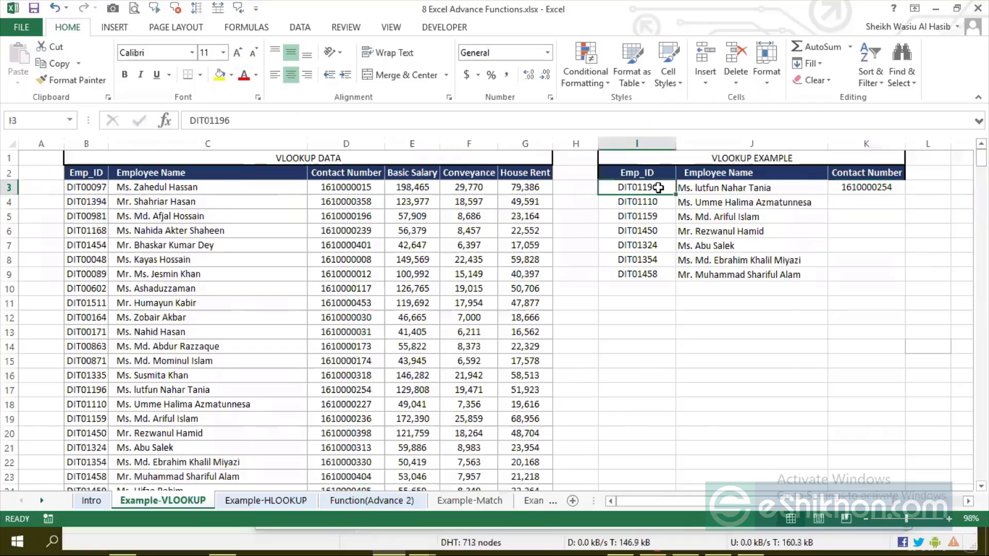
pyautogui.click(874, 186)
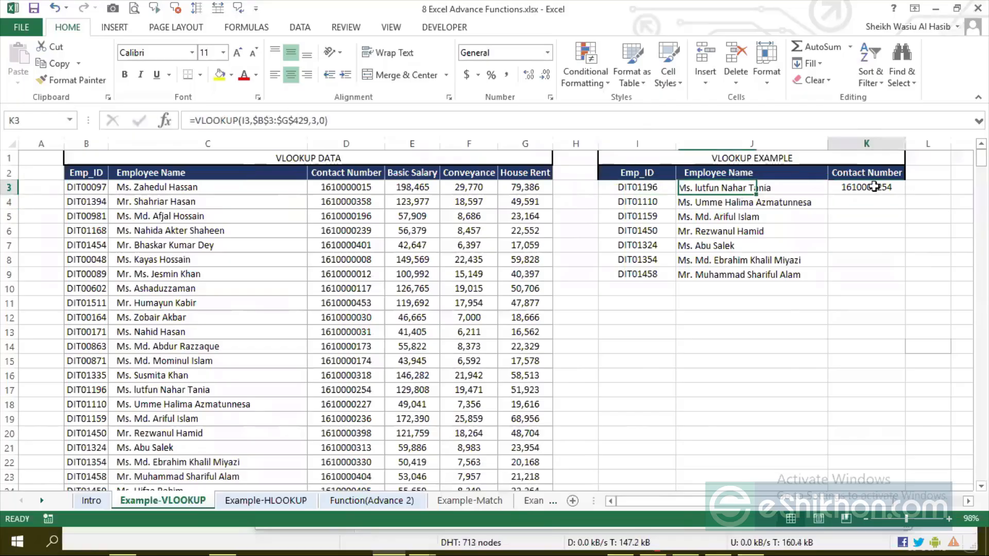
pyautogui.click(651, 185)
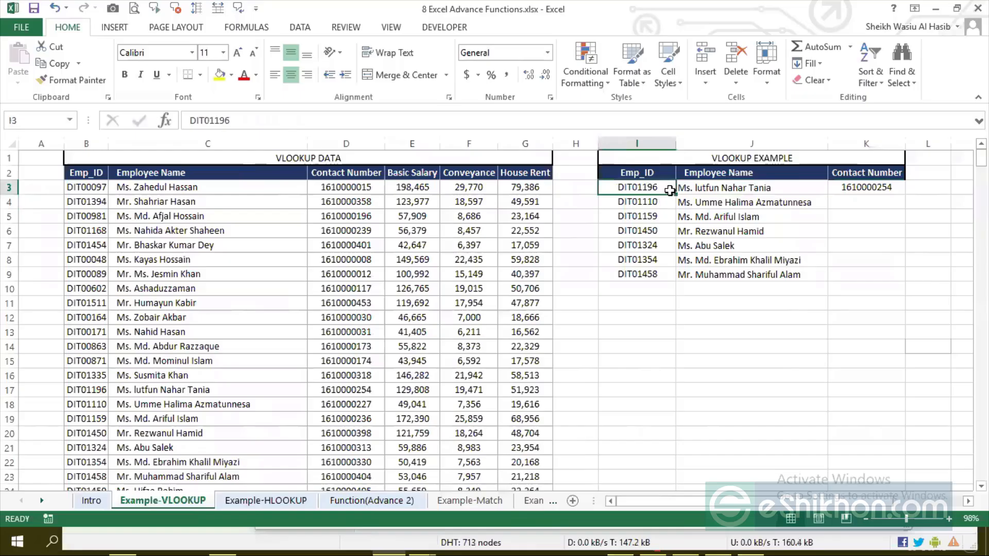
pyautogui.click(888, 188)
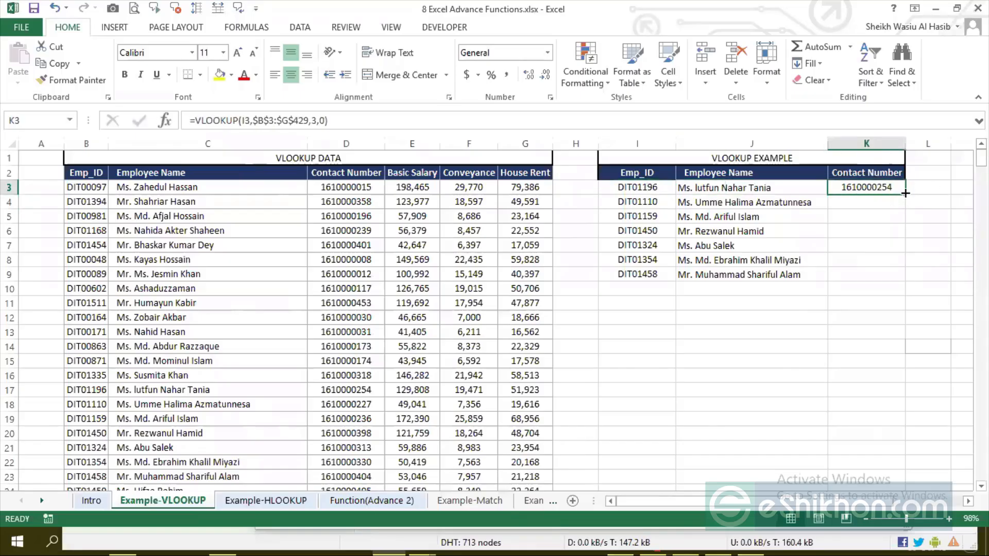
pyautogui.doubleClick(905, 193)
# Examine how the lookup reference changes row by row in the Contact Number formulas, and compare the J3 and K3 formulas
pyautogui.click(858, 202)
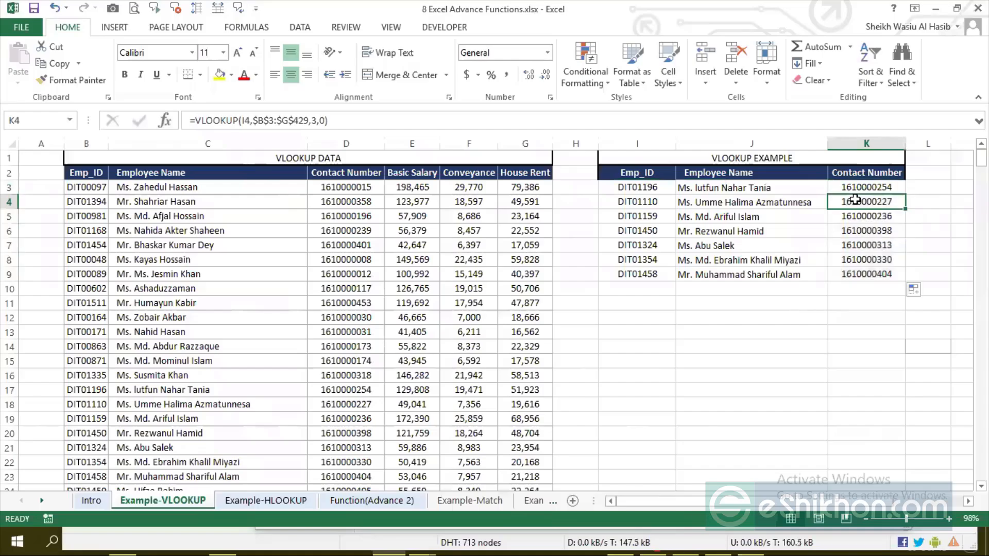
pyautogui.click(246, 126)
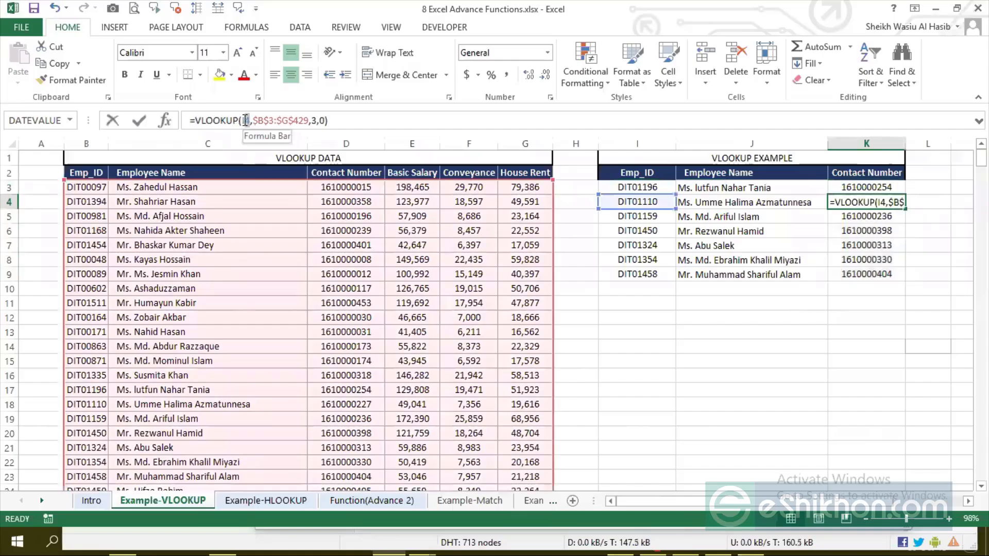
pyautogui.press('Return')
pyautogui.press('Return')
pyautogui.press('Return')
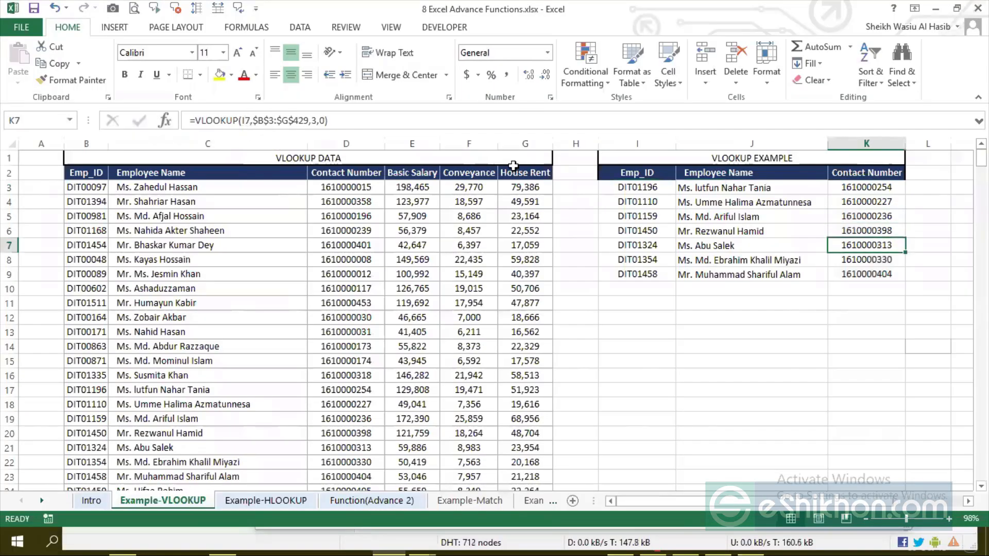
pyautogui.press('Down')
pyautogui.press('Down')
pyautogui.press('Down')
pyautogui.press('Up')
pyautogui.press('Up')
pyautogui.press('Up')
pyautogui.press('Up')
pyautogui.press('Up')
pyautogui.press('Up')
pyautogui.press('Up')
pyautogui.press('Up')
pyautogui.press('Down')
pyautogui.press('Down')
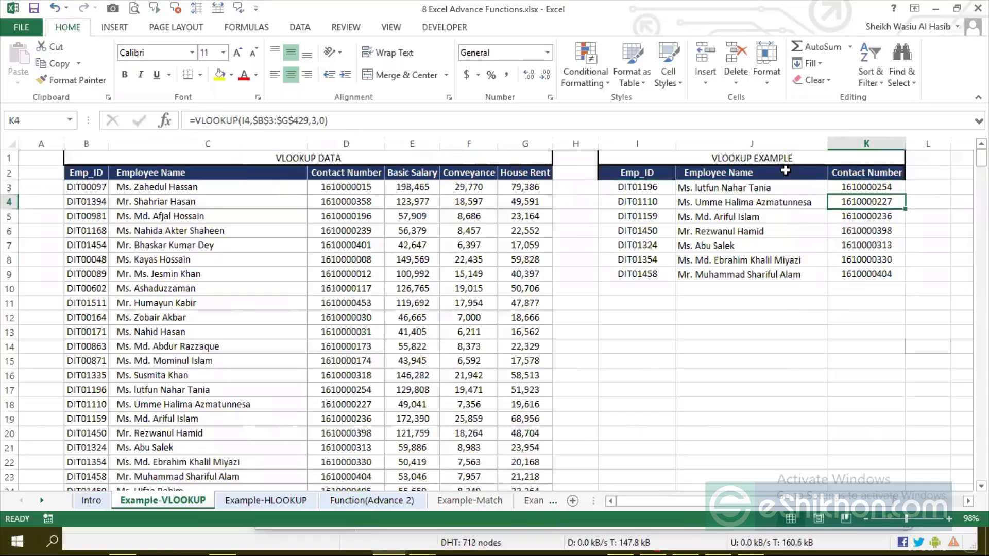
pyautogui.press('Up')
pyautogui.press('Left')
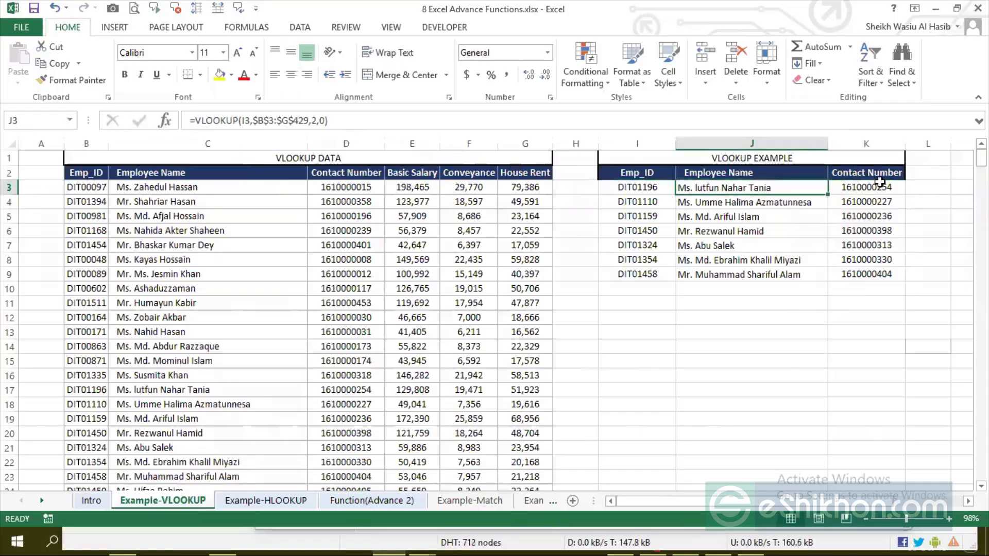
pyautogui.press('Right')
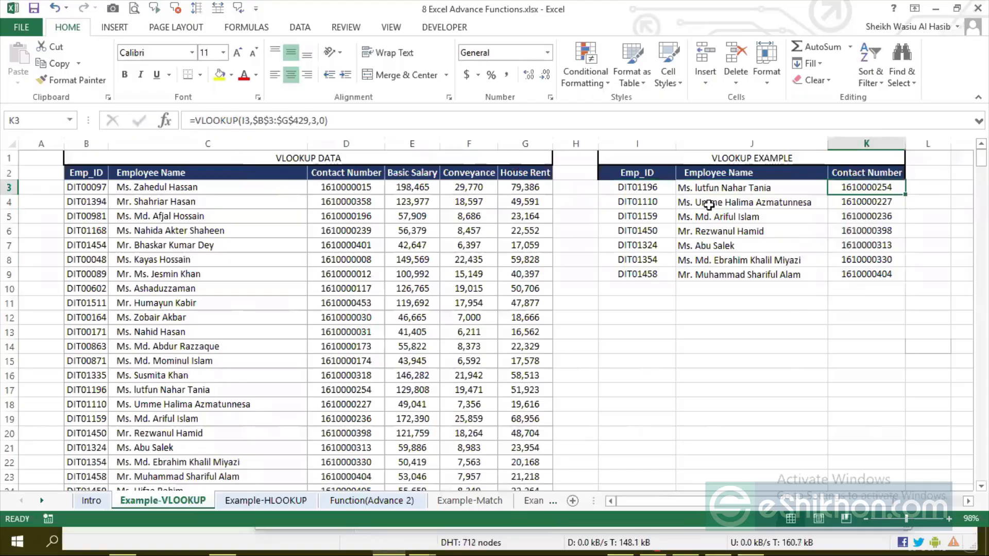
# Clear the VLOOKUP results from J4:K10 and K3, keeping only the formula in J3
pyautogui.moveTo(750, 202); pyautogui.dragTo(850, 285)
pyautogui.press('Delete')
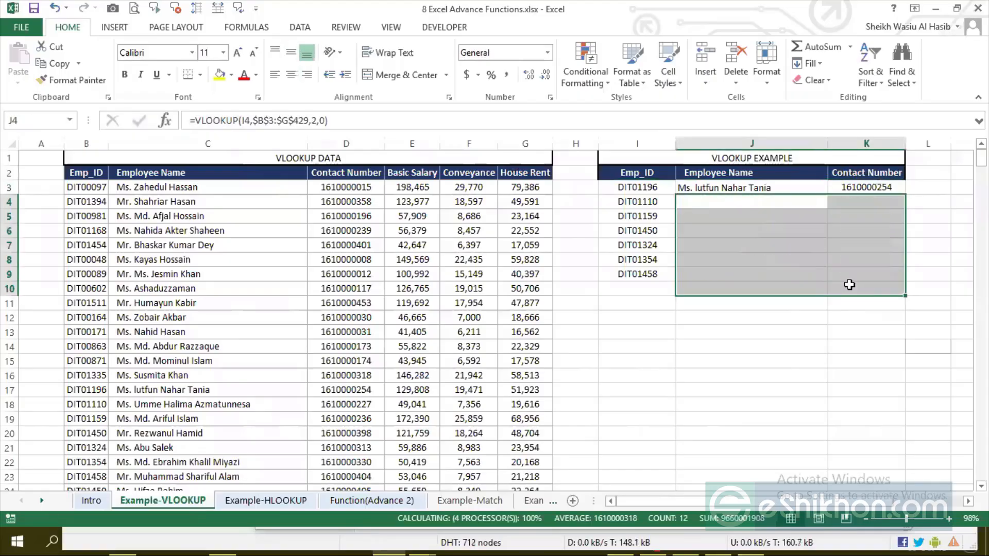
pyautogui.click(856, 191)
pyautogui.press('Delete')
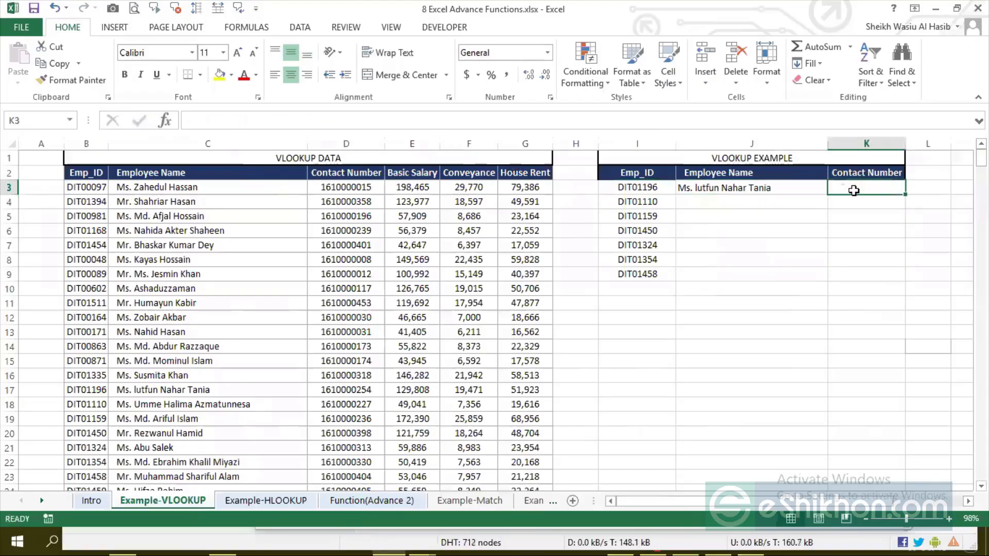
# Lock the column of the lookup value in the J3 formula by changing the reference to $I3
pyautogui.click(766, 185)
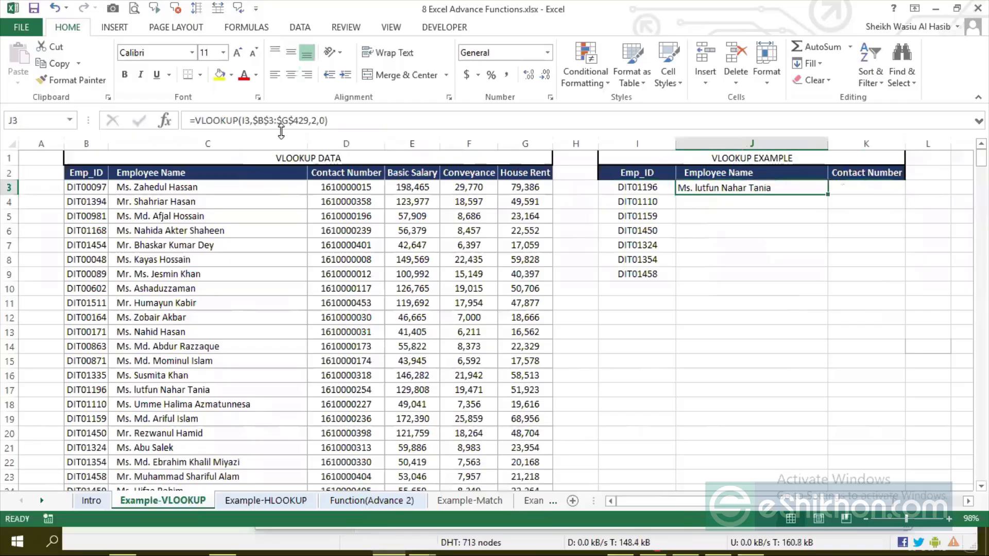
pyautogui.click(251, 120)
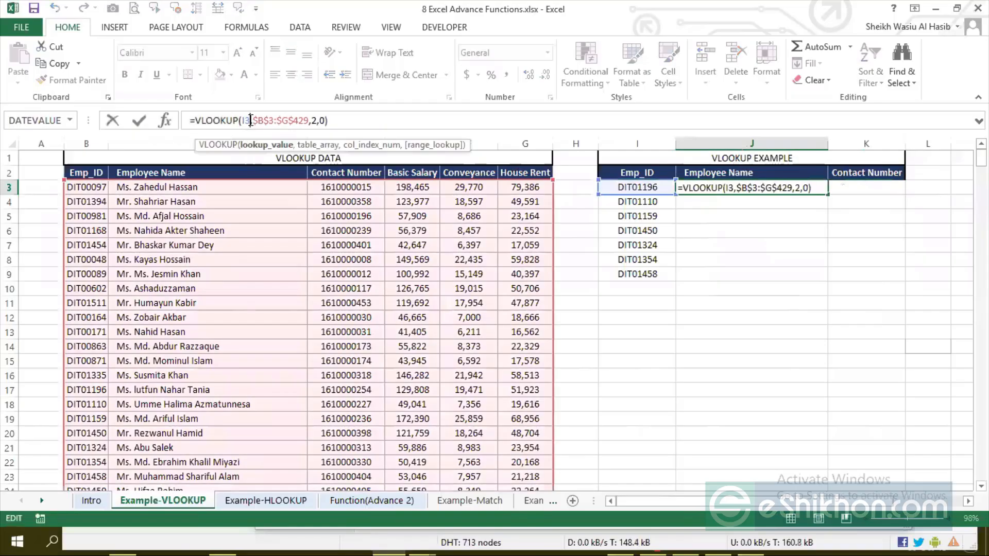
pyautogui.click(243, 120)
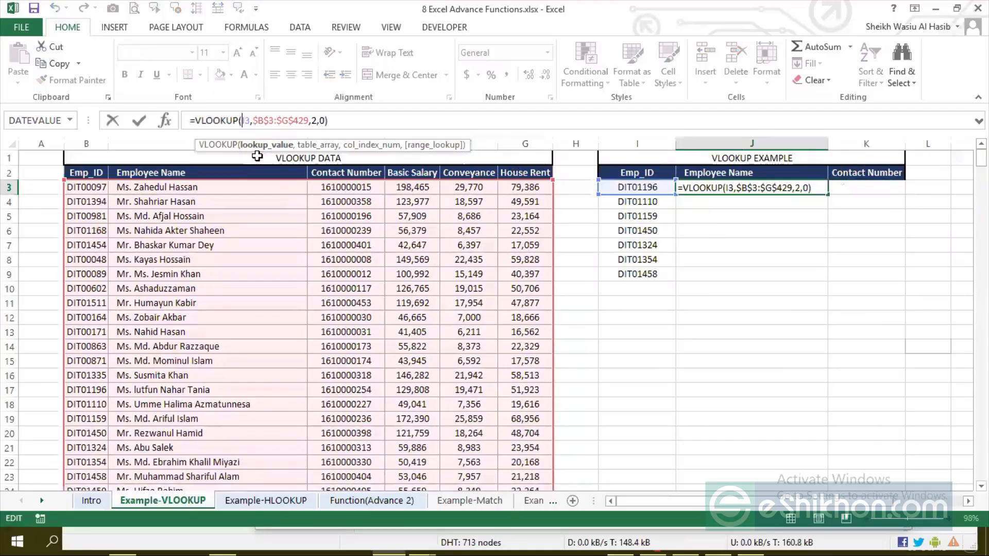
pyautogui.write('$')
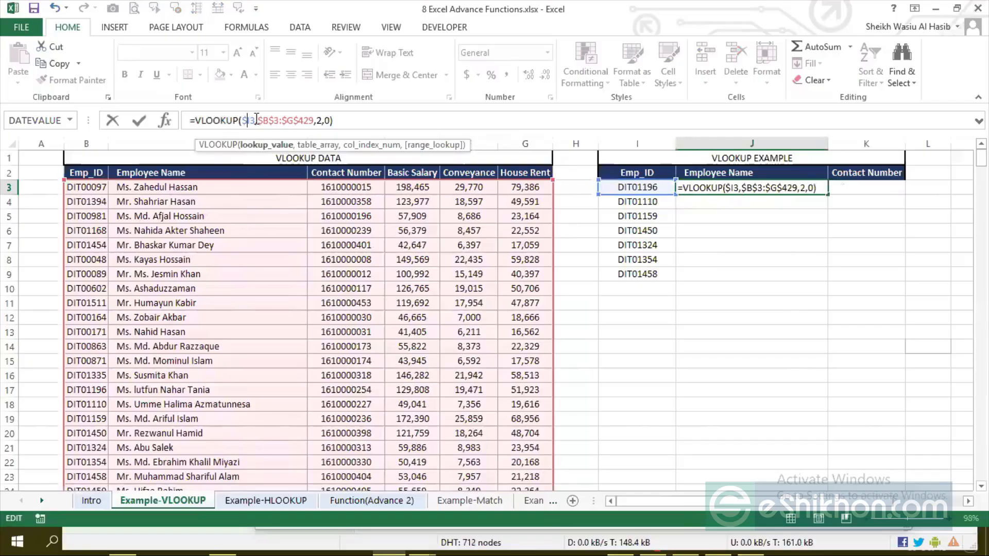
pyautogui.press('Escape')
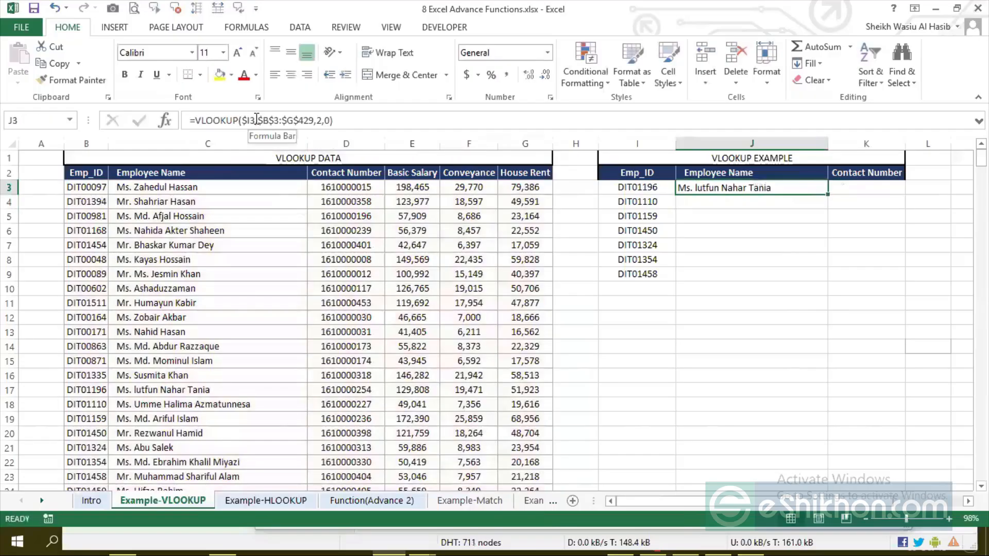
pyautogui.press('Down')
pyautogui.press('Up')
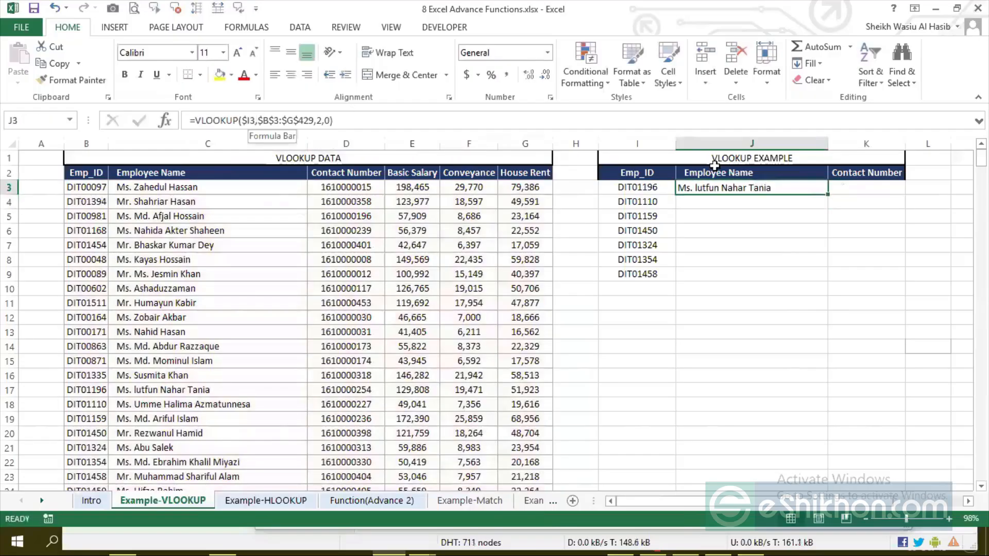
# Fill the J3 formula down through J9 and check the lookup references in the filled cells
pyautogui.doubleClick(827, 194)
pyautogui.click(709, 189)
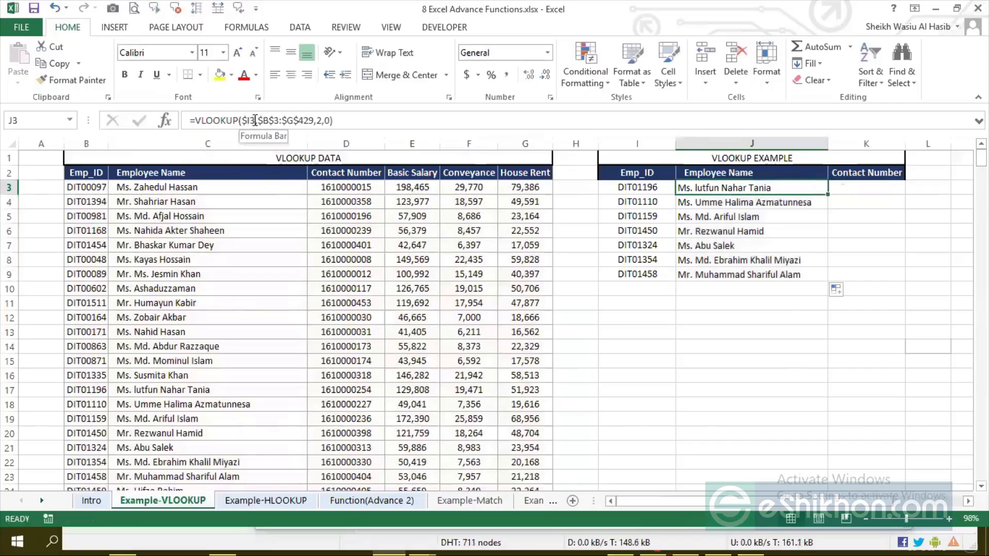
pyautogui.press('Down')
pyautogui.press('Down')
pyautogui.press('Down')
pyautogui.press('Down')
pyautogui.press('Down')
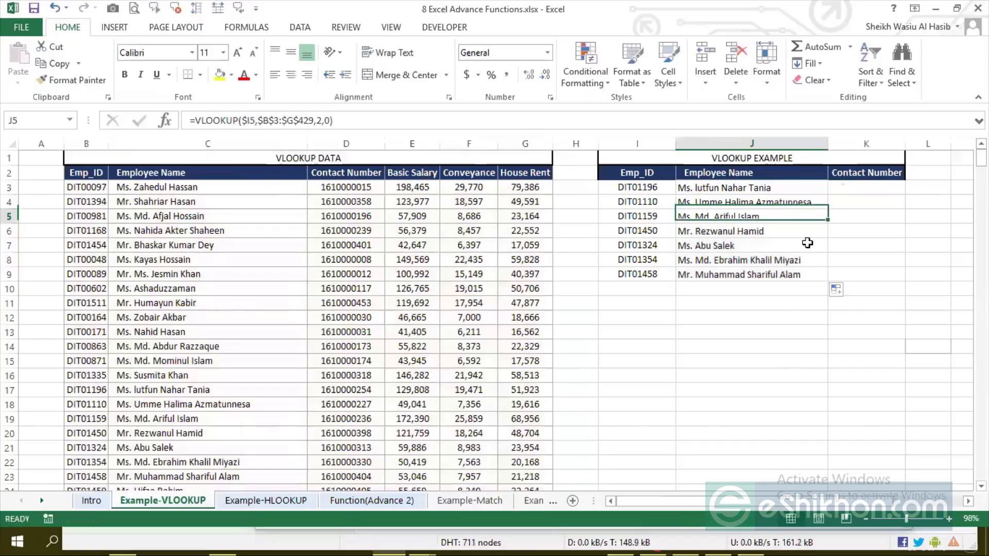
pyautogui.press('Down')
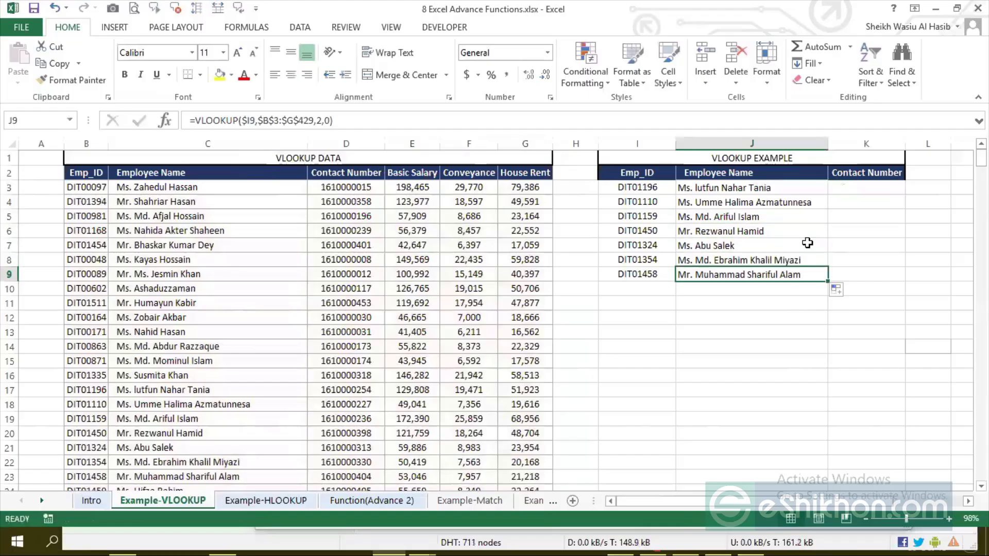
pyautogui.click(764, 189)
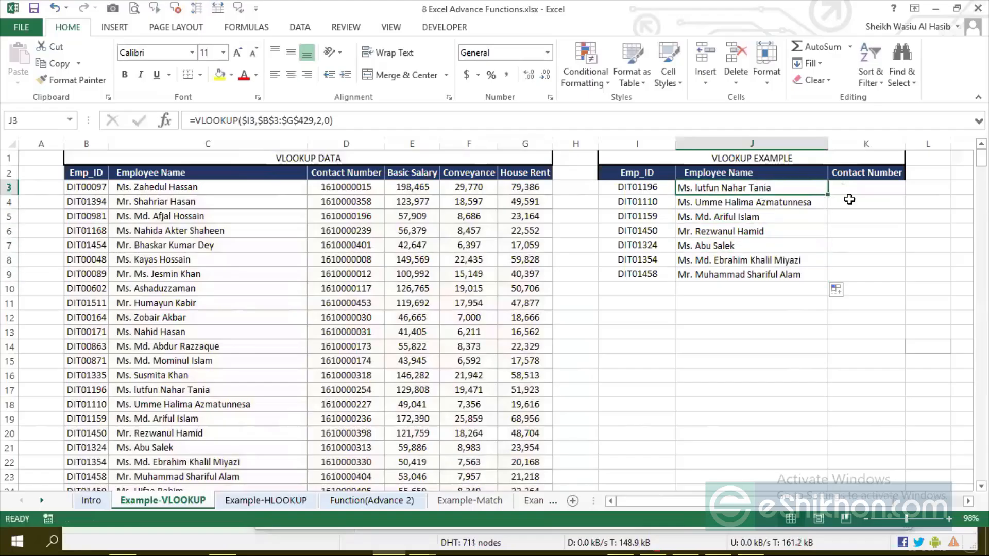
# Copy the J3 lookup formula into K3 and compare the lookup value references of the two cells
pyautogui.hotkey('ctrl', 'c')
pyautogui.click(861, 195)
pyautogui.hotkey('ctrl', 'v')
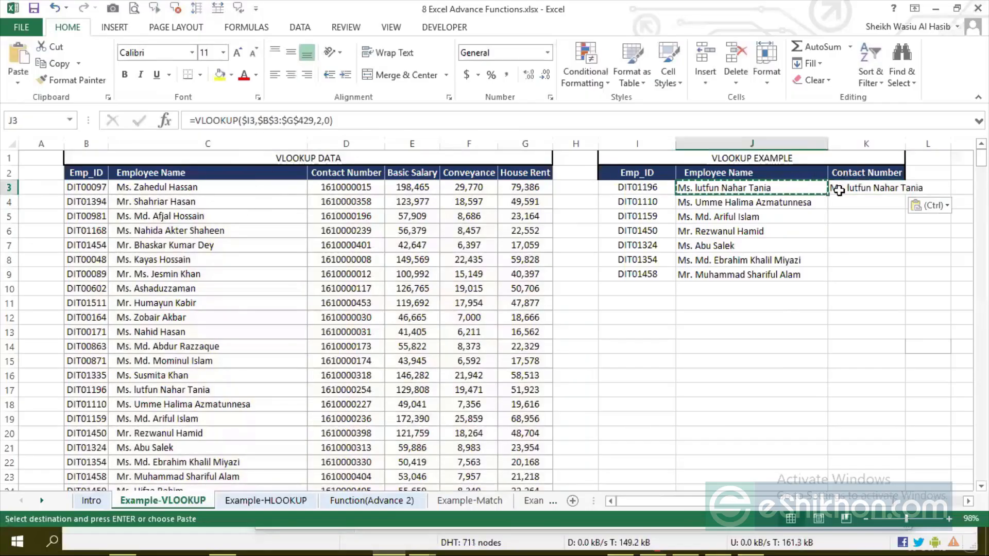
pyautogui.click(756, 189)
pyautogui.press('F2')
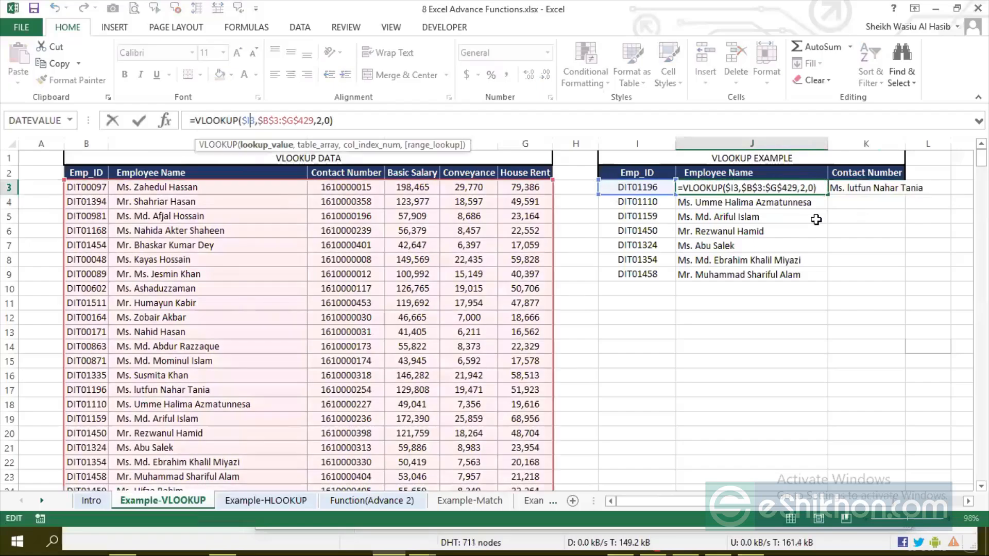
pyautogui.click(876, 189)
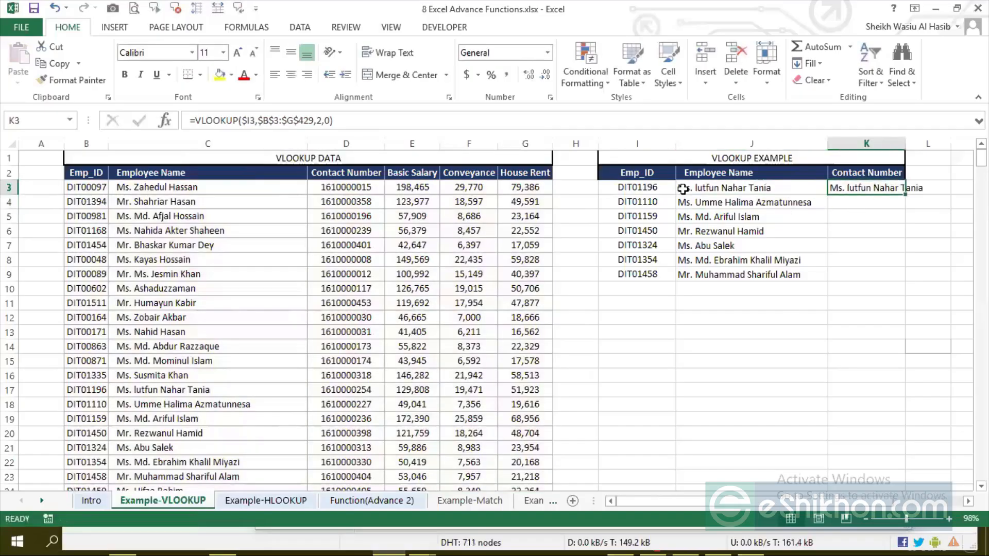
# Change the column index number in the K3 VLOOKUP formula to 3
pyautogui.click(320, 120)
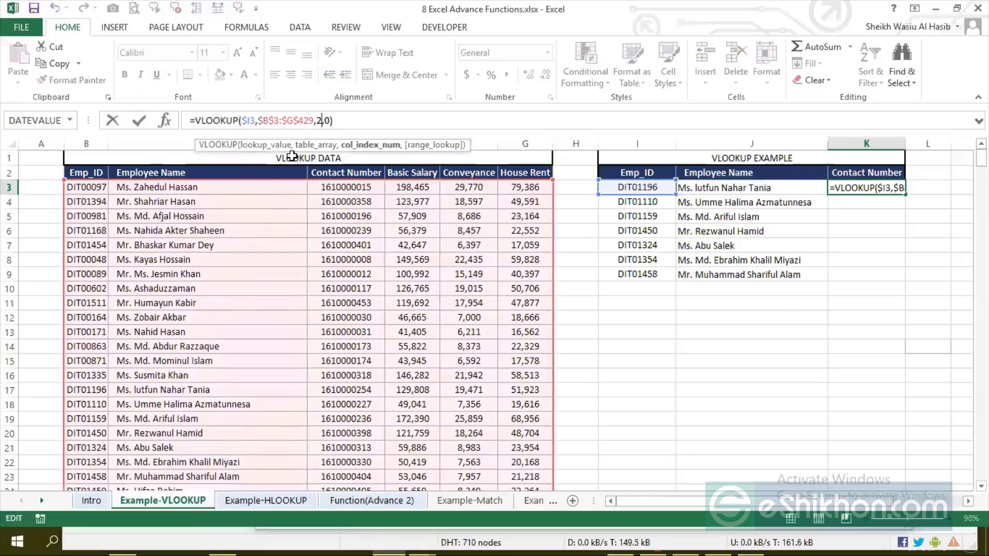
pyautogui.press('BackSpace')
pyautogui.write('3')
pyautogui.hotkey('ctrl', 'Return')
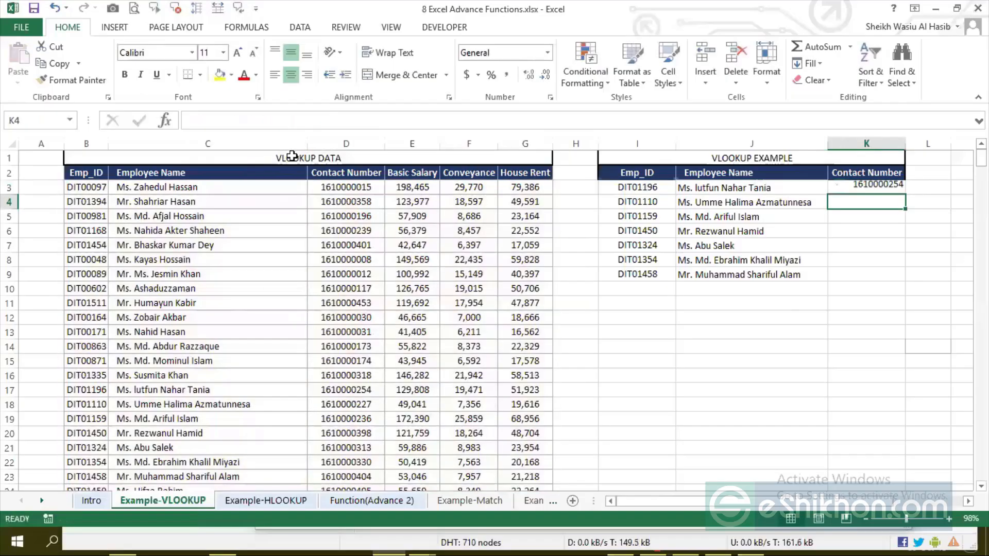
# Review the source data columns and fill the K3 Contact Number formula down through K9
pyautogui.moveTo(81, 187)
pyautogui.mouseDown()
pyautogui.moveTo(350, 258)
pyautogui.moveTo(515, 322)
pyautogui.moveTo(110, 243)
pyautogui.mouseUp()
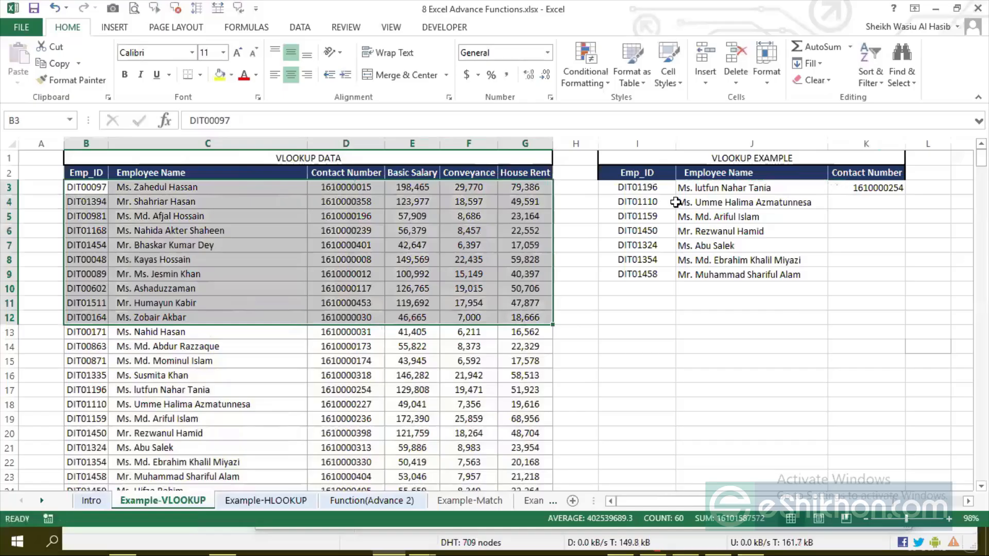
pyautogui.click(891, 188)
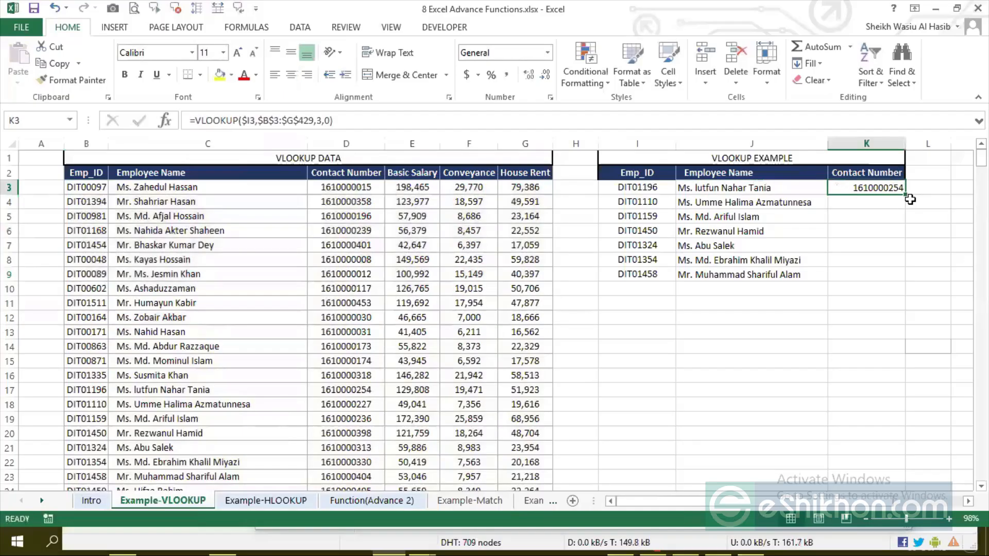
pyautogui.doubleClick(905, 196)
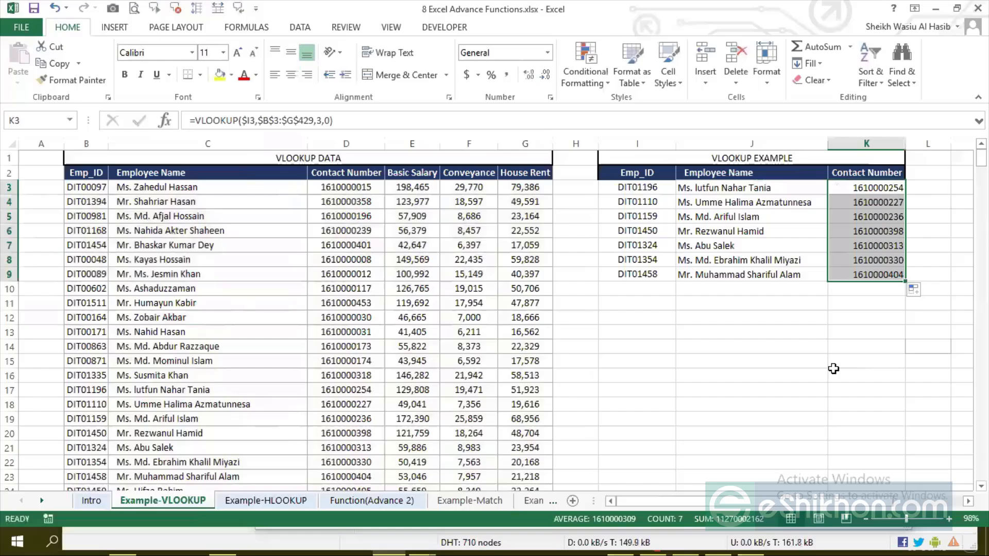
# Examine how the VLOOKUP data is arranged, with field headers across row 2 and each employee's record in the rows below
pyautogui.click(716, 286)
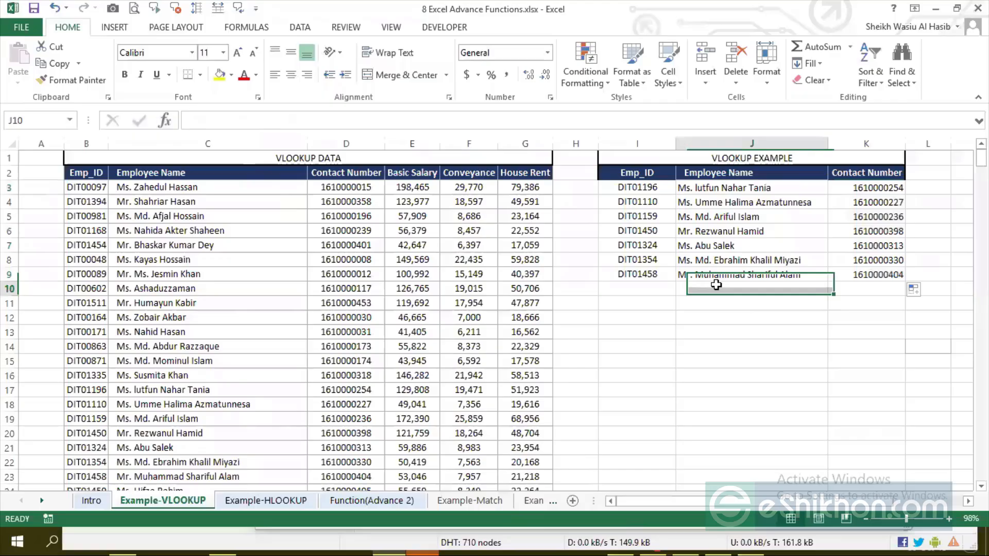
pyautogui.click(634, 218)
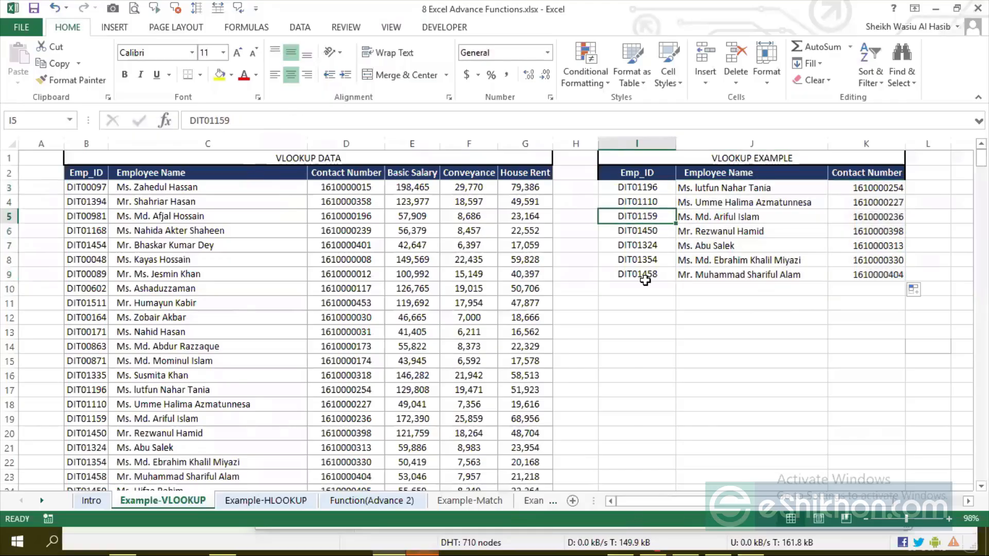
pyautogui.click(89, 221)
pyautogui.click(303, 221)
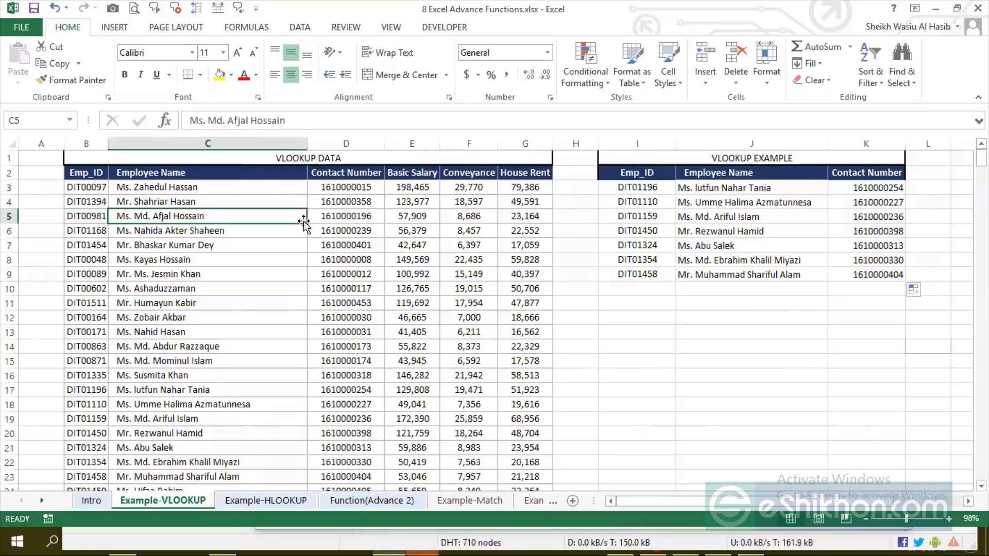
pyautogui.click(350, 216)
pyautogui.click(409, 216)
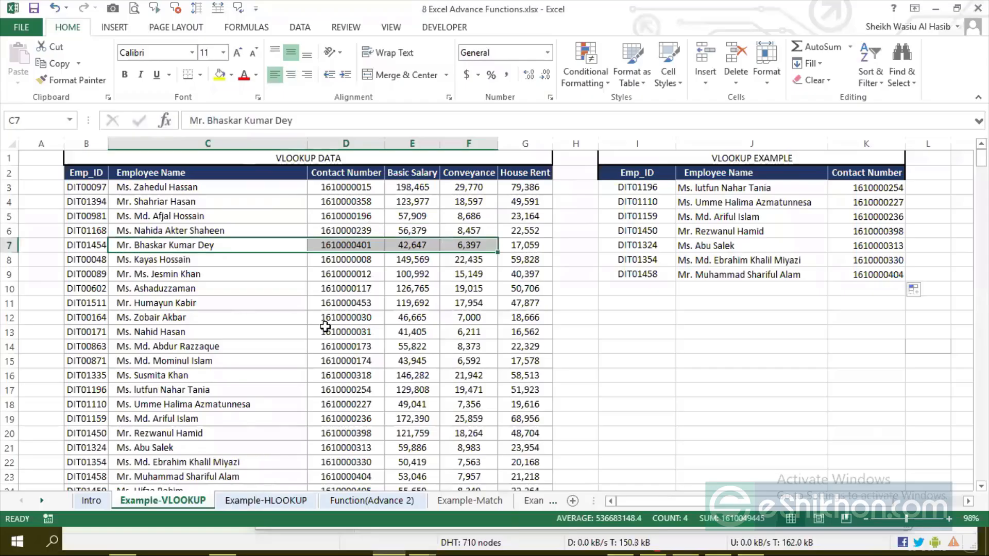
pyautogui.click(325, 330)
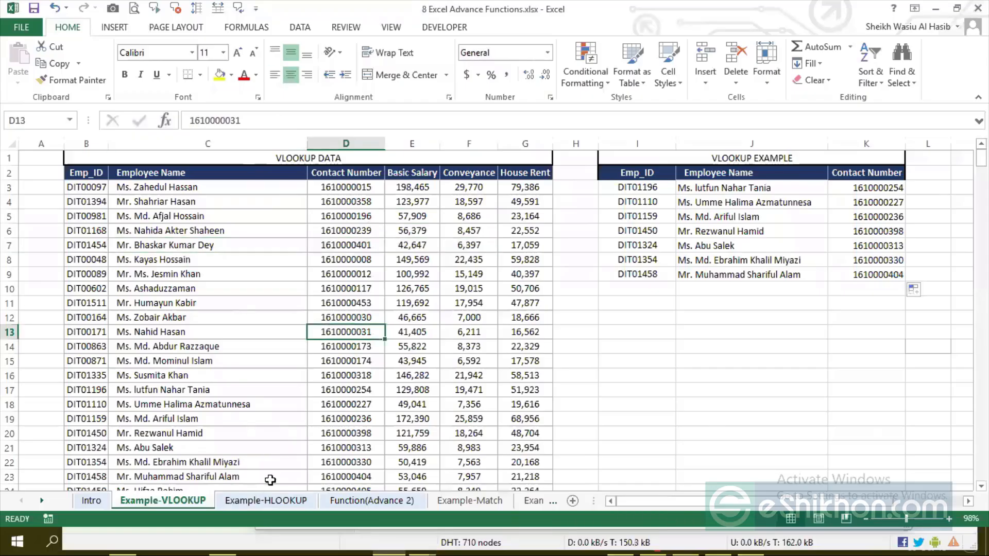
pyautogui.click(338, 172)
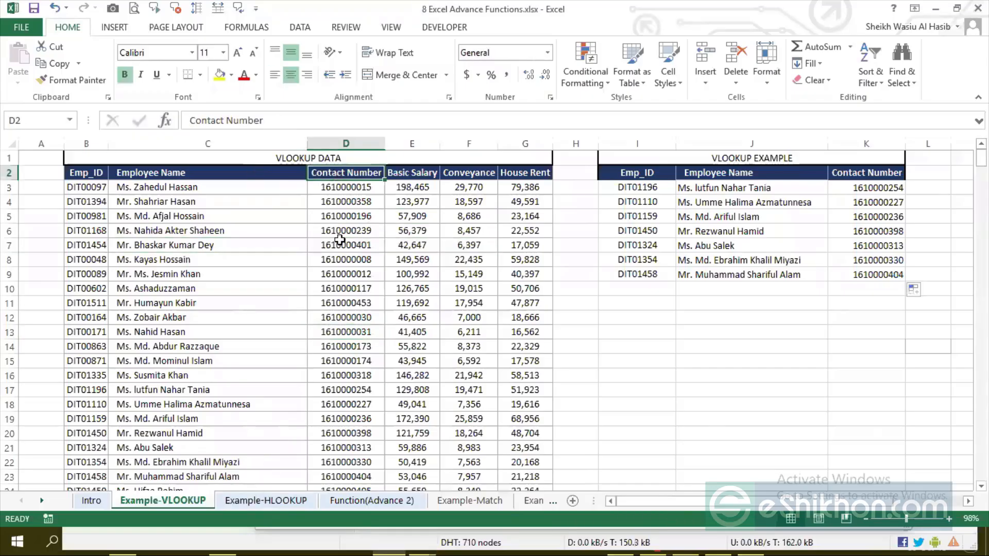
pyautogui.click(340, 260)
pyautogui.click(343, 180)
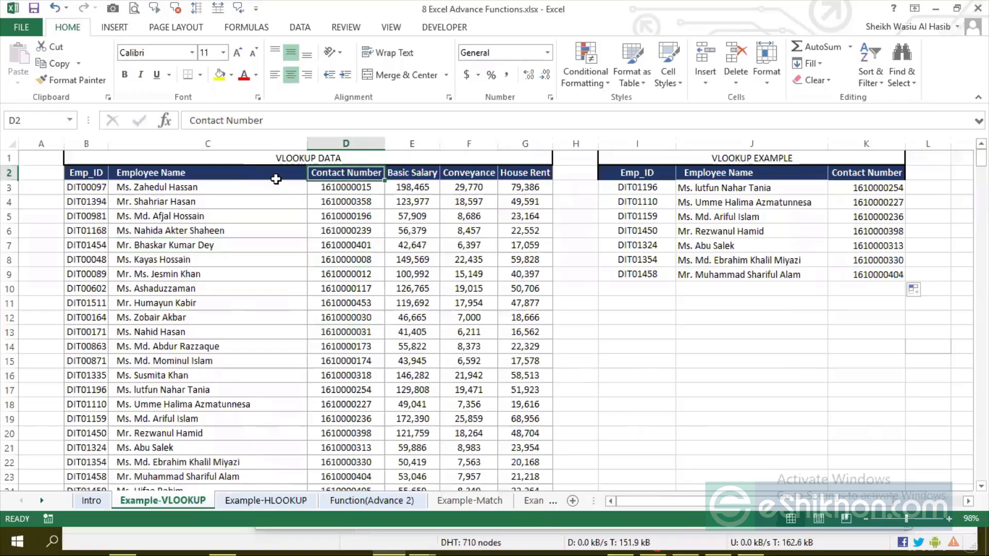
pyautogui.moveTo(75, 174); pyautogui.dragTo(548, 173)
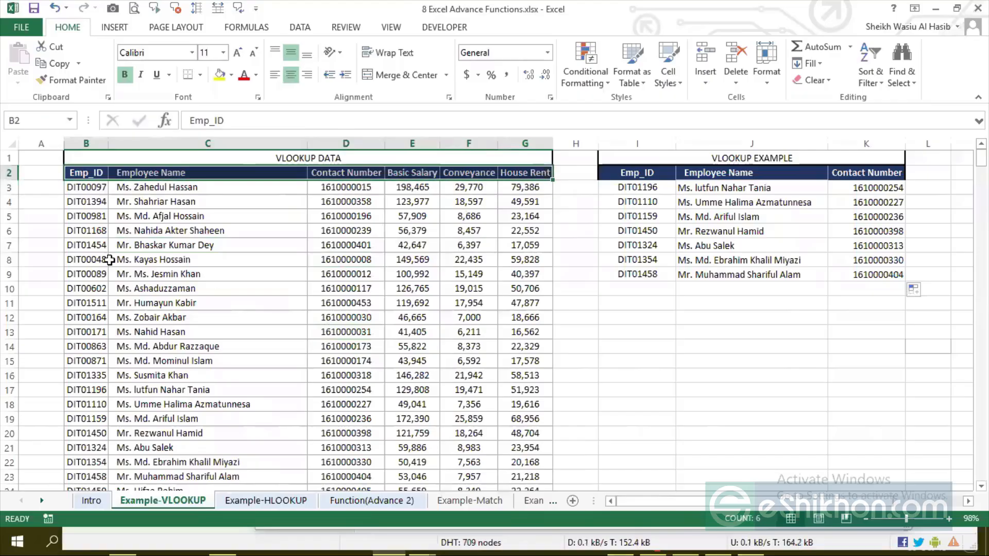
pyautogui.click(93, 259)
pyautogui.click(227, 255)
pyautogui.click(324, 175)
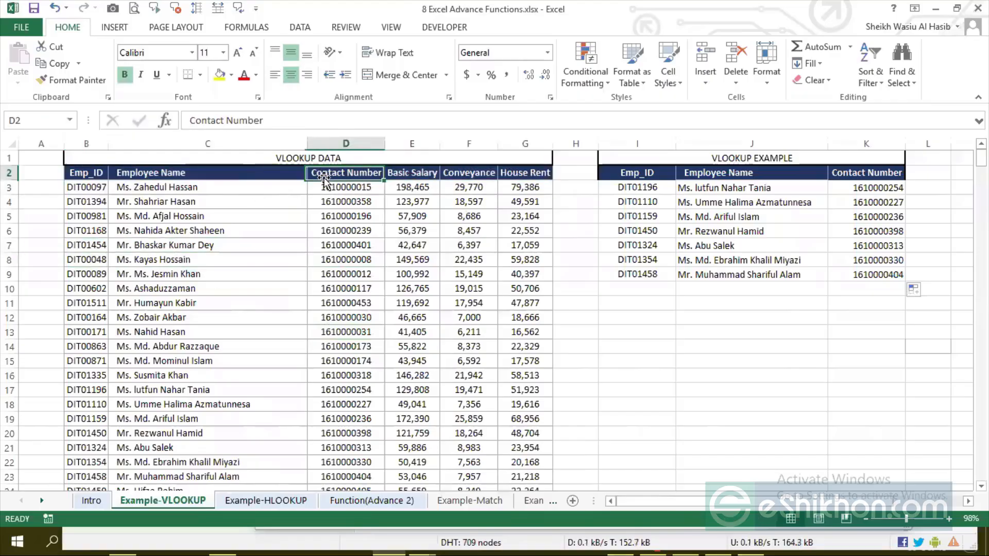
pyautogui.click(347, 242)
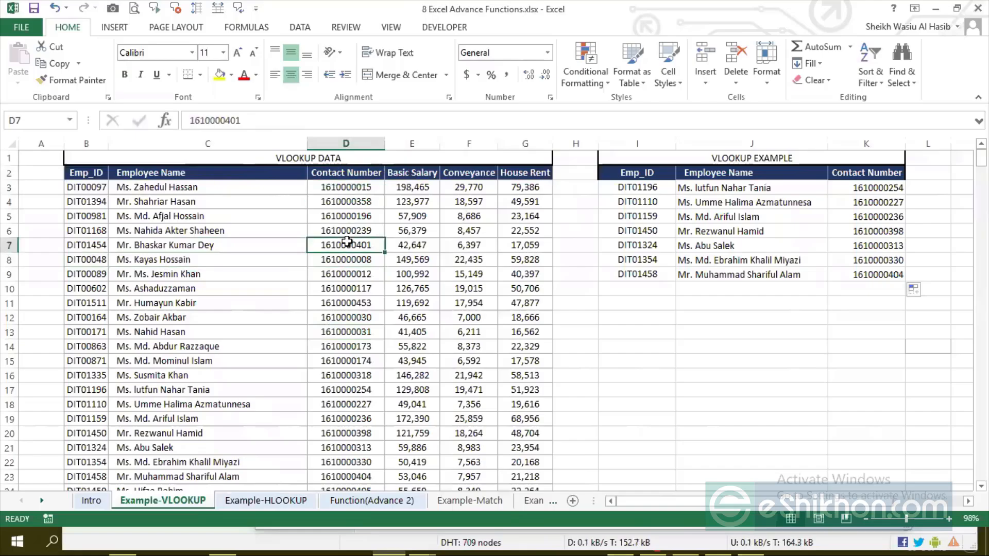
# Open the Example-HLOOKUP sheet and examine the month headers and values in the horizontal table
pyautogui.click(287, 503)
pyautogui.click(268, 379)
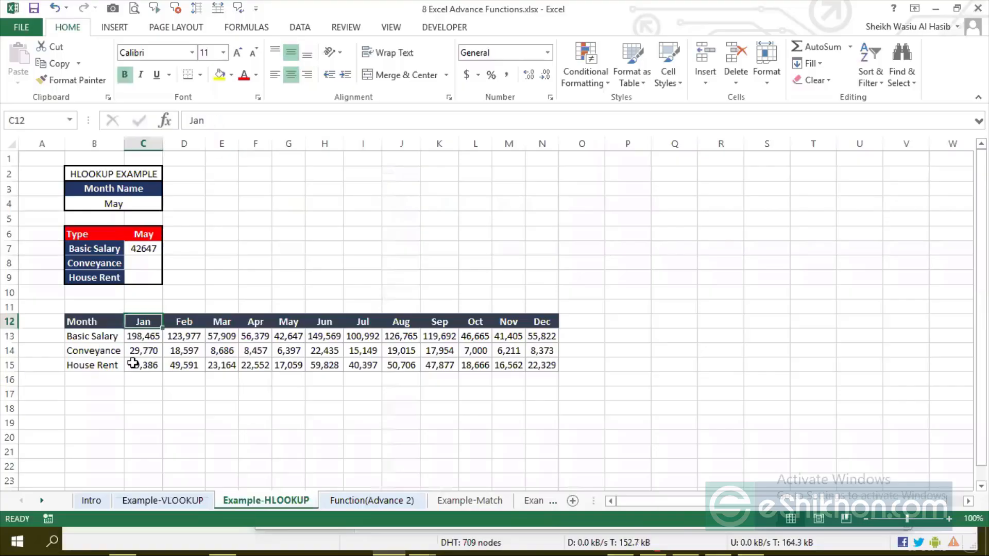
pyautogui.click(138, 338)
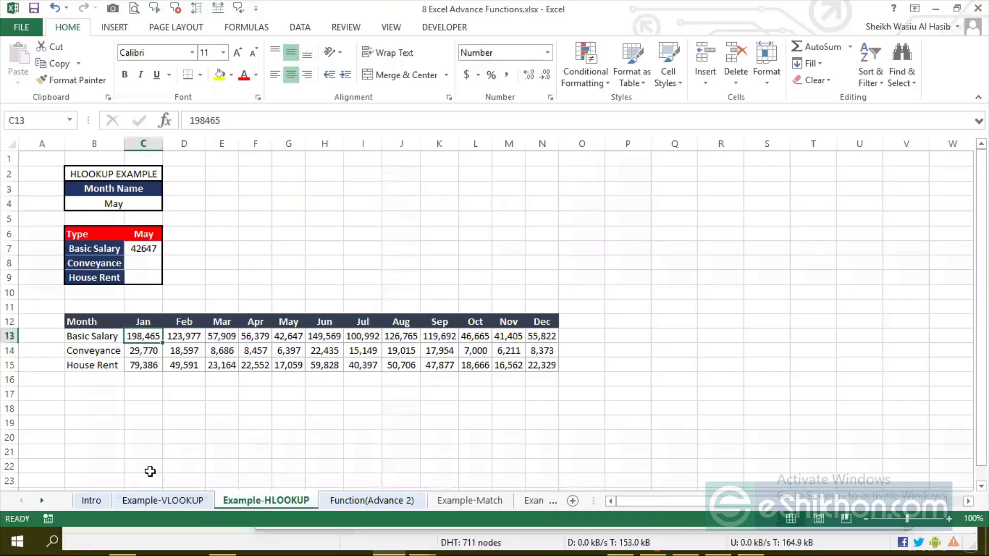
pyautogui.click(155, 321)
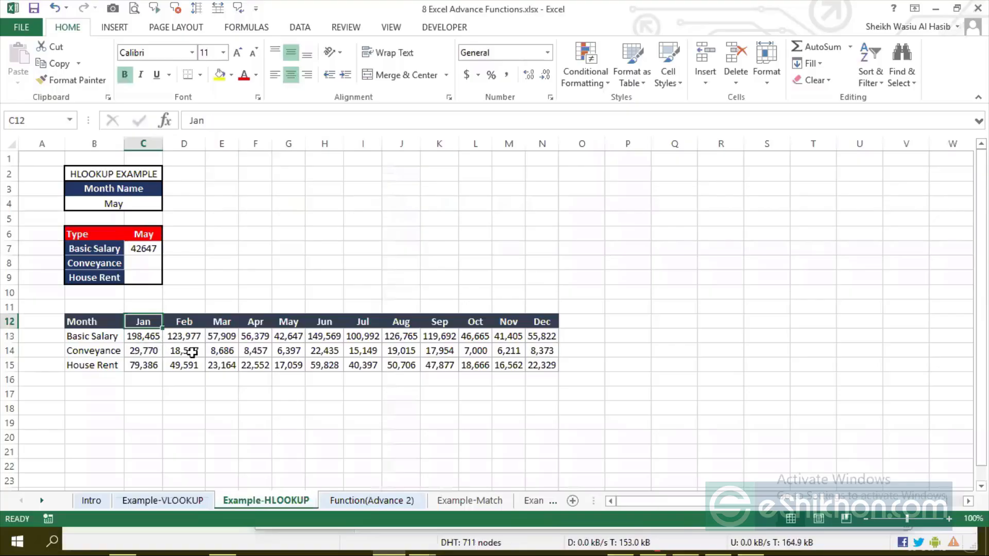
# Start a new HLOOKUP formula in C7 with C6 as the lookup value and C12:N15 as the table array
pyautogui.click(137, 249)
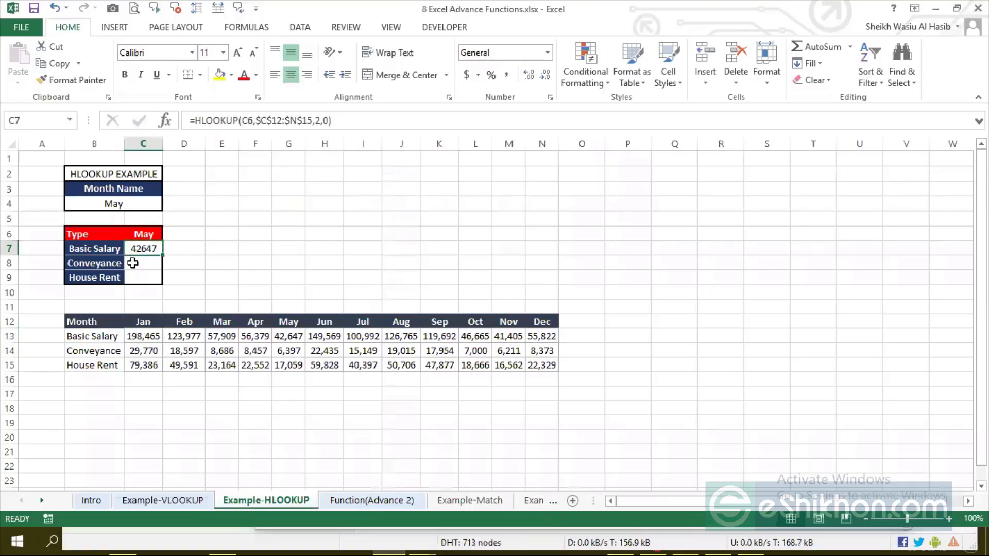
pyautogui.write('=hlook')
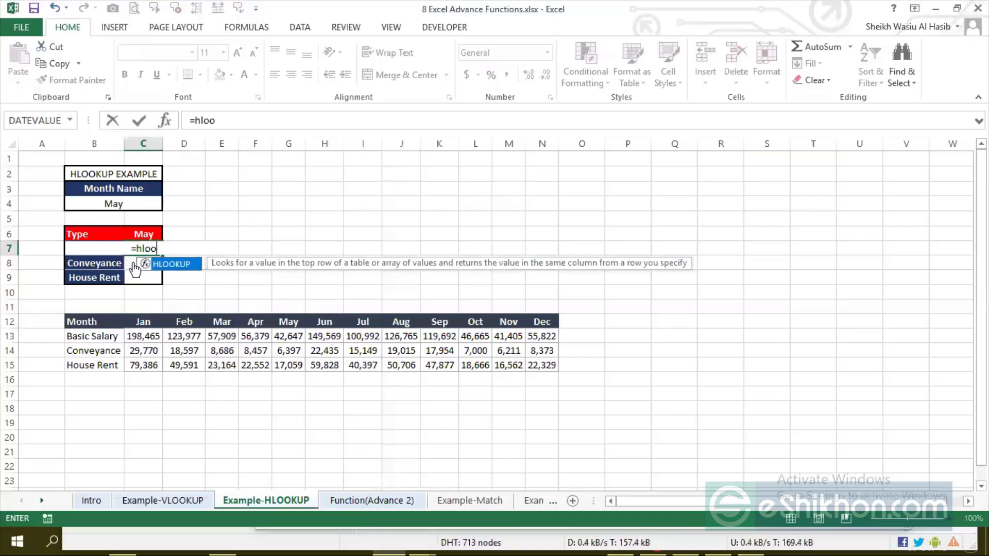
pyautogui.press('Tab')
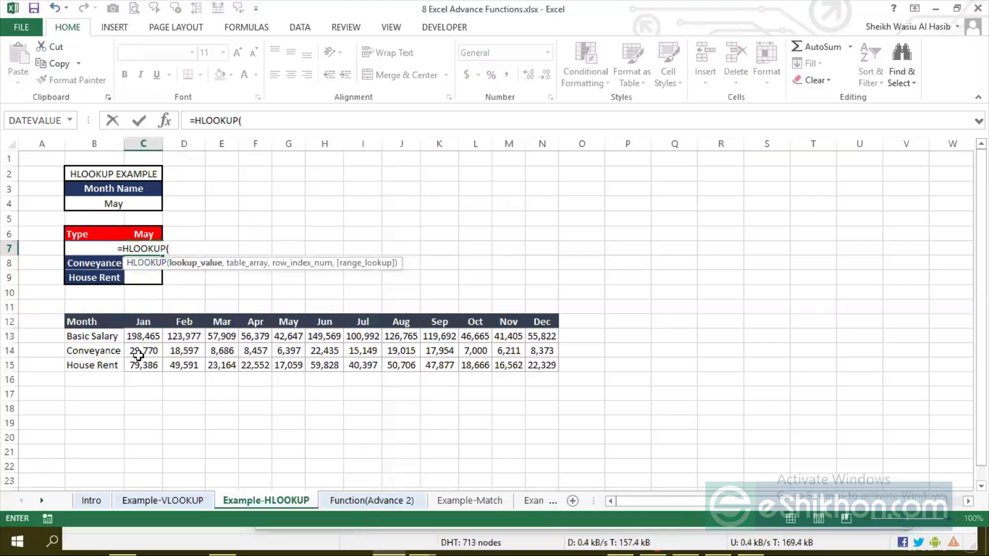
pyautogui.click(140, 234)
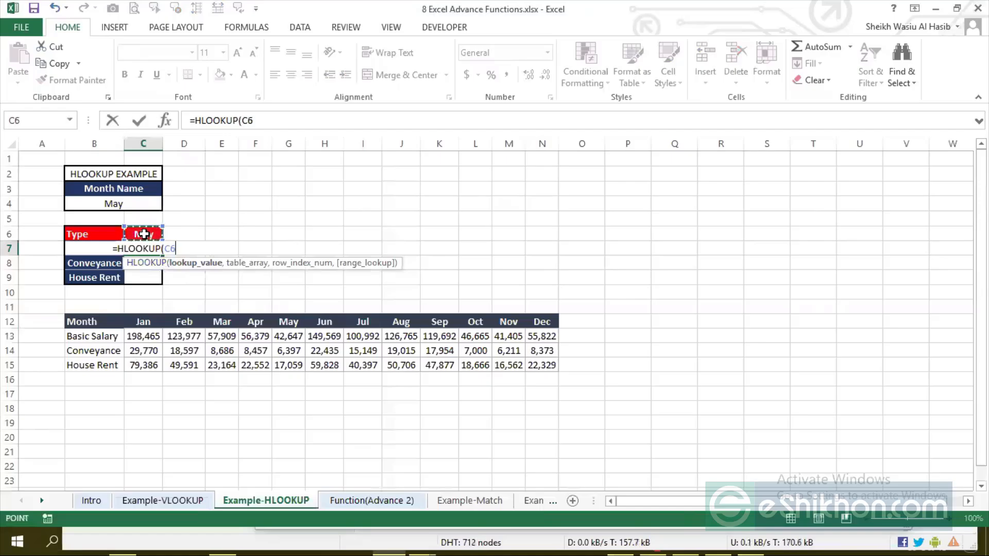
pyautogui.write(',')
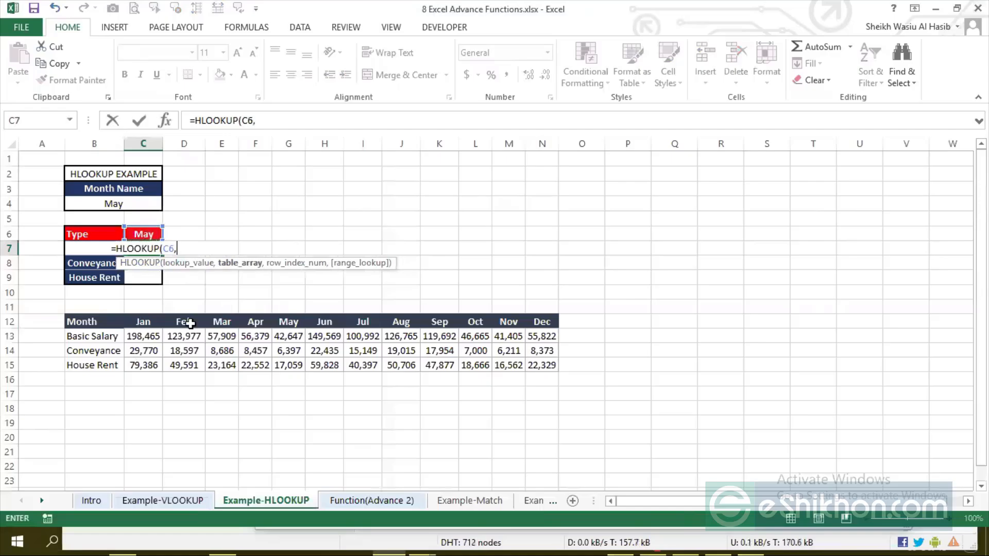
pyautogui.moveTo(148, 324); pyautogui.dragTo(547, 367)
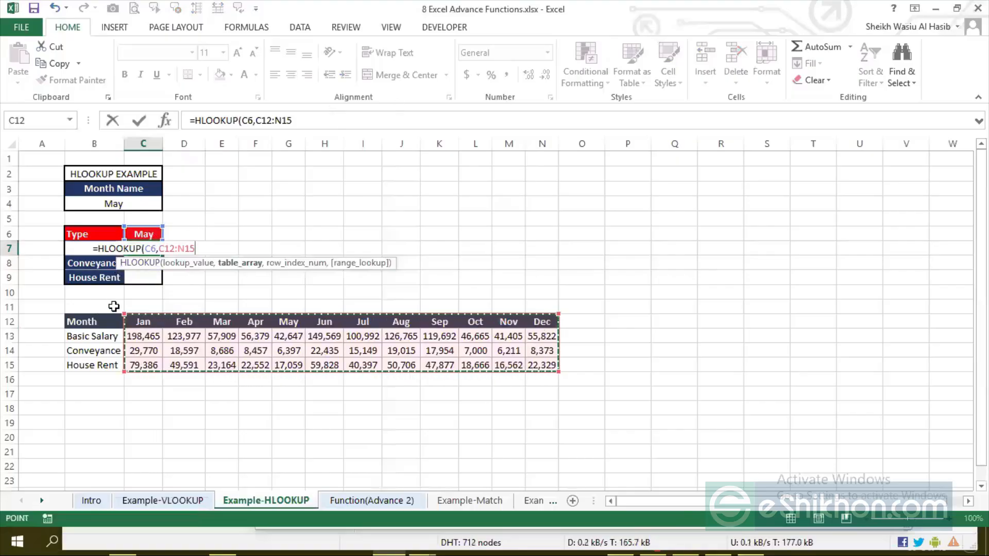
# Try the table array as C13:N15 without the month header row, and restore it to C12:N15
pyautogui.moveTo(118, 313); pyautogui.dragTo(124, 326)
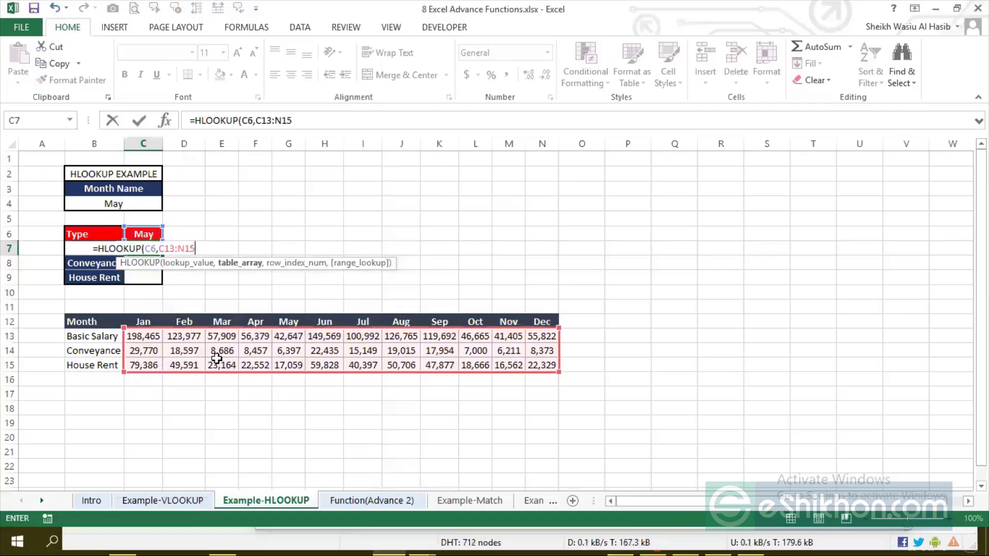
pyautogui.click(144, 248)
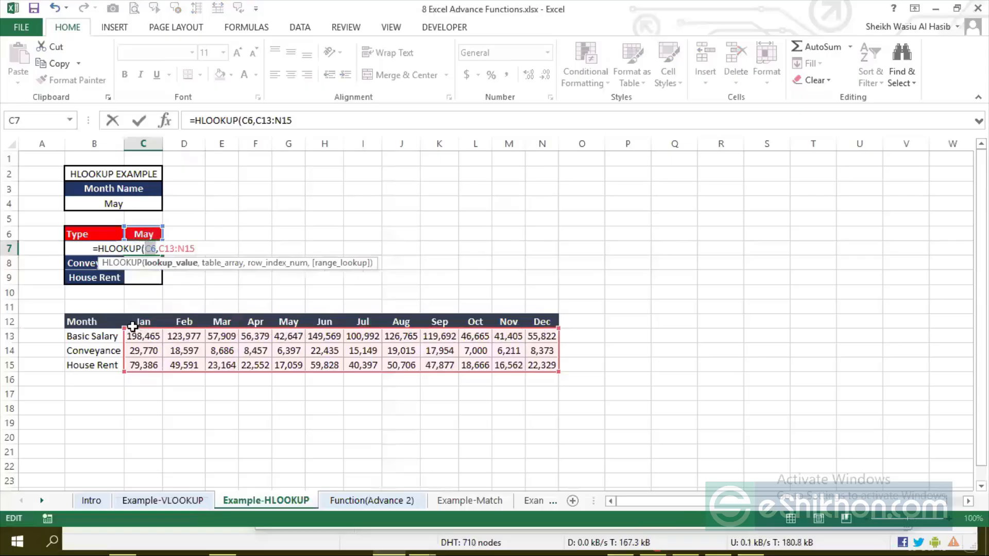
pyautogui.moveTo(123, 328)
pyautogui.mouseDown()
pyautogui.moveTo(124, 317)
pyautogui.moveTo(138, 323)
pyautogui.mouseUp()
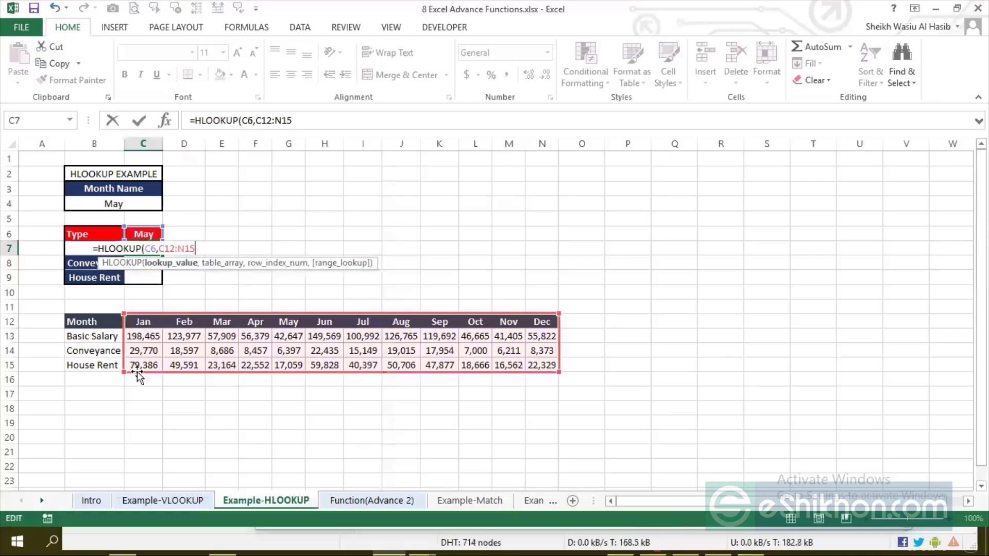
# Complete the C7 HLOOKUP formula with row index 1 and range lookup 0, and compare its result with the table's header row
pyautogui.write(',1,0')
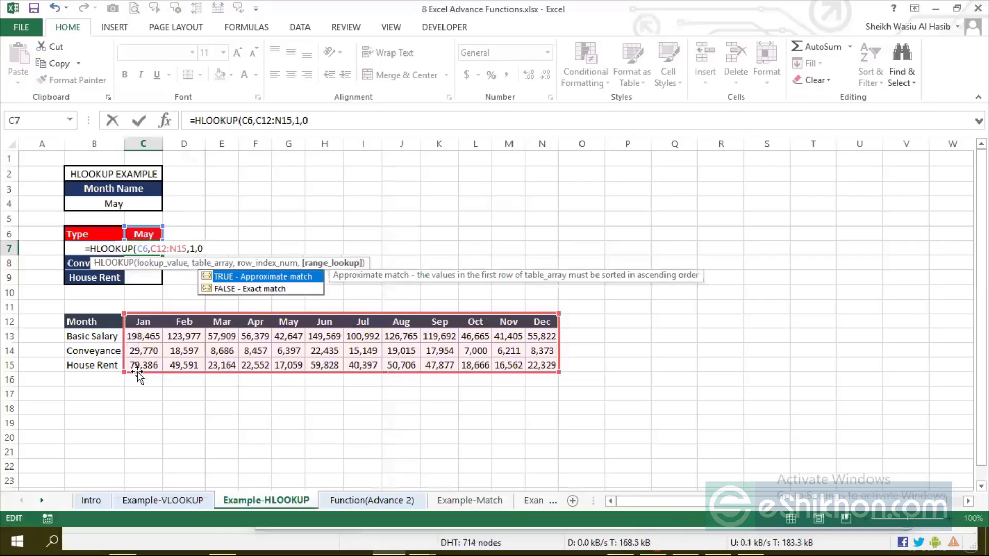
pyautogui.press('Return')
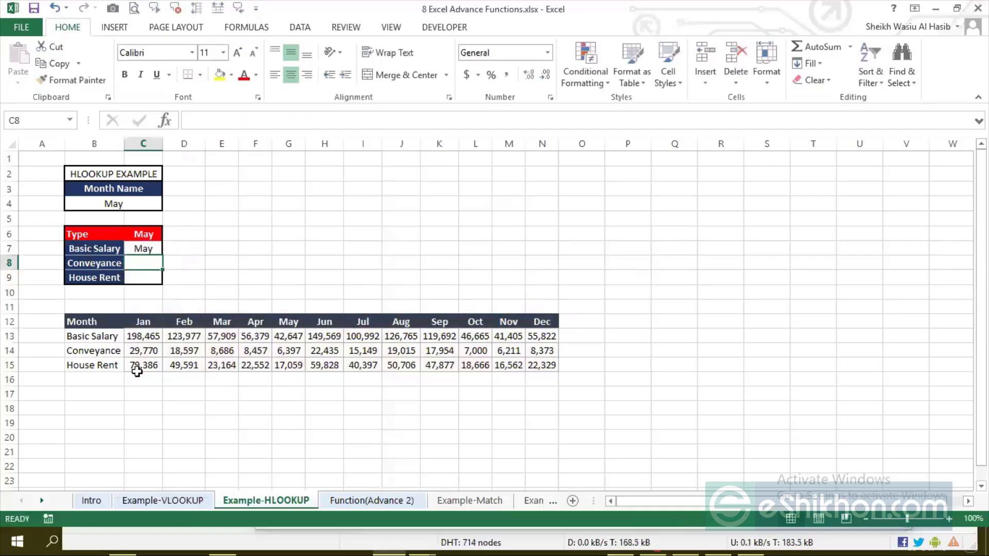
pyautogui.press('Up')
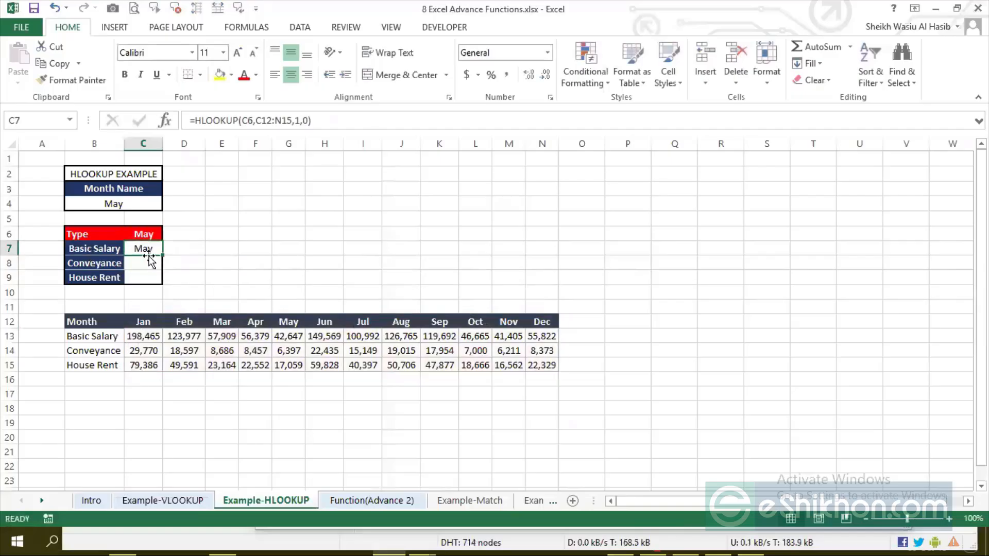
pyautogui.moveTo(143, 321); pyautogui.dragTo(545, 362)
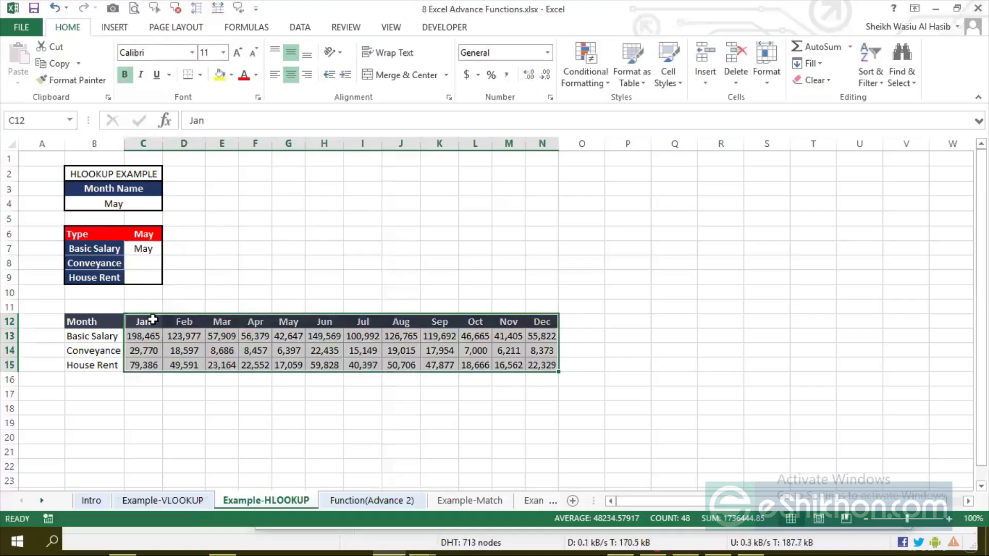
pyautogui.click(294, 323)
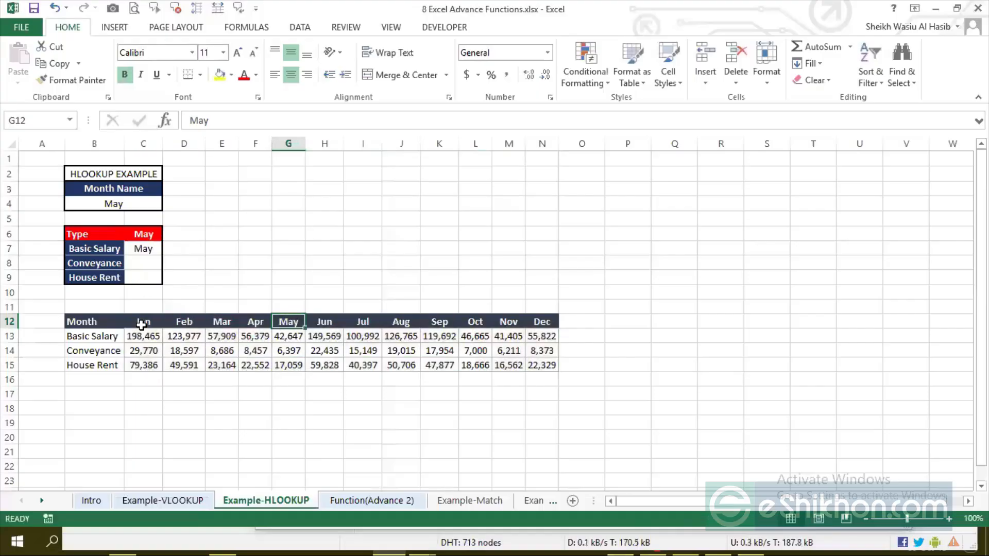
# Change the row index in the C7 HLOOKUP formula to 2 to retrieve the Basic Salary for the chosen month
pyautogui.moveTo(143, 322); pyautogui.dragTo(184, 322)
pyautogui.click(288, 321)
pyautogui.press('Down')
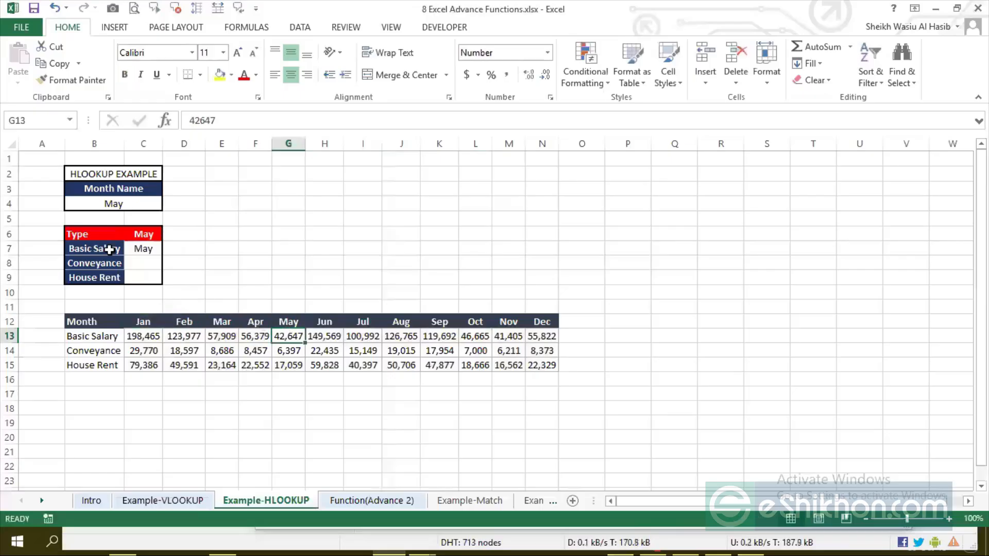
pyautogui.click(145, 254)
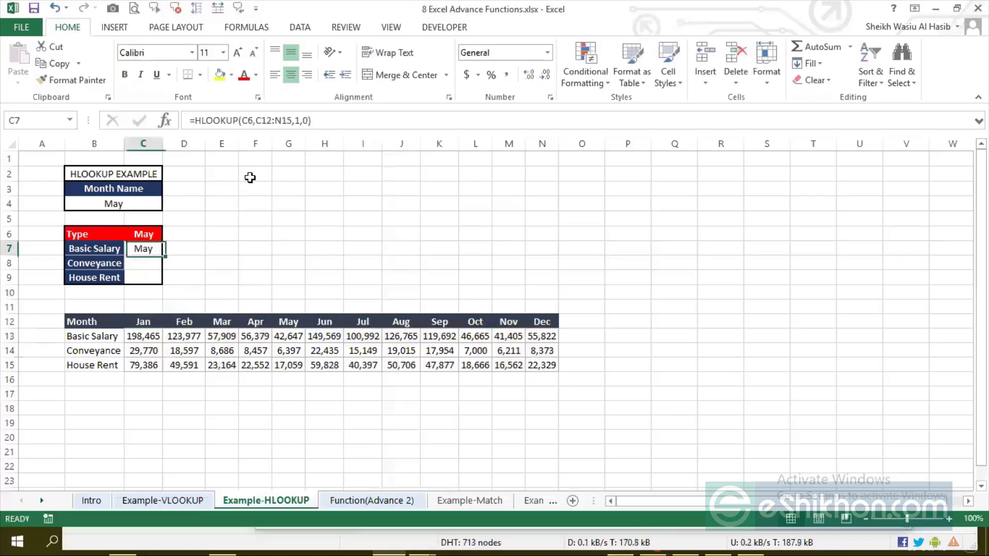
pyautogui.click(300, 119)
pyautogui.press('BackSpace')
pyautogui.write('2')
pyautogui.press('Return')
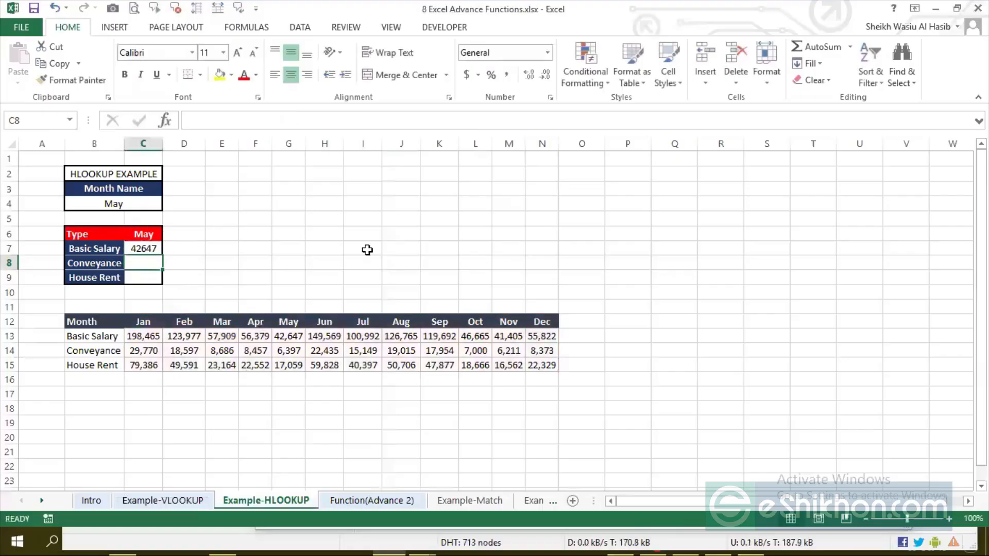
# Compare the C7 result with May's Basic Salary in the table, and examine the Type labels and the lookup range C12:N15
pyautogui.click(290, 341)
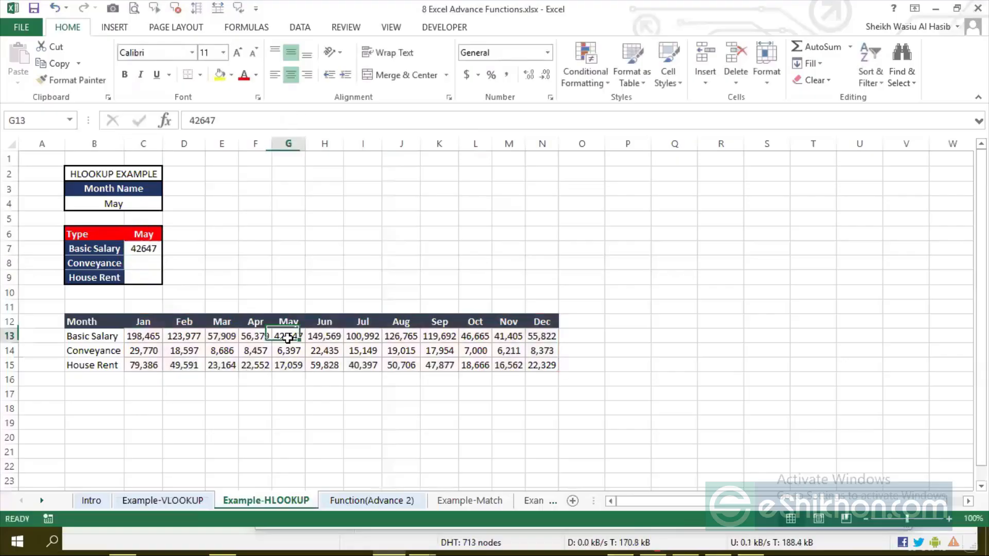
pyautogui.click(141, 263)
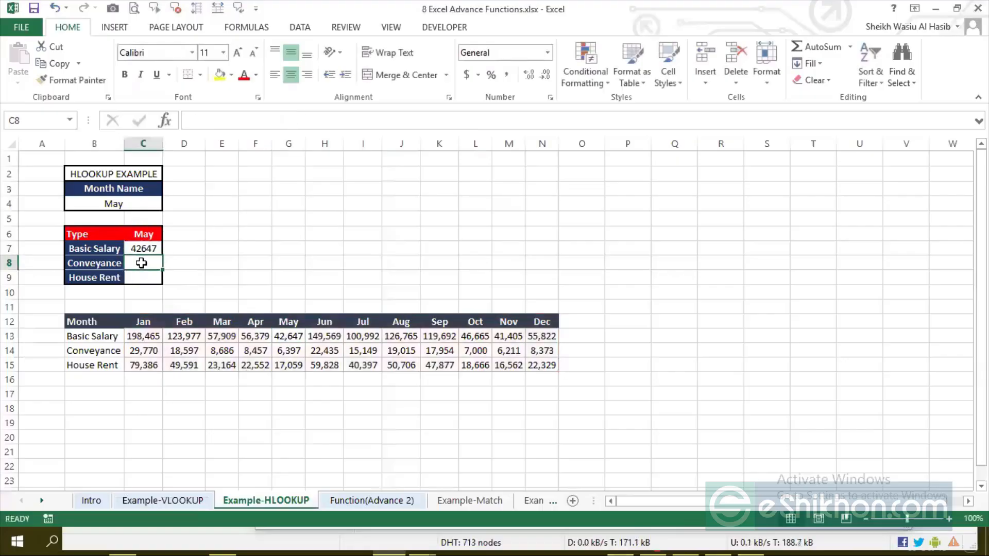
pyautogui.click(99, 246)
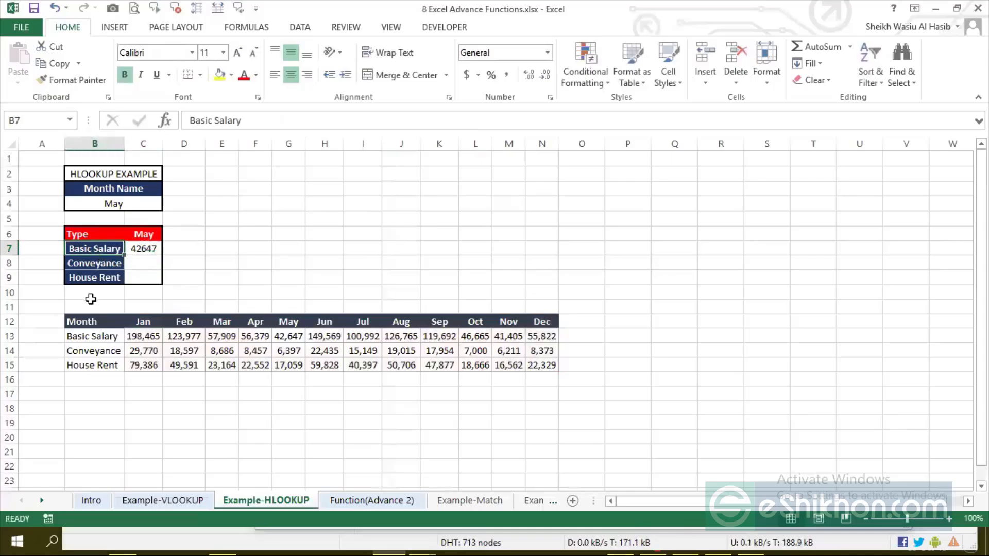
pyautogui.click(98, 336)
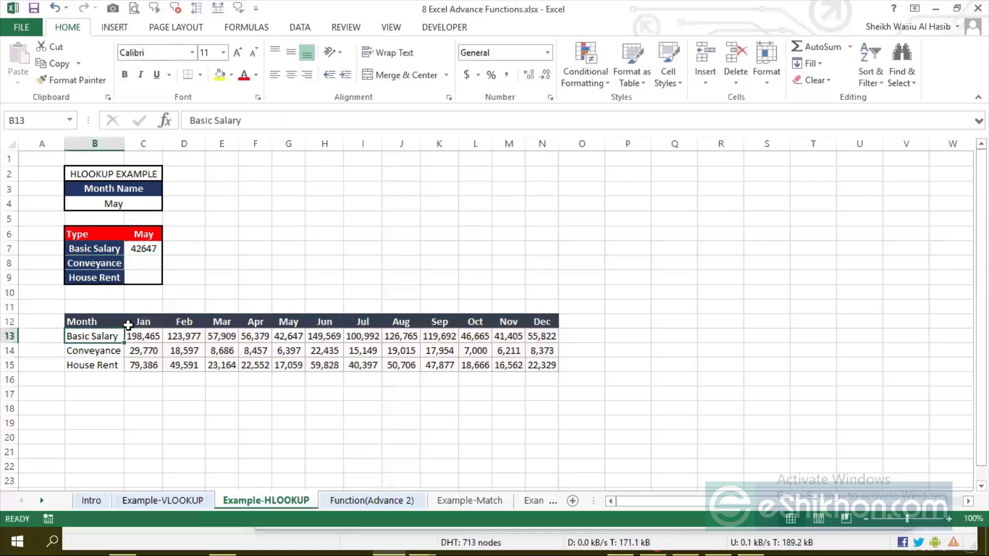
pyautogui.click(336, 336)
pyautogui.click(146, 250)
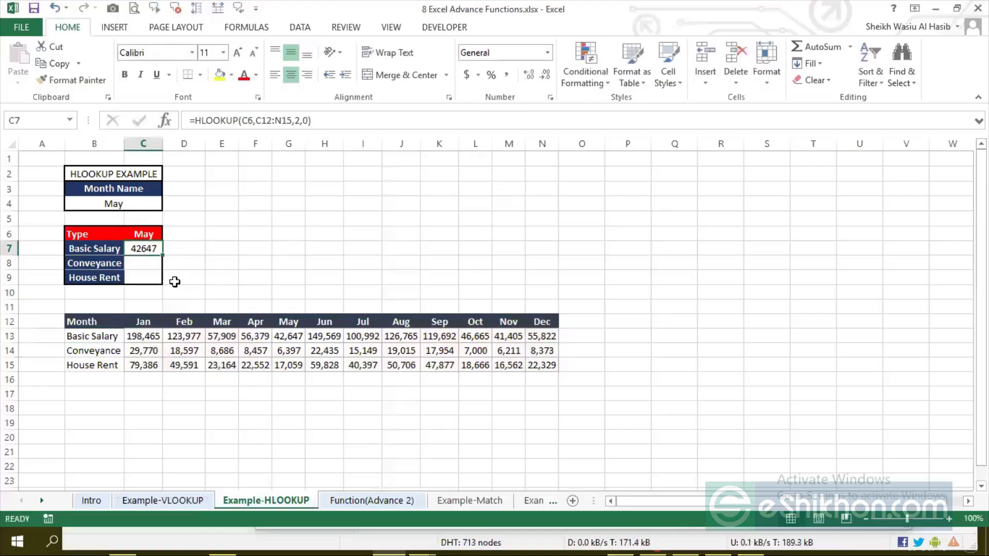
pyautogui.click(150, 264)
pyautogui.click(143, 249)
pyautogui.moveTo(143, 321); pyautogui.dragTo(544, 364)
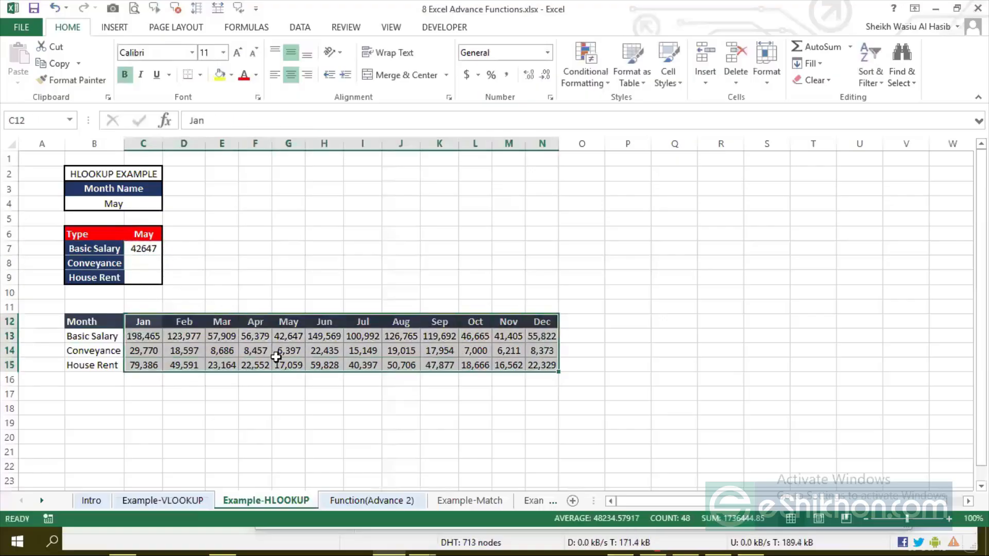
pyautogui.click(259, 321)
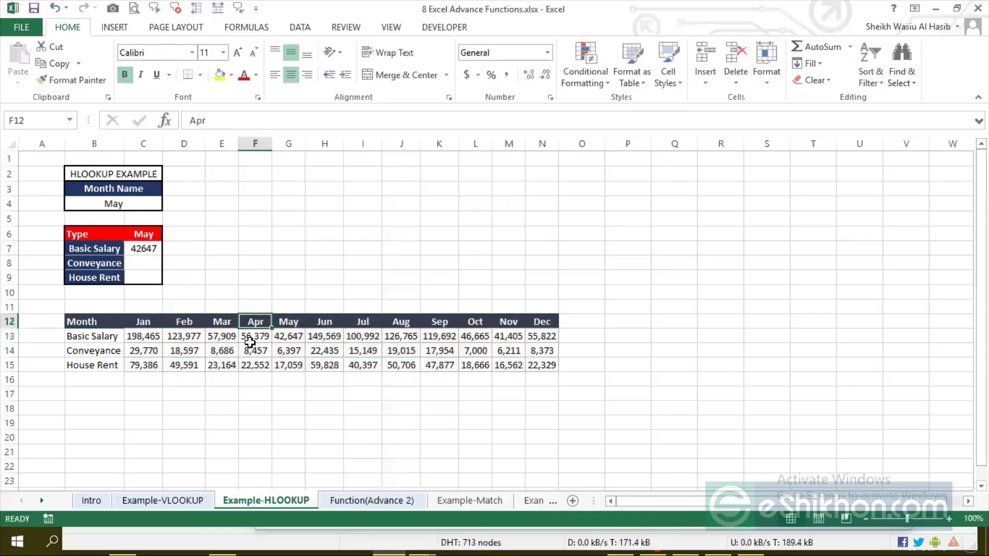
pyautogui.keyDown('ctrl'); pyautogui.click(250, 342); pyautogui.keyUp('ctrl')
pyautogui.click(103, 250)
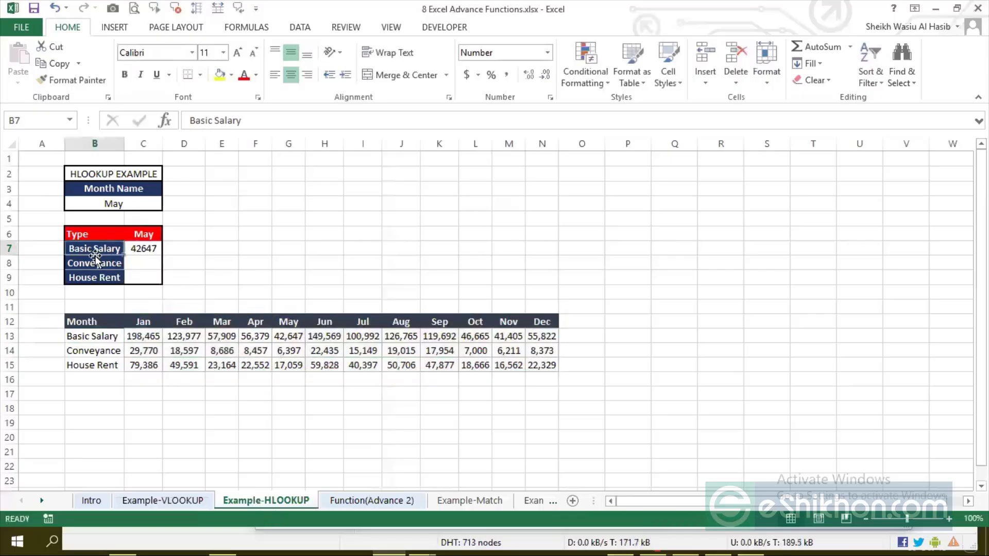
pyautogui.click(96, 263)
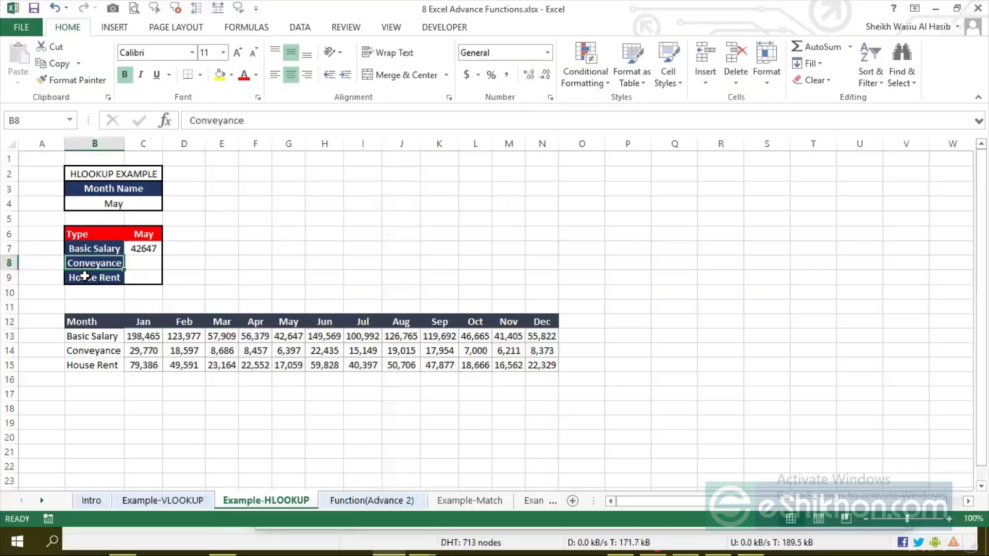
pyautogui.click(82, 278)
# Enter the formula =HLOOKUP(C6,C12:N15,2,0) in C8 for Conveyance
pyautogui.click(143, 264)
pyautogui.write('=HLOOKUP(')
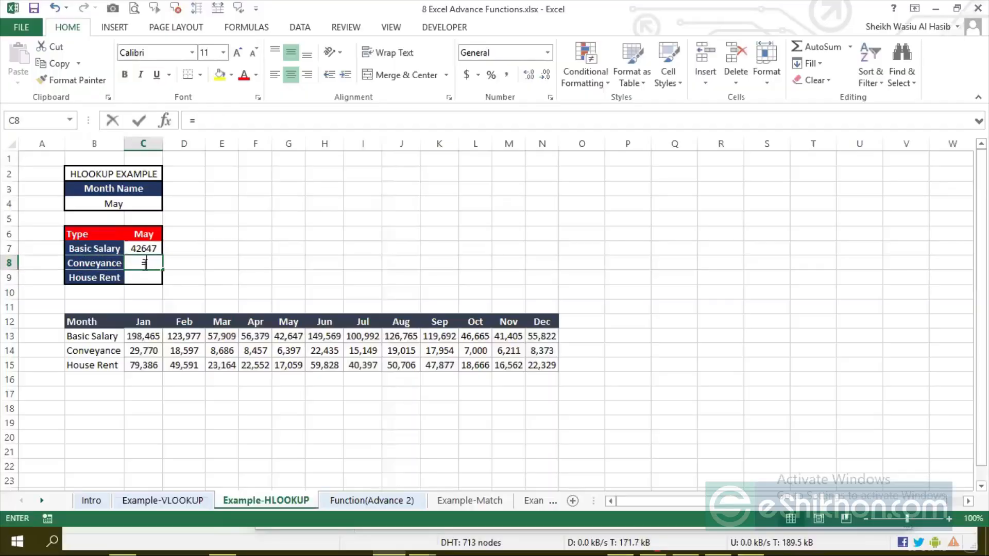
pyautogui.click(149, 232)
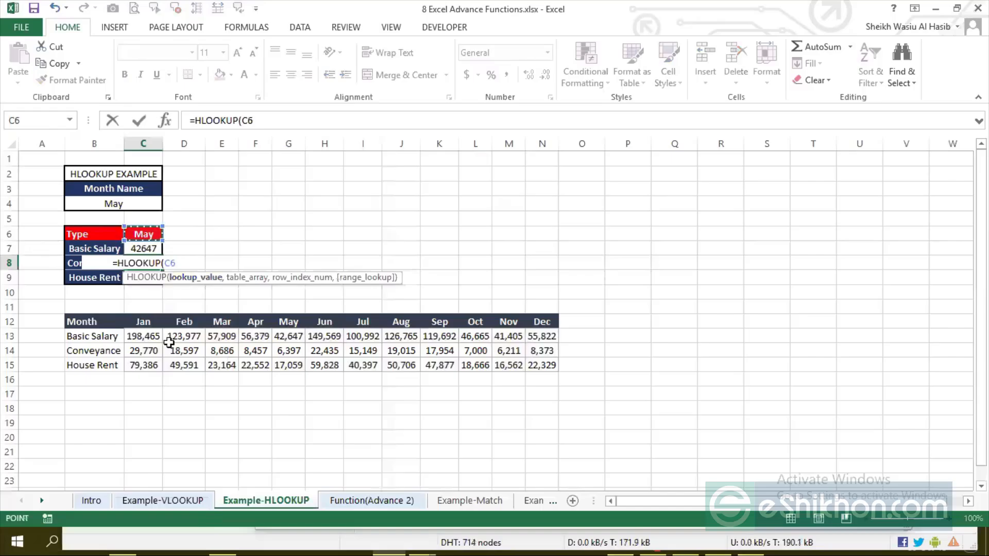
pyautogui.write(',')
pyautogui.moveTo(144, 322); pyautogui.dragTo(543, 361)
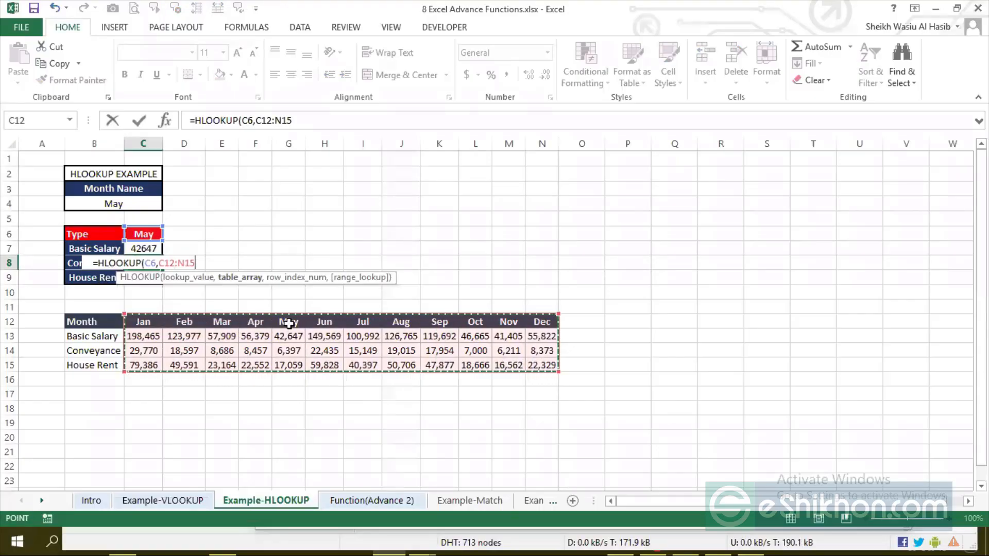
pyautogui.write(',')
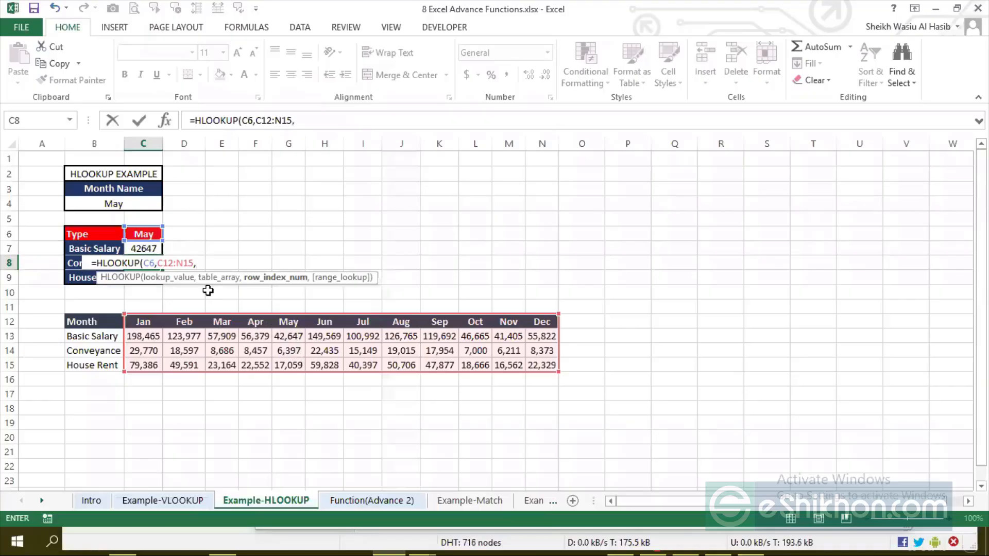
pyautogui.write('2,0)')
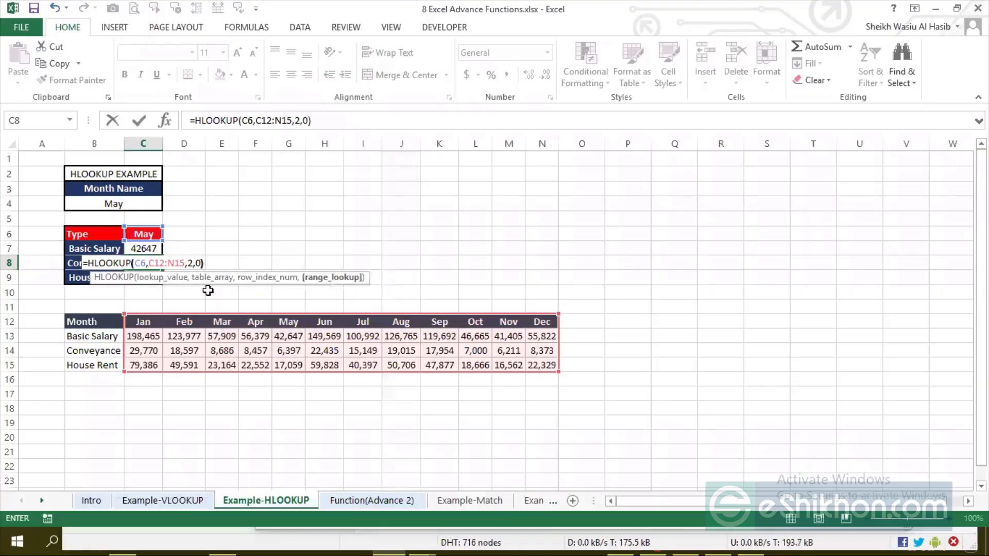
pyautogui.hotkey('ctrl', 'Return')
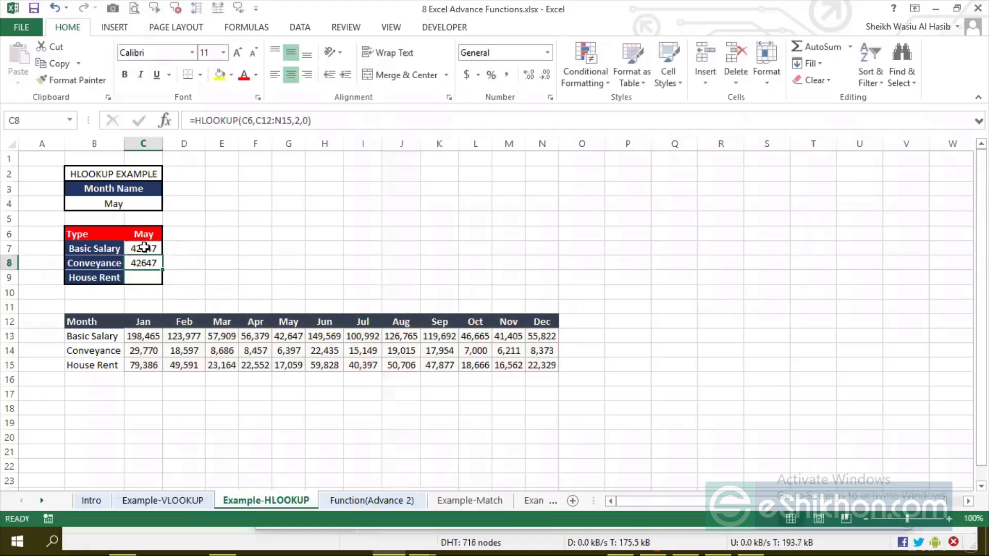
# Compare the C7 and C8 formulas against the table rows, and change the row index in C8 to 3
pyautogui.click(143, 249)
pyautogui.click(140, 263)
pyautogui.click(138, 250)
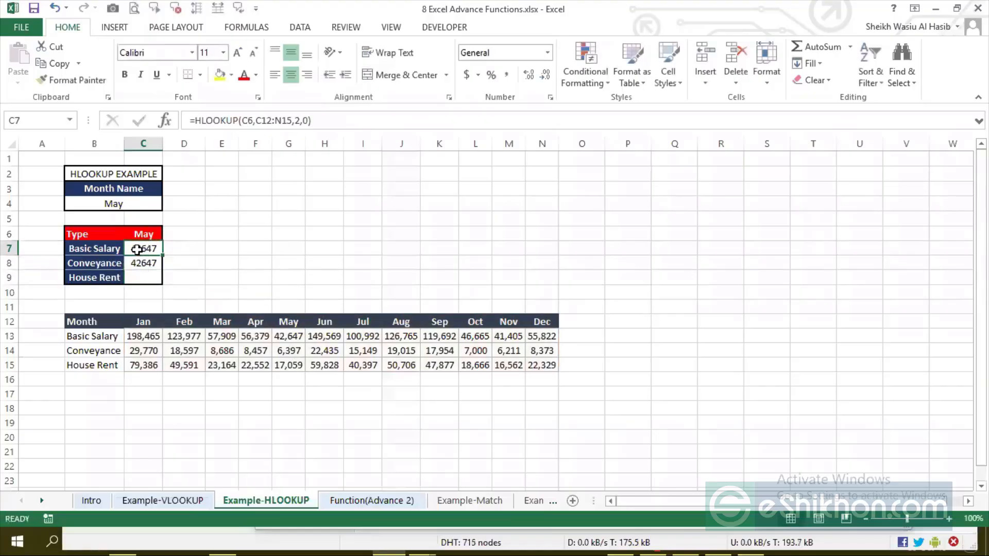
pyautogui.moveTo(144, 322); pyautogui.dragTo(542, 365)
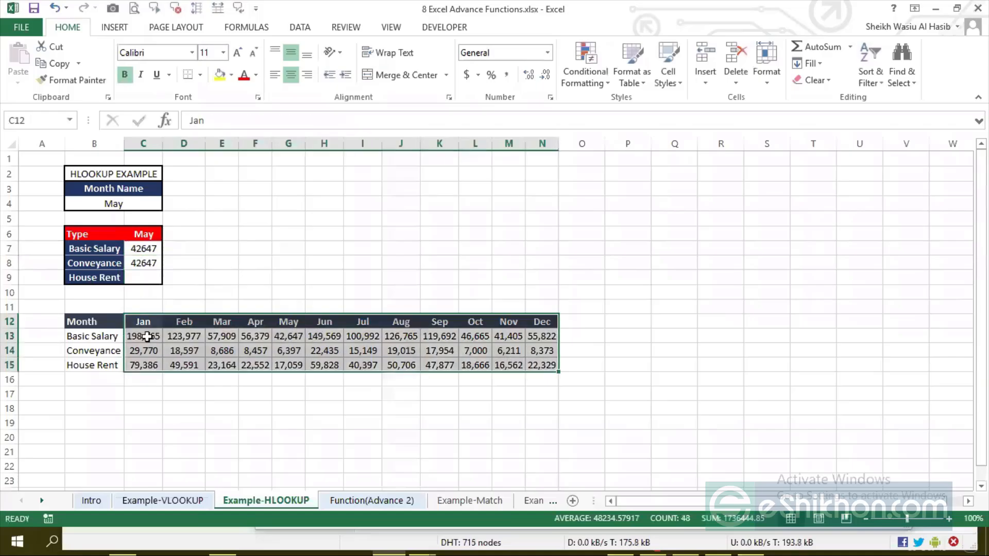
pyautogui.click(146, 261)
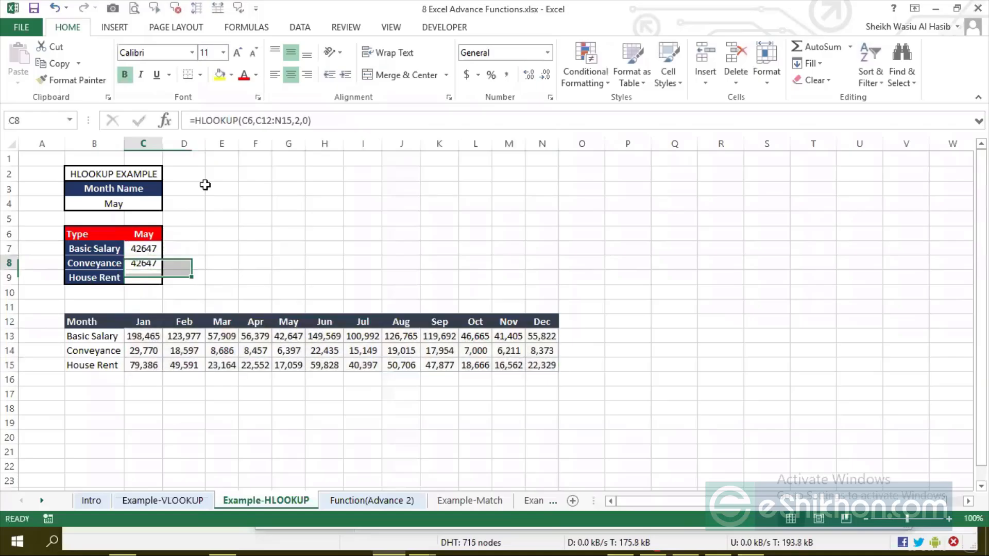
pyautogui.click(302, 120)
pyautogui.press('BackSpace')
pyautogui.write('3')
pyautogui.press('Return')
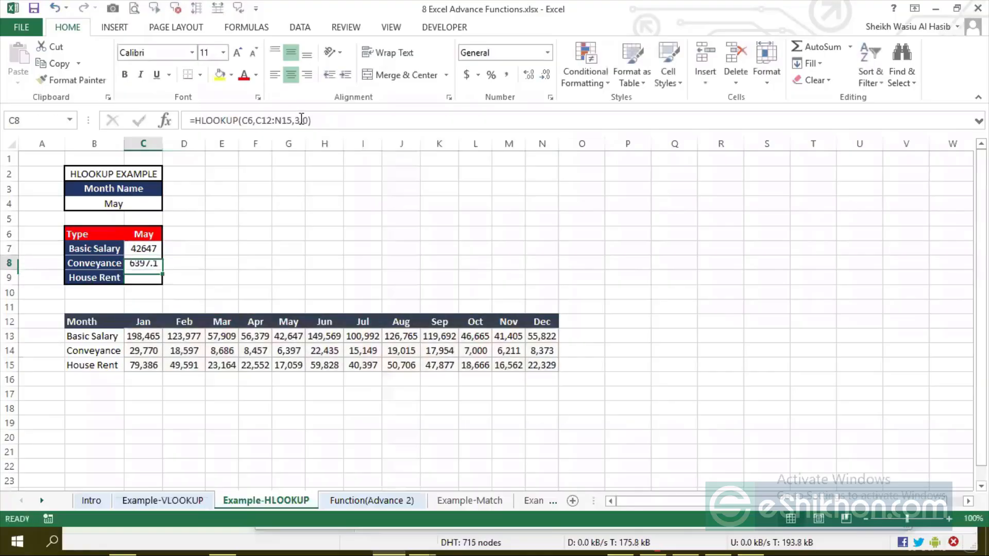
# Remove the decimal place from the Conveyance result in C8 and compare it with May's Conveyance in the table
pyautogui.click(291, 351)
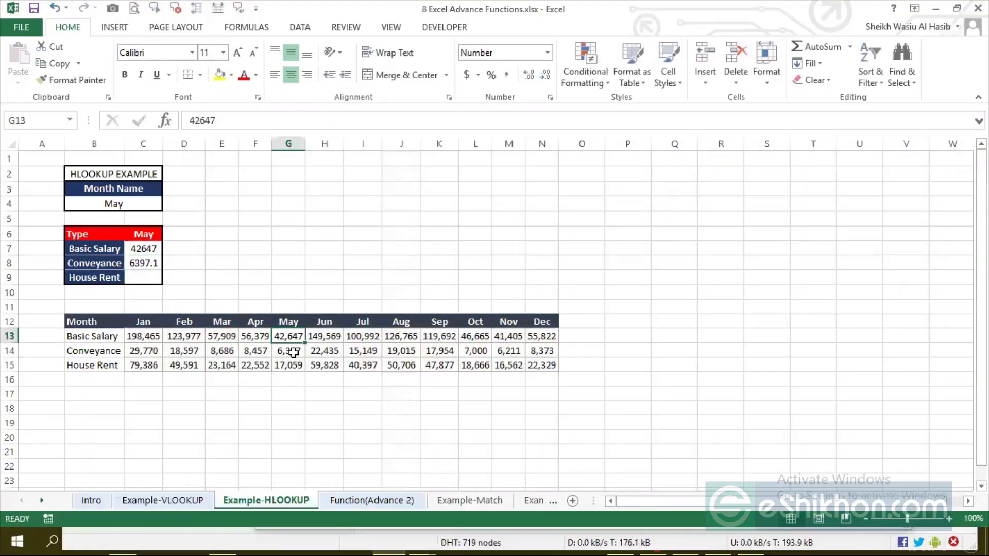
pyautogui.click(147, 266)
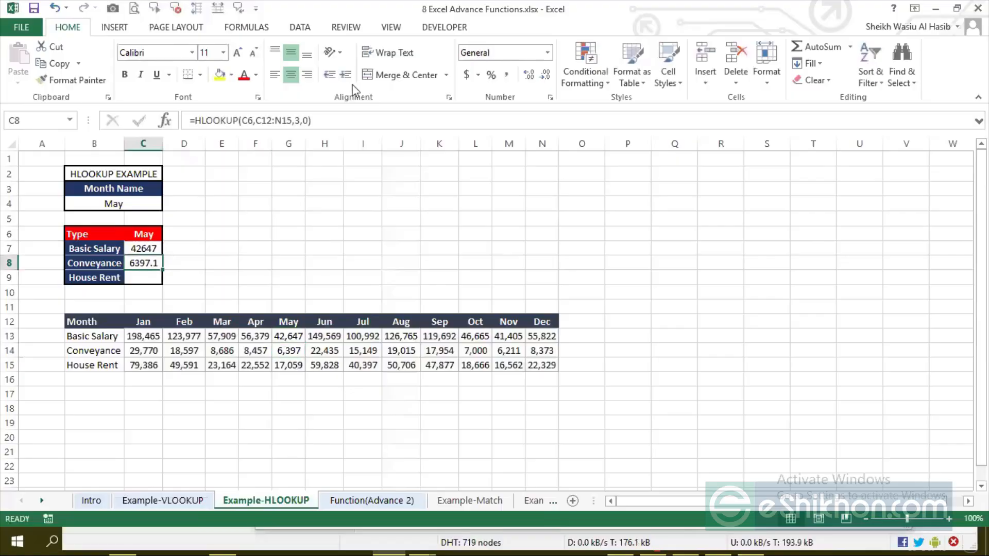
pyautogui.click(546, 75)
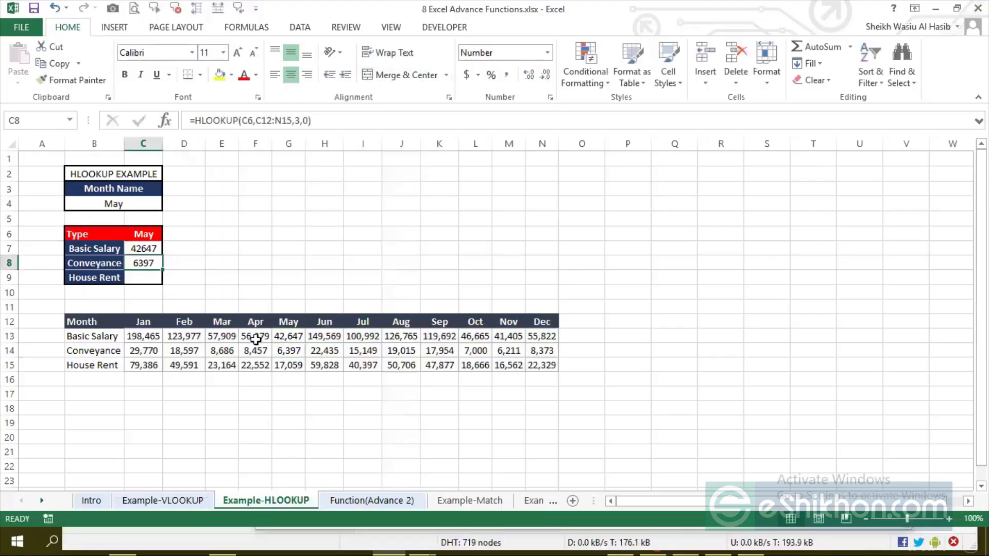
pyautogui.click(294, 352)
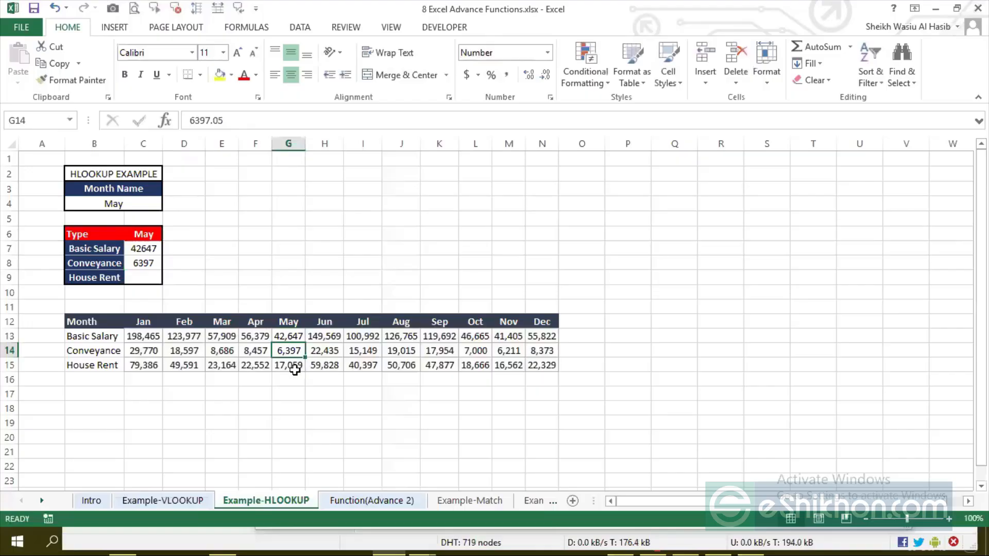
pyautogui.click(143, 262)
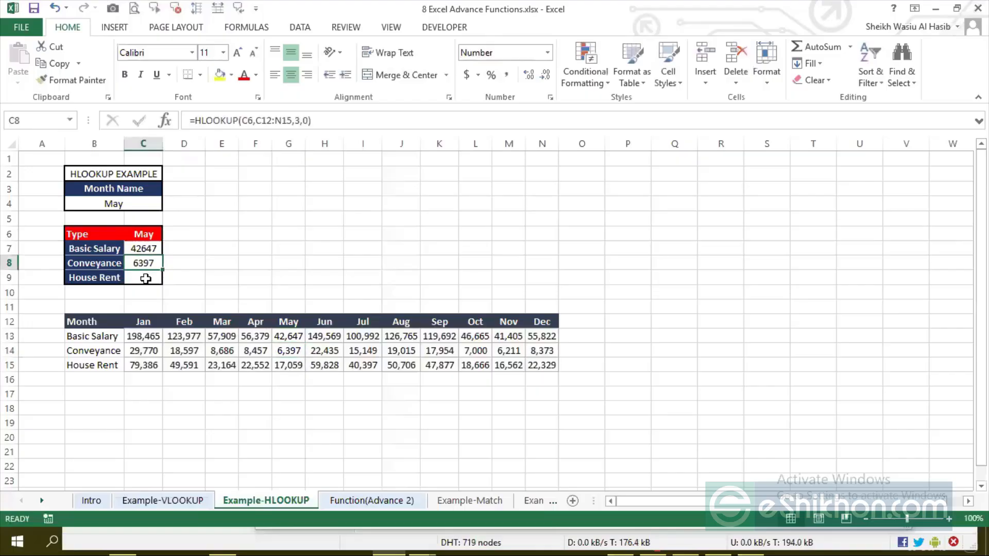
# Enter the formula =HLOOKUP(C6,C12:N15,4,0) in C9 for House Rent and check the results against the table's May column
pyautogui.click(142, 279)
pyautogui.write('=hlo')
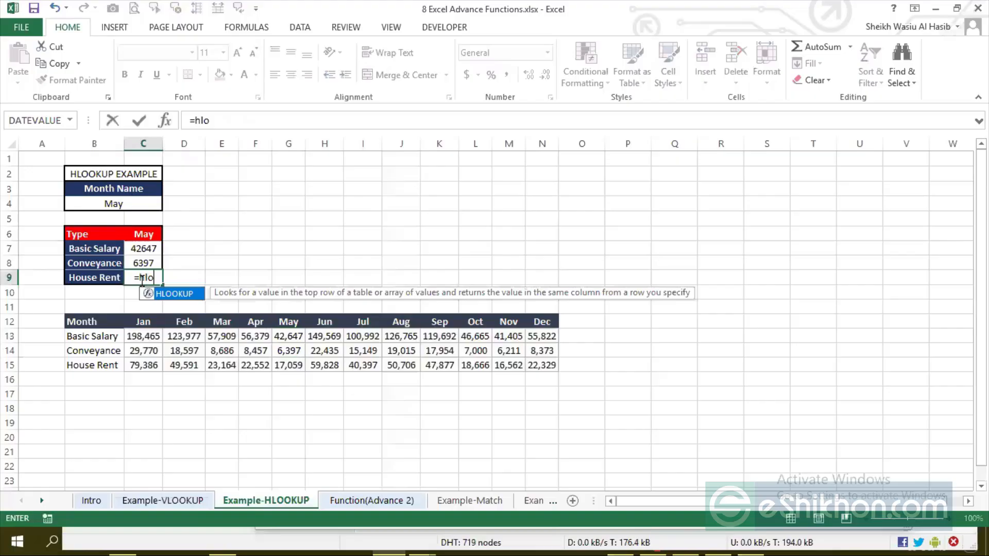
pyautogui.press('Tab')
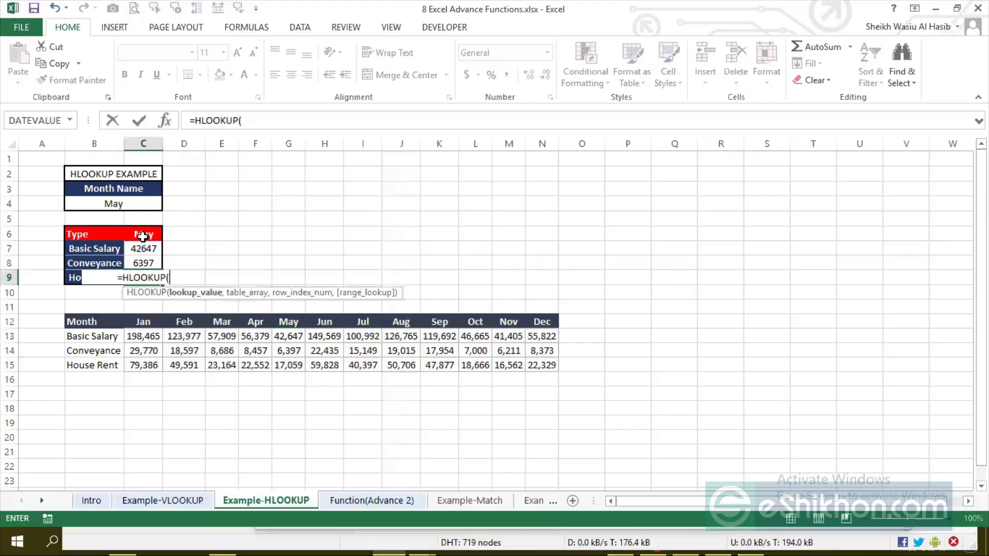
pyautogui.click(143, 236)
pyautogui.write(',')
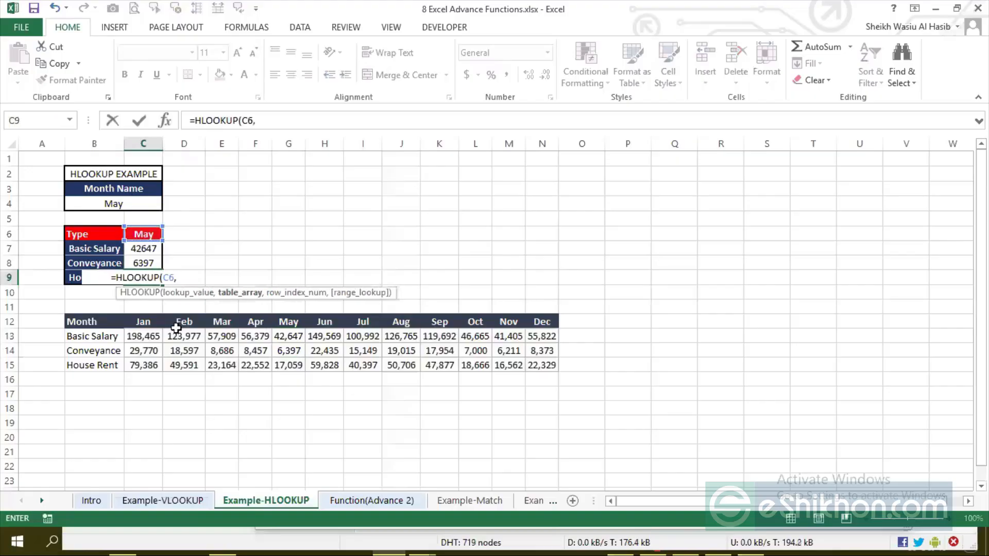
pyautogui.moveTo(147, 320); pyautogui.dragTo(547, 367)
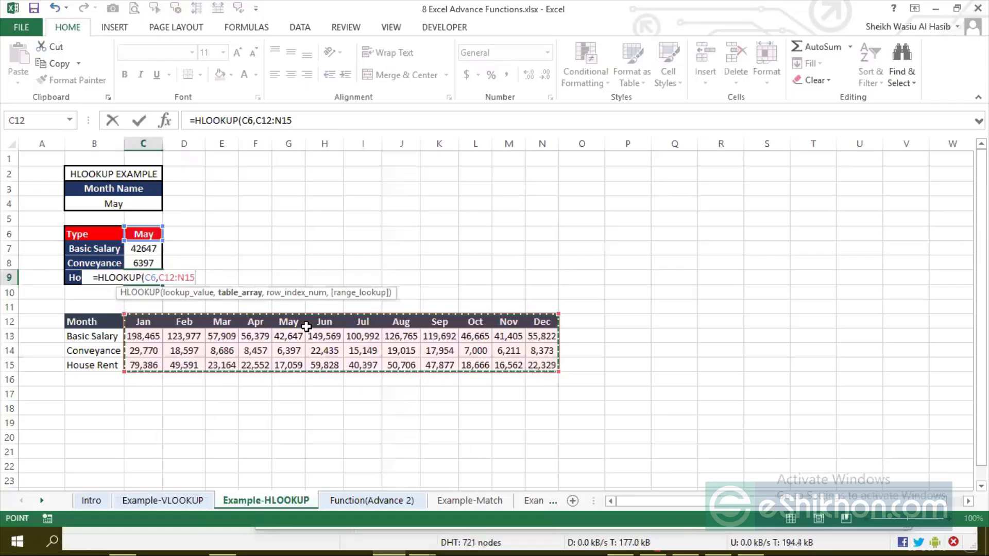
pyautogui.write(',')
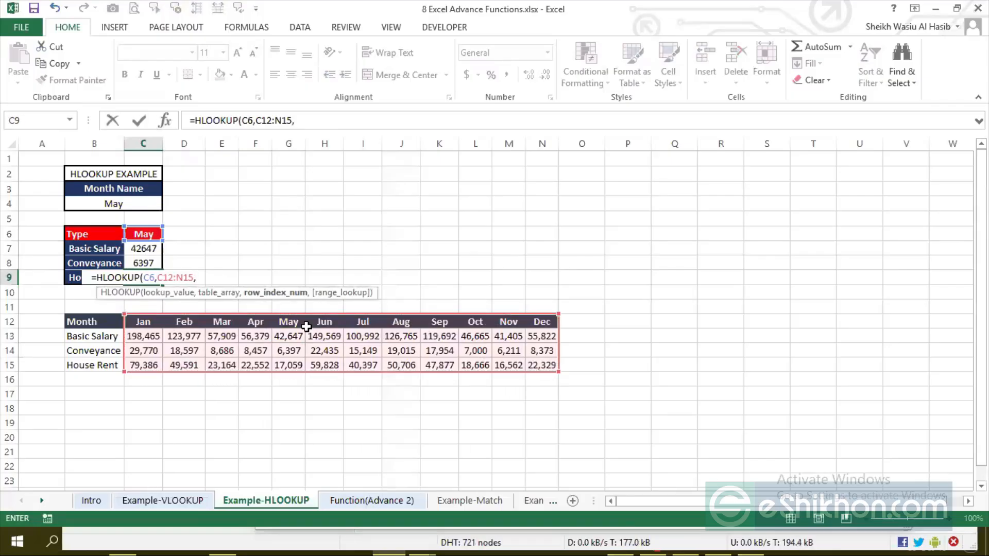
pyautogui.write('4,0)')
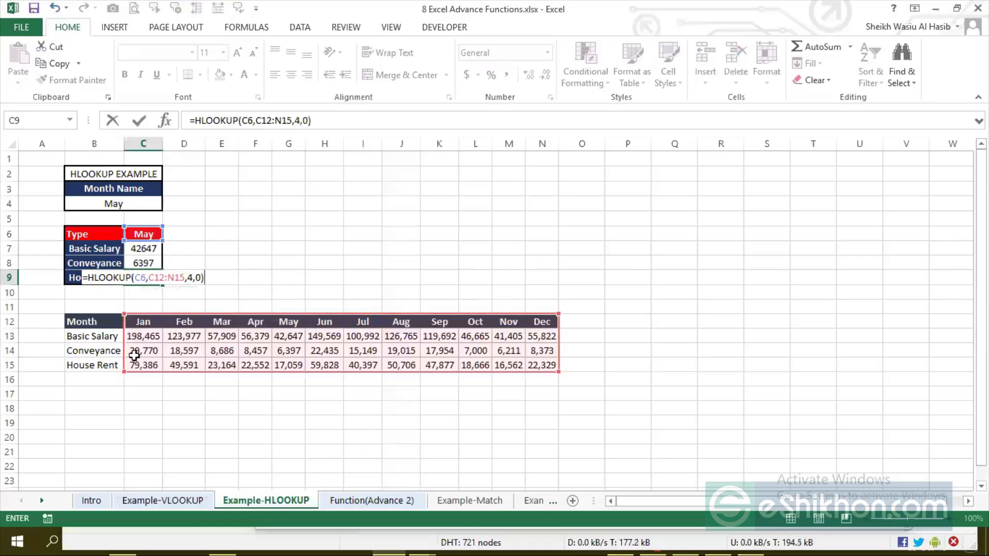
pyautogui.hotkey('ctrl', 'Return')
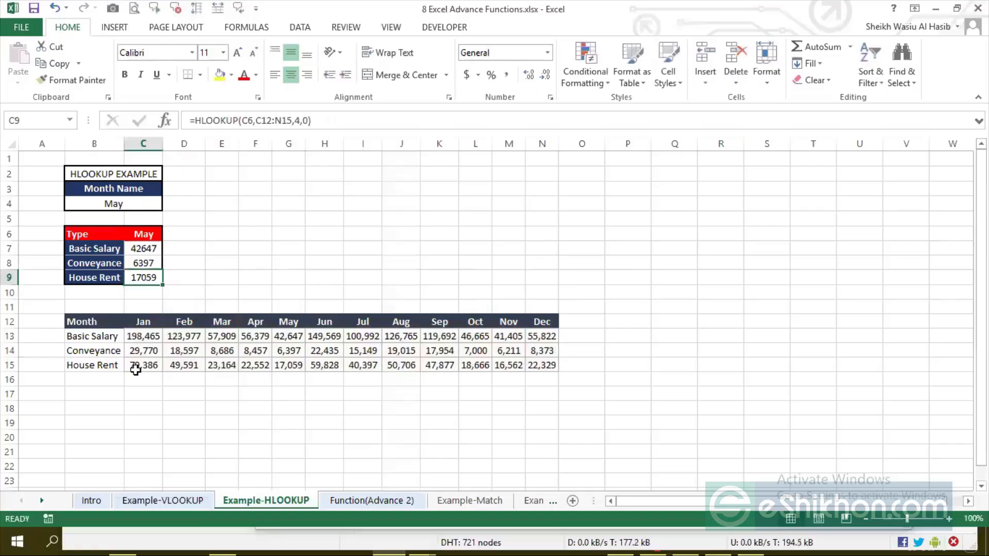
pyautogui.click(292, 335)
pyautogui.click(288, 351)
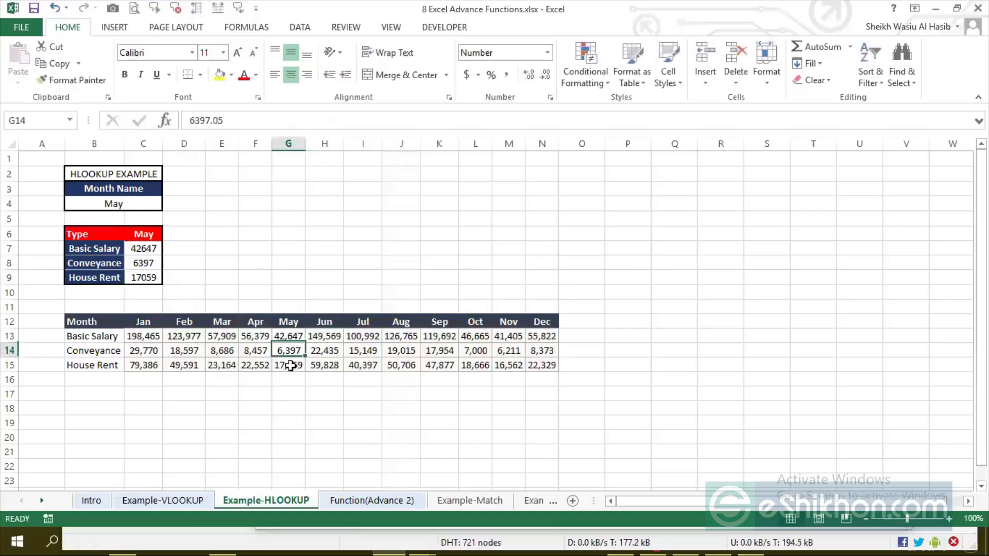
# Change the month name in B4 to Jun and compare the results with the table's June column
pyautogui.click(295, 335)
pyautogui.moveTo(294, 335); pyautogui.dragTo(289, 366)
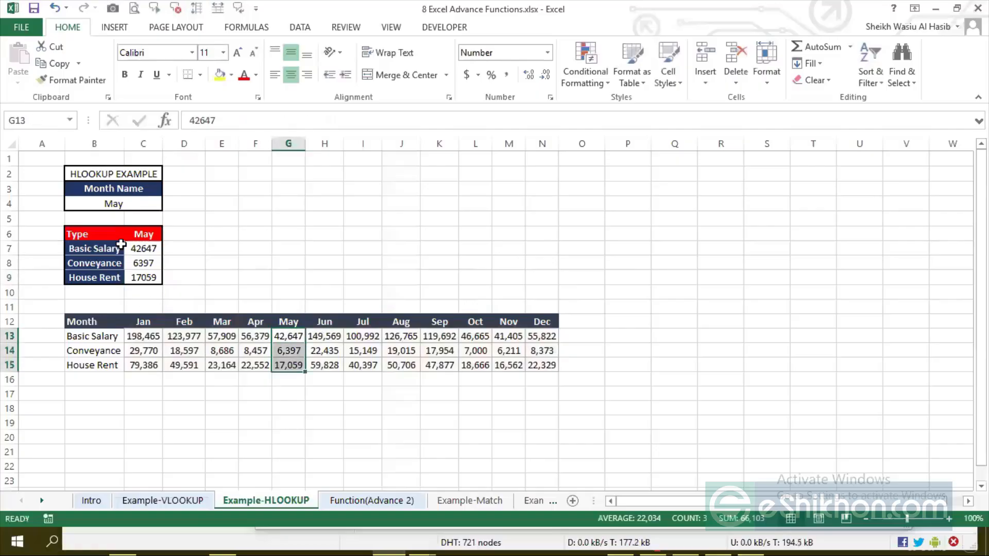
pyautogui.click(123, 204)
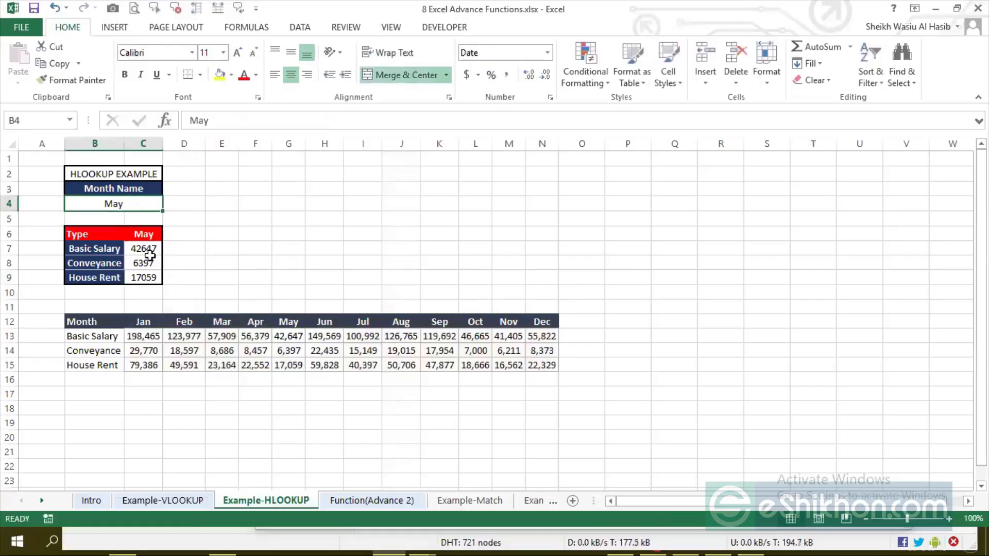
pyautogui.write('Jun')
pyautogui.press('Return')
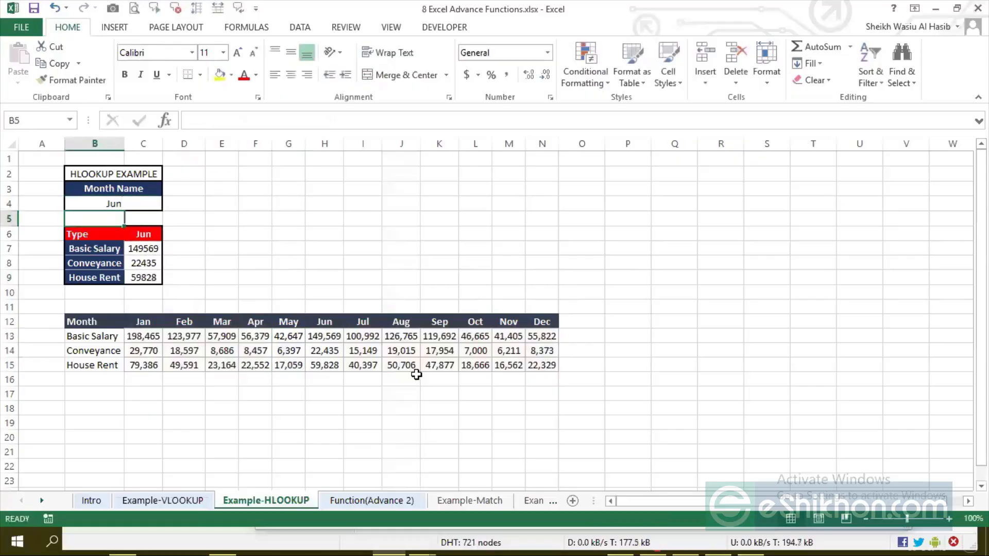
pyautogui.moveTo(327, 338); pyautogui.dragTo(324, 365)
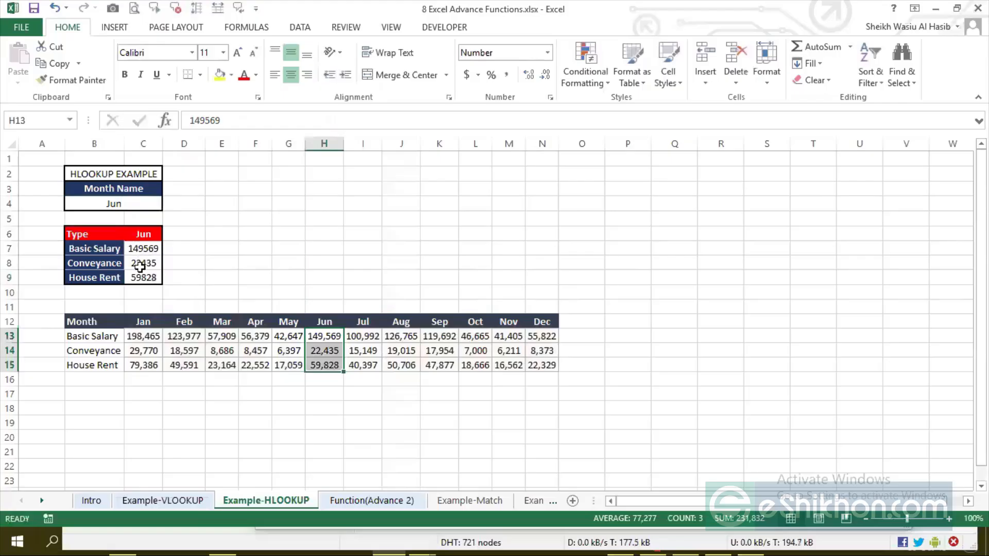
pyautogui.click(124, 208)
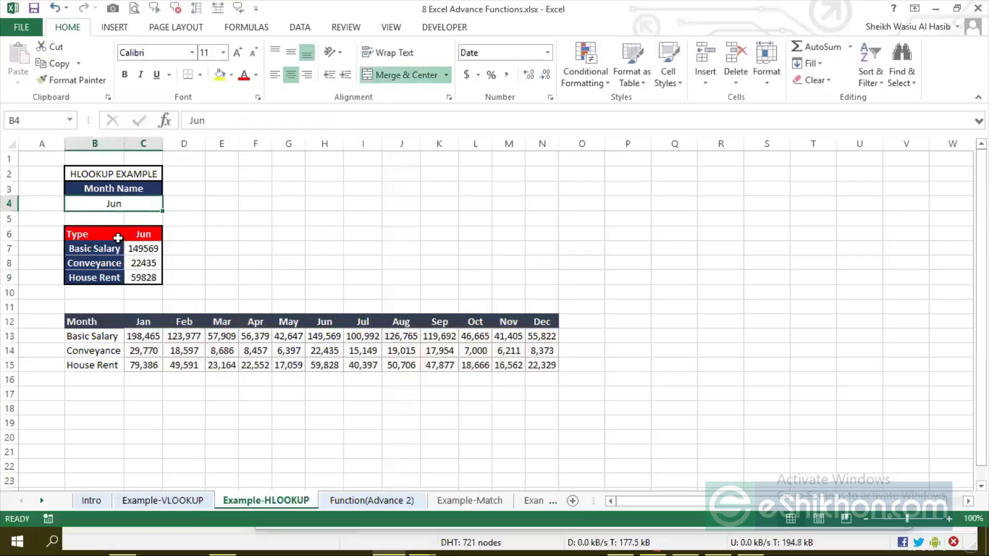
pyautogui.click(130, 237)
pyautogui.click(83, 232)
pyautogui.keyDown('shift'); pyautogui.click(156, 277); pyautogui.keyUp('shift')
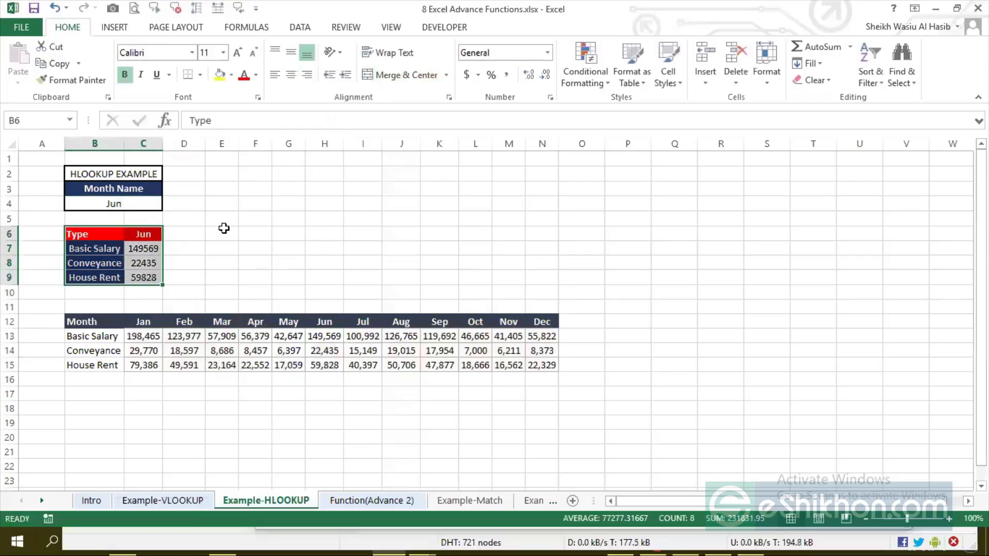
pyautogui.moveTo(223, 230); pyautogui.dragTo(298, 274)
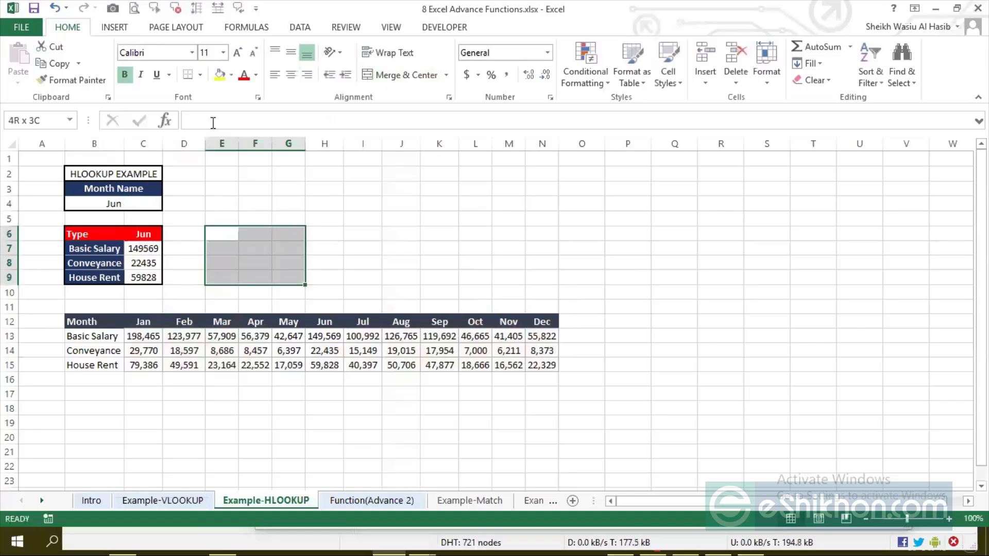
pyautogui.click(200, 75)
pyautogui.click(207, 232)
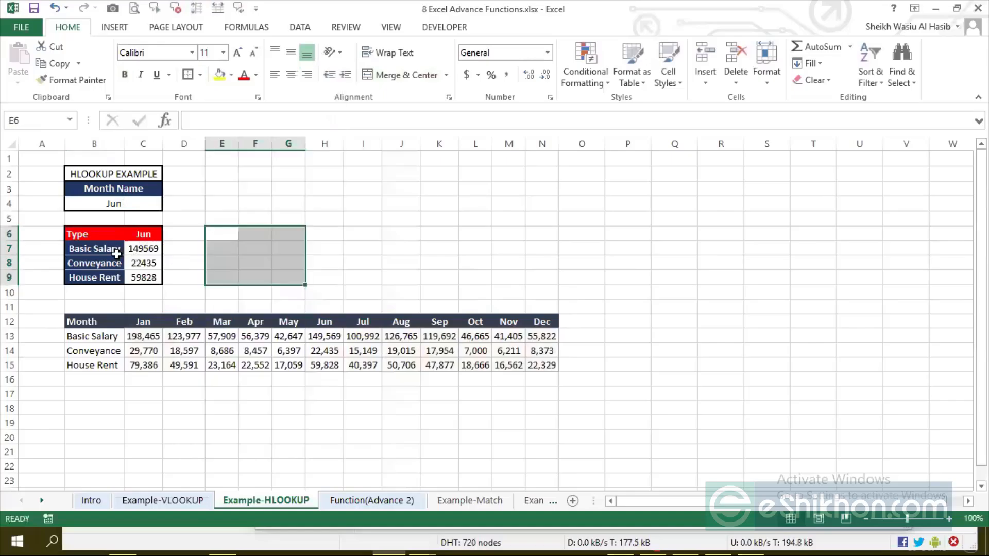
pyautogui.moveTo(102, 234); pyautogui.dragTo(138, 233)
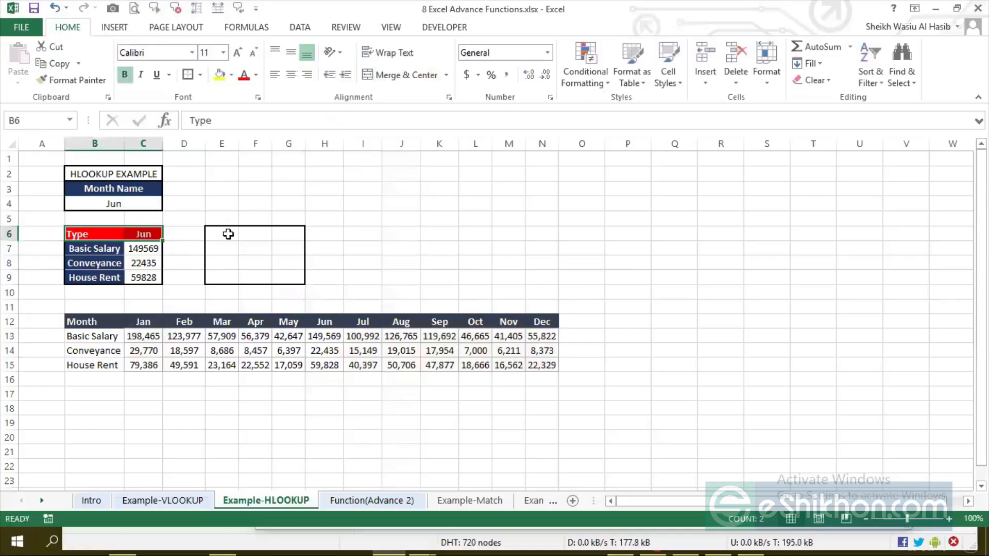
pyautogui.hotkey('ctrl', 'c')
pyautogui.click(234, 240)
pyautogui.rightClick(234, 240)
pyautogui.click(272, 297)
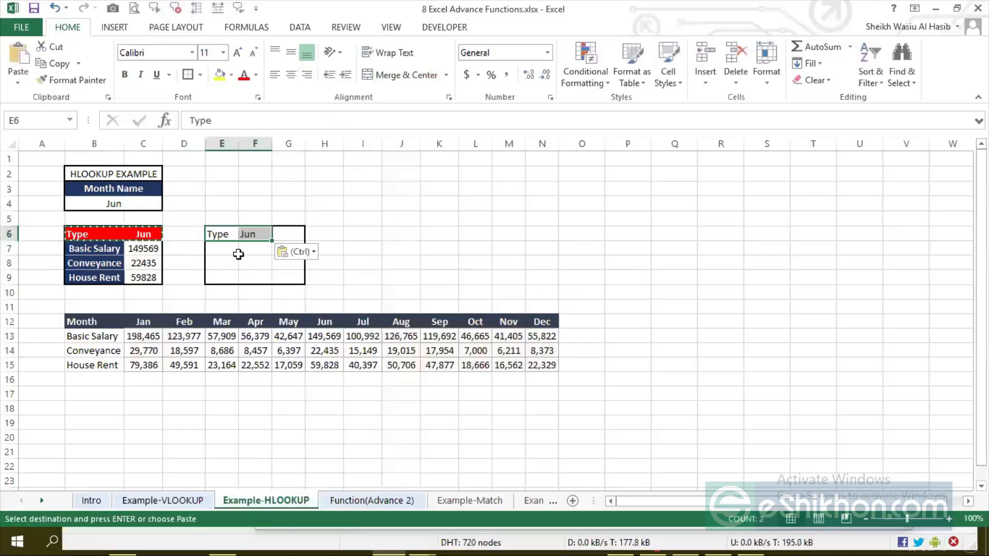
pyautogui.hotkey('ctrl', 'z')
pyautogui.click(292, 237)
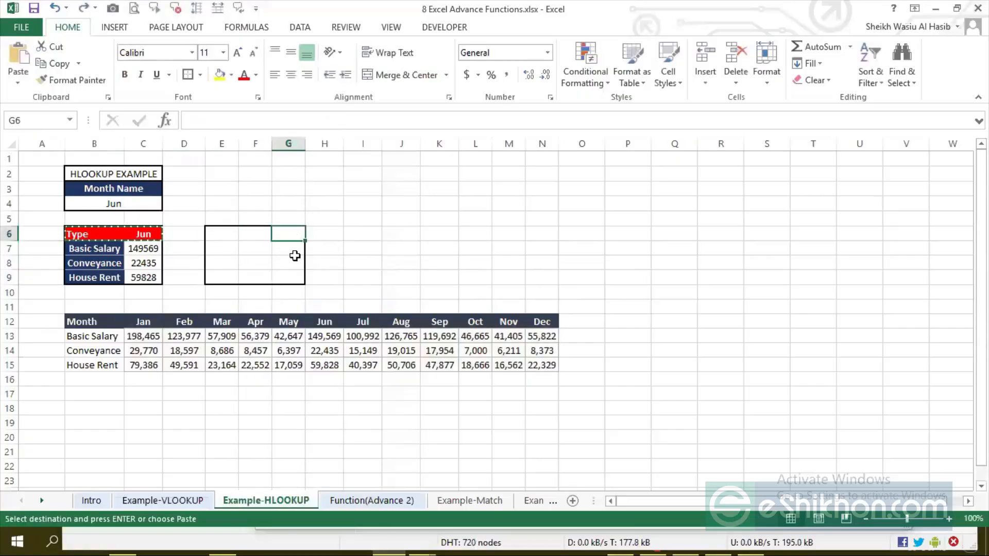
pyautogui.hotkey('ctrl', 'z')
# Outline E6:F9 with a border and copy the header cells B6:C6 with their formatting to E6
pyautogui.moveTo(223, 230); pyautogui.dragTo(254, 276)
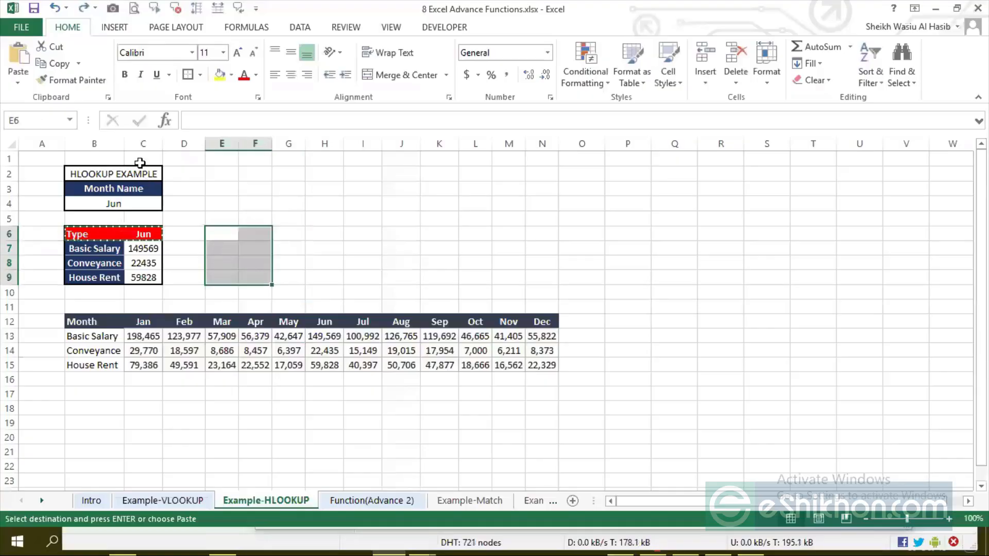
pyautogui.click(183, 79)
pyautogui.moveTo(101, 231); pyautogui.dragTo(145, 232)
pyautogui.hotkey('ctrl', 'c')
pyautogui.click(234, 234)
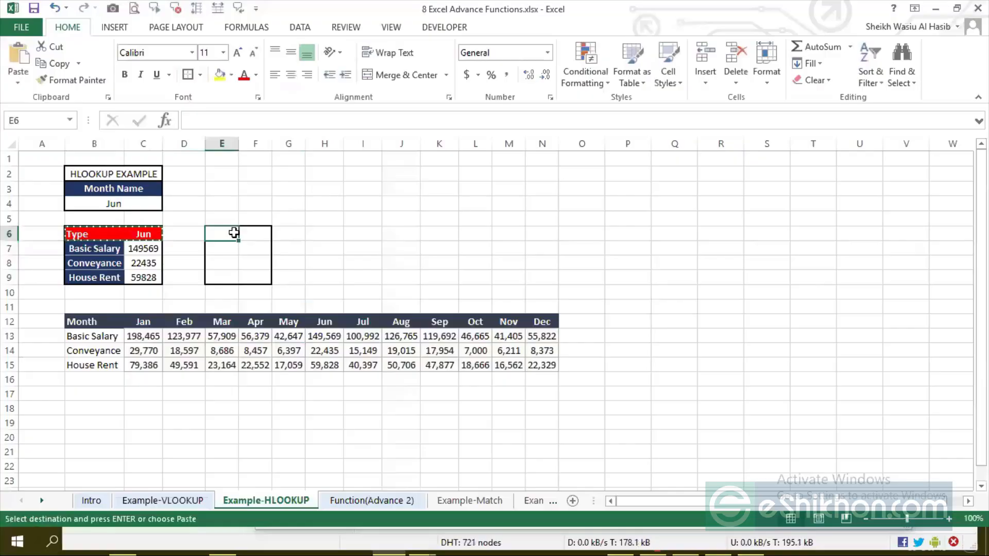
pyautogui.hotkey('ctrl', 'v')
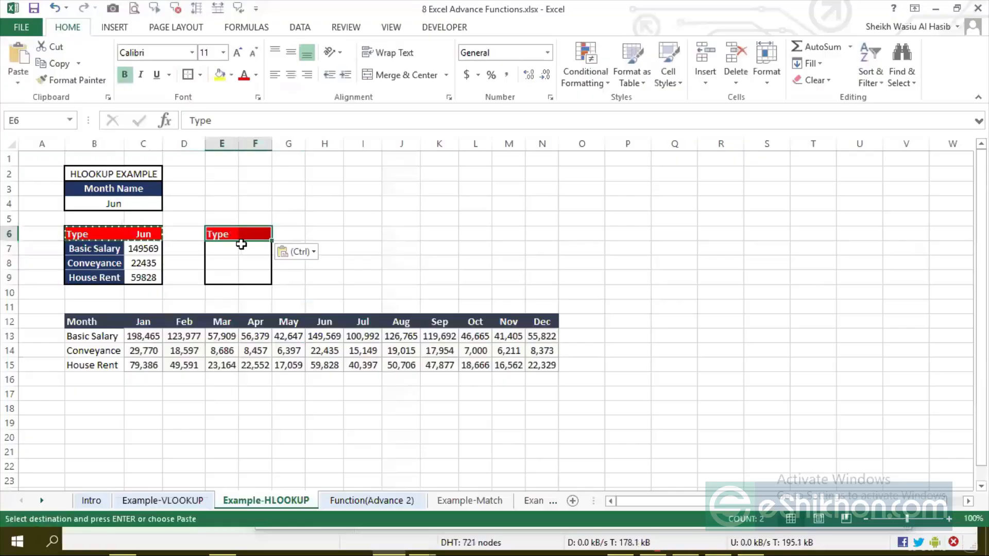
# Replace the copied formula in F6 with =B4 and check it against the Month Name cell
pyautogui.click(254, 233)
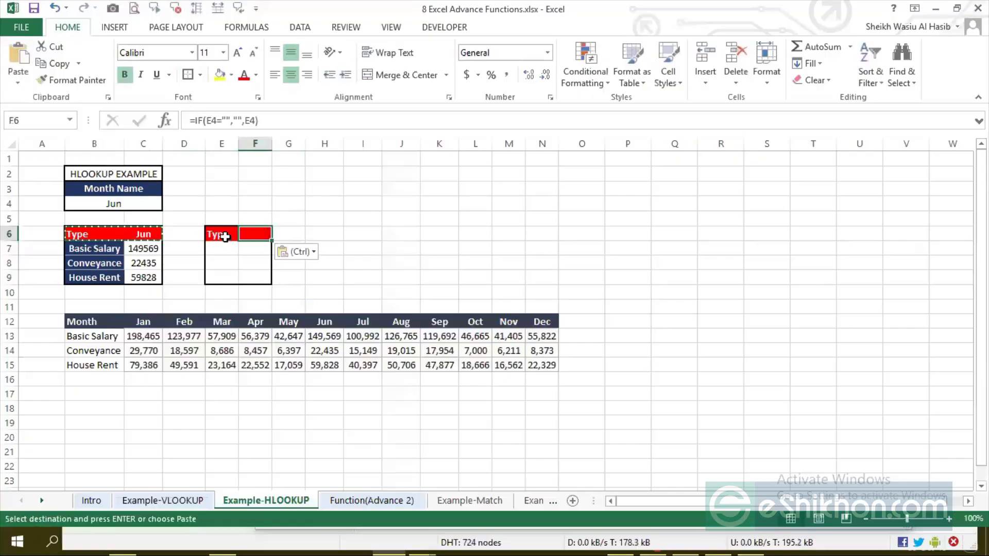
pyautogui.click(225, 236)
pyautogui.click(256, 233)
pyautogui.doubleClick(256, 234)
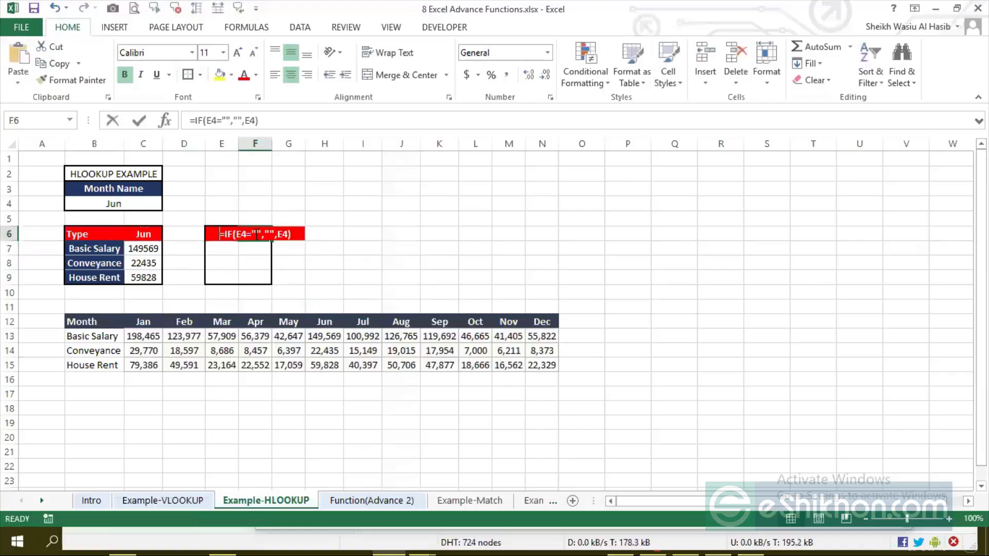
pyautogui.write('=')
pyautogui.click(106, 202)
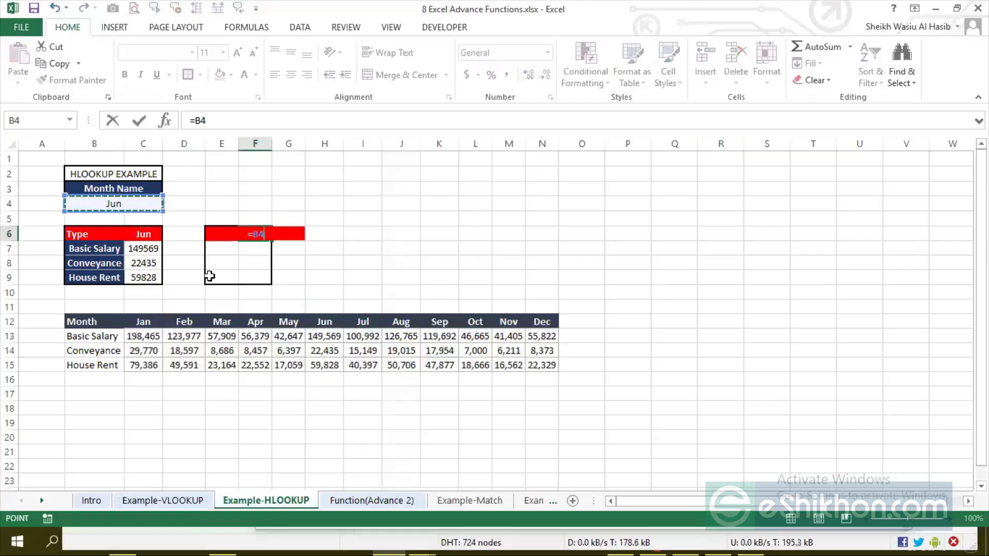
pyautogui.press('Return')
pyautogui.click(267, 233)
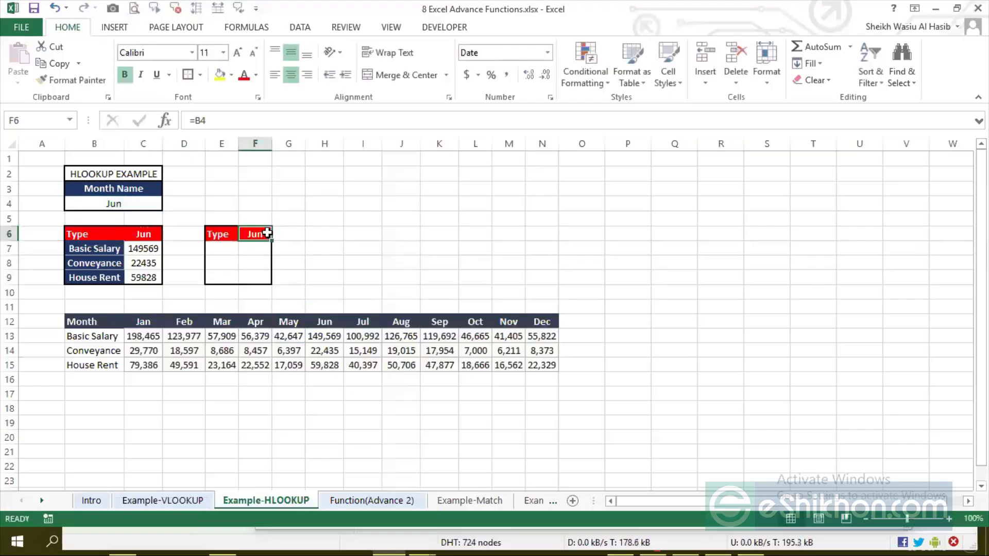
pyautogui.click(121, 204)
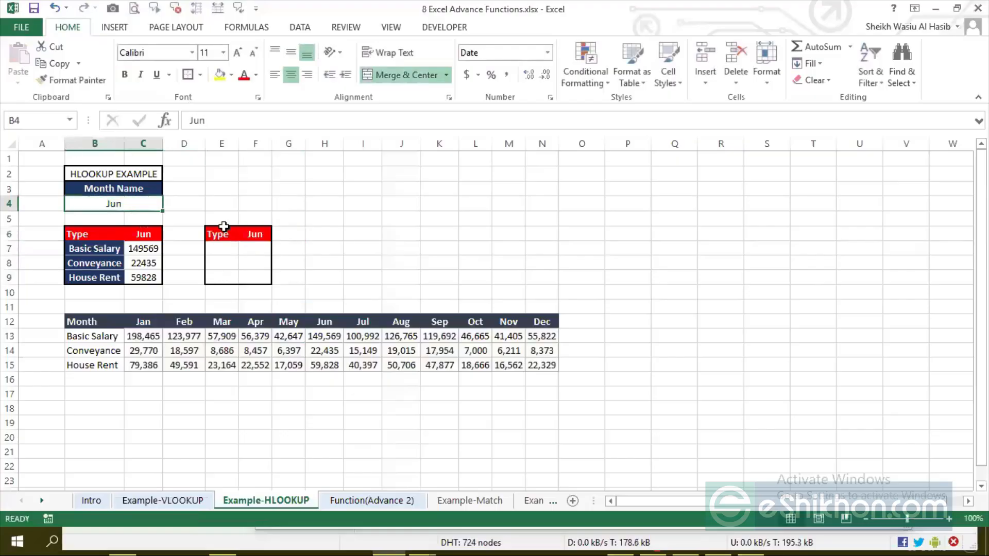
pyautogui.click(251, 238)
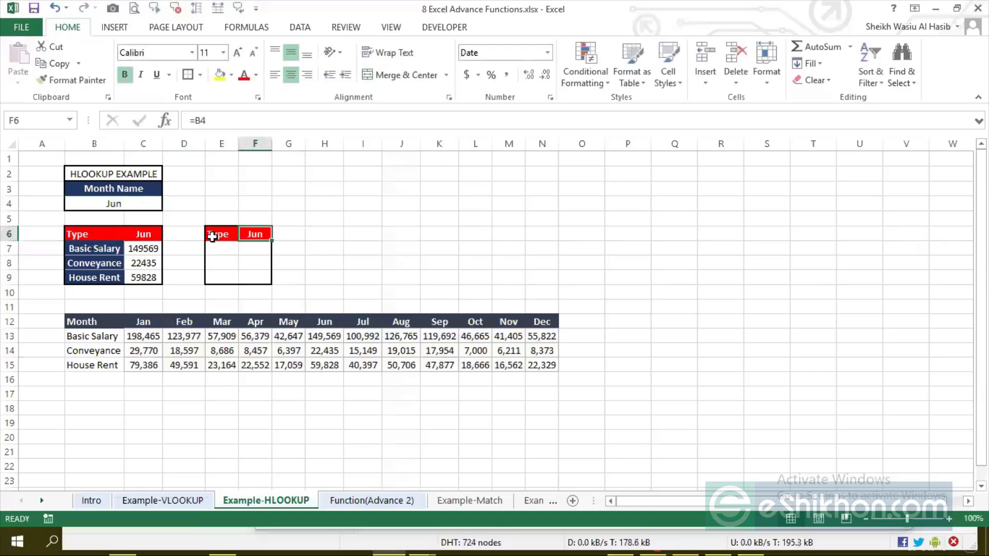
# Copy the labels in B7:B9 to E7:E9 as values only and auto-fit column E's width
pyautogui.moveTo(94, 248); pyautogui.dragTo(94, 278)
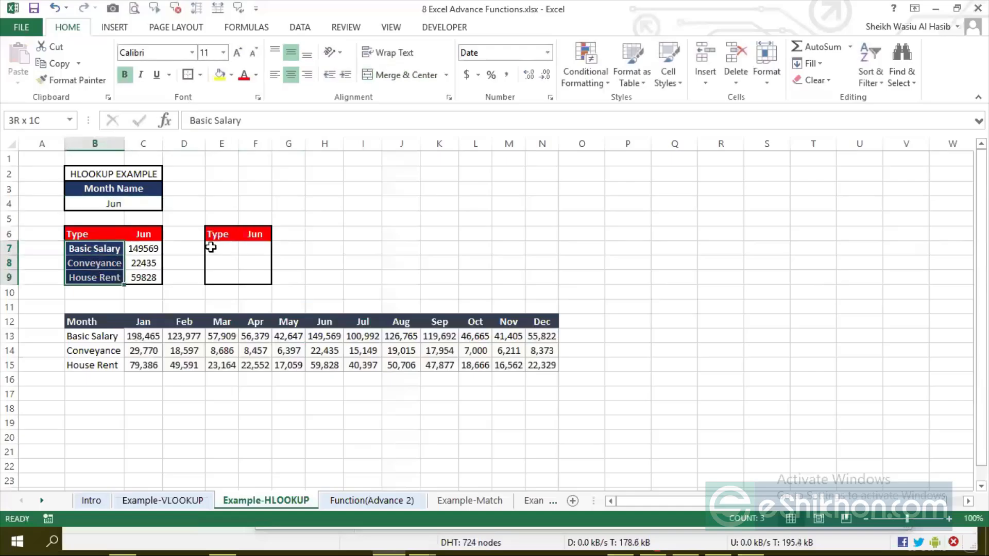
pyautogui.hotkey('ctrl', 'c')
pyautogui.click(227, 249)
pyautogui.rightClick(227, 249)
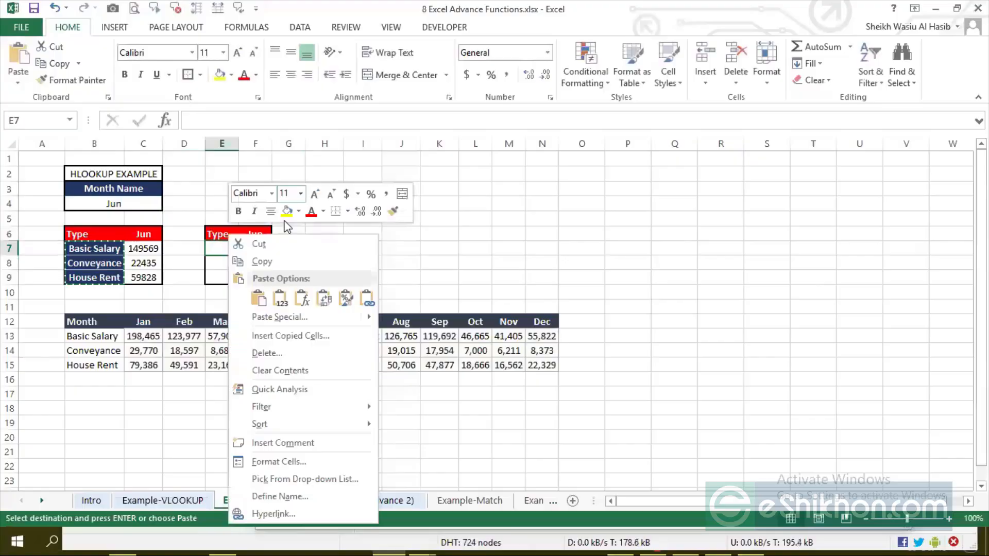
pyautogui.click(281, 295)
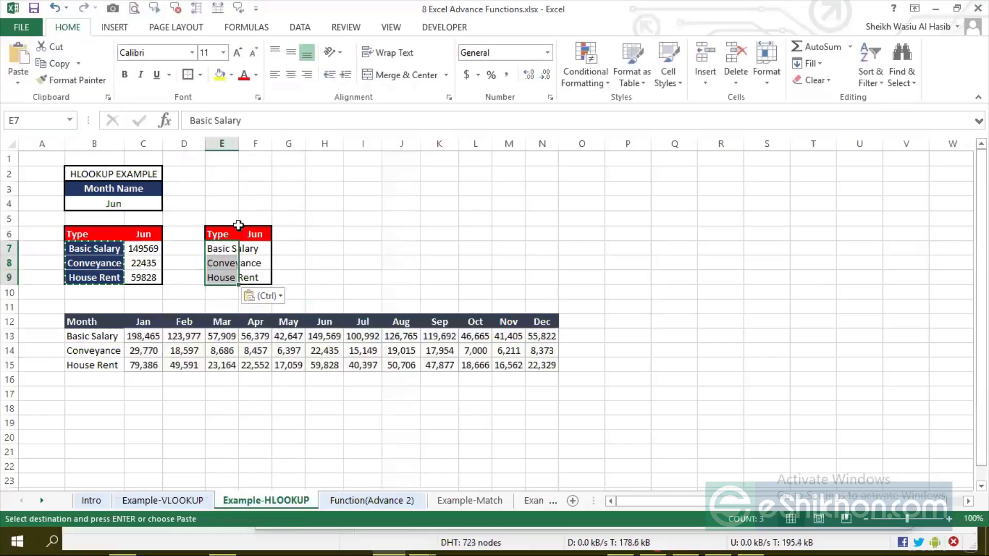
pyautogui.doubleClick(238, 144)
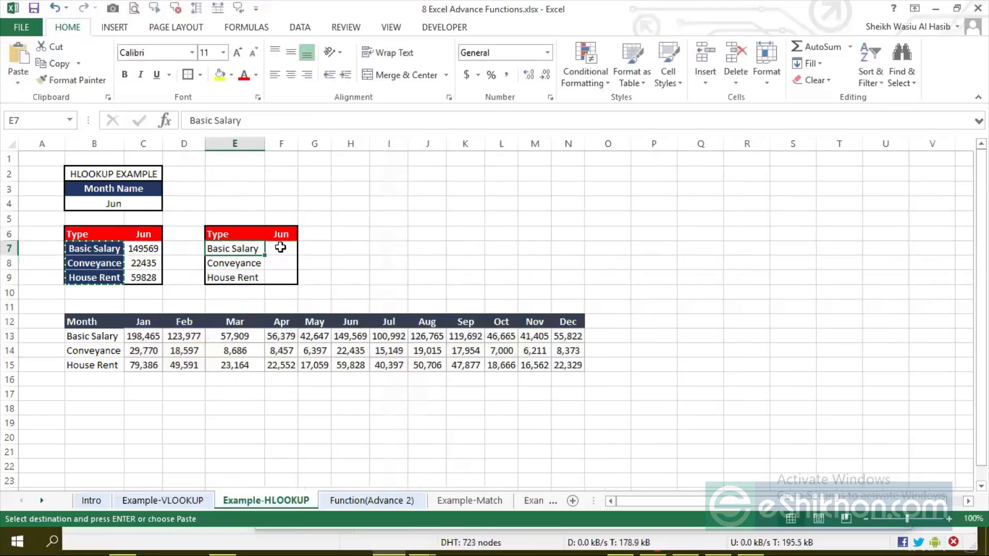
# Enter the formula =HLOOKUP(F6,C12:N15,2,0) in F7 for Basic Salary
pyautogui.click(277, 249)
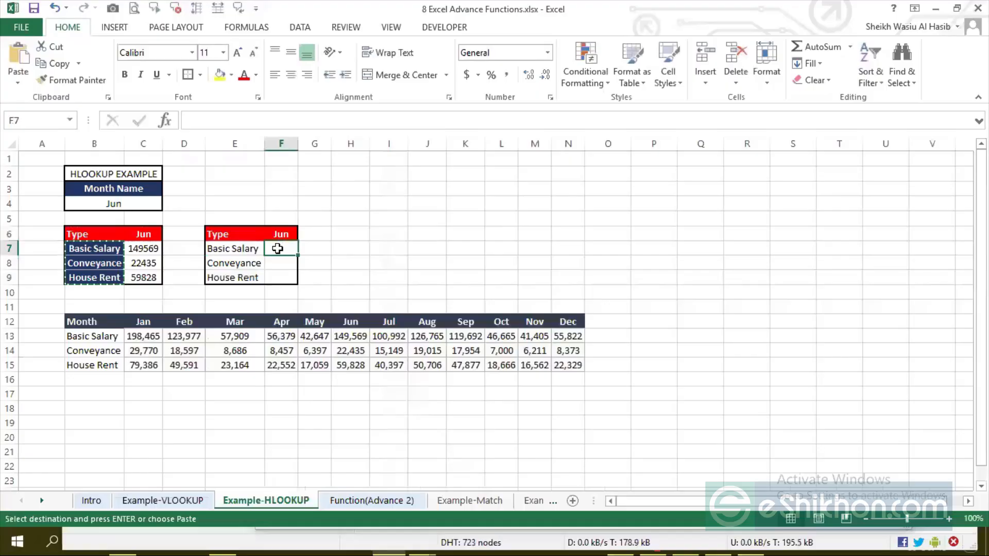
pyautogui.click(278, 234)
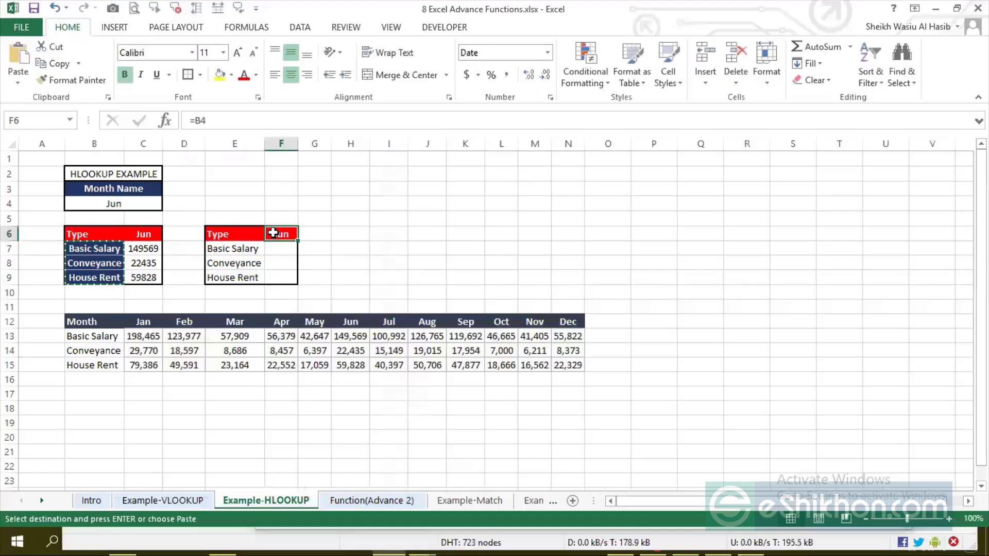
pyautogui.click(276, 249)
pyautogui.write('=hlo')
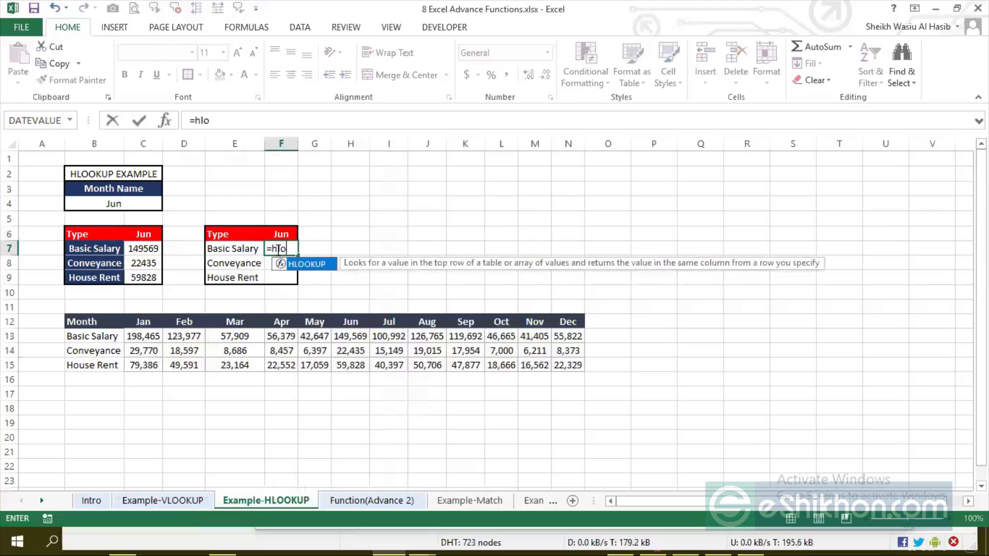
pyautogui.press('Tab')
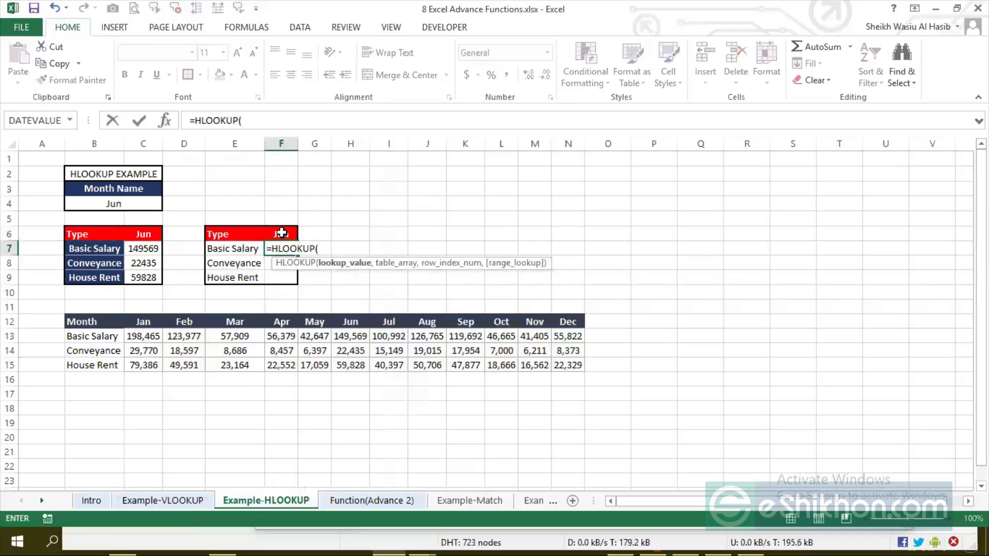
pyautogui.click(282, 232)
pyautogui.write(',')
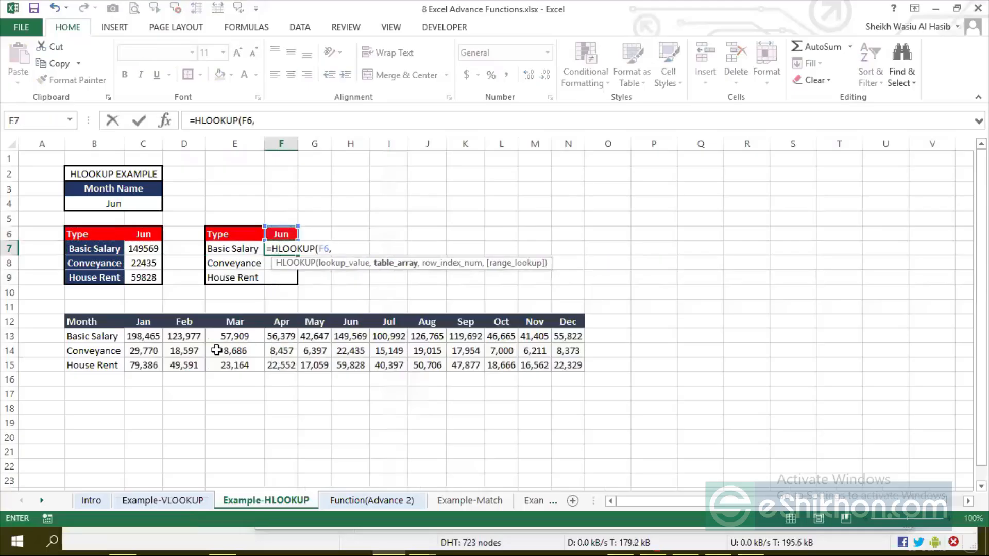
pyautogui.moveTo(148, 325); pyautogui.dragTo(575, 366)
pyautogui.write(',2')
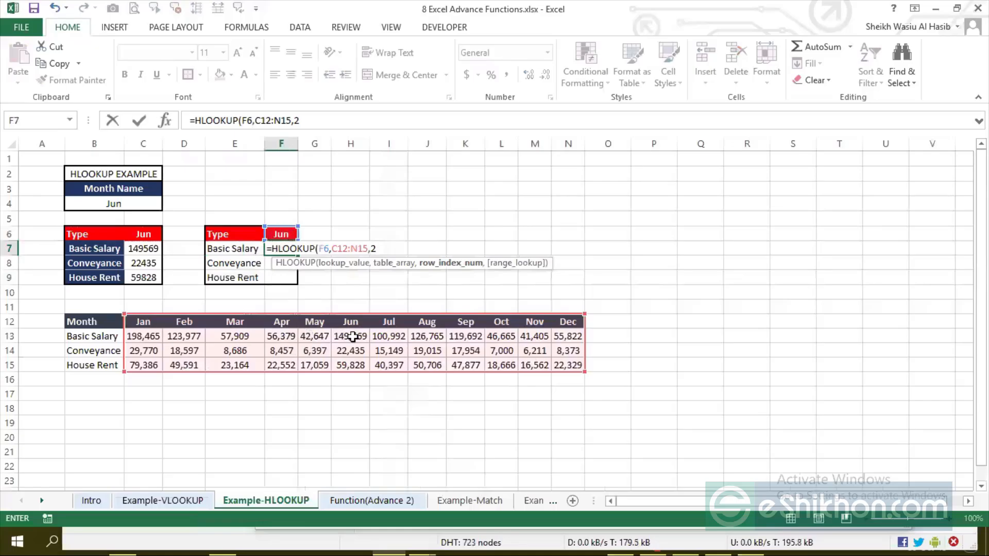
pyautogui.write(',0')
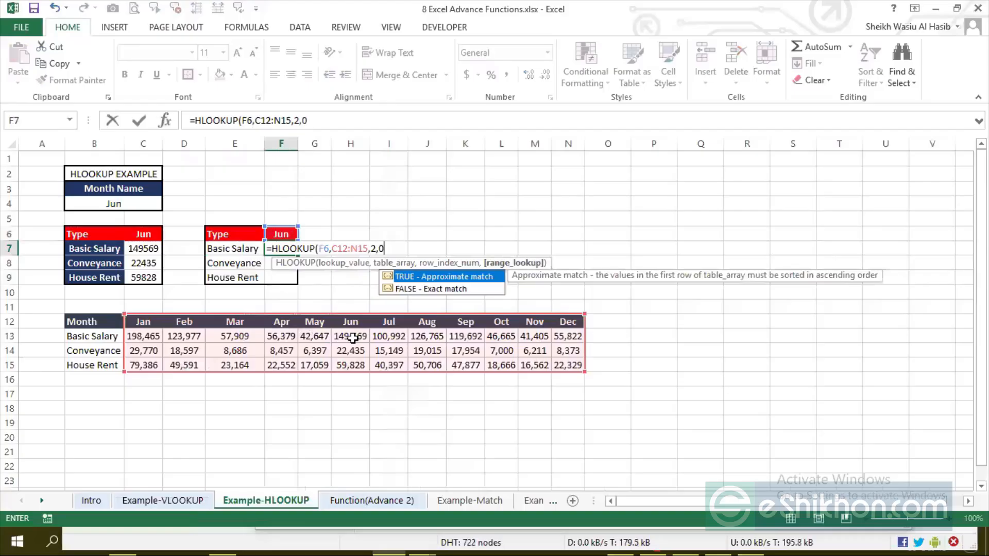
pyautogui.press('Return')
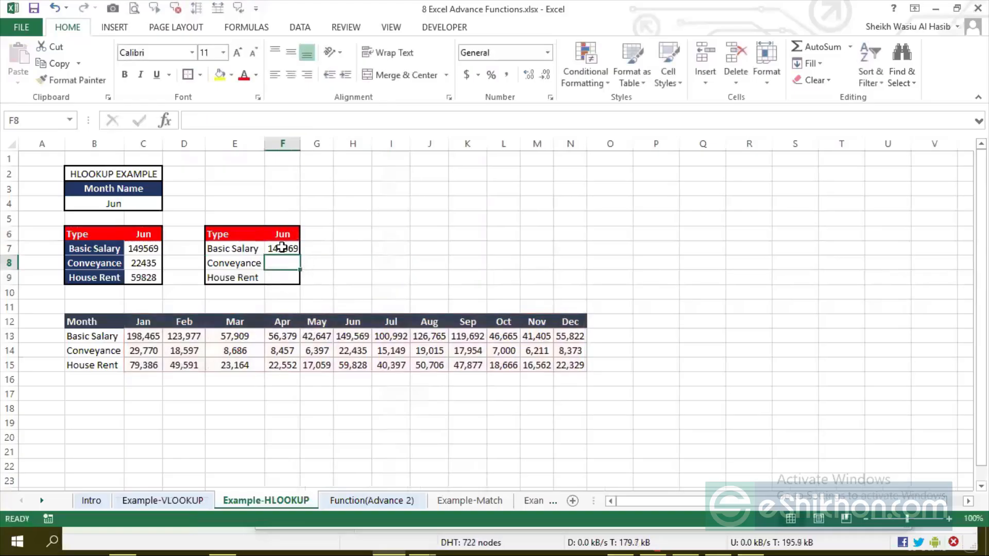
pyautogui.click(283, 248)
# Enter the formula =HLOOKUP(F6,C12:N15,3,0) in F8 for Conveyance
pyautogui.click(282, 263)
pyautogui.write('=hl')
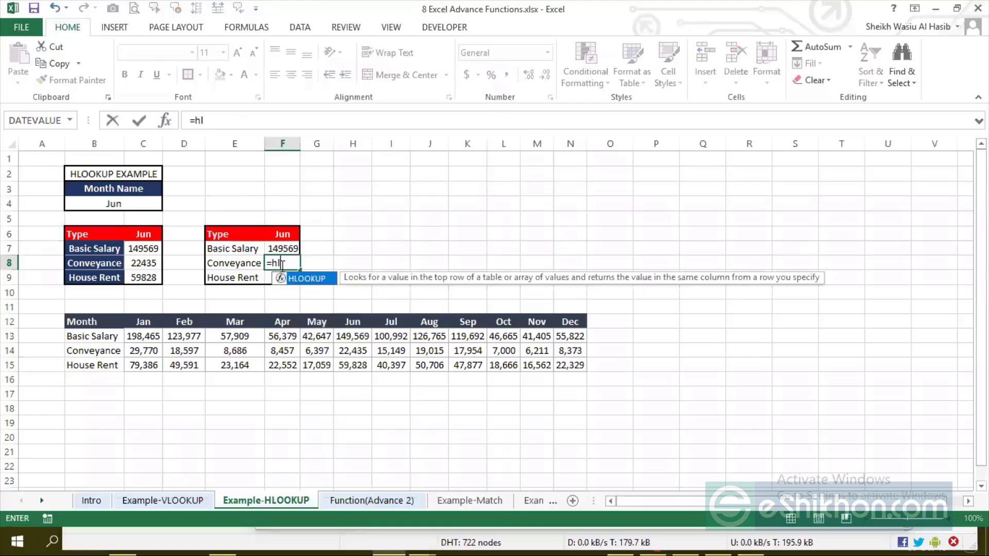
pyautogui.press('Tab')
pyautogui.click(285, 236)
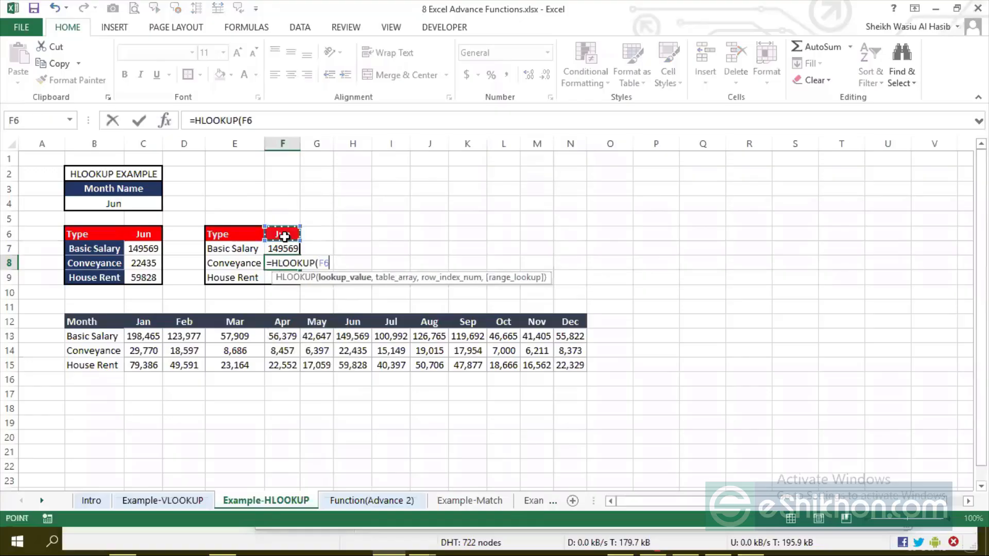
pyautogui.write(',')
pyautogui.moveTo(136, 322); pyautogui.dragTo(572, 363)
pyautogui.write(',')
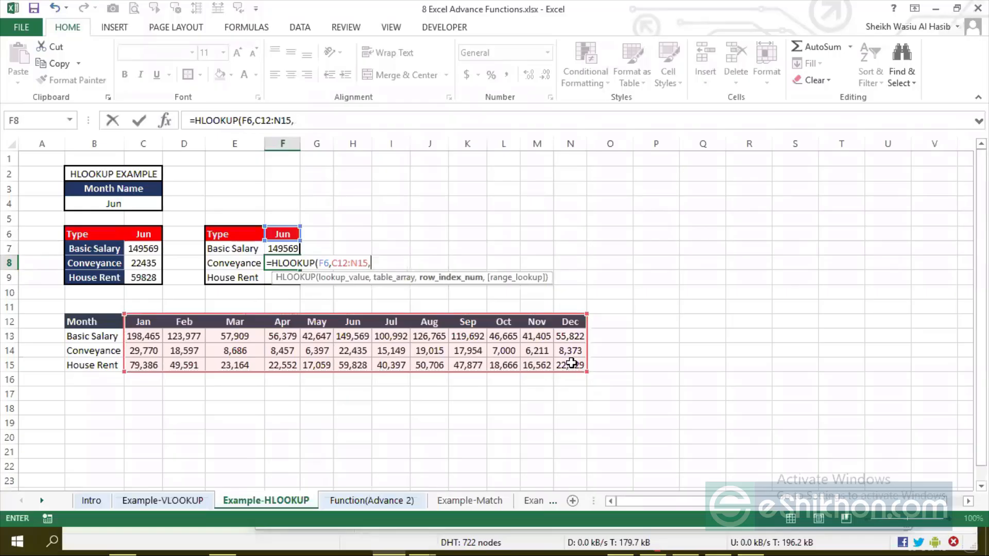
pyautogui.write('3,0)')
pyautogui.press('Return')
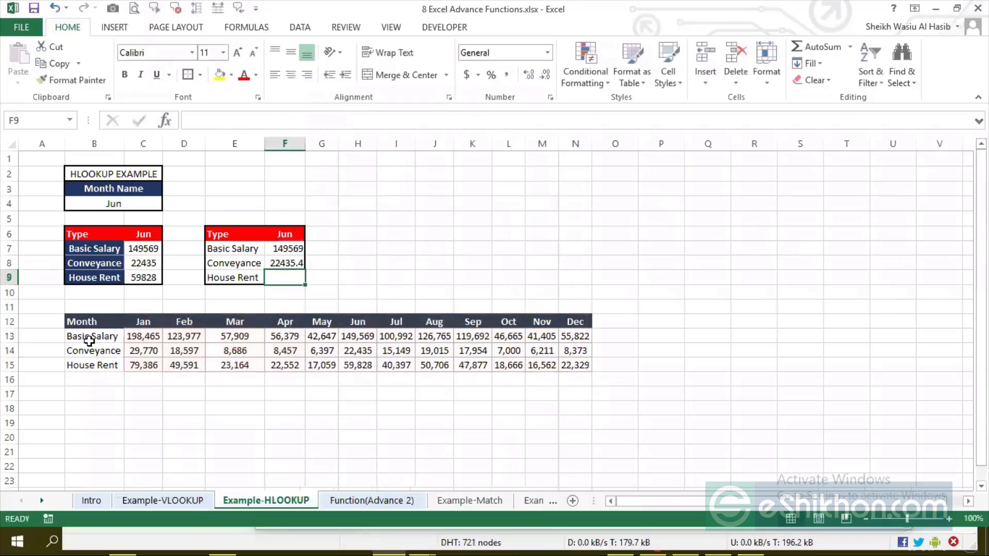
# Enter the formula =HLOOKUP(F6,C12:N15,4,0) in F9 for House Rent
pyautogui.click(239, 268)
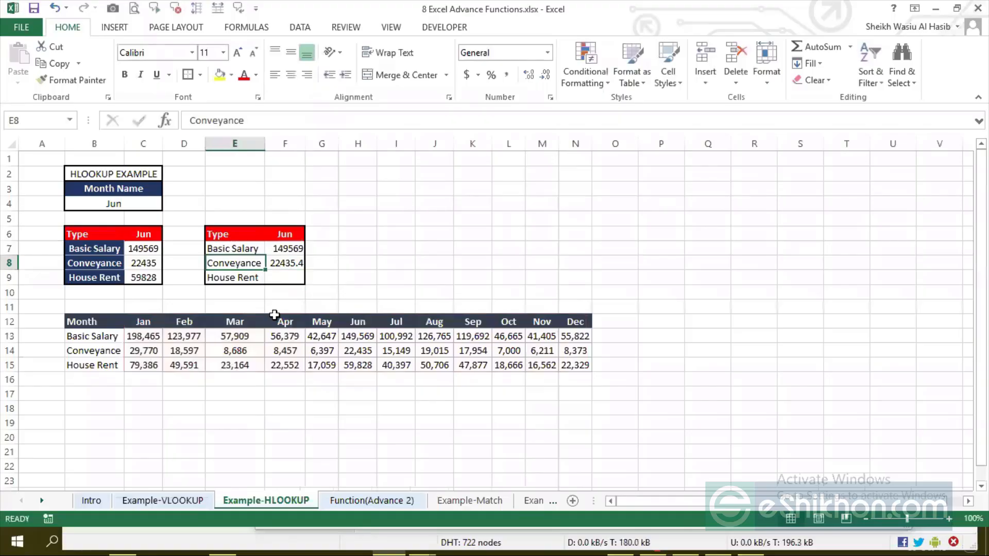
pyautogui.click(293, 278)
pyautogui.write('=')
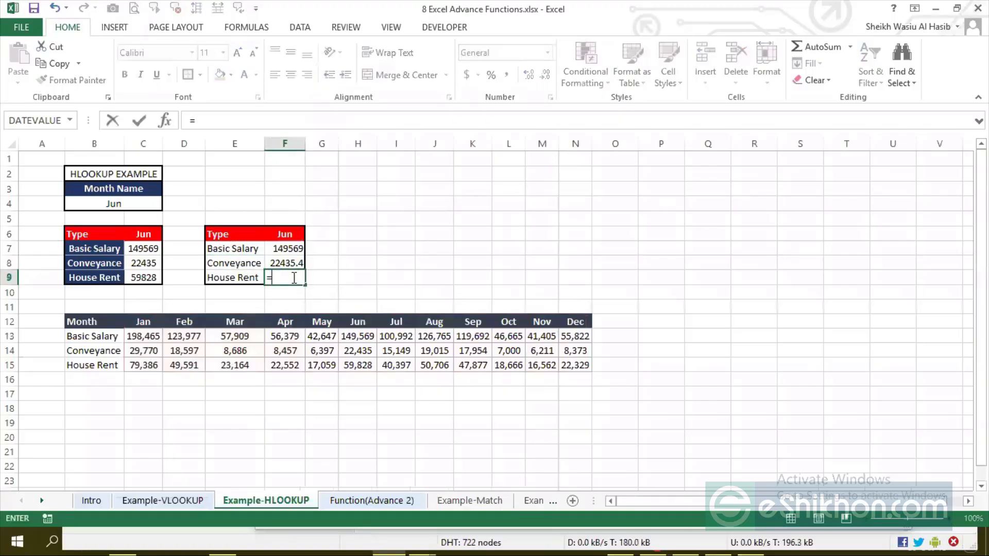
pyautogui.write('HLOOKUP(')
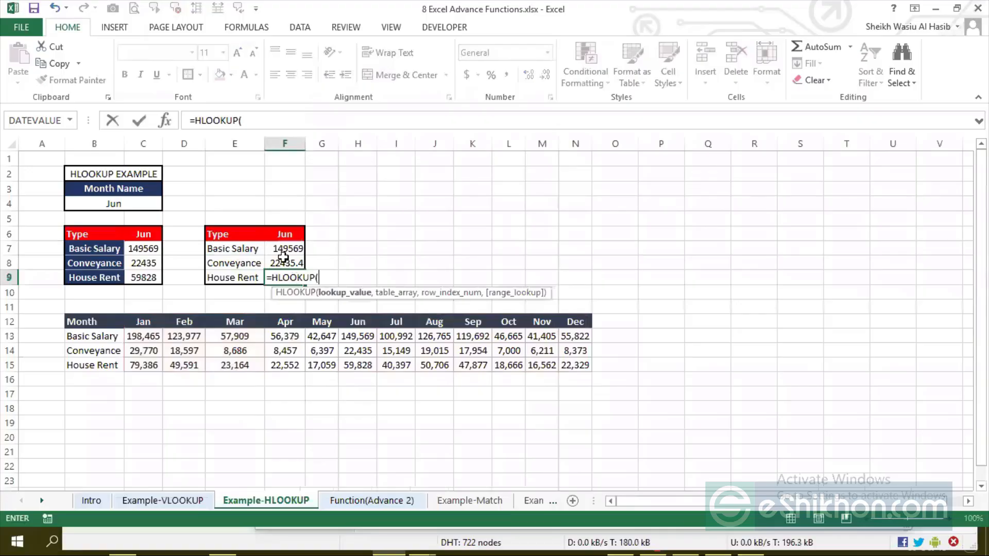
pyautogui.click(271, 233)
pyautogui.write(',')
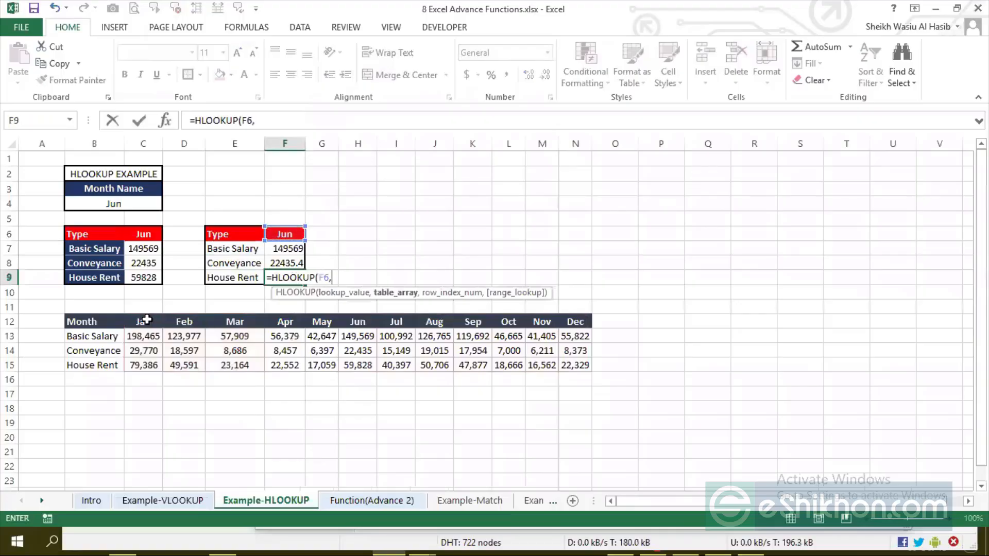
pyautogui.moveTo(144, 321); pyautogui.dragTo(576, 367)
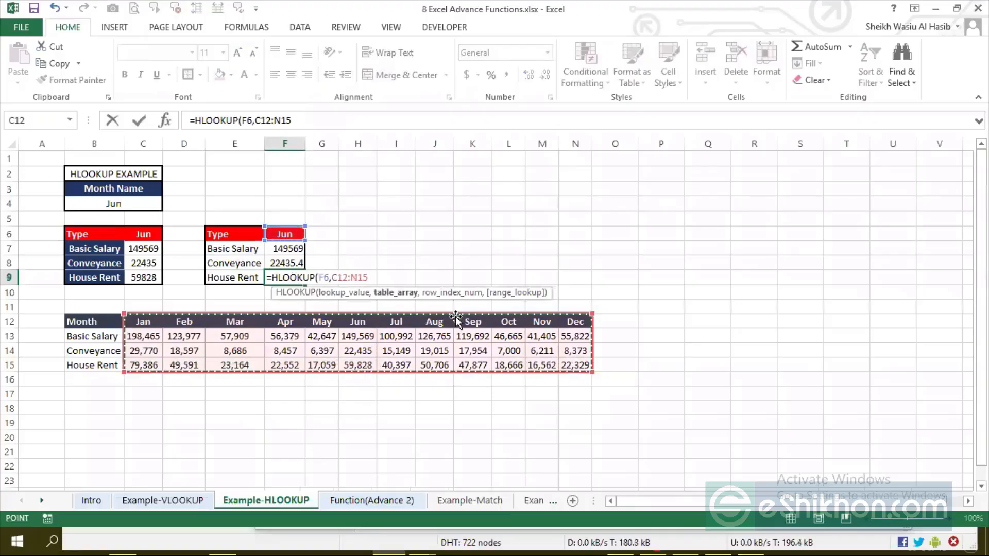
pyautogui.write(',40')
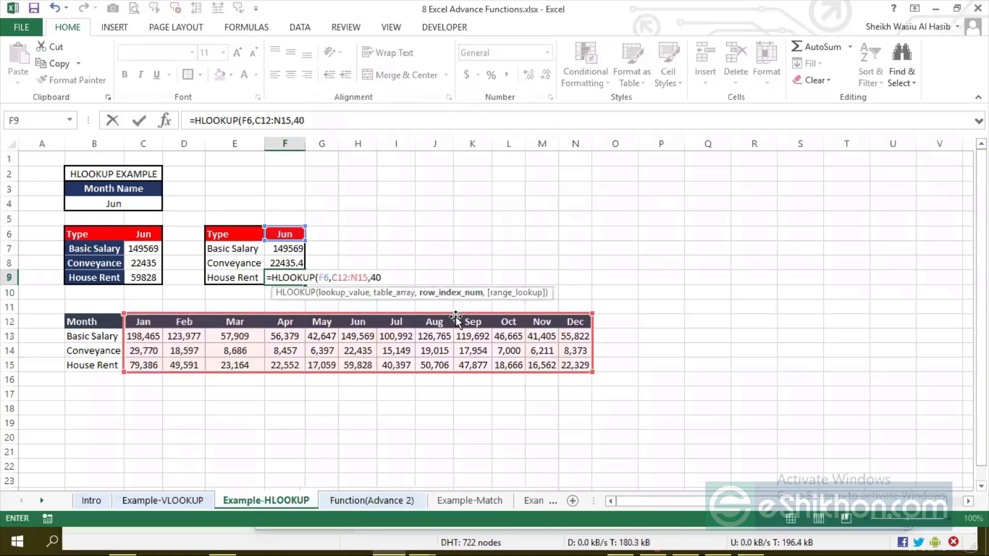
pyautogui.press('BackSpace')
pyautogui.write(',0')
pyautogui.press('Return')
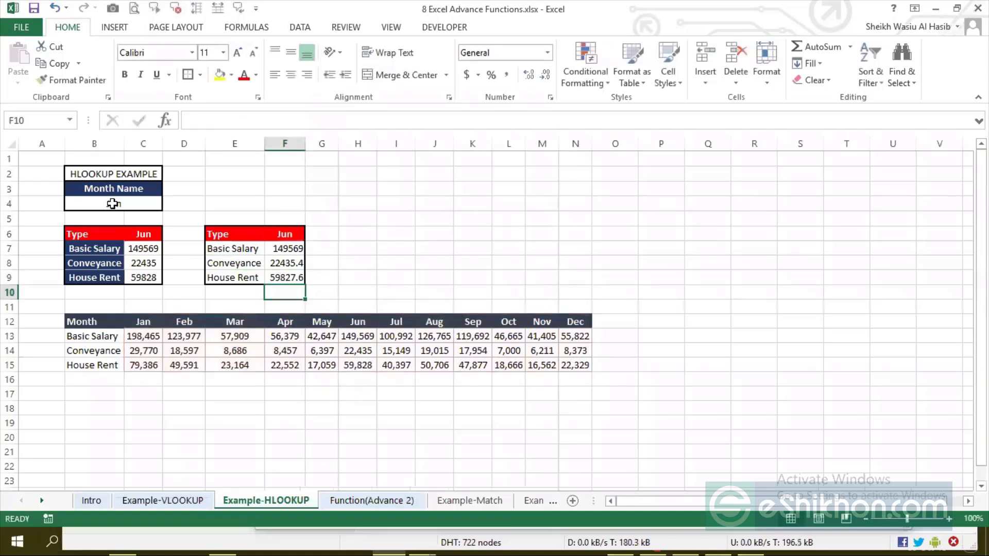
# Format the Conveyance and House Rent results in F8:F9 to show no decimal places
pyautogui.click(113, 204)
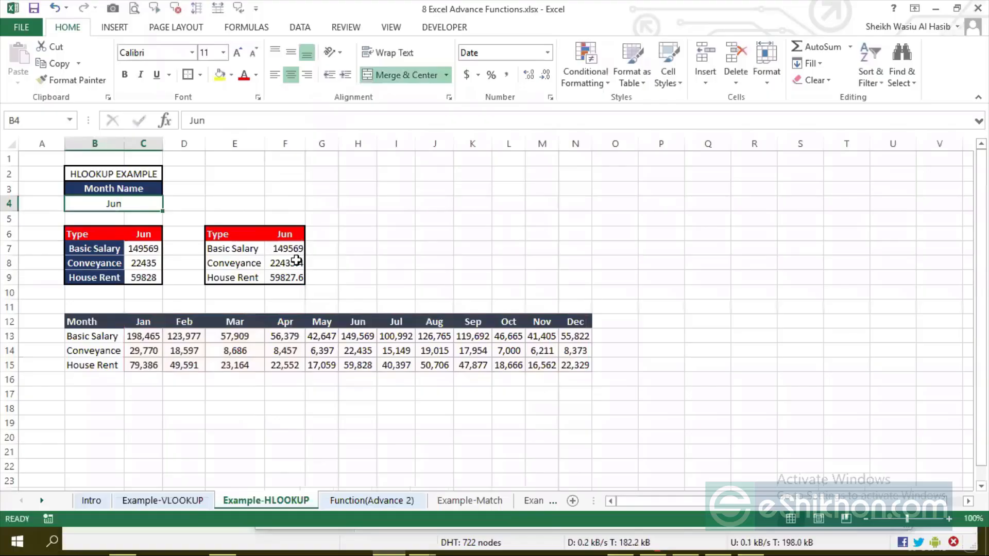
pyautogui.moveTo(296, 262); pyautogui.dragTo(298, 278)
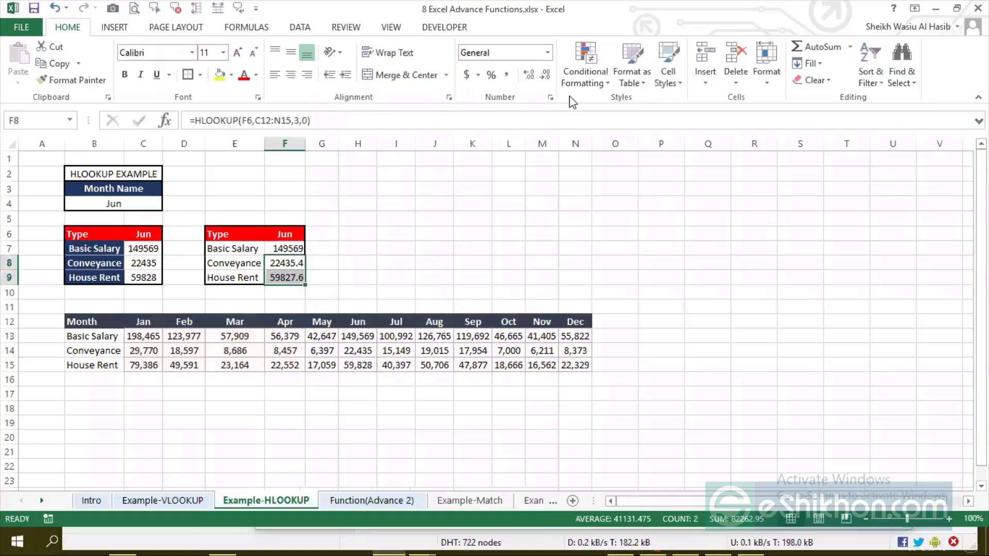
pyautogui.click(545, 75)
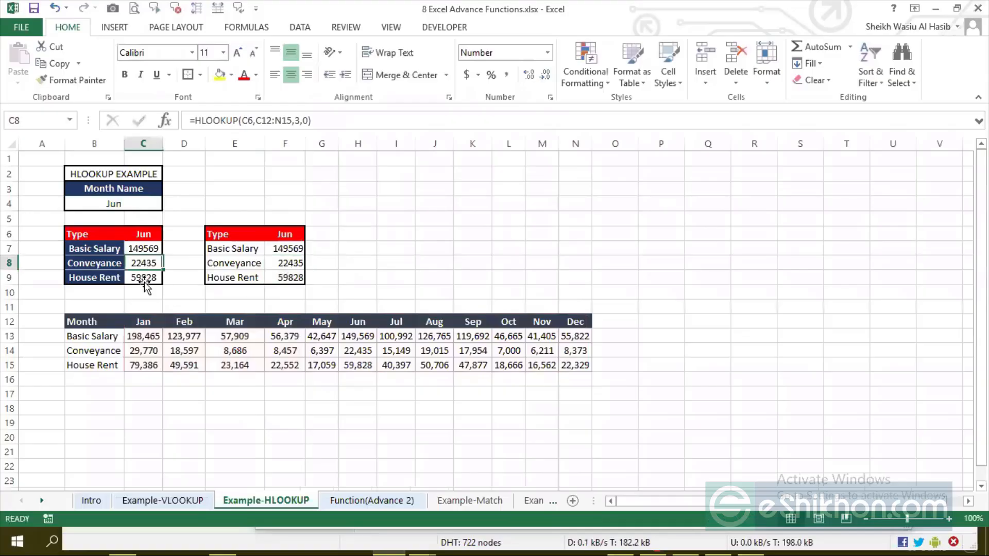
# Set the Month Name in B4 to jul and compare the results in F7:F9 with the July figures in I13:I15
pyautogui.click(114, 203)
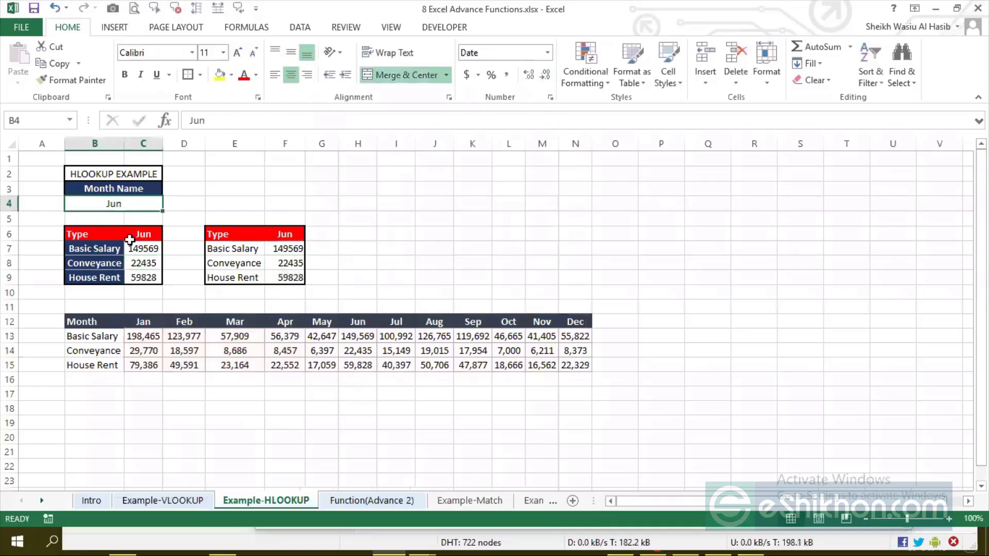
pyautogui.write('jul')
pyautogui.press('Return')
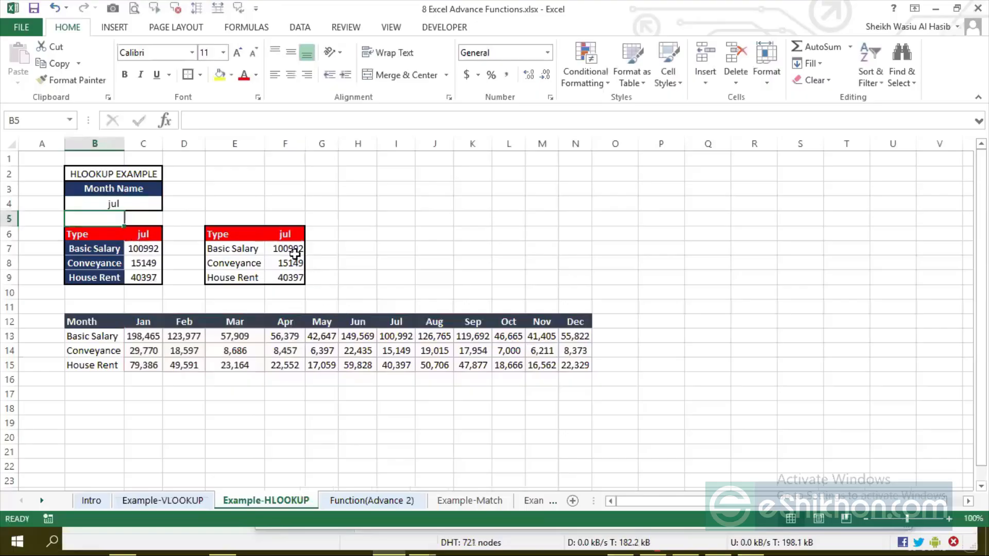
pyautogui.moveTo(295, 254); pyautogui.dragTo(287, 278)
pyautogui.moveTo(399, 337); pyautogui.dragTo(402, 368)
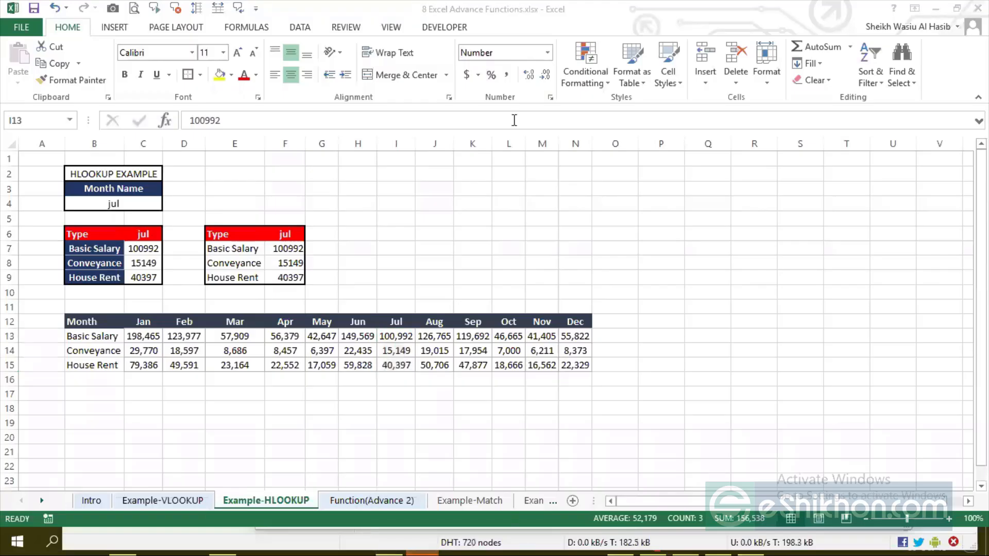
# Delete the contents of the second results table in E6:F9 and set its fill to No Fill
pyautogui.click(258, 263)
pyautogui.moveTo(232, 234); pyautogui.dragTo(293, 278)
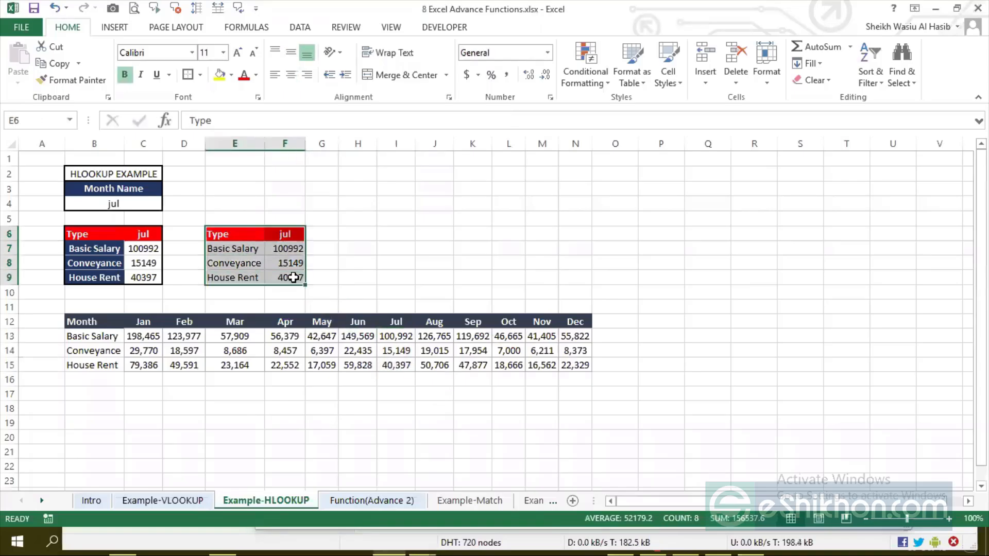
pyautogui.press('Delete')
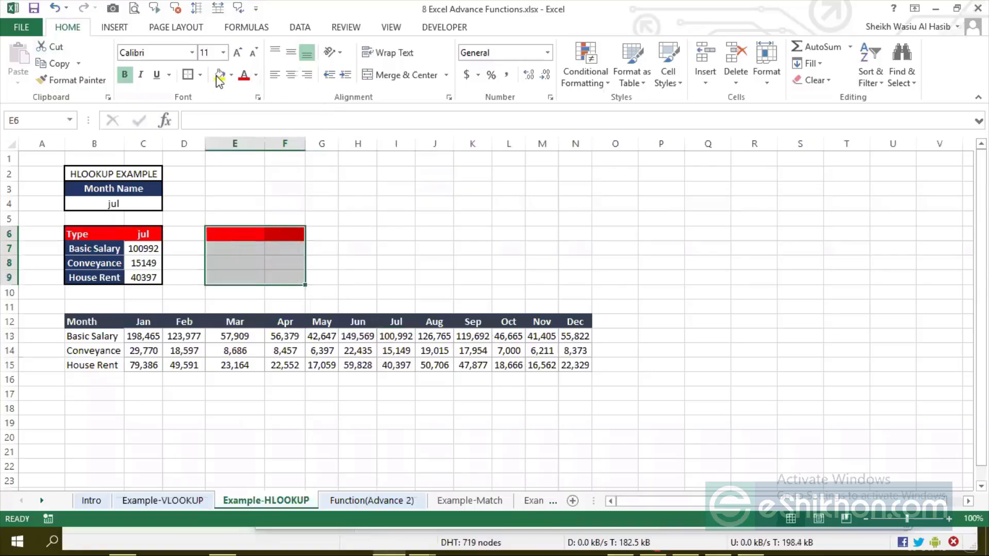
pyautogui.click(231, 75)
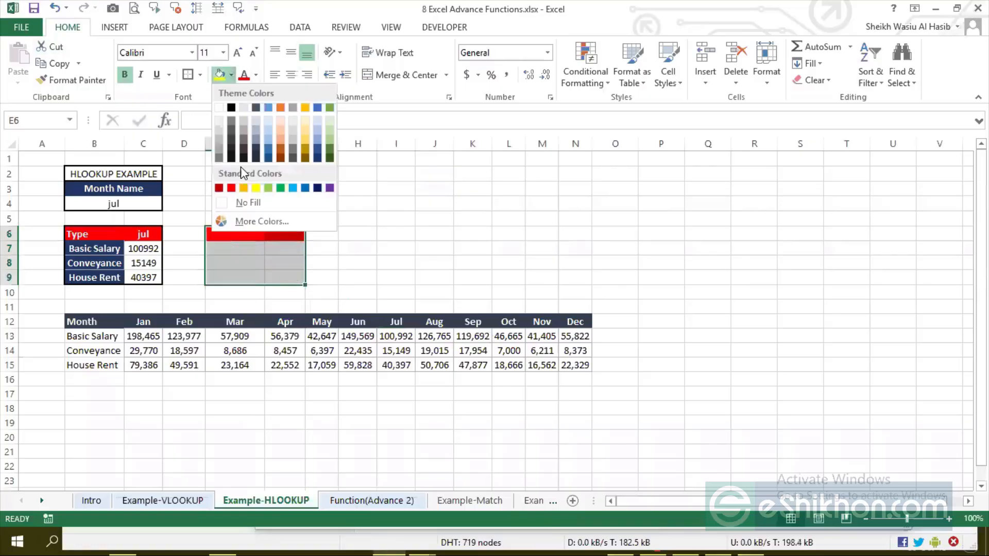
pyautogui.click(247, 202)
pyautogui.click(256, 231)
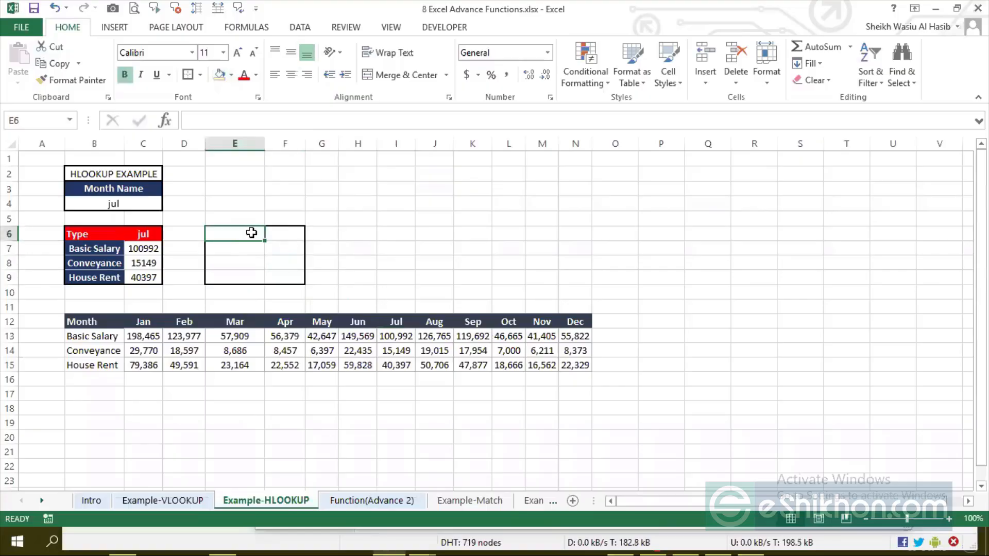
# Remove the borders from E6:F9
pyautogui.moveTo(254, 230)
pyautogui.mouseDown()
pyautogui.moveTo(292, 294)
pyautogui.moveTo(289, 278)
pyautogui.mouseUp()
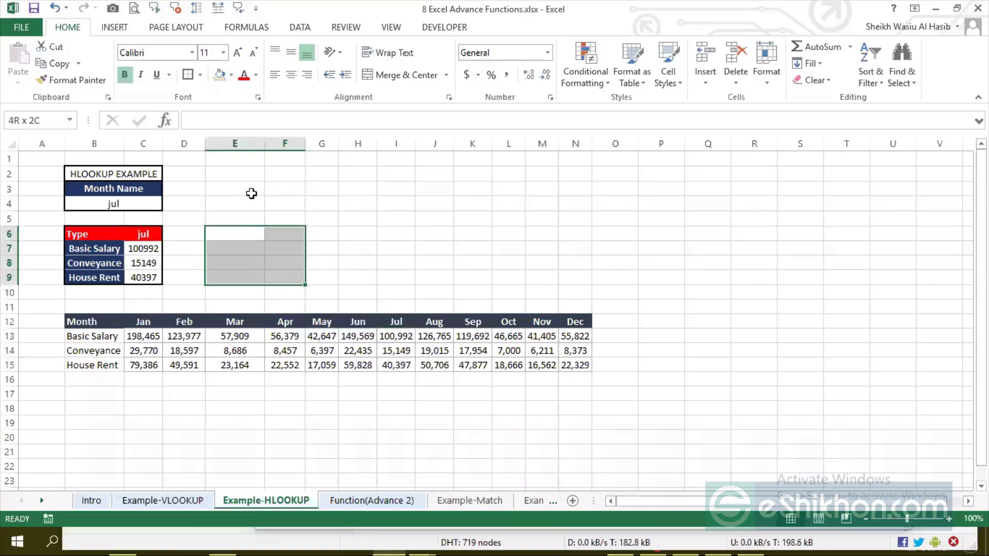
pyautogui.click(200, 75)
pyautogui.click(219, 179)
pyautogui.click(411, 223)
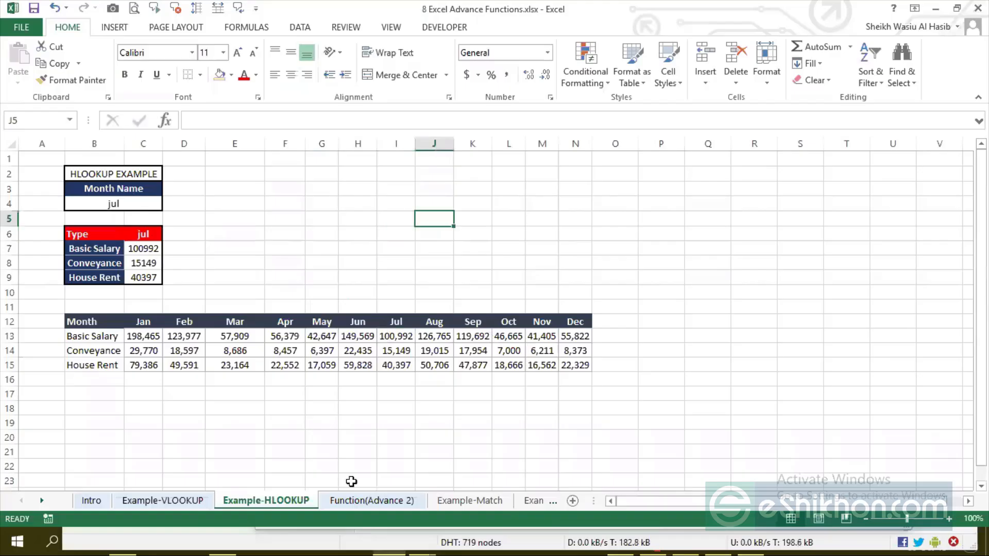
pyautogui.click(407, 364)
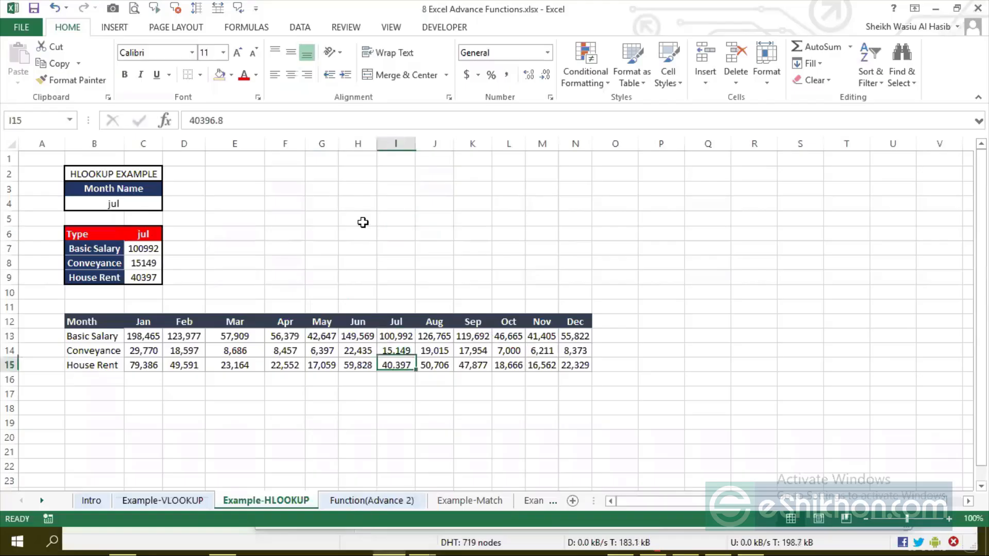
pyautogui.click(369, 205)
pyautogui.write('=')
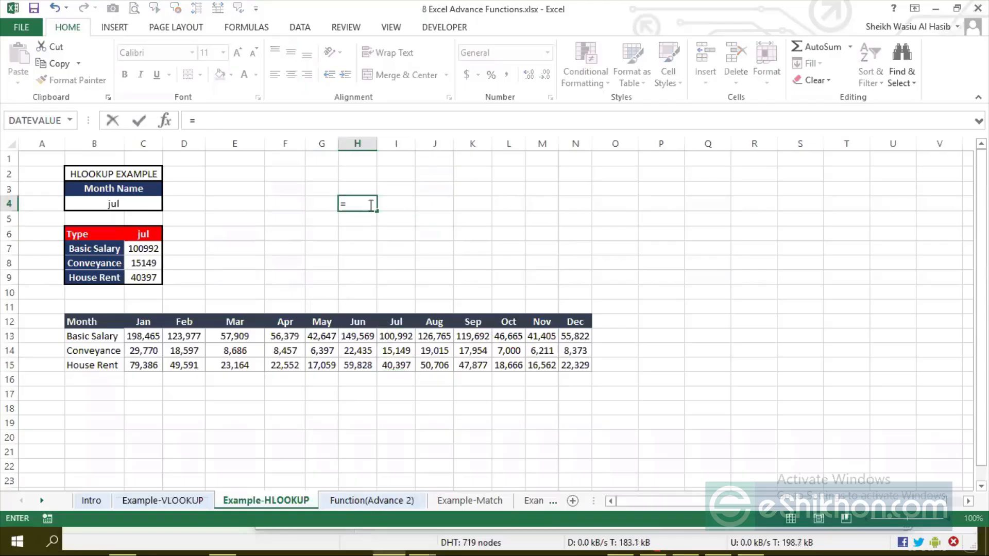
pyautogui.write('match')
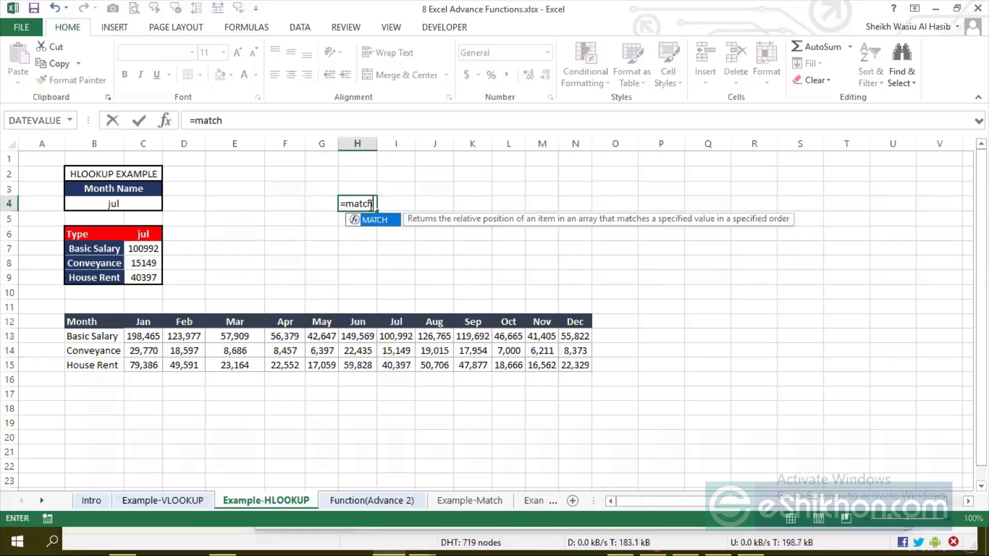
pyautogui.press('Tab')
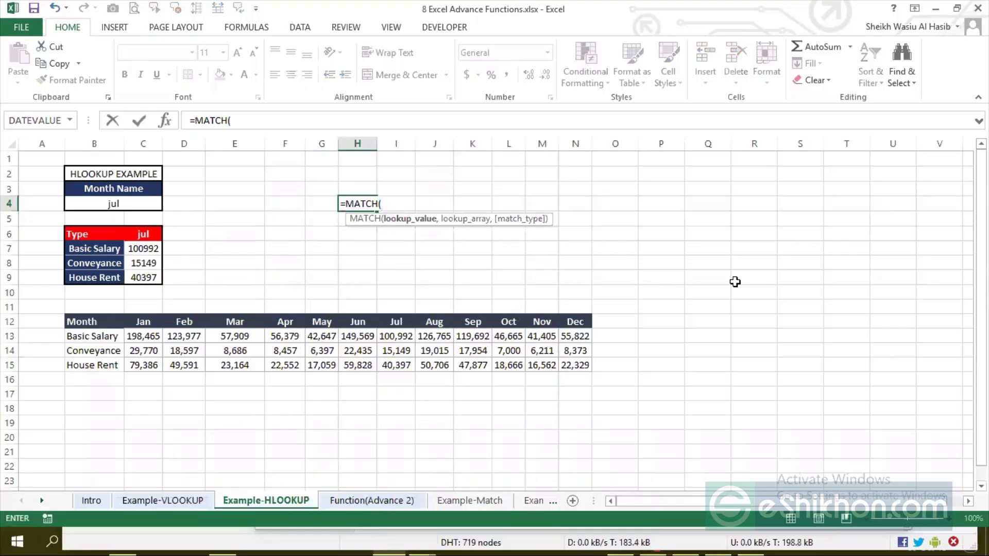
pyautogui.press('BackSpace')
pyautogui.press('BackSpace')
pyautogui.press('BackSpace')
pyautogui.press('BackSpace')
pyautogui.press('BackSpace')
pyautogui.press('BackSpace')
pyautogui.press('BackSpace')
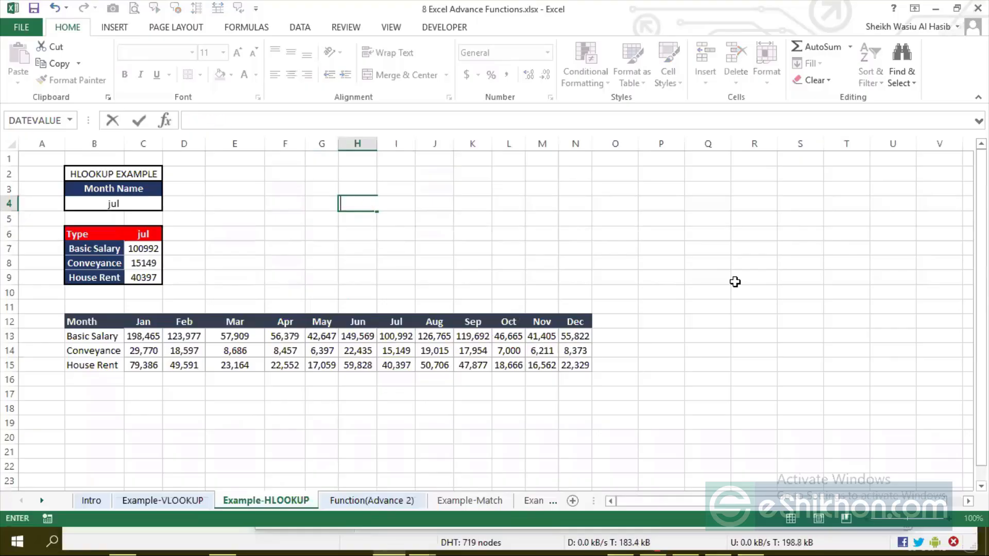
pyautogui.press('Escape')
# Examine the month headers in C12:N12 and the row labels in B12:B15 as one-row and one-column lookup ranges
pyautogui.click(261, 405)
pyautogui.moveTo(144, 322); pyautogui.dragTo(573, 321)
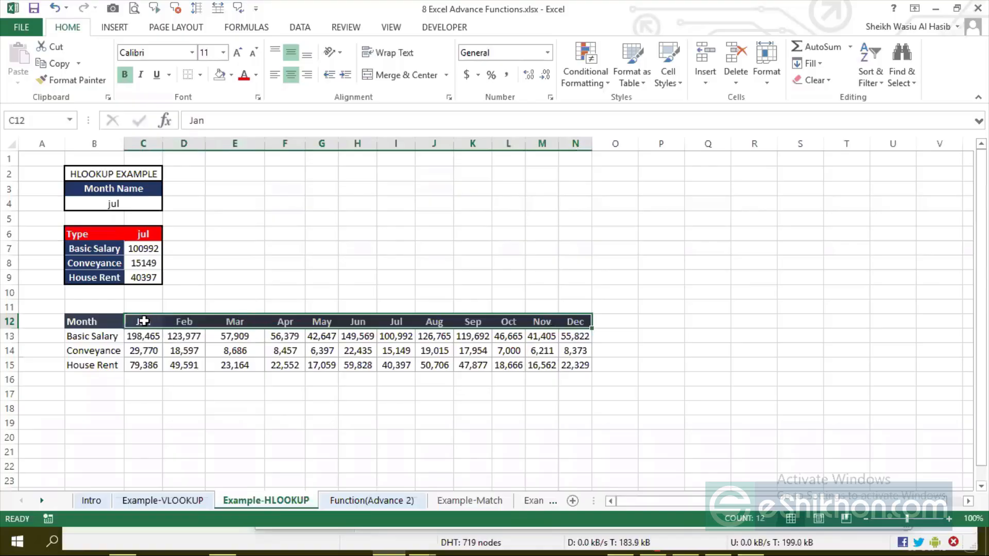
pyautogui.moveTo(144, 322); pyautogui.dragTo(572, 320)
pyautogui.click(102, 322)
pyautogui.moveTo(102, 322); pyautogui.dragTo(85, 353)
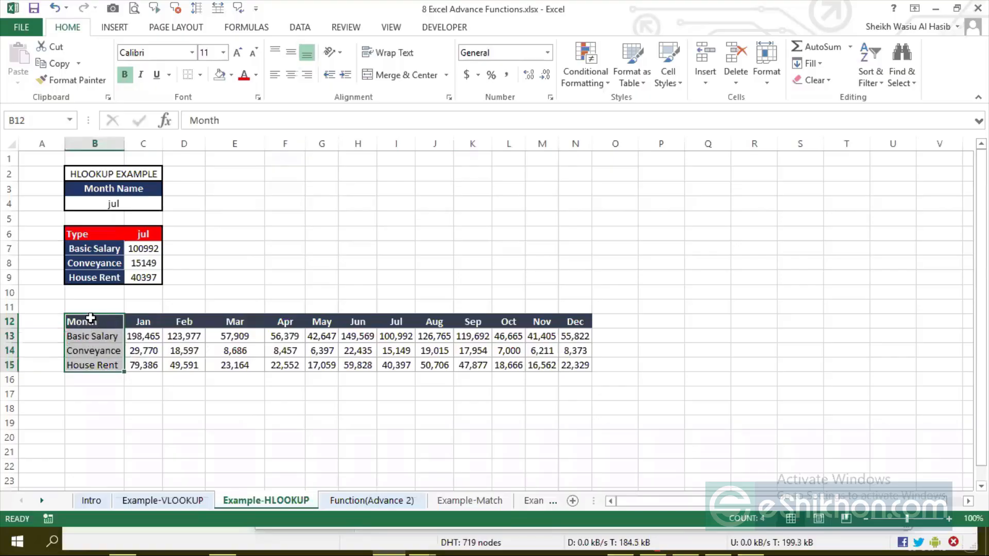
pyautogui.moveTo(89, 318); pyautogui.dragTo(92, 365)
# Enter =MATCH(B4,C12:N12,0) in G6 to find the selected month's exact position among the month headers
pyautogui.click(317, 231)
pyautogui.write('=')
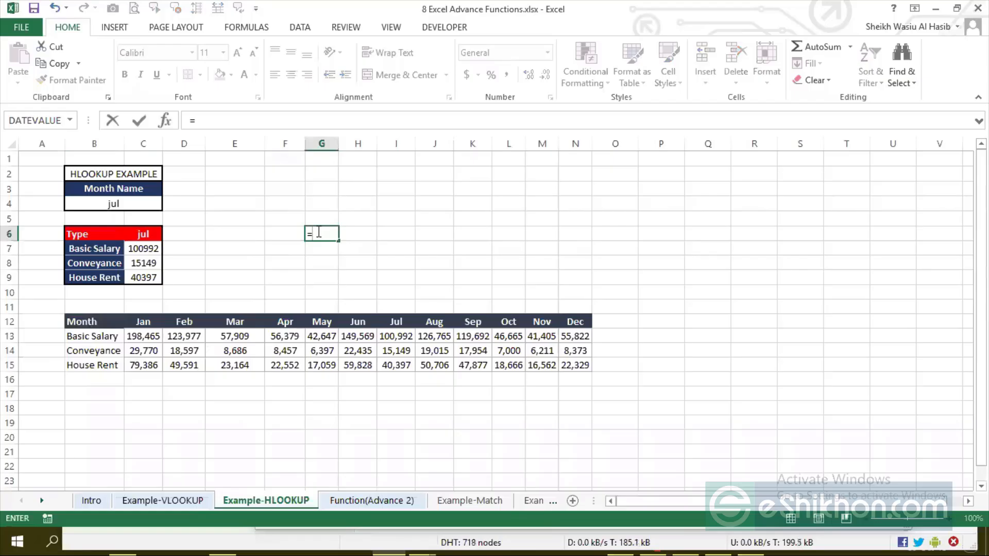
pyautogui.write('match')
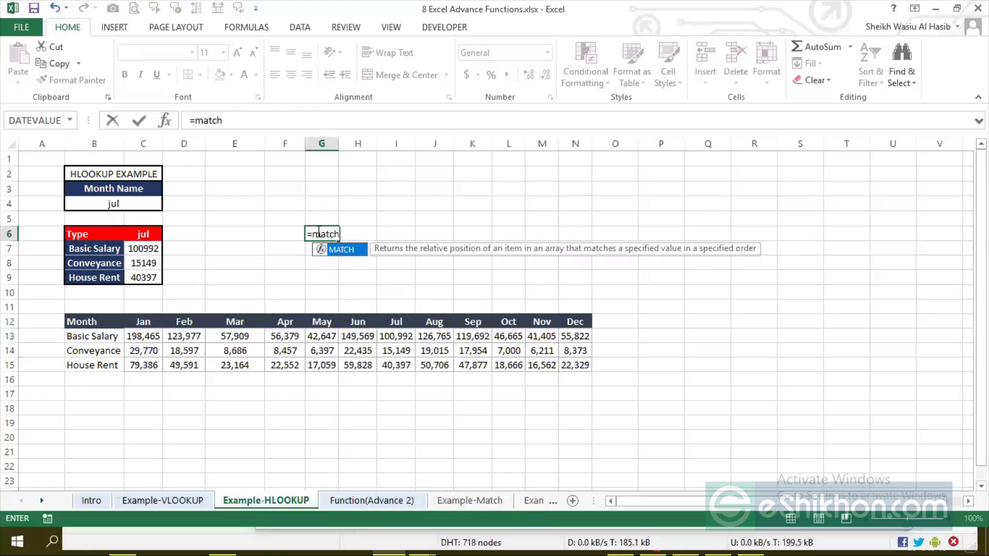
pyautogui.press('Tab')
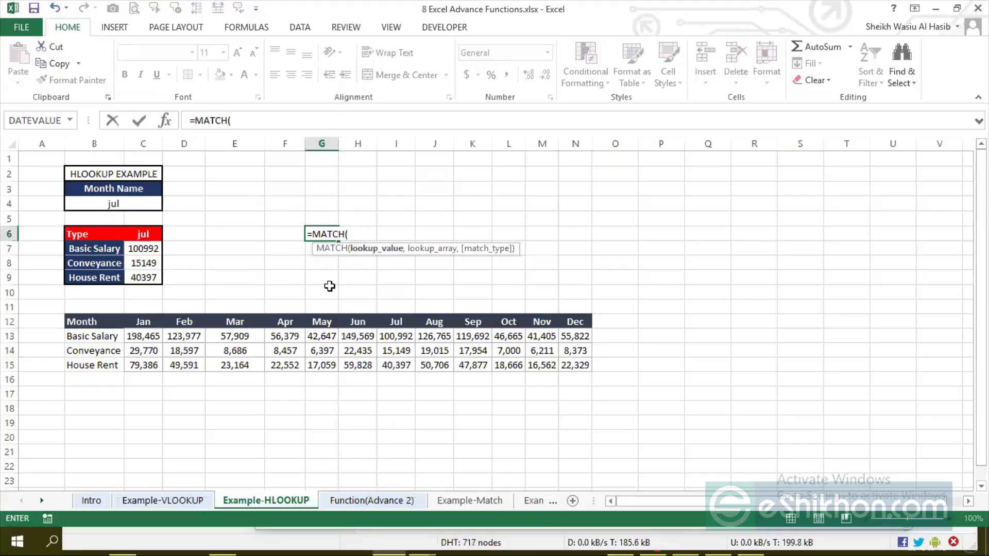
pyautogui.click(143, 234)
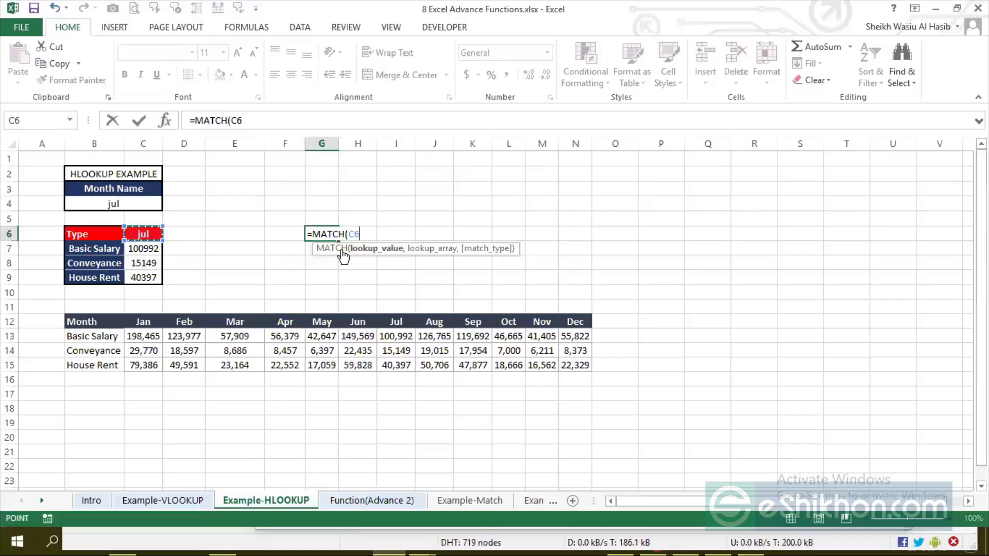
pyautogui.click(114, 204)
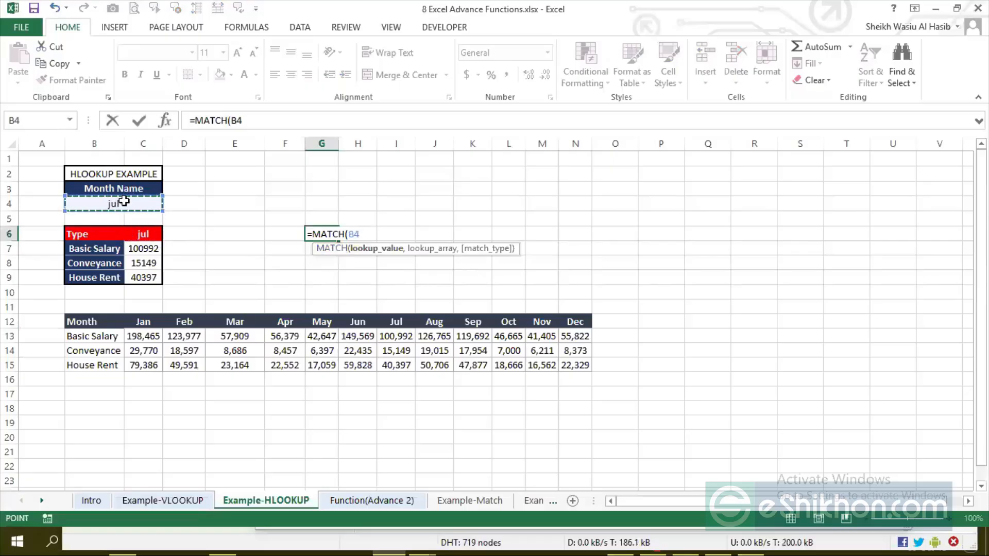
pyautogui.write(',')
pyautogui.moveTo(141, 326); pyautogui.dragTo(567, 319)
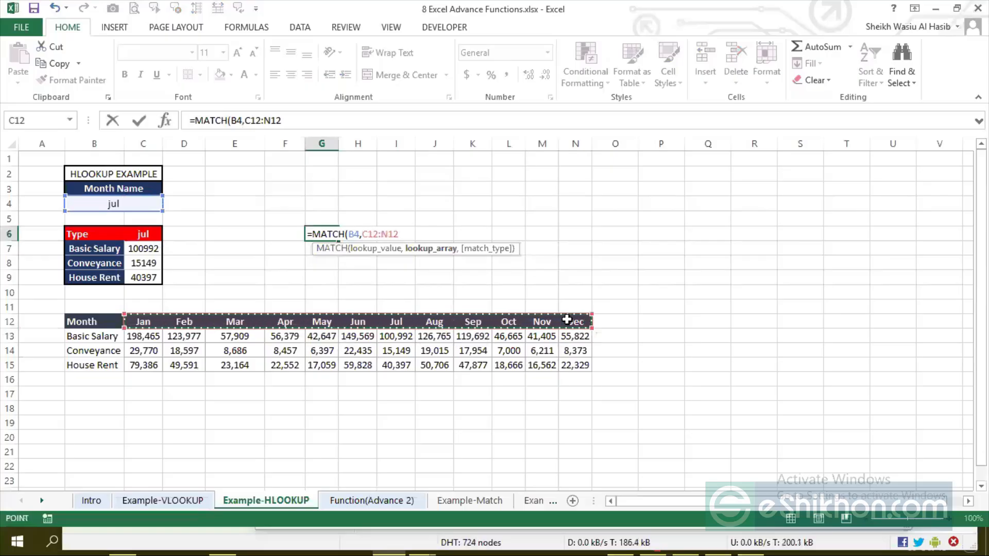
pyautogui.write(',')
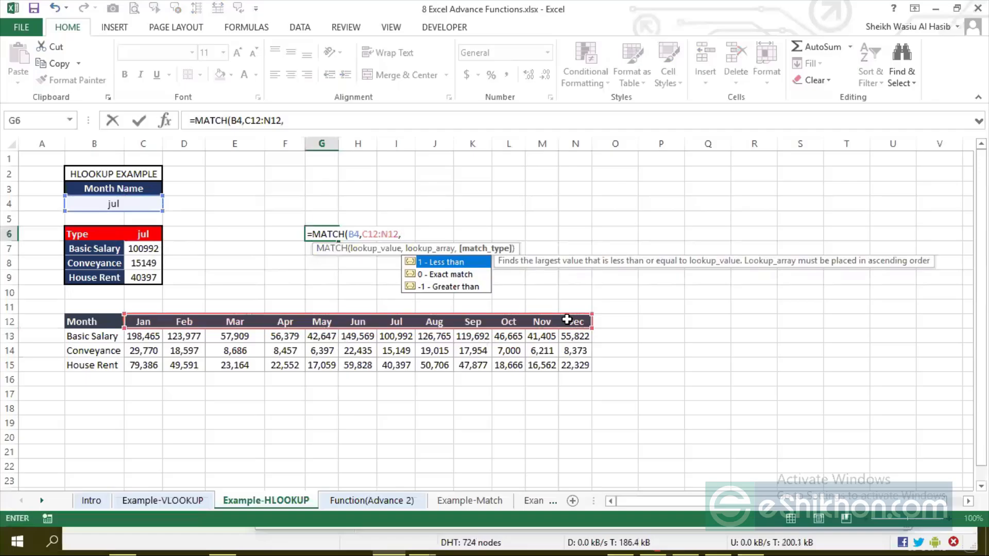
pyautogui.write('0)')
pyautogui.press('Return')
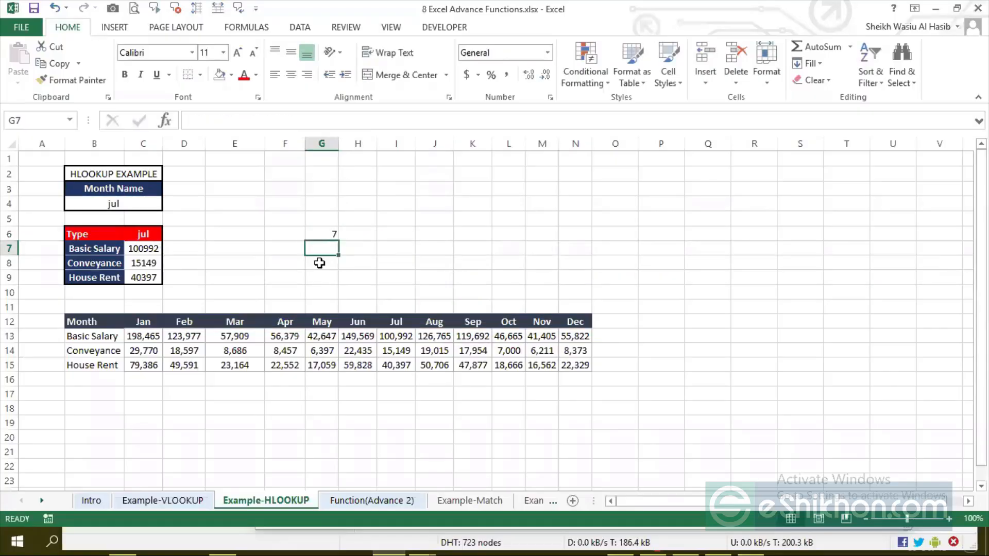
# Compare the MATCH result in G6 with the position of the B4 month by counting through the headers in C12:N12
pyautogui.click(327, 233)
pyautogui.moveTo(143, 322); pyautogui.dragTo(580, 322)
pyautogui.click(118, 204)
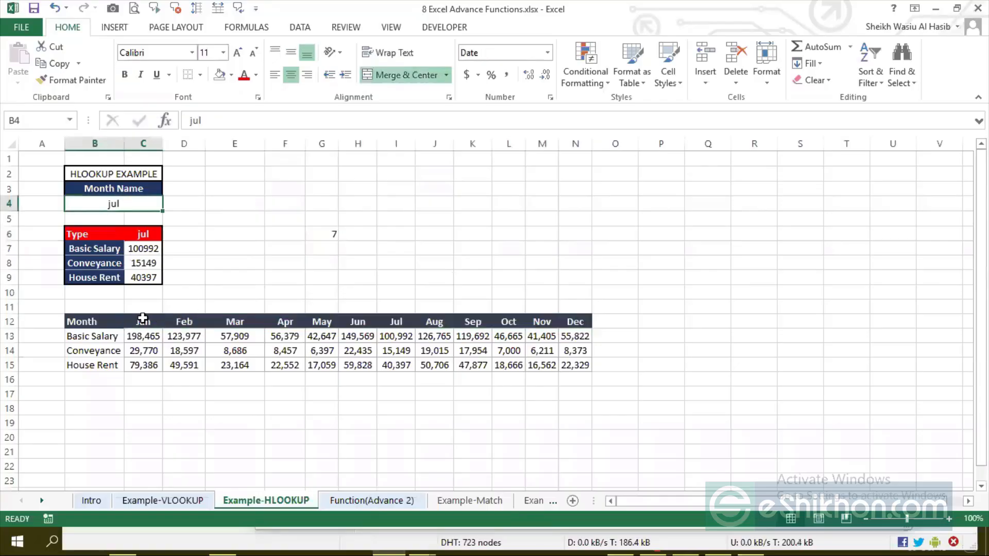
pyautogui.click(142, 322)
pyautogui.click(186, 321)
pyautogui.click(237, 321)
pyautogui.click(285, 321)
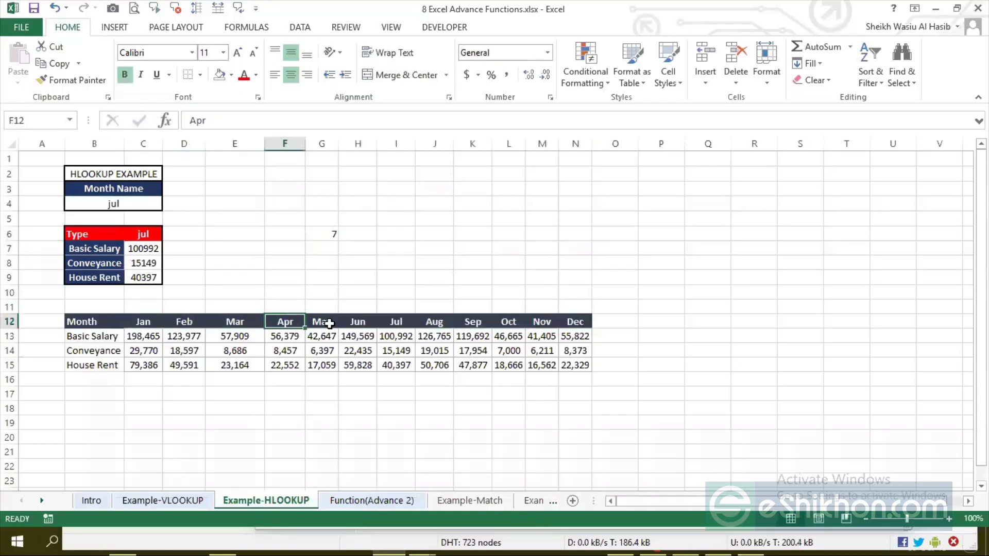
pyautogui.click(358, 321)
pyautogui.moveTo(160, 323); pyautogui.dragTo(582, 324)
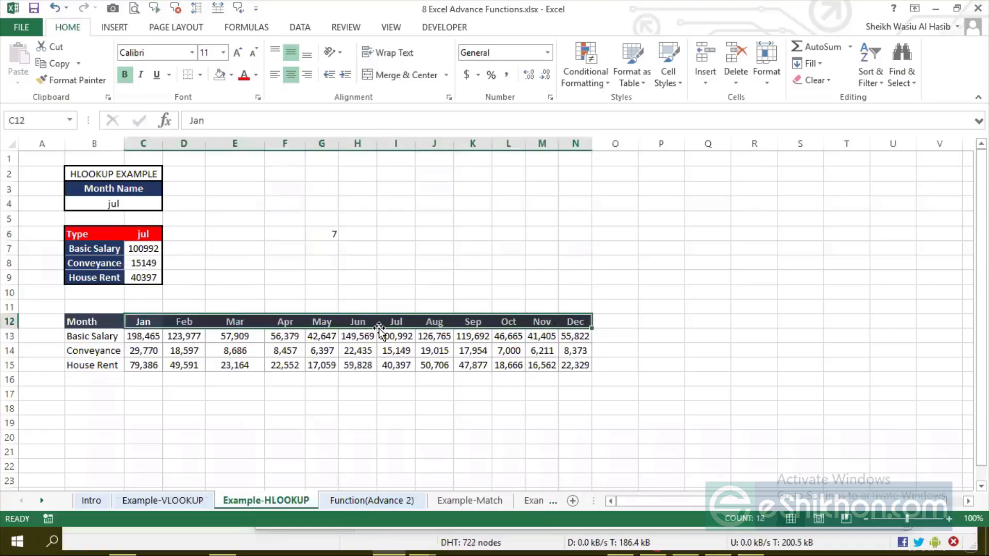
# Set the Month Name in B4 to Jan and check the position in G6 against the month headers in C12:N12
pyautogui.click(147, 211)
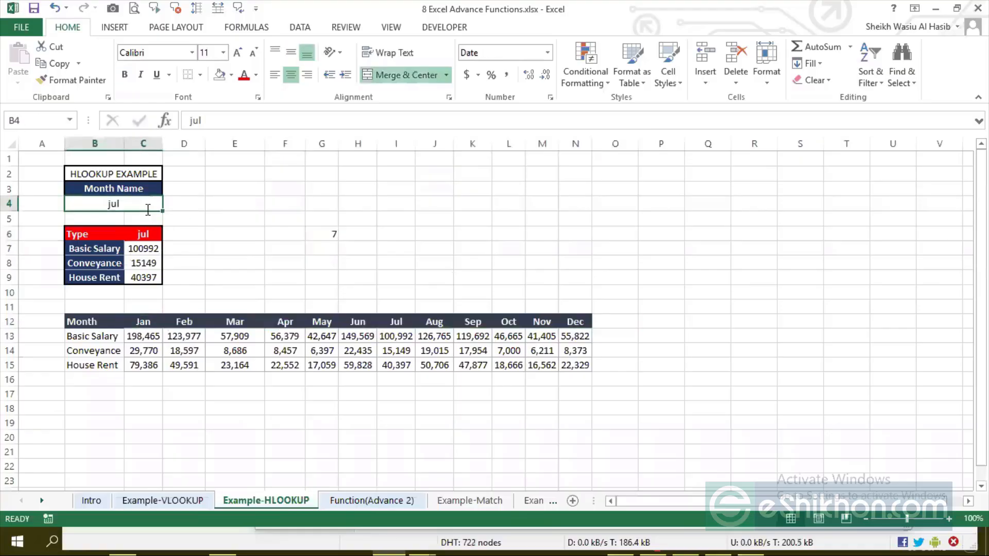
pyautogui.write('Jan')
pyautogui.press('Return')
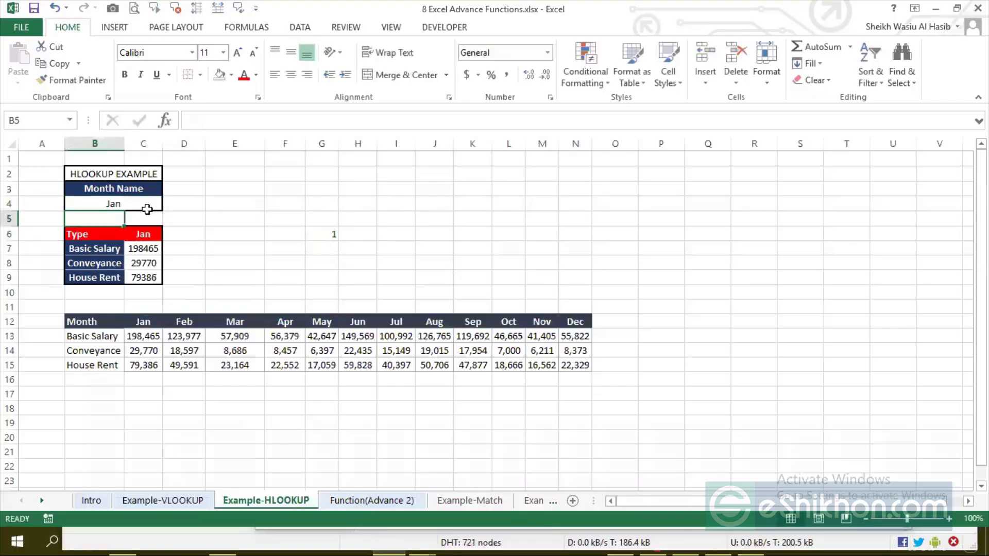
pyautogui.click(143, 322)
pyautogui.moveTo(219, 321); pyautogui.dragTo(576, 321)
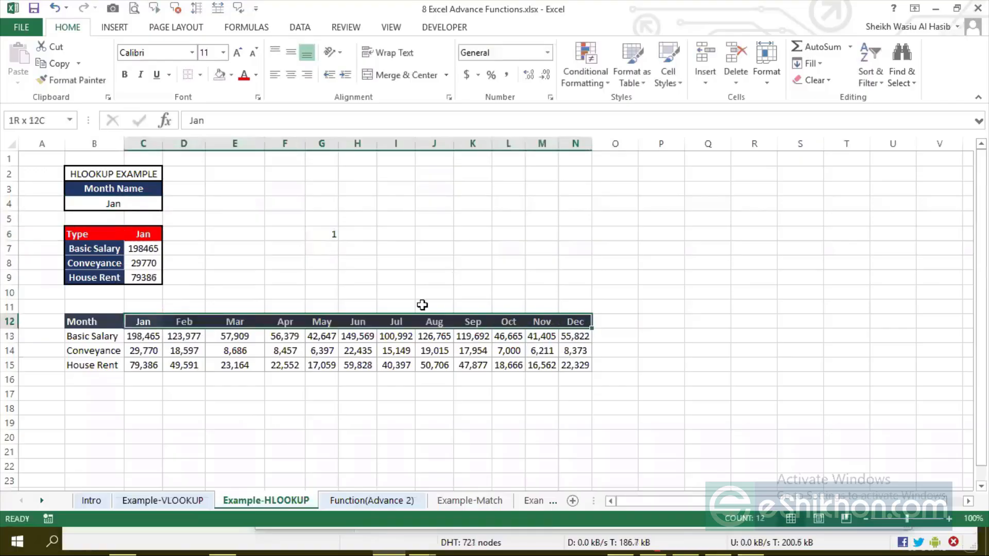
# Set the Month Name in B4 to Dec and check the position in G6 against the month headers in C12:N12
pyautogui.click(144, 207)
pyautogui.write('Dec')
pyautogui.press('Return')
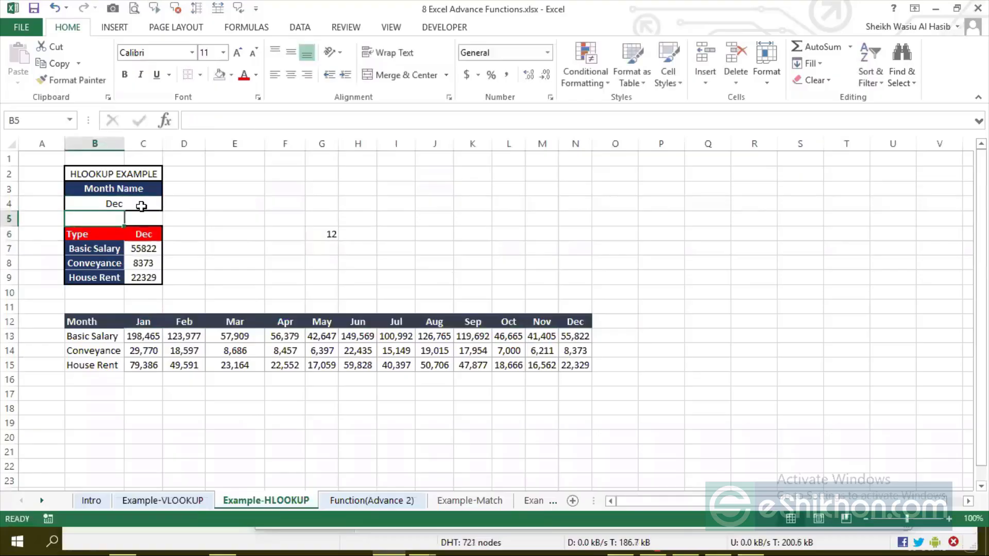
pyautogui.moveTo(151, 321); pyautogui.dragTo(565, 315)
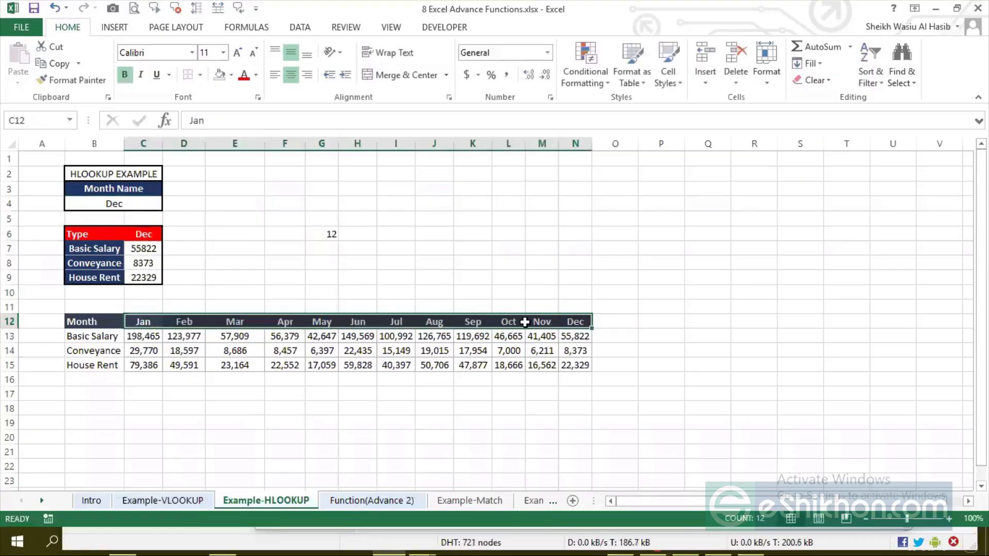
pyautogui.click(321, 245)
pyautogui.click(147, 322)
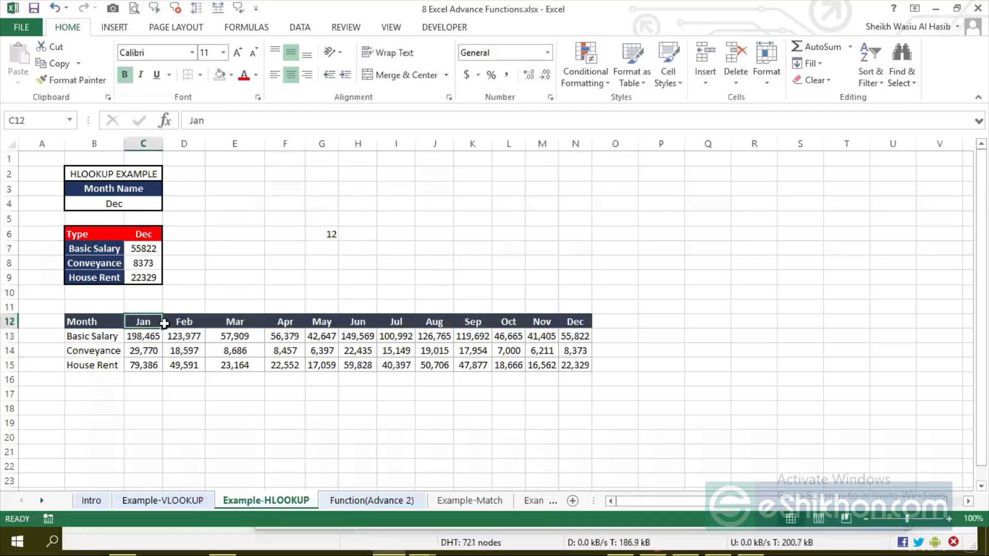
pyautogui.moveTo(164, 323); pyautogui.dragTo(571, 322)
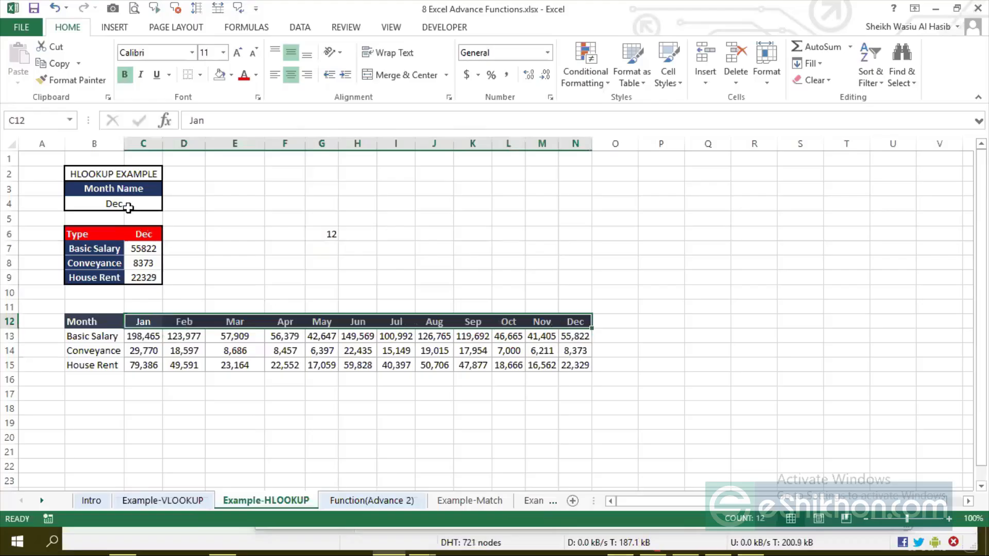
# Add the label Col in G5 above the month position and centre the contents of G5:G6
pyautogui.click(337, 224)
pyautogui.write('Col')
pyautogui.press('Return')
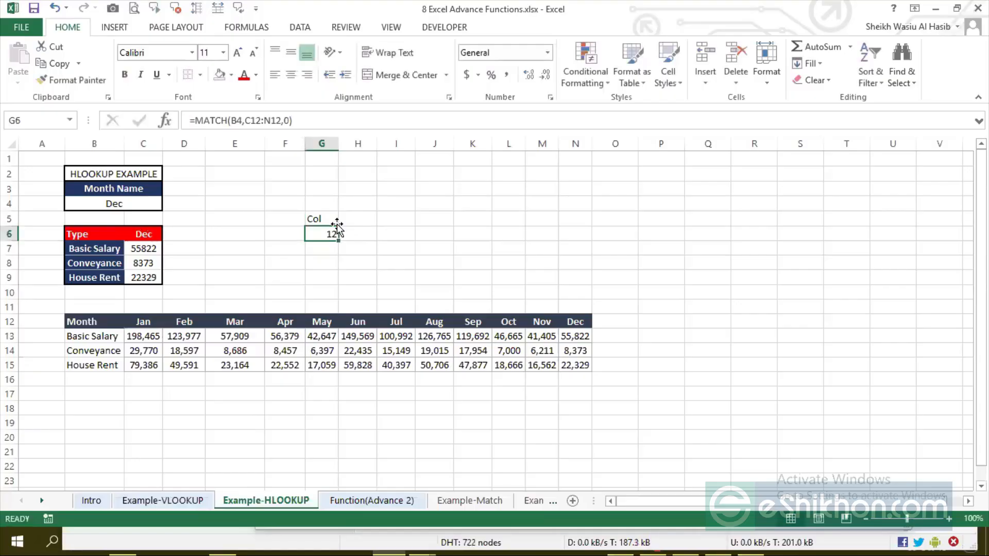
pyautogui.moveTo(332, 221); pyautogui.dragTo(332, 234)
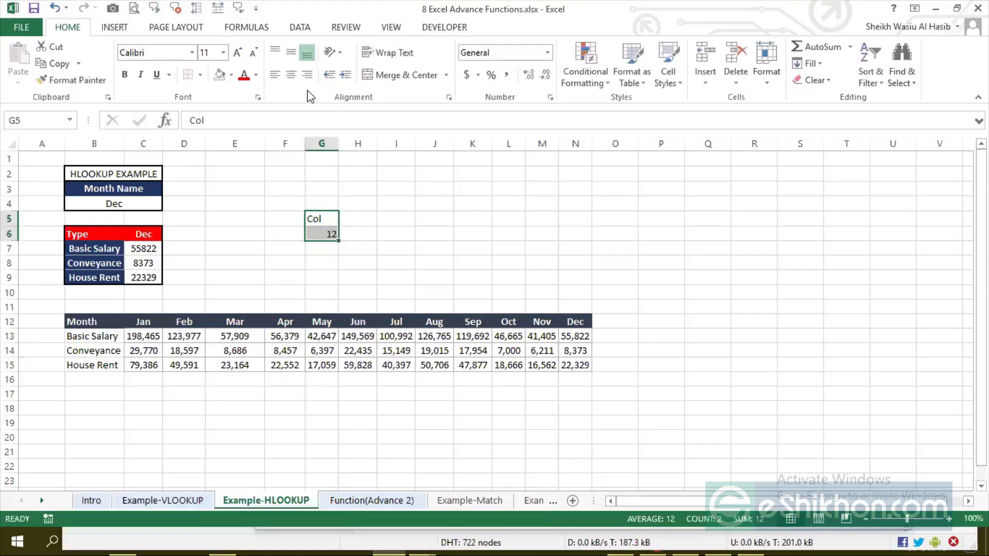
pyautogui.click(290, 75)
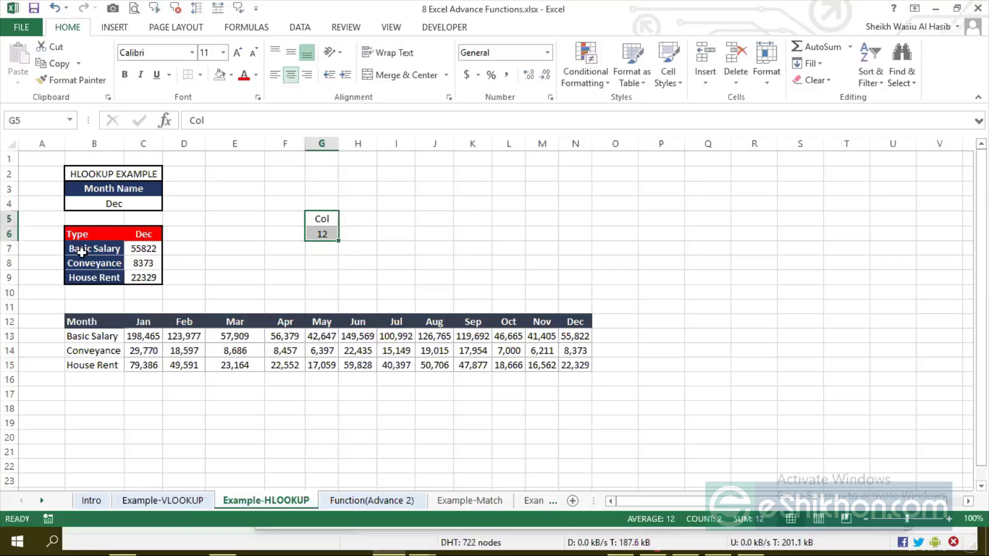
# Enter =MATCH(B8,B12:B15,0) in H6 to find Conveyance's exact position among the row labels, and check it against B12:B15
pyautogui.moveTo(90, 355)
pyautogui.mouseDown()
pyautogui.moveTo(91, 375)
pyautogui.moveTo(91, 367)
pyautogui.mouseUp()
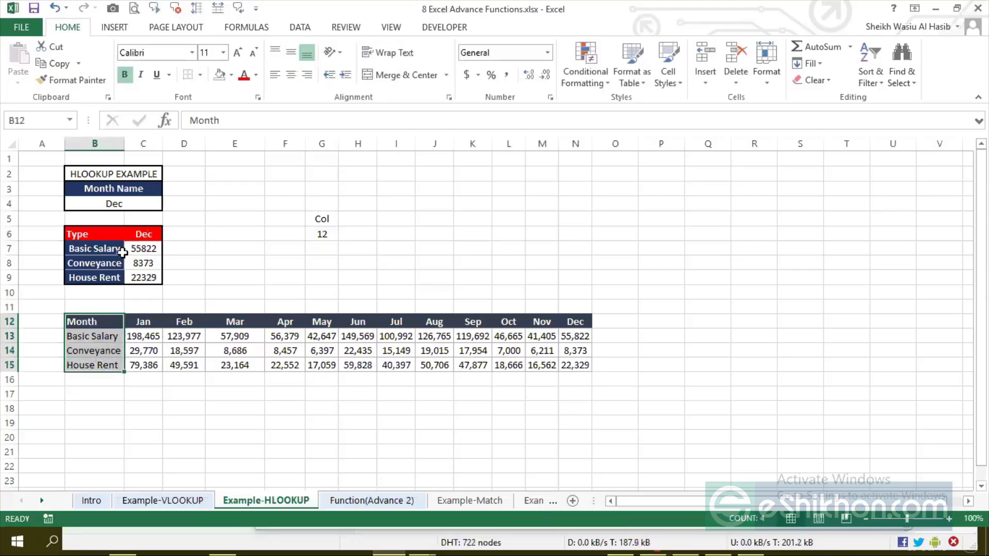
pyautogui.click(357, 230)
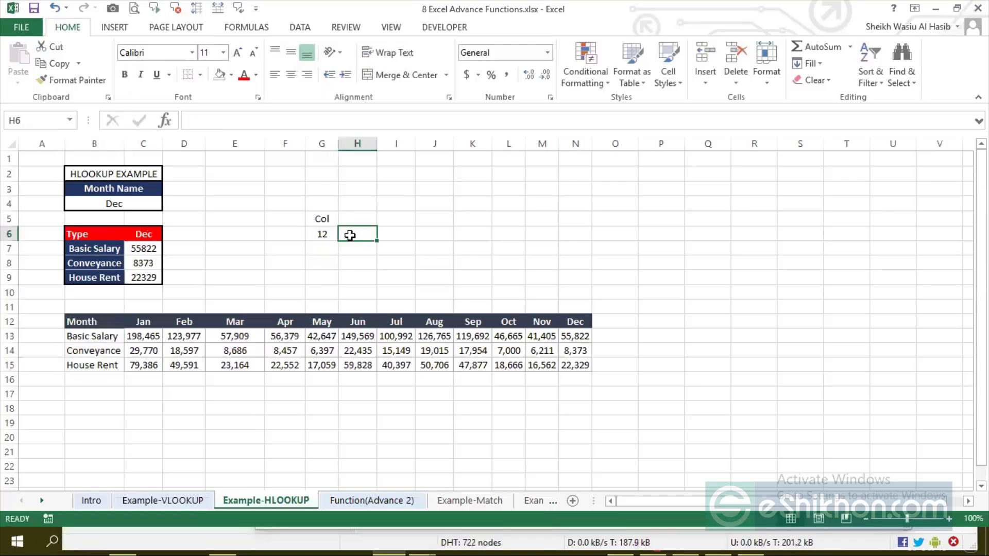
pyautogui.write('=mat')
pyautogui.press('Tab')
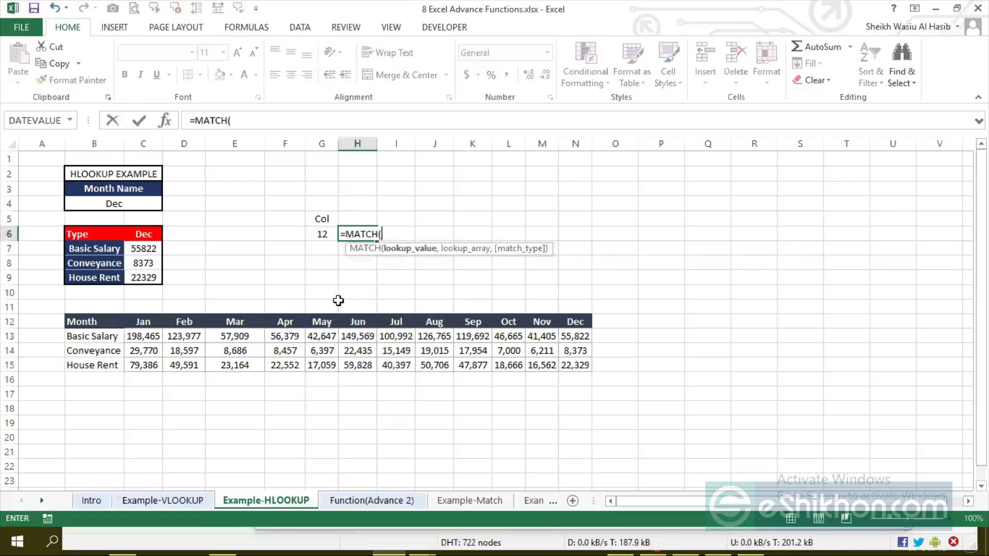
pyautogui.click(101, 263)
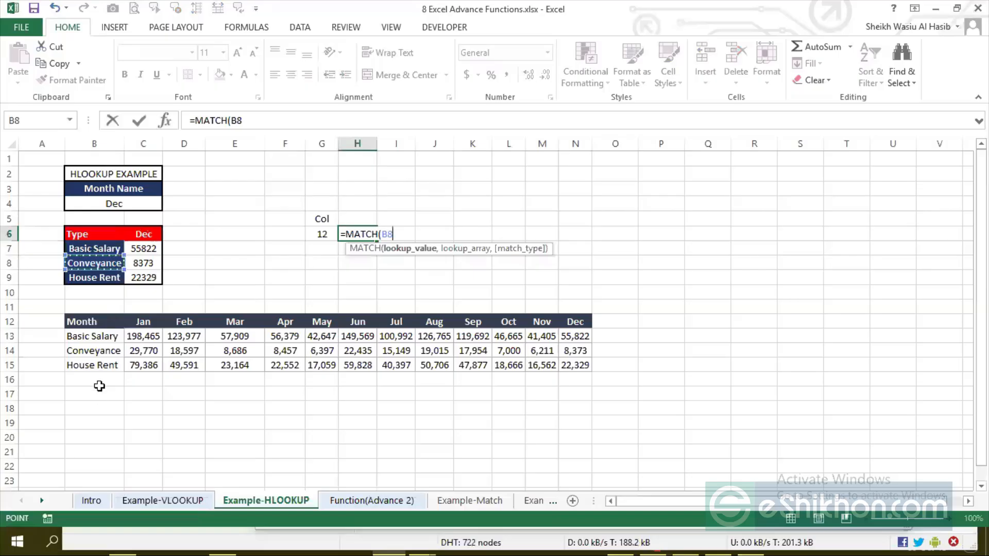
pyautogui.write(',')
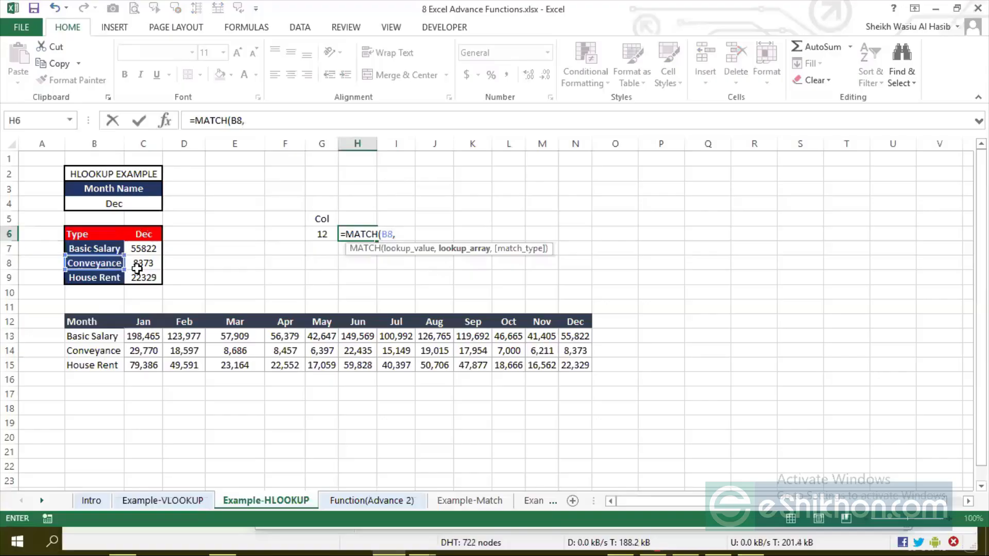
pyautogui.doubleClick(387, 233)
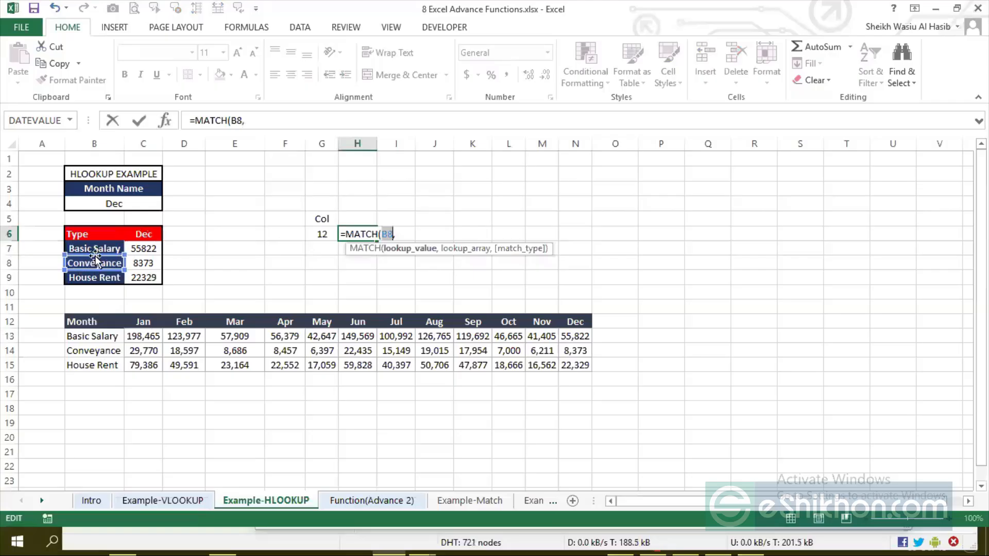
pyautogui.click(399, 235)
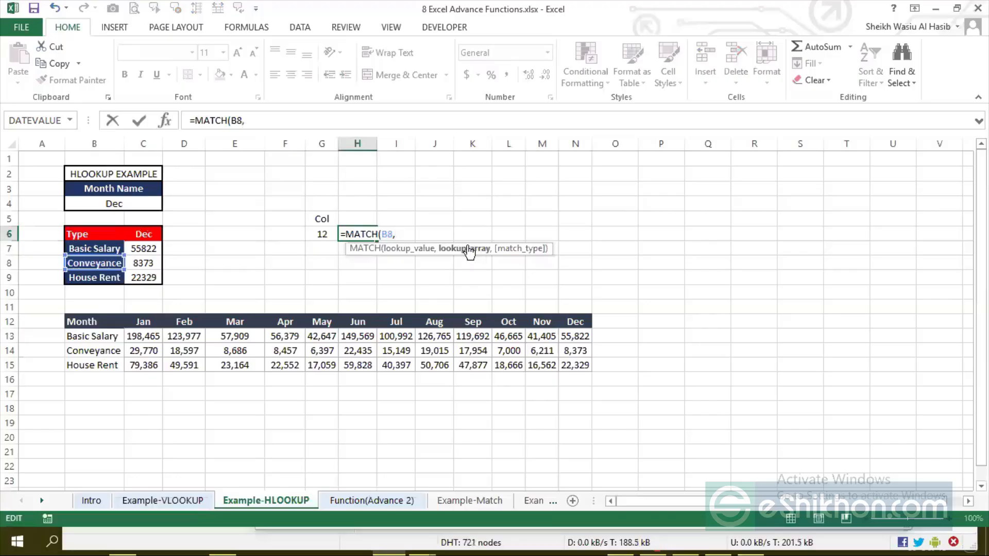
pyautogui.moveTo(90, 318); pyautogui.dragTo(87, 367)
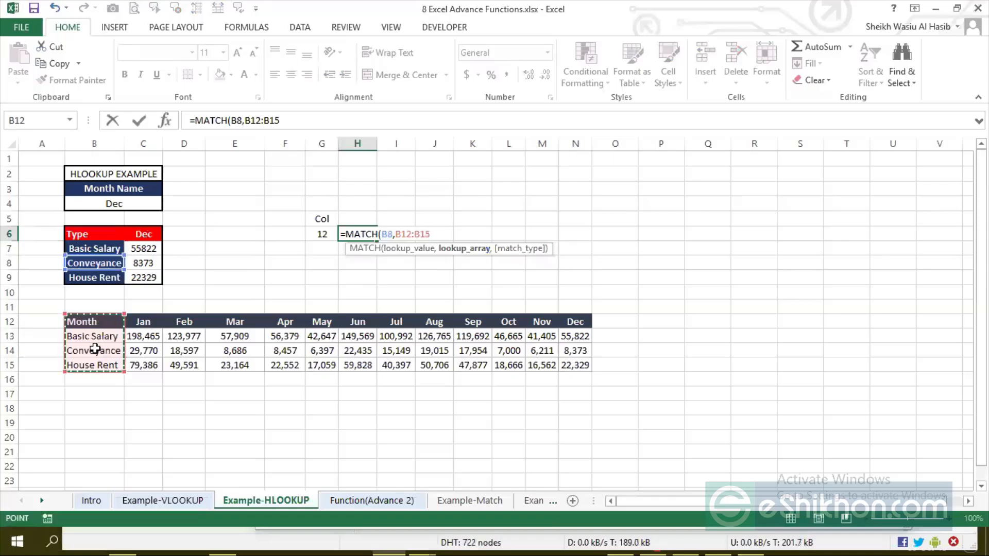
pyautogui.write(',0)')
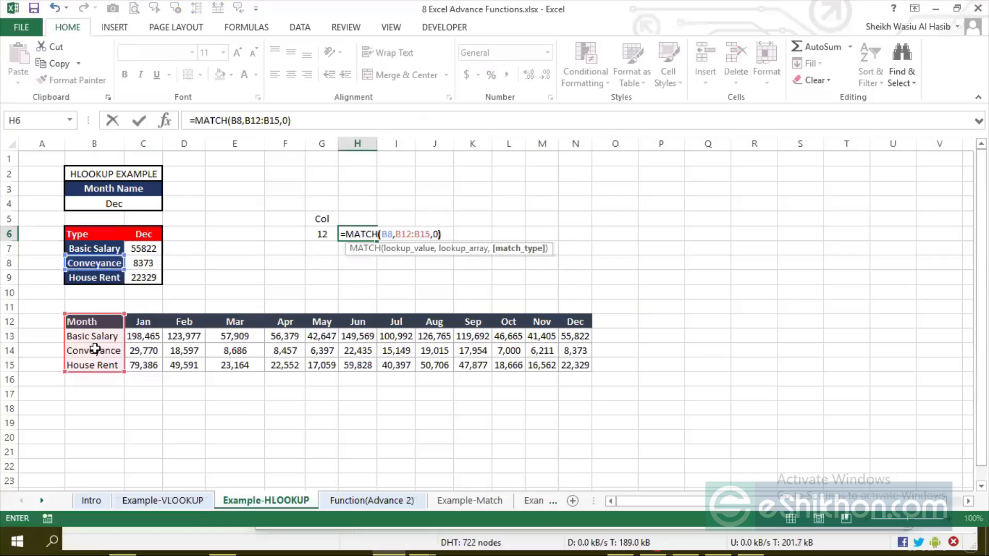
pyautogui.hotkey('ctrl', 'Return')
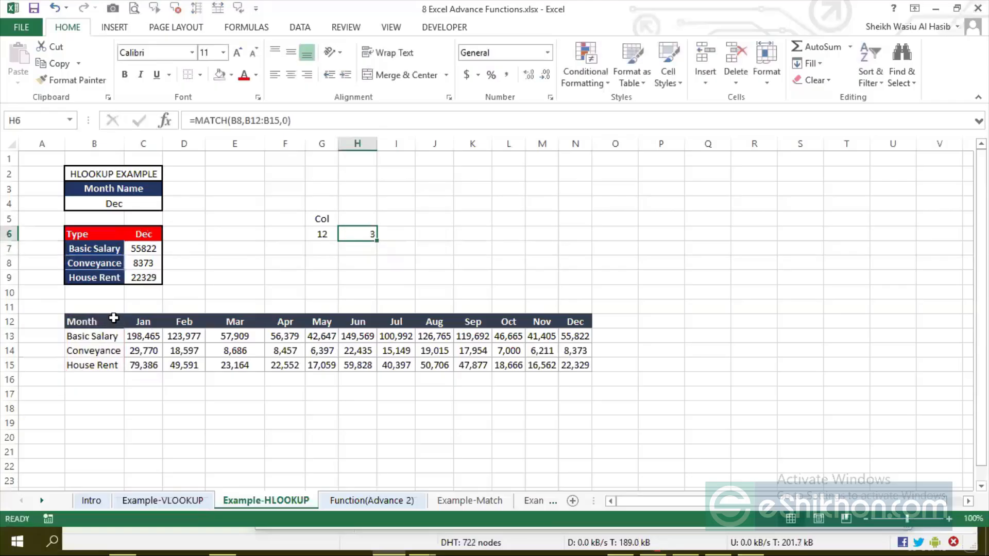
pyautogui.moveTo(114, 318); pyautogui.dragTo(114, 362)
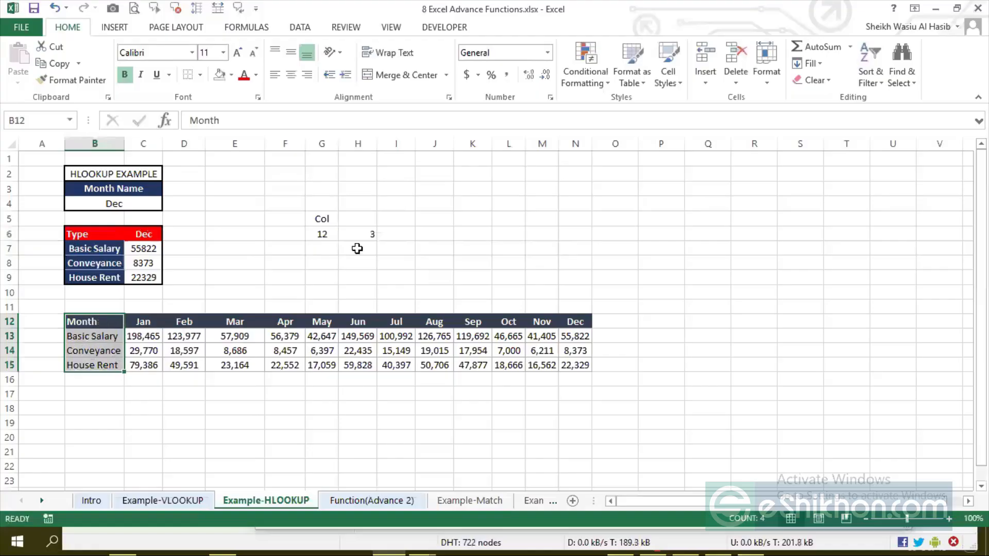
# Add the label Row in H5 above the Conveyance position and centre the contents of G5:H6
pyautogui.click(368, 231)
pyautogui.click(367, 221)
pyautogui.write('Row')
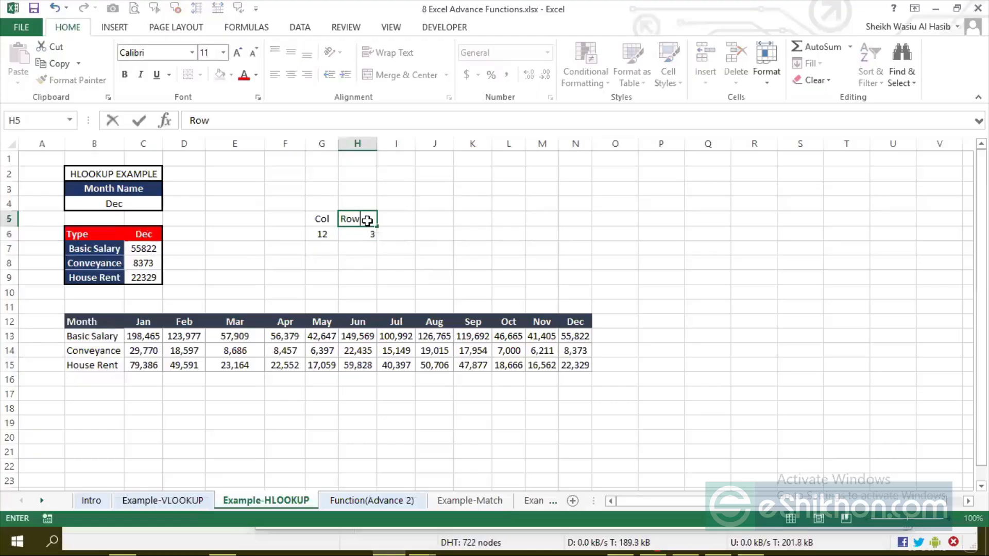
pyautogui.press('Return')
pyautogui.moveTo(329, 227); pyautogui.dragTo(369, 235)
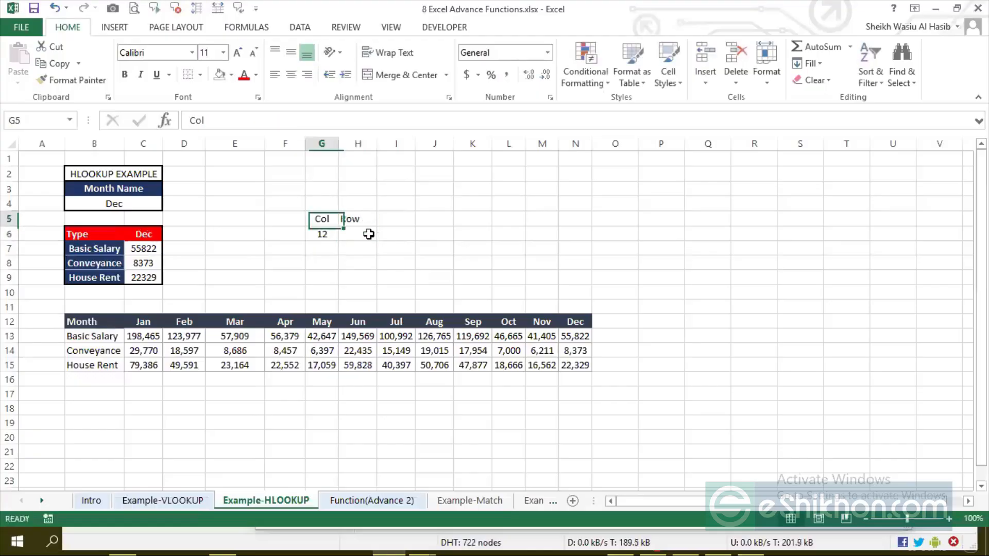
pyautogui.click(291, 75)
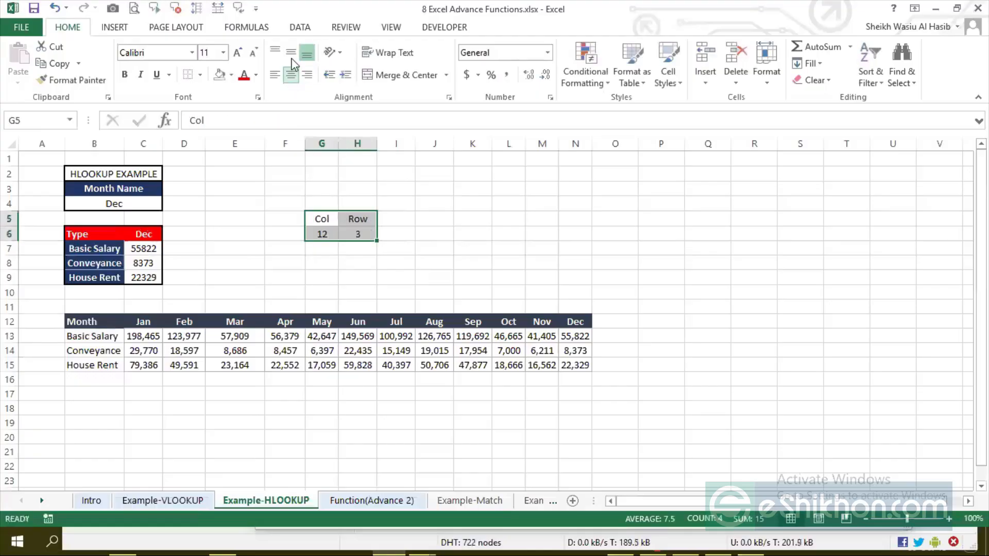
# Middle-align the contents of G5:H6 vertically
pyautogui.click(293, 52)
pyautogui.click(430, 232)
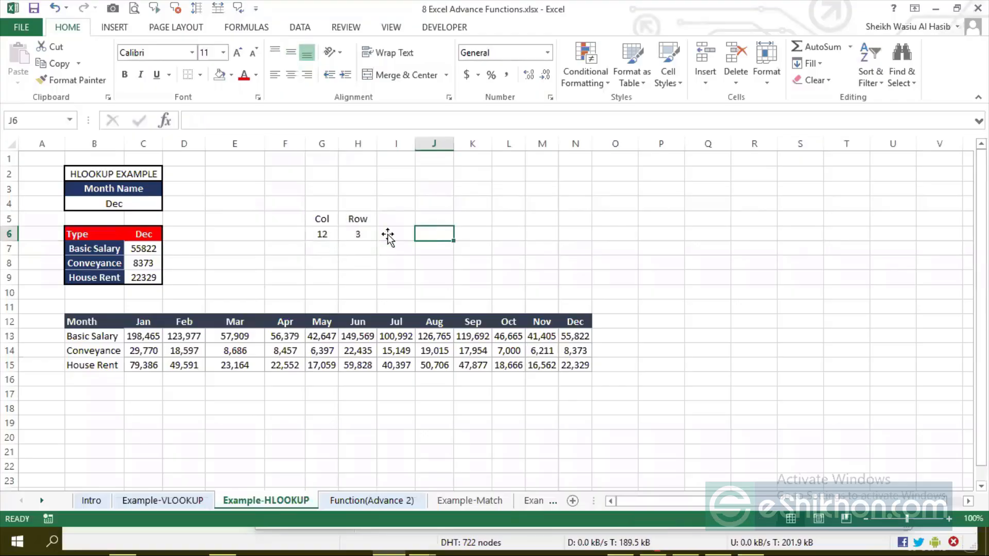
# Compare the row index argument of the HLOOKUP in C7 with the MATCH formulas in H6 and G6
pyautogui.click(127, 253)
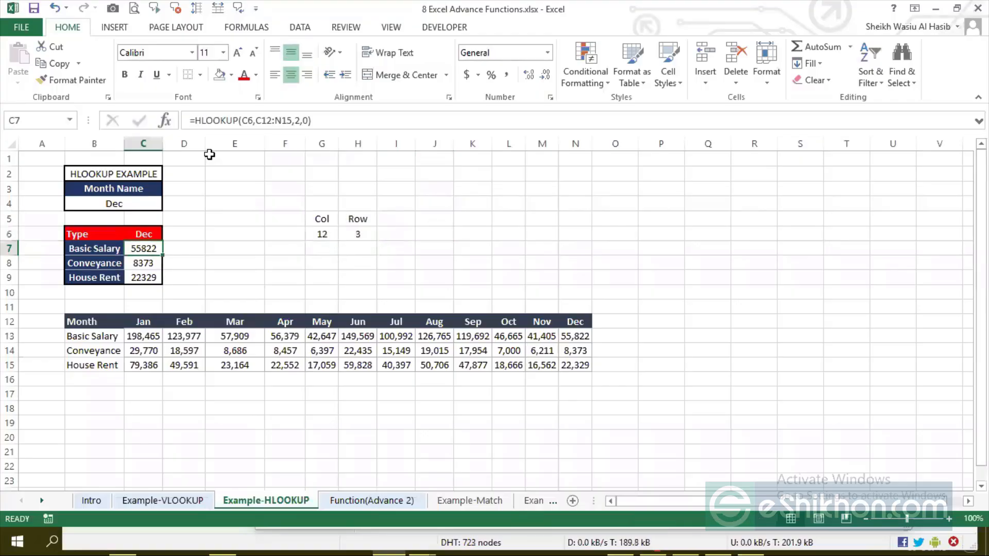
pyautogui.click(298, 121)
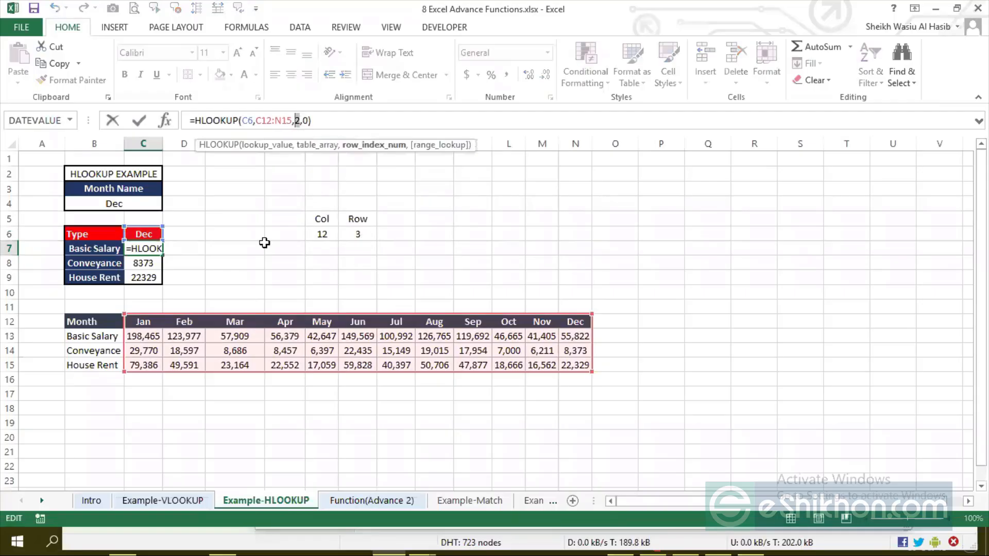
pyautogui.press('Return')
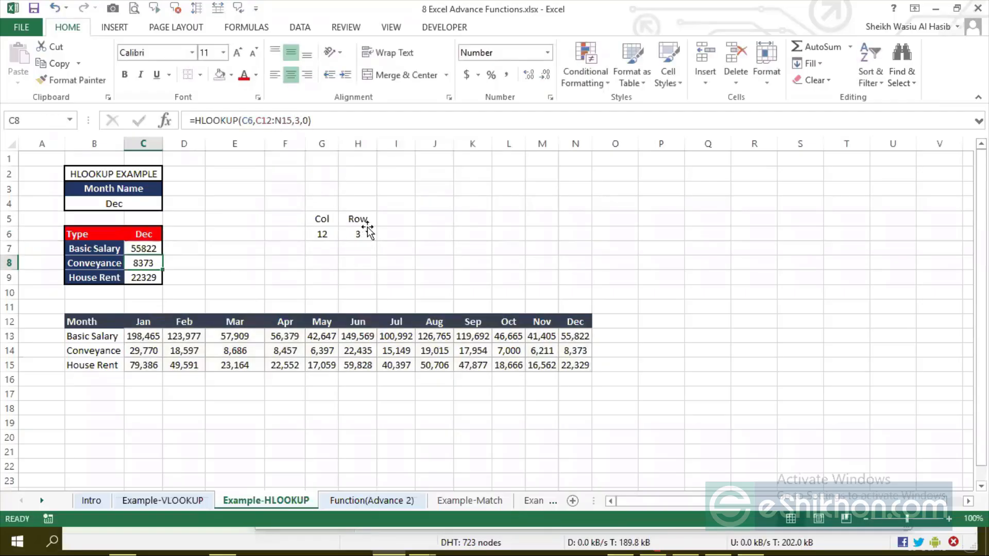
pyautogui.click(359, 232)
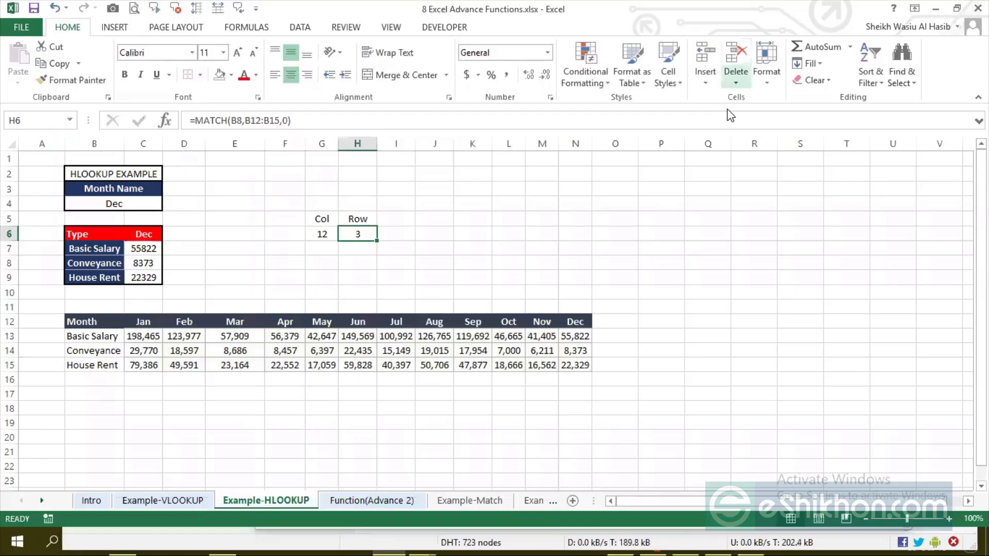
pyautogui.click(144, 251)
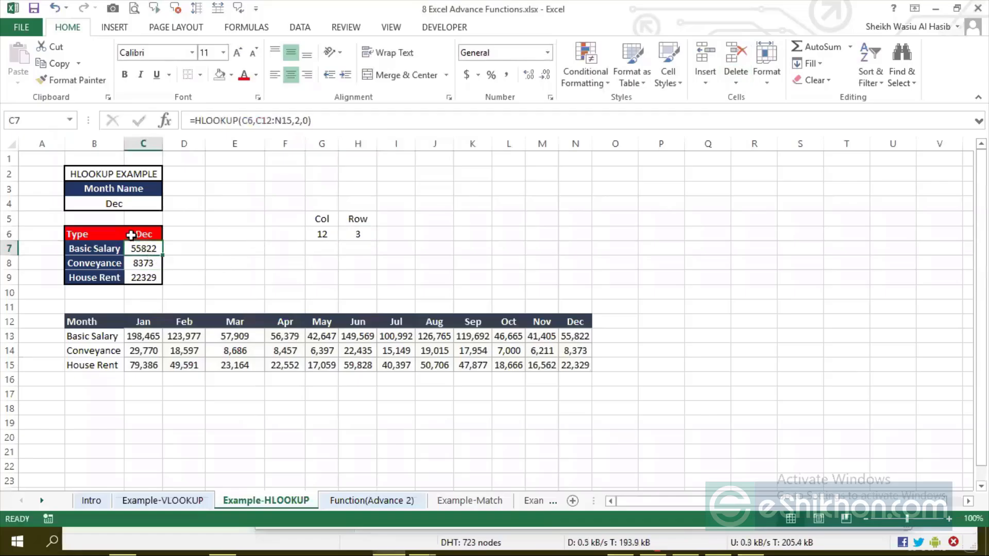
pyautogui.click(337, 235)
pyautogui.click(356, 232)
pyautogui.click(327, 233)
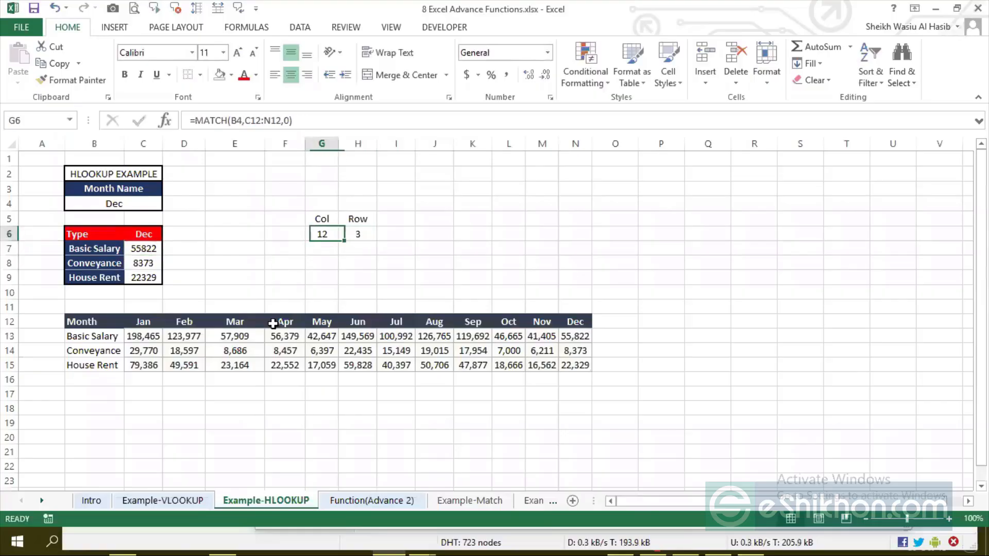
# Examine the month headers in C12:N12 and the row labels in B12:B15 that the two MATCH formulas search
pyautogui.moveTo(145, 322); pyautogui.dragTo(573, 320)
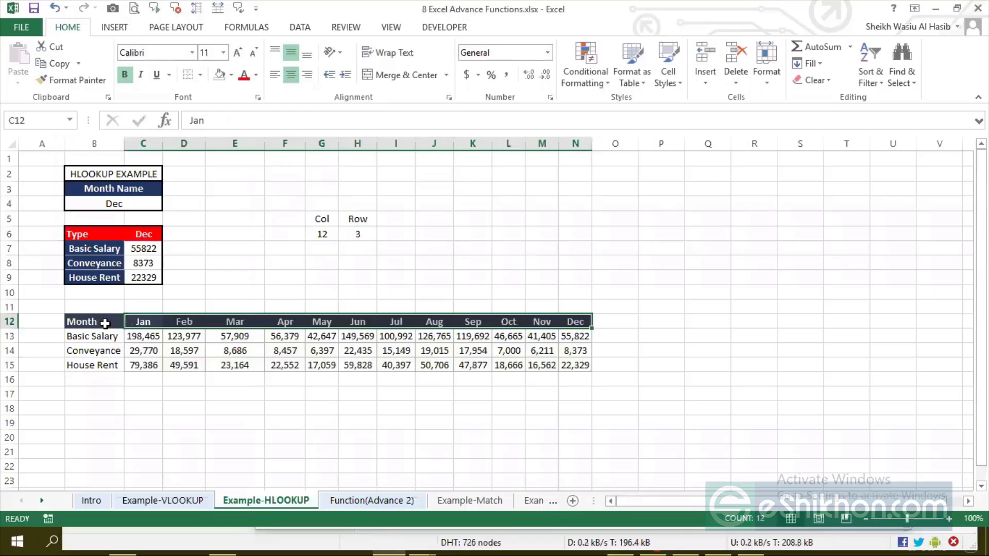
pyautogui.moveTo(105, 323); pyautogui.dragTo(105, 360)
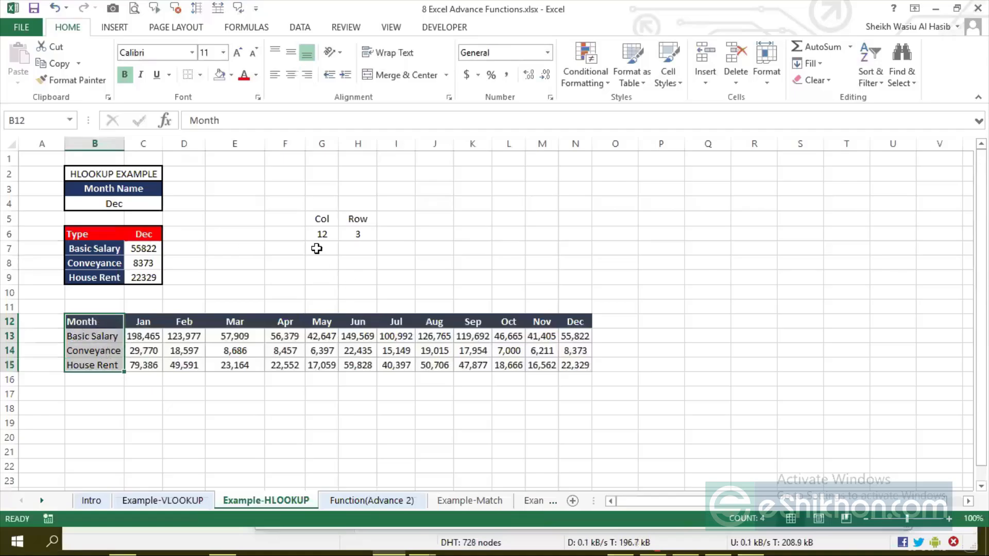
pyautogui.moveTo(95, 322); pyautogui.dragTo(98, 367)
pyautogui.click(101, 323)
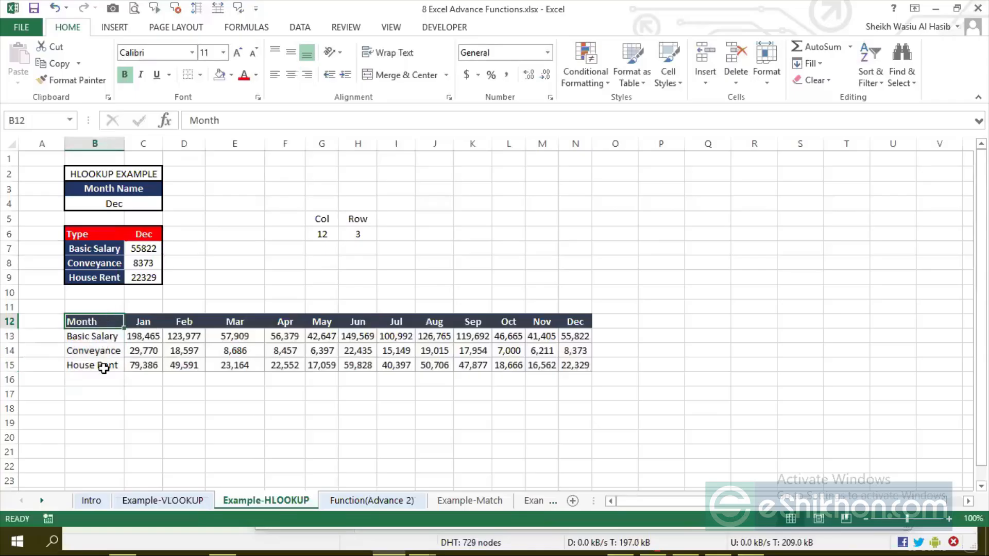
pyautogui.moveTo(104, 368); pyautogui.dragTo(105, 370)
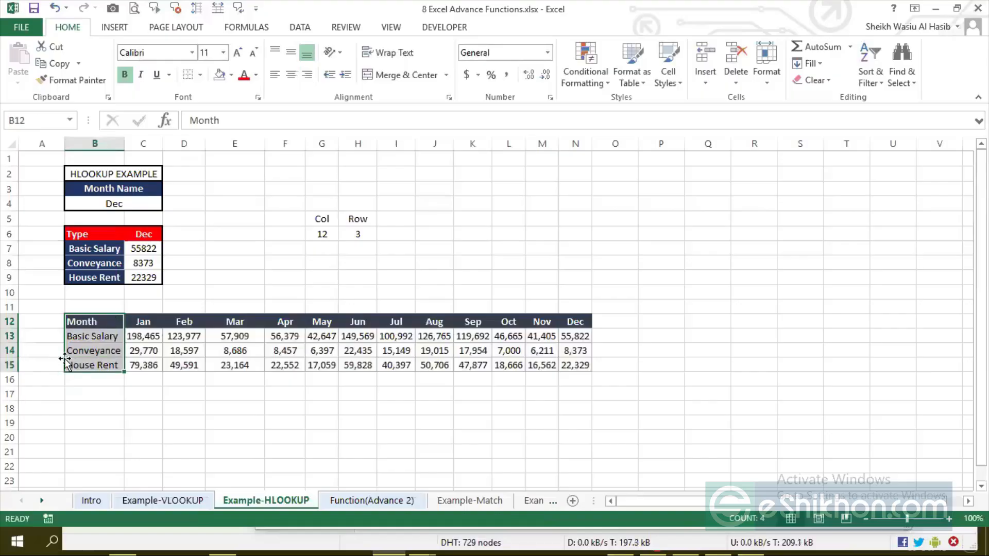
# Try replacing the row index in C7's HLOOKUP with the absolute reference $G$6
pyautogui.click(136, 250)
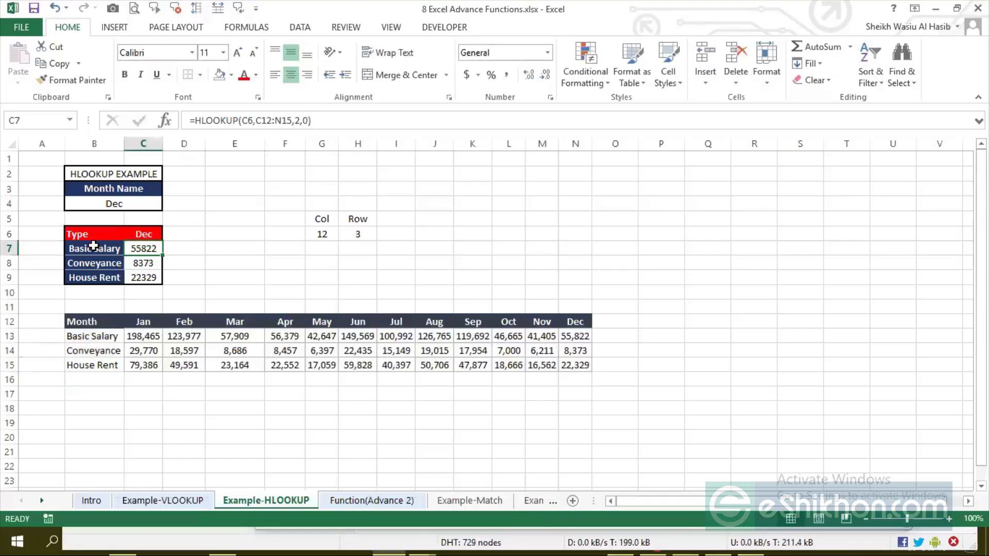
pyautogui.click(247, 121)
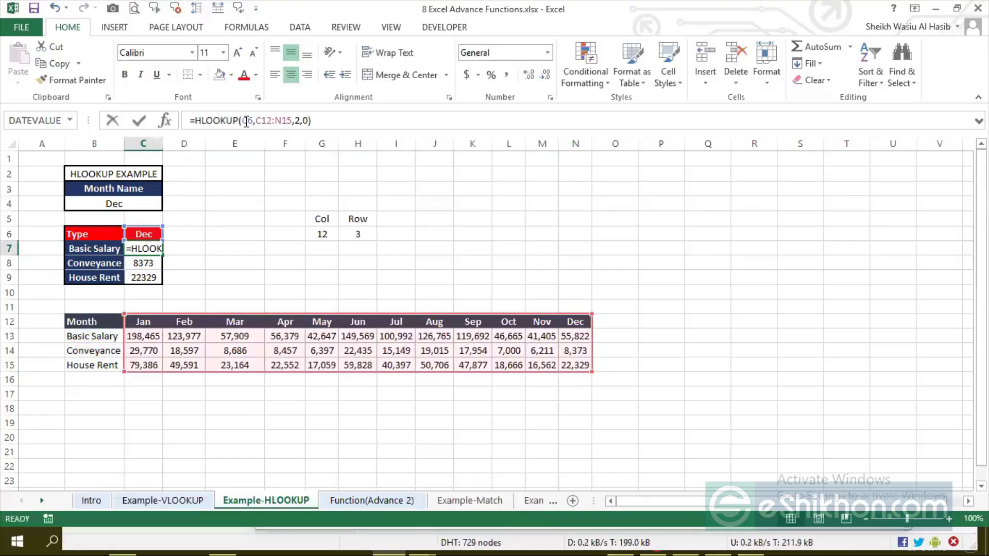
pyautogui.click(300, 122)
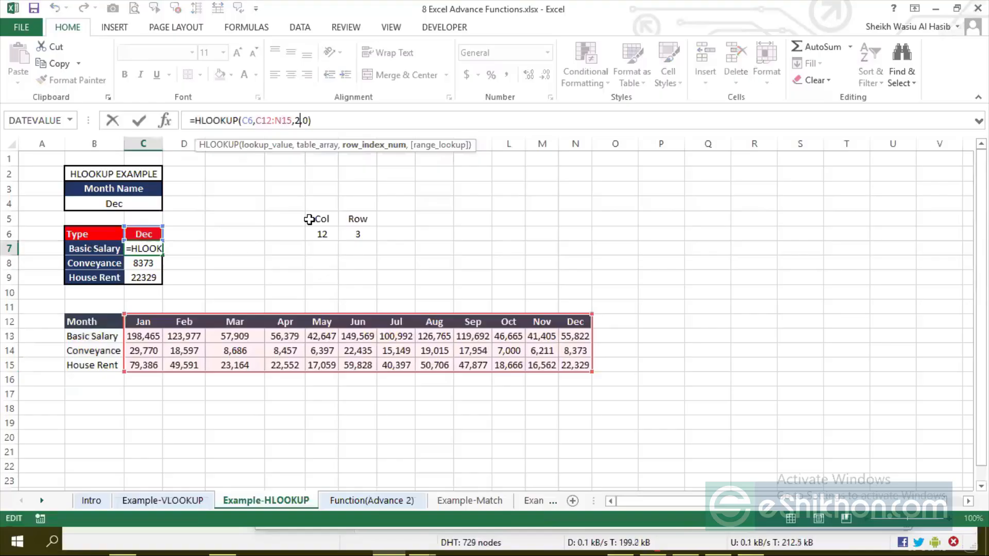
pyautogui.press('BackSpace')
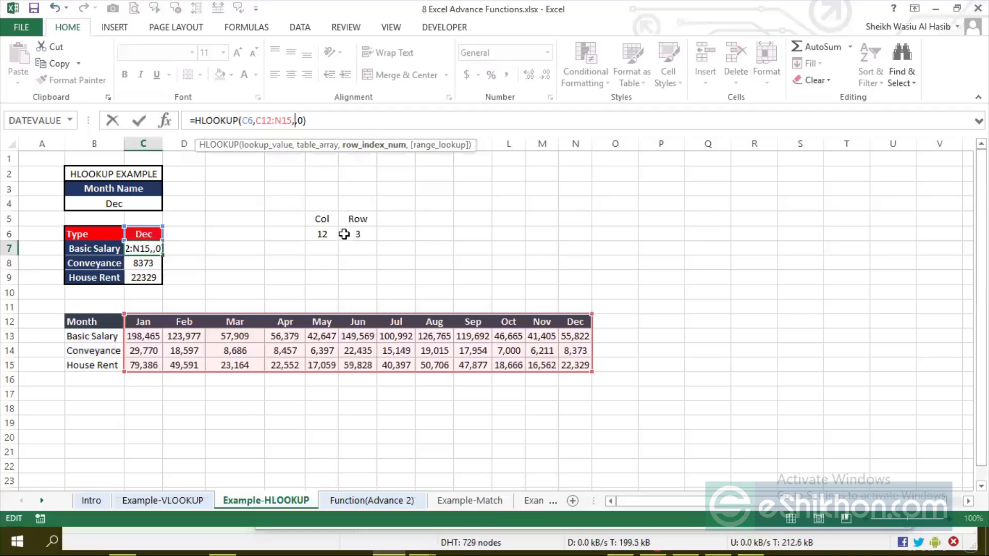
pyautogui.click(322, 234)
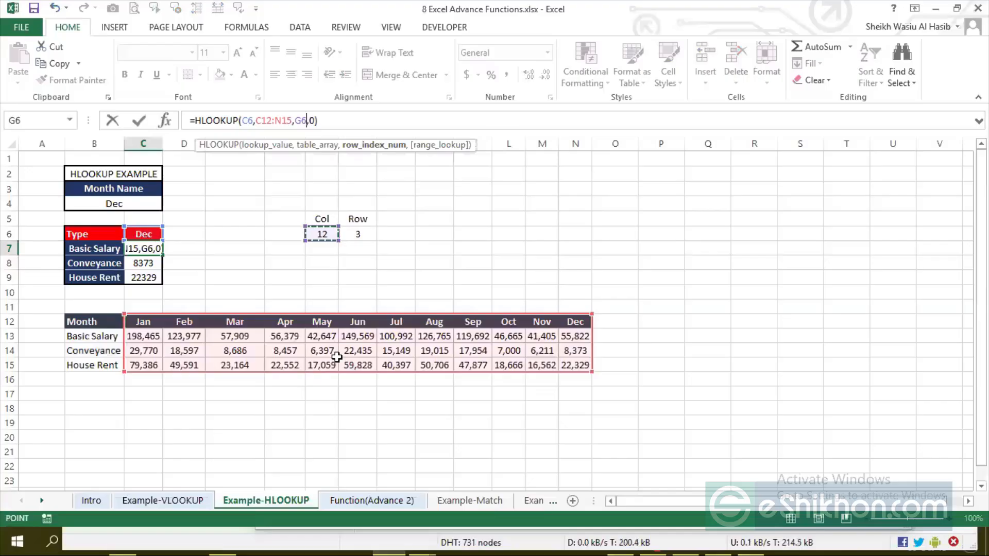
pyautogui.press('F4')
pyautogui.press('Return')
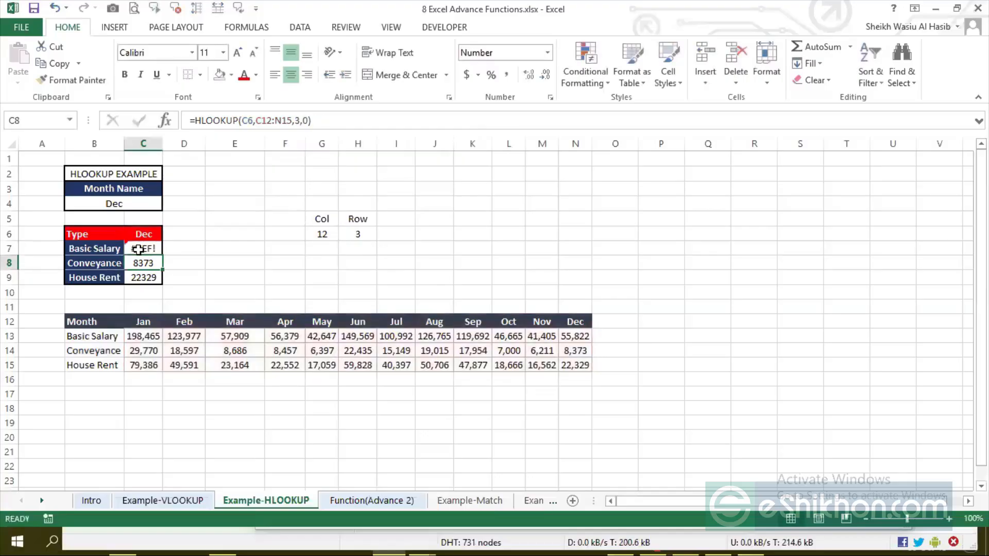
# Check the Basic Salary formula in C7 and try the relative reference G6 as its row index
pyautogui.click(138, 250)
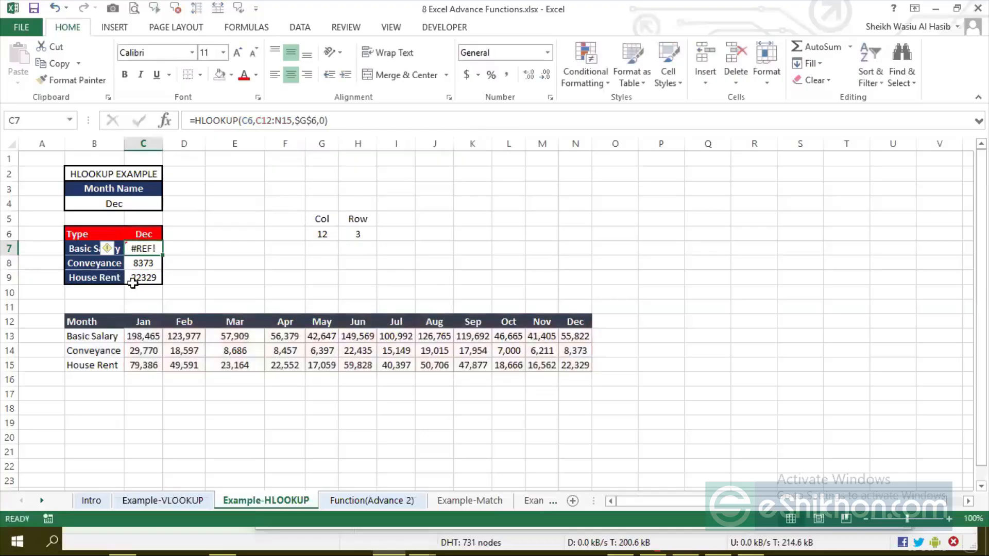
pyautogui.click(145, 274)
pyautogui.click(150, 246)
pyautogui.click(310, 120)
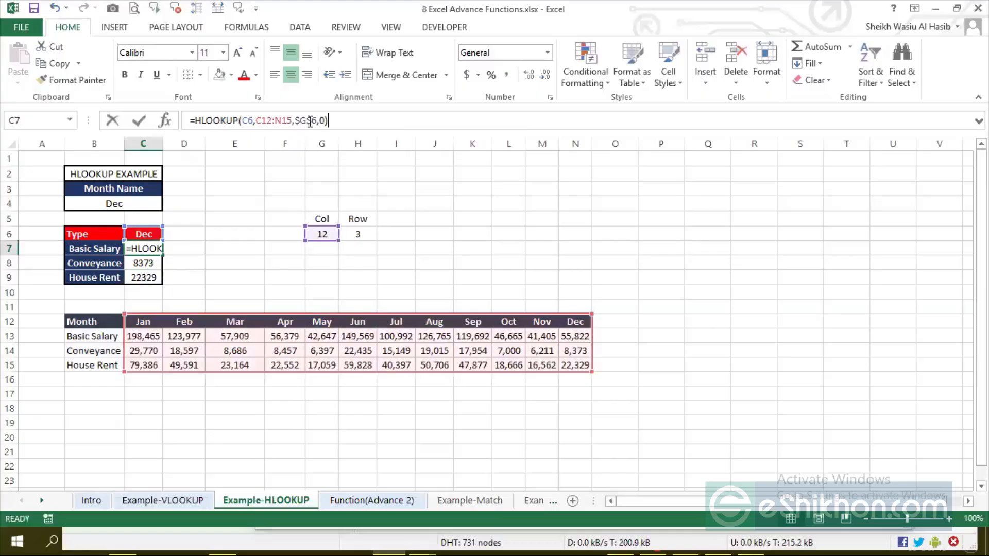
pyautogui.press('Escape')
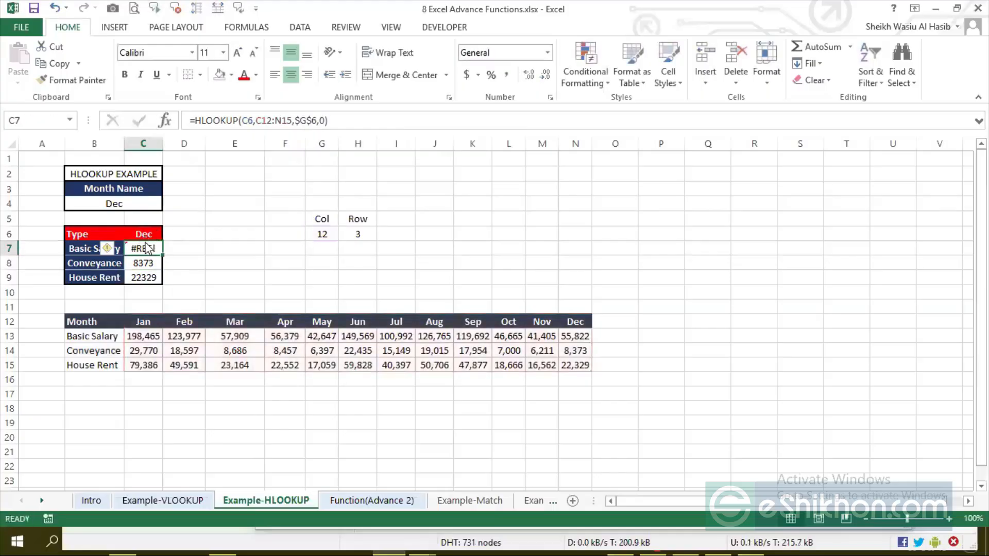
pyautogui.moveTo(317, 121); pyautogui.dragTo(295, 120)
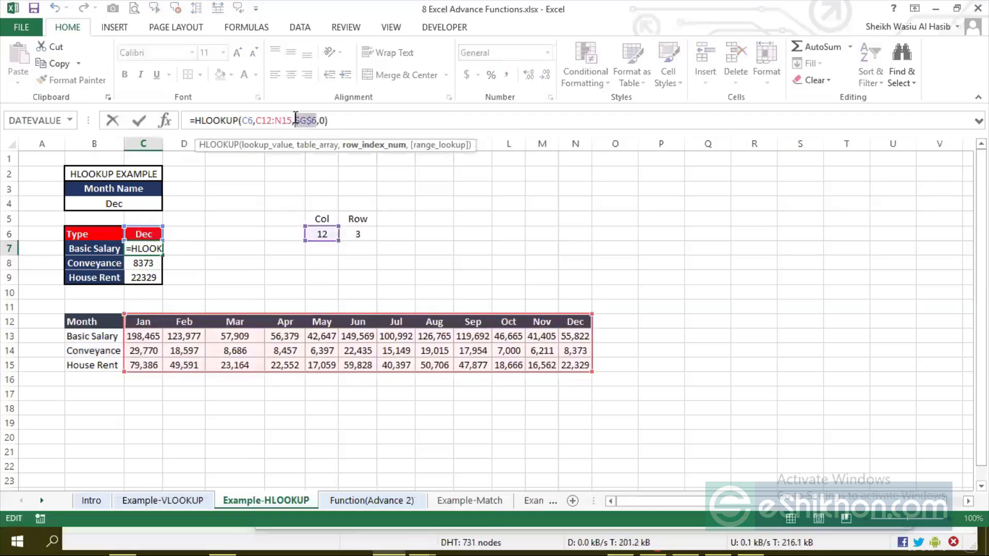
pyautogui.press('BackSpace')
pyautogui.click(321, 235)
pyautogui.press('Return')
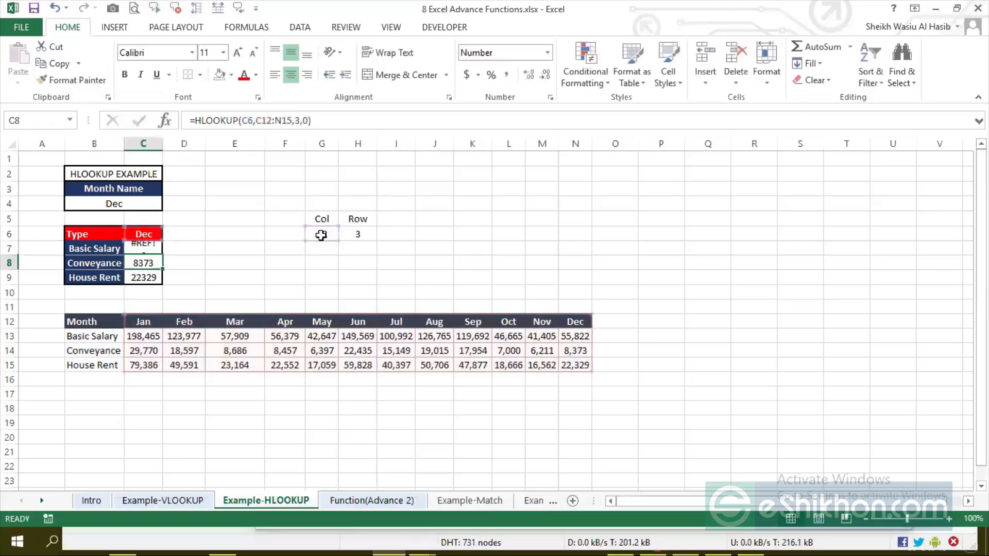
pyautogui.press('Up')
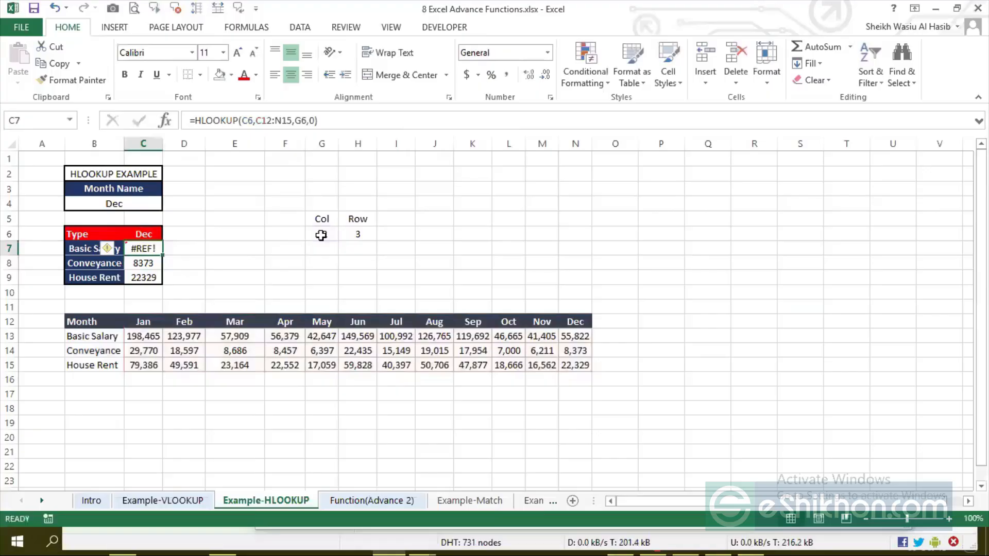
# Undo both row index edits in C7 and review the row index argument of its HLOOKUP
pyautogui.hotkey('ctrl', 'z')
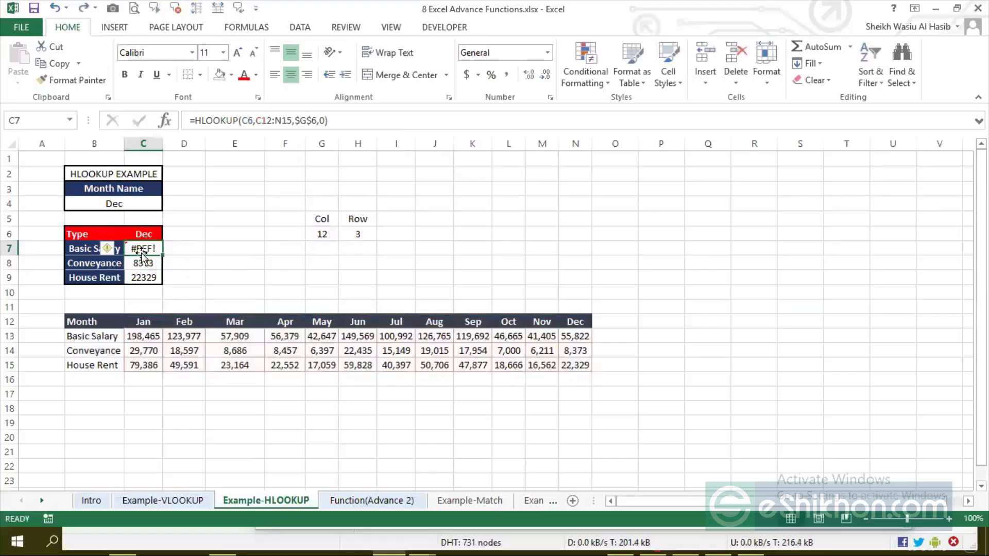
pyautogui.hotkey('ctrl', 'z')
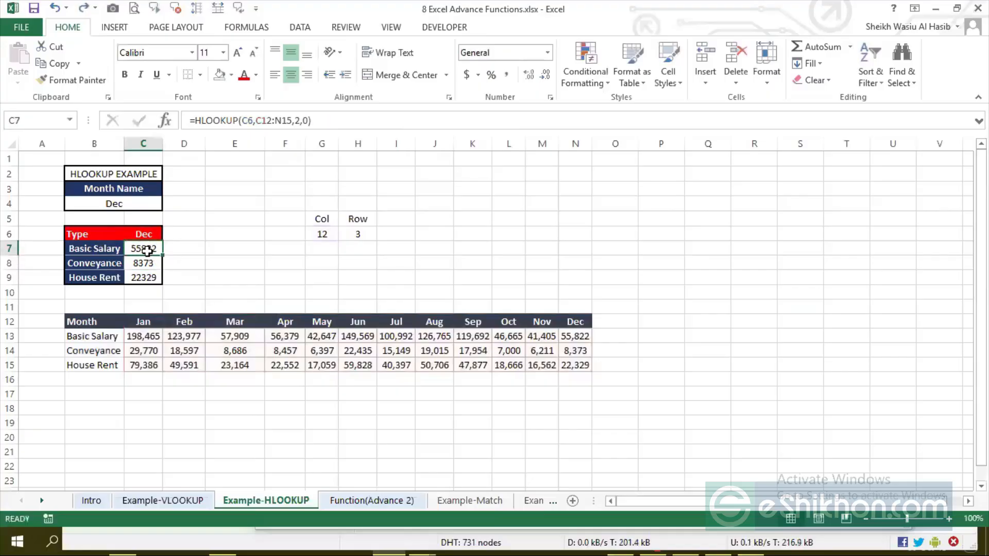
pyautogui.click(299, 122)
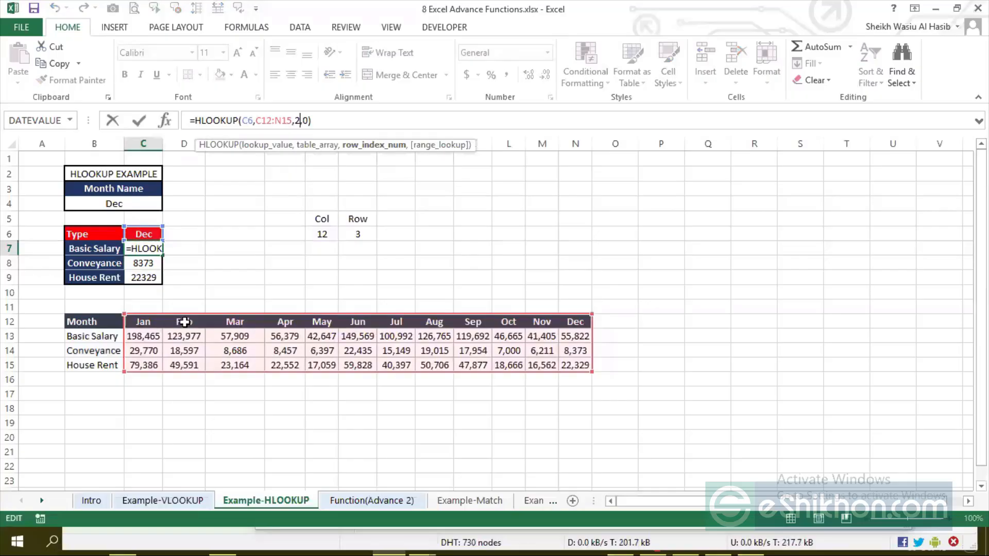
pyautogui.hotkey('ctrl', 'Return')
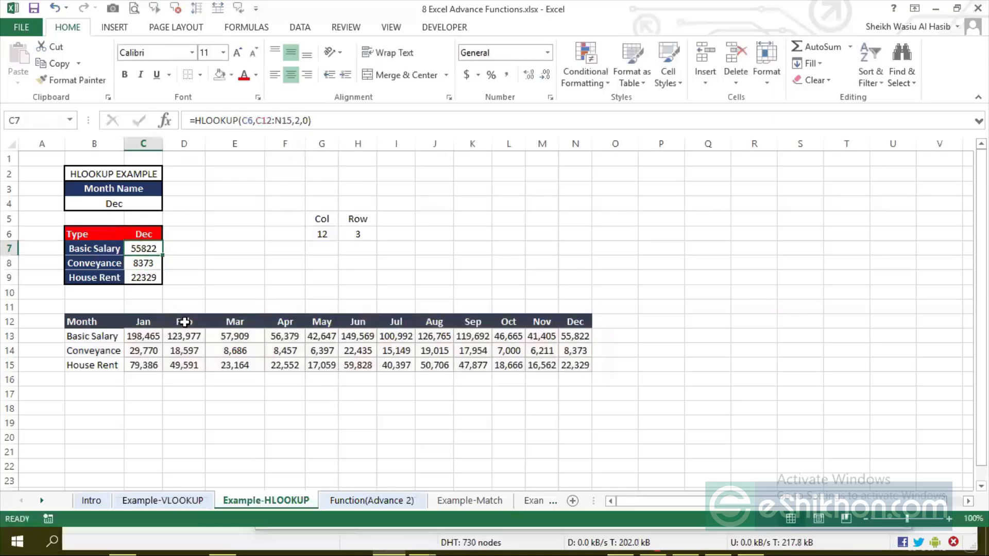
# Replace the row index in C7's formula with the row position cell, giving =HLOOKUP(C6,C12:N15,H6,0)
pyautogui.click(256, 126)
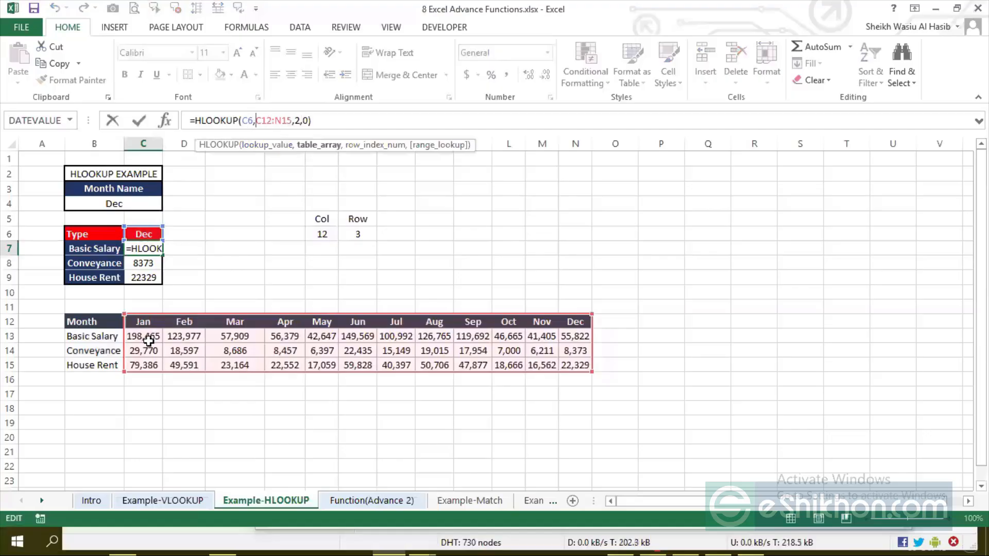
pyautogui.click(300, 121)
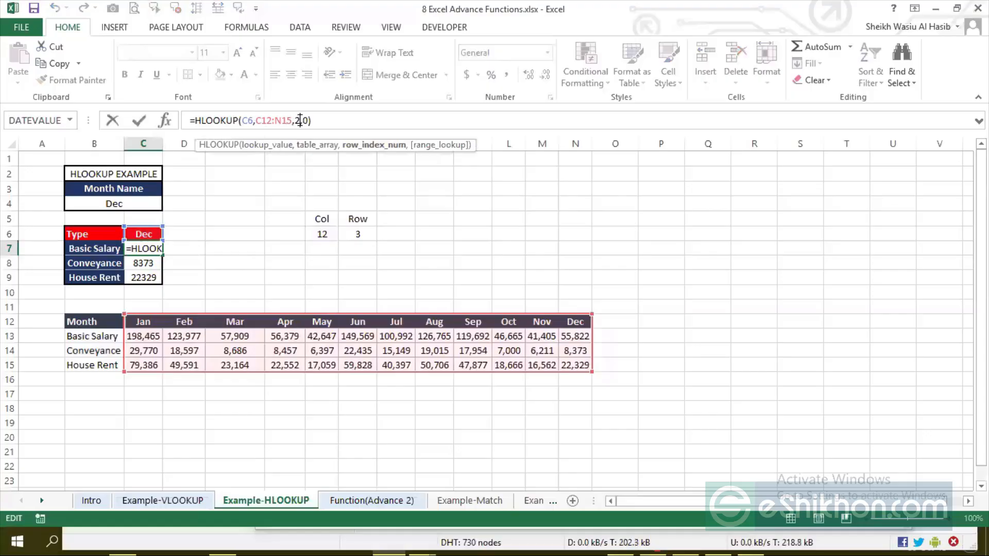
pyautogui.press('BackSpace')
pyautogui.click(352, 234)
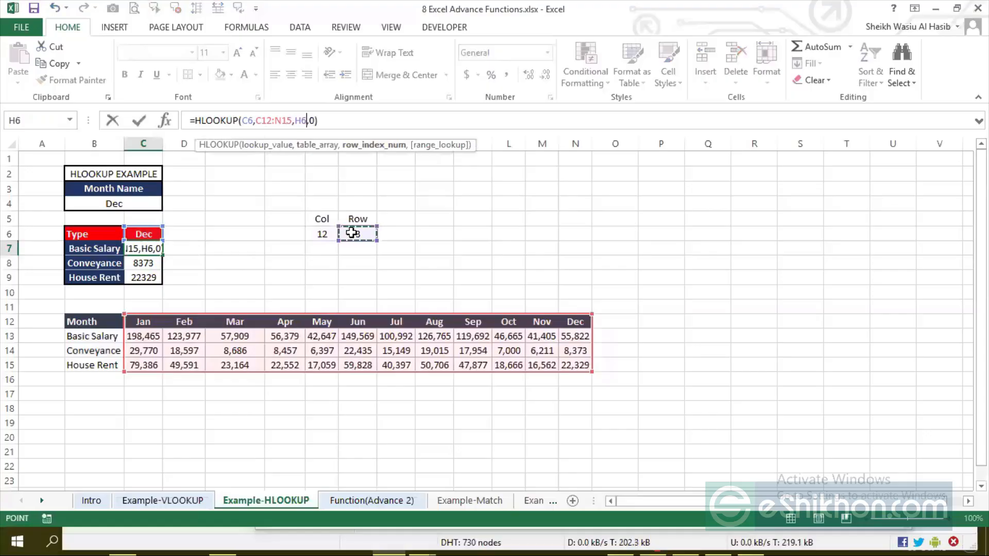
pyautogui.press('Return')
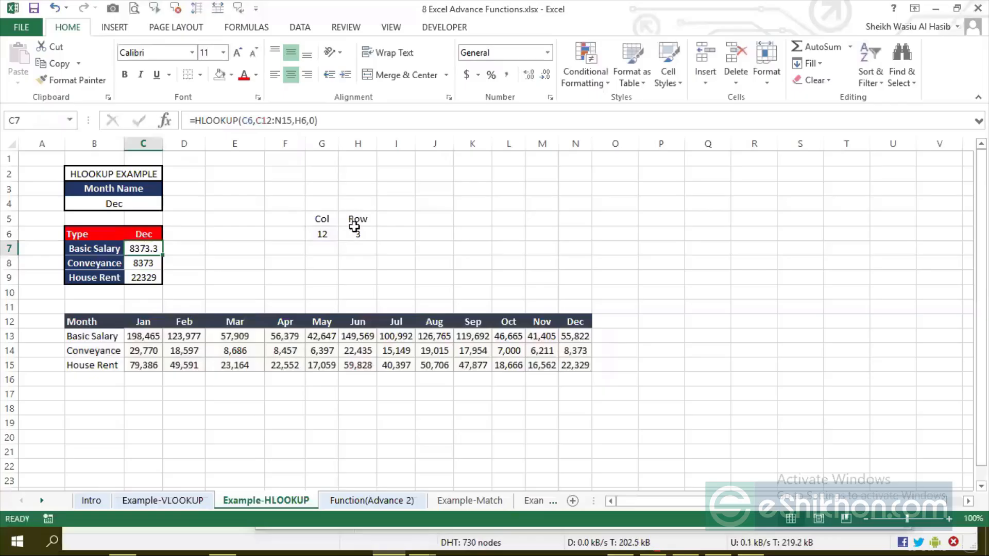
# Inspect the lookup value and lookup range of the MATCH formula in H6, leaving the formula as it is
pyautogui.click(350, 231)
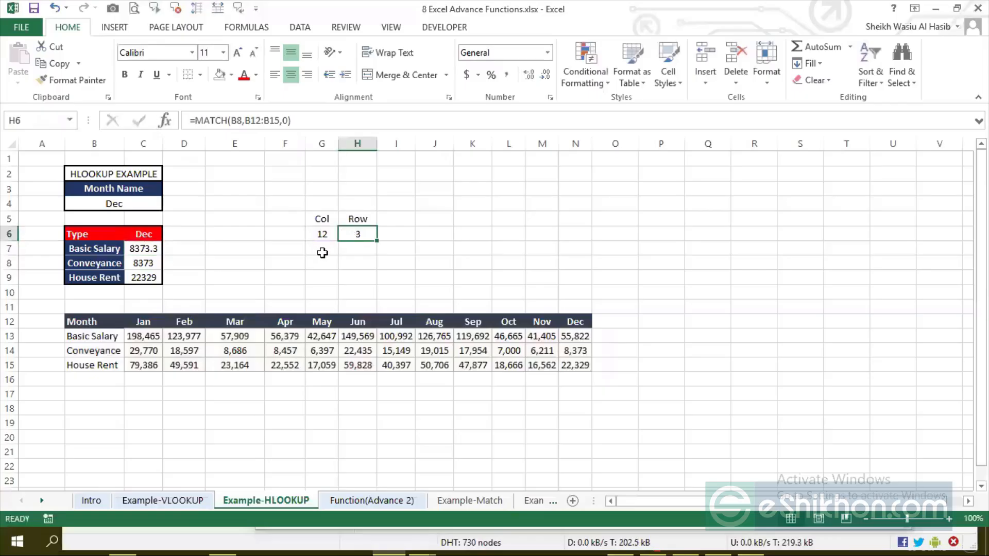
pyautogui.click(257, 121)
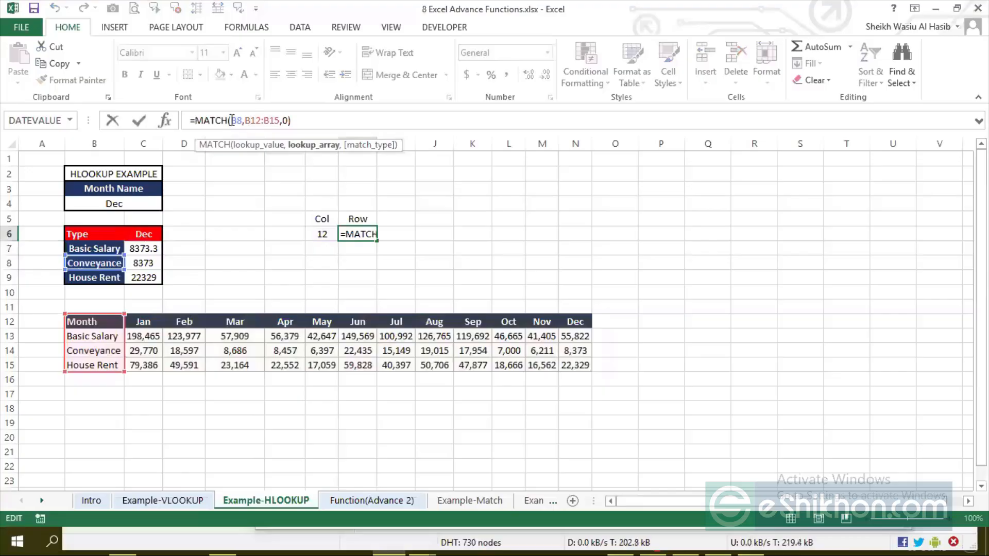
pyautogui.doubleClick(236, 120)
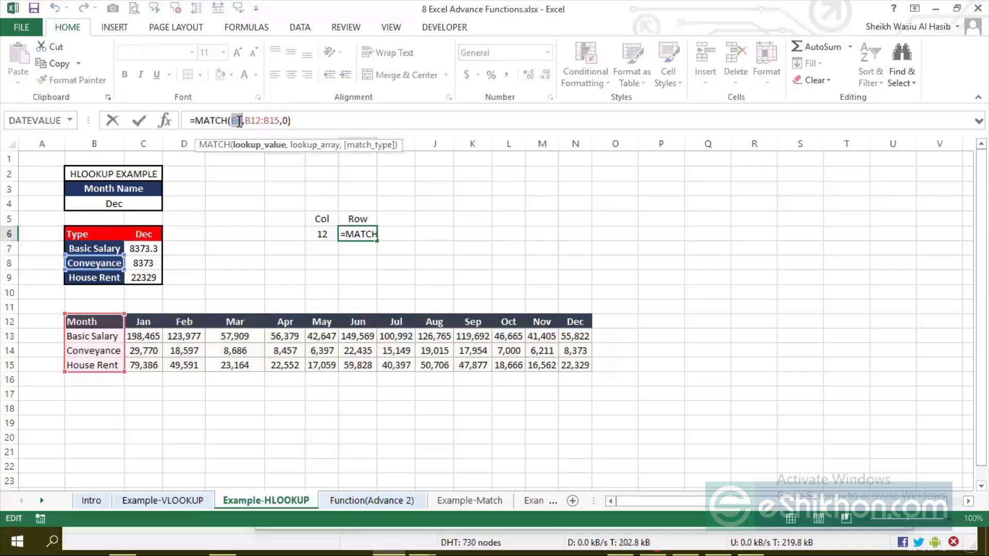
pyautogui.press('Return')
pyautogui.press('Up')
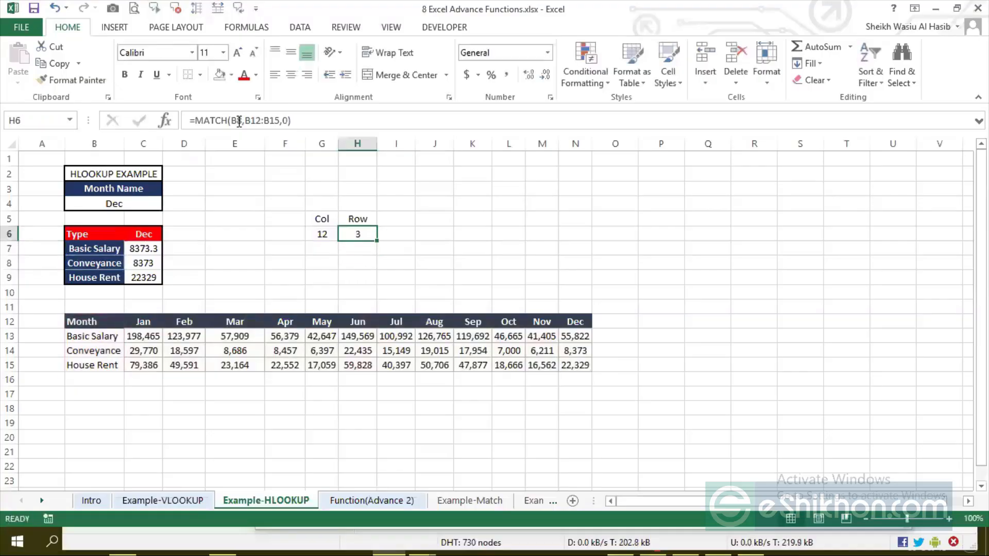
# Clear the Col and Row headings and their MATCH formulas from G5:H6
pyautogui.press('Up')
pyautogui.press('Left')
pyautogui.hotkey('shift', 'Right')
pyautogui.hotkey('shift', 'Down')
pyautogui.press('Delete')
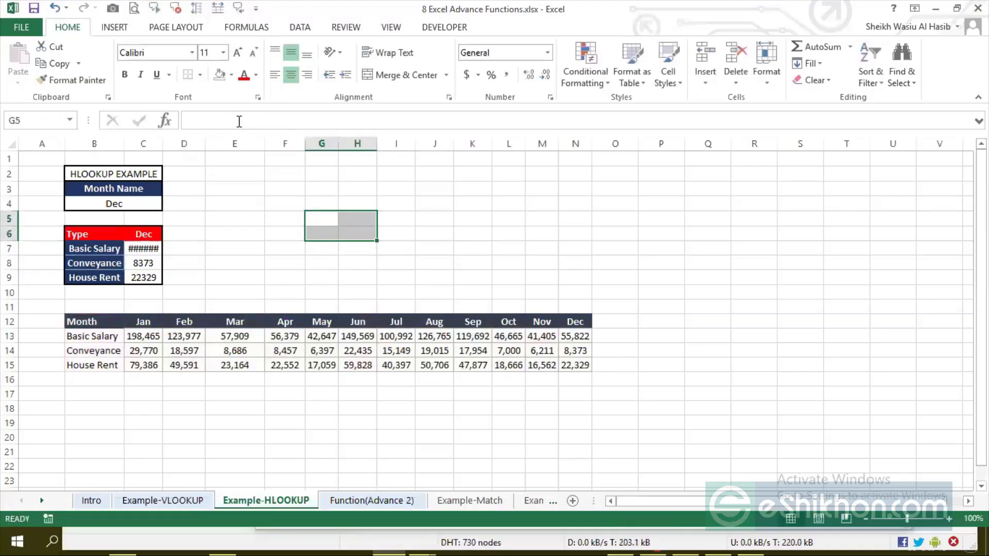
# Undo the clearing of G5:H6 and the row index change in C7's HLOOKUP formula
pyautogui.click(153, 252)
pyautogui.hotkey('ctrl', 'z')
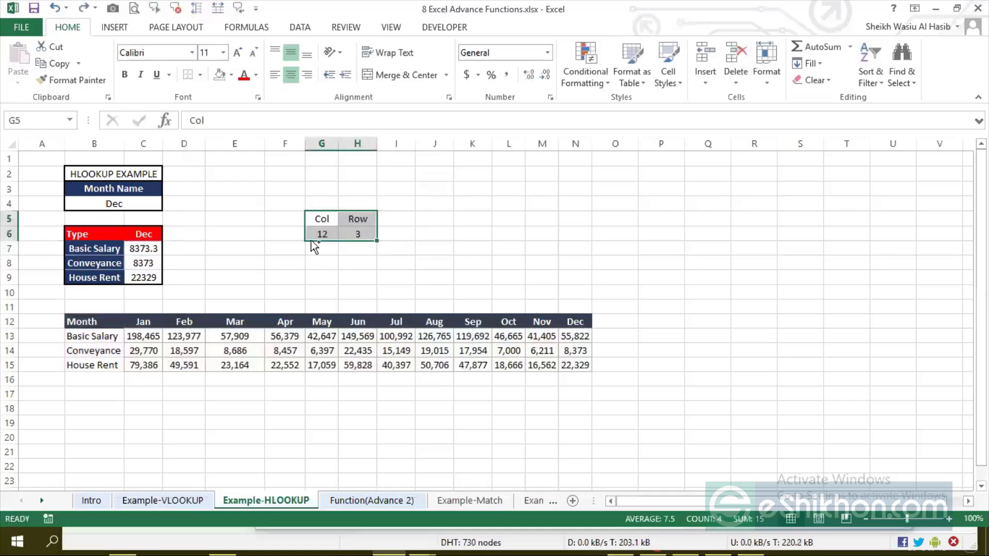
pyautogui.hotkey('ctrl', 'z')
pyautogui.hotkey('ctrl', 'z')
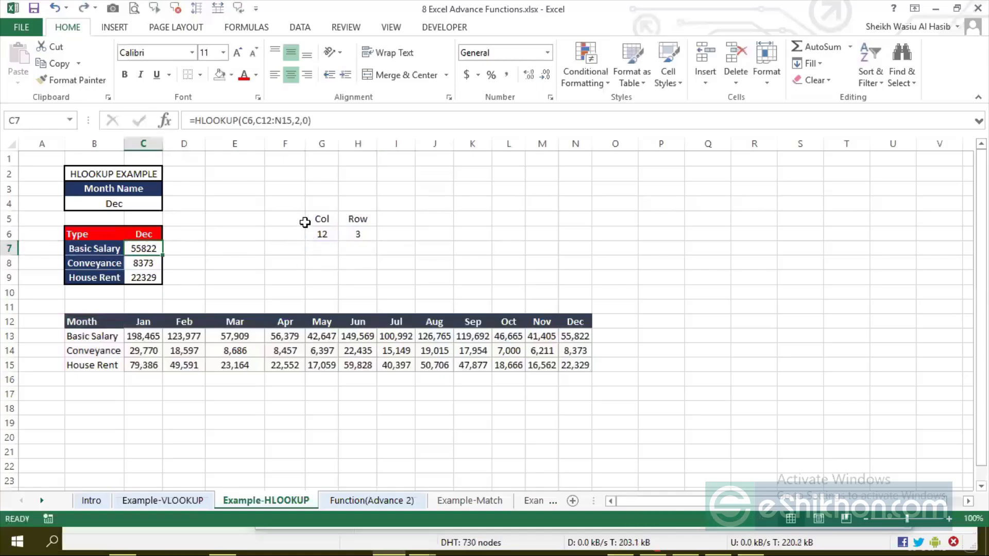
# Delete the contents of F5:H6, removing the Col and Row helper cells
pyautogui.moveTo(303, 220); pyautogui.dragTo(367, 235)
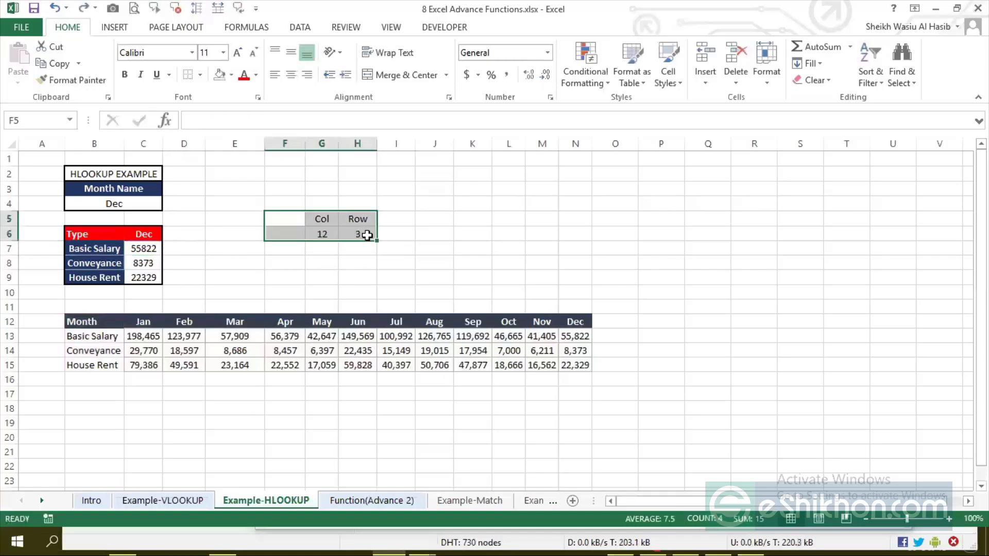
pyautogui.press('Delete')
pyautogui.click(146, 247)
pyautogui.click(211, 246)
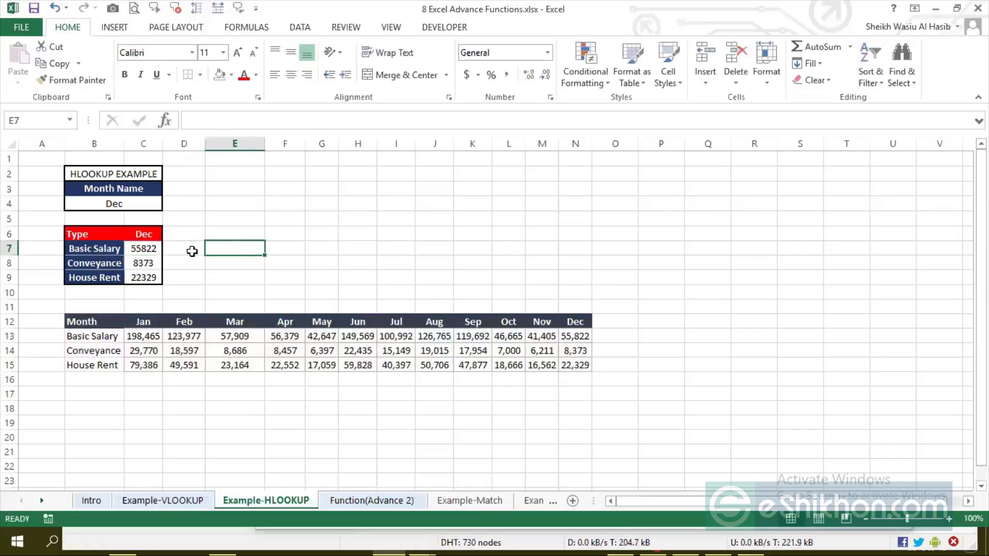
pyautogui.click(193, 248)
# Enter the heading Row in G5
pyautogui.click(257, 234)
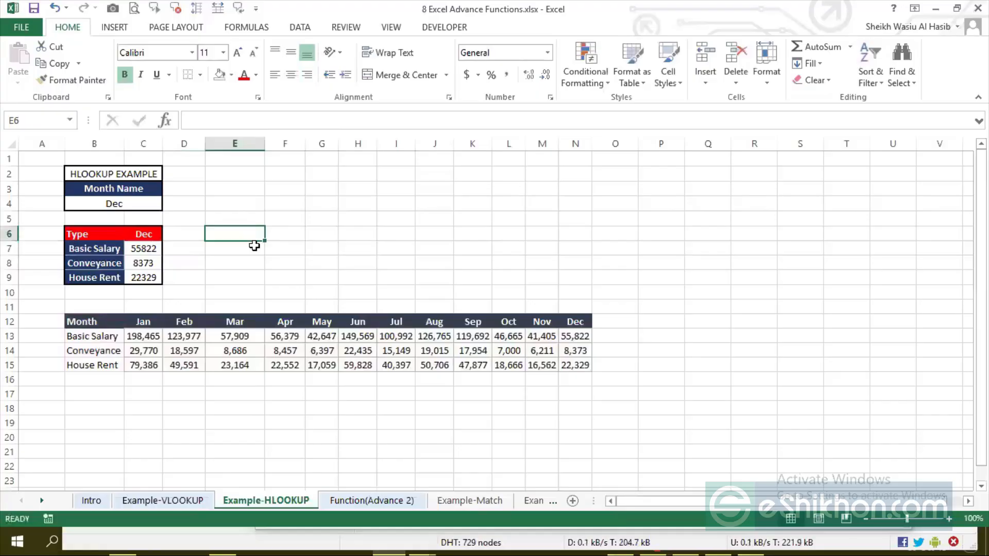
pyautogui.write('R')
pyautogui.press('Escape')
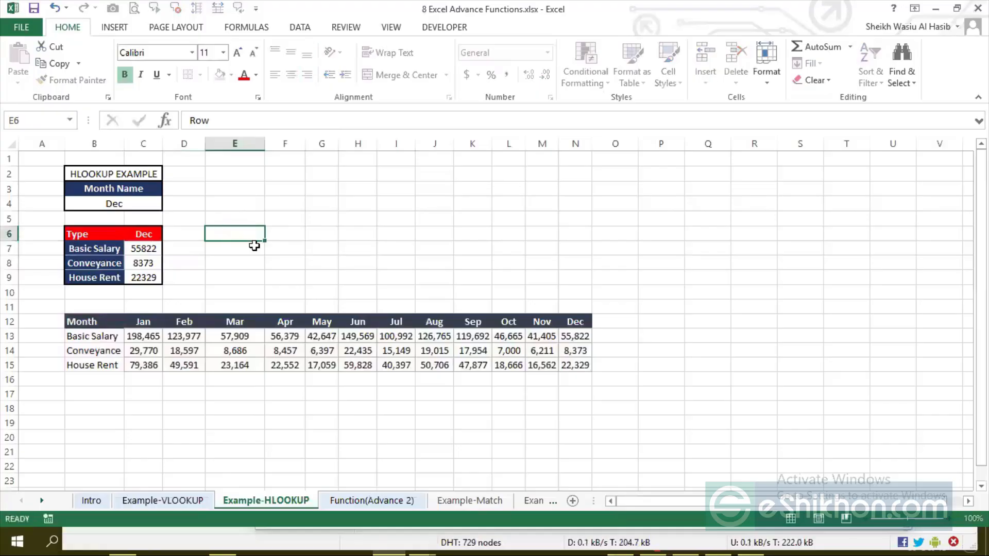
pyautogui.click(309, 217)
pyautogui.write('Row')
pyautogui.press('Return')
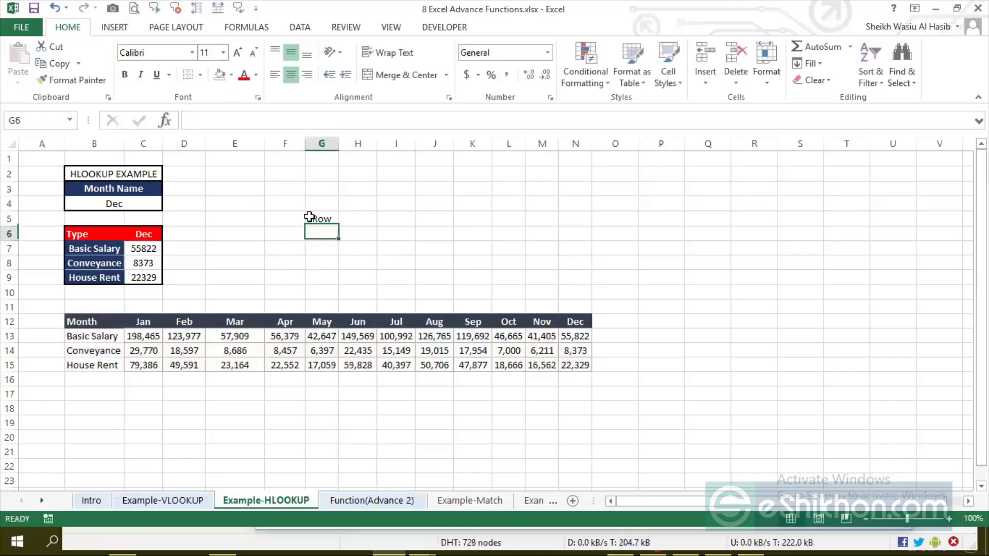
# Abandon the MATCH formula begun in G6 and clear the Row heading and the cell below it
pyautogui.write('=match')
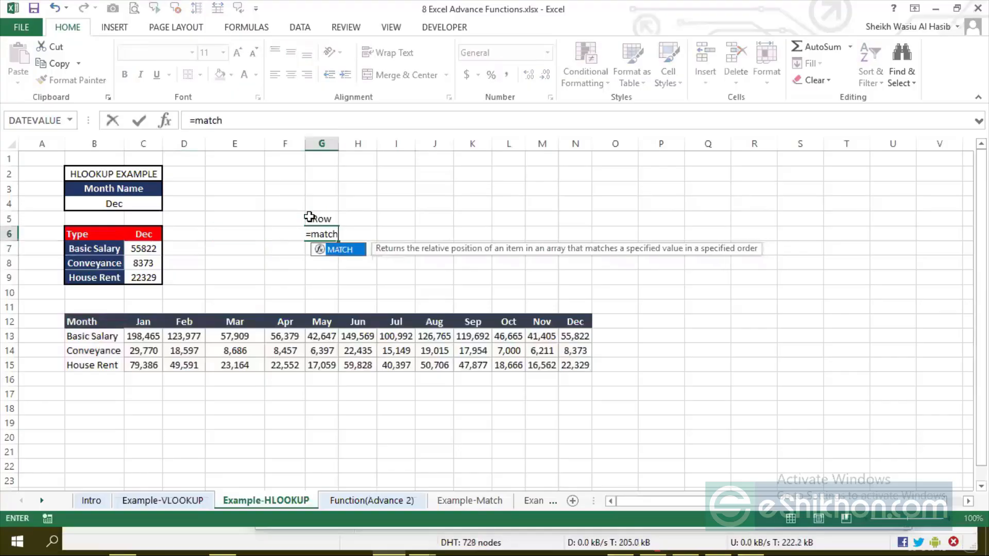
pyautogui.press('Tab')
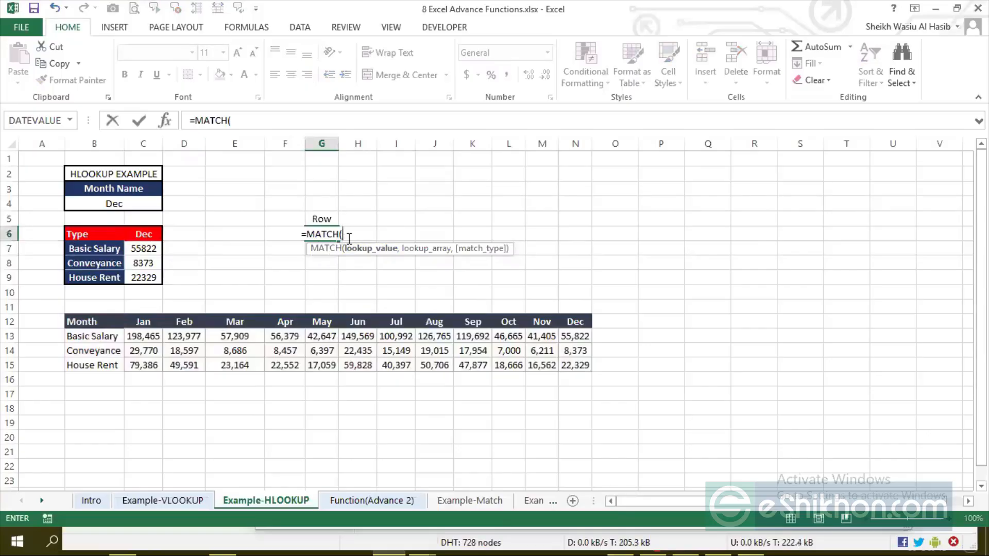
pyautogui.press('Escape')
pyautogui.click(322, 219)
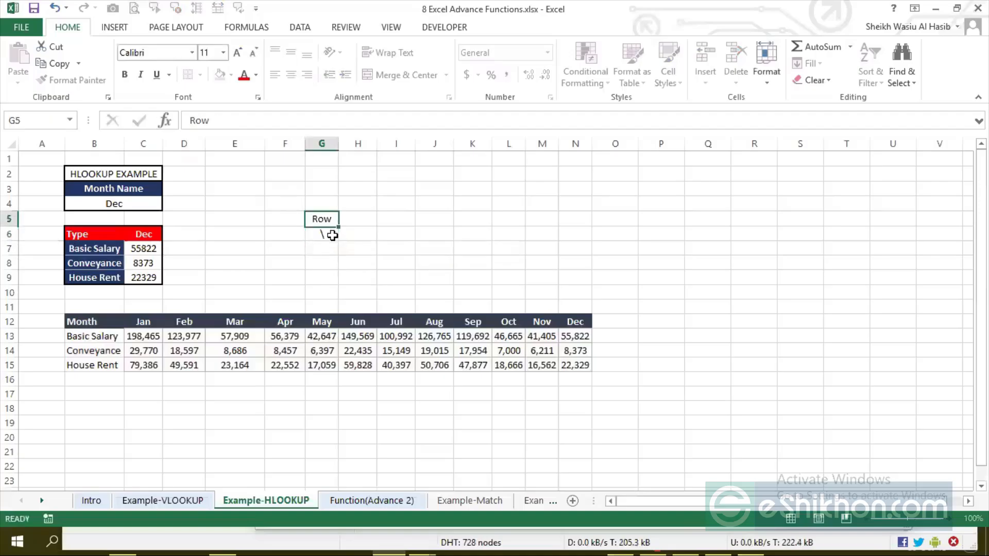
pyautogui.moveTo(321, 219); pyautogui.dragTo(326, 234)
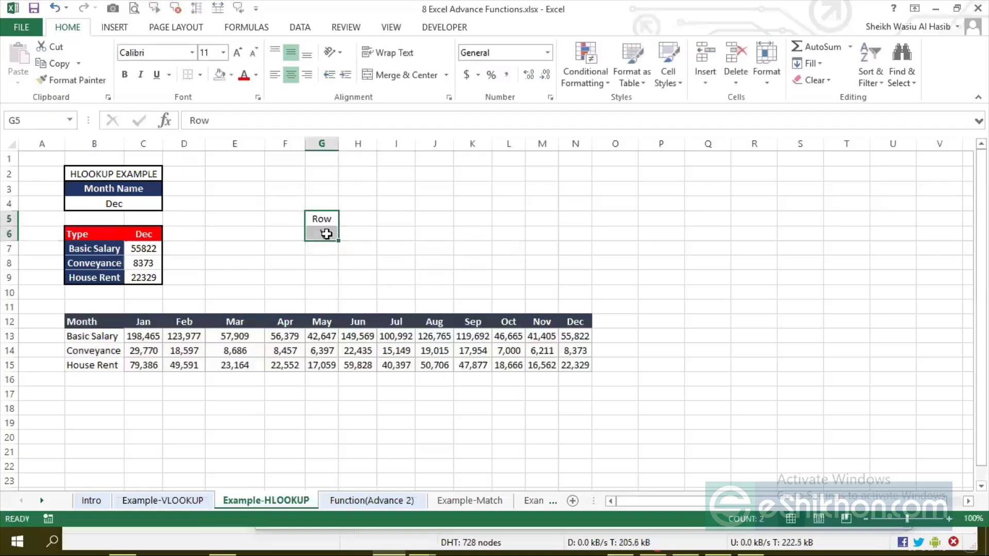
# Start a MATCH formula in D7 with the Basic Salary label in B7 as its lookup value
pyautogui.click(109, 250)
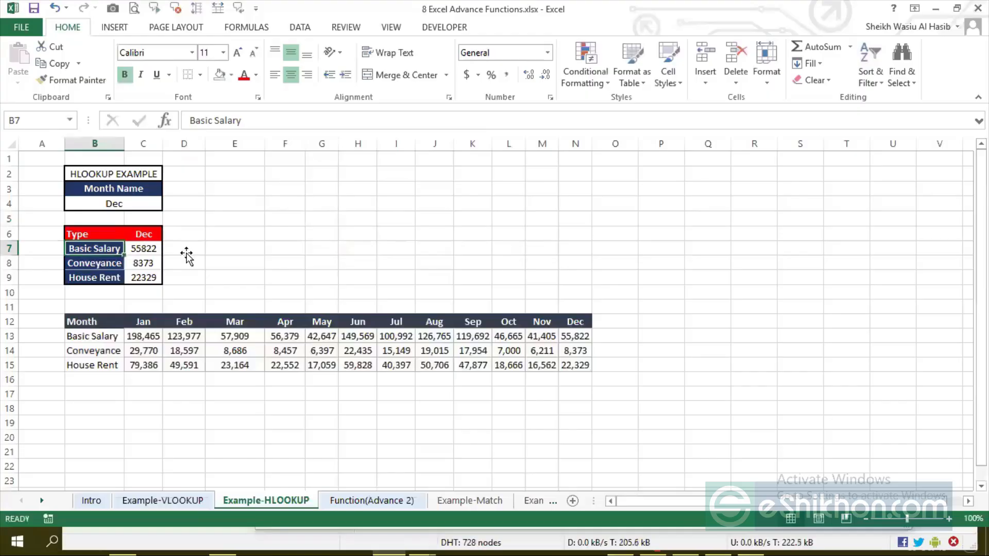
pyautogui.click(186, 252)
pyautogui.write('=match')
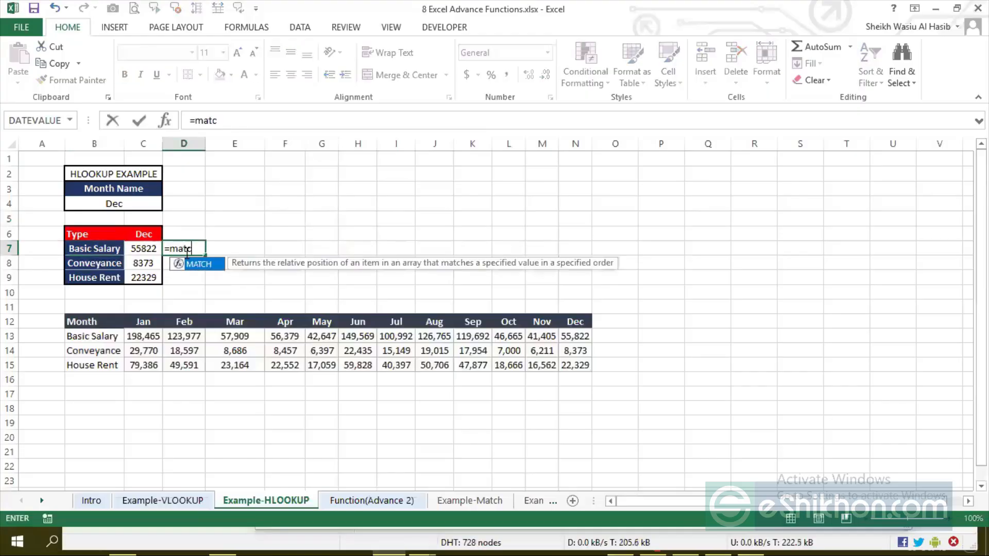
pyautogui.press('Tab')
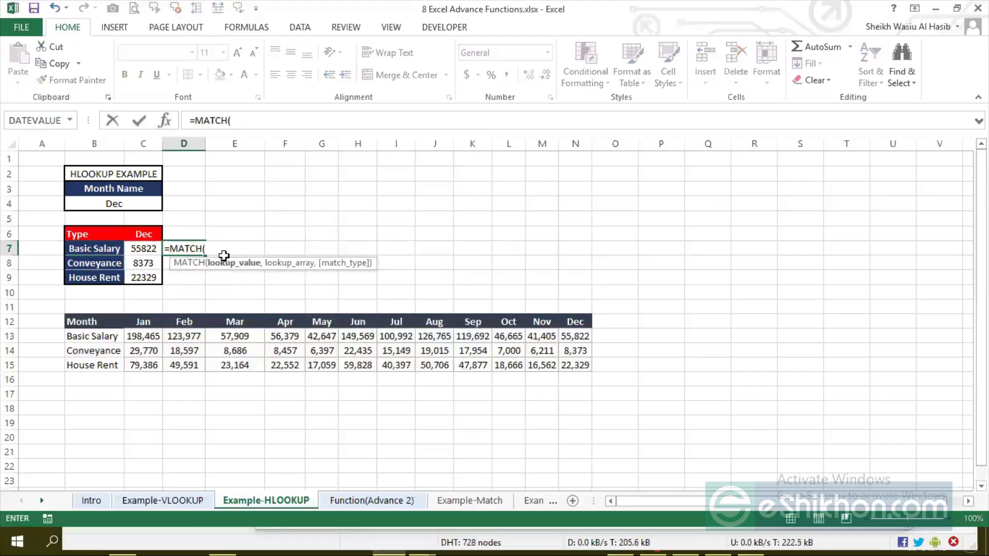
pyautogui.click(104, 250)
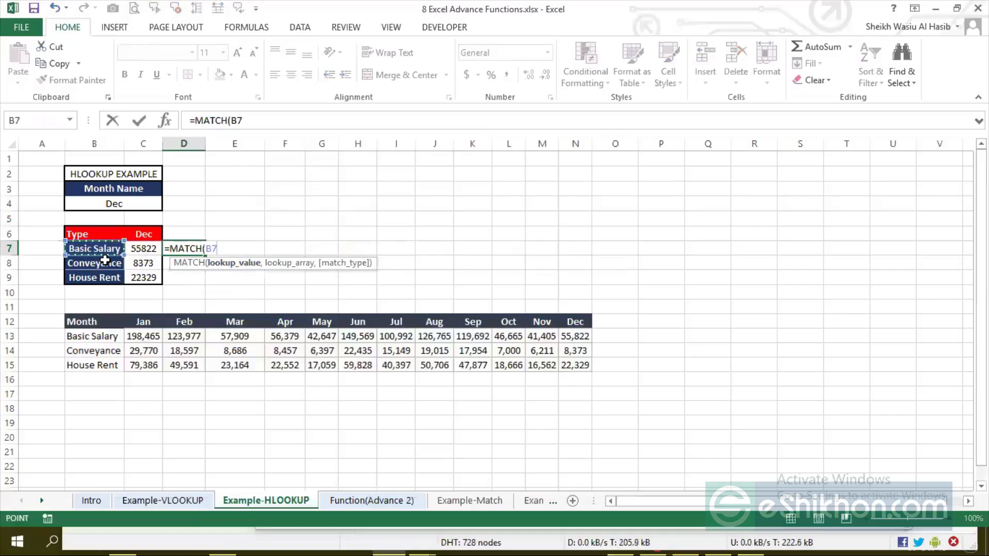
pyautogui.write(',')
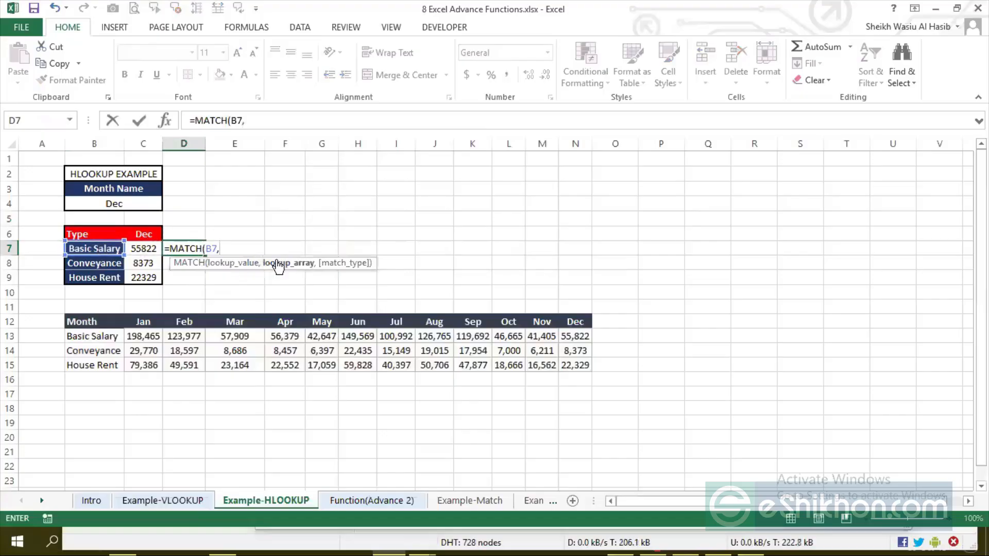
# Complete D7's formula with lookup array B13:B15 and exact match, giving =MATCH(B7,B13:B15,0), and highlight that range
pyautogui.click(96, 321)
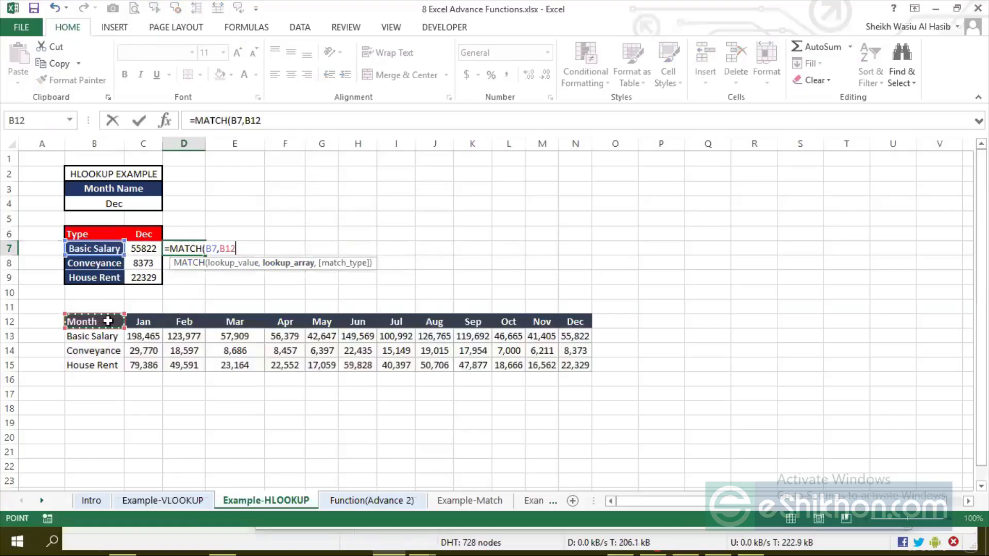
pyautogui.moveTo(103, 320); pyautogui.dragTo(108, 370)
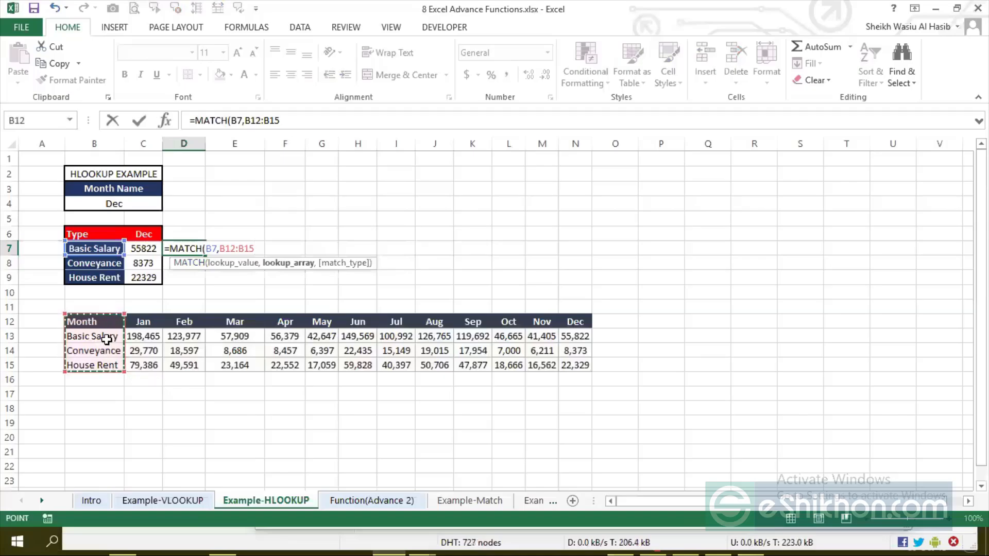
pyautogui.moveTo(106, 338); pyautogui.dragTo(103, 366)
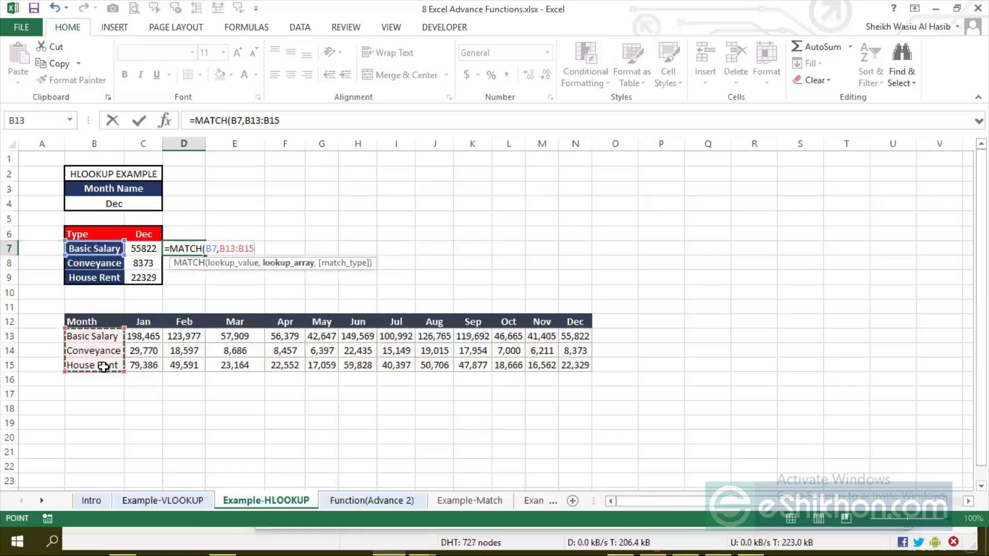
pyautogui.write(',')
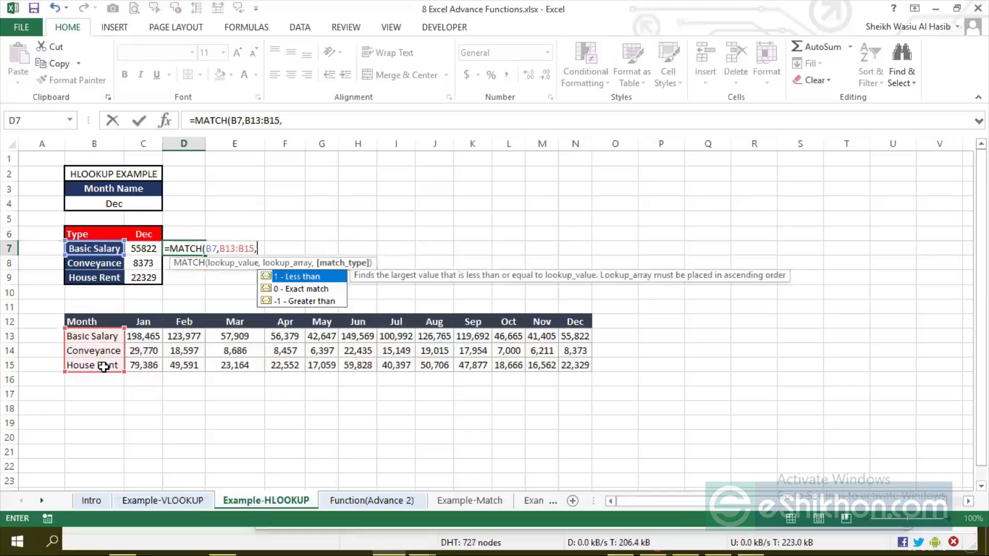
pyautogui.write('0)')
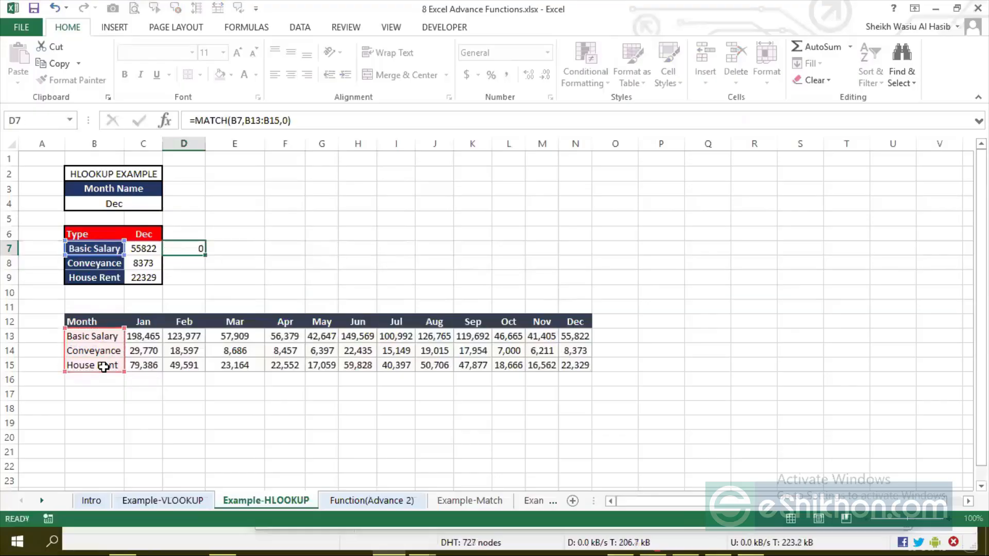
pyautogui.press('Return')
pyautogui.press('Up')
pyautogui.moveTo(102, 336); pyautogui.dragTo(103, 359)
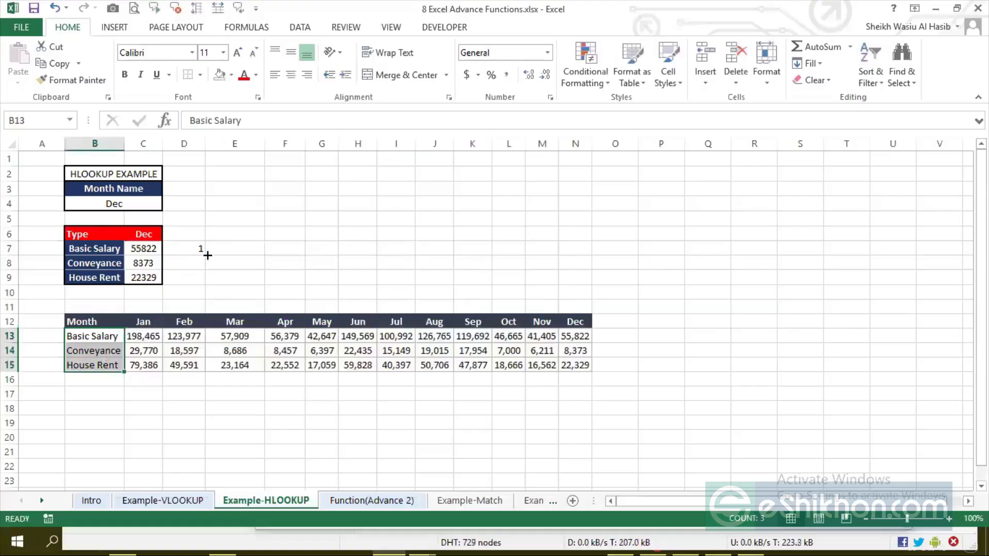
# Try to copy the MATCH formula in D7 down to D9, and undo the fill
pyautogui.click(205, 253)
pyautogui.moveTo(207, 256); pyautogui.dragTo(208, 277)
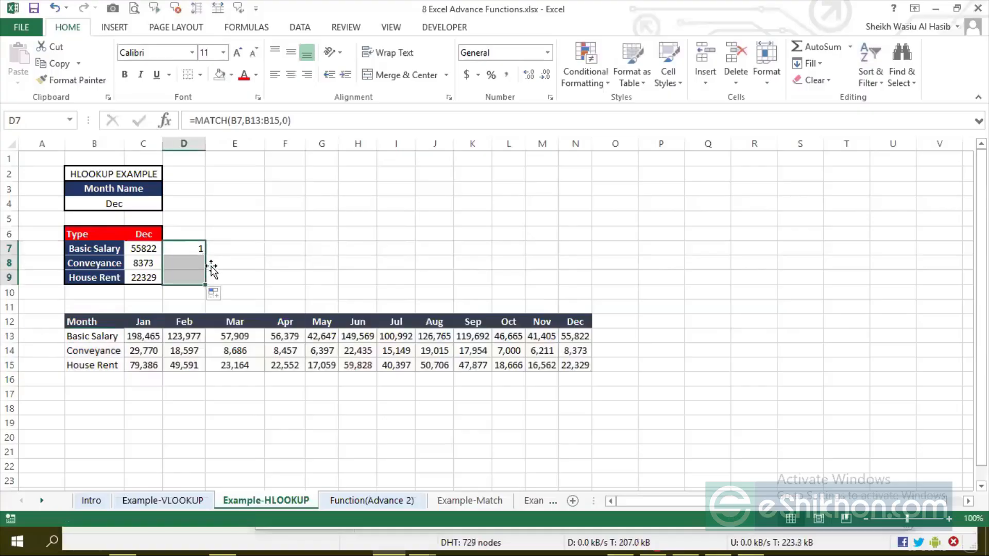
pyautogui.click(194, 249)
pyautogui.hotkey('ctrl', 'z')
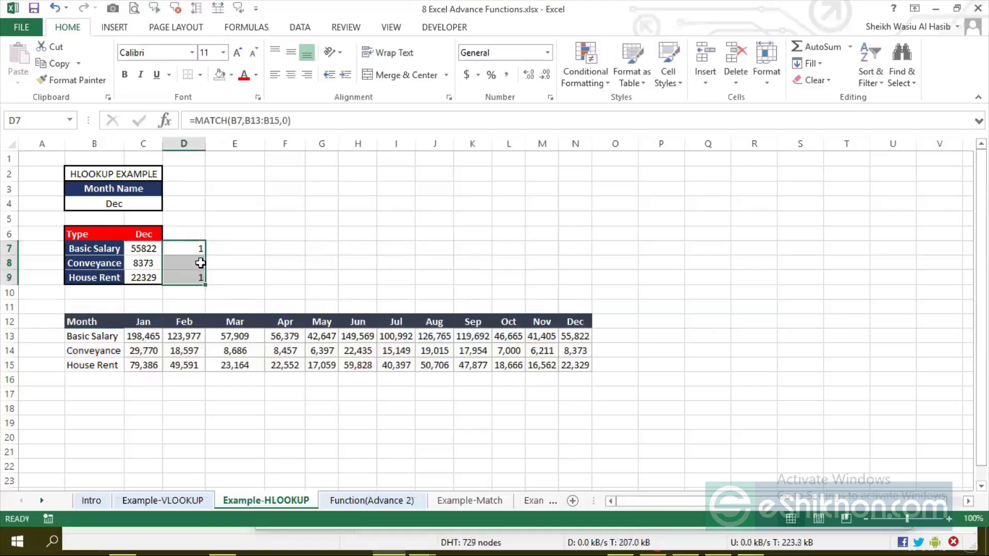
# Make the lookup range of the MATCH formula in D7 absolute, as $B$13:$B$15
pyautogui.click(248, 123)
pyautogui.moveTo(246, 121); pyautogui.dragTo(280, 121)
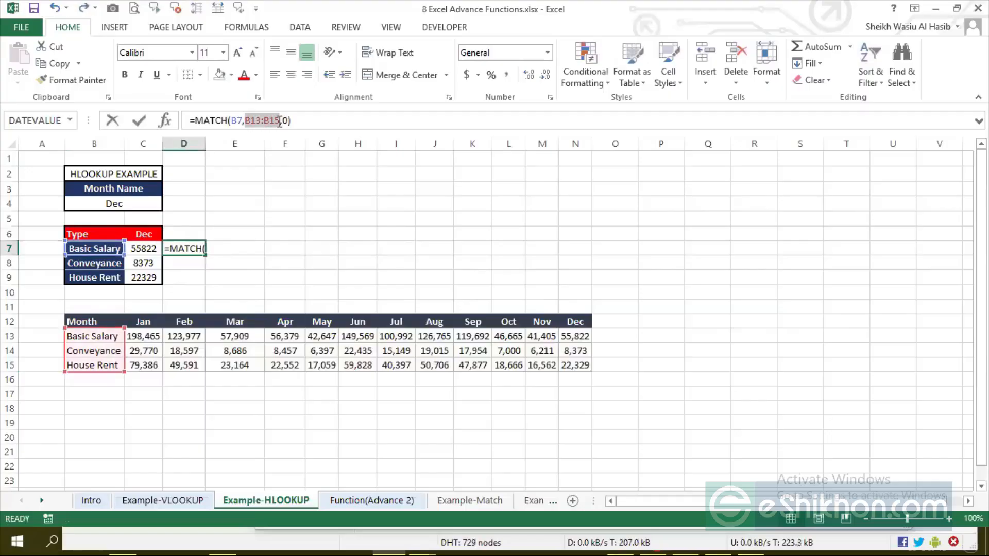
pyautogui.press('F4')
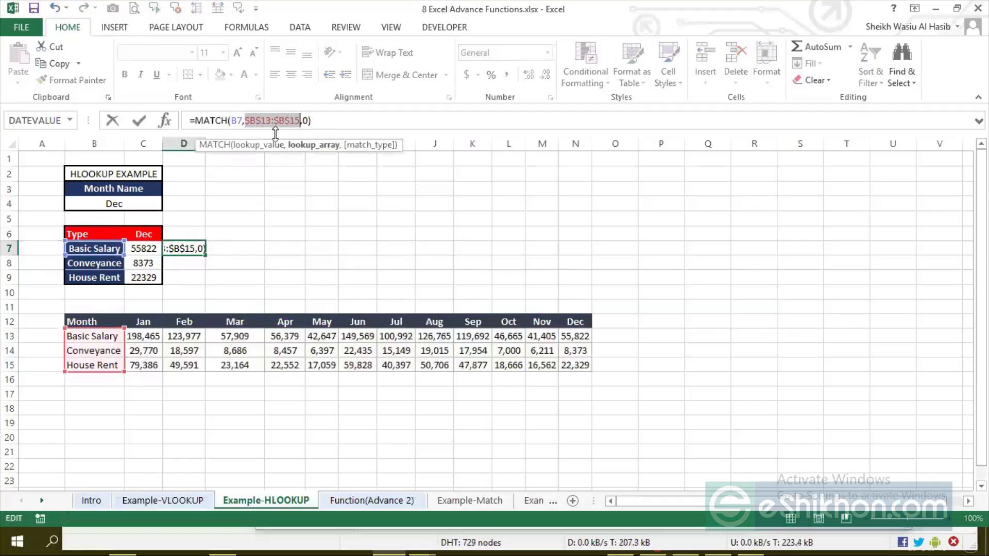
pyautogui.press('Return')
pyautogui.click(198, 249)
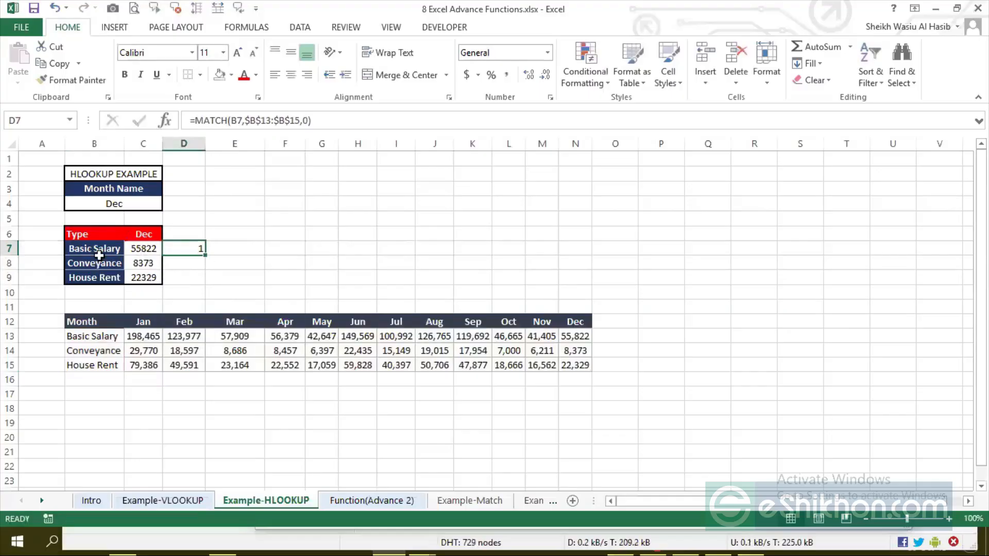
# Examine the type labels in column B and the absolute lookup range in D7's MATCH formula
pyautogui.moveTo(97, 250); pyautogui.dragTo(103, 367)
pyautogui.click(103, 398)
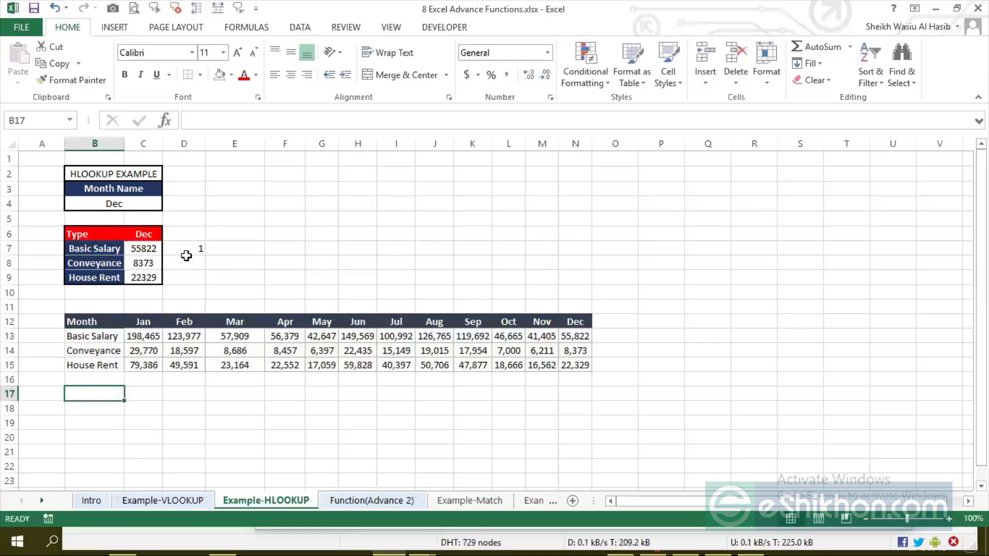
pyautogui.click(194, 250)
pyautogui.moveTo(246, 123); pyautogui.dragTo(299, 122)
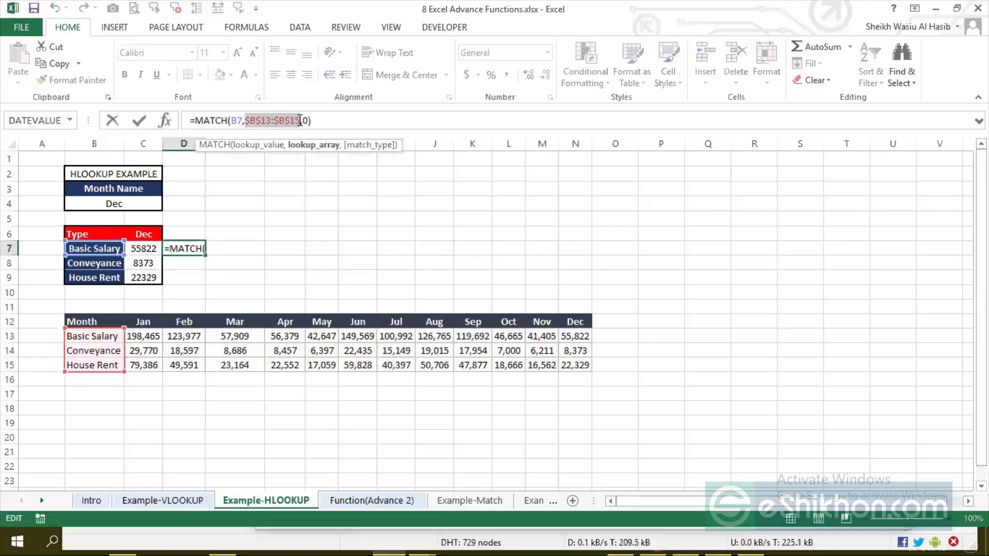
pyautogui.moveTo(300, 122); pyautogui.dragTo(245, 117)
pyautogui.press('Return')
# Copy the MATCH formula in D7 down through D9 for Conveyance and House Rent
pyautogui.click(200, 252)
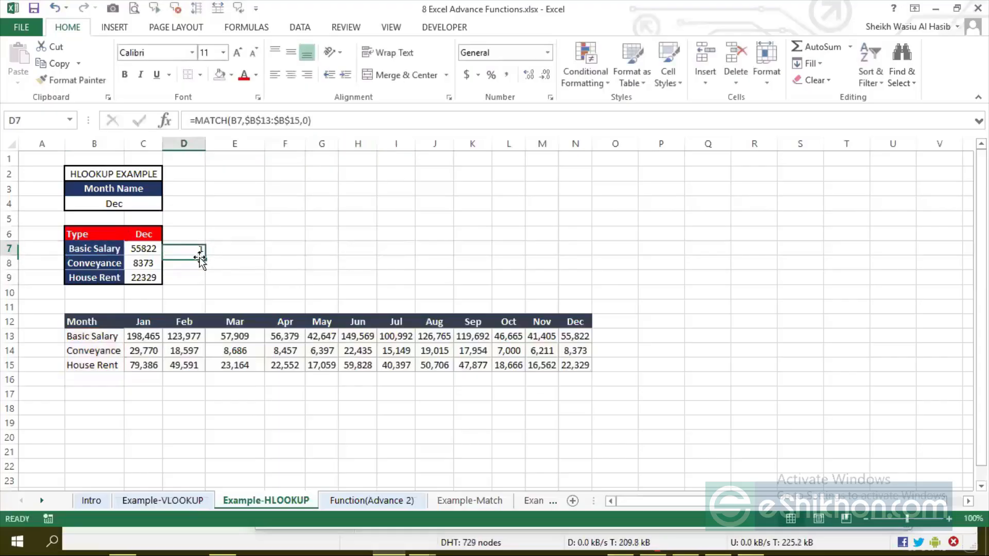
pyautogui.moveTo(204, 255); pyautogui.dragTo(208, 285)
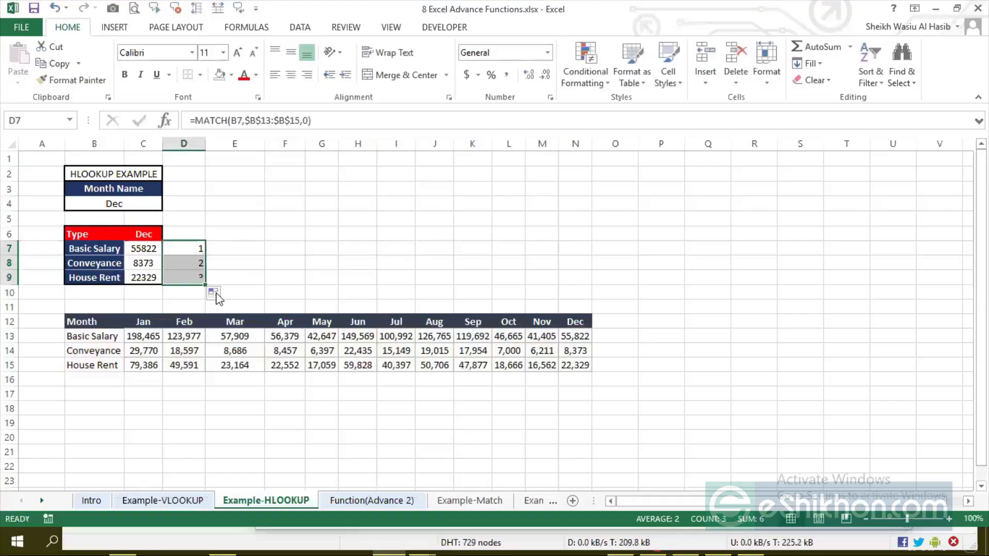
pyautogui.click(199, 250)
pyautogui.press('Down')
pyautogui.press('Down')
# Enter the header Row in D6 and the header Col in E6
pyautogui.click(202, 234)
pyautogui.write('Row')
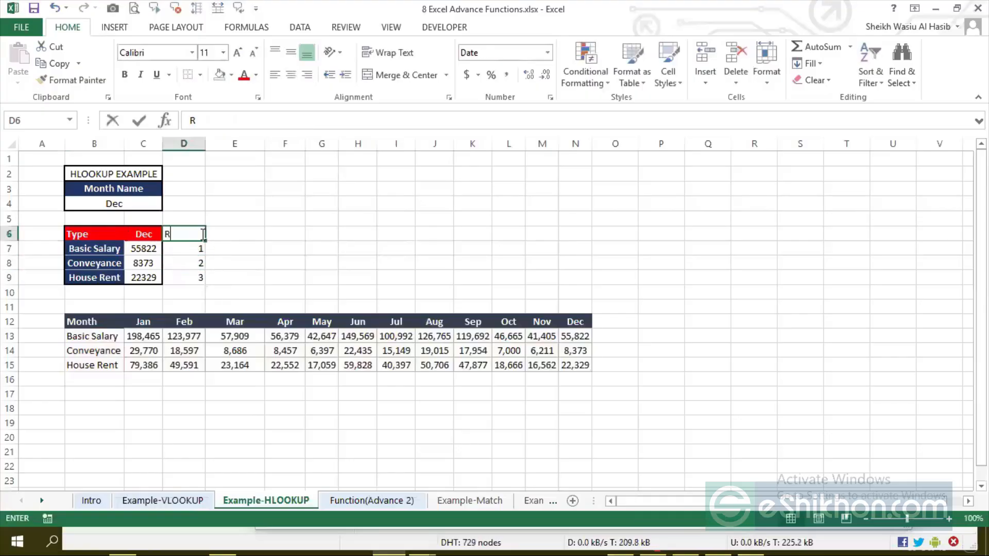
pyautogui.press('Return')
pyautogui.click(202, 234)
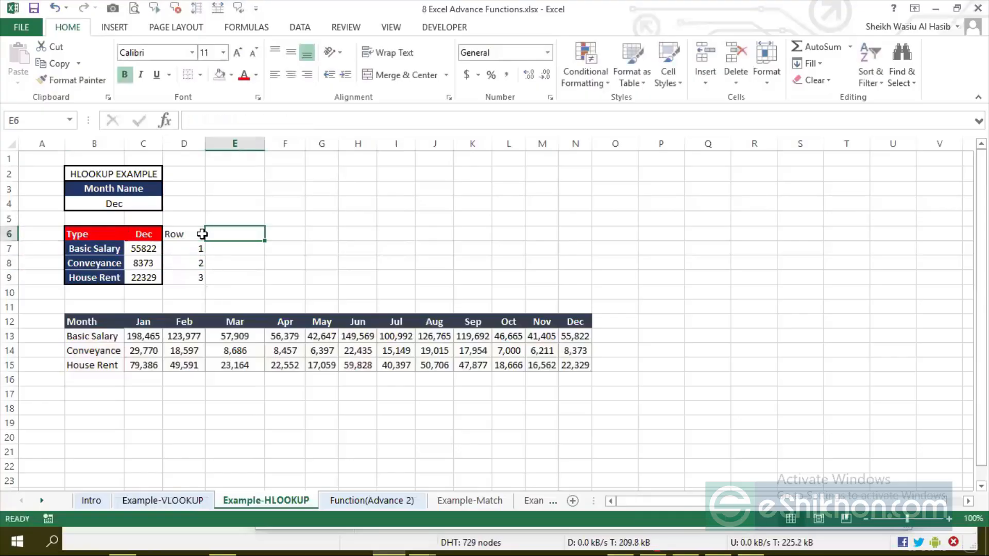
pyautogui.press('Down')
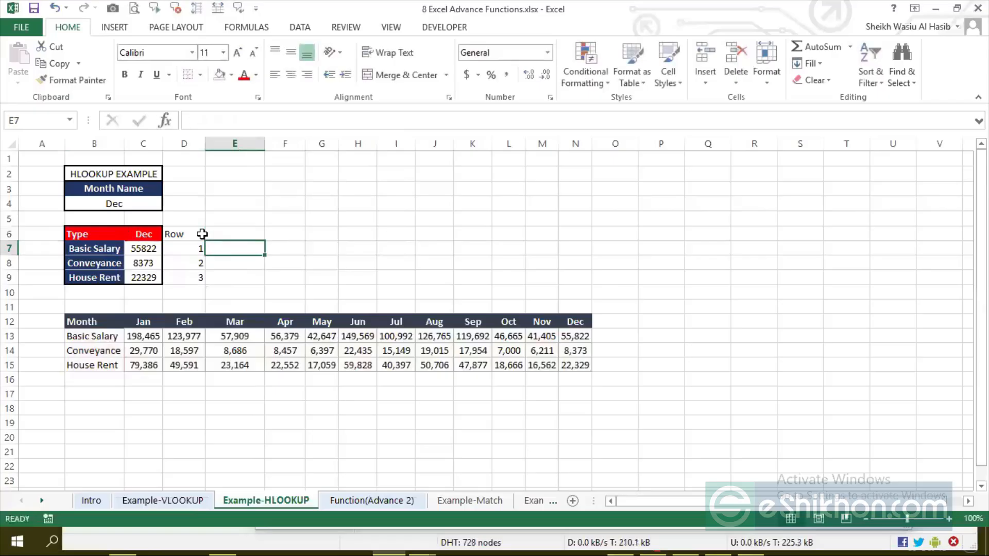
# Set the font colour of cells E6:E9 to black
pyautogui.moveTo(207, 234); pyautogui.dragTo(225, 277)
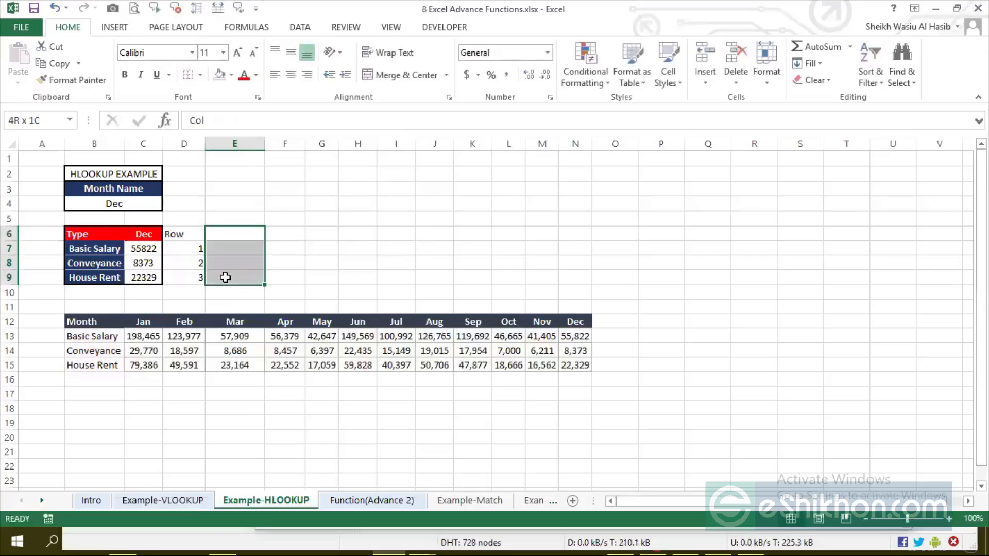
pyautogui.click(256, 75)
pyautogui.click(260, 125)
pyautogui.press('Return')
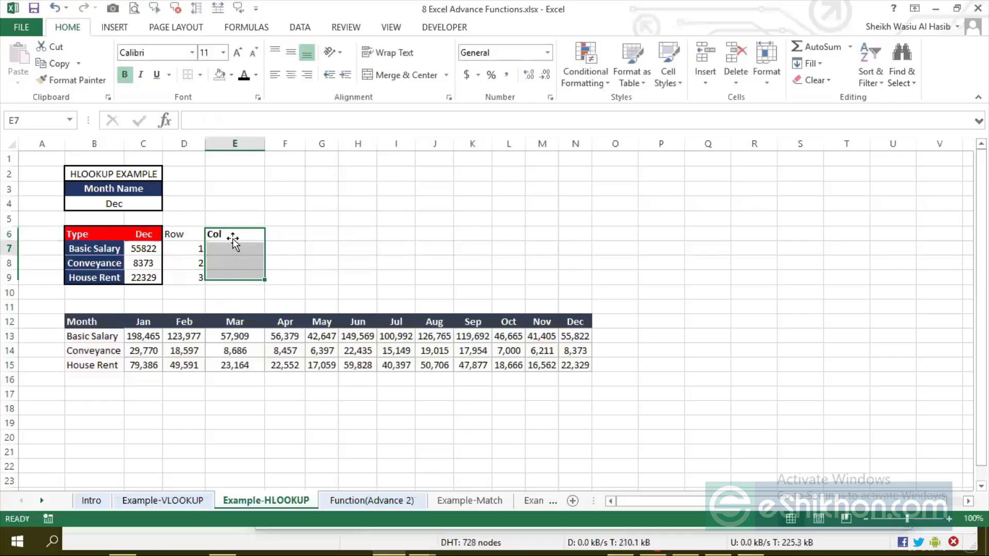
pyautogui.click(233, 238)
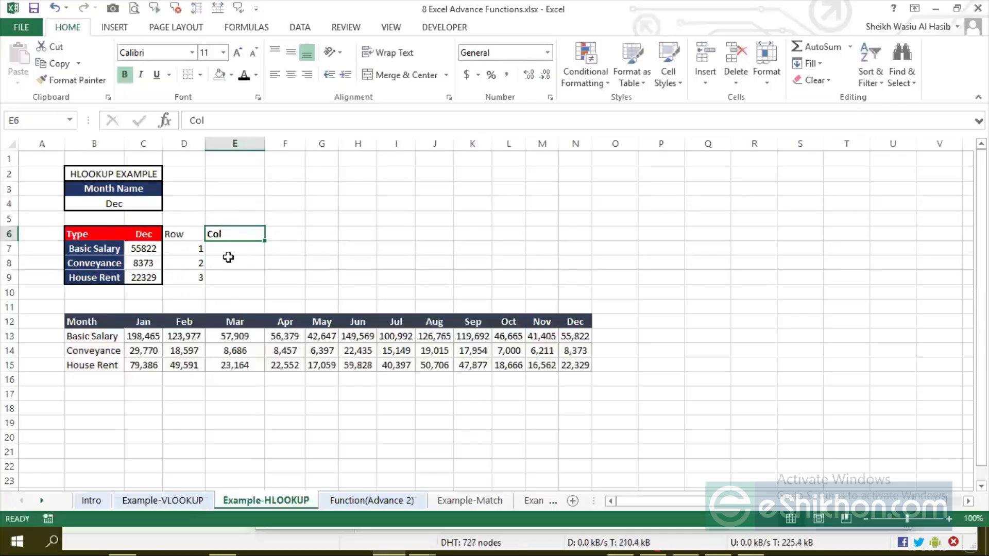
# Enter =MATCH(C6,$C$12:$N$12,0) in E7 to find the month's column position
pyautogui.click(235, 250)
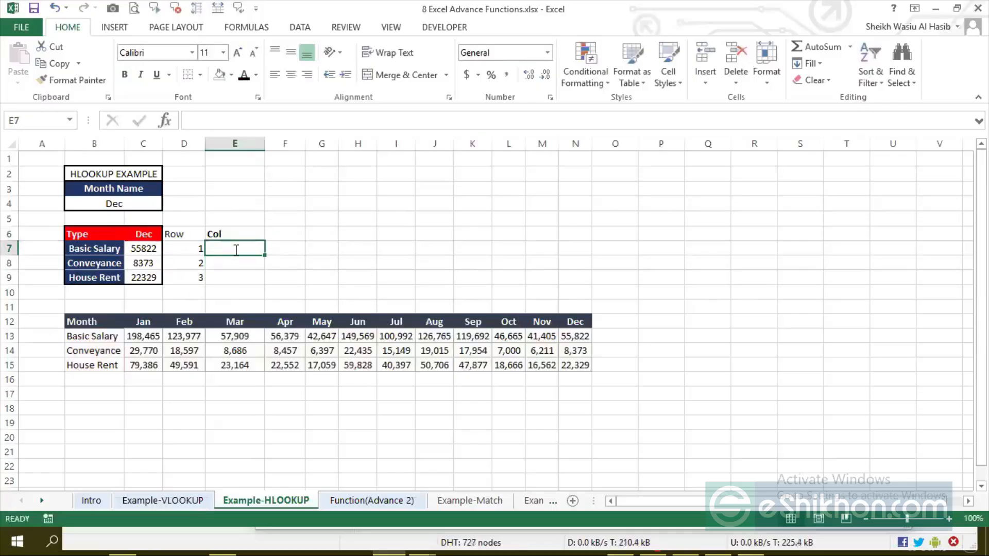
pyautogui.write('=match')
pyautogui.press('Tab')
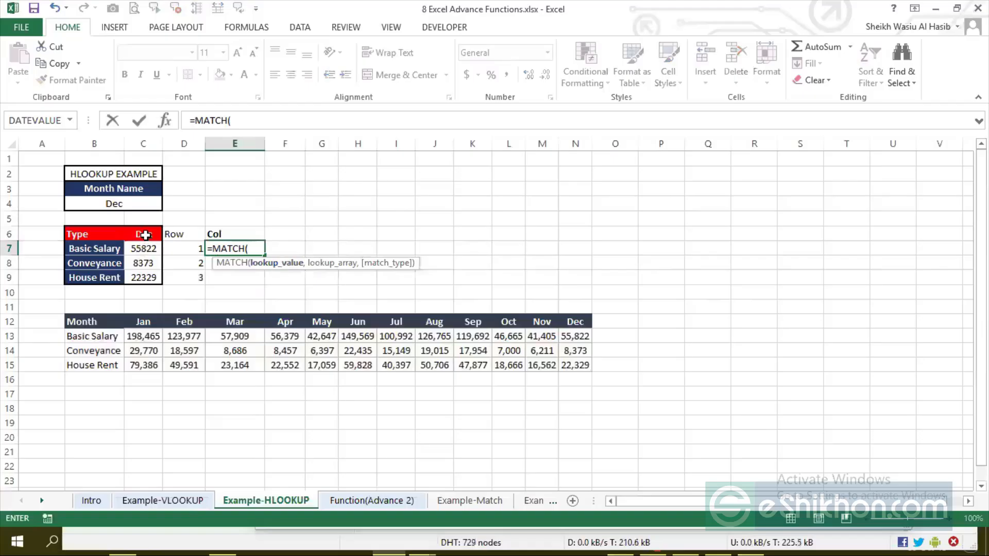
pyautogui.click(145, 234)
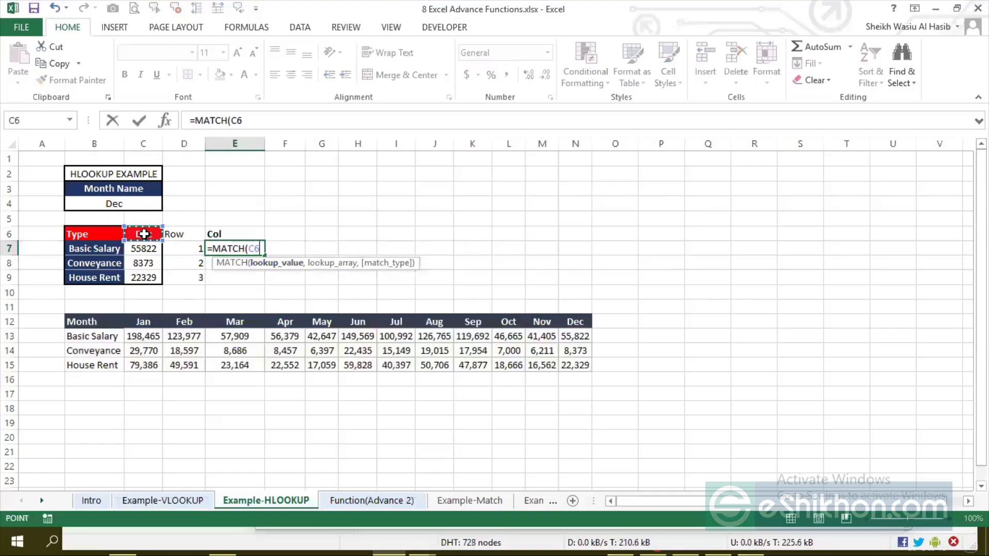
pyautogui.write(',')
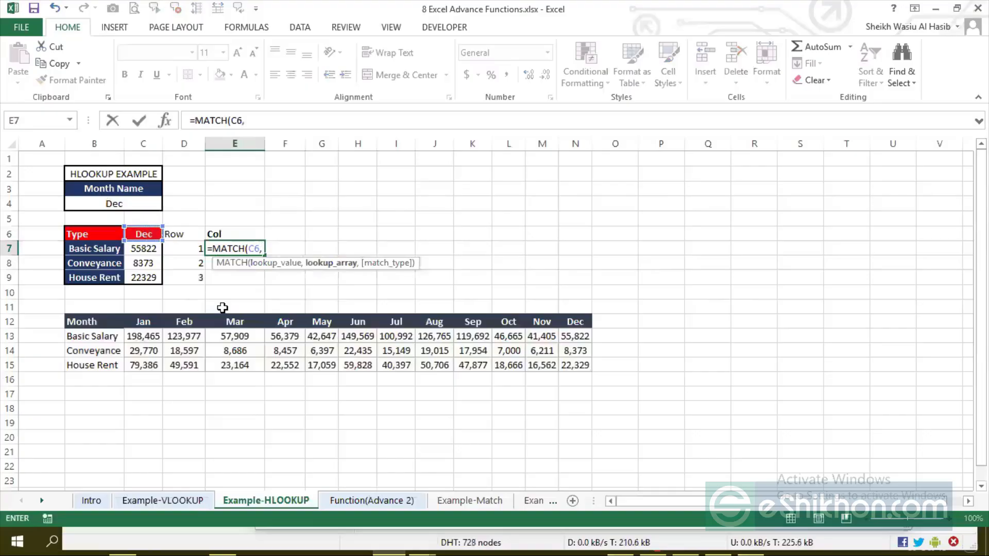
pyautogui.moveTo(146, 322); pyautogui.dragTo(576, 320)
pyautogui.press('F4')
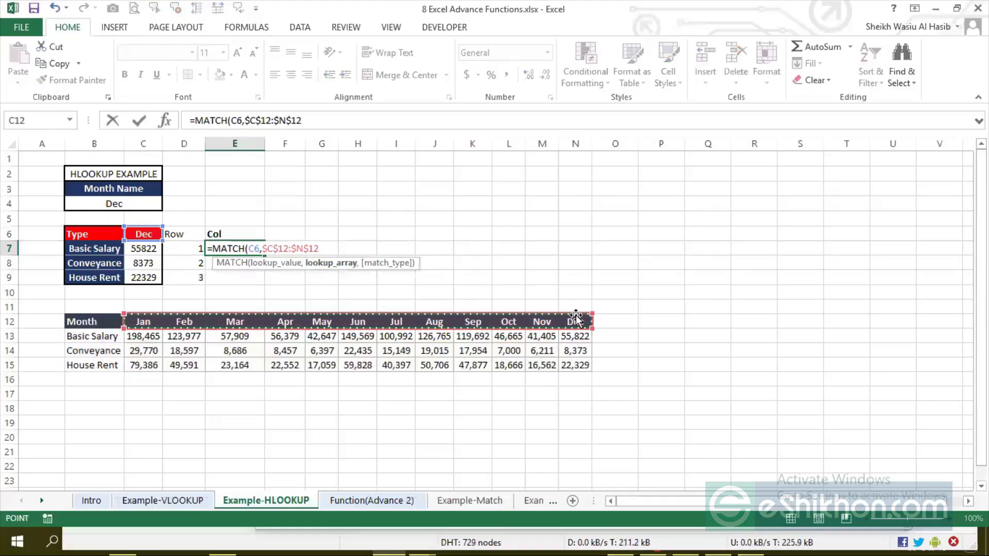
pyautogui.write(',0)')
pyautogui.press('Return')
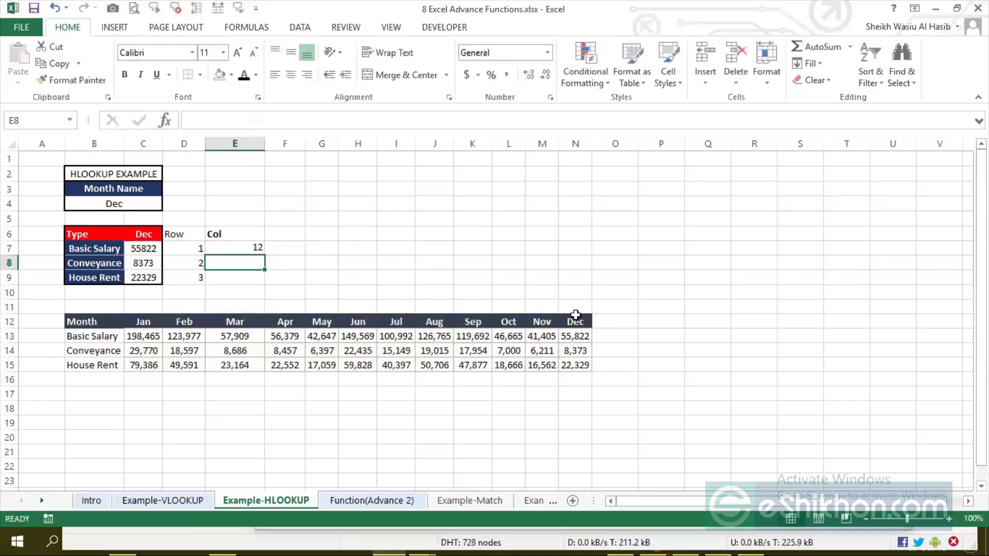
pyautogui.press('Up')
# Change the month name in B4 to Jan
pyautogui.click(192, 245)
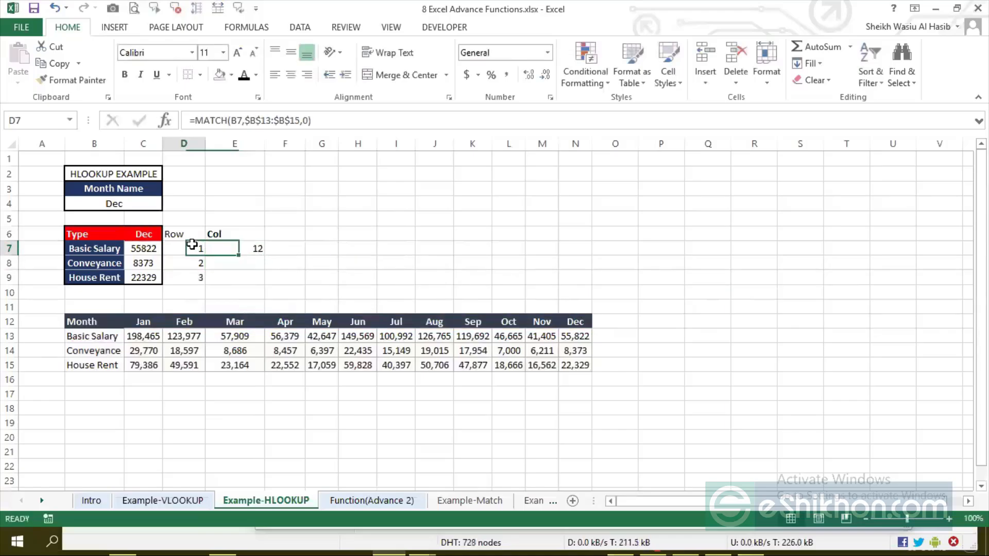
pyautogui.click(128, 207)
pyautogui.write('Ja')
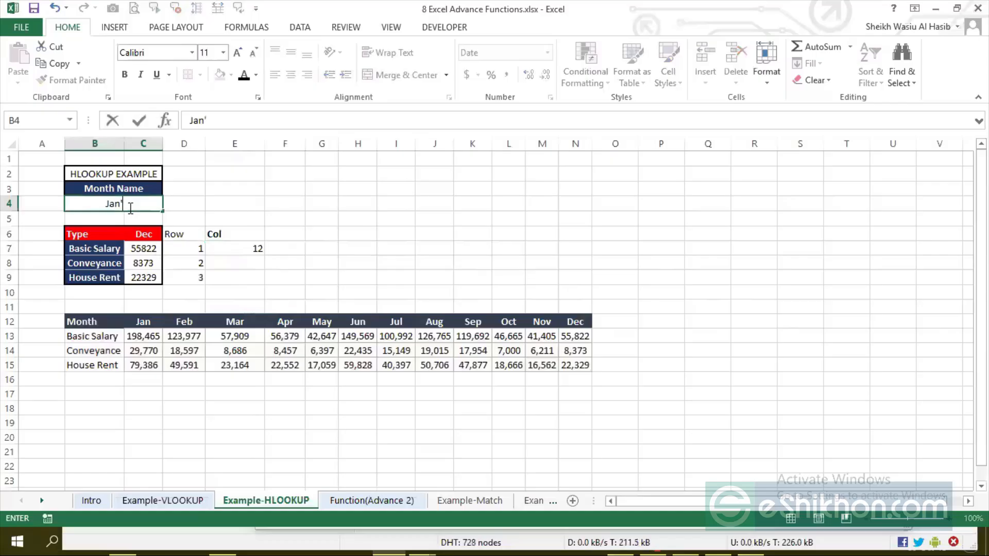
pyautogui.write('n')
pyautogui.press('Return')
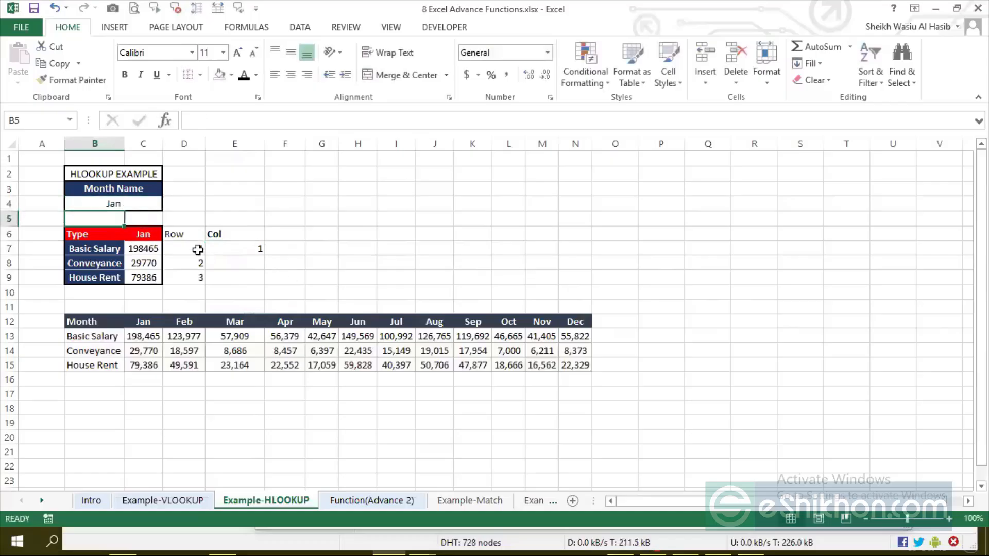
# Examine the MATCH formulas in D7:D9, focusing on the B7 lookup value reference in D7
pyautogui.moveTo(198, 249); pyautogui.dragTo(198, 279)
pyautogui.click(197, 249)
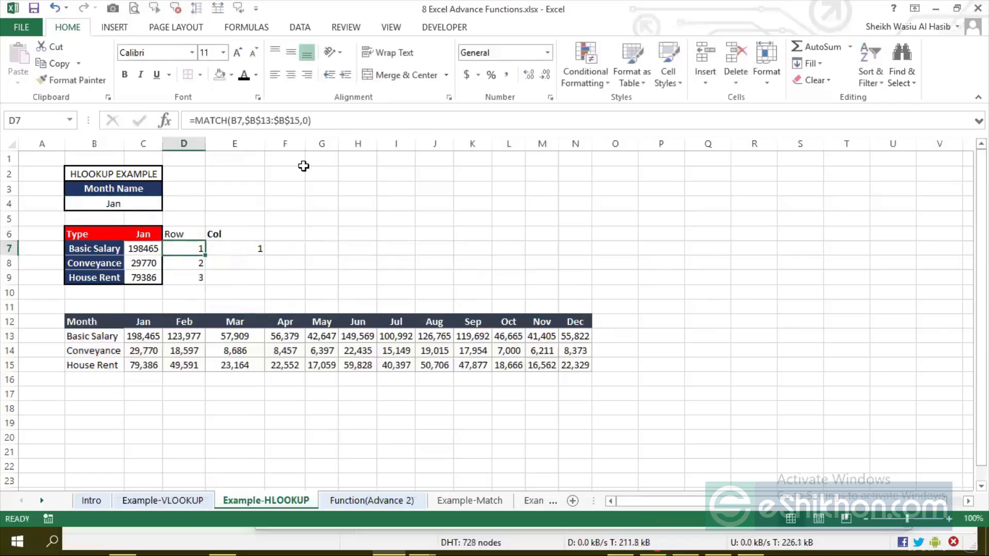
pyautogui.click(235, 120)
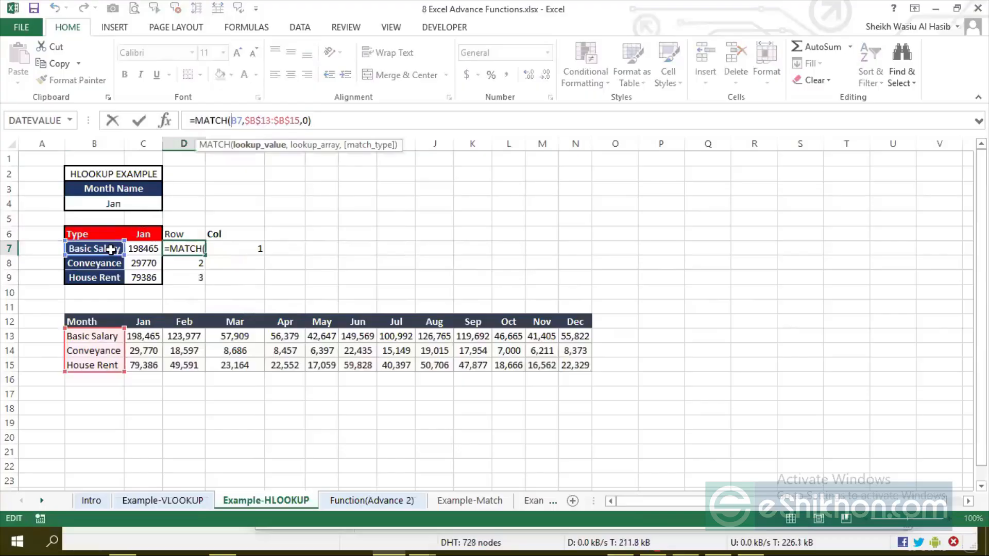
pyautogui.press('Return')
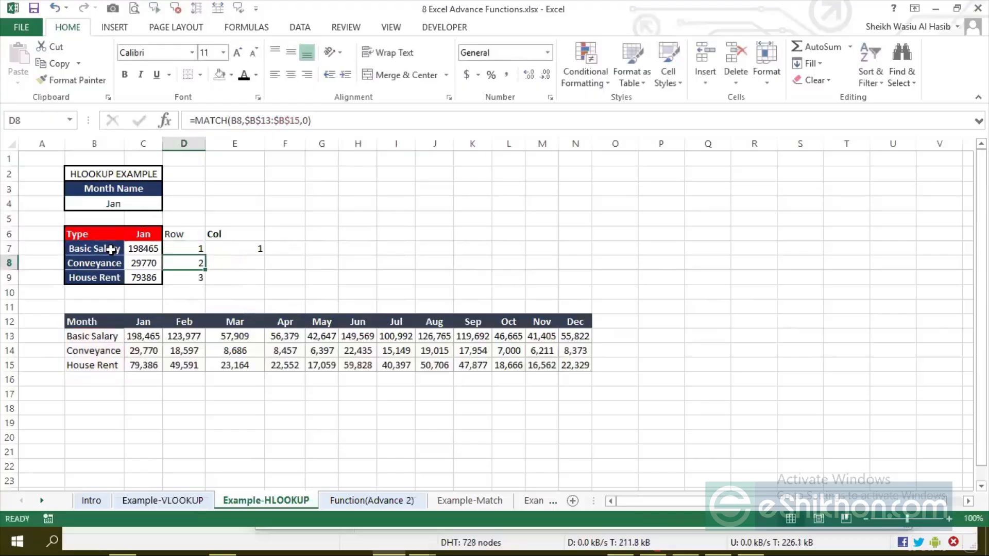
pyautogui.click(185, 251)
pyautogui.click(192, 267)
pyautogui.moveTo(196, 249); pyautogui.dragTo(191, 274)
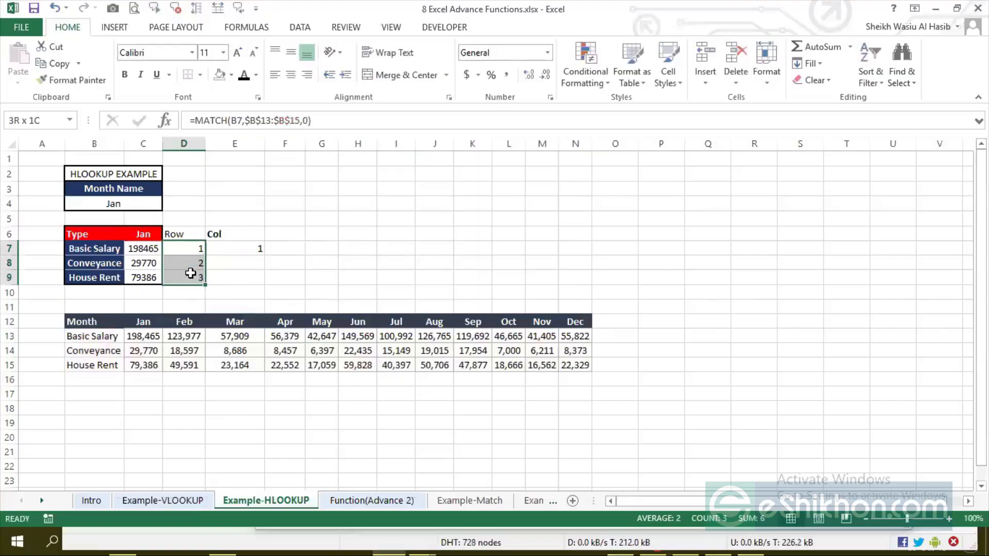
pyautogui.click(172, 248)
pyautogui.click(92, 249)
pyautogui.click(174, 249)
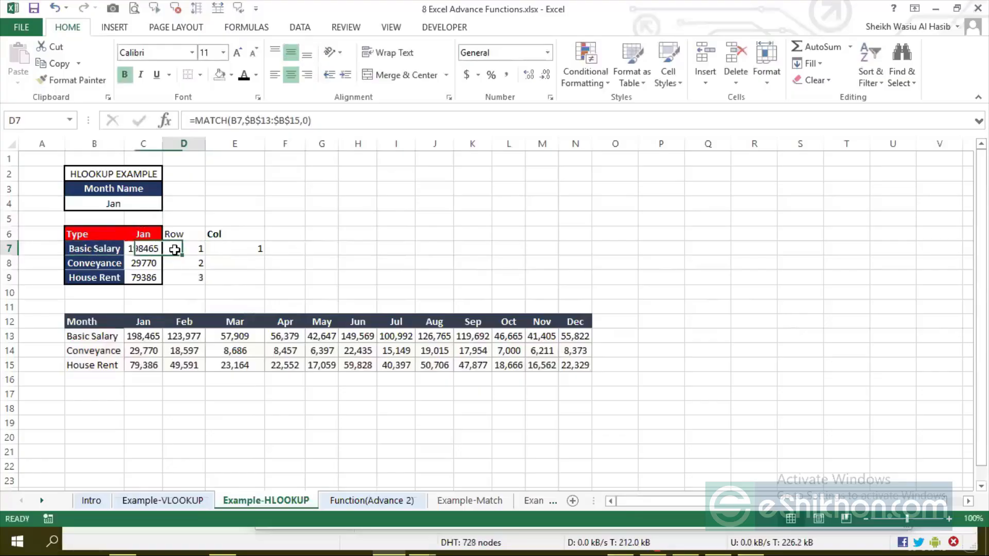
pyautogui.click(234, 120)
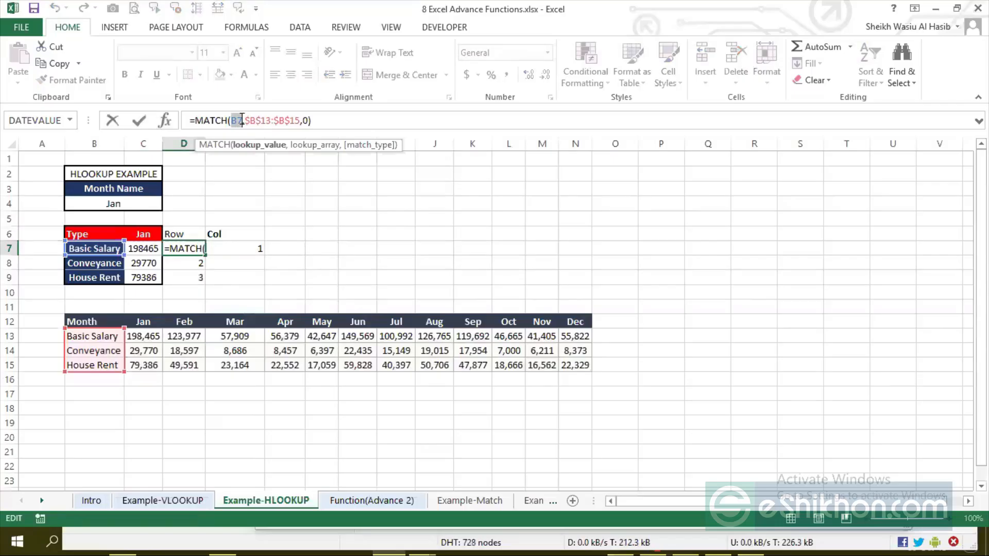
pyautogui.press('Escape')
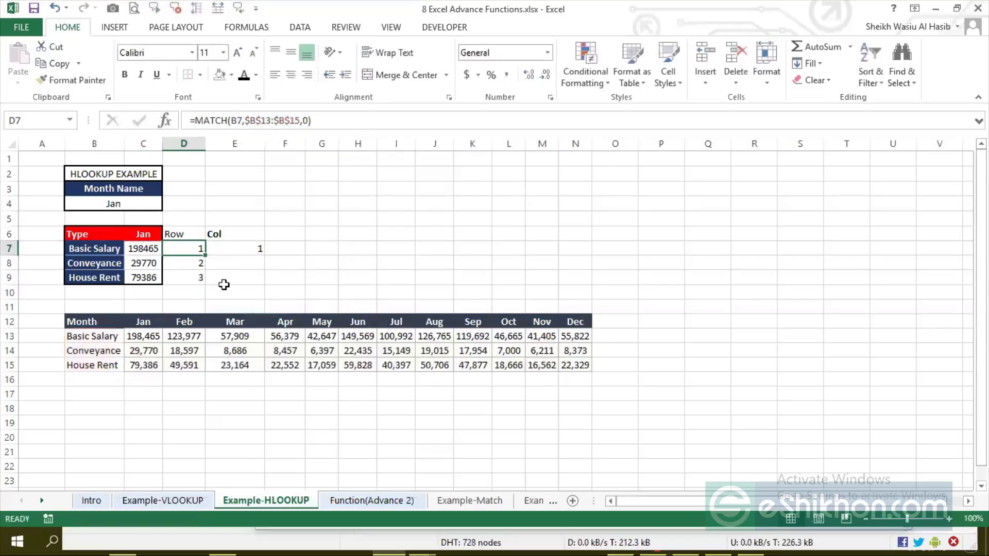
# Review the MATCH formulas in D7:D9, focusing on the lookup value and the $B$13:$B$15 lookup array in D8
pyautogui.moveTo(204, 258); pyautogui.dragTo(207, 281)
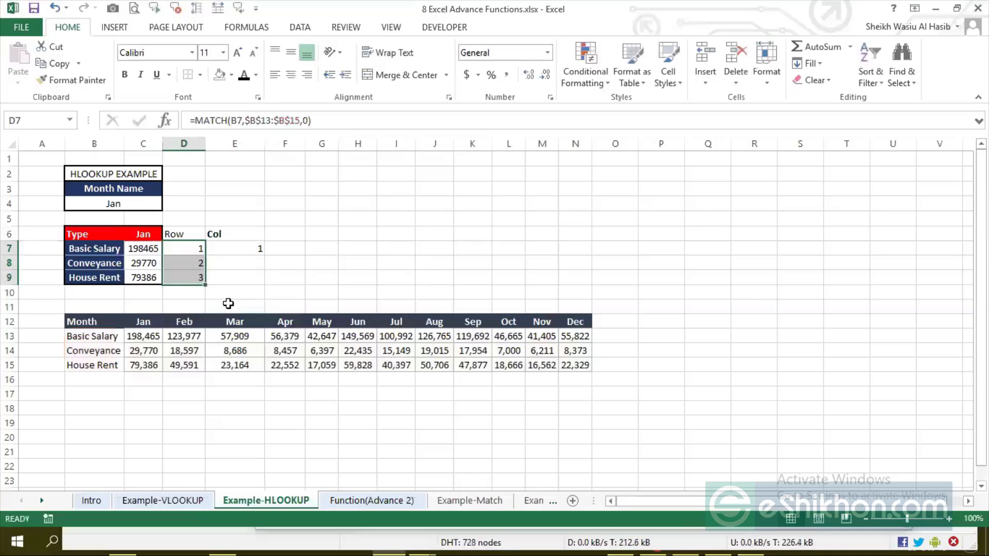
pyautogui.click(195, 249)
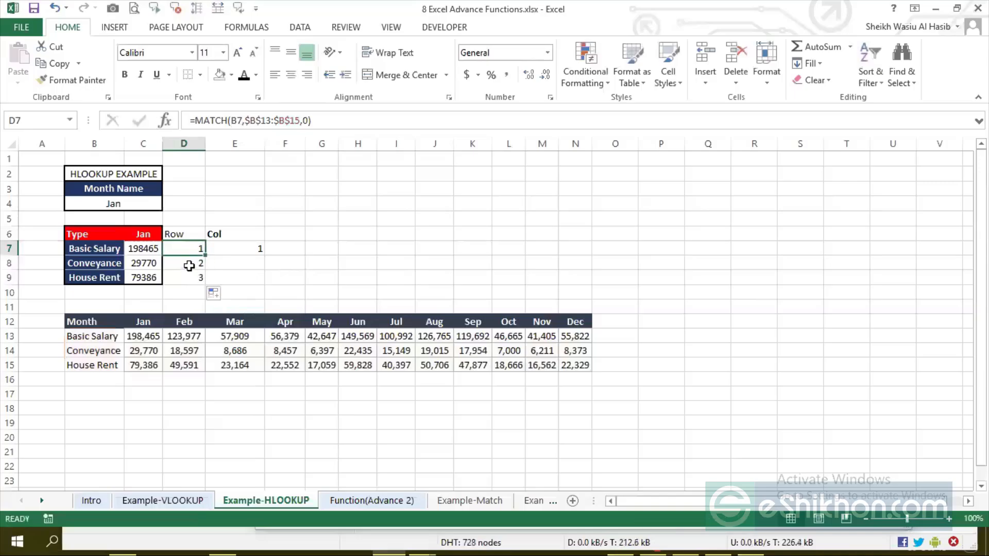
pyautogui.click(189, 266)
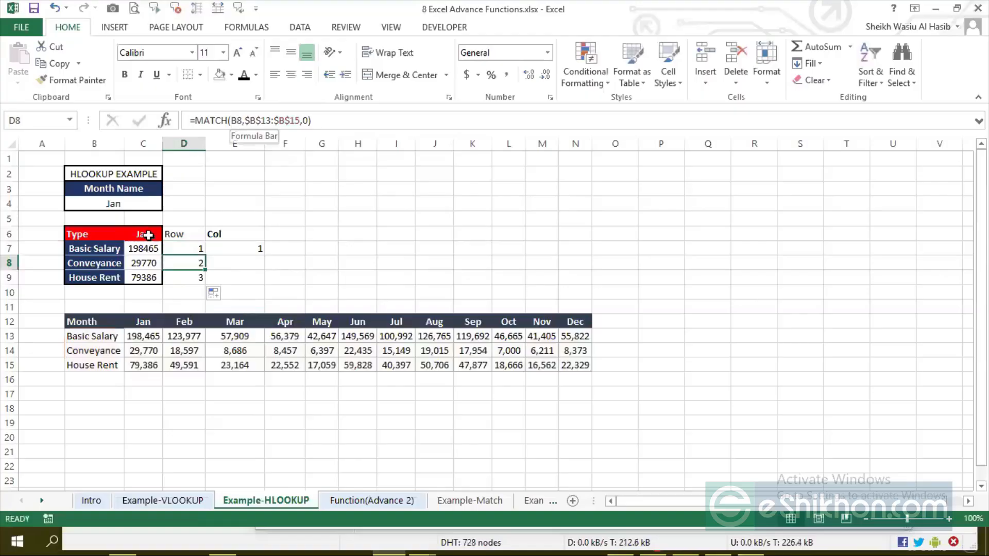
pyautogui.press('F2')
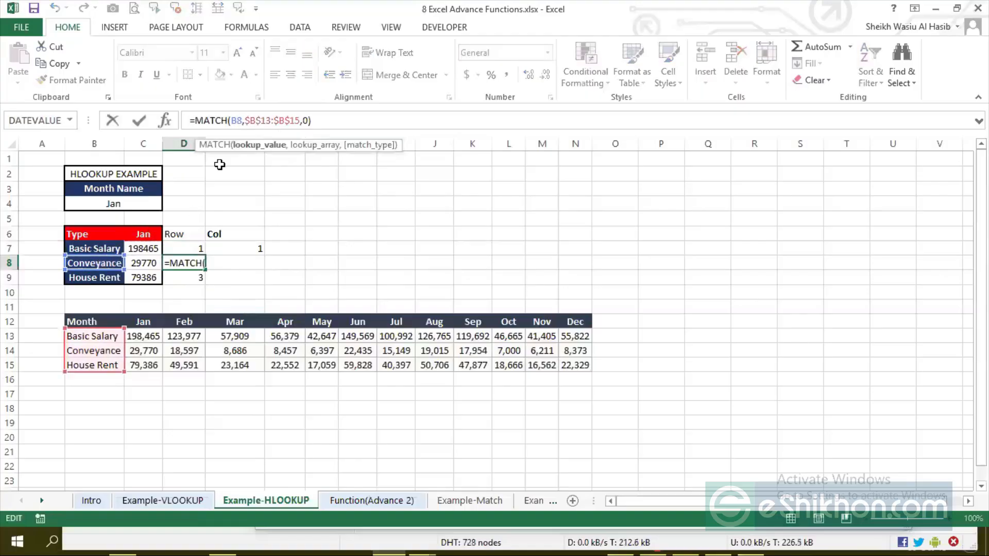
pyautogui.doubleClick(276, 120)
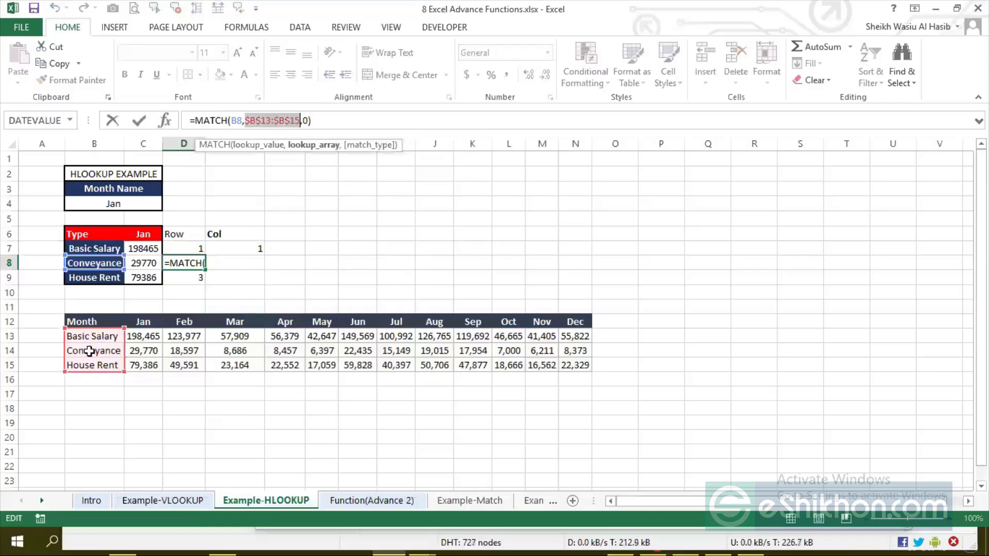
pyautogui.press('Return')
pyautogui.press('Up')
pyautogui.press('Up')
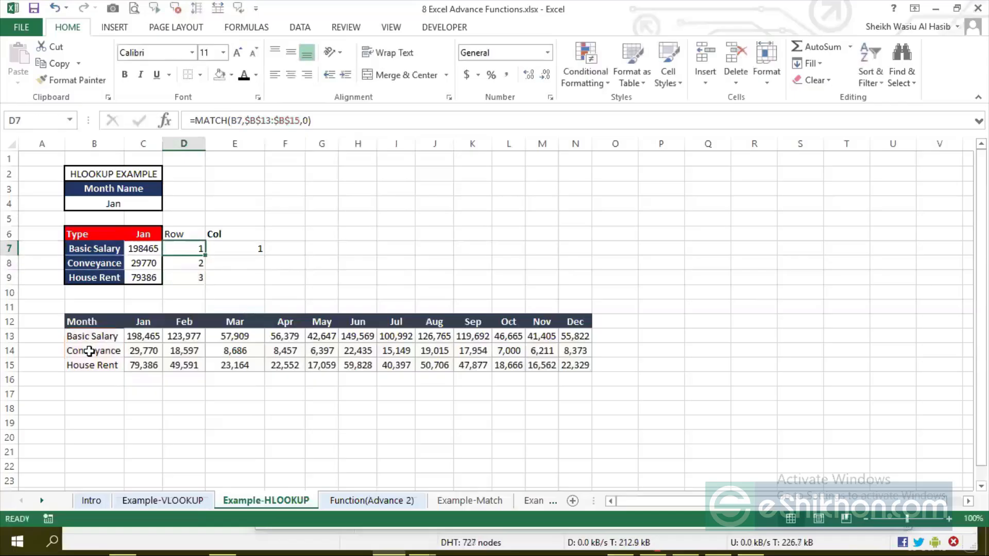
pyautogui.press('Down')
pyautogui.press('Down')
pyautogui.press('Down')
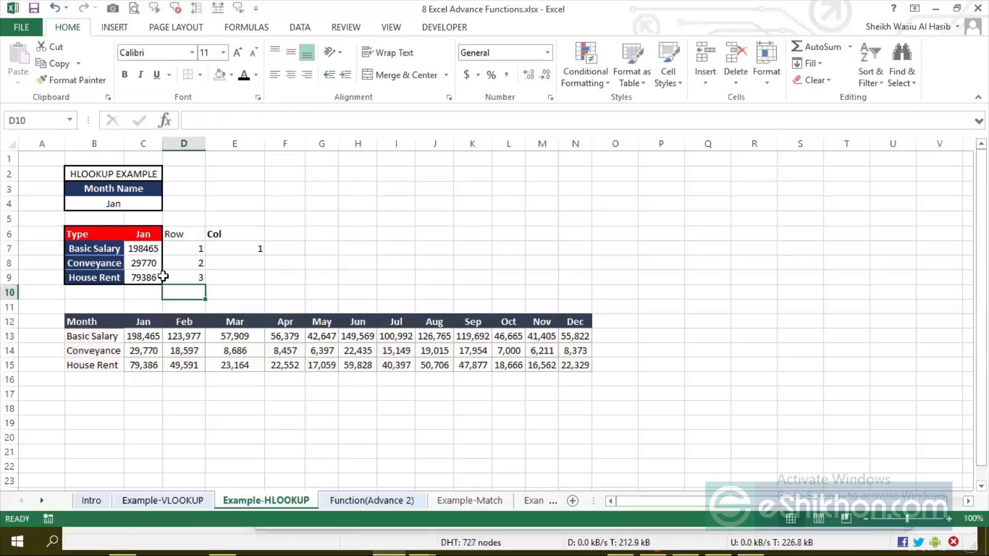
pyautogui.click(194, 249)
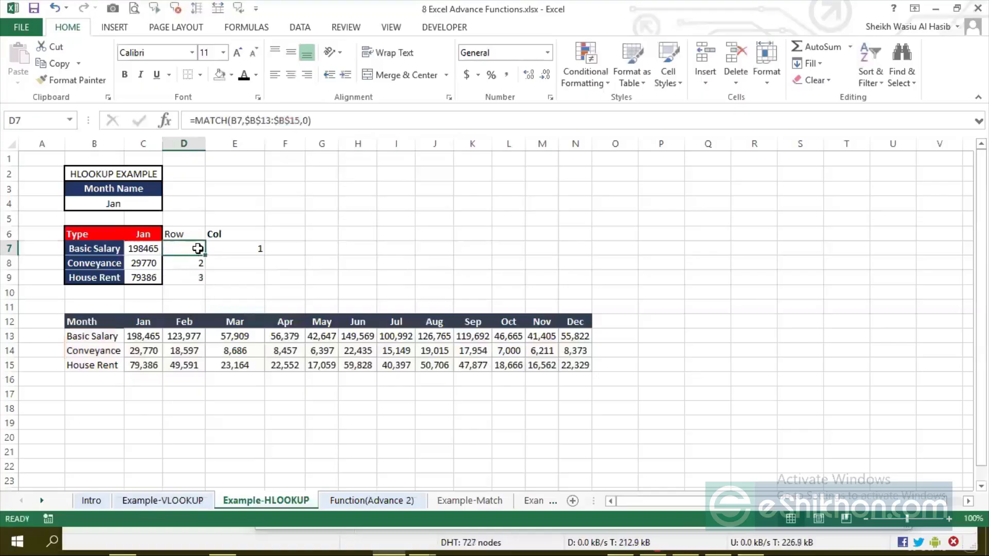
pyautogui.moveTo(198, 264); pyautogui.dragTo(196, 274)
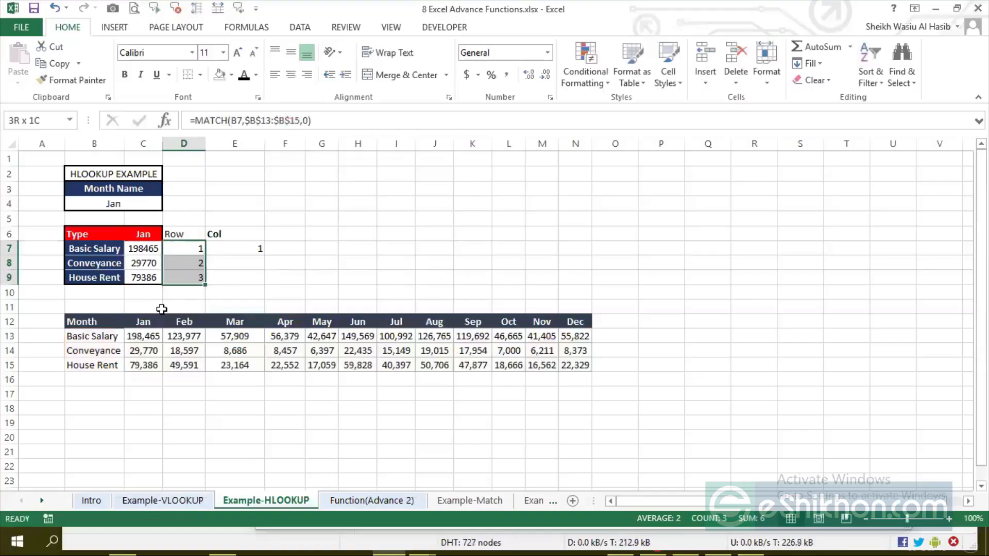
# Examine the column MATCH formula in E7 together with its lookup value in C6 and the month headers in C12:N12
pyautogui.click(140, 248)
pyautogui.click(176, 264)
pyautogui.moveTo(138, 250); pyautogui.dragTo(139, 281)
pyautogui.click(228, 258)
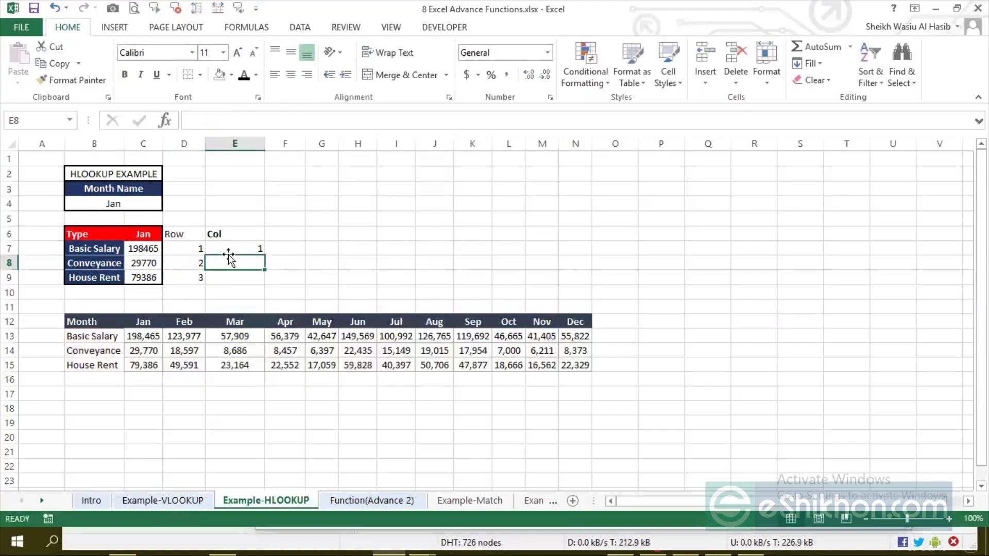
pyautogui.click(229, 248)
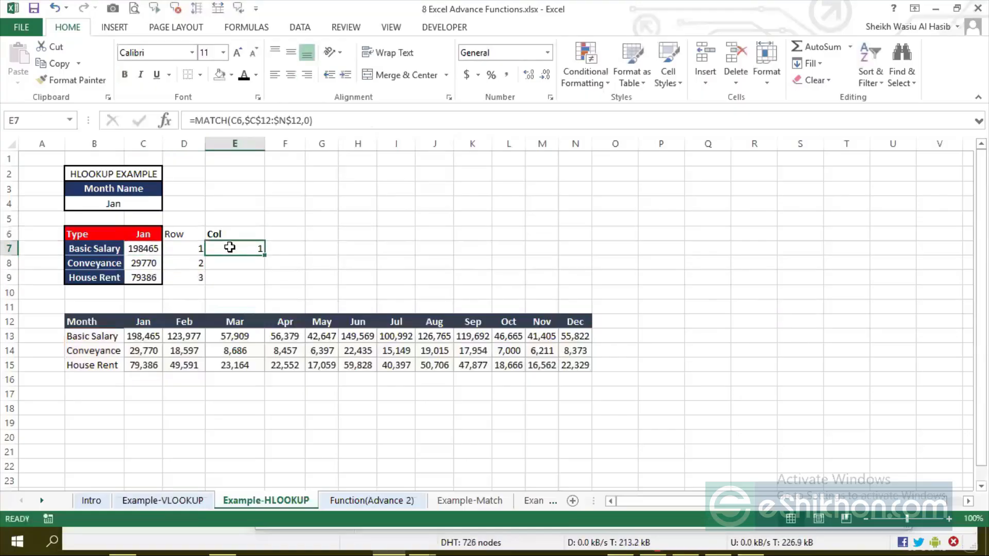
pyautogui.click(143, 234)
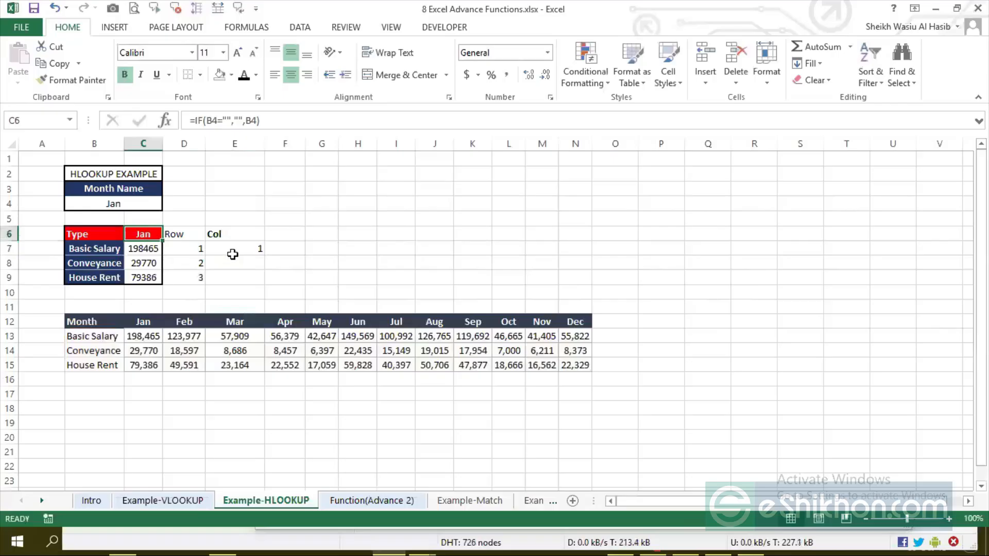
pyautogui.click(236, 251)
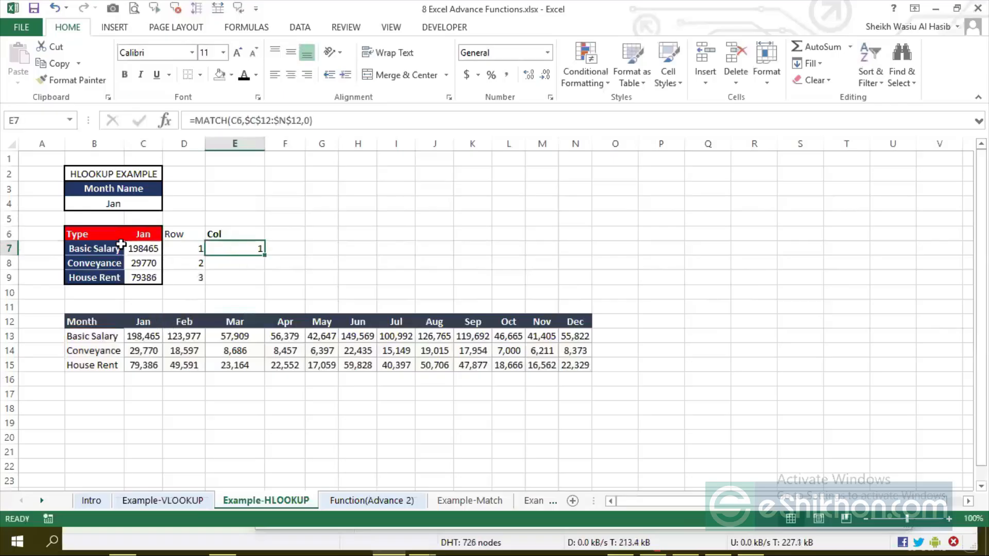
pyautogui.click(144, 233)
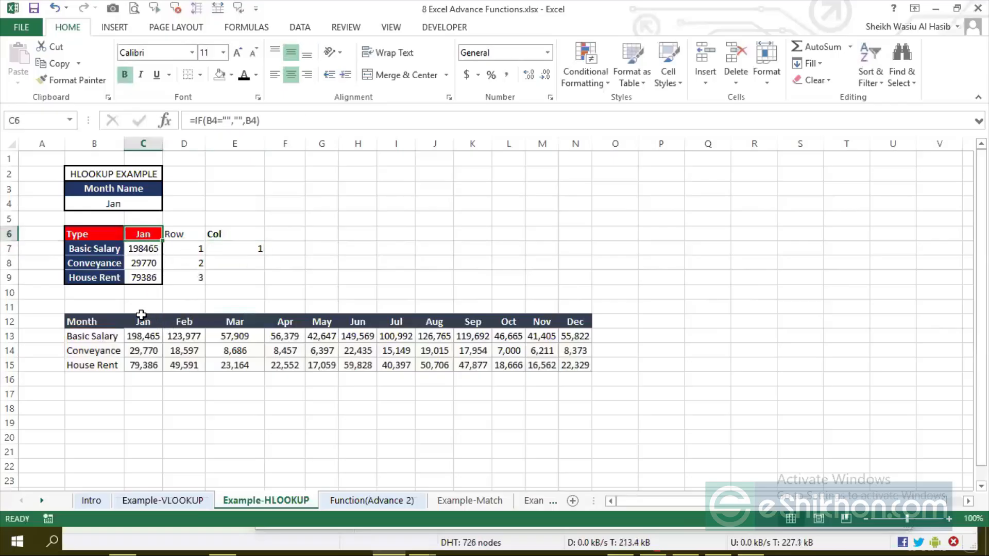
pyautogui.moveTo(143, 320); pyautogui.dragTo(572, 322)
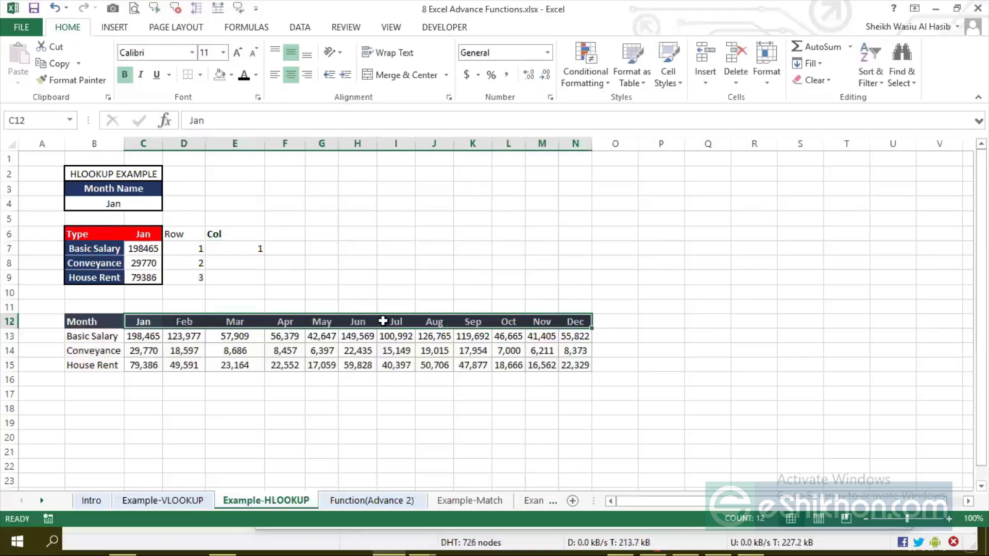
# Change the month name in B4 to Feb
pyautogui.click(124, 209)
pyautogui.doubleClick(123, 208)
pyautogui.press('Delete')
pyautogui.press('Delete')
pyautogui.press('Delete')
pyautogui.write('Feb')
pyautogui.press('Return')
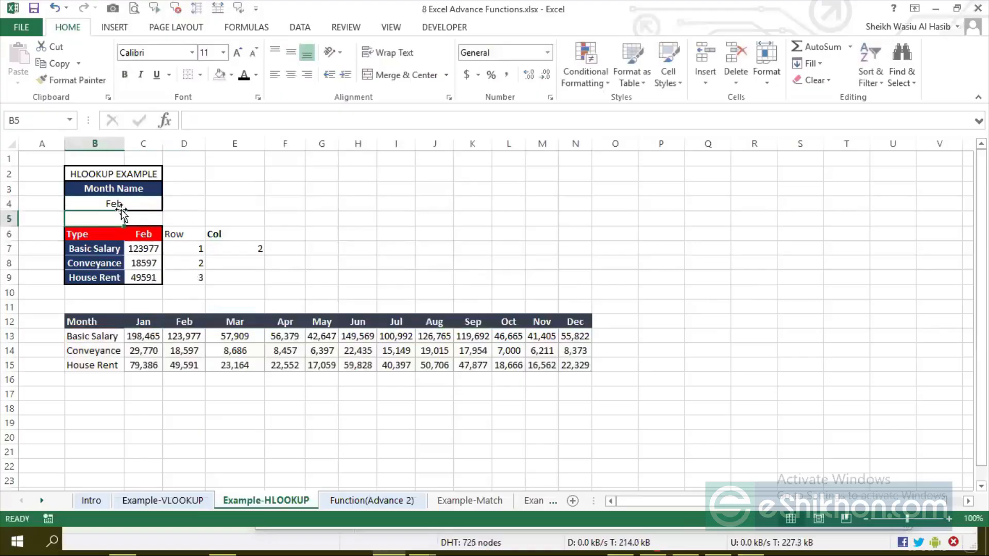
# Check the column position in E7 and the row positions in D7:D9 against the salary types in B13:B15
pyautogui.click(239, 248)
pyautogui.moveTo(196, 247); pyautogui.dragTo(198, 274)
pyautogui.click(191, 246)
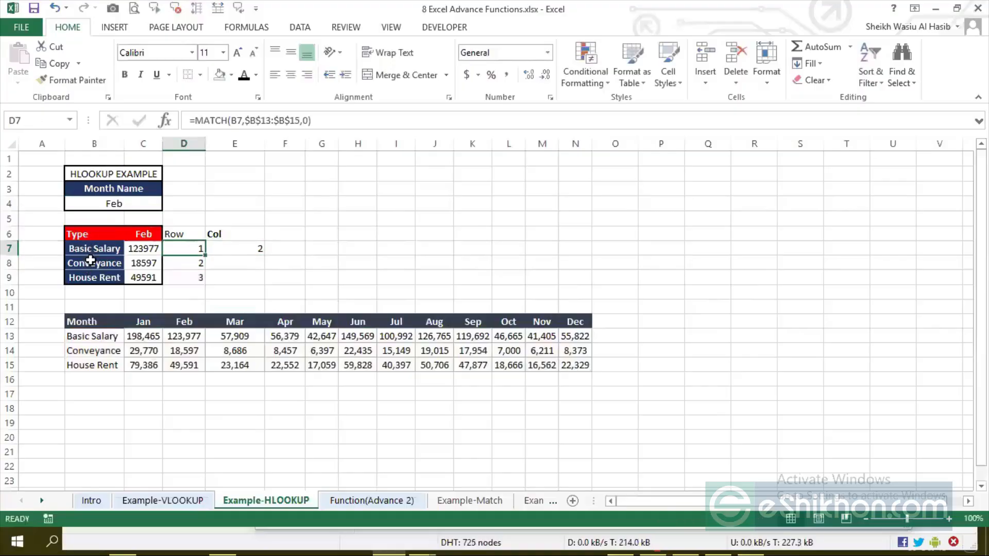
pyautogui.click(88, 250)
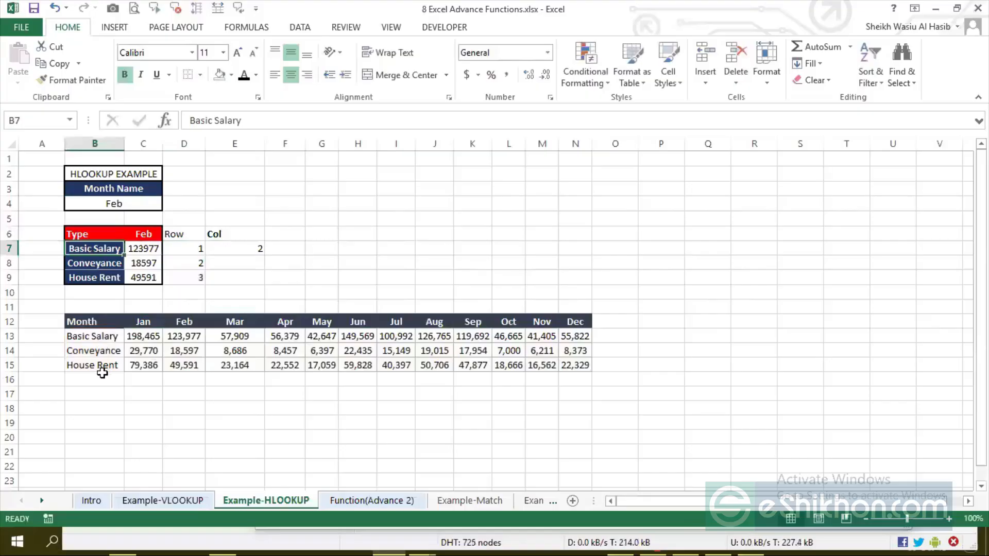
pyautogui.moveTo(93, 336); pyautogui.dragTo(105, 359)
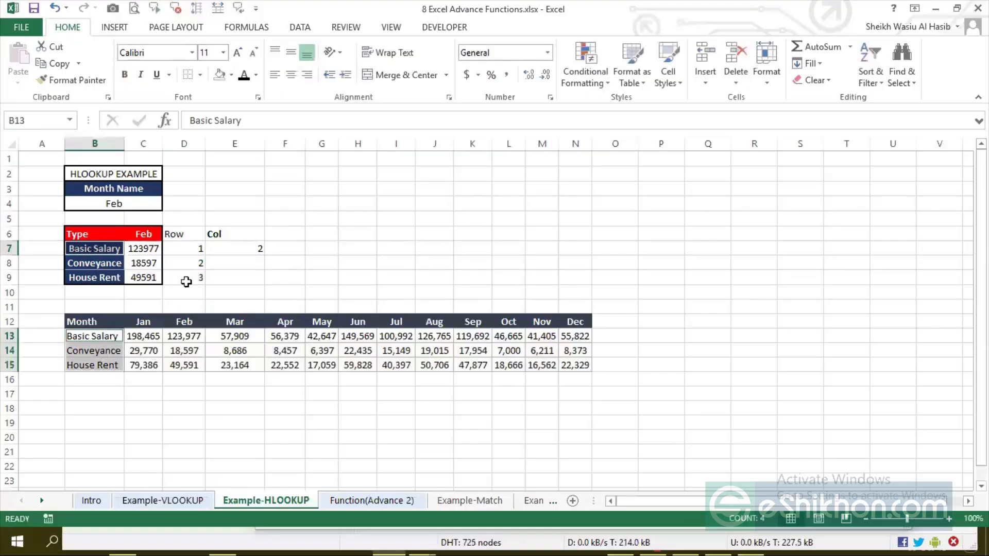
pyautogui.click(194, 264)
pyautogui.click(191, 248)
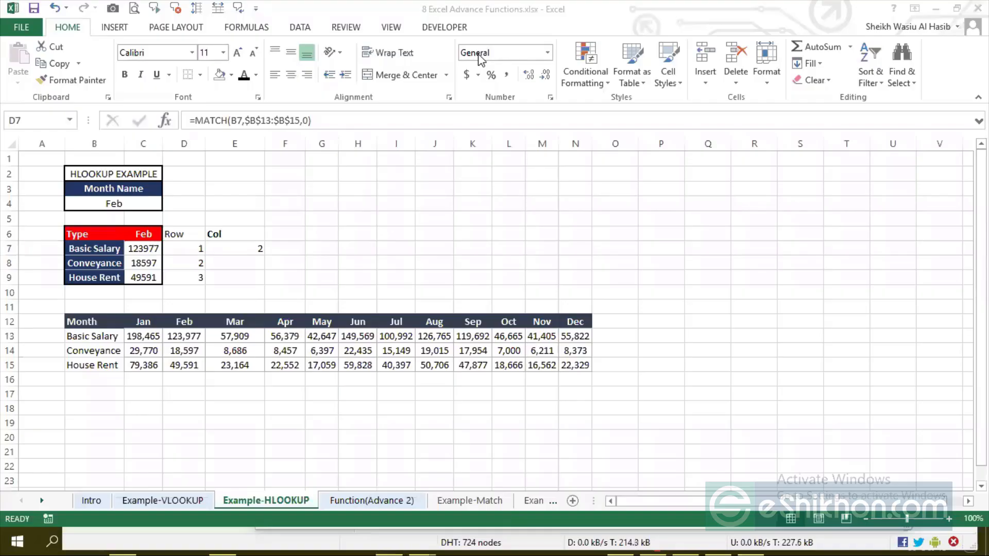
# Clear the existing HLOOKUP formulas from C7:C9
pyautogui.click(149, 252)
pyautogui.press('Down')
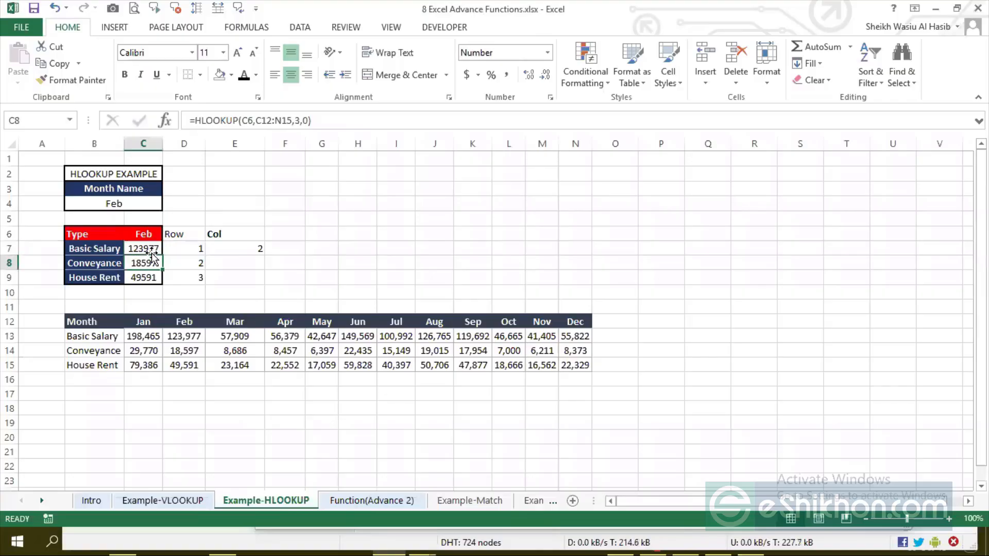
pyautogui.moveTo(150, 251); pyautogui.dragTo(150, 277)
pyautogui.press('Delete')
pyautogui.click(151, 252)
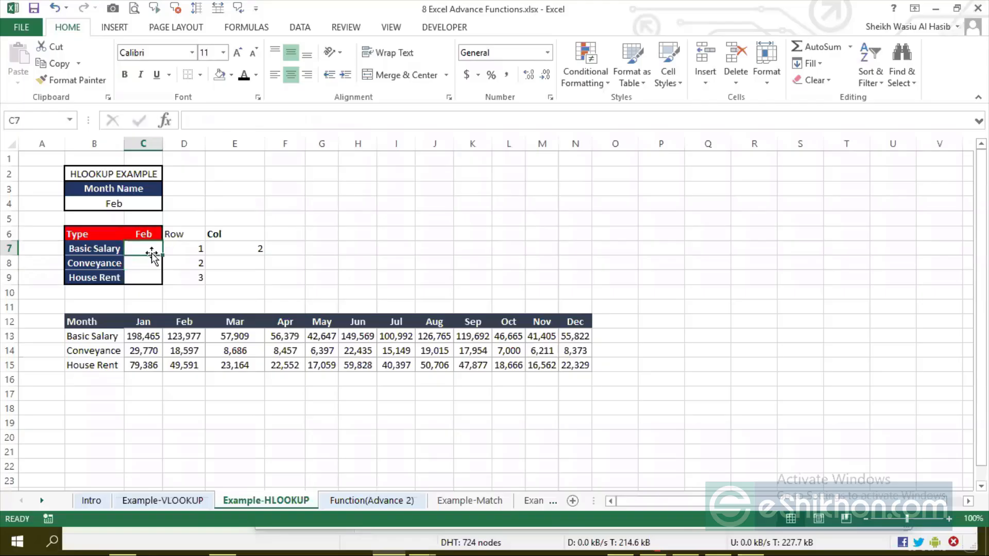
pyautogui.write('=')
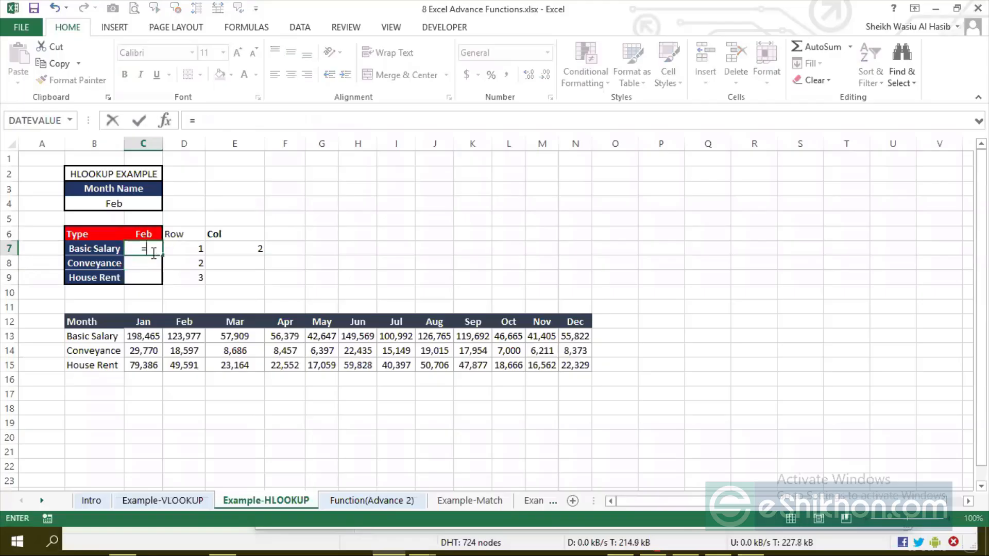
pyautogui.write('match')
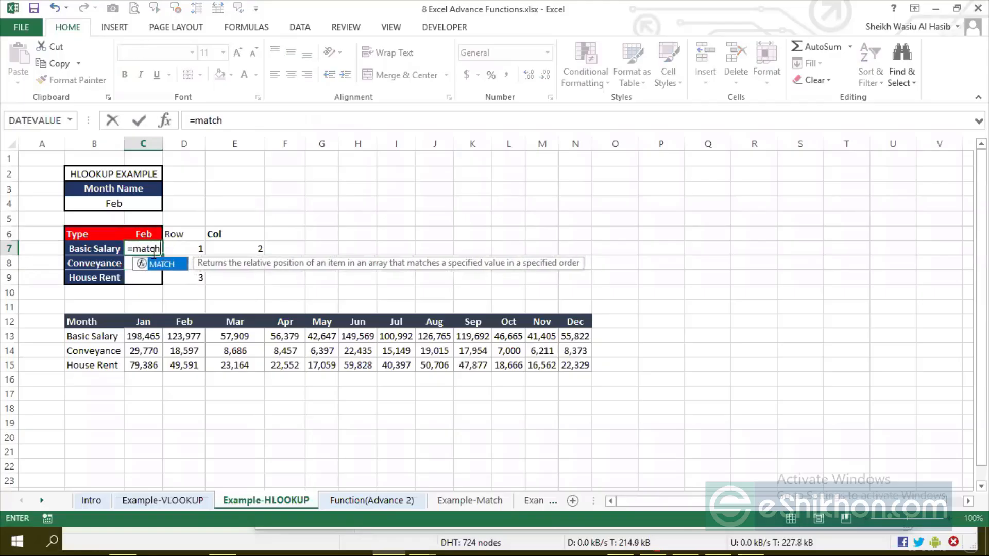
pyautogui.press('Tab')
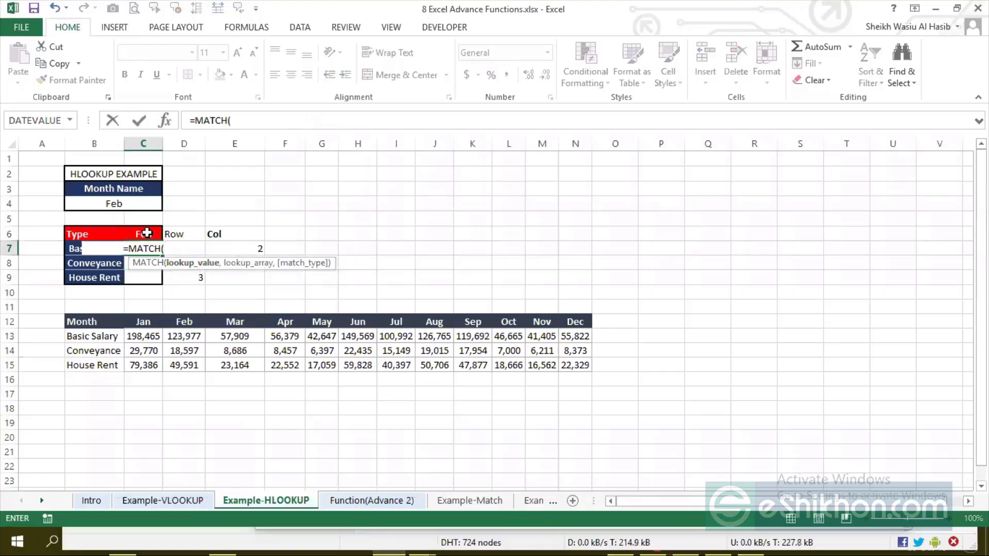
pyautogui.press('BackSpace')
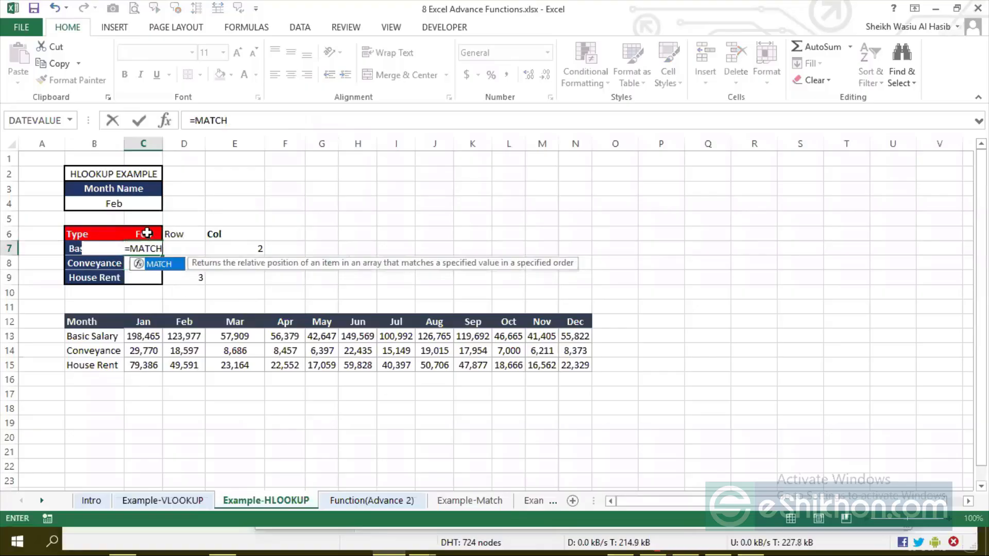
pyautogui.press('BackSpace')
pyautogui.press('BackSpace')
pyautogui.press('BackSpace')
pyautogui.press('BackSpace')
pyautogui.press('BackSpace')
pyautogui.press('BackSpace')
pyautogui.write('=hlook')
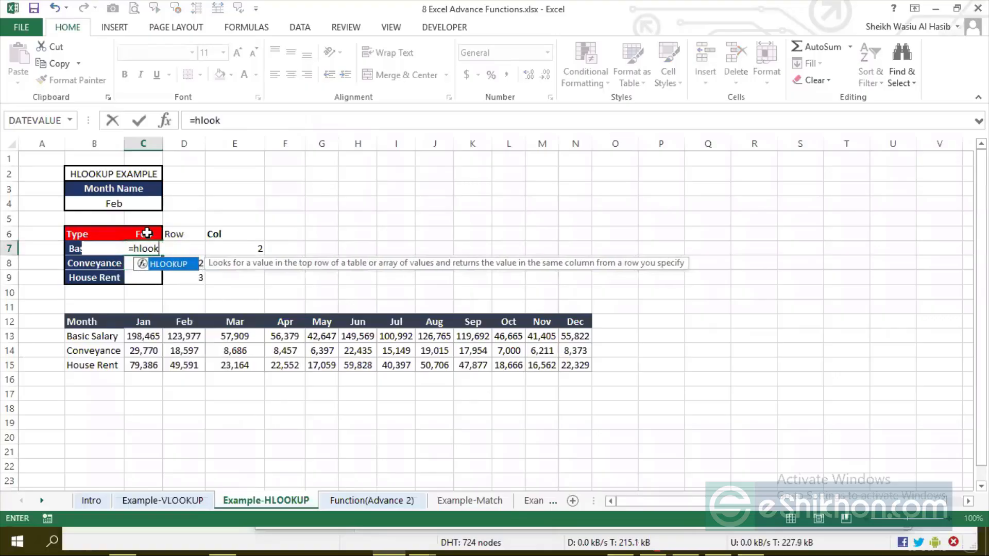
pyautogui.press('Tab')
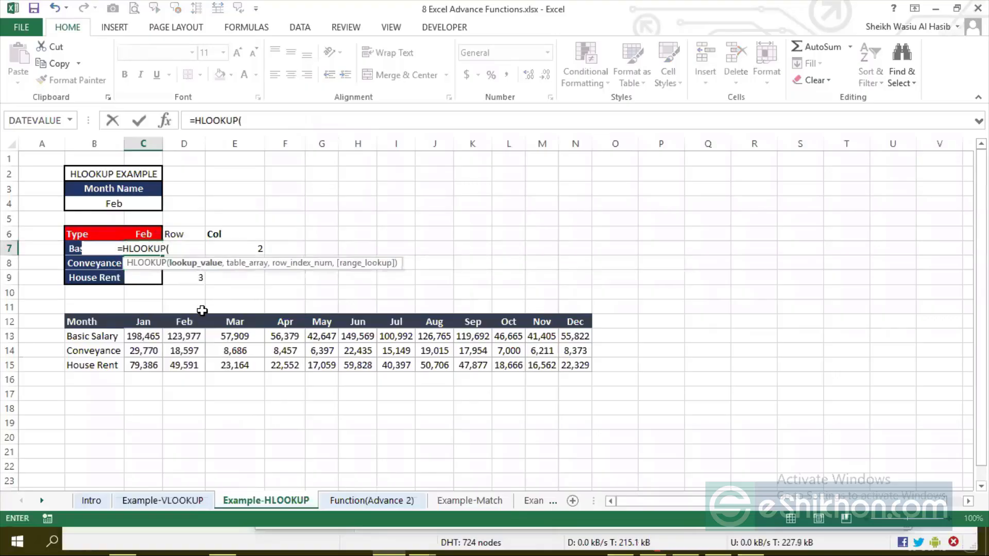
pyautogui.click(138, 235)
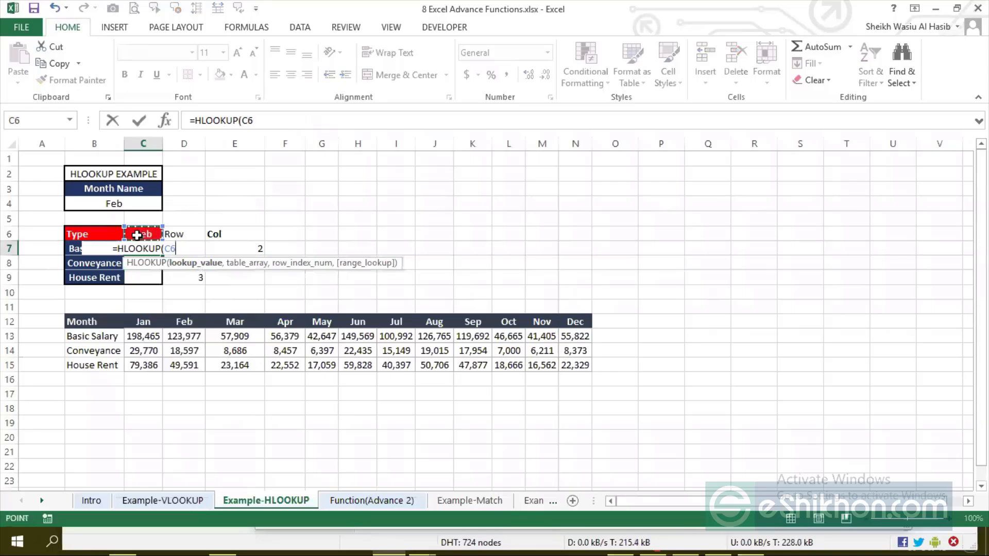
pyautogui.write(',')
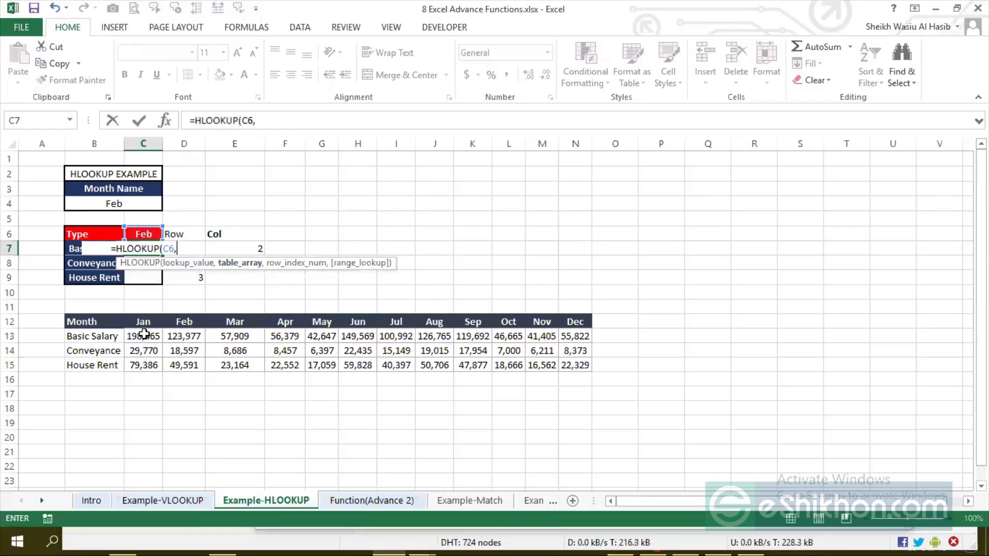
pyautogui.moveTo(140, 323); pyautogui.dragTo(573, 365)
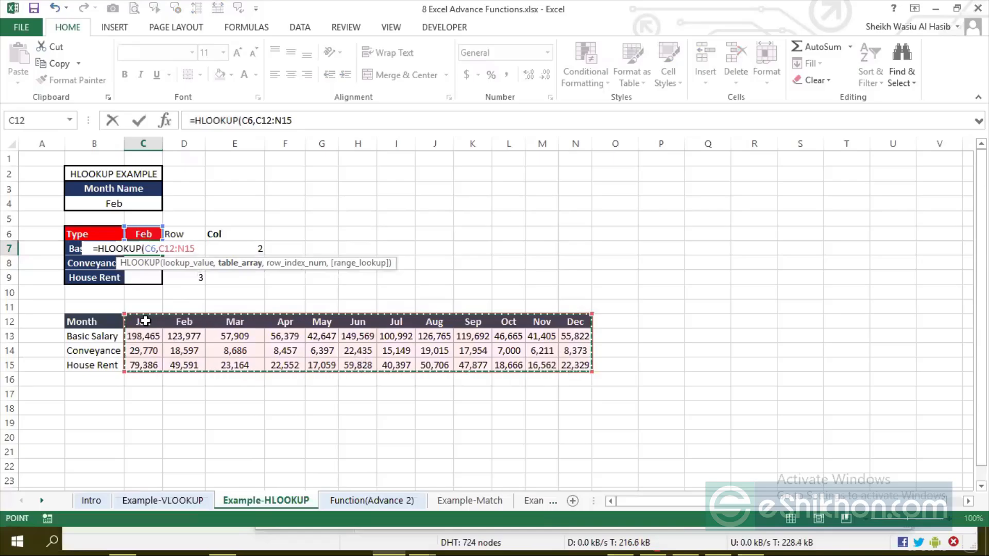
pyautogui.press('F4')
pyautogui.write(',')
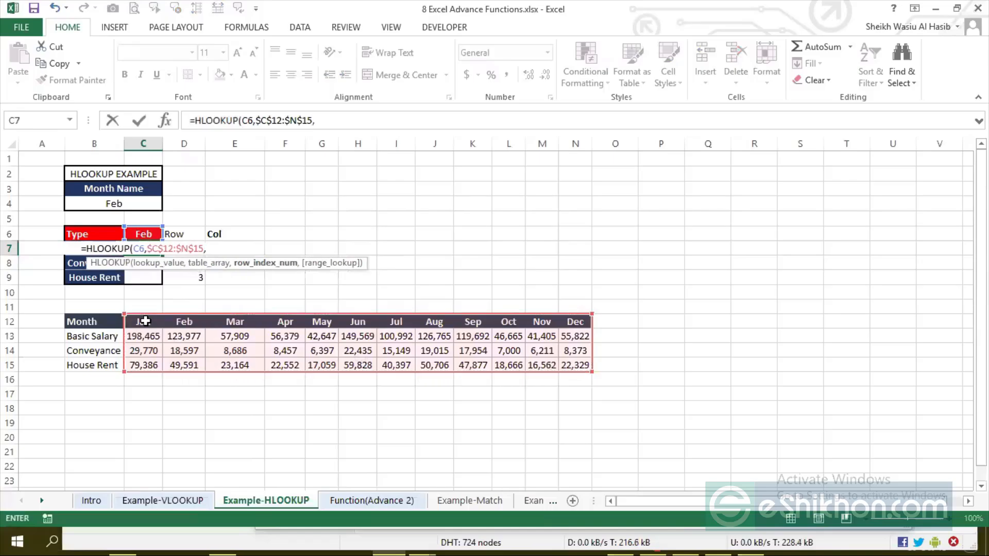
pyautogui.click(199, 277)
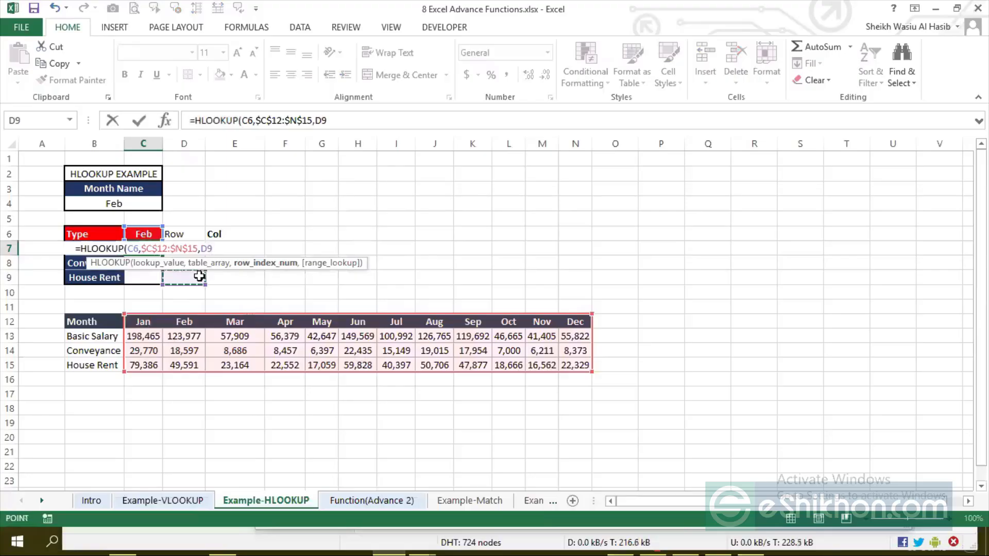
pyautogui.press('Up')
pyautogui.press('Up')
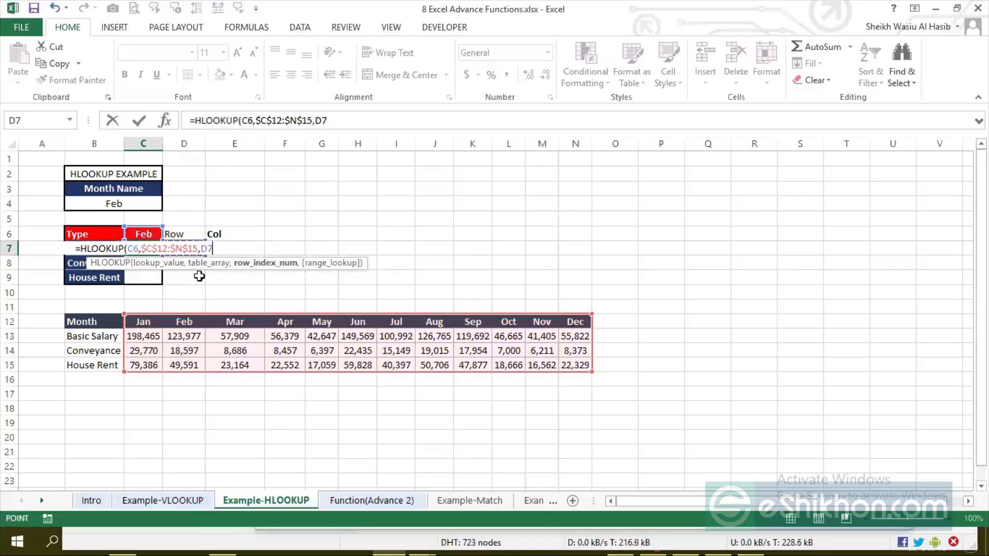
pyautogui.moveTo(213, 249); pyautogui.dragTo(75, 246)
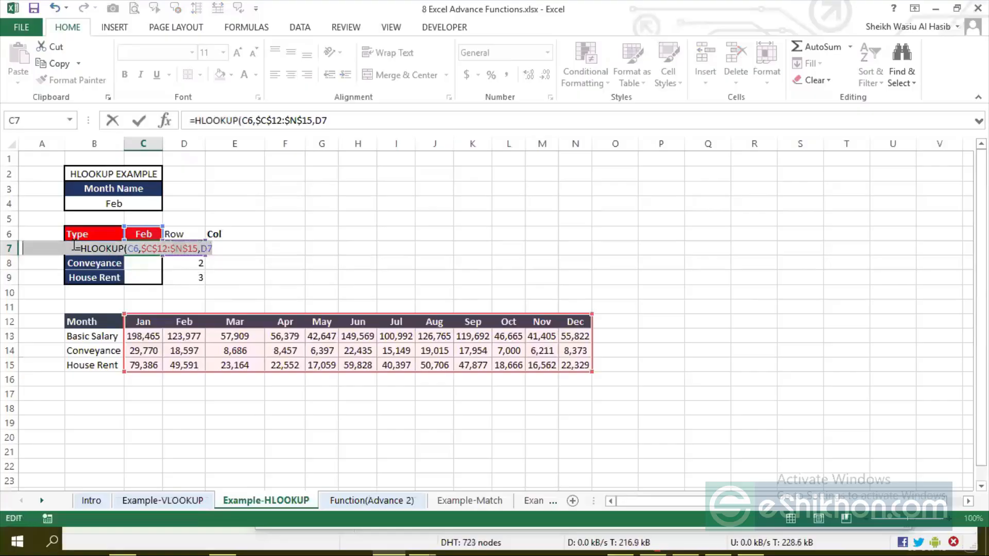
pyautogui.press('BackSpace')
pyautogui.press('Return')
# Extend the MATCH lookup range in D7 to $B$12:$B$15 and copy the formula down to D9
pyautogui.press('Up')
pyautogui.press('Right')
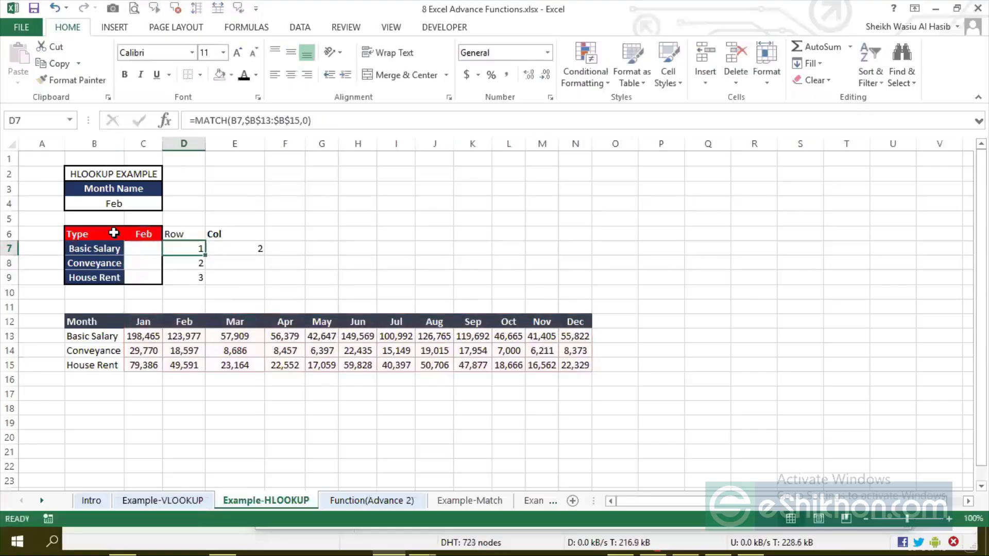
pyautogui.click(251, 117)
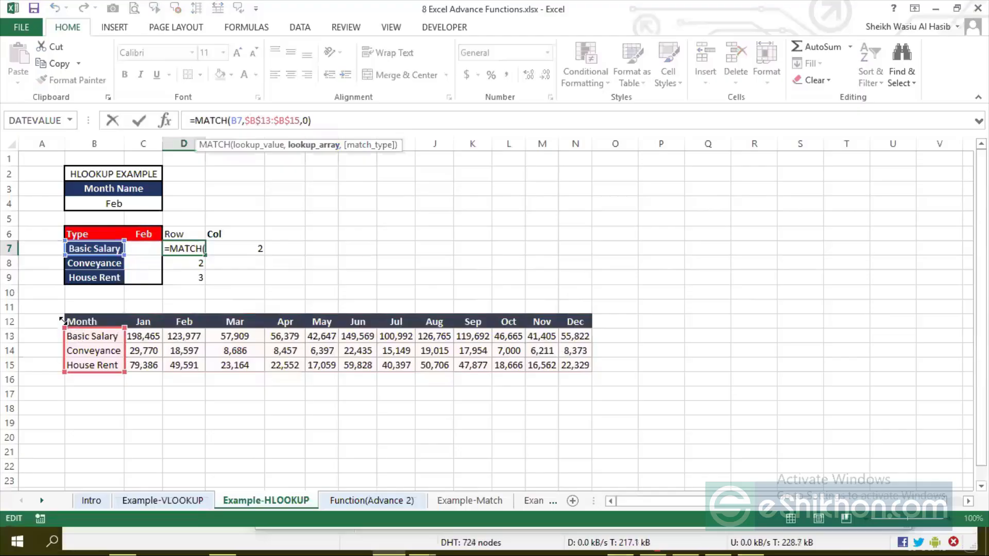
pyautogui.moveTo(62, 320); pyautogui.dragTo(64, 319)
pyautogui.press('Return')
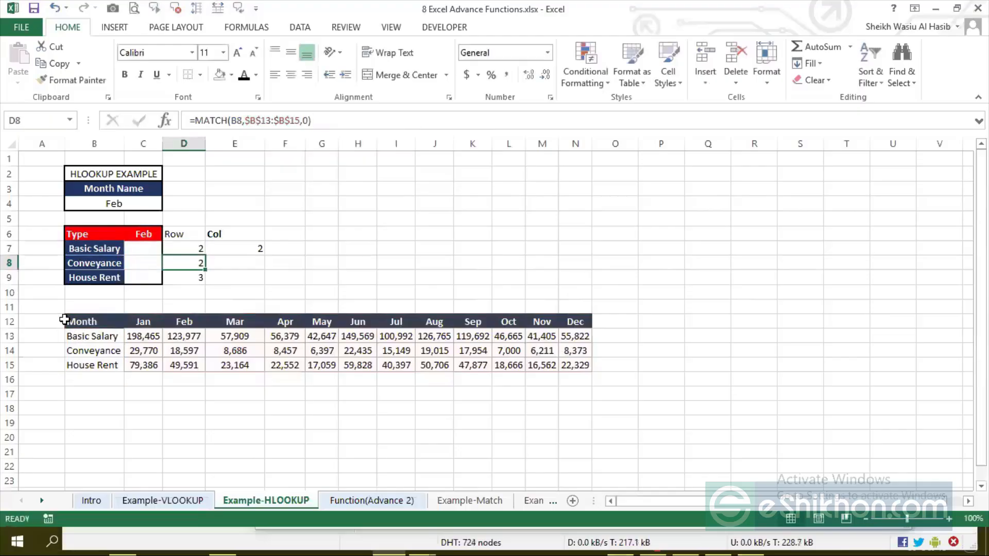
pyautogui.press('Up')
pyautogui.moveTo(206, 255); pyautogui.dragTo(206, 283)
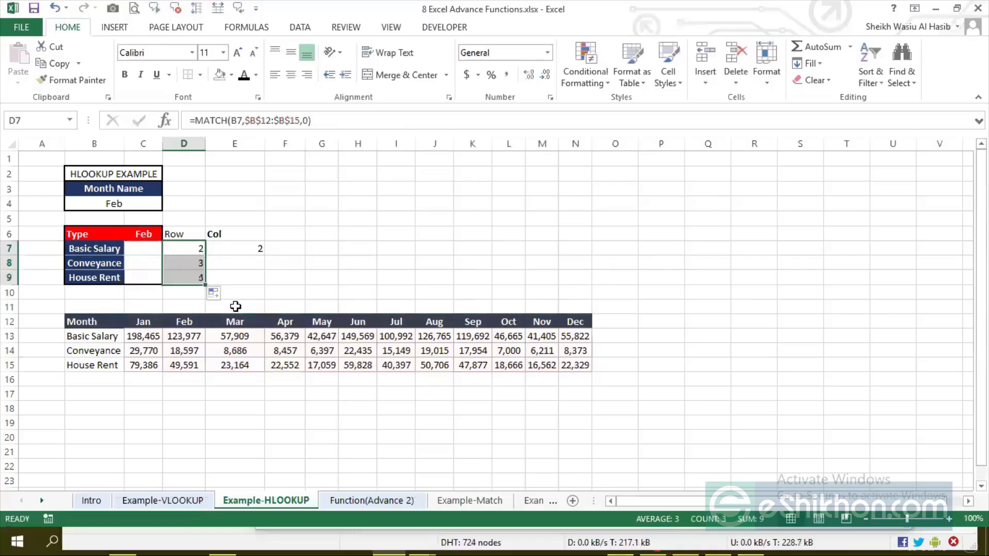
# Compare the row positions in D7:D9 with the lookup table in C12:N15, counting from its month header row
pyautogui.click(142, 249)
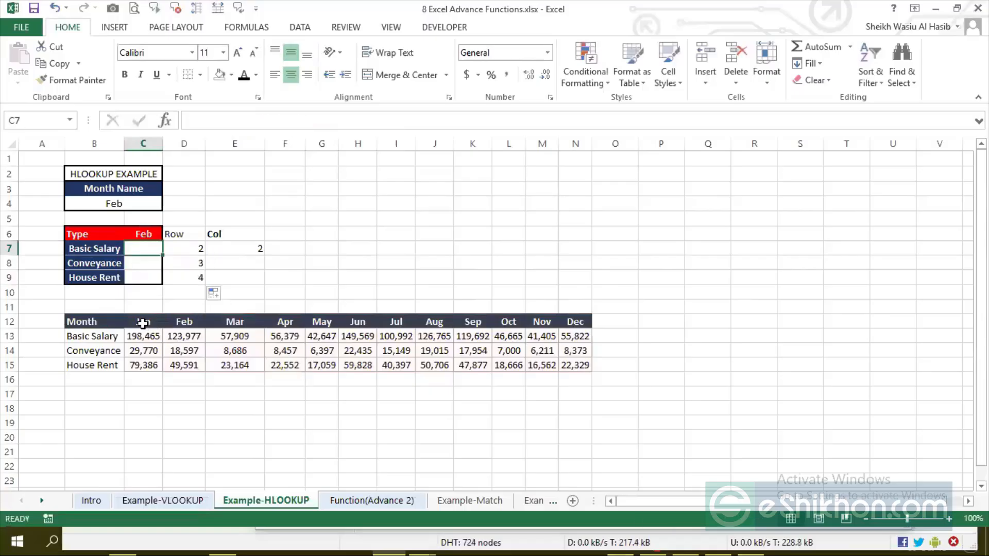
pyautogui.moveTo(143, 321); pyautogui.dragTo(580, 367)
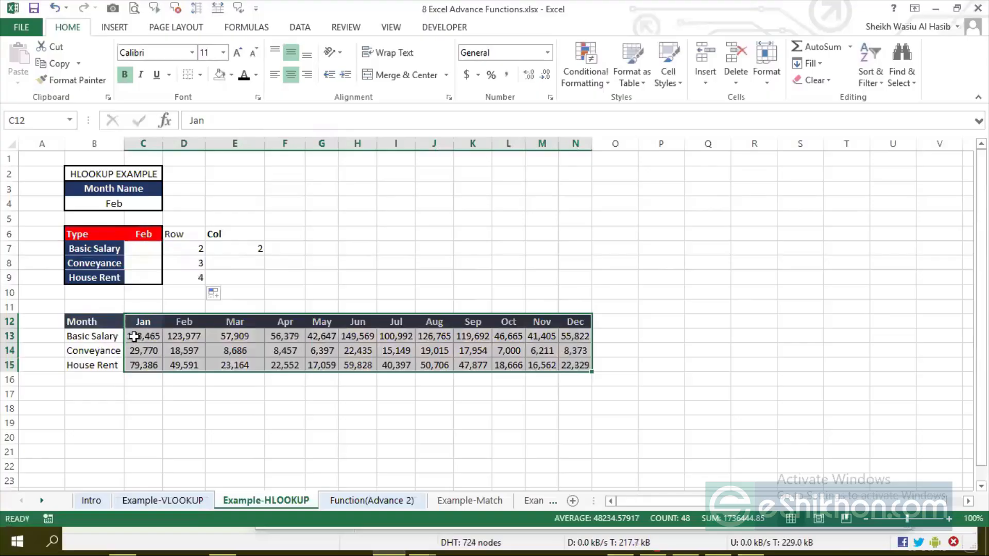
pyautogui.click(138, 324)
pyautogui.click(185, 249)
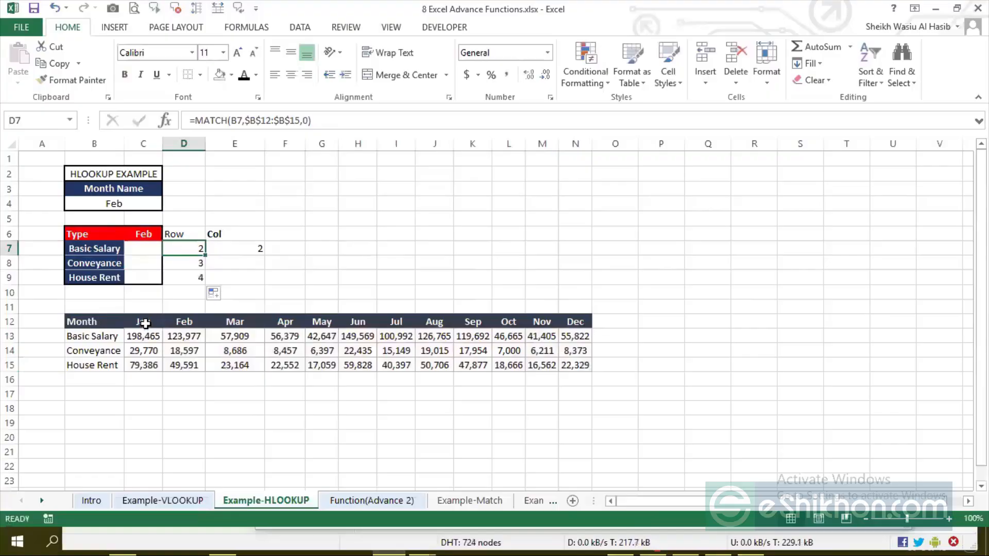
pyautogui.moveTo(142, 324); pyautogui.dragTo(294, 364)
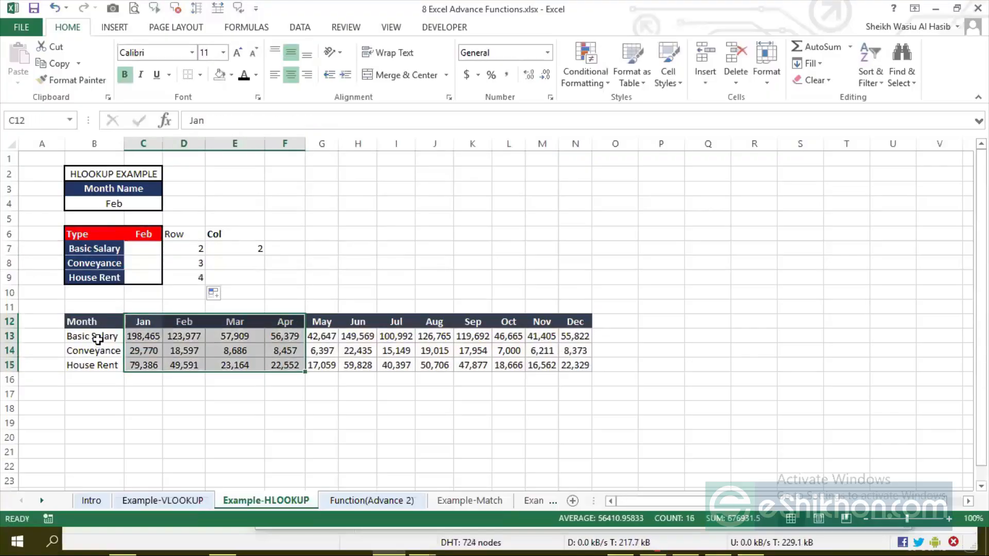
pyautogui.click(73, 338)
pyautogui.click(188, 261)
# Undo the lookup range change in D7:D9, and copy D7's MATCH formula with +1 added down to D9
pyautogui.hotkey('ctrl', 'z')
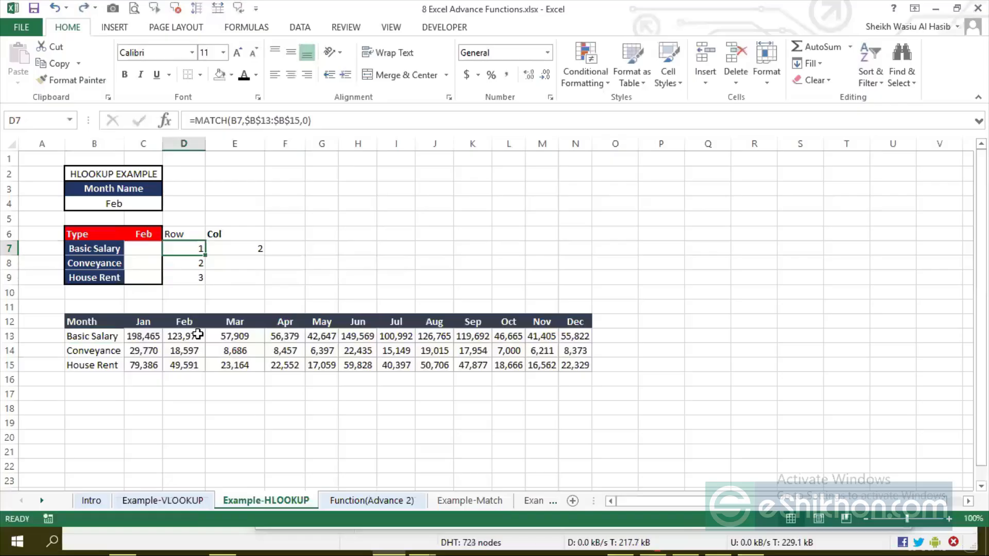
pyautogui.click(312, 122)
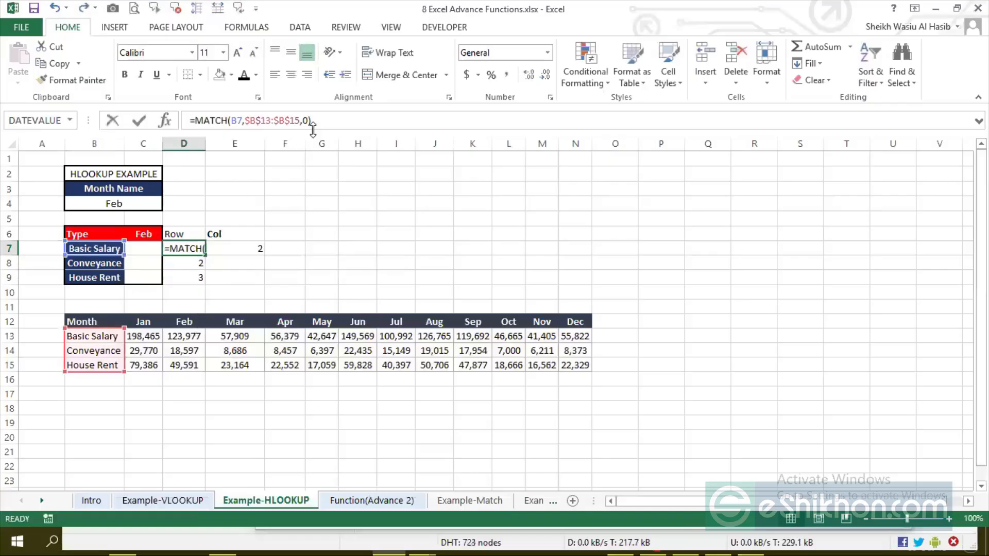
pyautogui.write('+1')
pyautogui.hotkey('ctrl', 'Return')
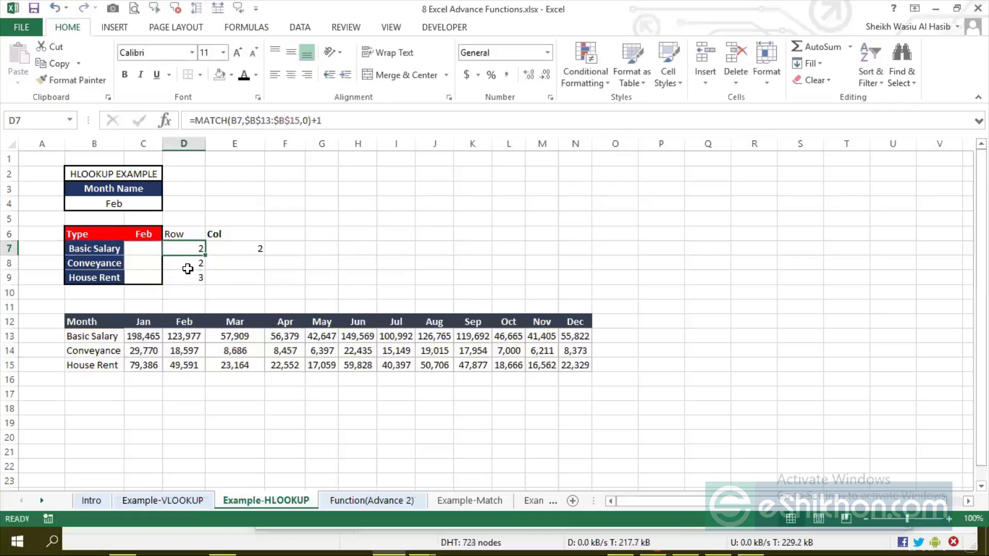
pyautogui.doubleClick(202, 254)
# Check the +1 row positions against the salary types in B13:B15 and the full table in C12:N15
pyautogui.moveTo(111, 336); pyautogui.dragTo(112, 374)
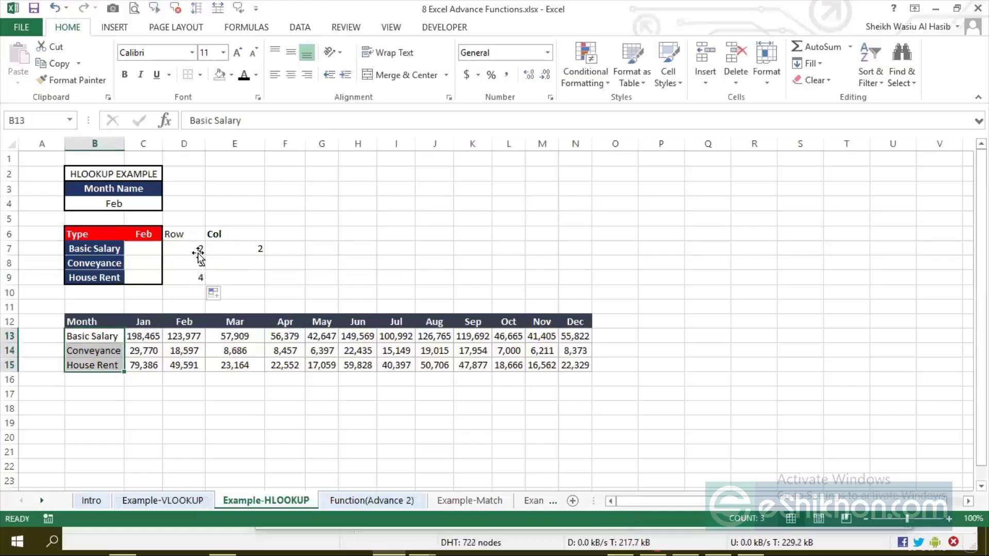
pyautogui.click(199, 254)
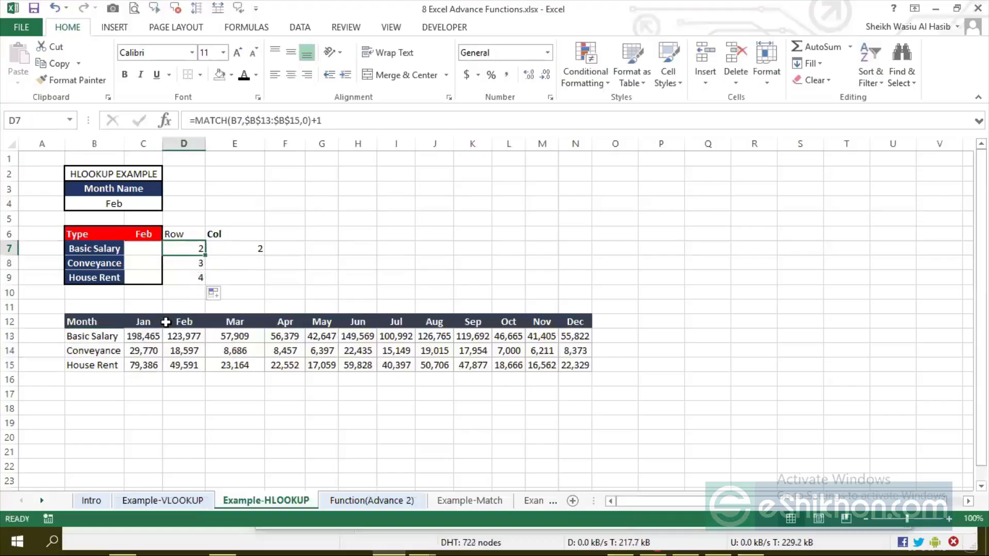
pyautogui.click(129, 250)
pyautogui.click(144, 322)
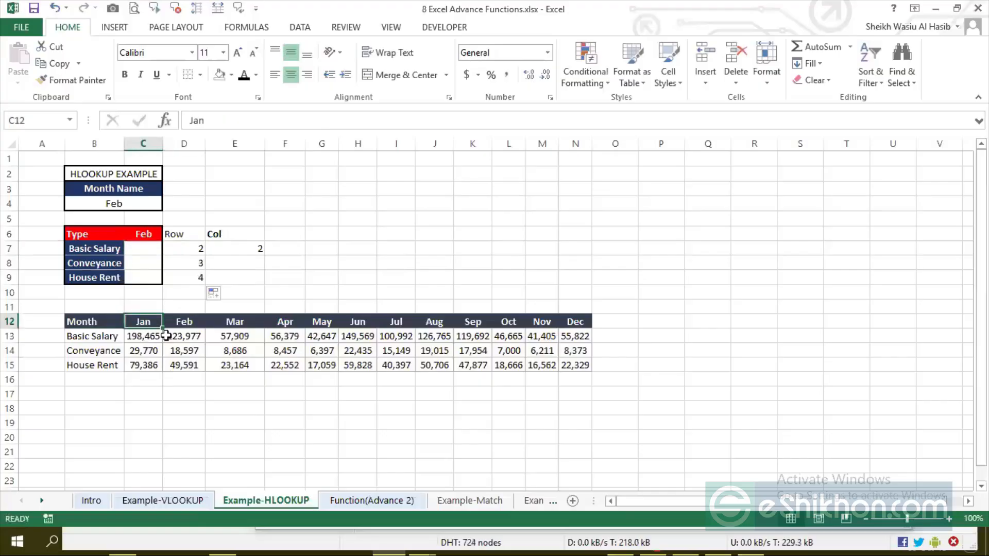
pyautogui.moveTo(166, 336); pyautogui.dragTo(579, 366)
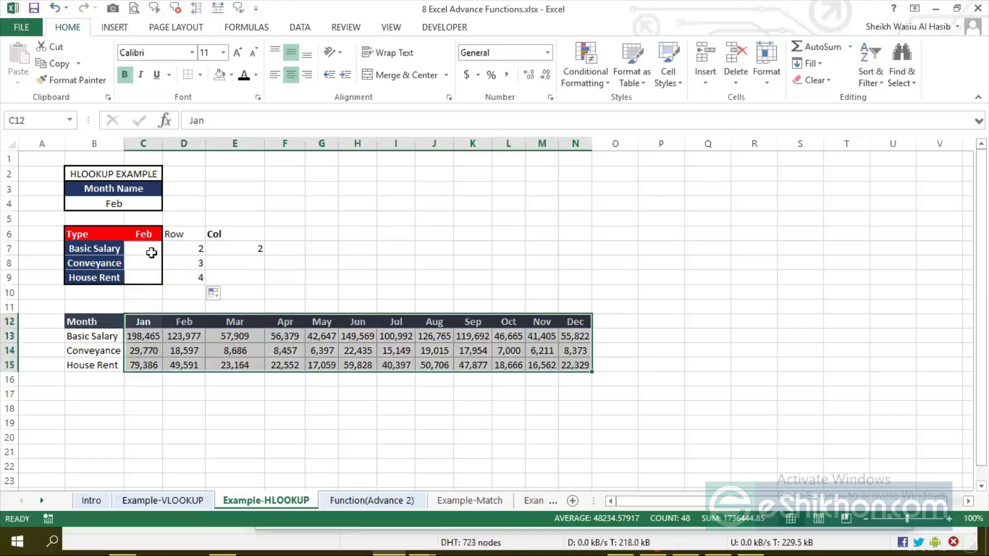
# Change D7's MATCH formula to =MATCH(B7,$B$12:$B$15,0), without the +1, and copy it down to D9
pyautogui.click(187, 250)
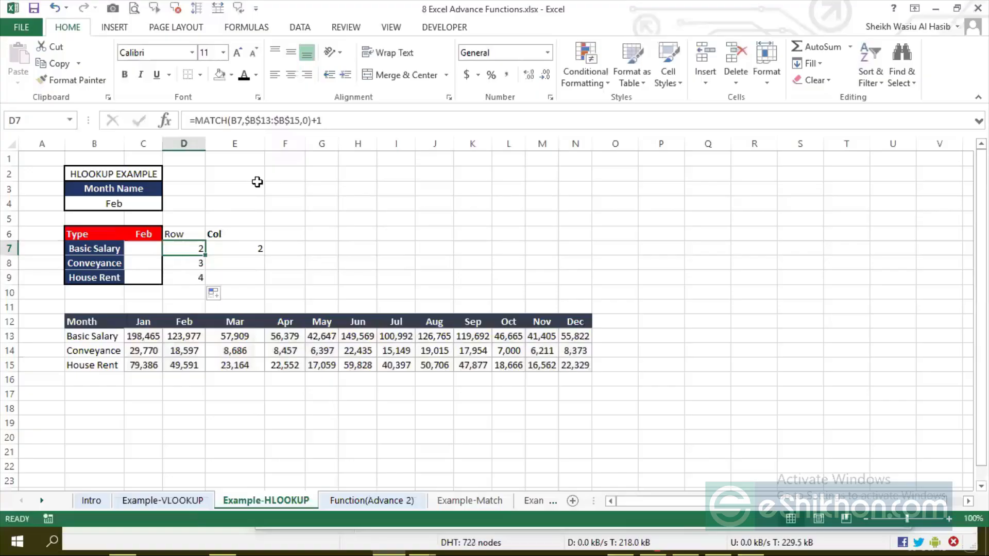
pyautogui.click(313, 121)
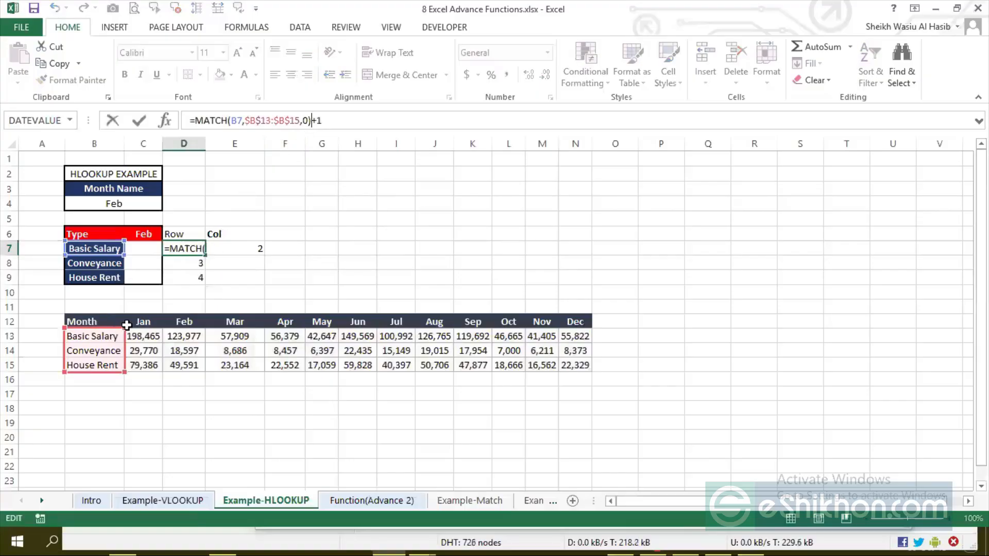
pyautogui.moveTo(124, 325); pyautogui.dragTo(123, 313)
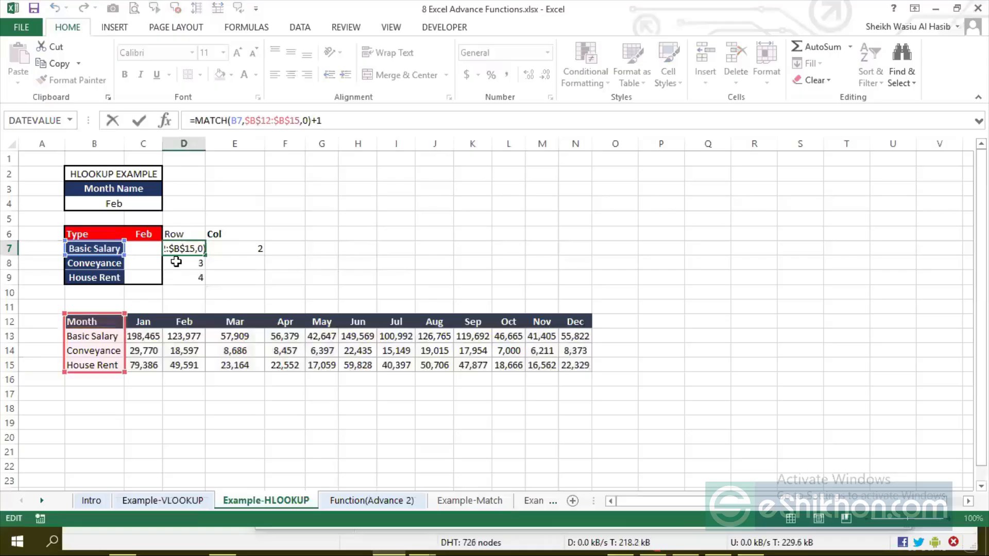
pyautogui.press('Return')
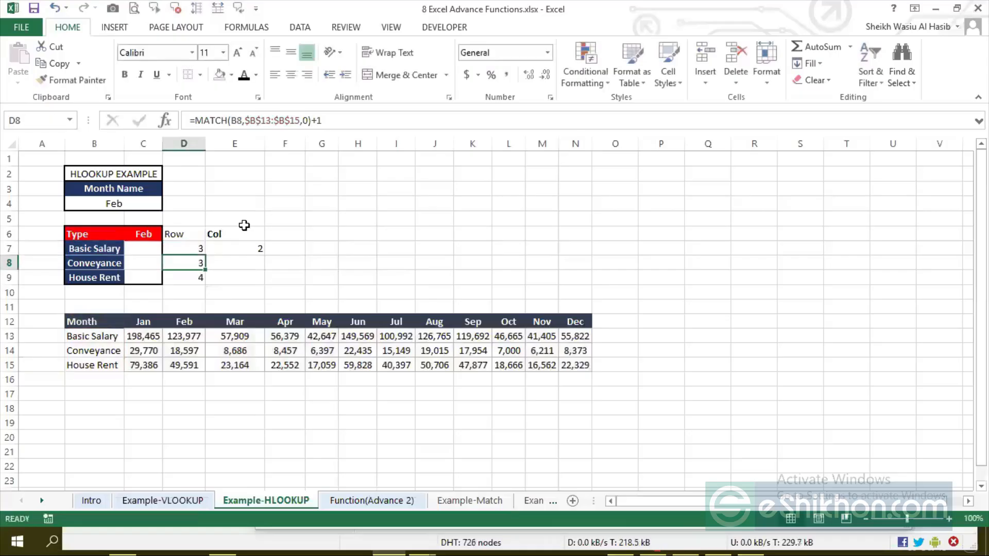
pyautogui.press('Up')
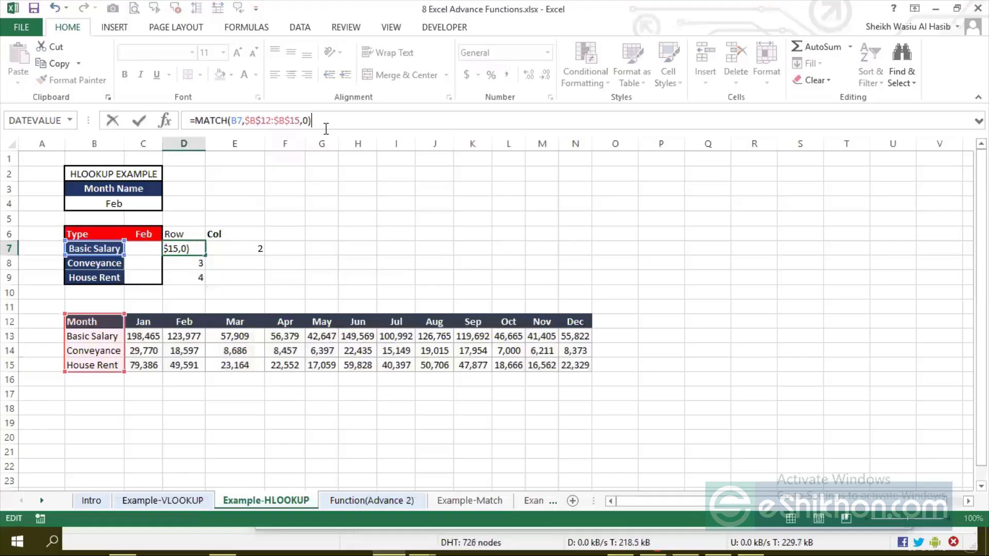
pyautogui.press('Return')
pyautogui.click(202, 249)
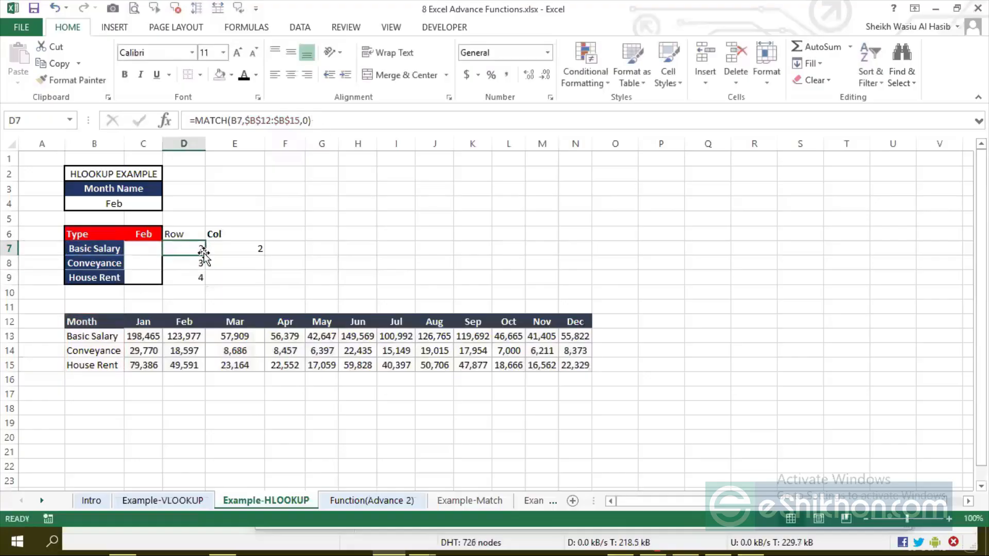
pyautogui.doubleClick(205, 255)
# Examine how the table range C12:N15 lines up with the row labels in B12:B15 and B13:B15
pyautogui.click(148, 261)
pyautogui.click(175, 248)
pyautogui.click(106, 334)
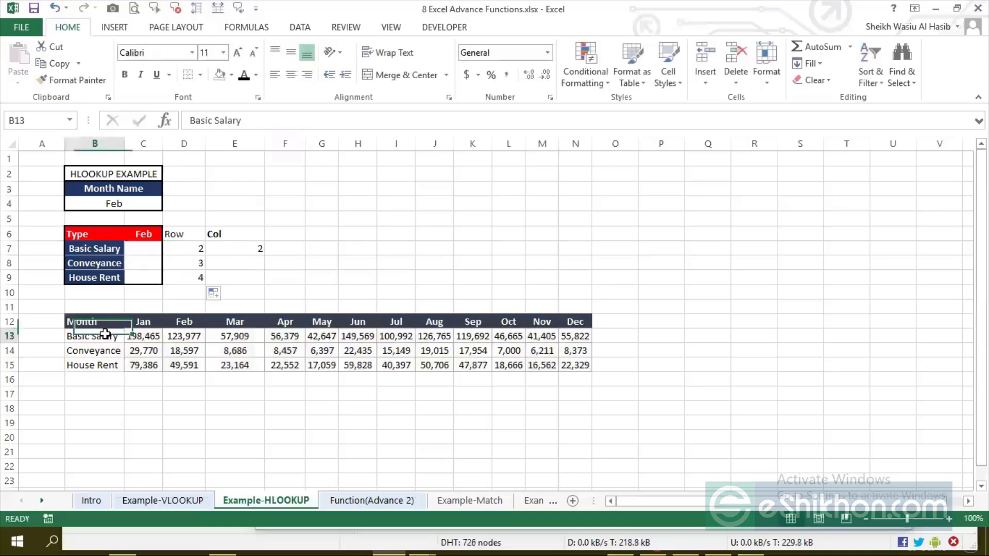
pyautogui.click(147, 252)
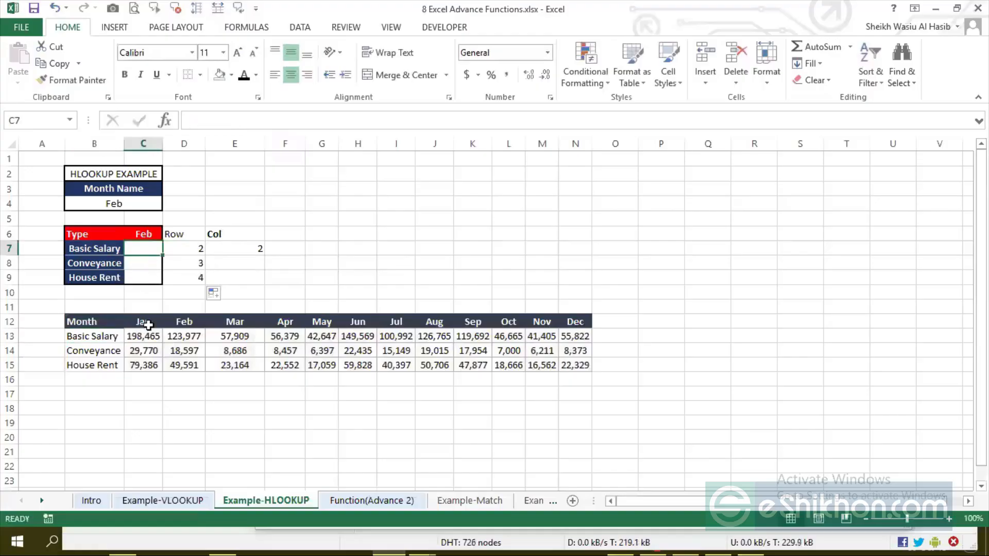
pyautogui.moveTo(148, 325); pyautogui.dragTo(580, 366)
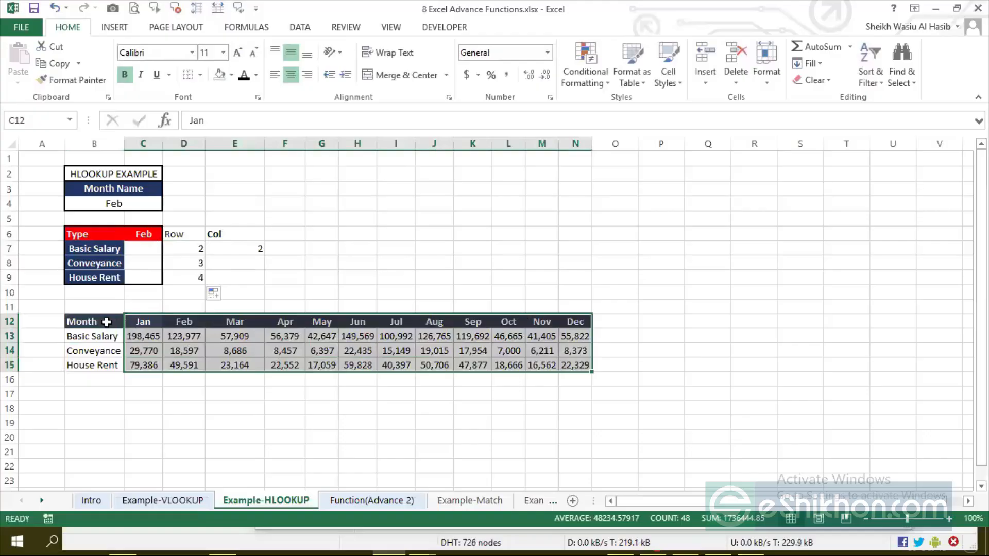
pyautogui.moveTo(107, 322); pyautogui.dragTo(110, 364)
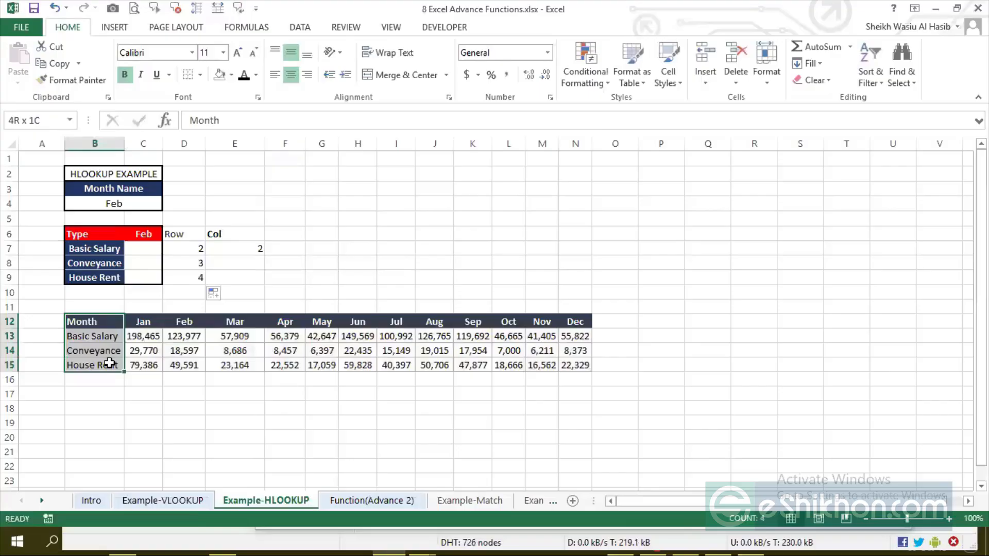
pyautogui.moveTo(103, 337); pyautogui.dragTo(105, 364)
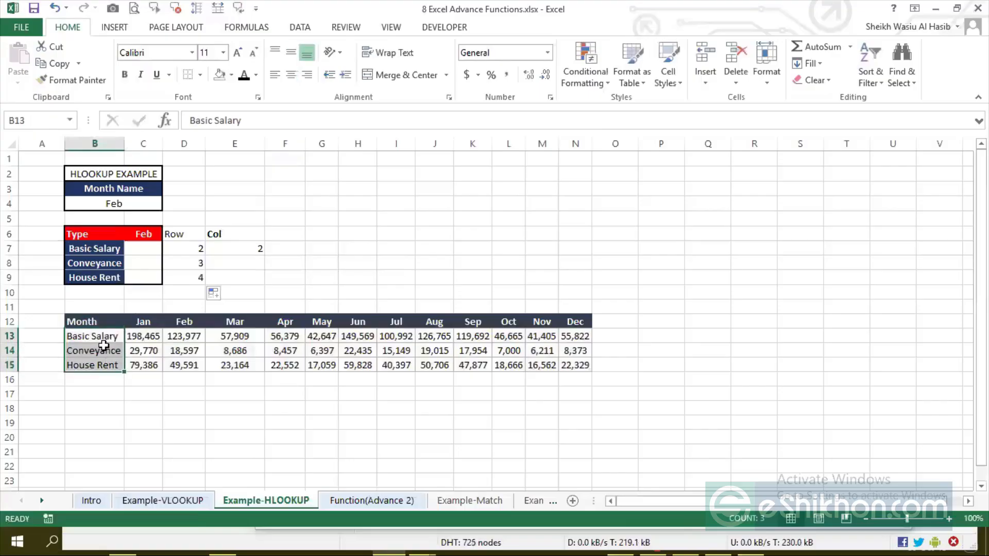
# Start an HLOOKUP formula in C7 with the month in C6 as the absolute lookup value, $C$6
pyautogui.moveTo(106, 328); pyautogui.dragTo(107, 362)
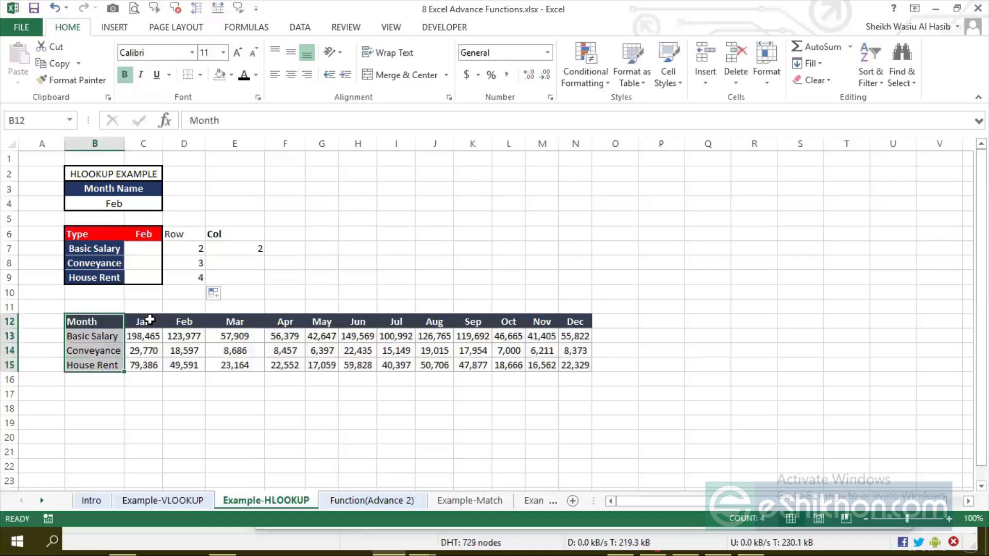
pyautogui.click(148, 249)
pyautogui.write('=heloo')
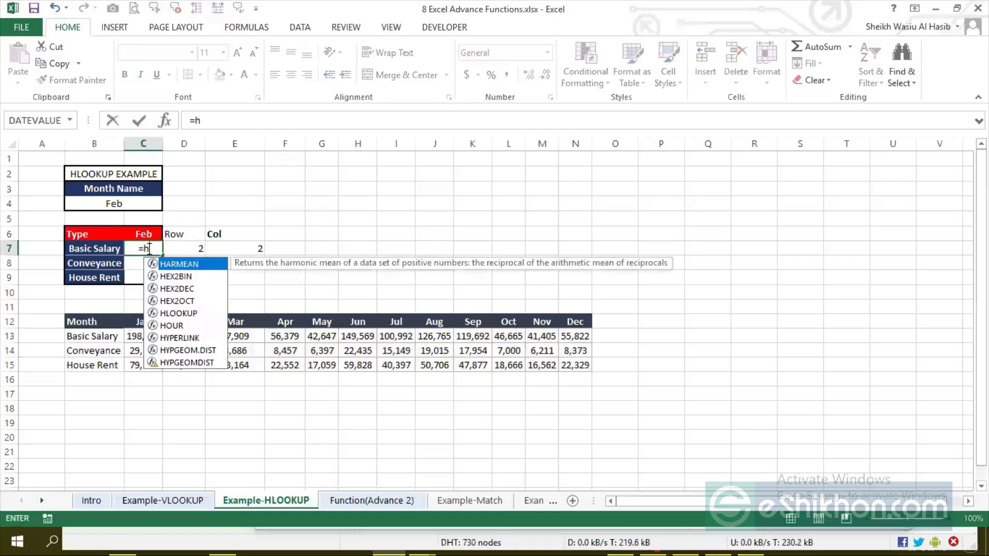
pyautogui.press('BackSpace')
pyautogui.press('BackSpace')
pyautogui.press('BackSpace')
pyautogui.press('BackSpace')
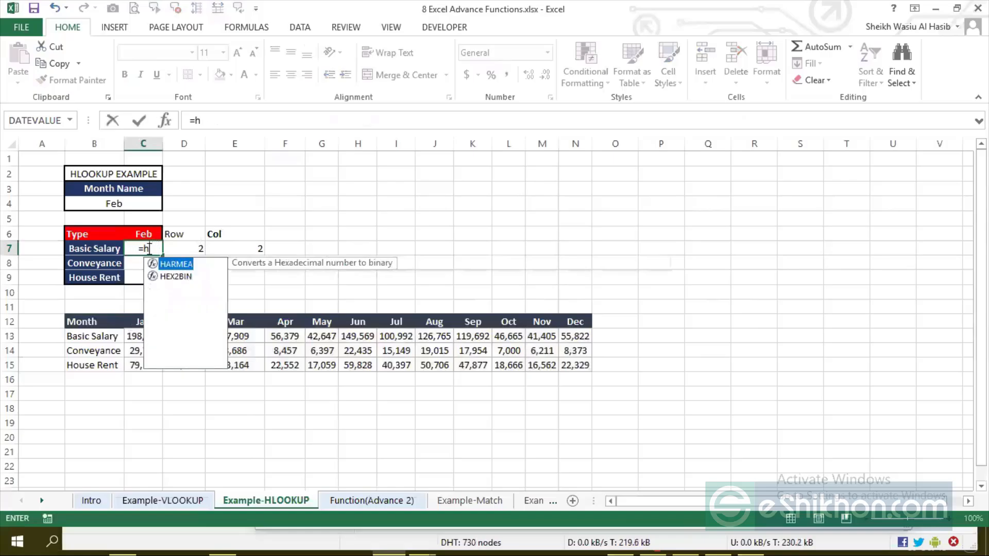
pyautogui.write('loo')
pyautogui.press('Tab')
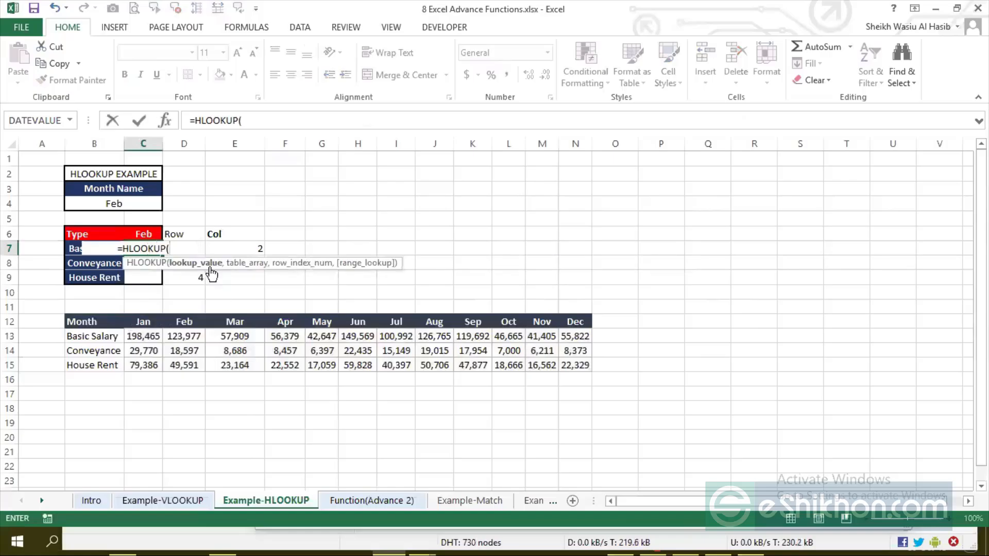
pyautogui.click(146, 235)
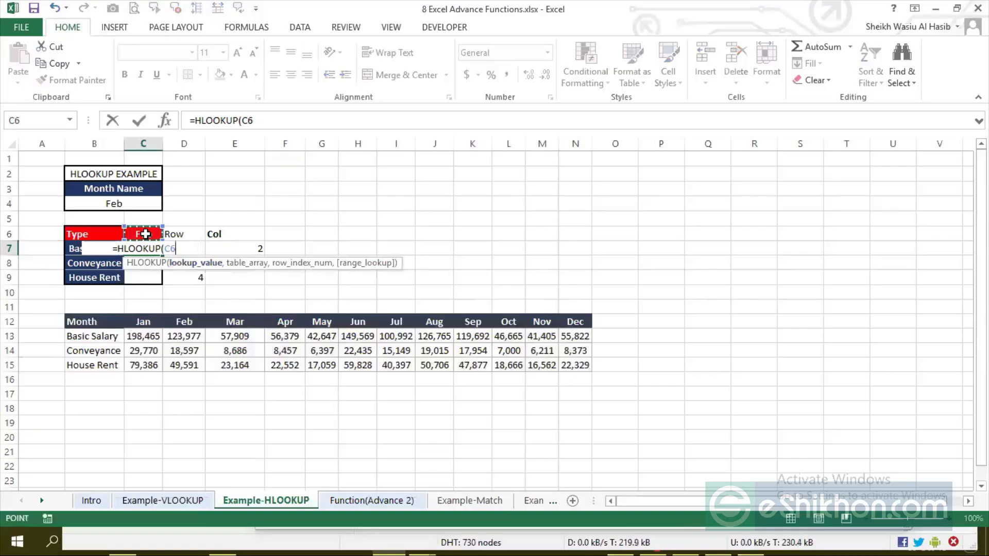
pyautogui.press('F4')
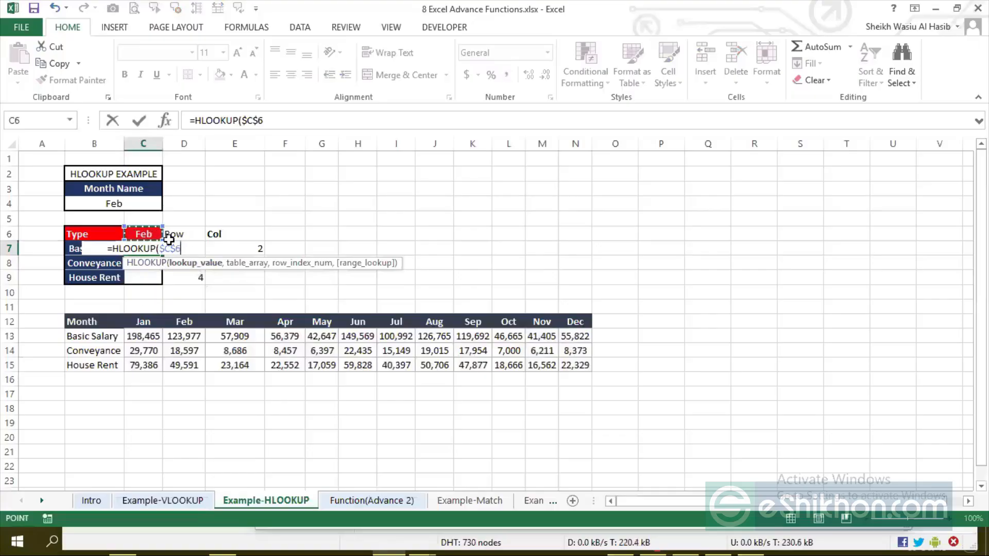
pyautogui.write(',')
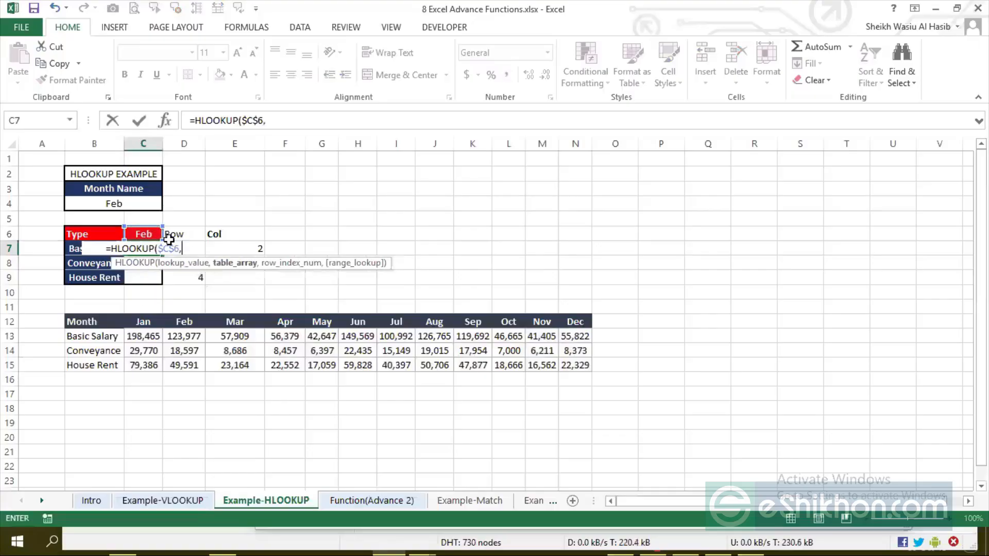
# Complete C7's HLOOKUP with the absolute table range $C$12:$N$15, row index D7 and exact match 0
pyautogui.moveTo(142, 322); pyautogui.dragTo(587, 362)
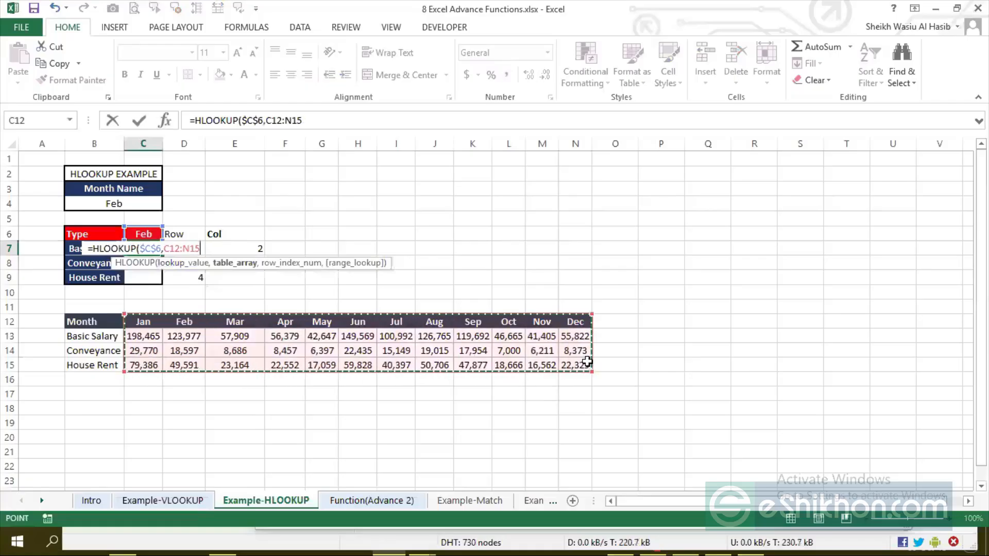
pyautogui.press('F4')
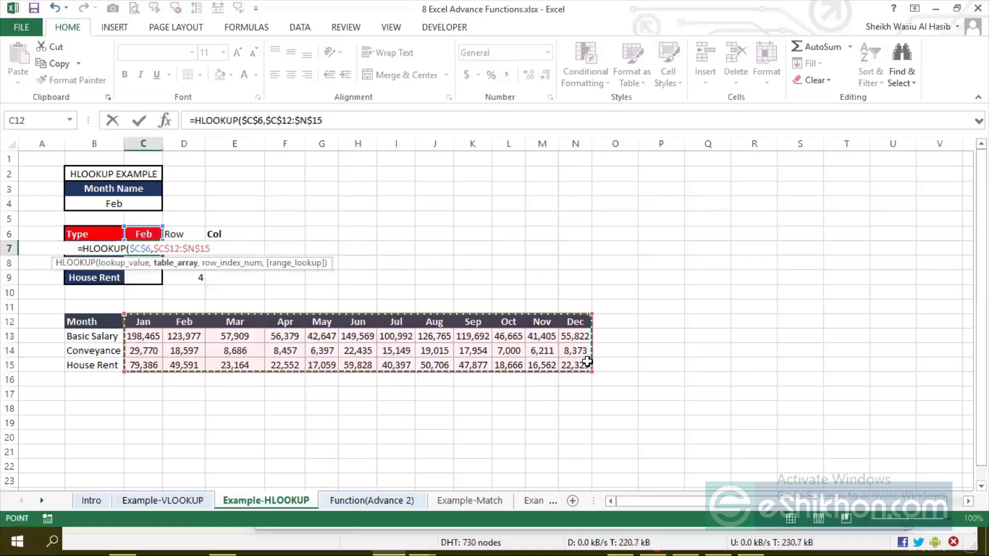
pyautogui.write(',')
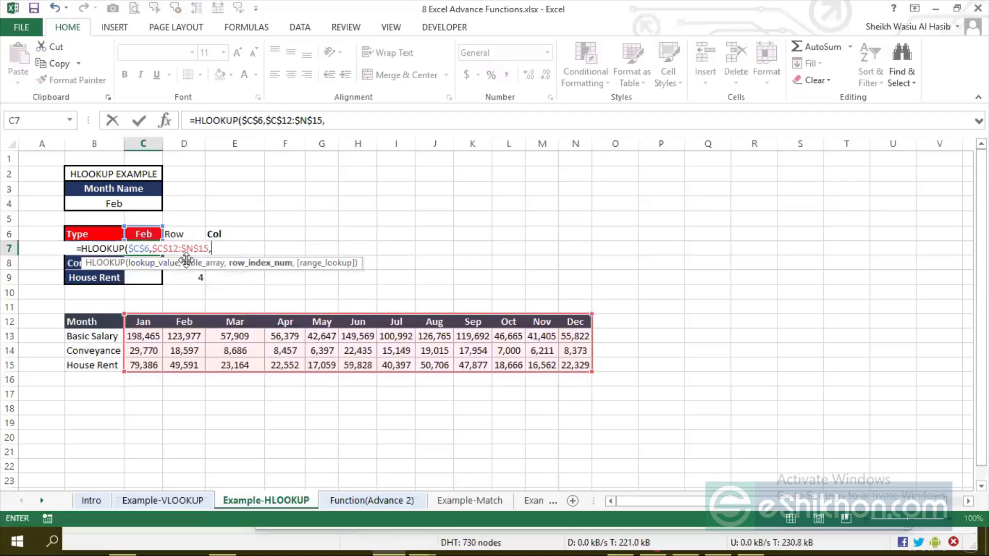
pyautogui.moveTo(187, 261); pyautogui.dragTo(309, 291)
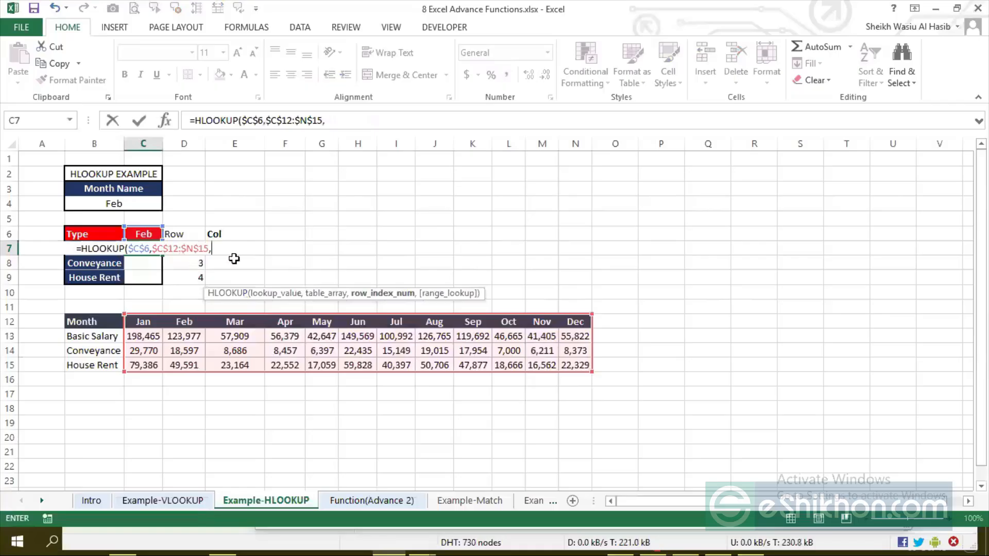
pyautogui.click(192, 233)
pyautogui.press('Down')
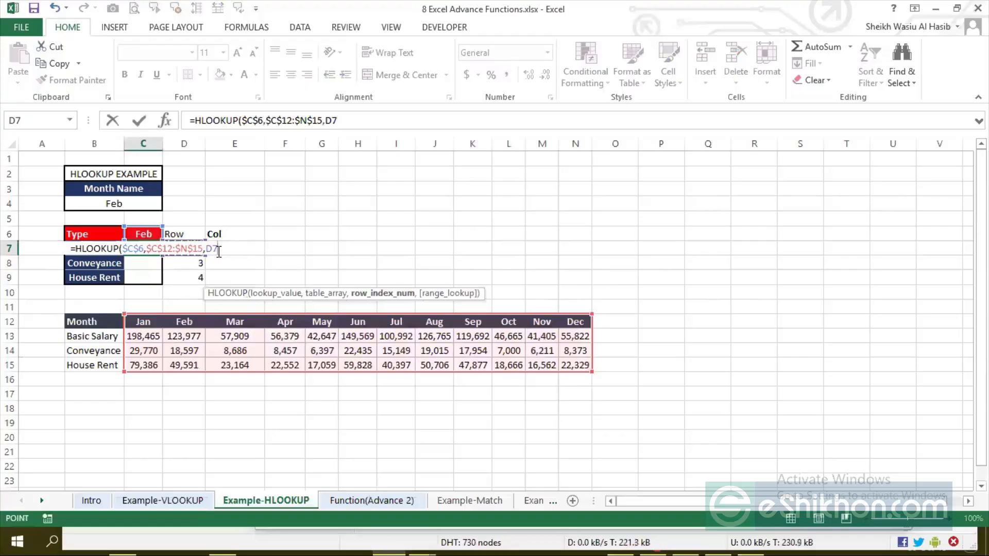
pyautogui.write(',0')
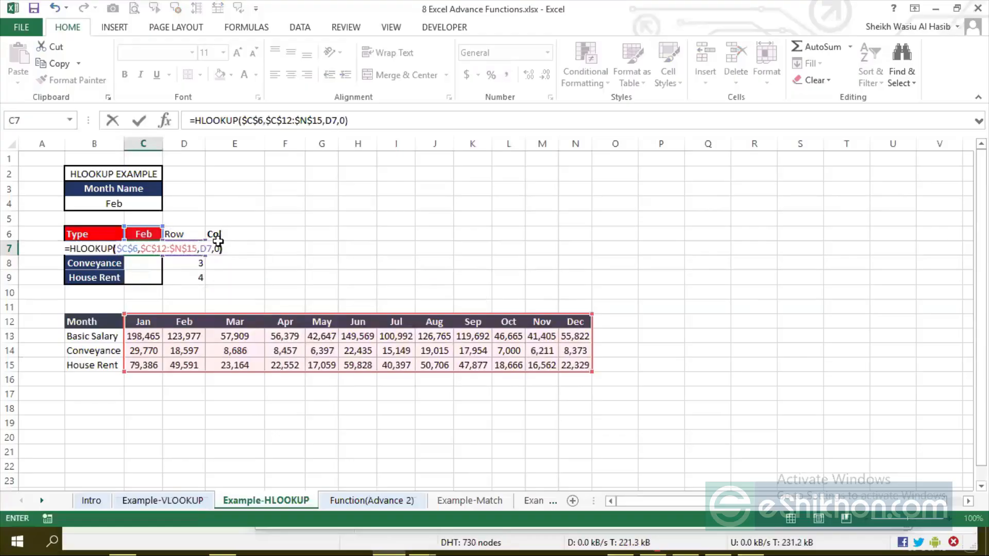
pyautogui.press('Return')
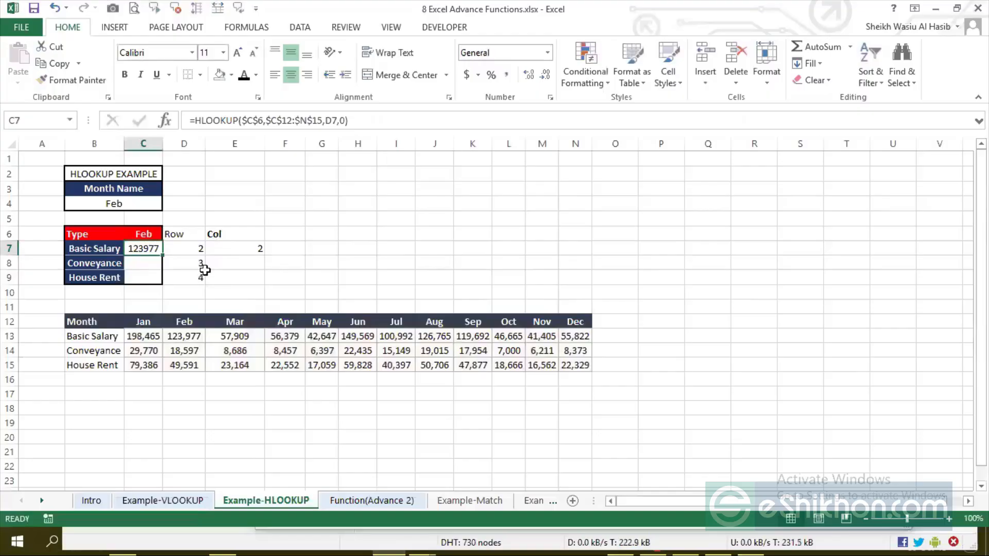
# Check C7's row index reference to D7, and copy the HLOOKUP formula down to C9
pyautogui.click(188, 250)
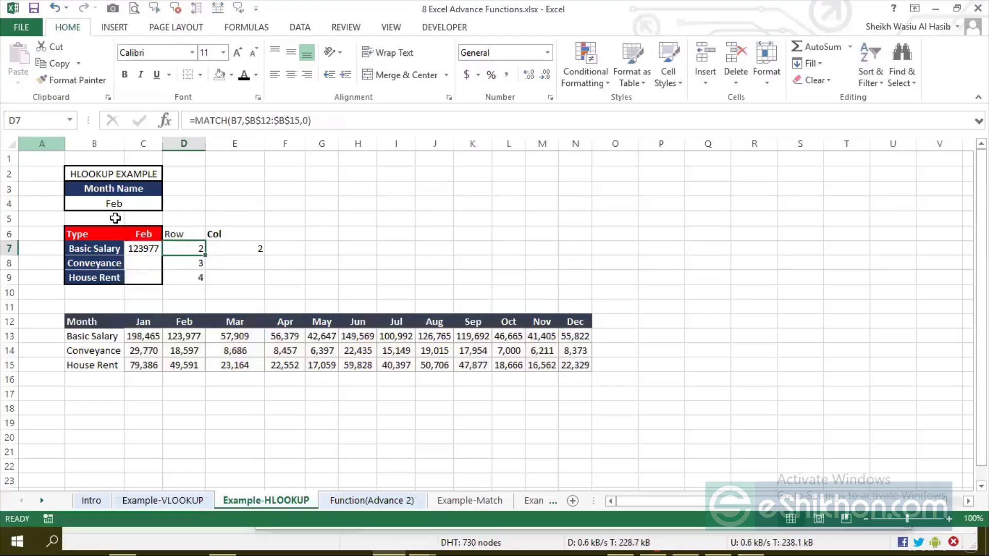
pyautogui.click(147, 248)
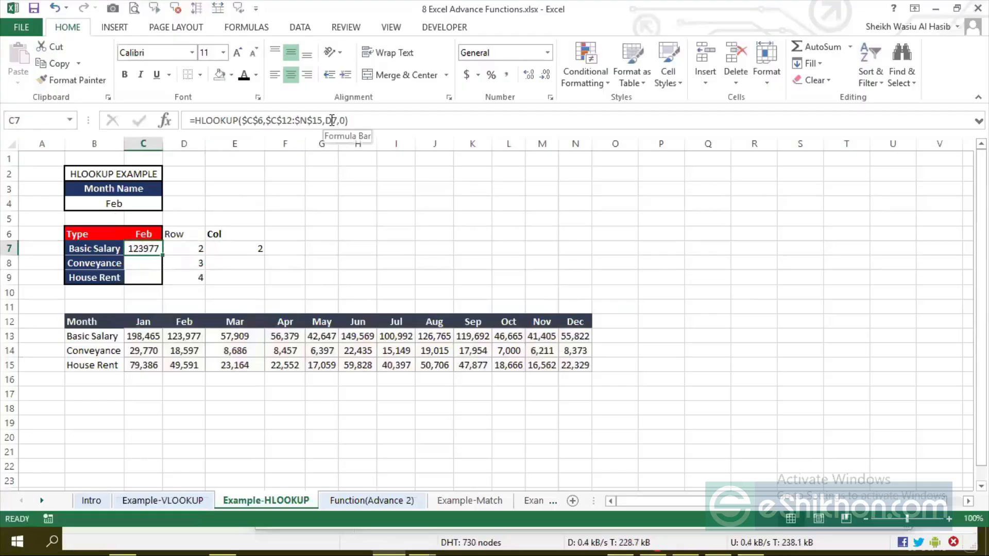
pyautogui.click(334, 121)
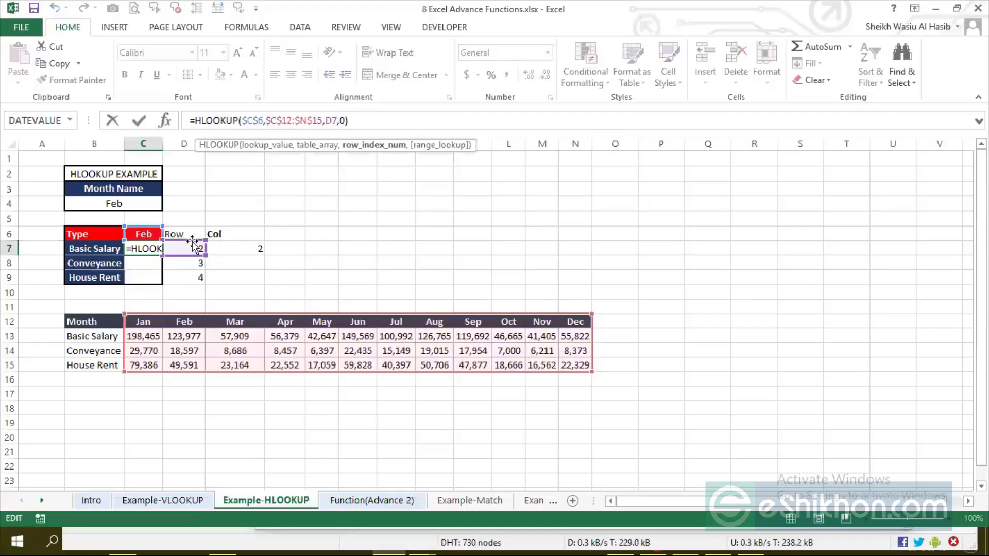
pyautogui.press('Return')
pyautogui.press('Up')
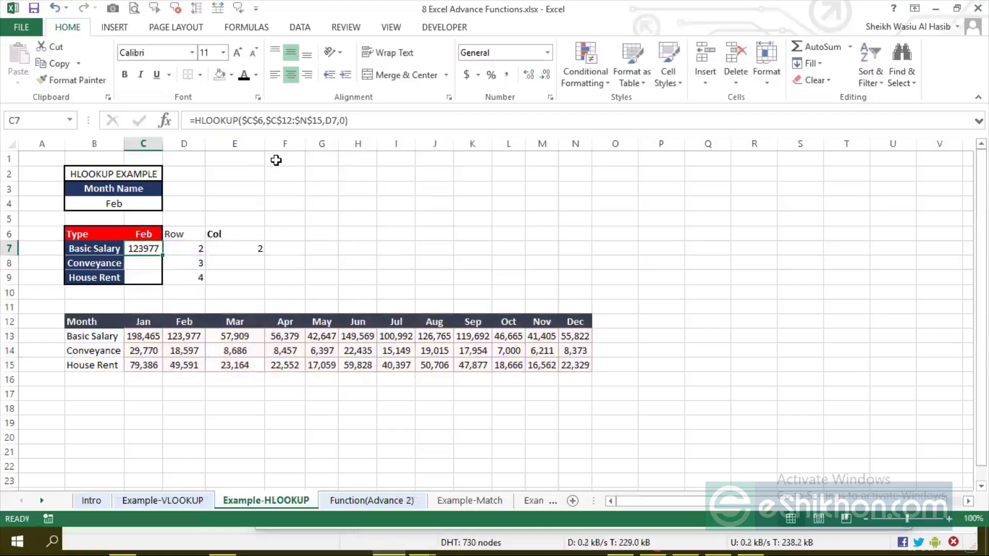
pyautogui.doubleClick(164, 253)
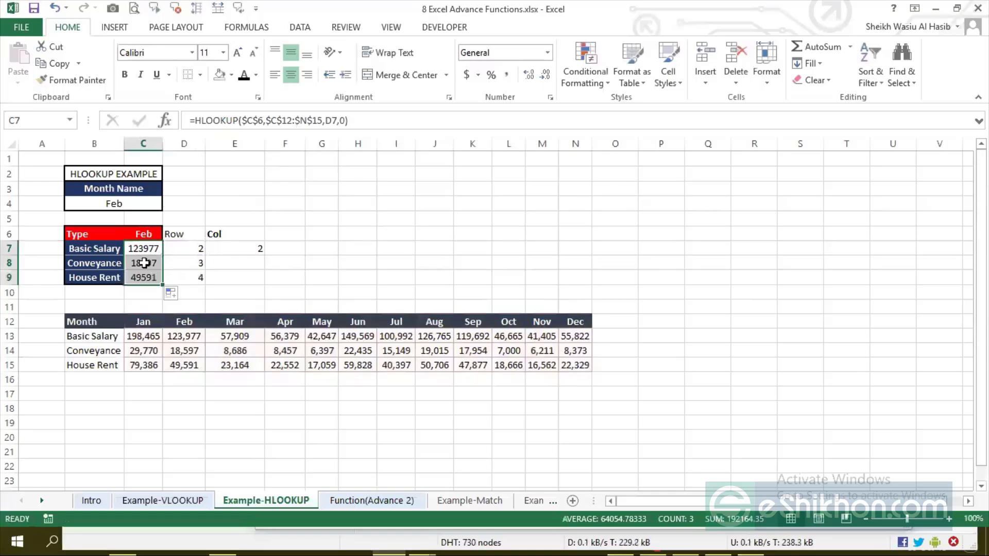
# Compare the HLOOKUP results in C7:C9 with the Feb values in D13:D15
pyautogui.click(192, 335)
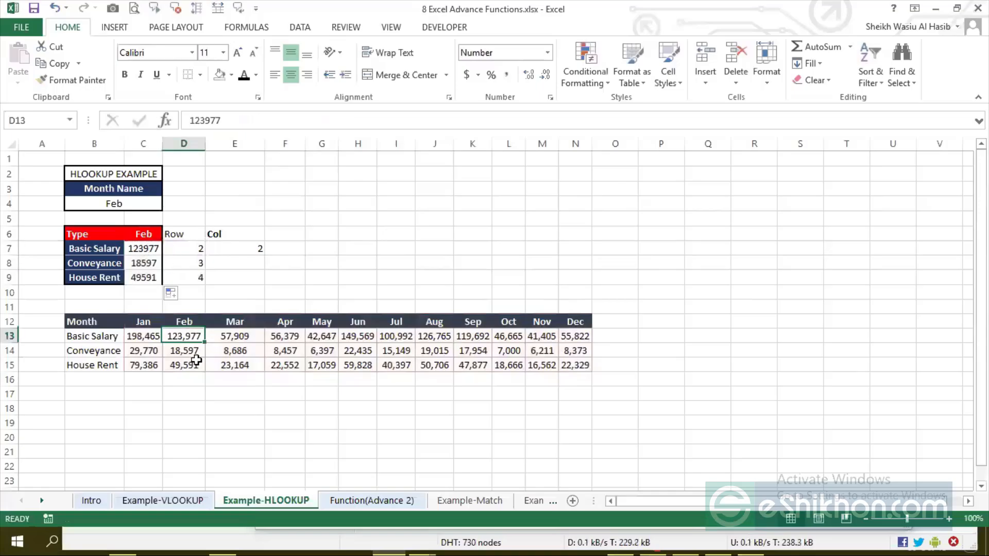
pyautogui.click(143, 263)
pyautogui.click(192, 355)
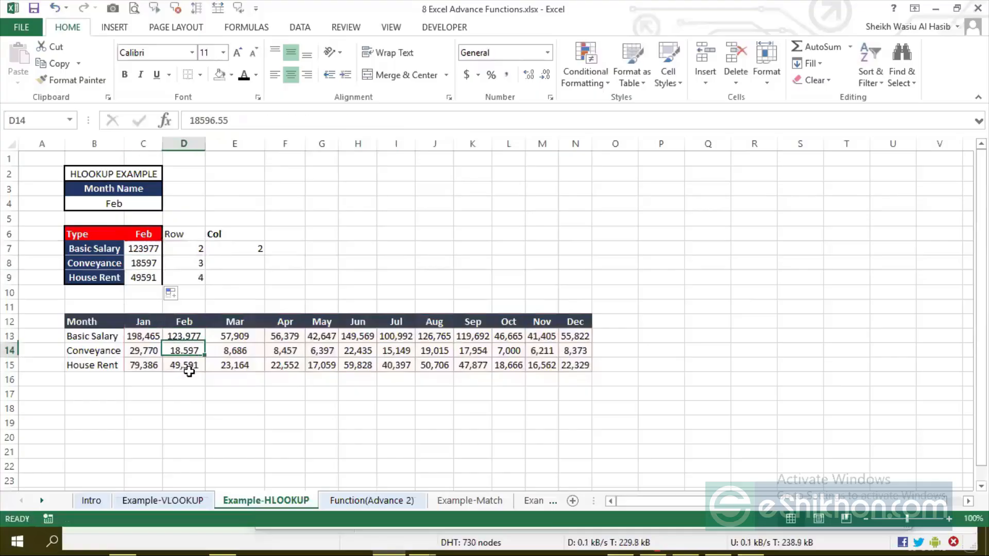
pyautogui.click(190, 379)
pyautogui.click(192, 366)
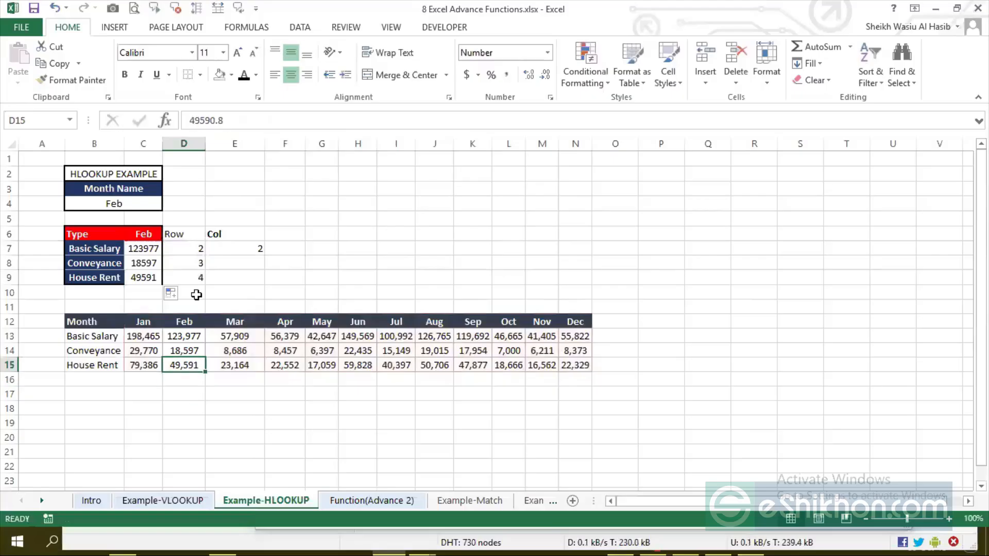
pyautogui.moveTo(142, 250); pyautogui.dragTo(143, 278)
# Examine how the HLOOKUP formula in C7 depends on the MATCH row positions in helper cells D7:D9
pyautogui.click(149, 245)
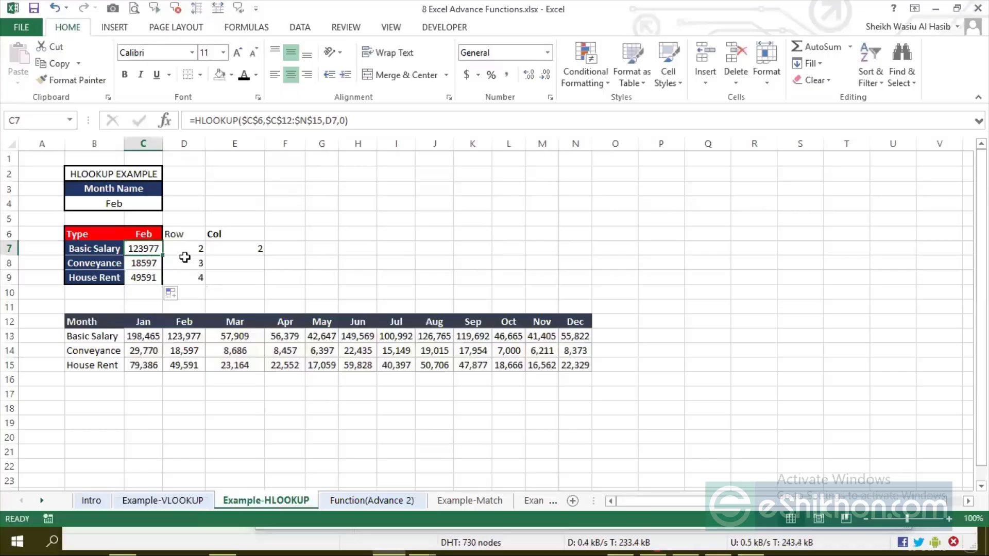
pyautogui.moveTo(188, 252)
pyautogui.mouseDown()
pyautogui.moveTo(195, 278)
pyautogui.moveTo(192, 250)
pyautogui.mouseUp()
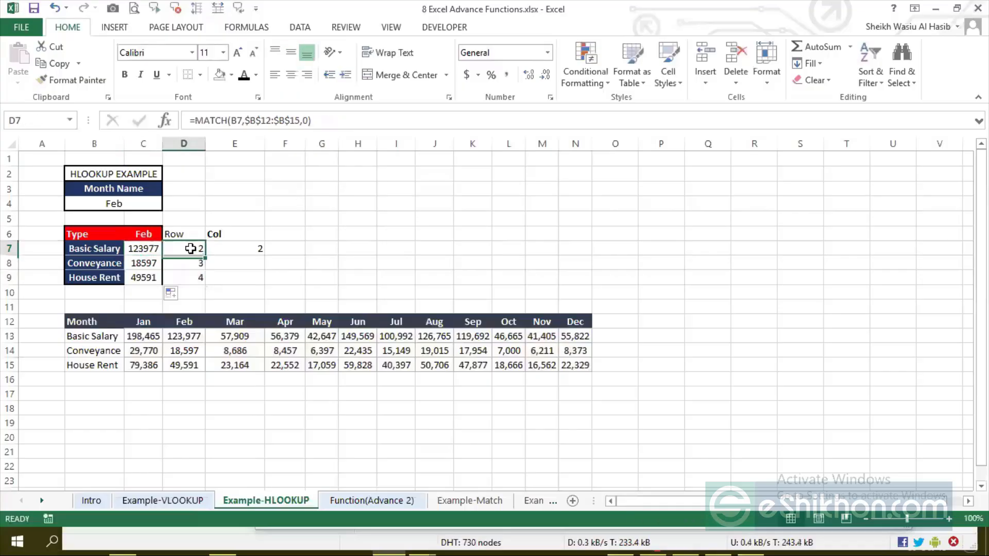
pyautogui.click(156, 249)
pyautogui.click(175, 250)
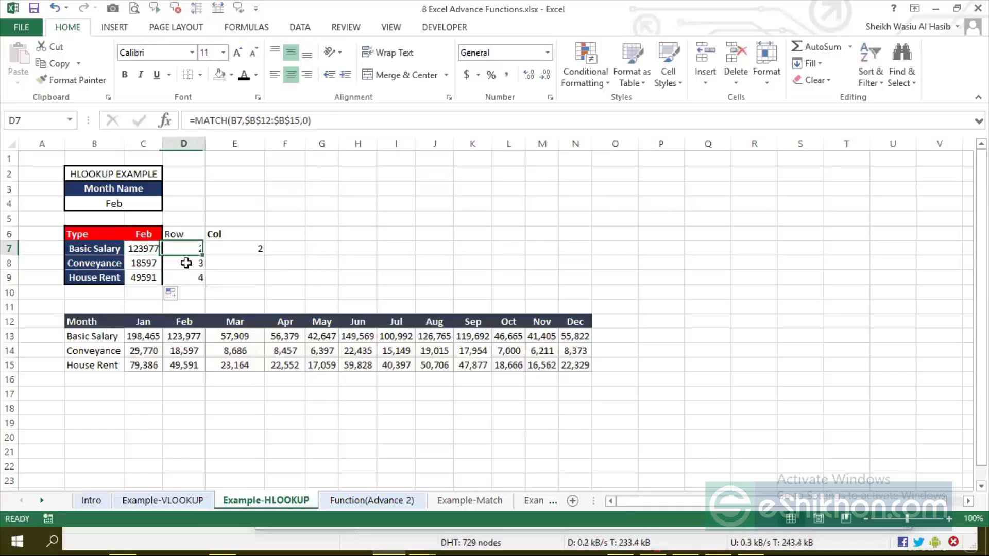
pyautogui.click(197, 263)
pyautogui.click(192, 278)
pyautogui.click(197, 249)
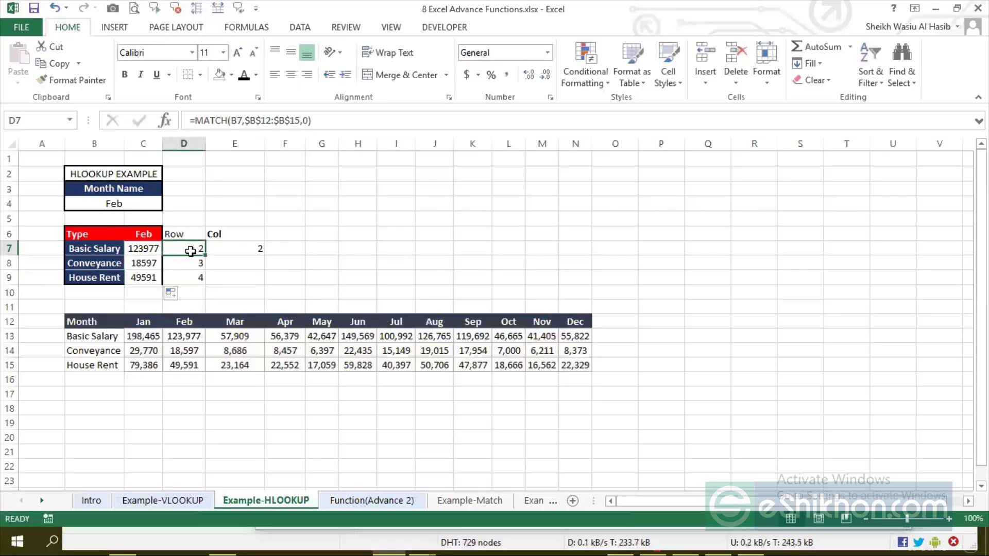
pyautogui.click(137, 248)
pyautogui.click(186, 243)
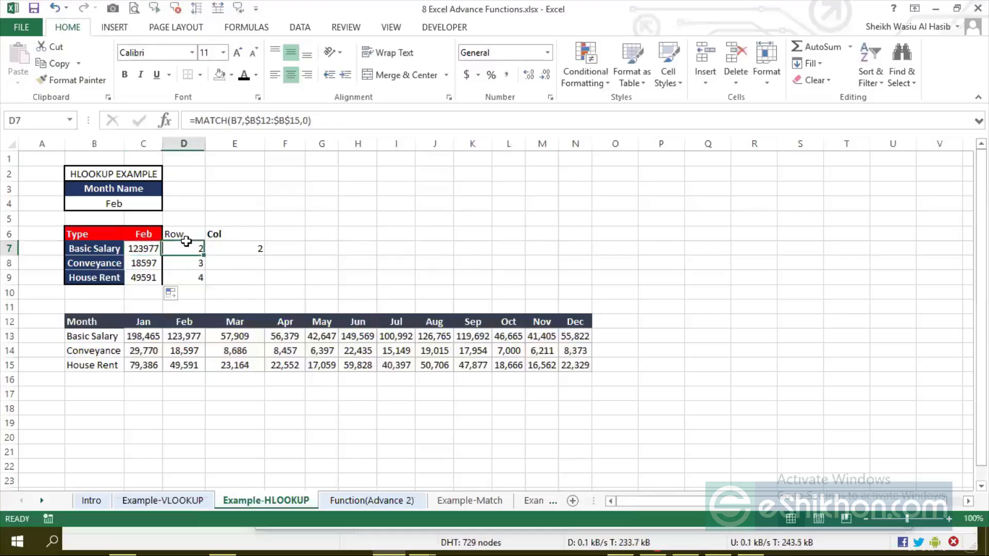
pyautogui.moveTo(180, 235); pyautogui.dragTo(189, 278)
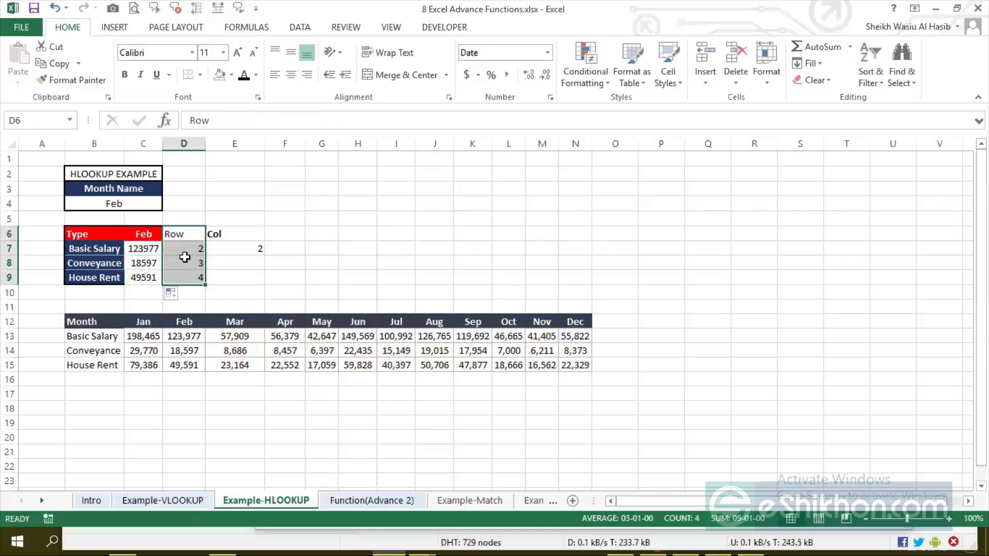
pyautogui.click(150, 248)
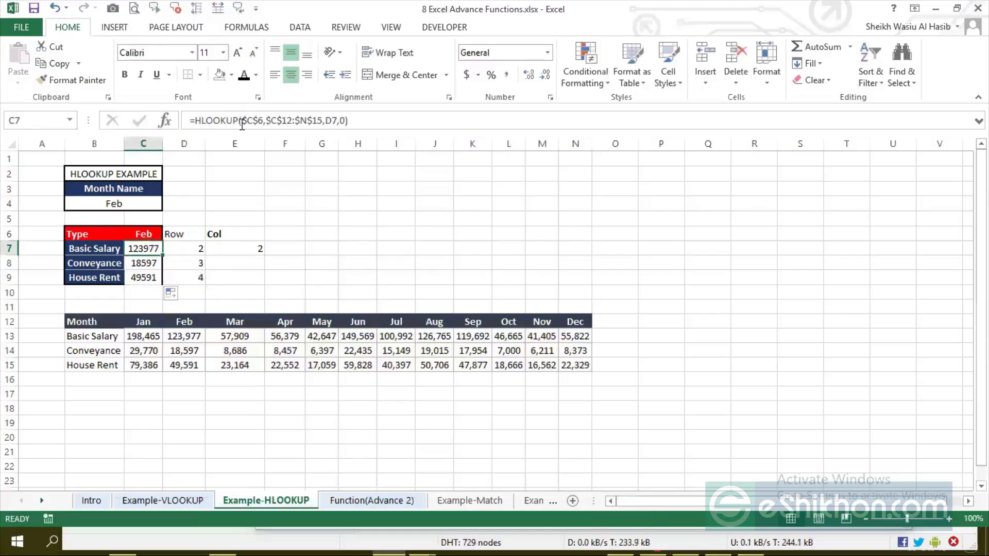
# Copy the expression MATCH(B7,$B$12:$B$15,0) from D7's formula without its equals sign, leaving the cell unchanged
pyautogui.click(196, 244)
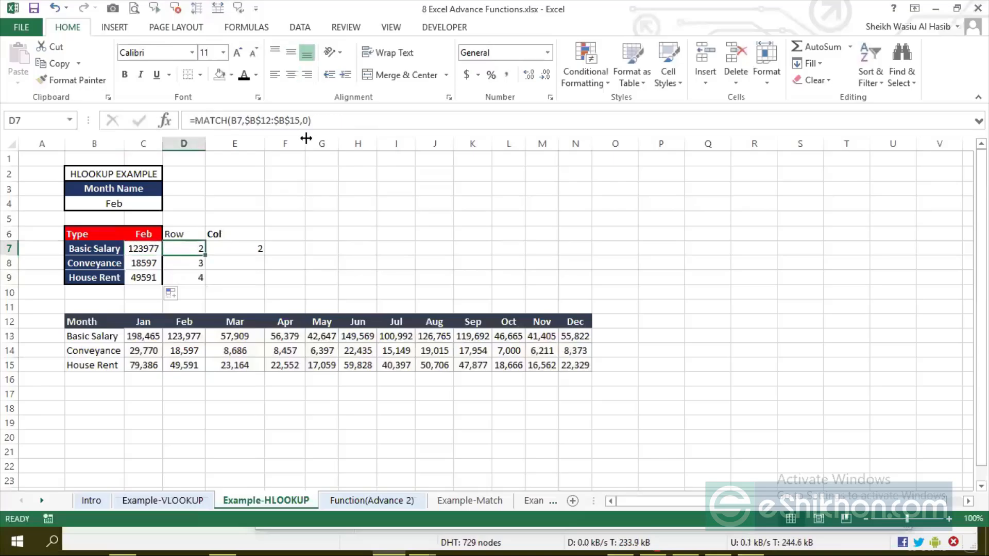
pyautogui.moveTo(312, 120); pyautogui.dragTo(195, 124)
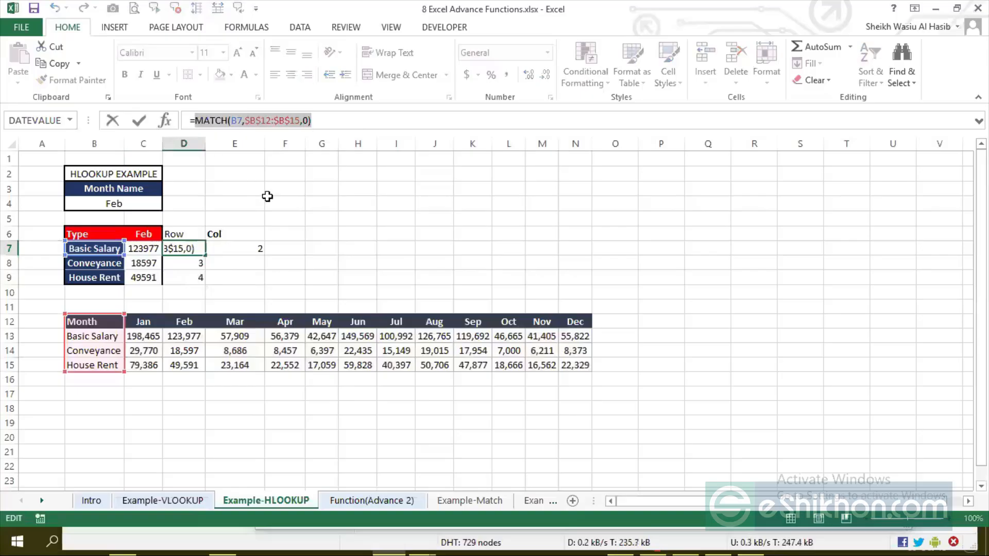
pyautogui.hotkey('ctrl', 'c')
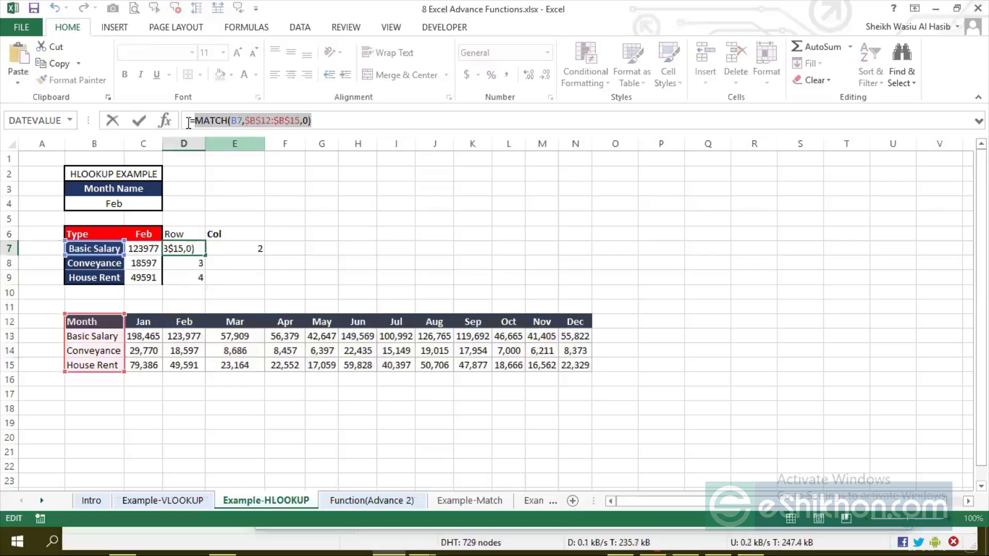
pyautogui.click(196, 119)
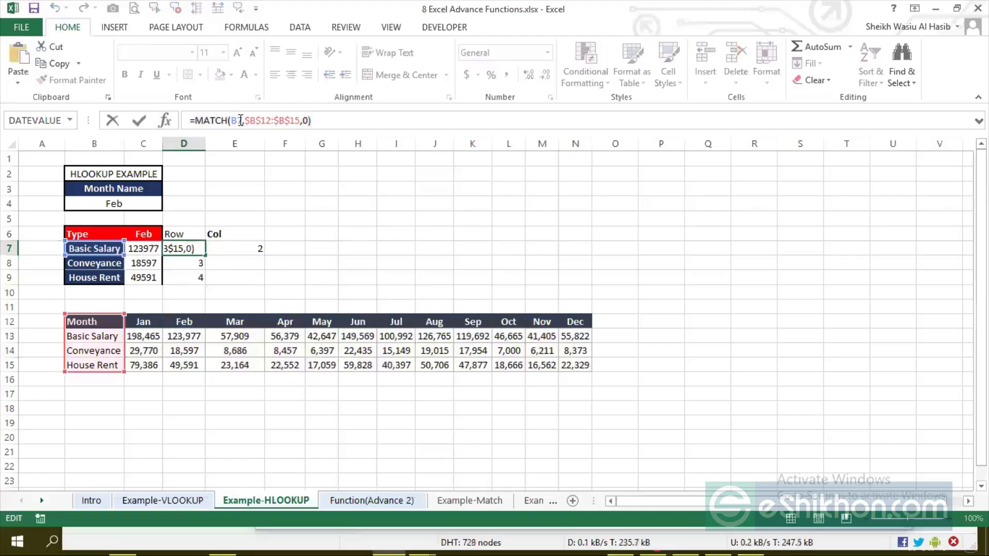
pyautogui.keyDown('shift'); pyautogui.click(327, 120); pyautogui.keyUp('shift')
pyautogui.hotkey('ctrl', 'c')
pyautogui.press('Escape')
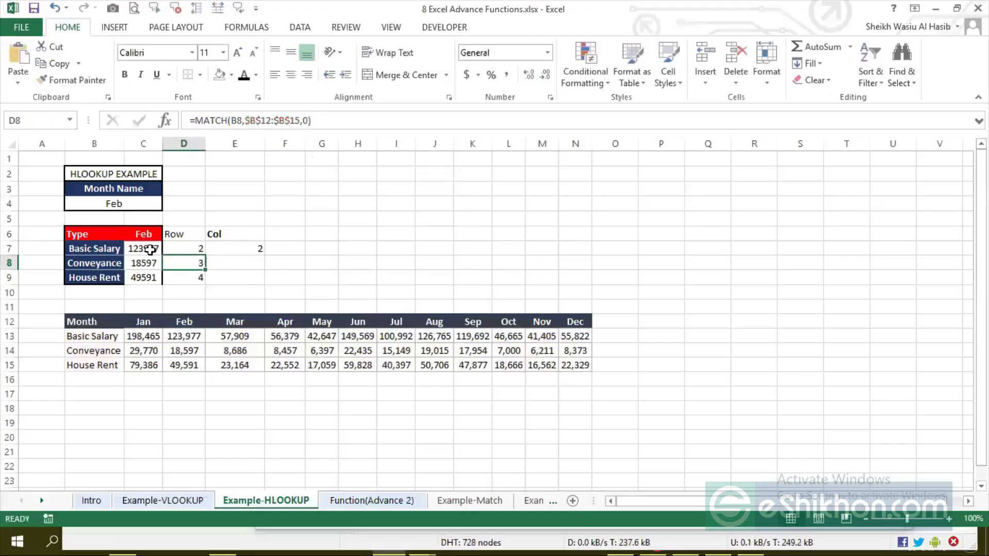
# Replace the row index D7 in C7's HLOOKUP with the copied MATCH expression and fill the formula down to C9
pyautogui.click(146, 249)
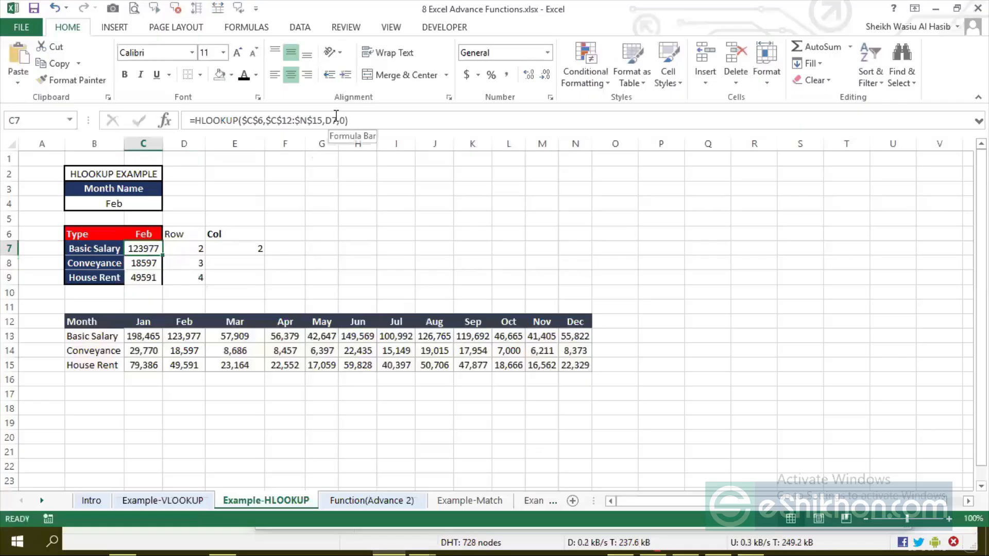
pyautogui.click(336, 116)
pyautogui.doubleClick(329, 120)
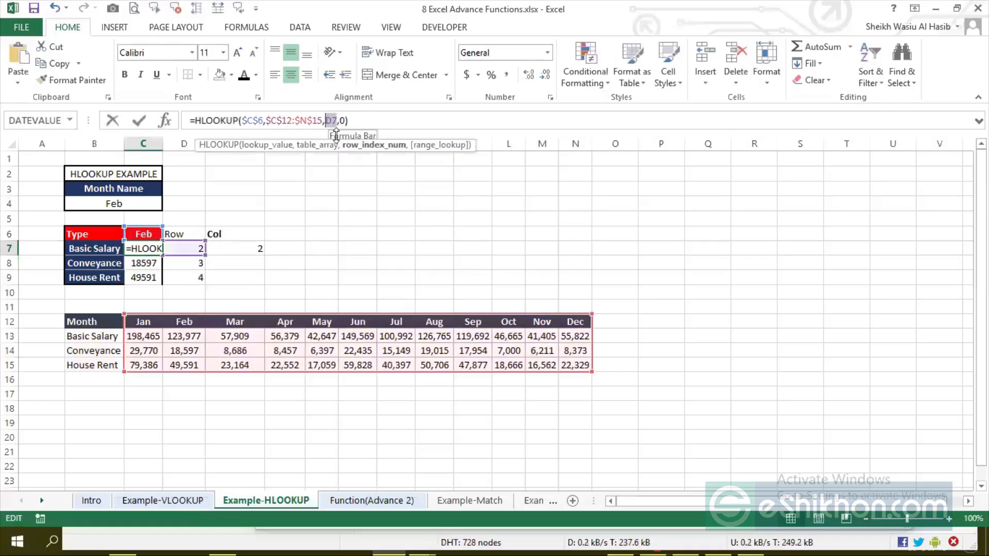
pyautogui.hotkey('ctrl', 'v')
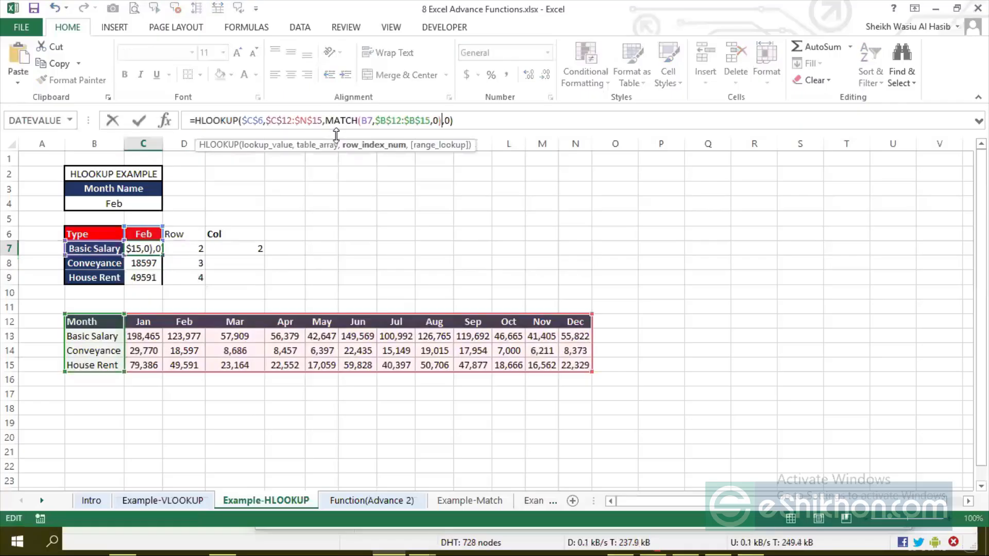
pyautogui.hotkey('ctrl', 'Return')
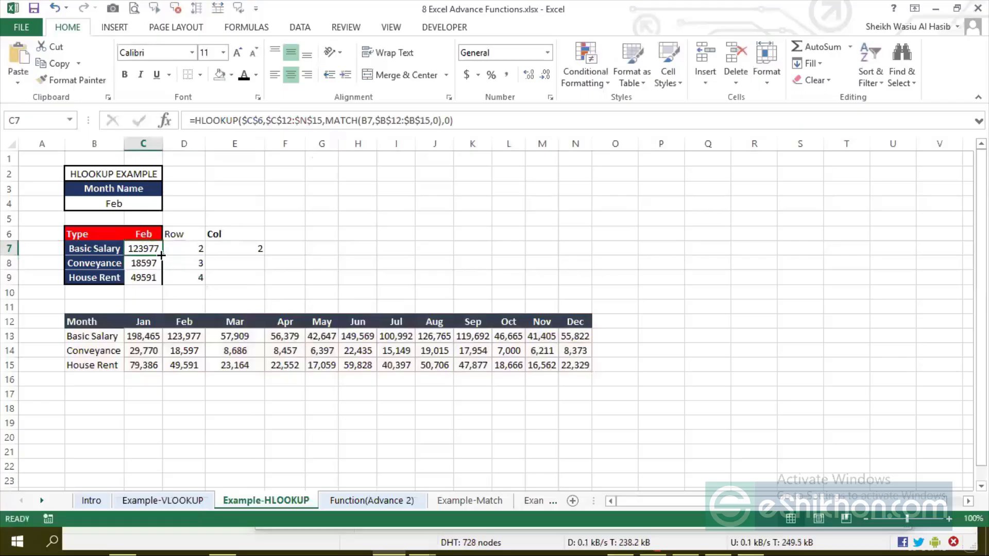
pyautogui.moveTo(161, 255); pyautogui.dragTo(155, 281)
# Check the nested MATCH row references in the HLOOKUP formulas of C7:C9, especially the lookup value in C7
pyautogui.click(158, 248)
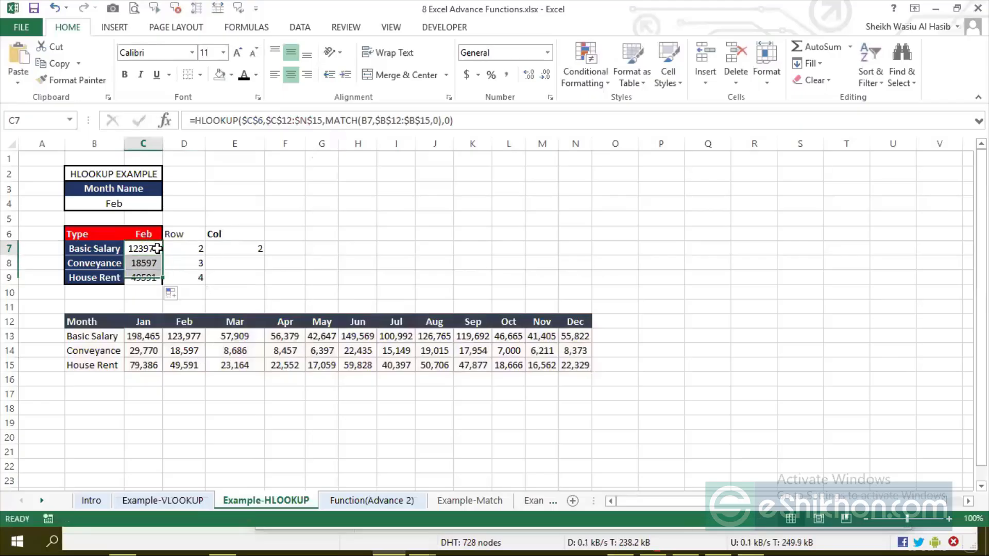
pyautogui.click(154, 262)
pyautogui.click(153, 251)
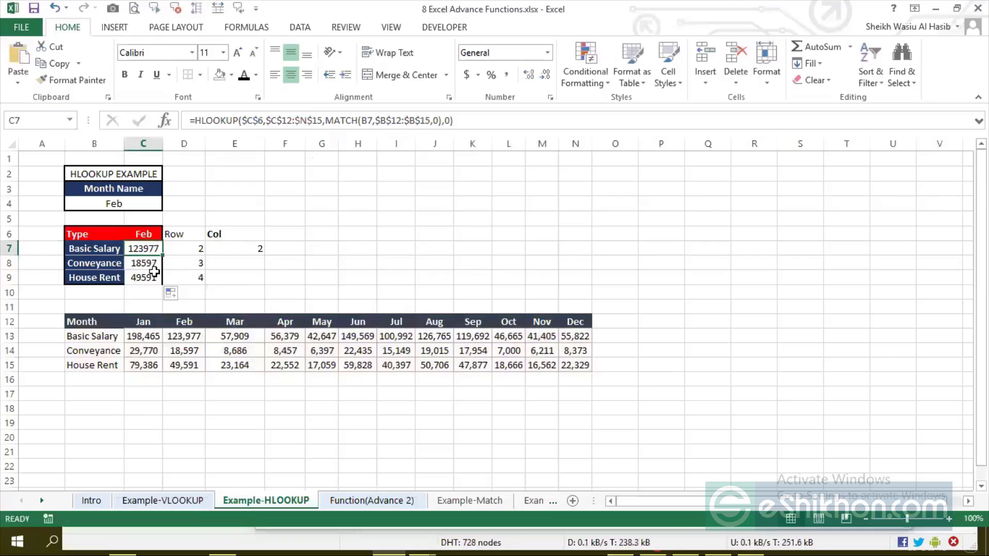
pyautogui.click(152, 277)
pyautogui.click(154, 262)
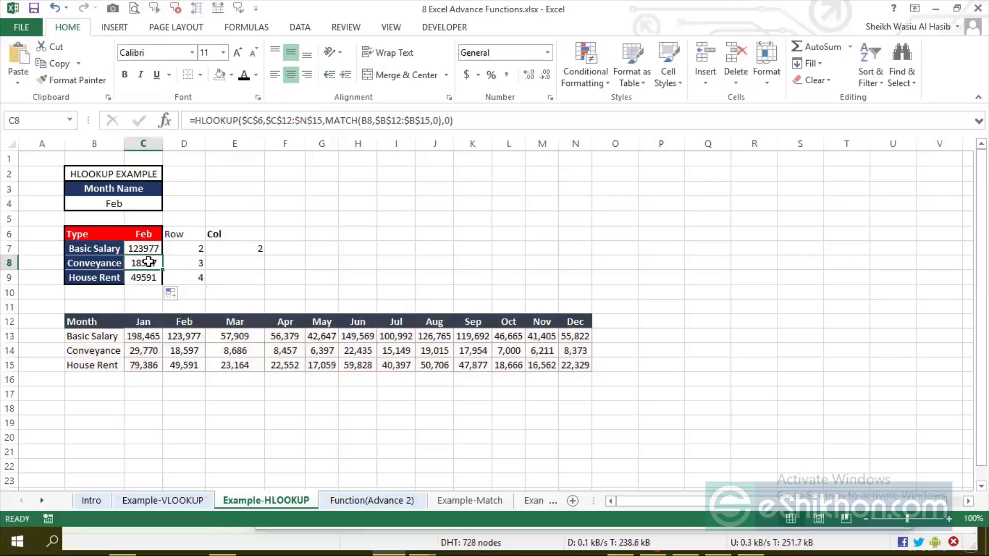
pyautogui.click(148, 249)
pyautogui.click(371, 121)
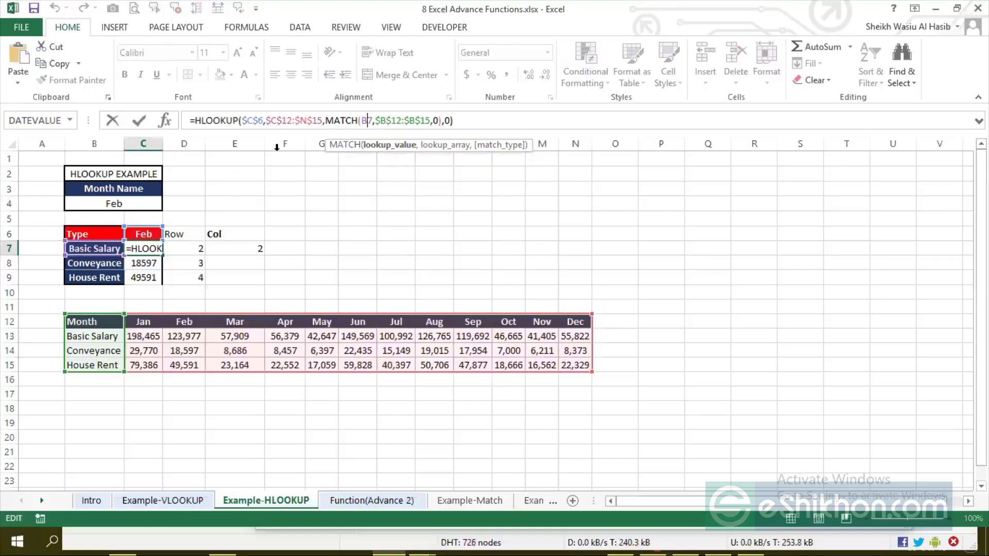
pyautogui.hotkey('ctrl', 'Return')
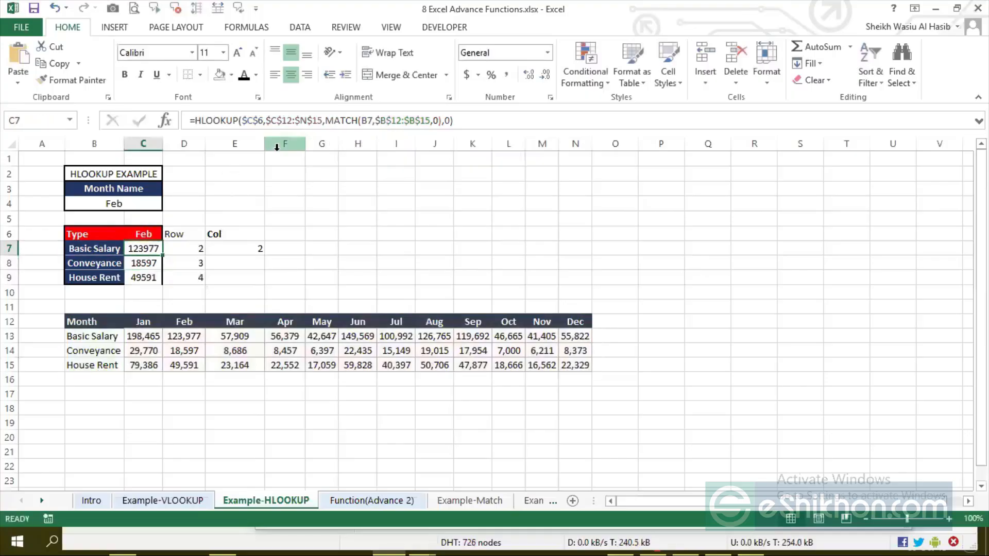
# Clear the Row and Col helper cells in D6:E9 and check C7's formula
pyautogui.moveTo(175, 234); pyautogui.dragTo(254, 277)
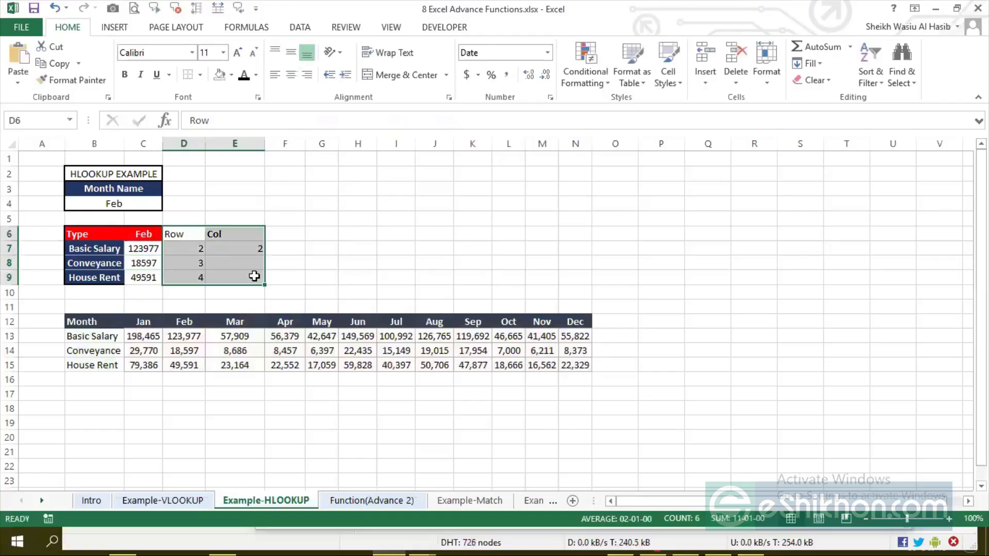
pyautogui.press('Delete')
pyautogui.click(155, 248)
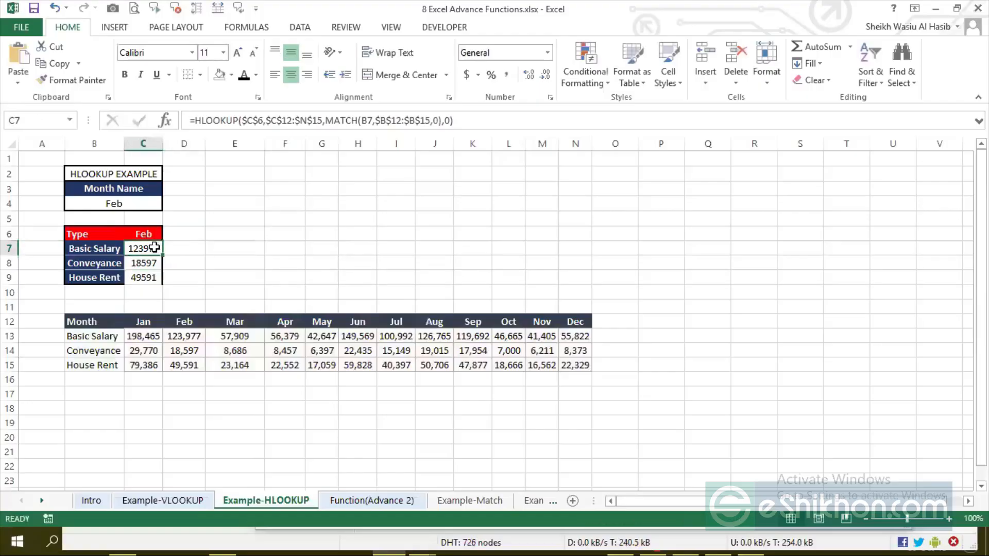
# Set the month name in B4 to Mar
pyautogui.click(117, 204)
pyautogui.doubleClick(120, 206)
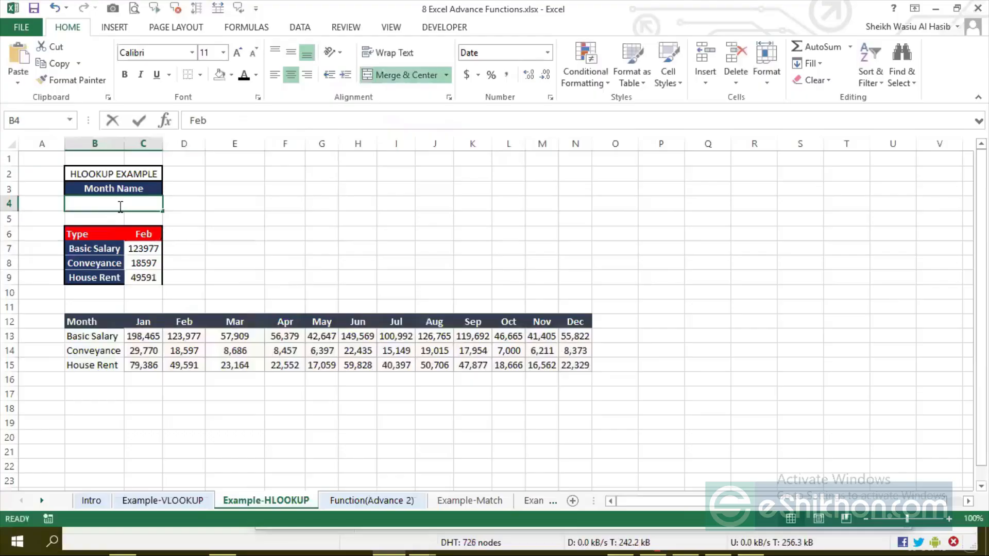
pyautogui.write('Mar')
pyautogui.press('Return')
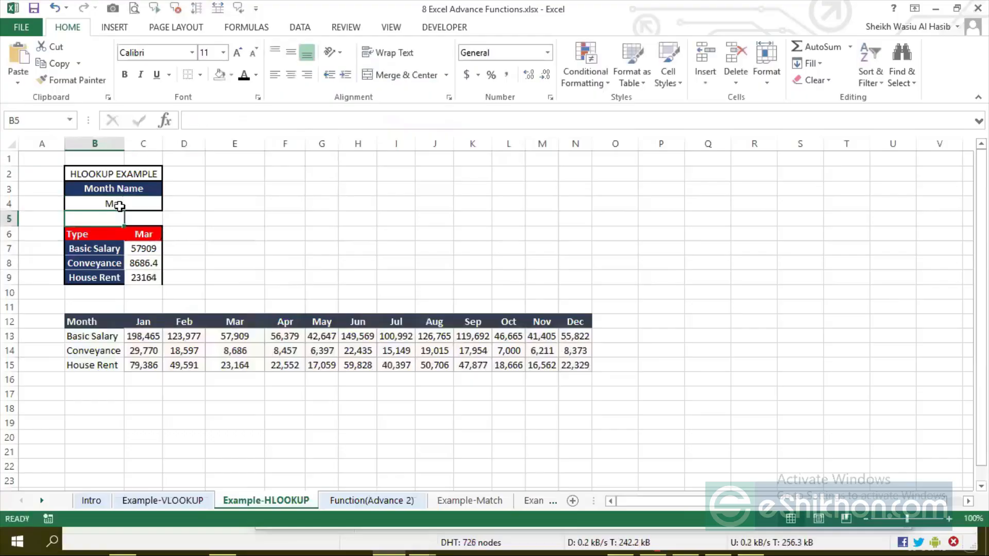
# Format the Conveyance result in C8 to show no decimal places
pyautogui.click(147, 250)
pyautogui.click(148, 265)
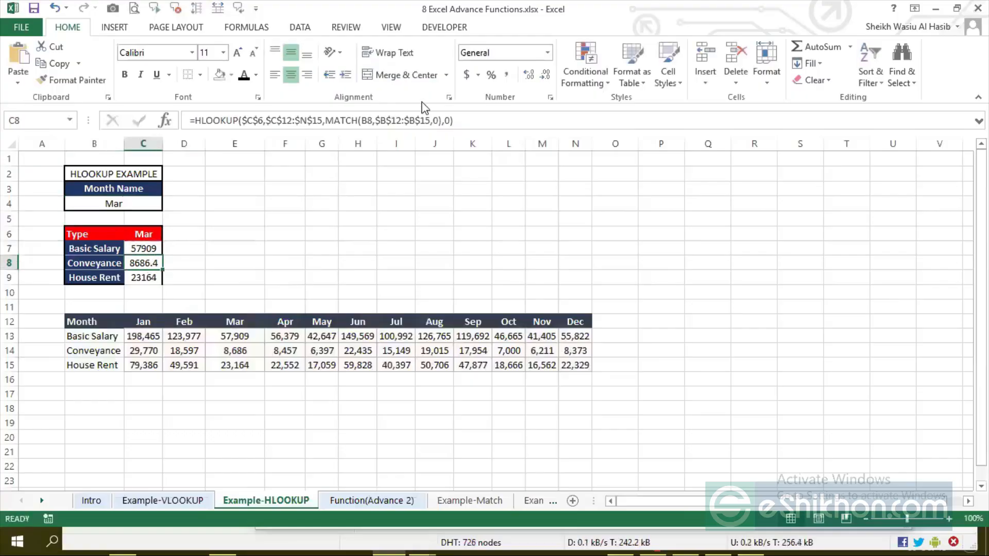
pyautogui.click(529, 77)
# Compare the HLOOKUP results in C7:C9 with the Mar values in E13:E15
pyautogui.click(236, 337)
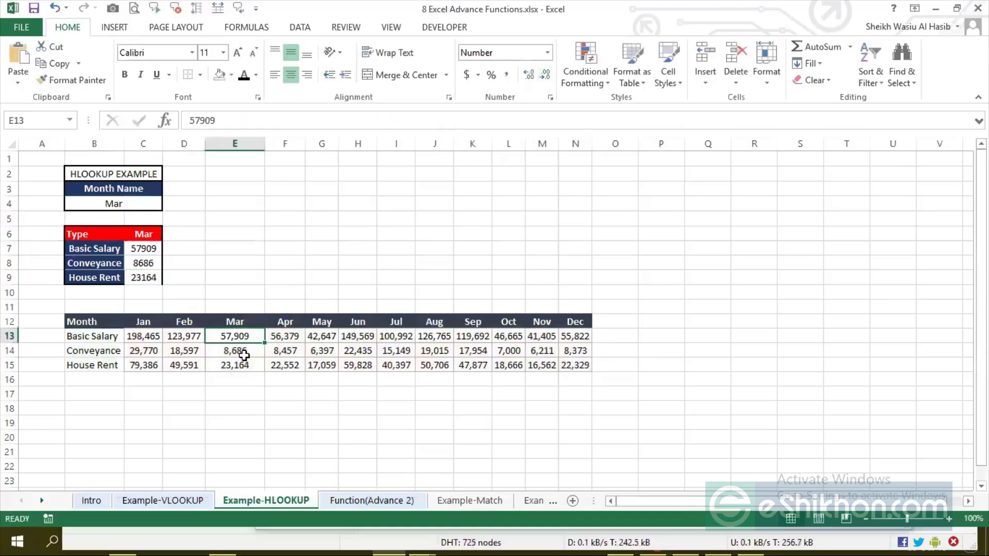
pyautogui.click(243, 355)
pyautogui.click(235, 367)
pyautogui.click(137, 251)
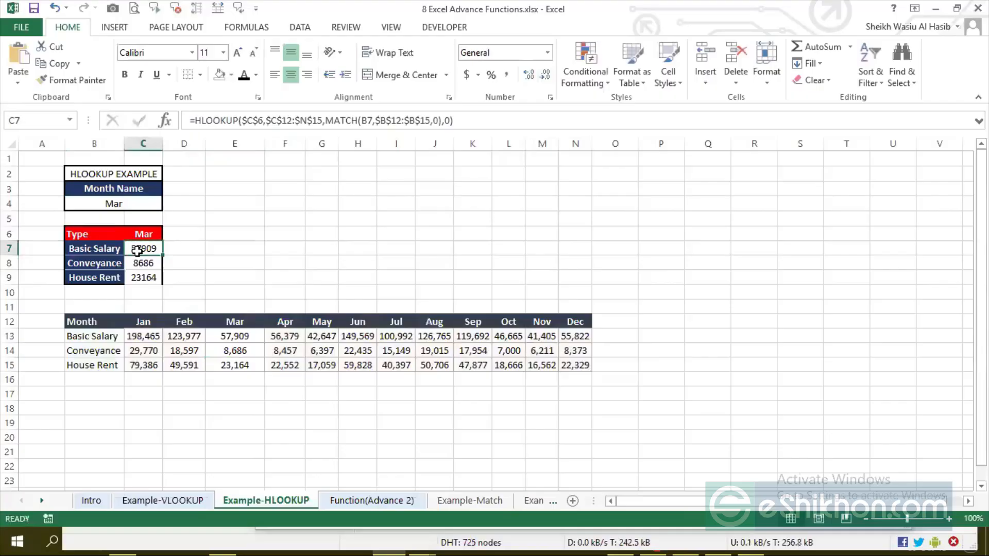
# Apply a thick box border around the result table B6:C9 and around its header row B6:C6
pyautogui.moveTo(99, 232); pyautogui.dragTo(139, 276)
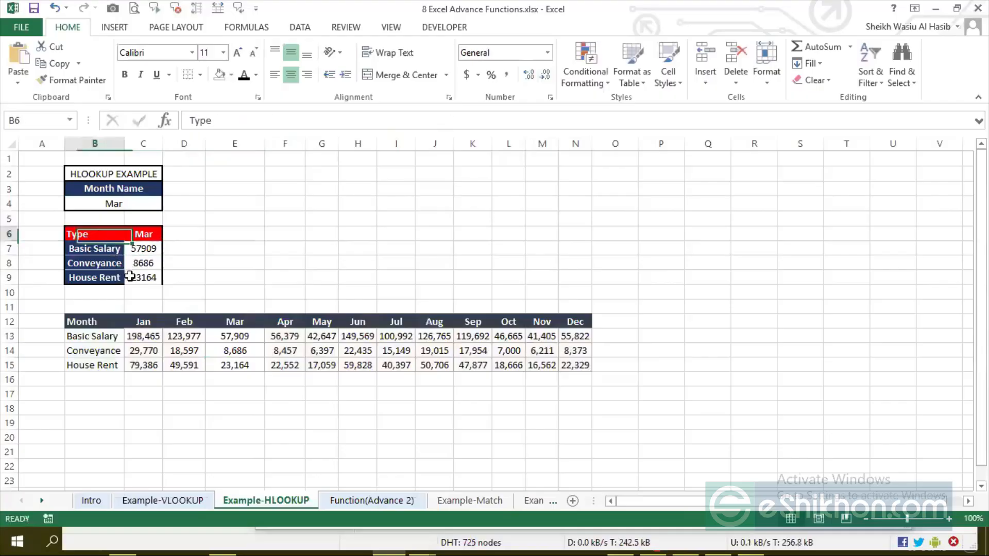
pyautogui.click(200, 74)
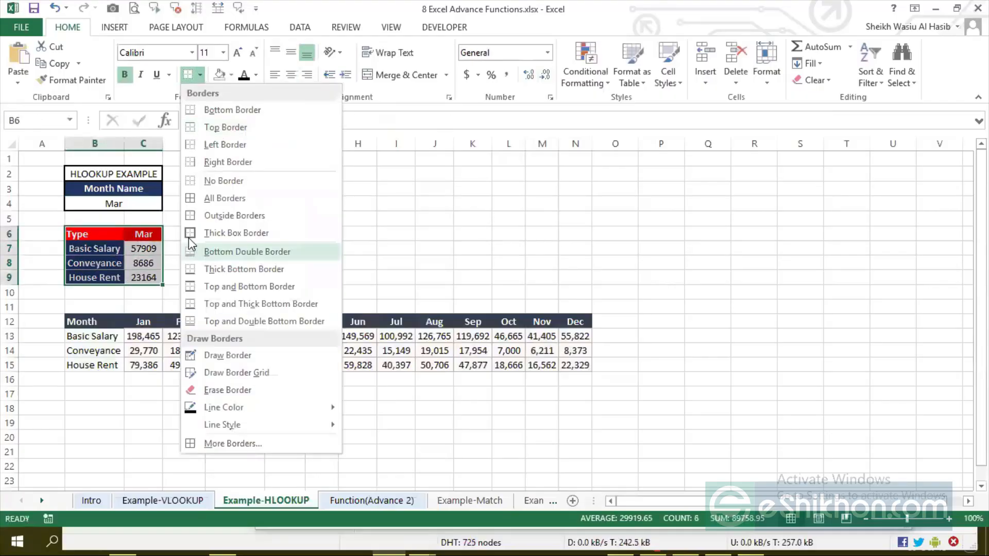
pyautogui.click(190, 233)
pyautogui.click(214, 269)
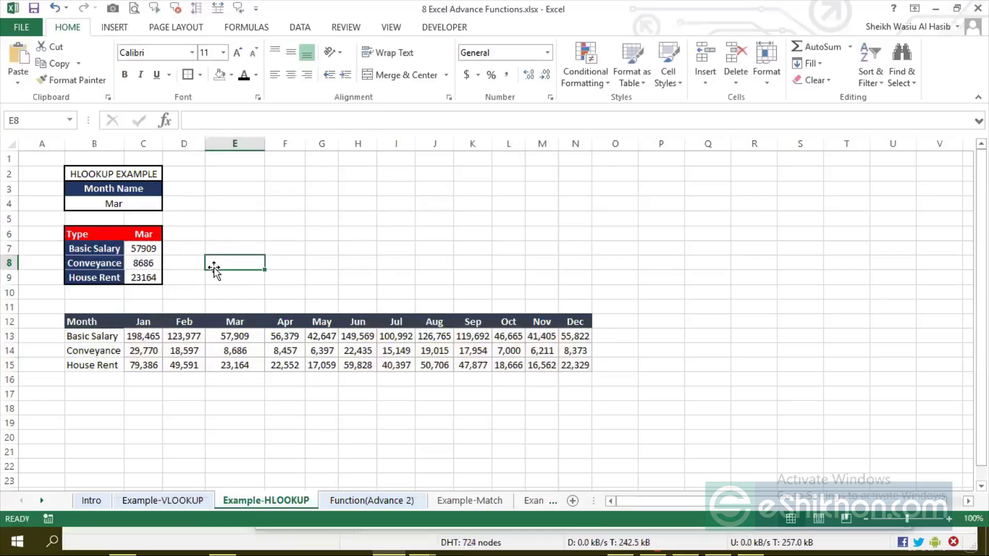
pyautogui.moveTo(107, 234); pyautogui.dragTo(141, 234)
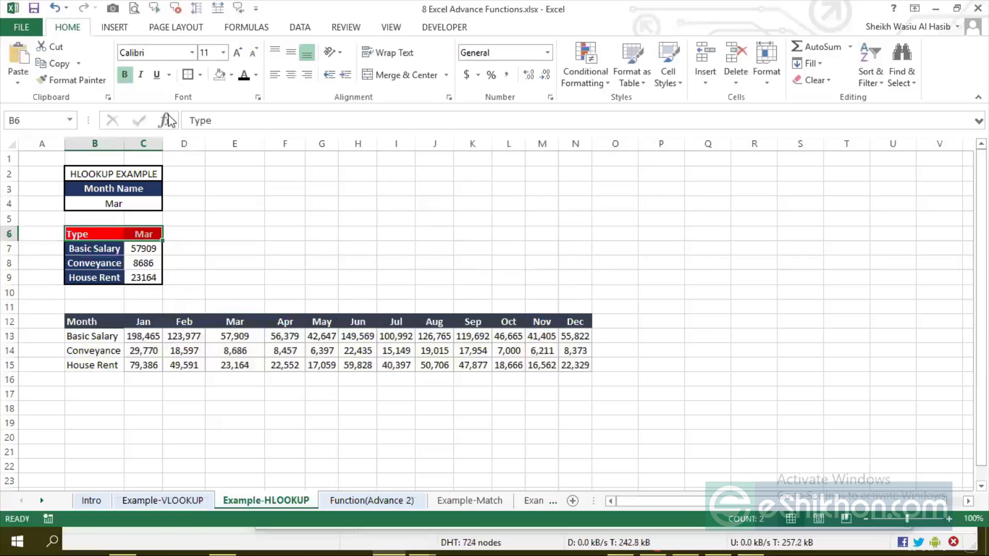
pyautogui.click(211, 208)
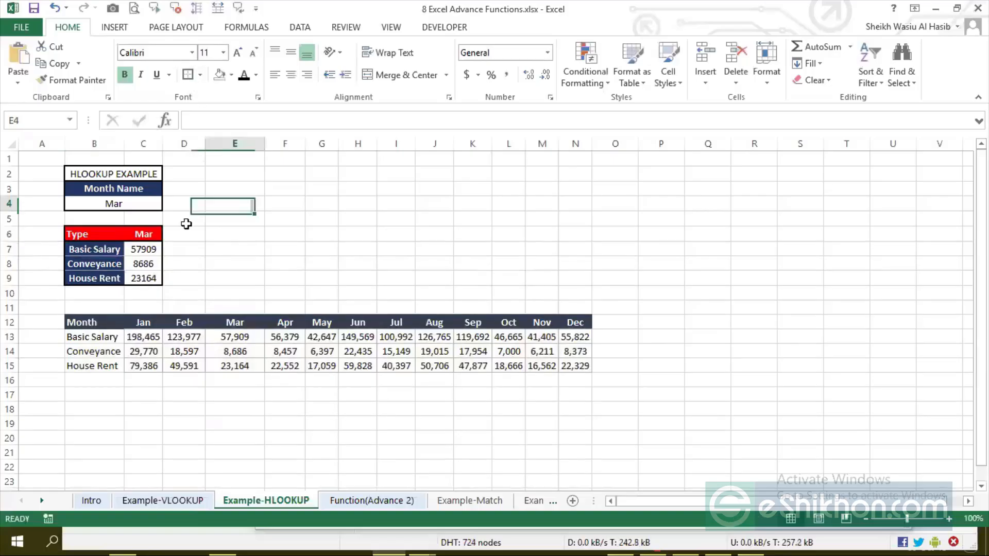
# Examine how C7's HLOOKUP uses the month in C6 and the nested MATCH as its row index
pyautogui.click(157, 247)
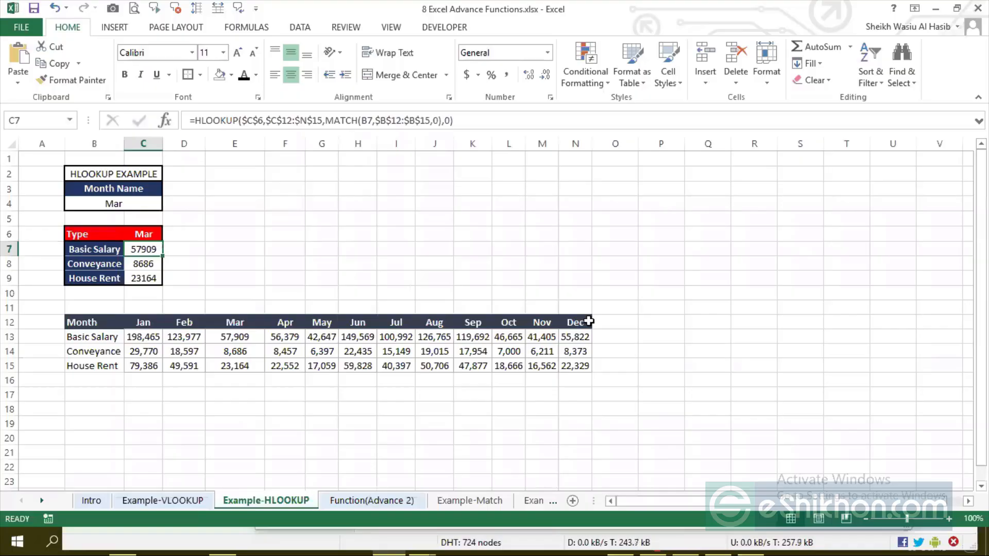
pyautogui.click(140, 238)
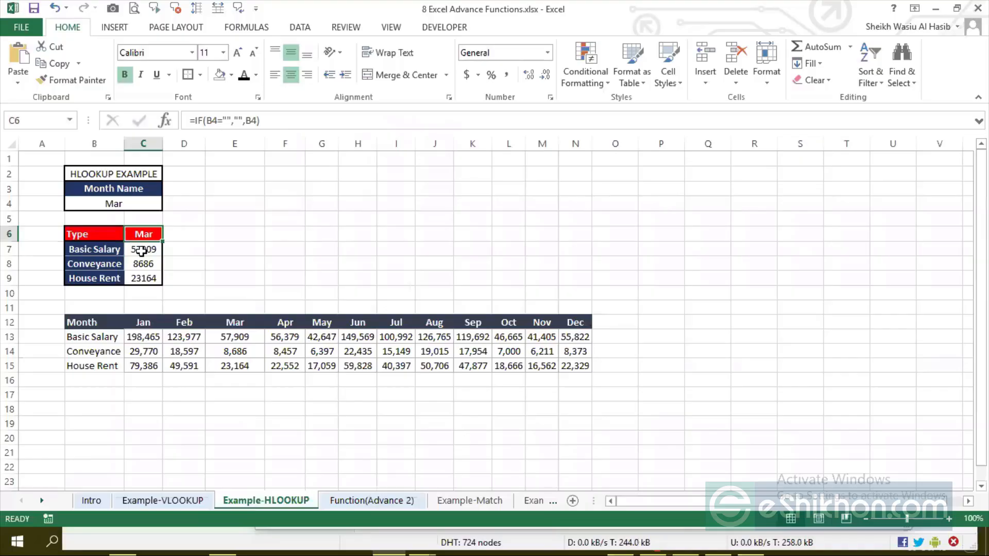
pyautogui.click(142, 251)
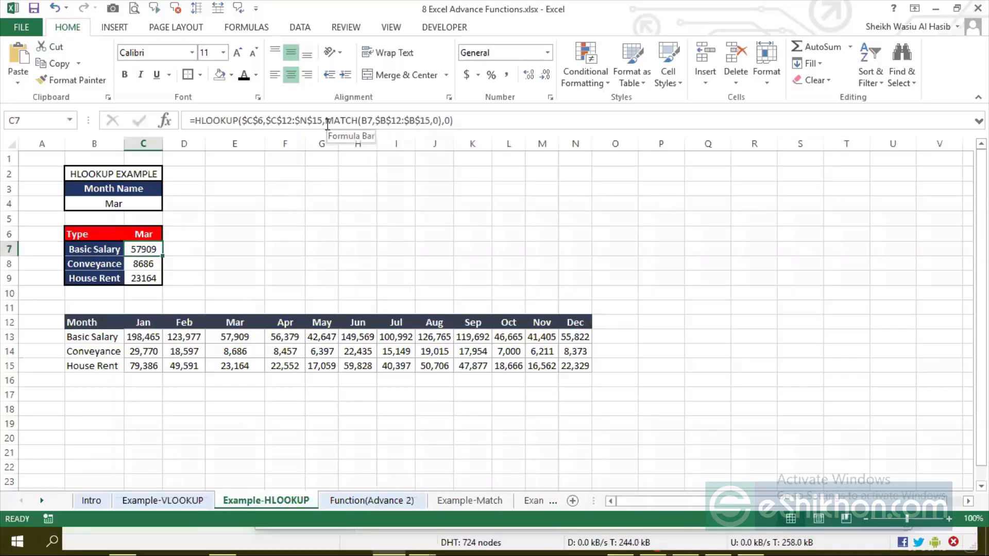
pyautogui.moveTo(328, 122); pyautogui.dragTo(446, 124)
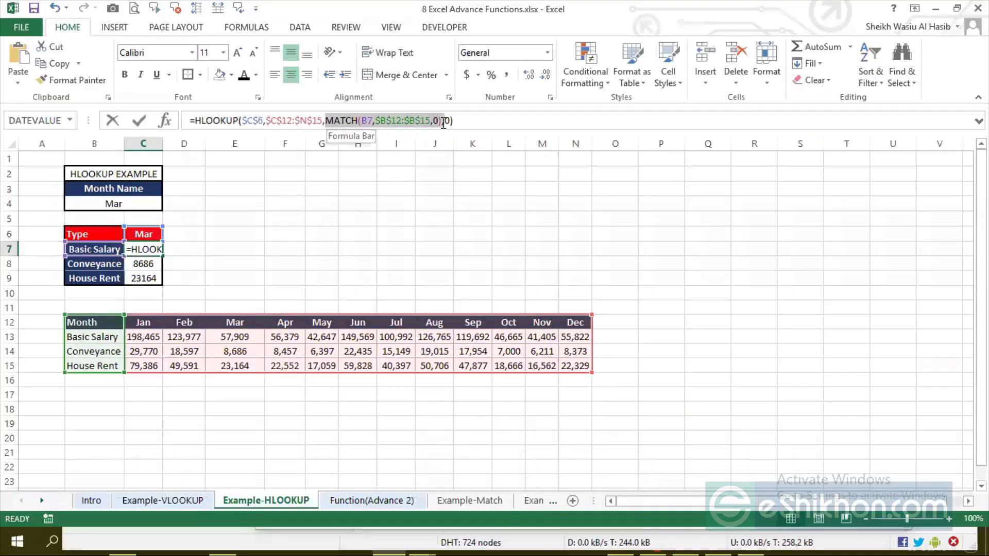
pyautogui.press('Return')
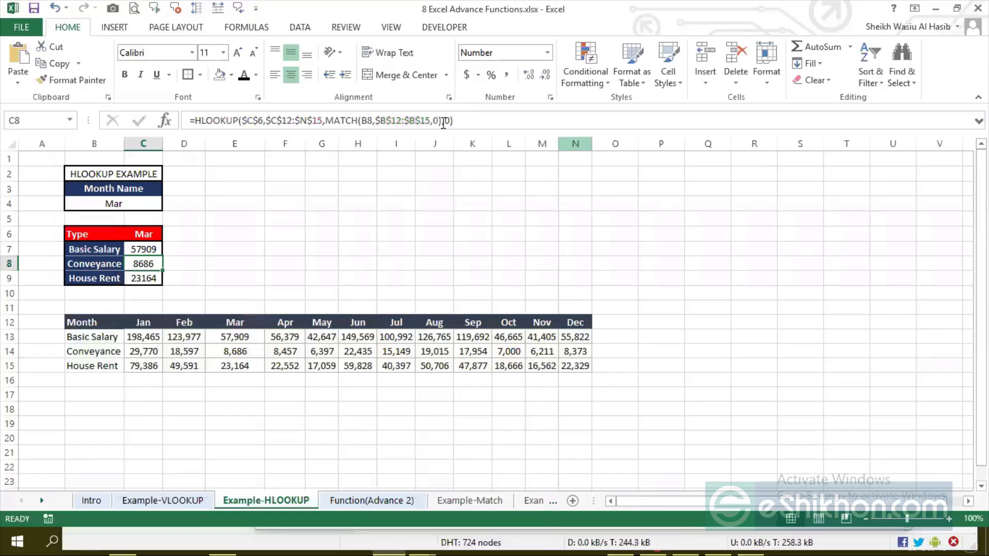
pyautogui.click(135, 249)
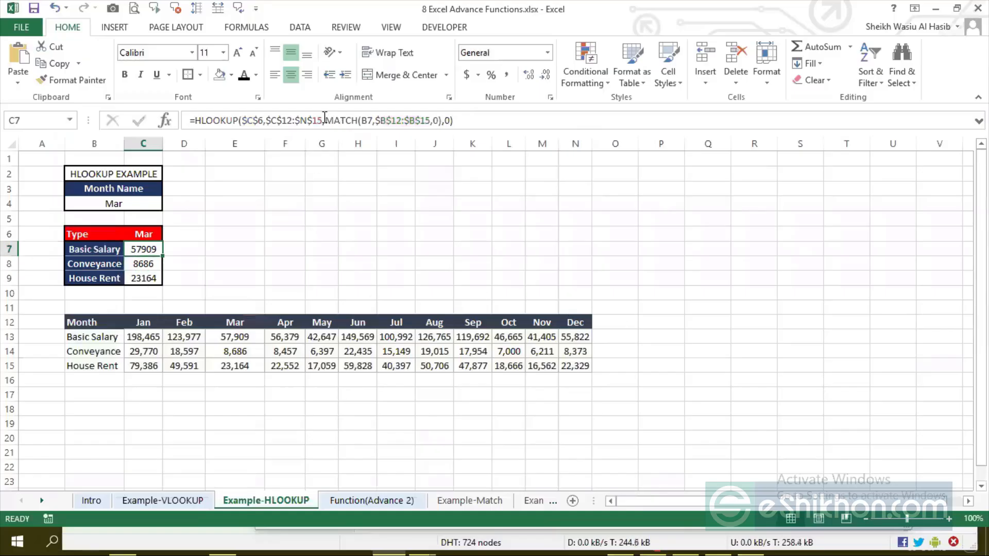
pyautogui.moveTo(324, 119); pyautogui.dragTo(445, 119)
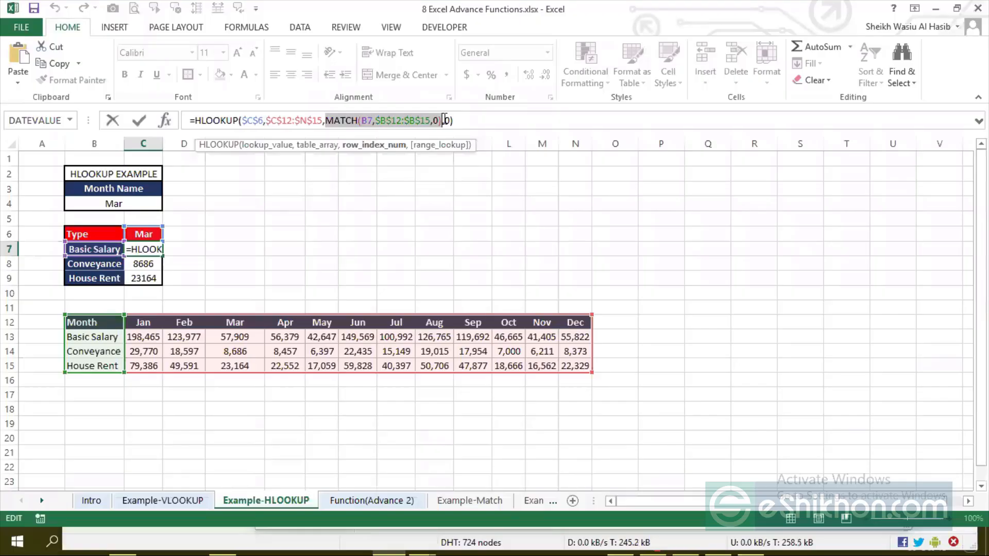
pyautogui.press('Escape')
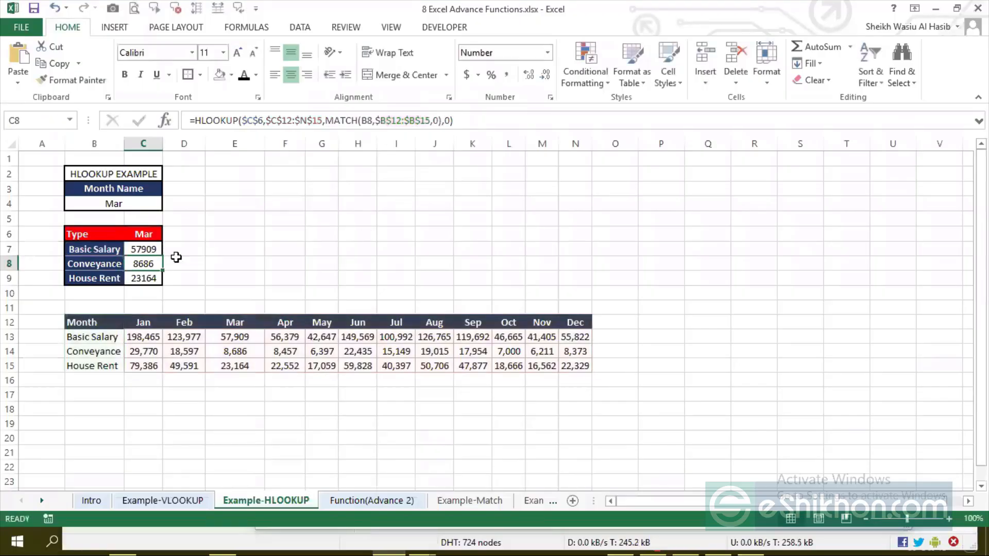
pyautogui.click(178, 261)
pyautogui.click(139, 249)
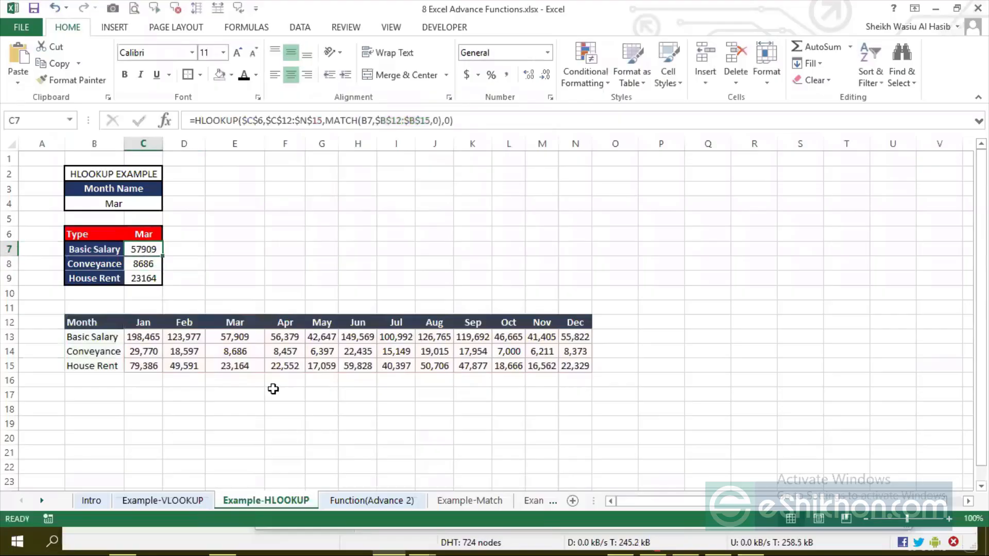
# Examine the HLOOKUP formula in C7 and the table range C12:N15 that it searches
pyautogui.click(156, 338)
pyautogui.click(140, 250)
pyautogui.moveTo(139, 323); pyautogui.dragTo(572, 366)
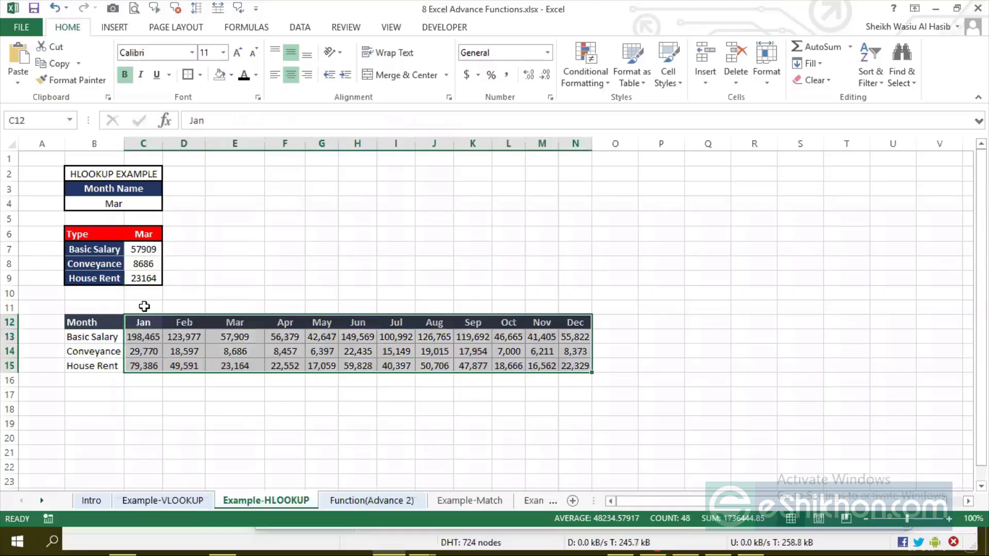
pyautogui.click(195, 248)
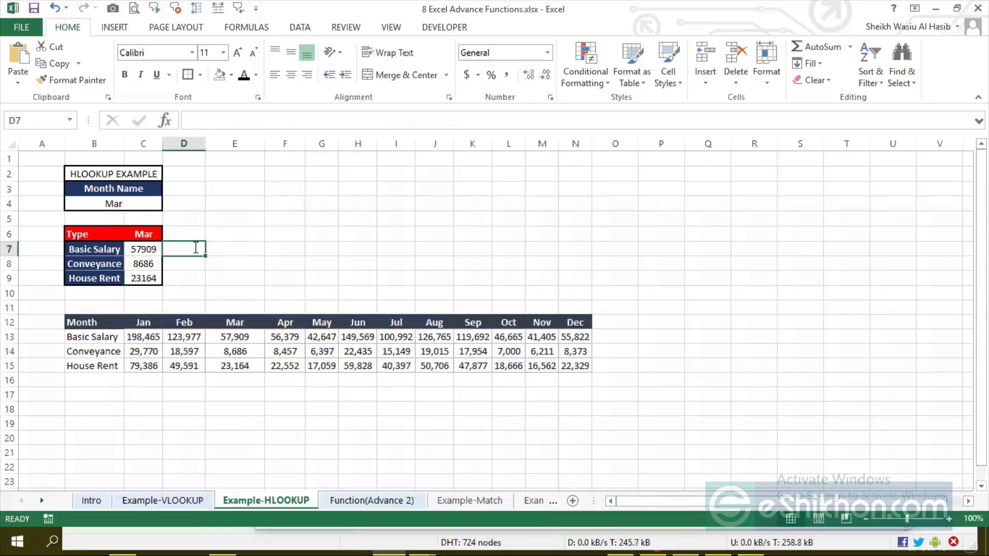
pyautogui.write('=hloo')
pyautogui.press('Tab')
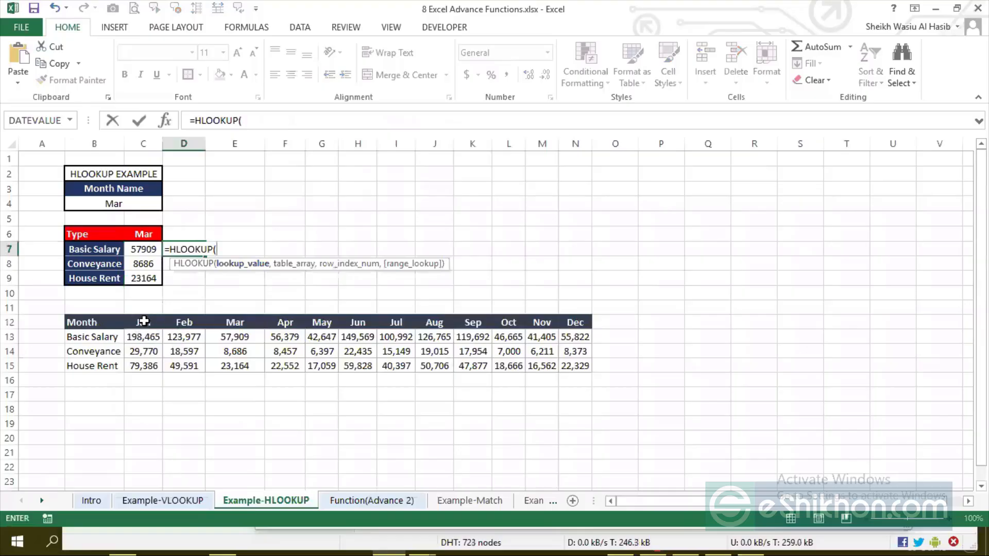
pyautogui.moveTo(143, 323); pyautogui.dragTo(570, 353)
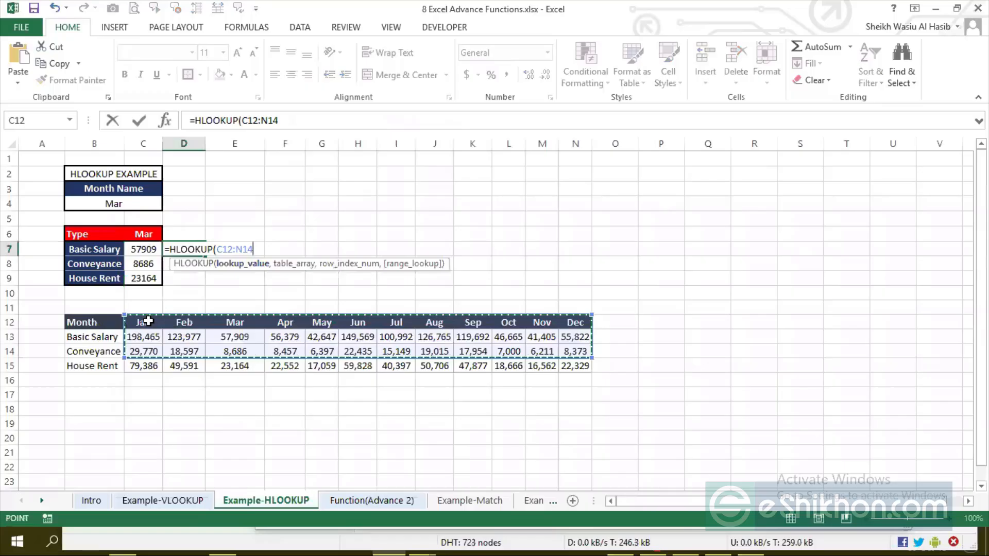
pyautogui.moveTo(142, 322); pyautogui.dragTo(570, 366)
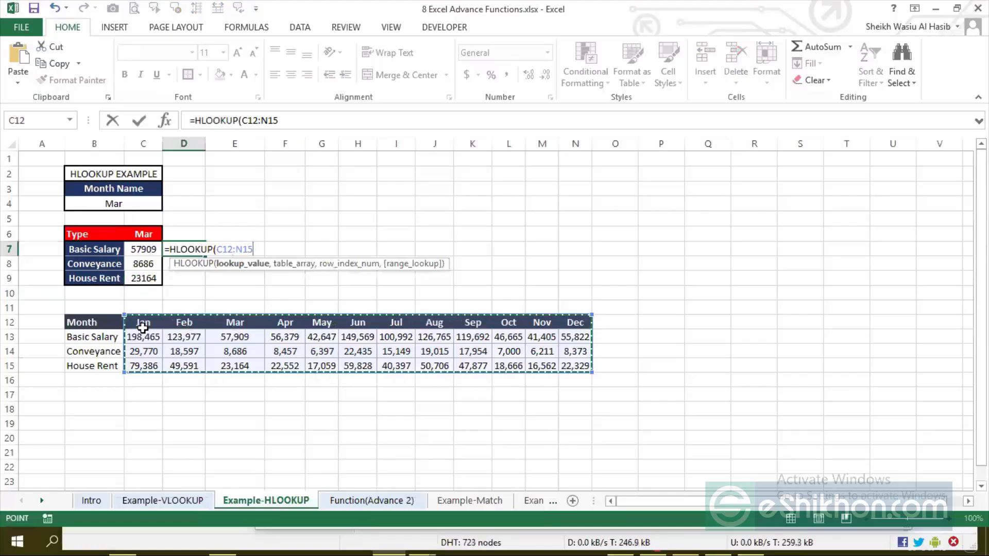
pyautogui.moveTo(253, 249); pyautogui.dragTo(218, 249)
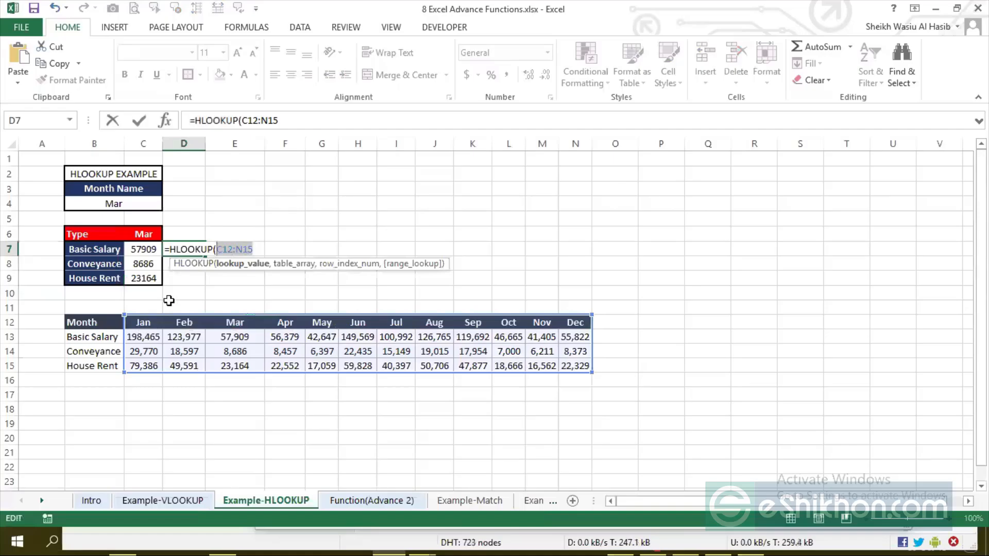
pyautogui.press('BackSpace')
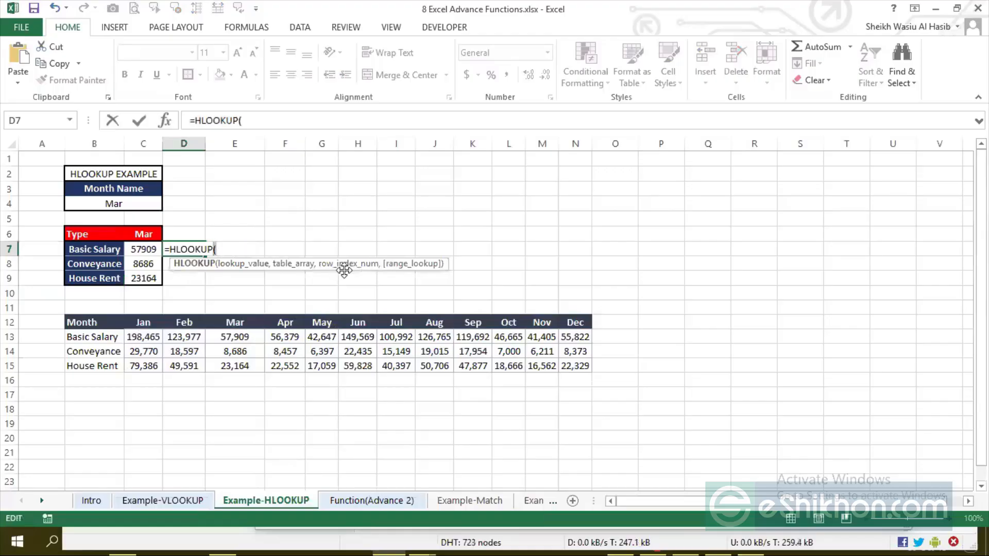
pyautogui.moveTo(216, 249); pyautogui.dragTo(158, 247)
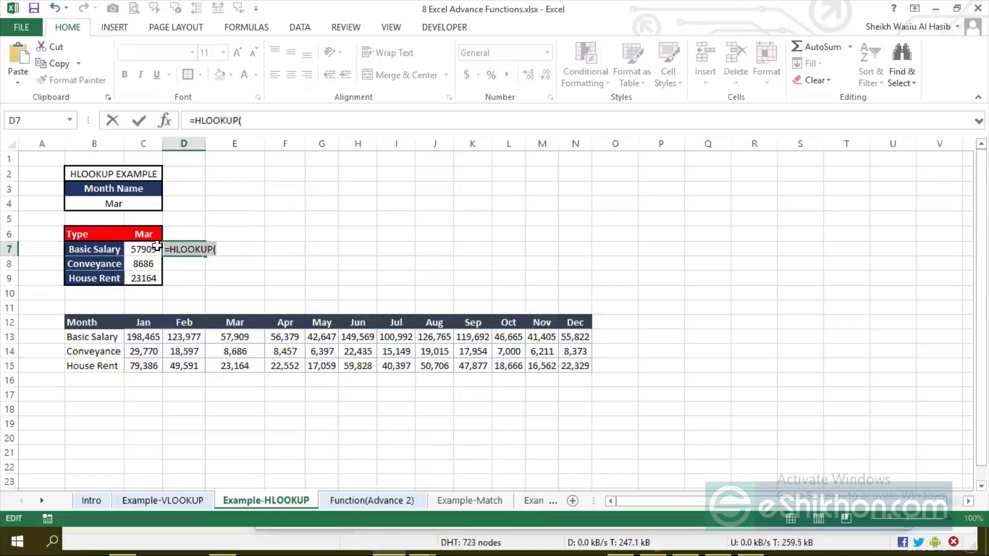
pyautogui.press('Delete')
pyautogui.press('Return')
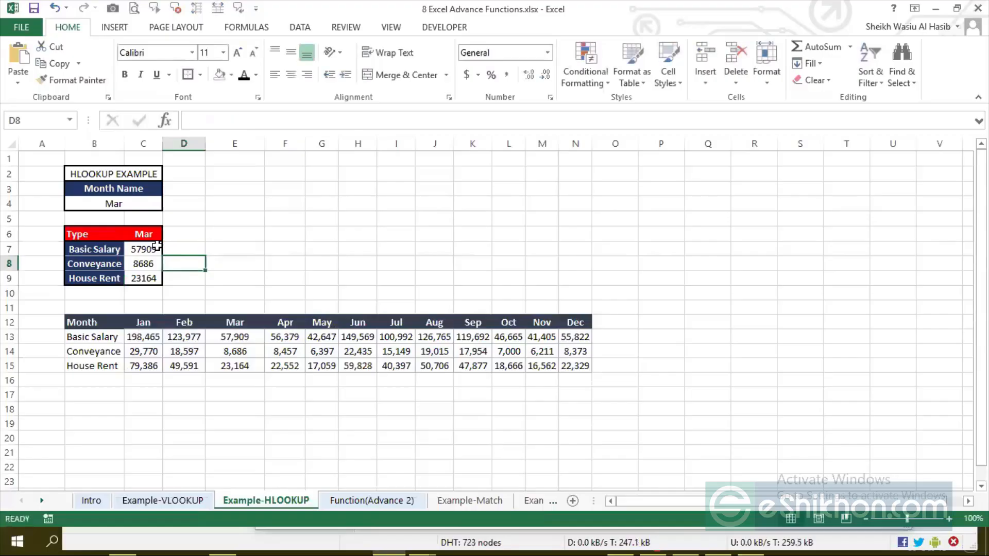
# Review how the header row and data rows of C12:N15 form the table array for C7's HLOOKUP
pyautogui.click(156, 247)
pyautogui.click(190, 247)
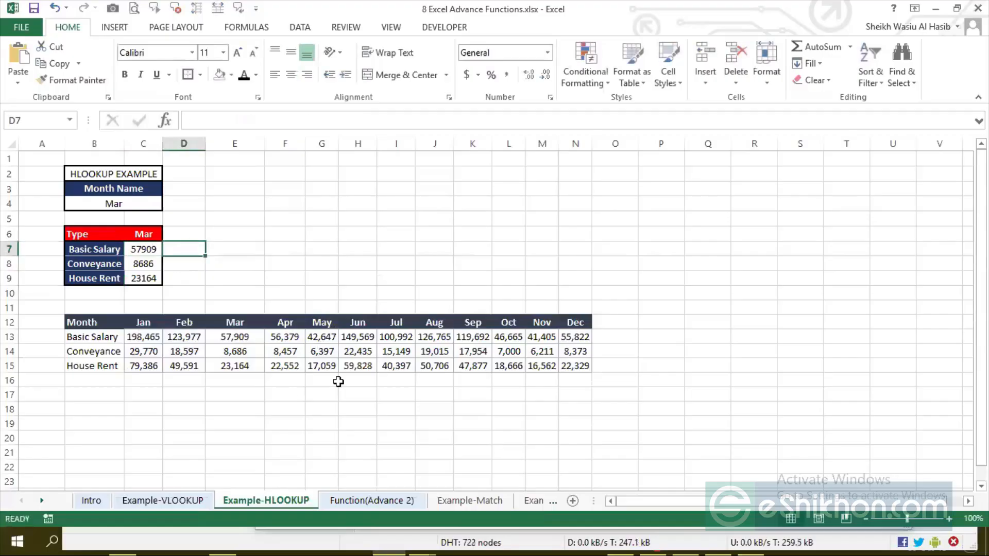
pyautogui.click(191, 265)
pyautogui.click(188, 247)
pyautogui.click(141, 254)
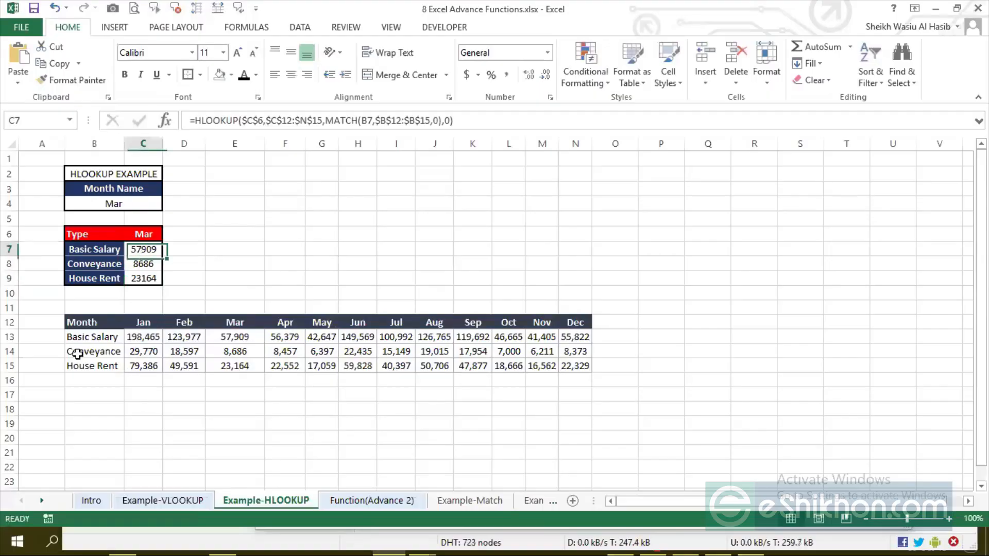
pyautogui.moveTo(144, 323); pyautogui.dragTo(576, 369)
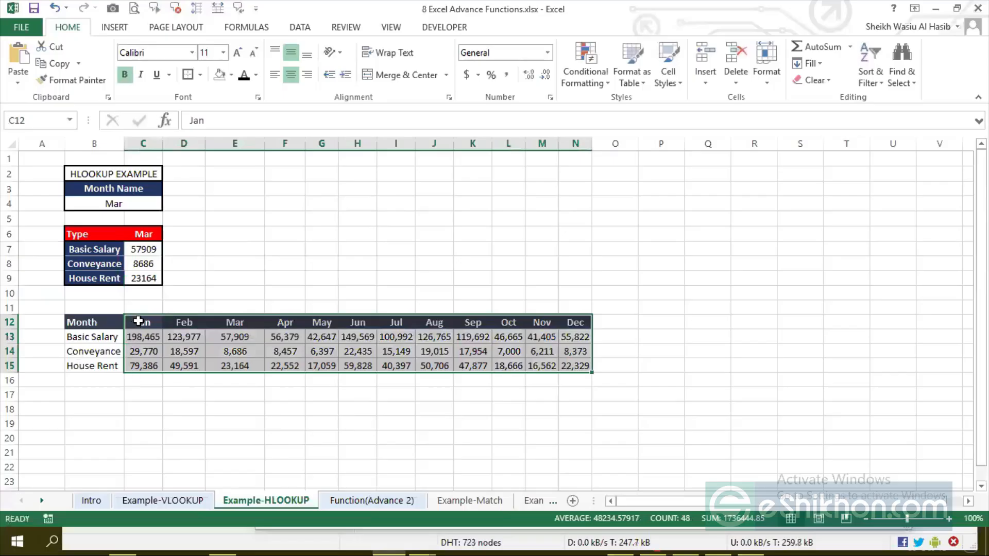
pyautogui.moveTo(138, 324); pyautogui.dragTo(581, 325)
pyautogui.moveTo(585, 365); pyautogui.dragTo(585, 366)
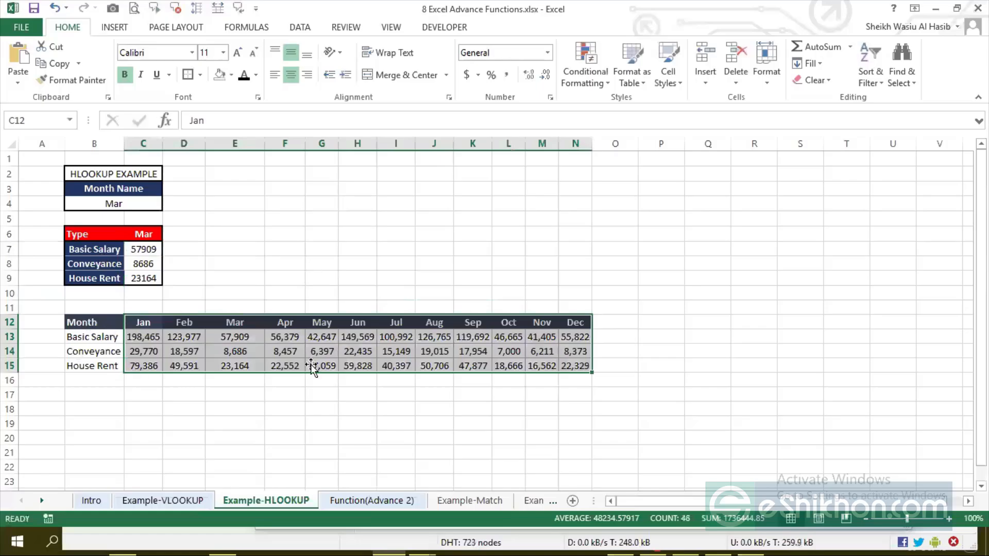
pyautogui.moveTo(287, 204); pyautogui.dragTo(290, 262)
pyautogui.moveTo(328, 203); pyautogui.dragTo(321, 271)
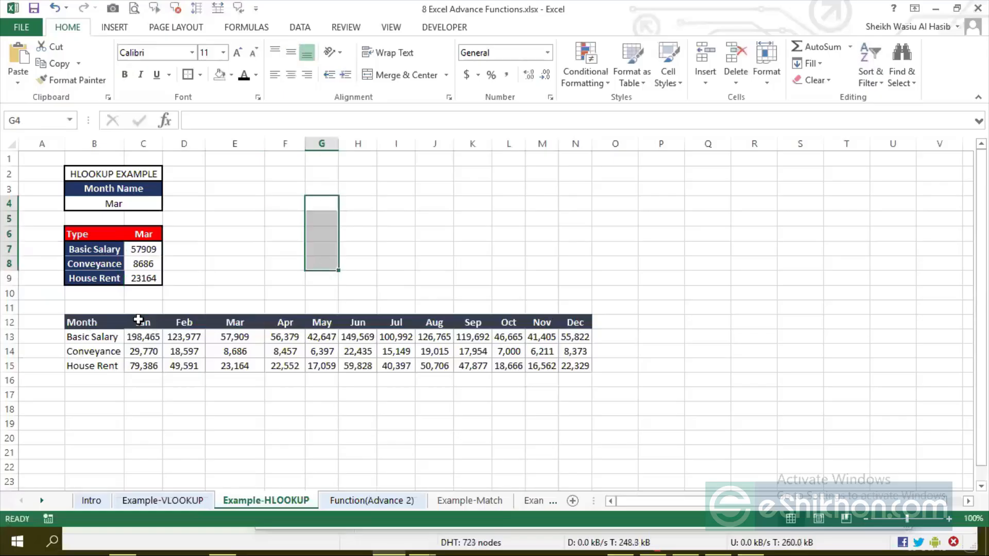
pyautogui.moveTo(138, 320); pyautogui.dragTo(574, 364)
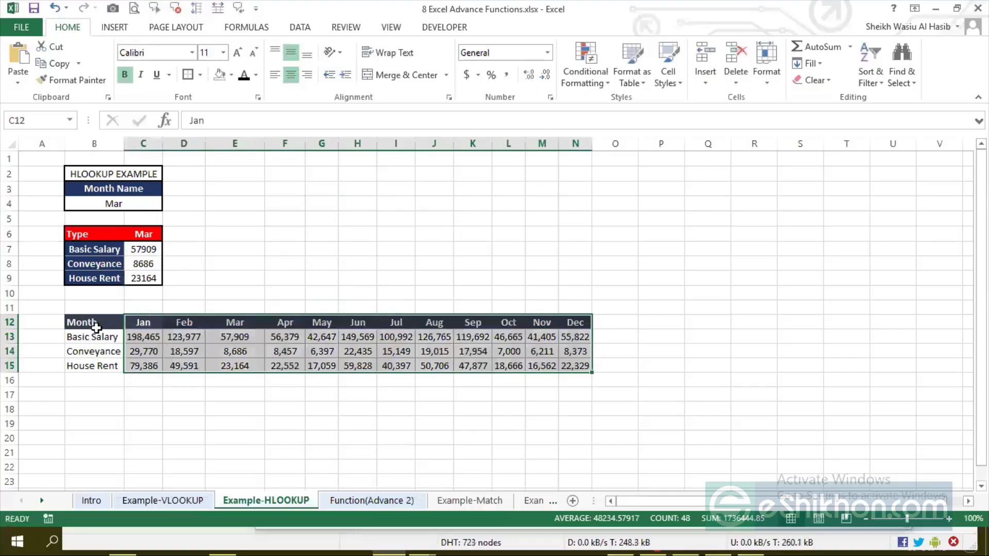
# Compare the type labels in B7:B9 with the Month column B12:B15, including its header cell
pyautogui.moveTo(95, 323); pyautogui.dragTo(97, 367)
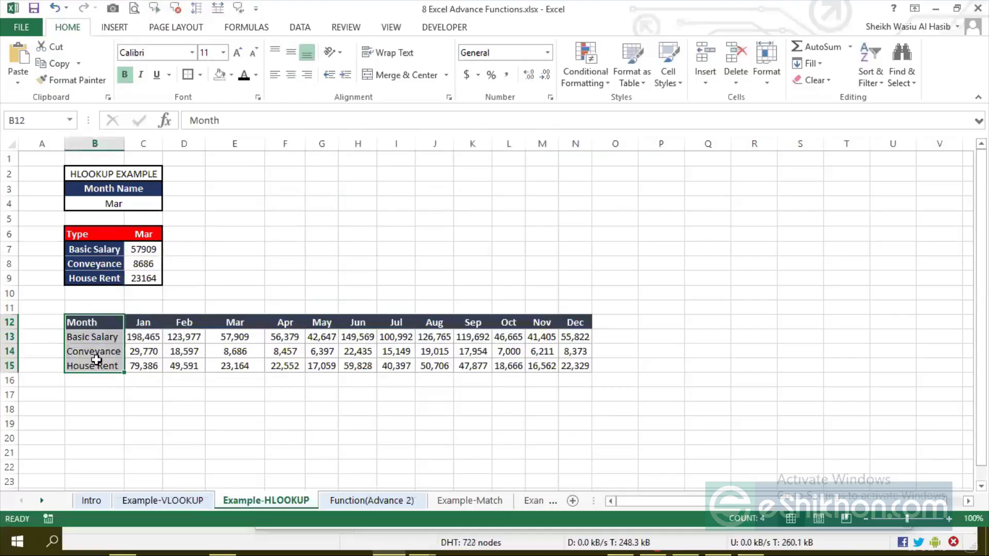
pyautogui.moveTo(110, 250); pyautogui.dragTo(104, 289)
pyautogui.click(105, 327)
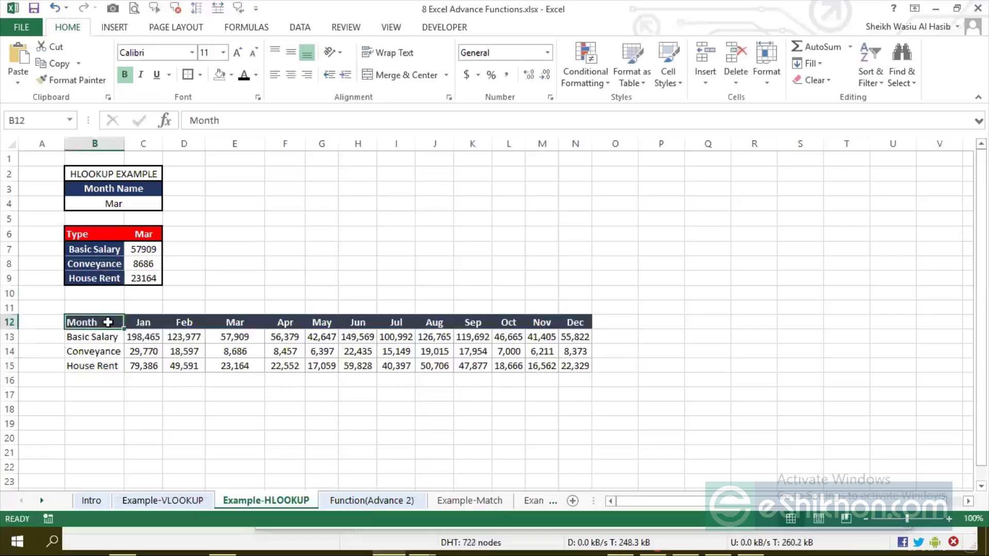
pyautogui.moveTo(105, 332); pyautogui.dragTo(107, 370)
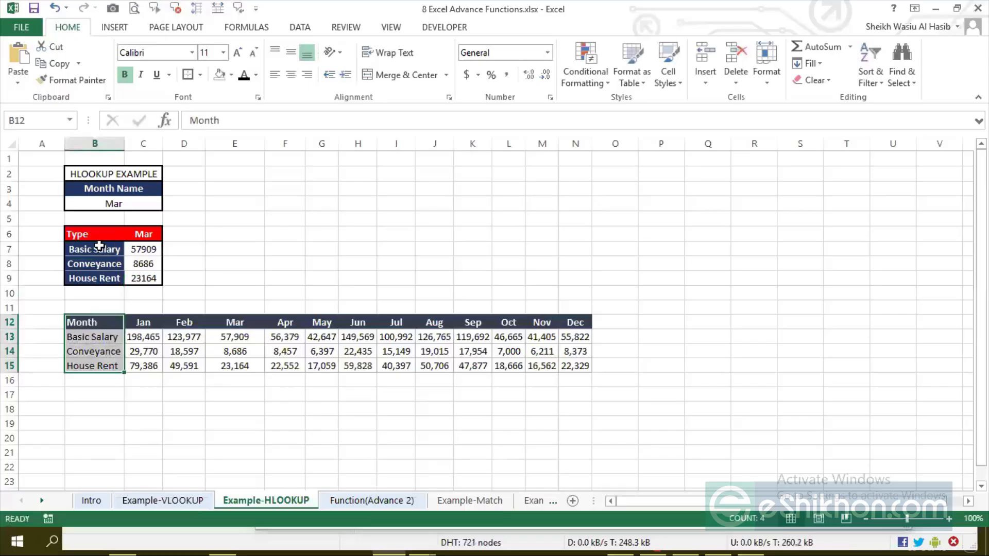
# Enter =MATCH(B7,$B$12:$B$15,0) in D7 and fill it down to D9
pyautogui.click(192, 252)
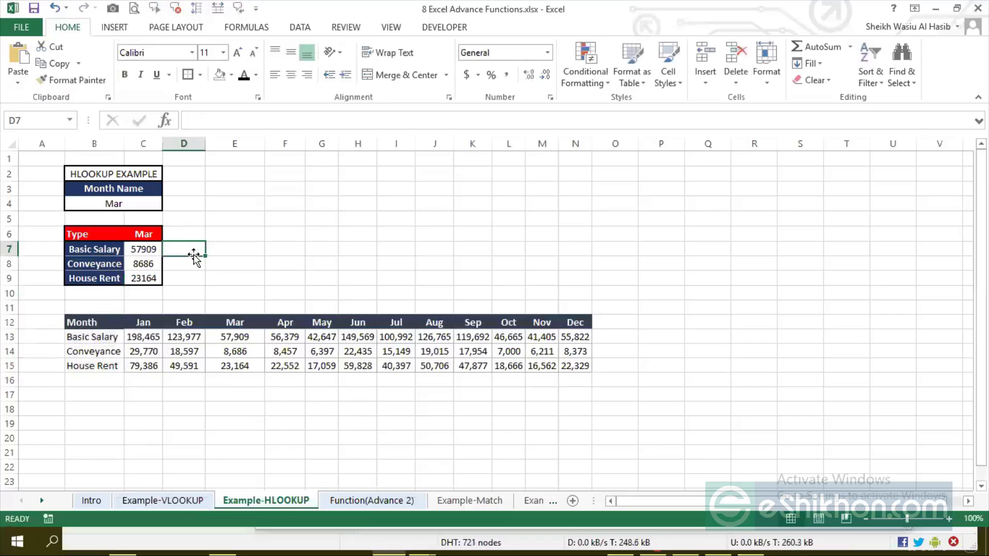
pyautogui.write('=match')
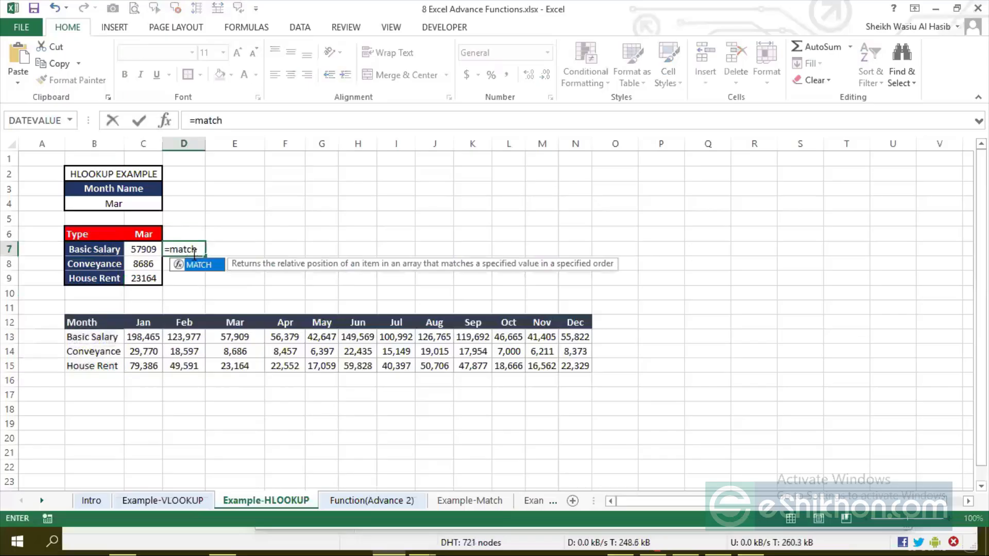
pyautogui.press('Tab')
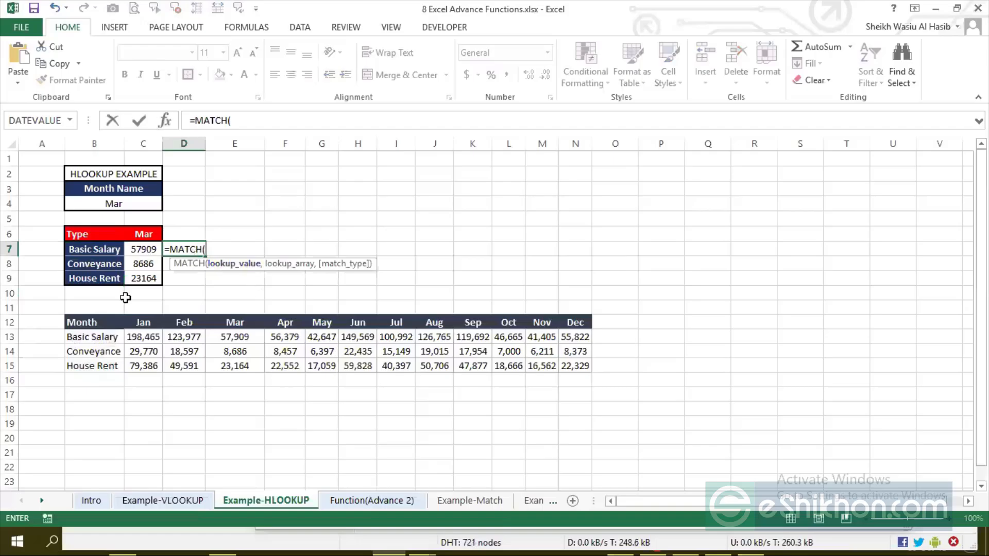
pyautogui.click(108, 252)
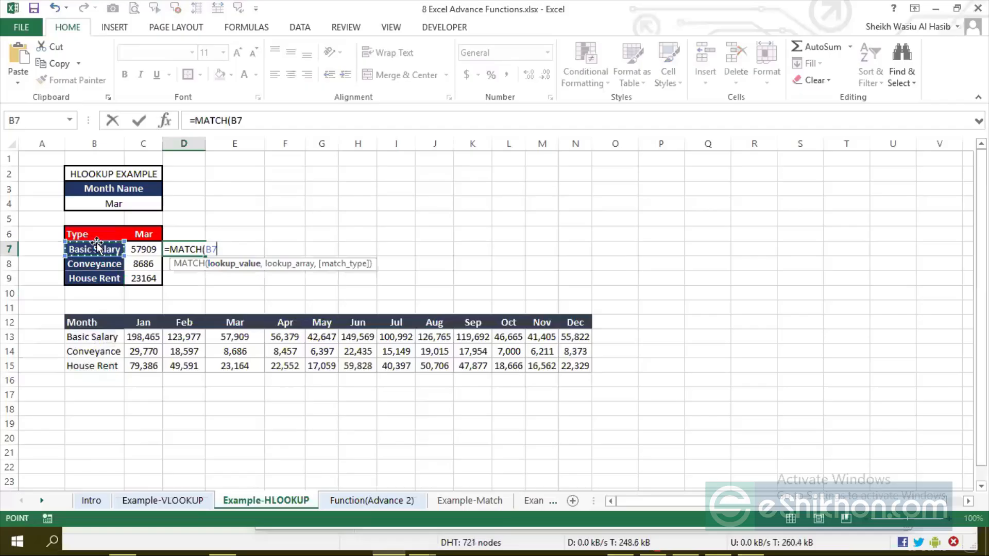
pyautogui.write(',')
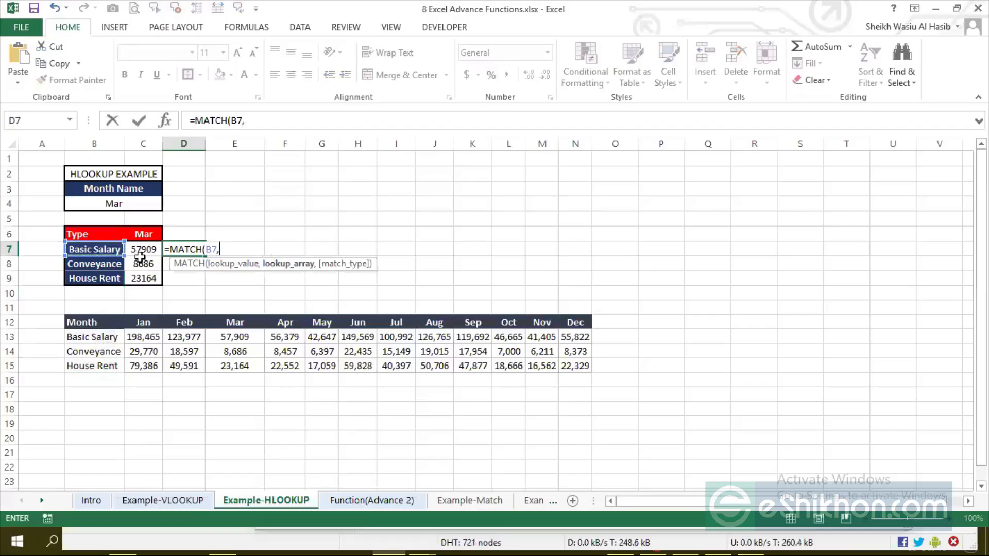
pyautogui.moveTo(94, 321); pyautogui.dragTo(111, 353)
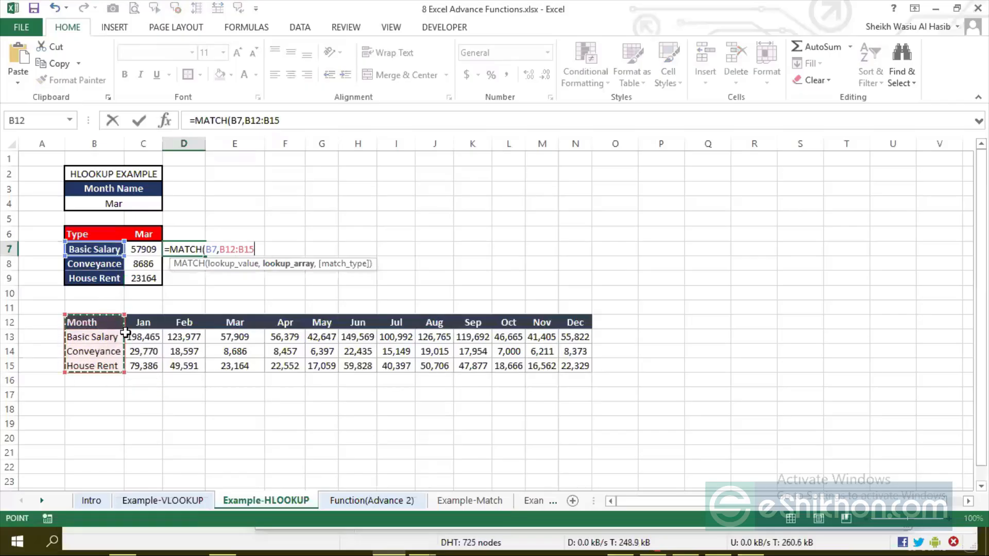
pyautogui.press('F4')
pyautogui.write(',')
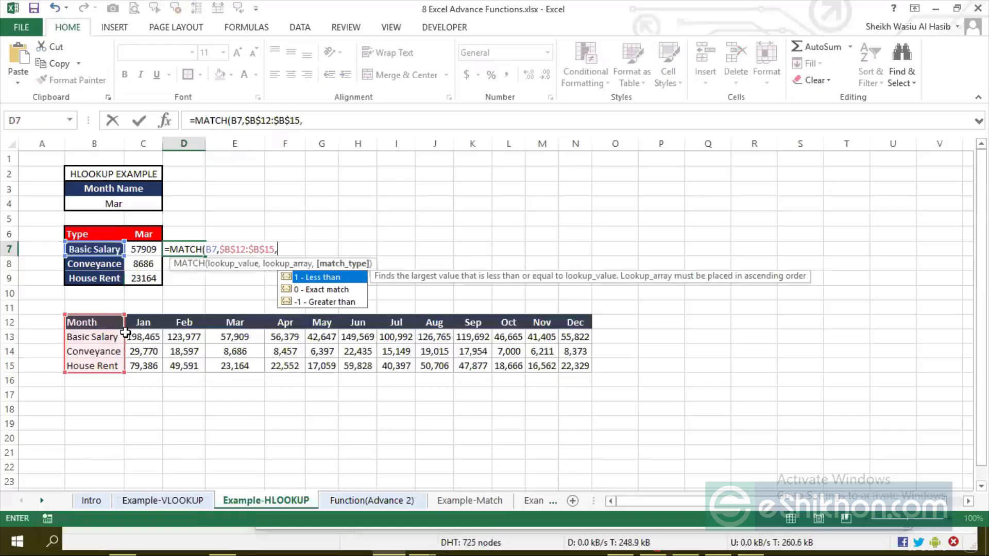
pyautogui.write('0')
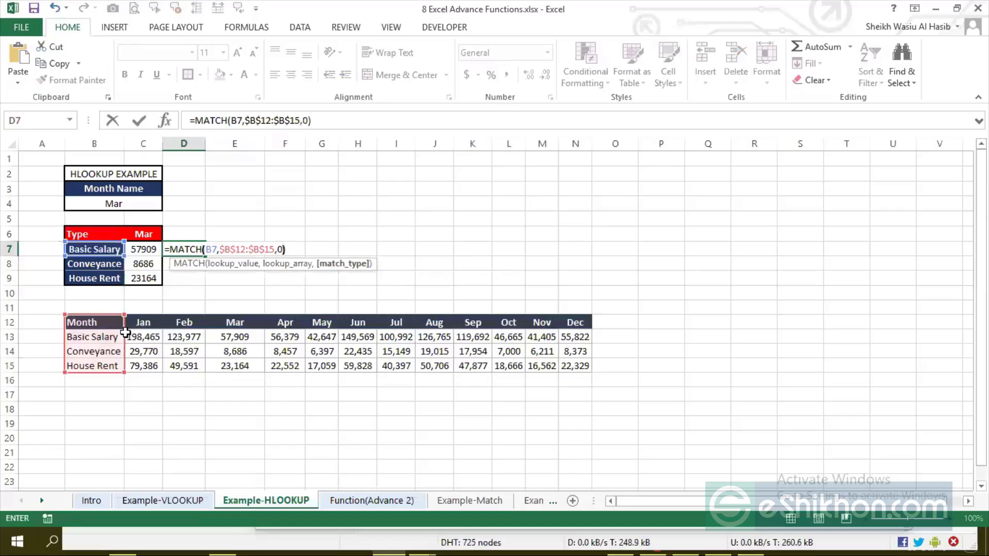
pyautogui.write(')')
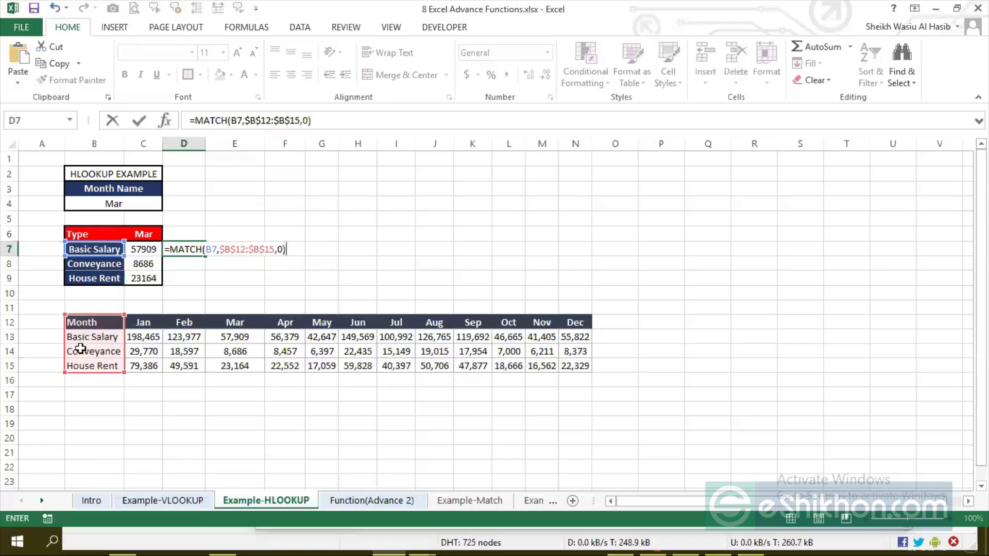
pyautogui.press('Return')
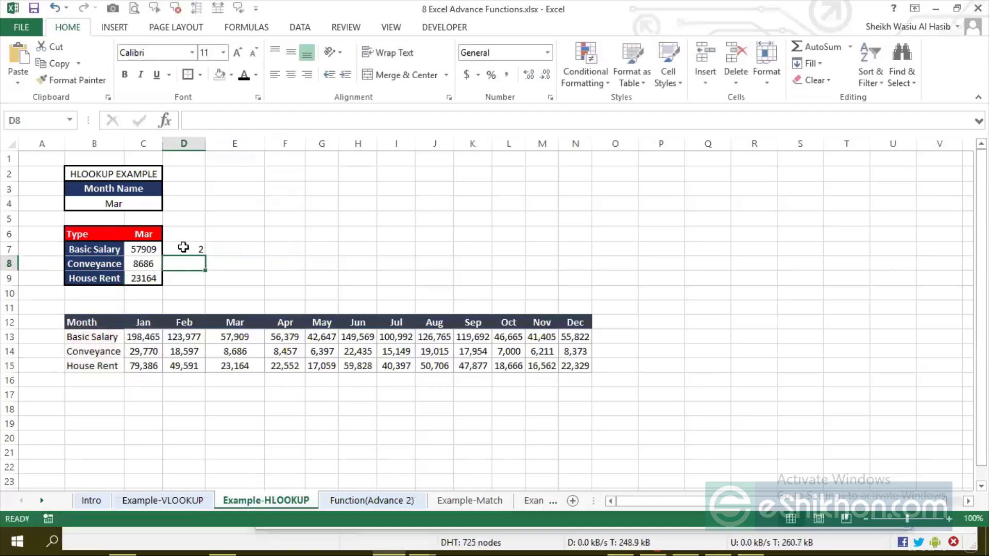
pyautogui.click(203, 253)
pyautogui.moveTo(203, 253); pyautogui.dragTo(206, 287)
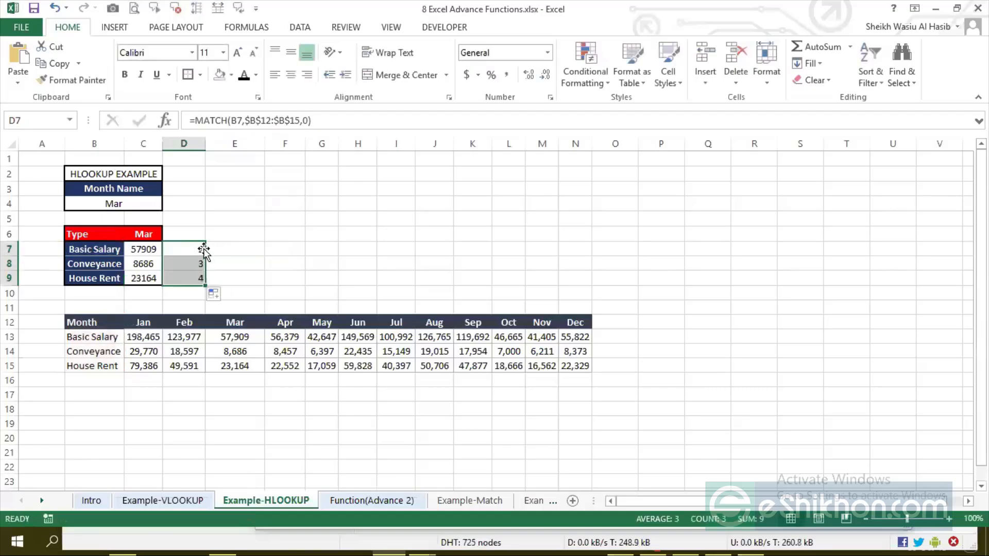
# Change D7's MATCH lookup array to $B$13:$B$15, leaving out the header, and fill the formula down to D9
pyautogui.click(189, 248)
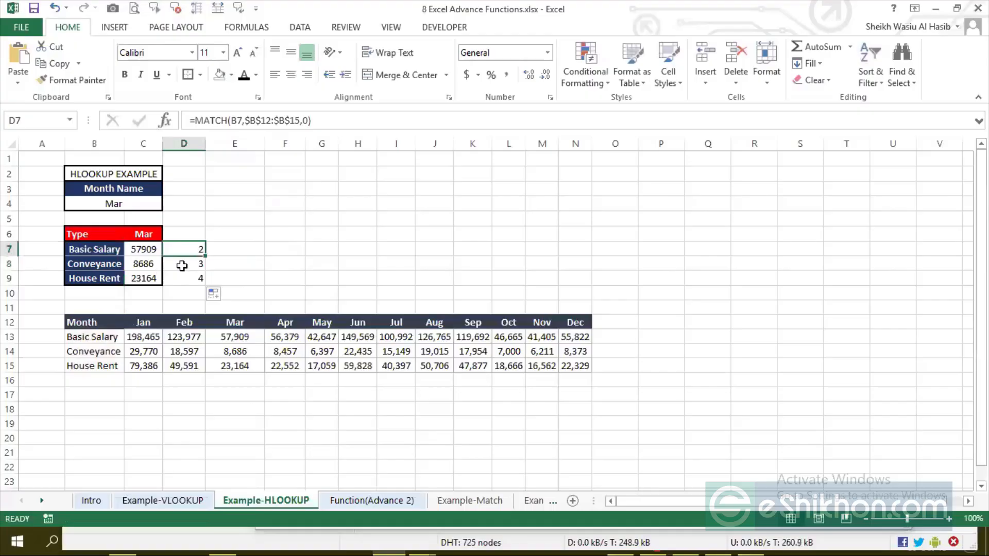
pyautogui.click(250, 120)
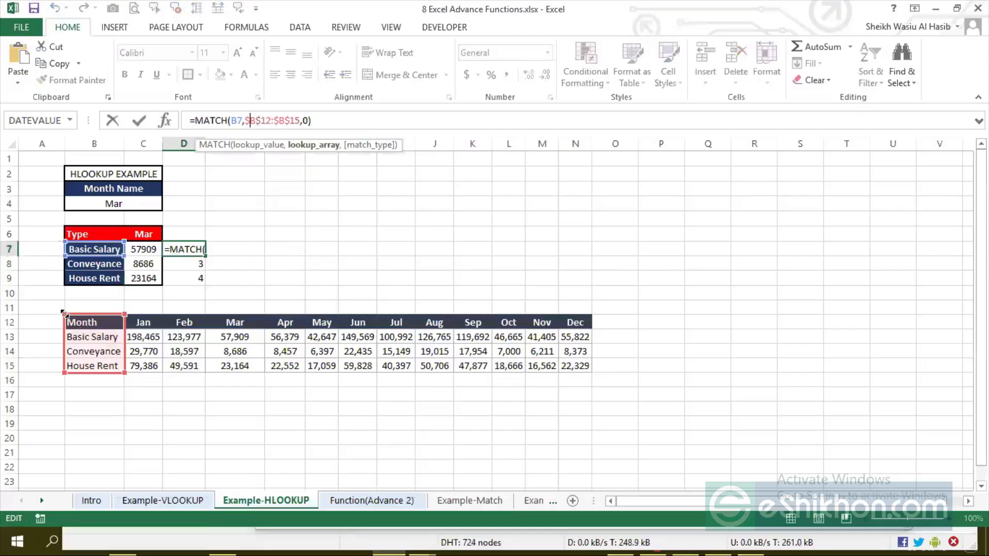
pyautogui.moveTo(61, 315); pyautogui.dragTo(63, 327)
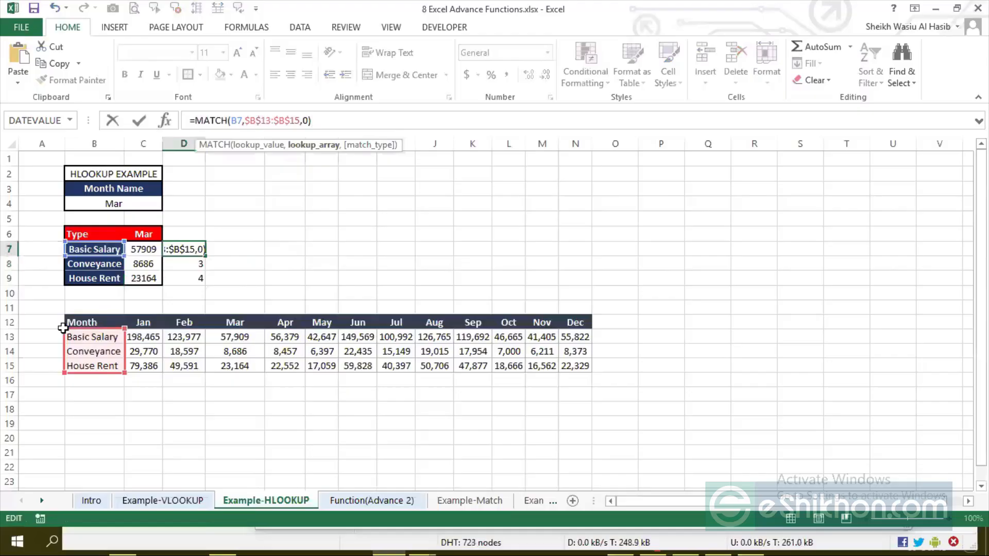
pyautogui.hotkey('ctrl', 'Return')
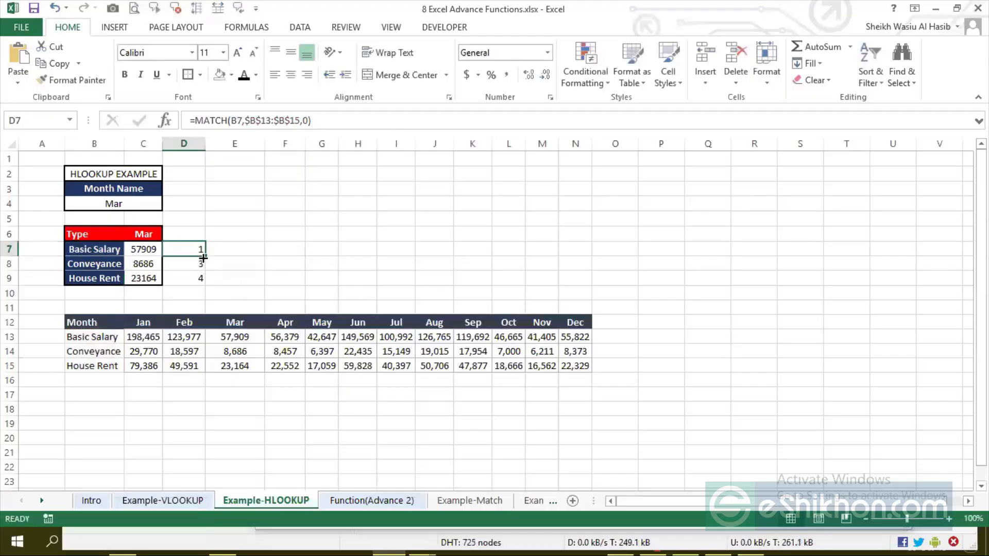
pyautogui.moveTo(205, 256); pyautogui.dragTo(205, 284)
# Compare the labels in B13:B15 with the MATCH positions in D7:D9 and the nested MATCH range in C7
pyautogui.moveTo(105, 340); pyautogui.dragTo(108, 373)
pyautogui.click(112, 343)
pyautogui.click(108, 351)
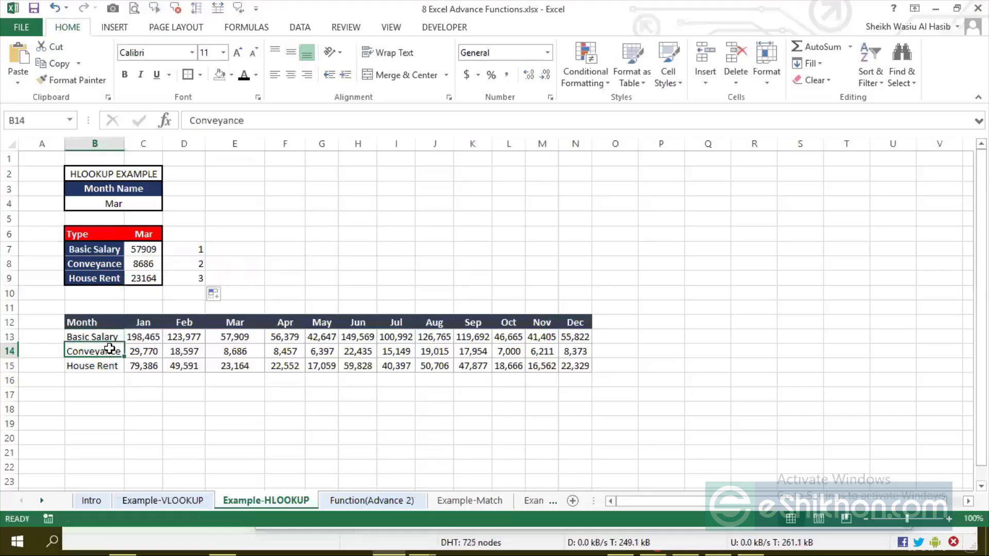
pyautogui.click(151, 248)
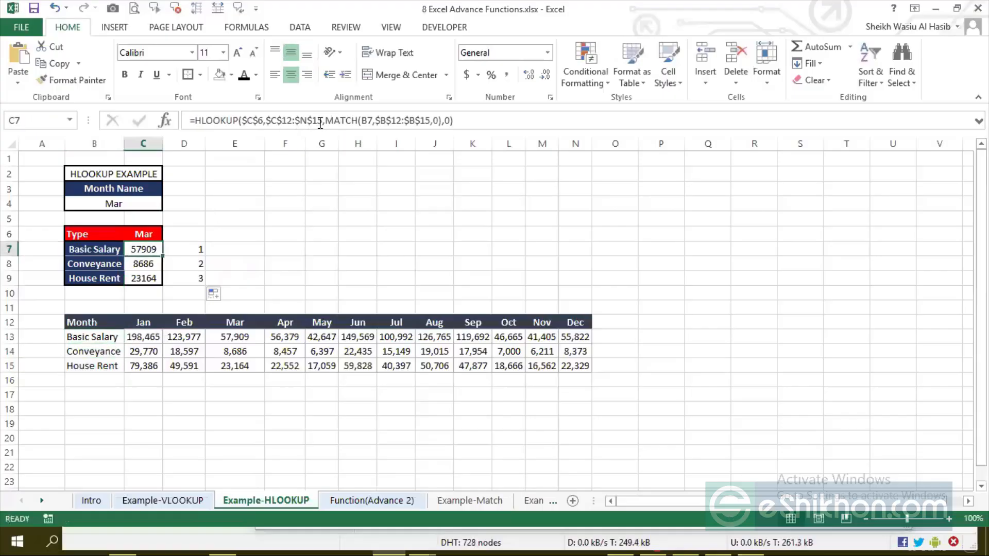
# Copy the nested MATCH(B7,$B$12:$B$15,0) from the HLOOKUP formula in C7, leaving the formula as it is
pyautogui.click(361, 120)
pyautogui.moveTo(361, 121); pyautogui.dragTo(443, 119)
pyautogui.hotkey('ctrl', 'c')
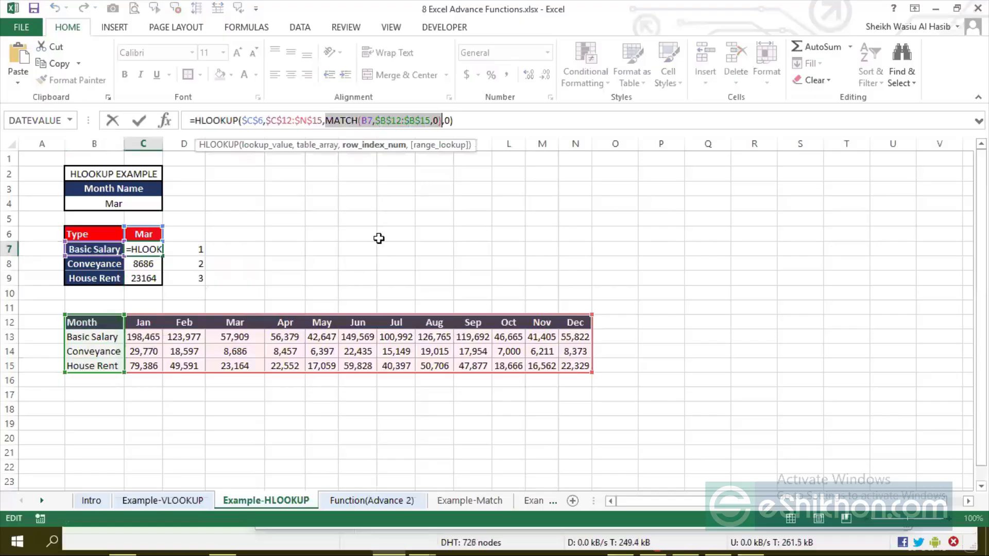
pyautogui.press('Return')
# Compare the vertical range I2:I10 with the horizontal month headers in C12:N12
pyautogui.click(392, 176)
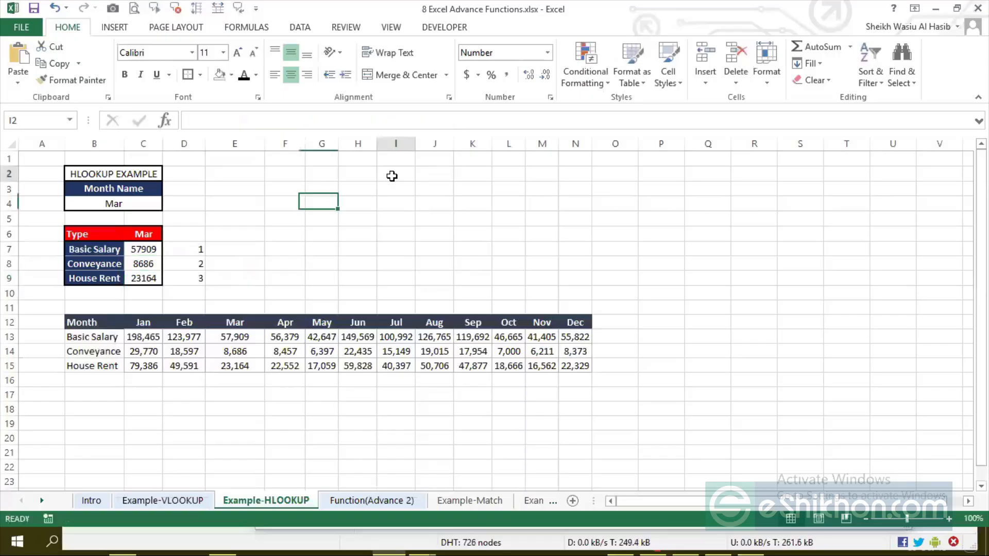
pyautogui.moveTo(392, 176); pyautogui.dragTo(399, 289)
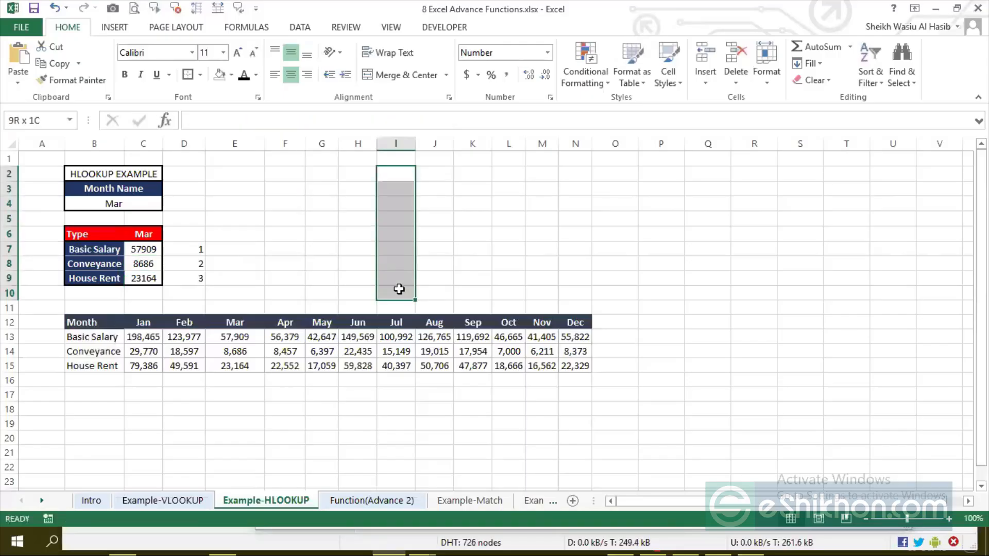
pyautogui.click(397, 173)
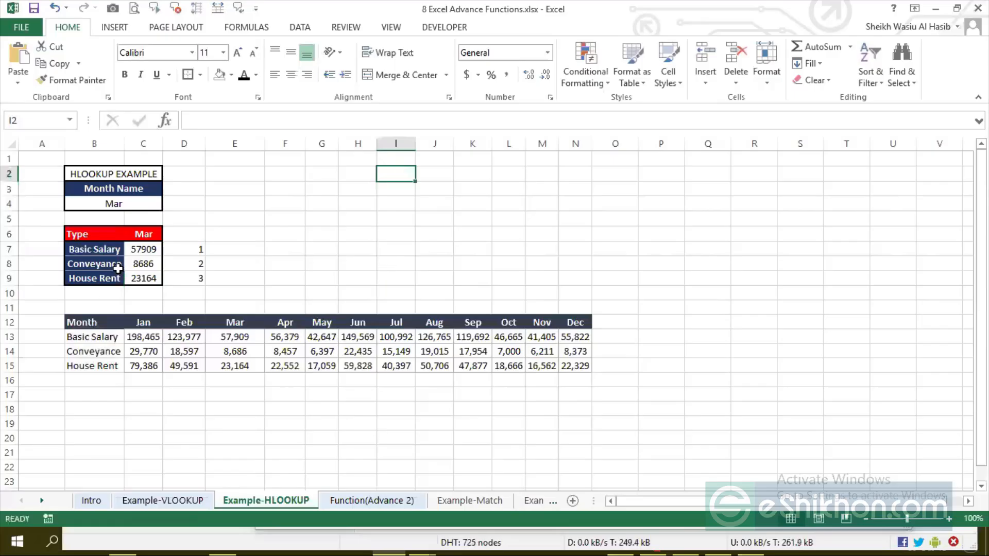
pyautogui.click(154, 323)
pyautogui.moveTo(154, 324); pyautogui.dragTo(570, 320)
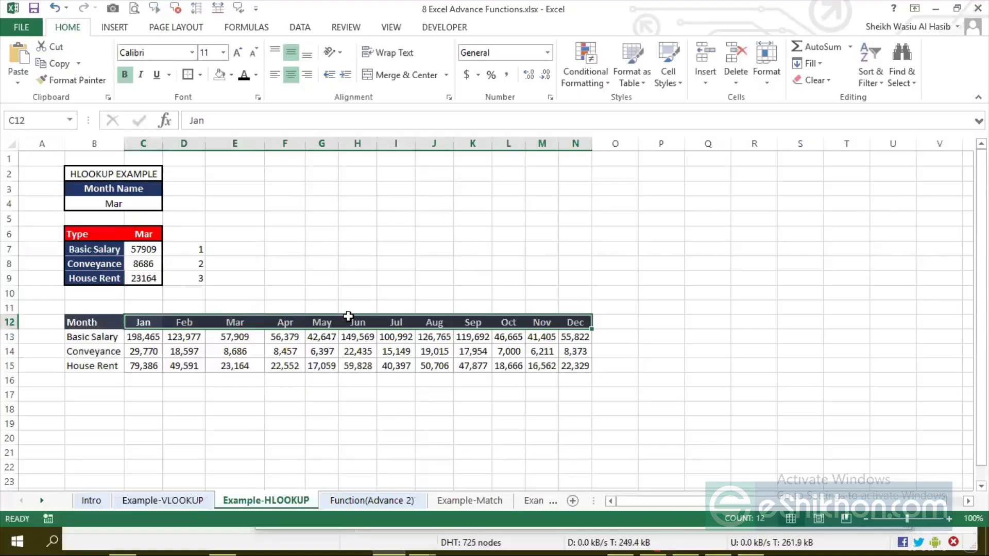
pyautogui.scroll(-4, 320, 288)
pyautogui.click(321, 245)
pyautogui.rightClick(318, 271)
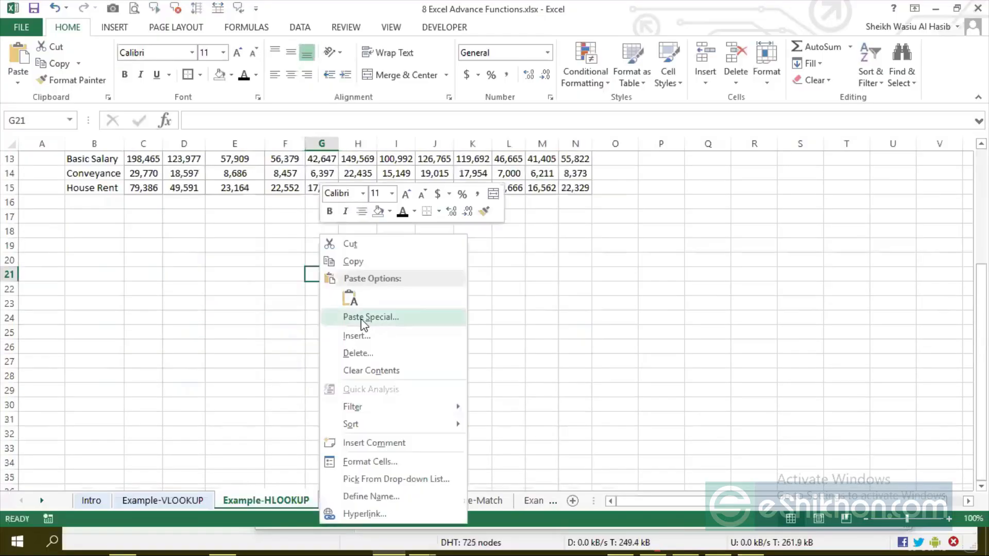
pyautogui.click(357, 304)
pyautogui.click(356, 304)
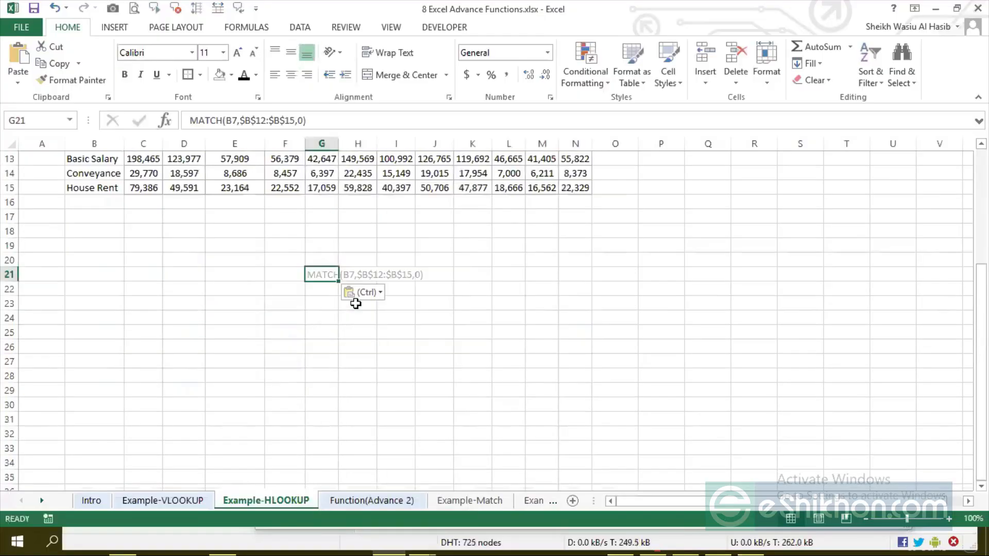
pyautogui.hotkey('ctrl', 'z')
# Copy the month headers in C12:N12 and paste them transposed as a vertical list starting at F19
pyautogui.scroll(3, 363, 285)
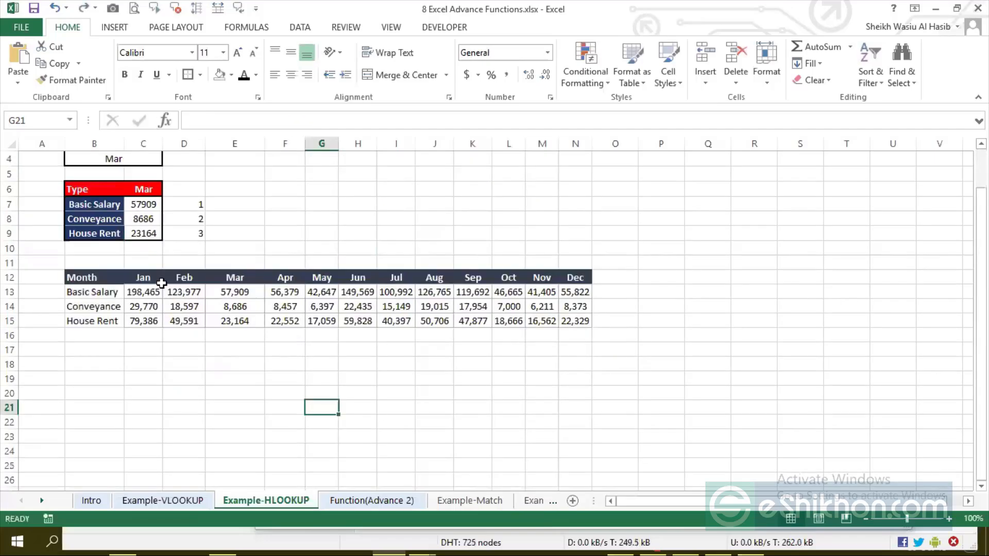
pyautogui.click(144, 277)
pyautogui.hotkey('ctrl', 'shift', 'Right')
pyautogui.hotkey('ctrl', 'c')
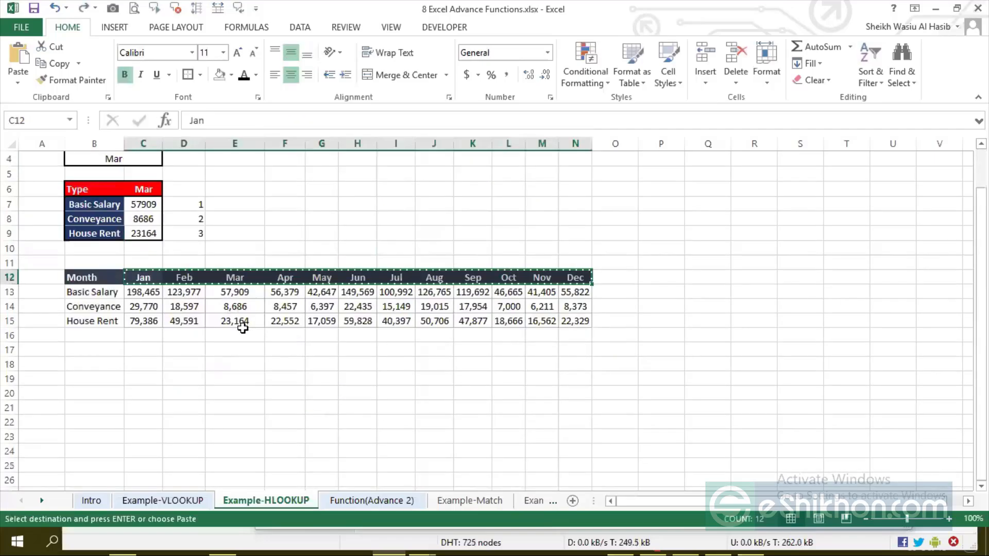
pyautogui.scroll(-3, 301, 248)
pyautogui.rightClick(299, 252)
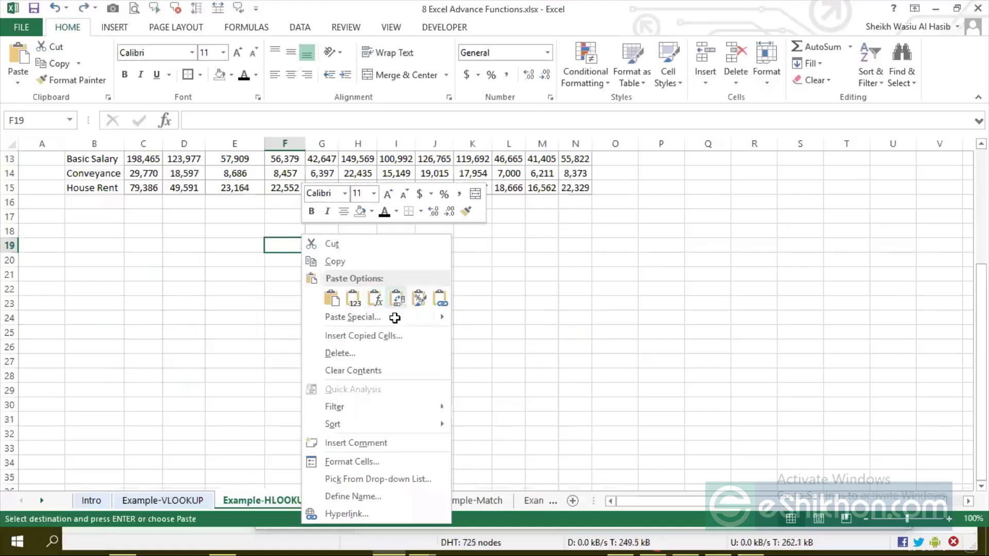
pyautogui.click(397, 299)
pyautogui.click(350, 256)
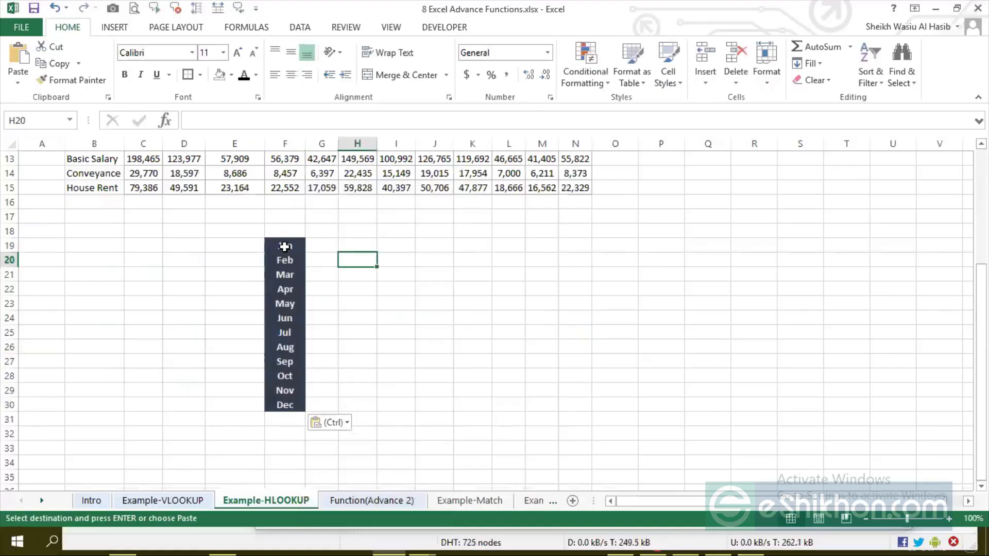
# Remove the fill colour from the transposed months in F19:F30 and make their text black
pyautogui.click(285, 247)
pyautogui.moveTo(285, 390); pyautogui.dragTo(285, 405)
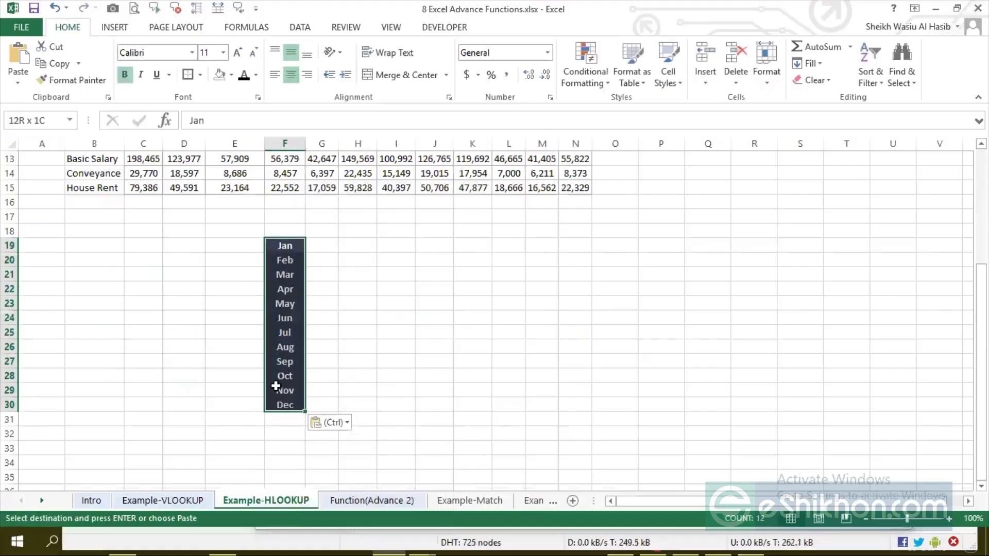
pyautogui.click(231, 75)
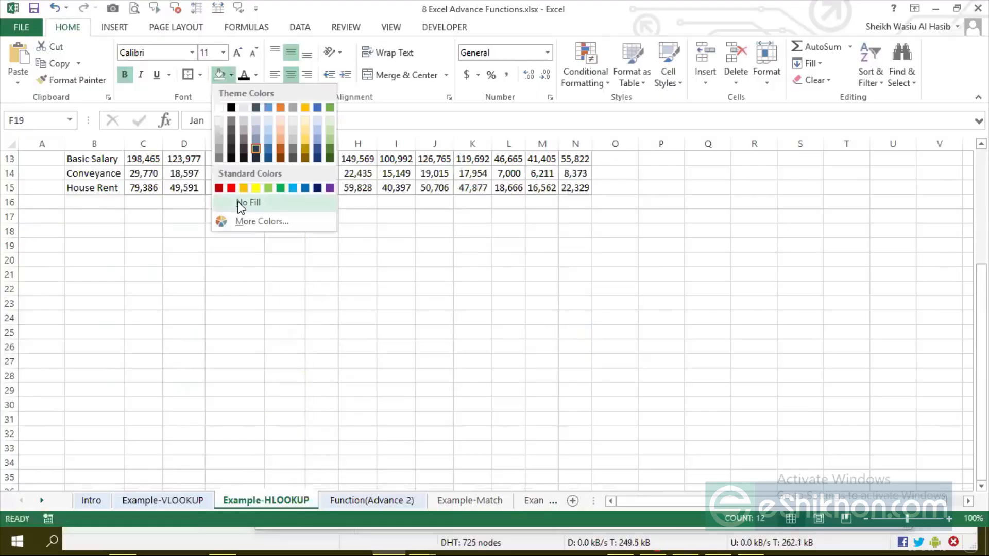
pyautogui.click(238, 196)
pyautogui.click(380, 315)
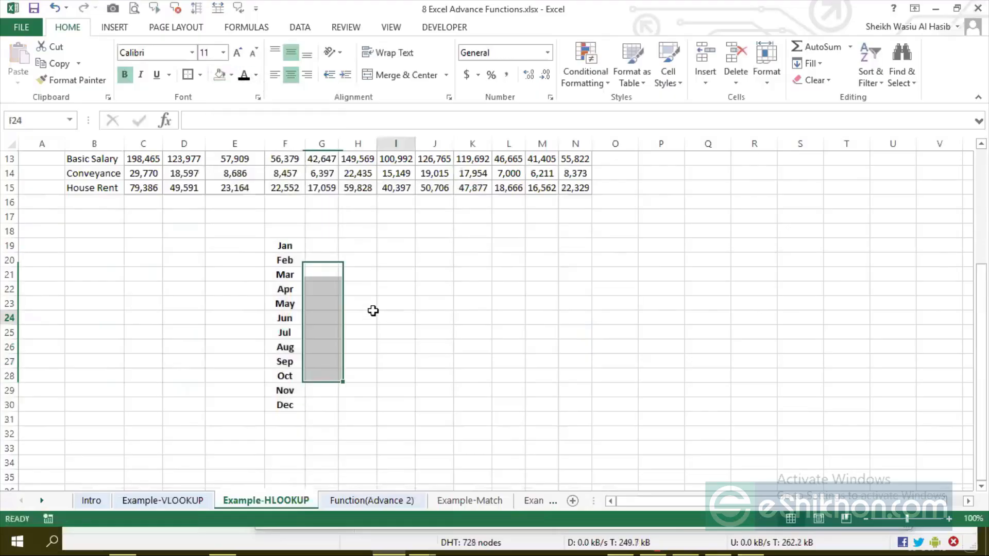
# Examine the vertical month list from Jan in F19 down to Dec in F30 as a lookup layout
pyautogui.click(291, 244)
pyautogui.moveTo(293, 256); pyautogui.dragTo(288, 406)
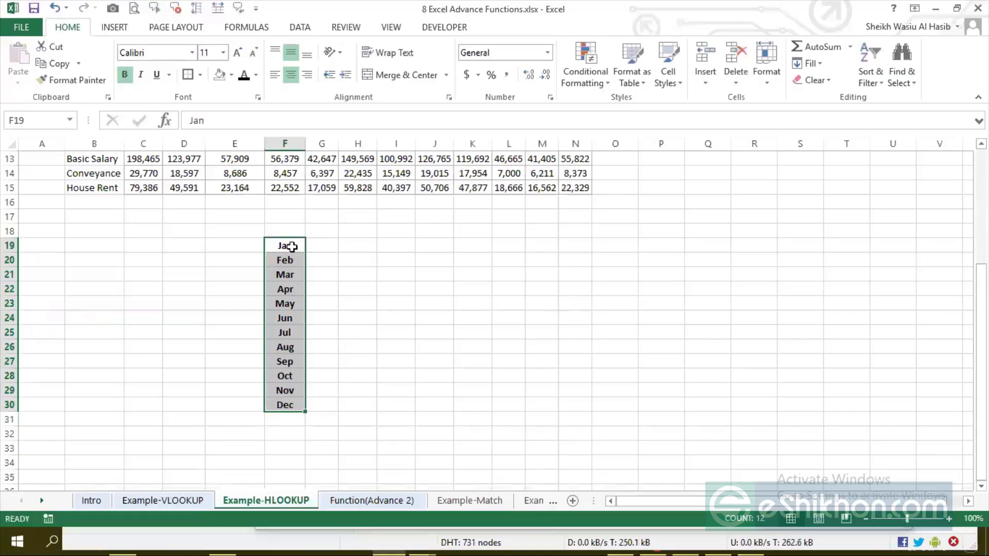
pyautogui.moveTo(291, 247); pyautogui.dragTo(277, 404)
pyautogui.click(287, 244)
pyautogui.moveTo(289, 296); pyautogui.dragTo(287, 406)
pyautogui.click(406, 277)
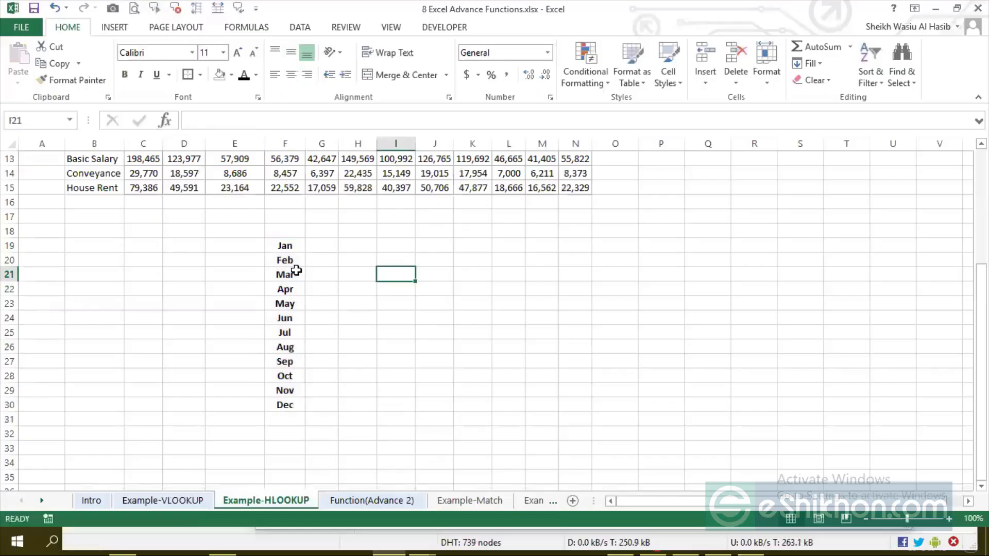
pyautogui.click(294, 247)
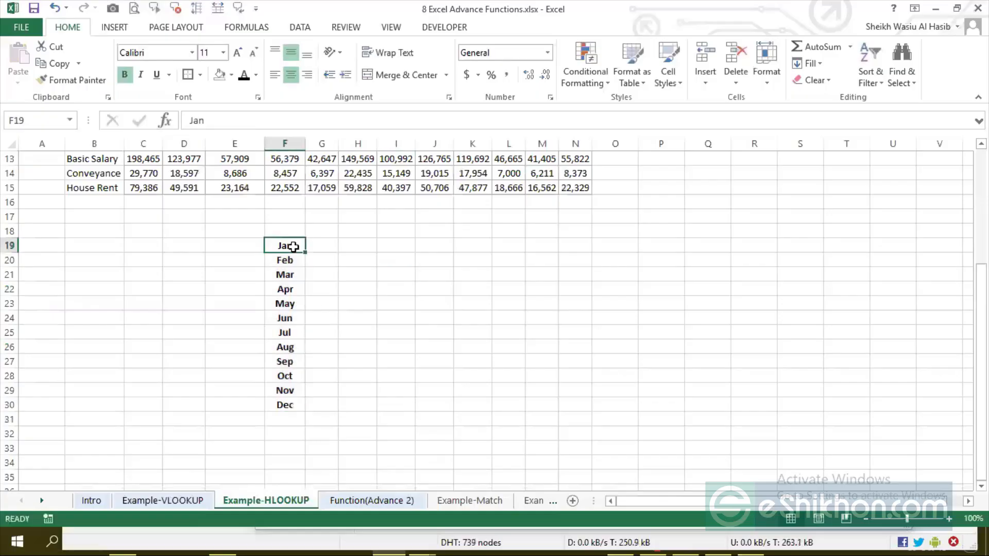
pyautogui.click(457, 293)
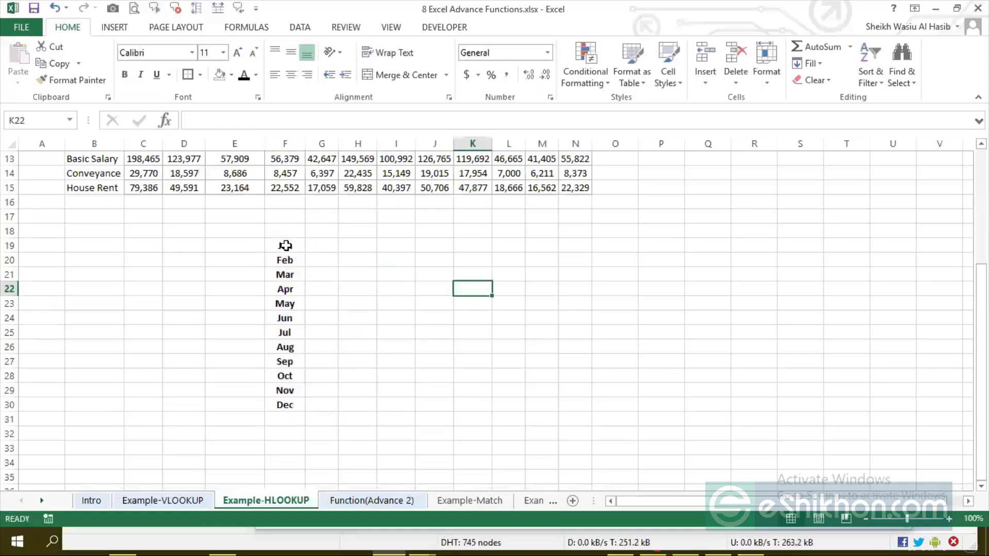
pyautogui.click(285, 246)
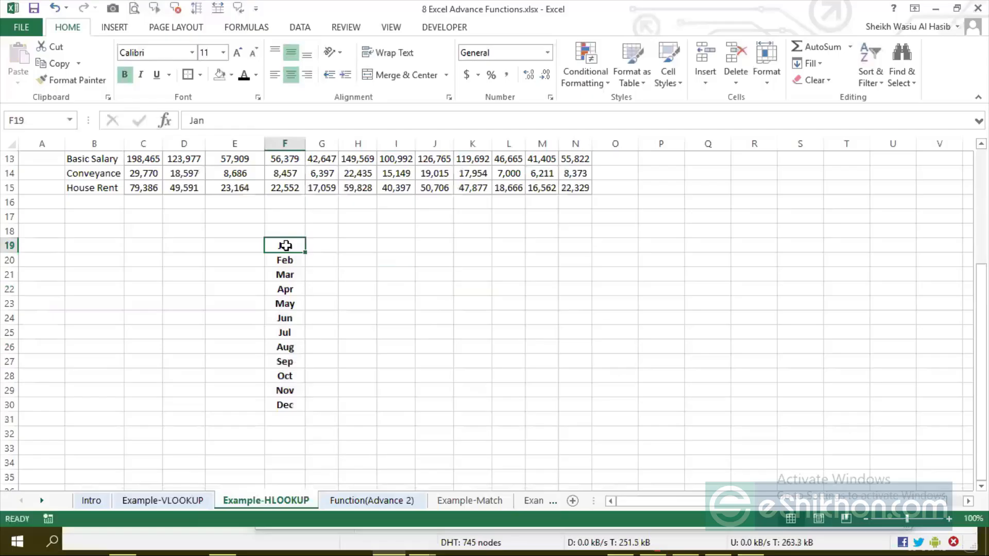
pyautogui.moveTo(285, 246); pyautogui.dragTo(287, 407)
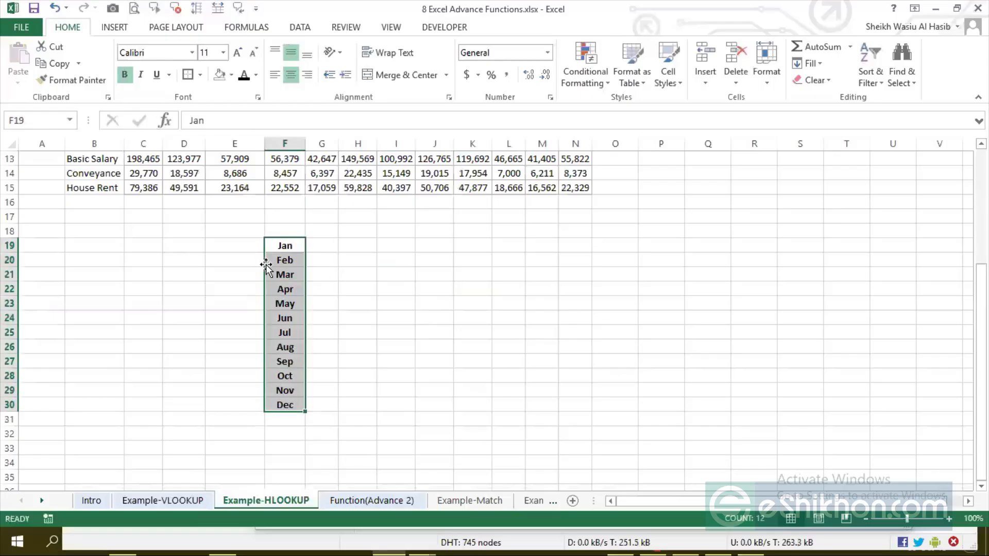
# Delete the transposed month names from F19:F30
pyautogui.moveTo(294, 246); pyautogui.dragTo(298, 408)
pyautogui.scroll(-2, 307, 268)
pyautogui.scroll(6, 307, 268)
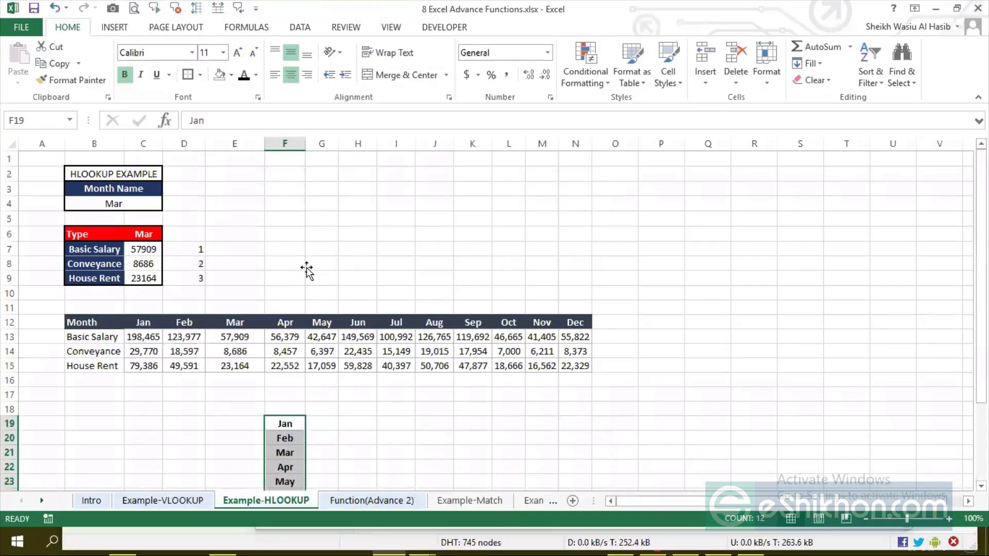
pyautogui.scroll(-3, 306, 268)
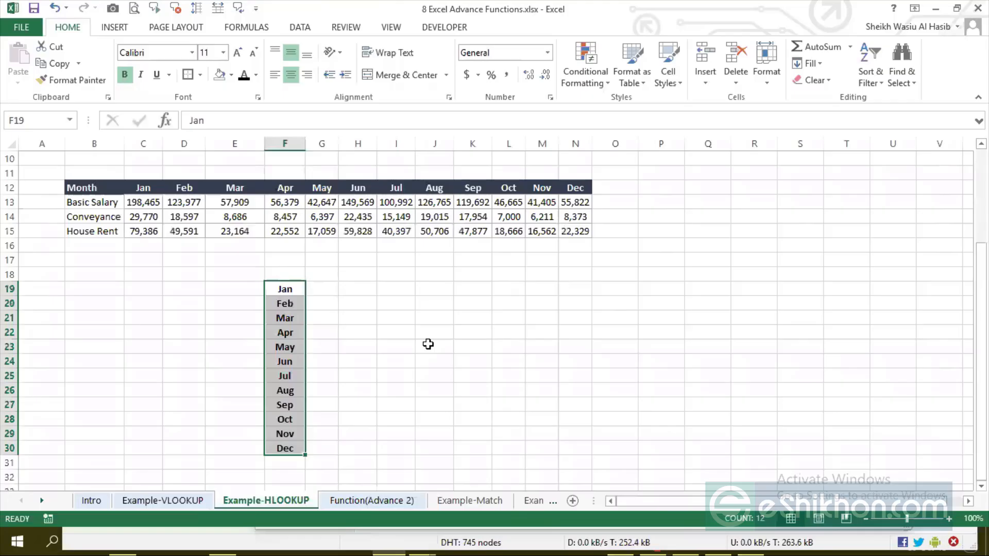
pyautogui.press('Delete')
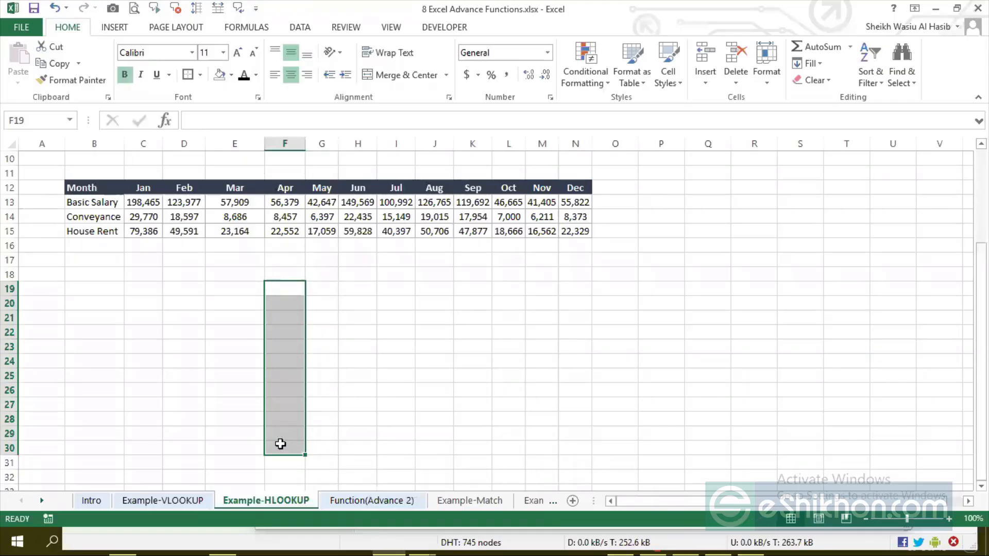
pyautogui.scroll(3, 281, 445)
pyautogui.scroll(-2, 283, 393)
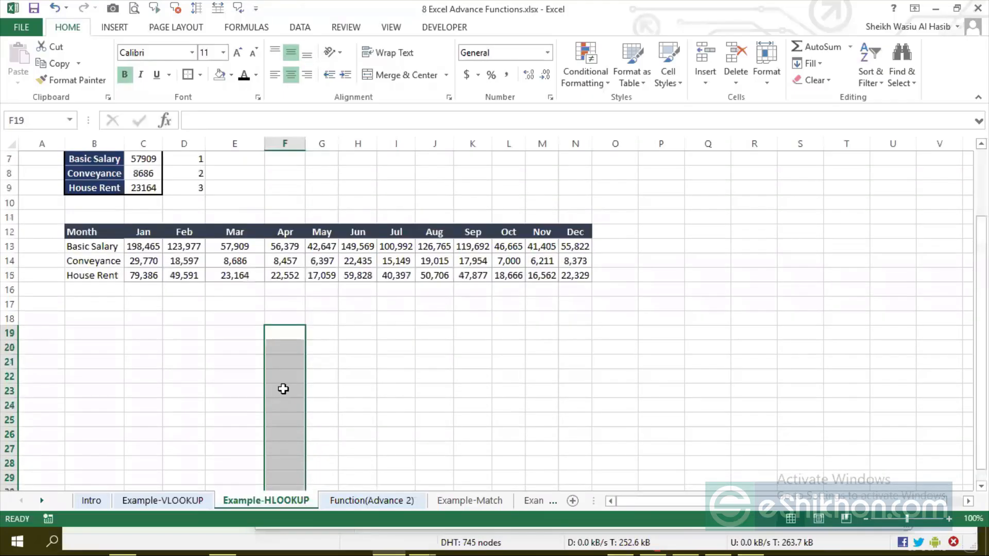
# Review the row labels in B12:B15 and the formula in C6 that picks up the chosen month
pyautogui.moveTo(81, 231); pyautogui.dragTo(89, 273)
pyautogui.scroll(2, 89, 273)
pyautogui.click(147, 237)
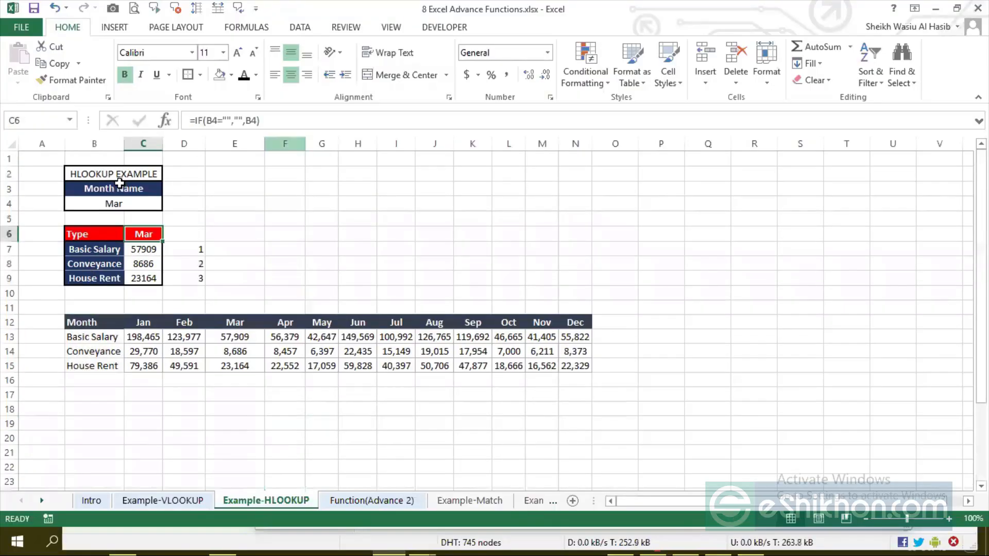
# Replace the nested MATCH in C7's HLOOKUP formula with the fixed row index 2
pyautogui.click(148, 254)
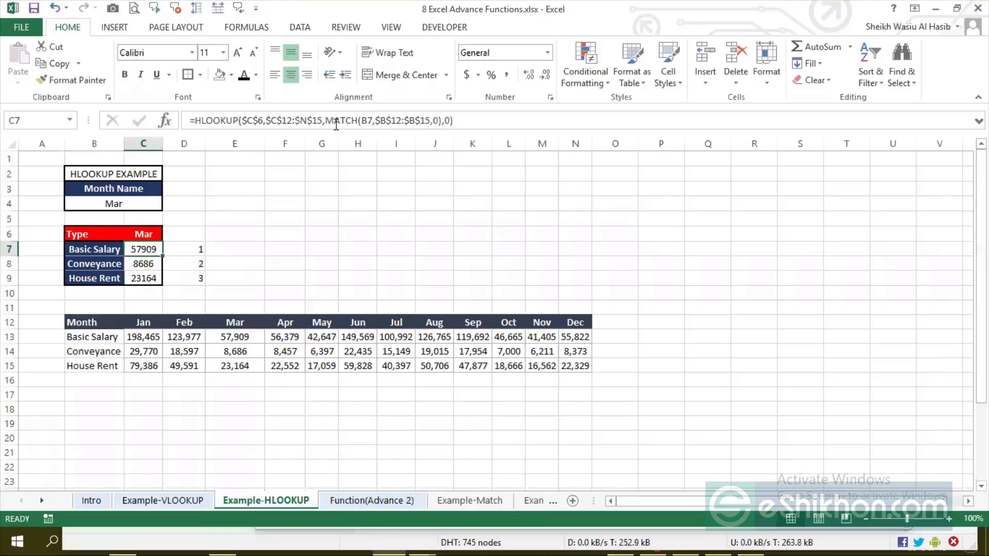
pyautogui.moveTo(325, 120); pyautogui.dragTo(437, 118)
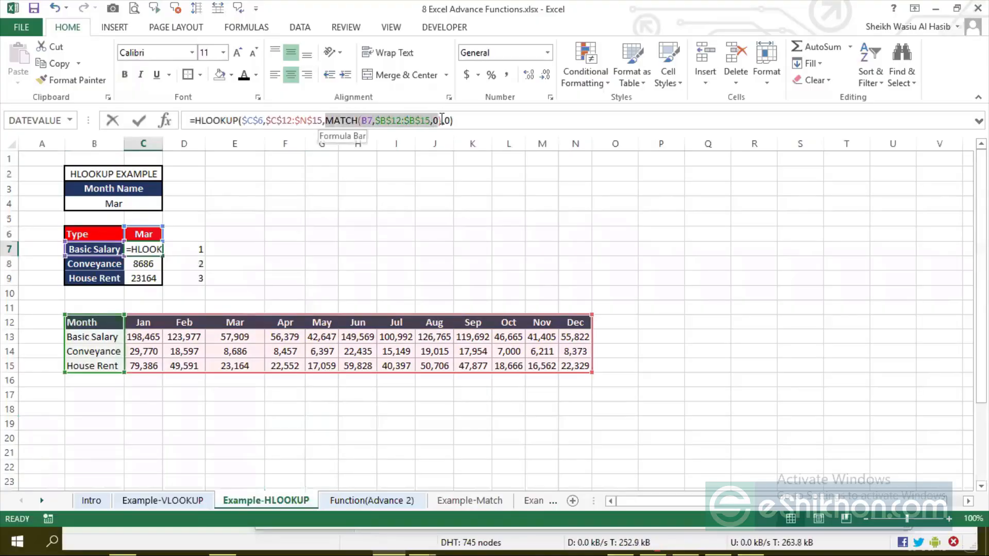
pyautogui.press('Delete')
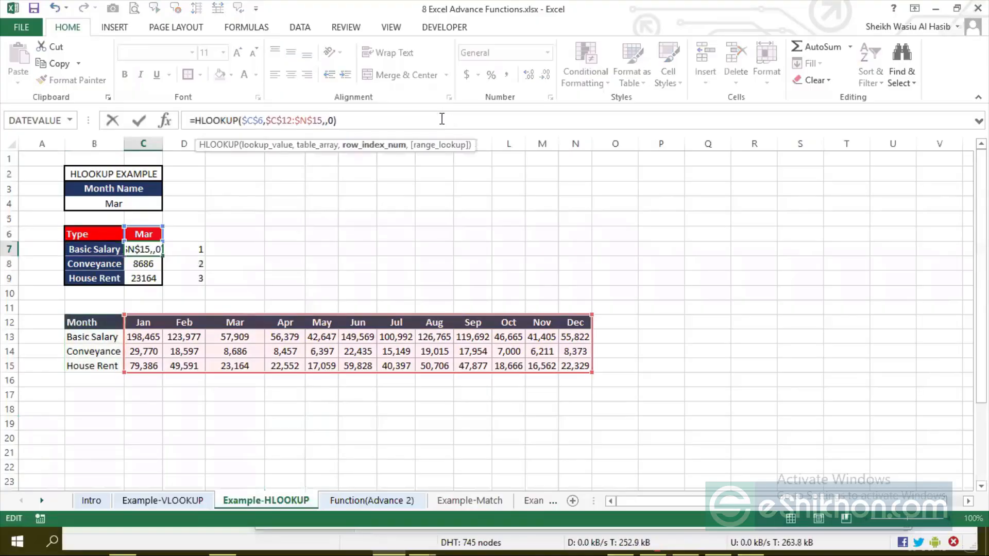
pyautogui.write('MATCH(B7,$B$12:$B$15,0)')
pyautogui.press('Return')
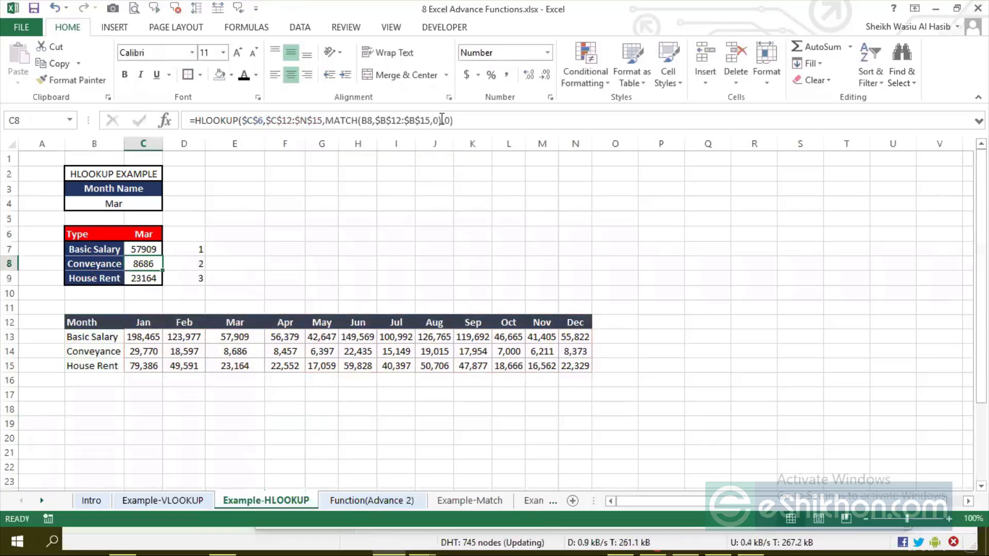
# Replace the nested MATCH row index with 3 in C8's HLOOKUP formula and with 4 in C9's
pyautogui.moveTo(441, 120); pyautogui.dragTo(326, 120)
pyautogui.press('Return')
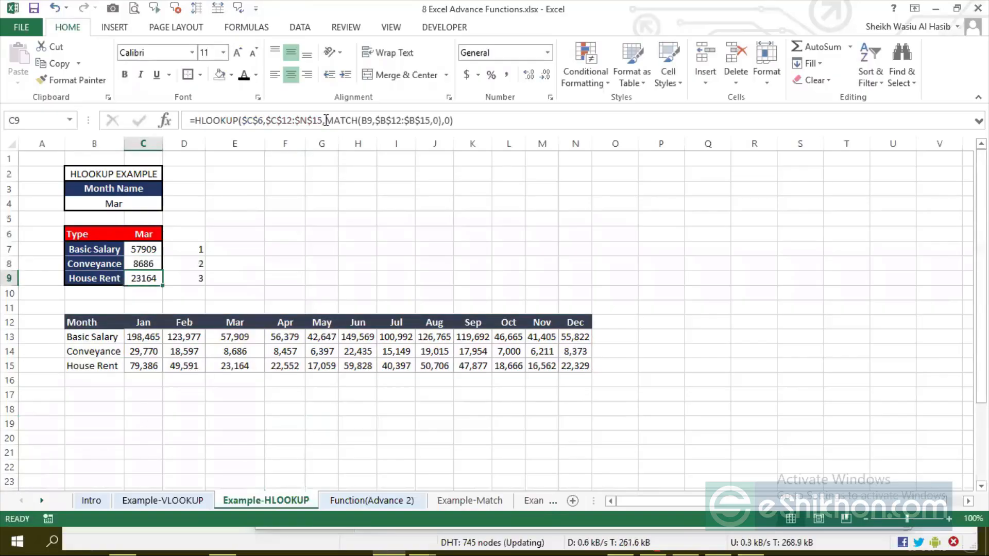
pyautogui.moveTo(442, 120); pyautogui.dragTo(325, 121)
pyautogui.press('Delete')
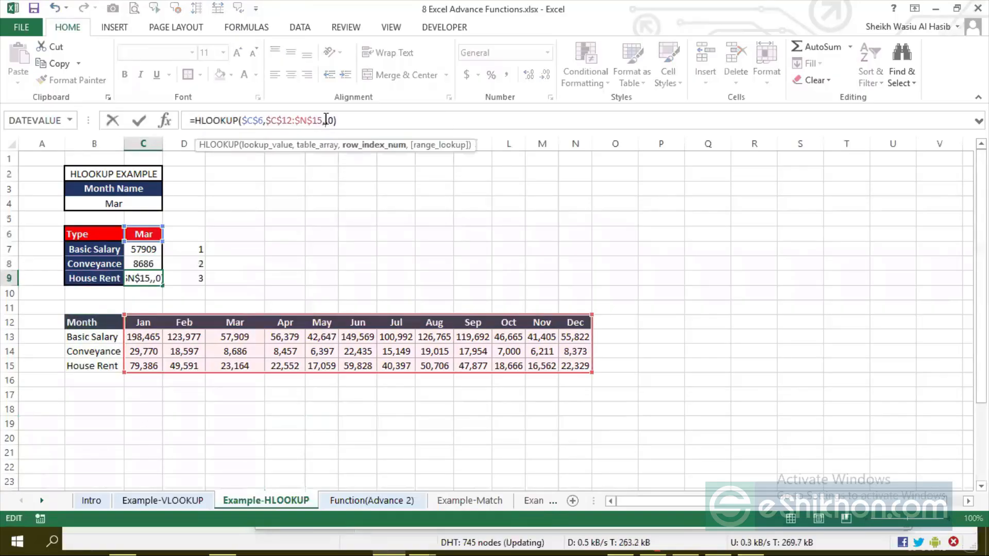
pyautogui.write('3')
pyautogui.hotkey('ctrl', 'Return')
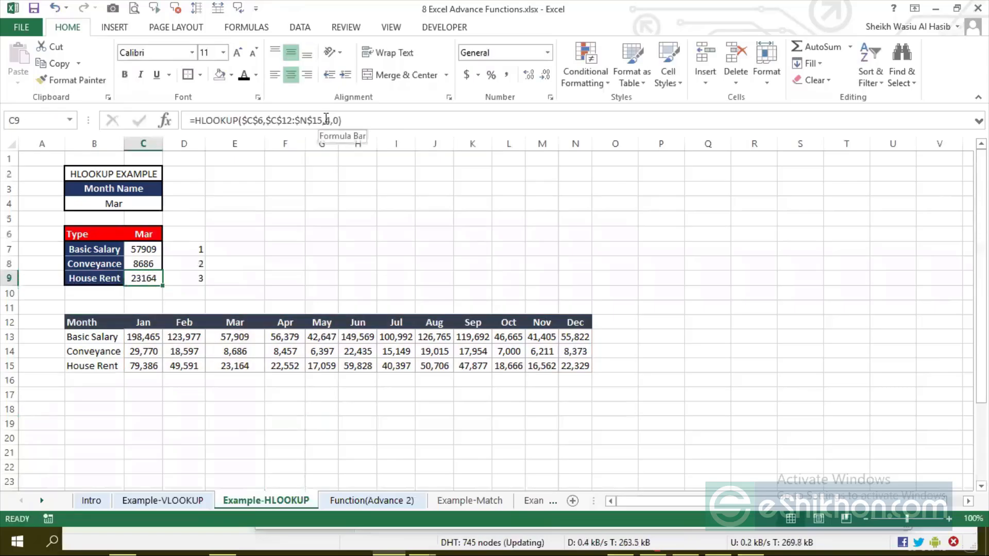
# Compare the fixed row index numbers in the HLOOKUP formulas of C7, C8 and C9
pyautogui.click(149, 248)
pyautogui.click(142, 262)
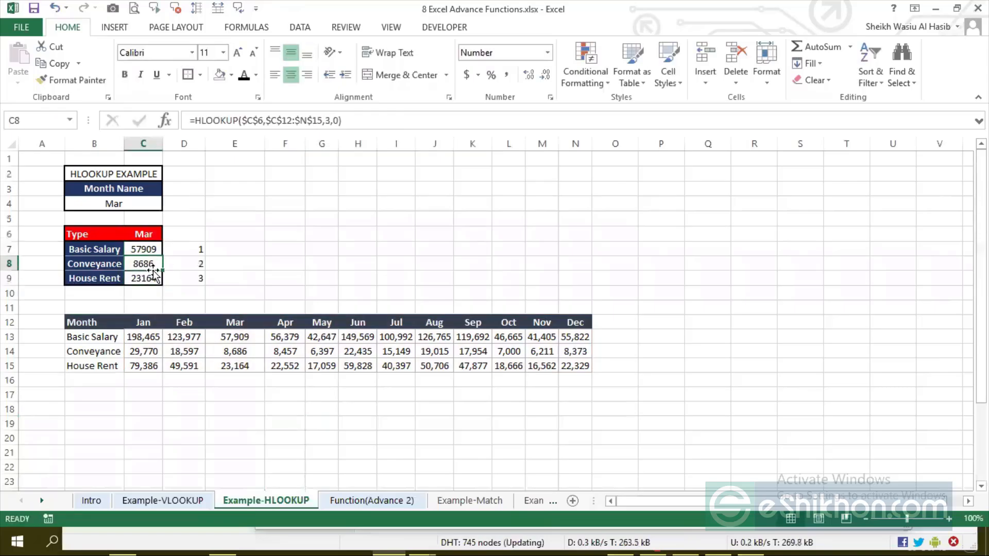
pyautogui.click(149, 279)
pyautogui.click(154, 250)
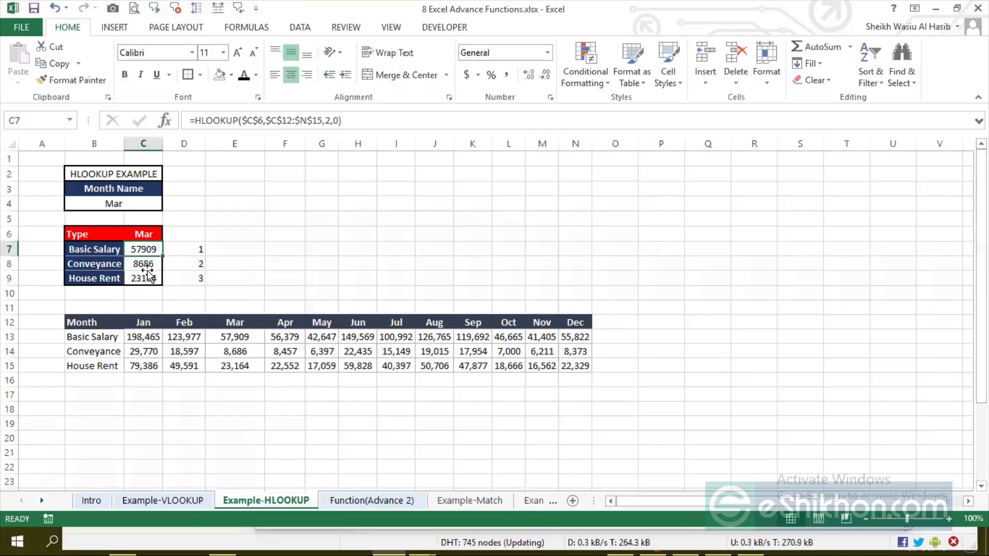
pyautogui.click(148, 265)
pyautogui.click(152, 250)
pyautogui.click(149, 265)
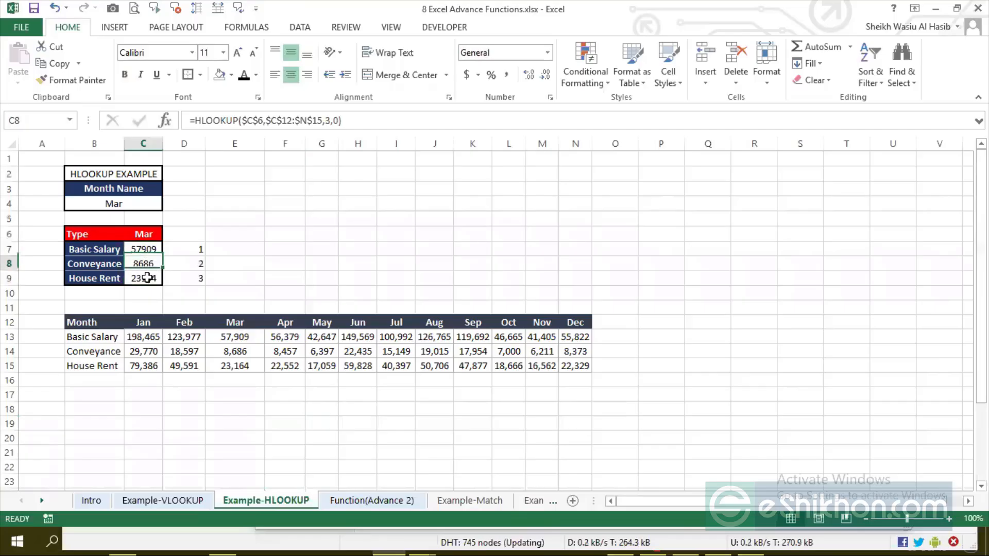
# Step through the HLOOKUP formulas in C7:C9 and inspect the row_index_num argument inside C7's formula
pyautogui.click(143, 279)
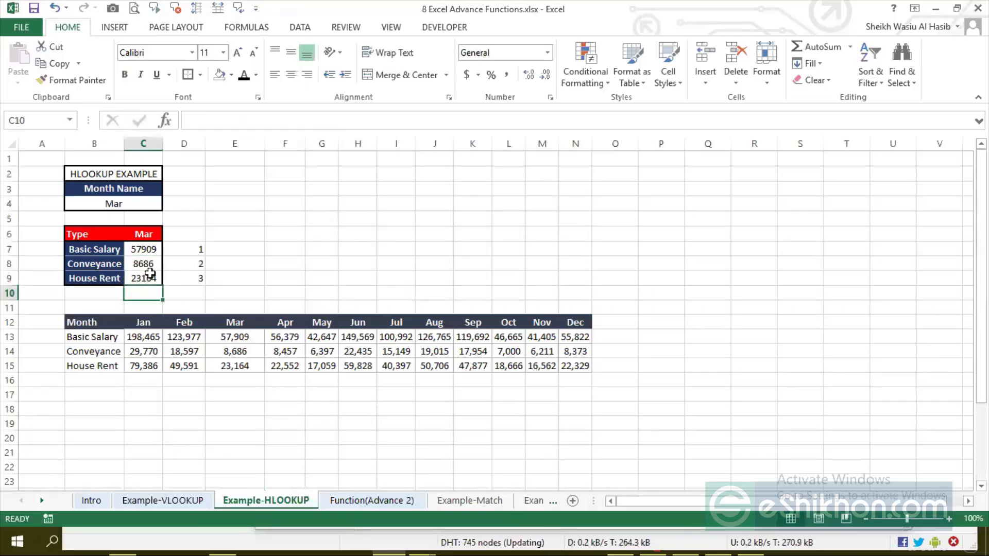
pyautogui.click(150, 249)
pyautogui.press('Down')
pyautogui.press('Down')
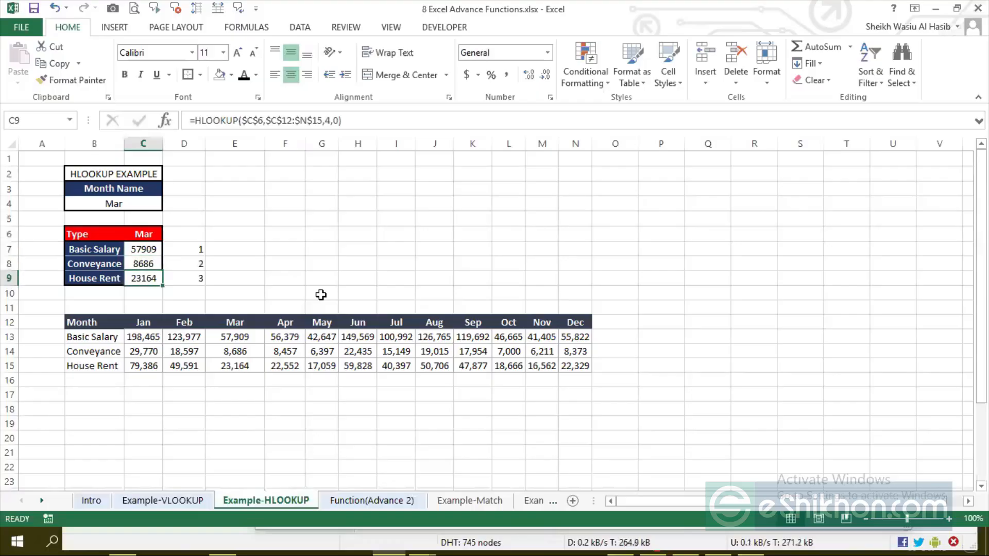
pyautogui.click(136, 251)
pyautogui.press('Down')
pyautogui.press('Down')
pyautogui.click(189, 249)
pyautogui.click(147, 248)
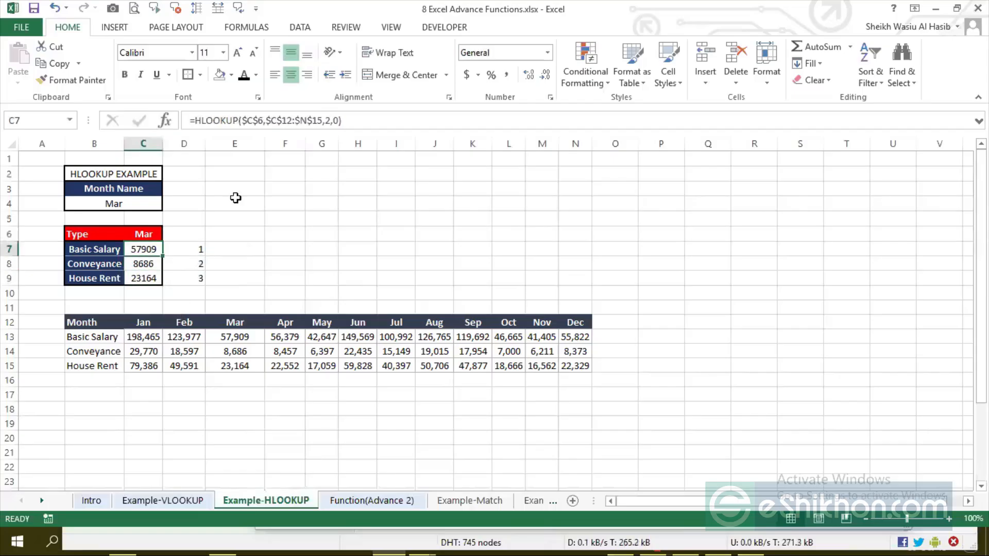
pyautogui.click(330, 120)
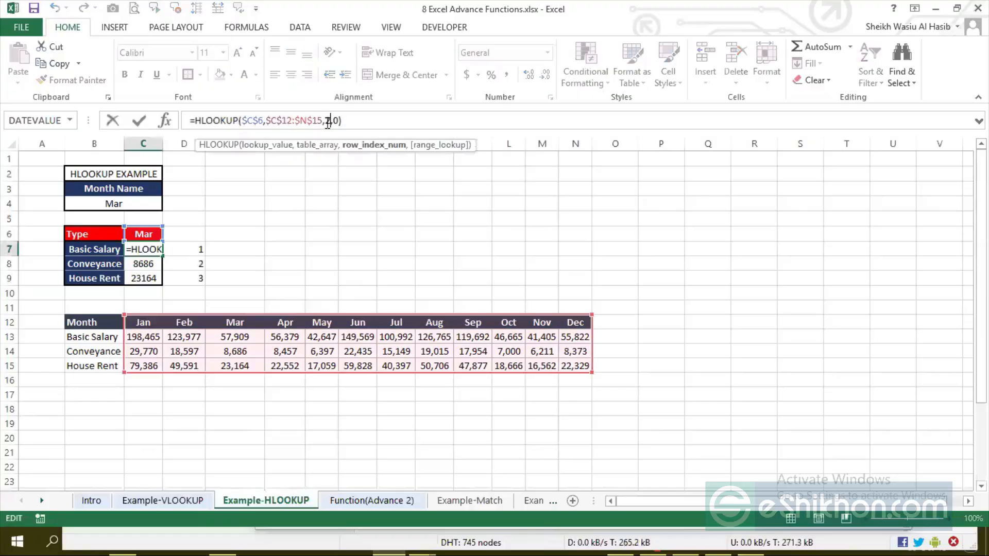
pyautogui.press('Return')
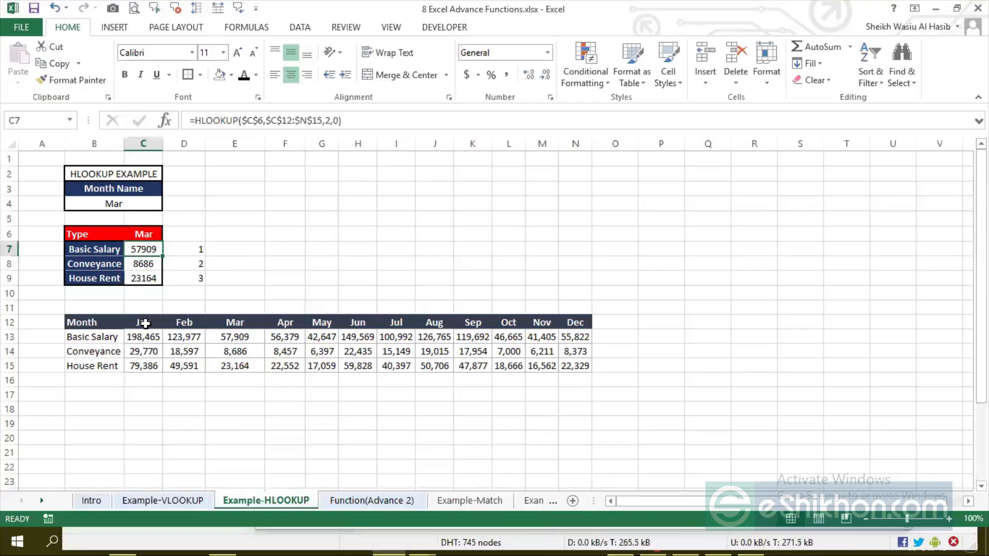
# Examine the lookup table C12:N15 with its month header, its data rows C13:N15, and the lookup month in C6
pyautogui.moveTo(141, 322); pyautogui.dragTo(587, 365)
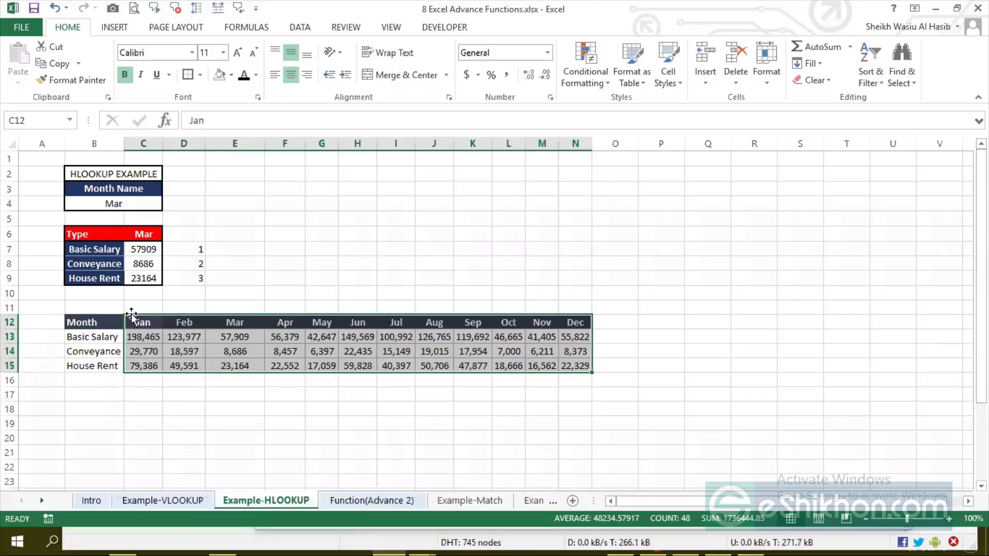
pyautogui.moveTo(120, 337); pyautogui.dragTo(572, 365)
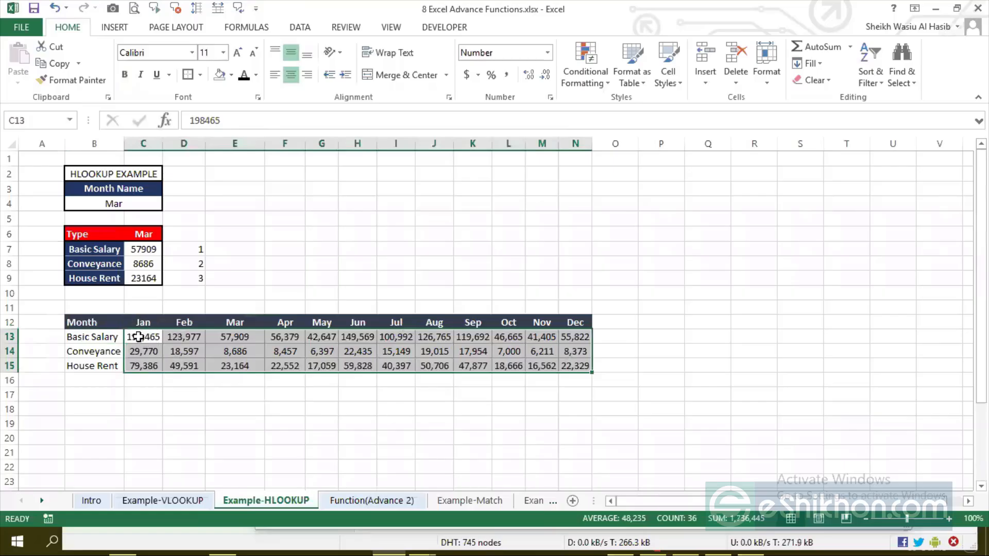
pyautogui.click(146, 235)
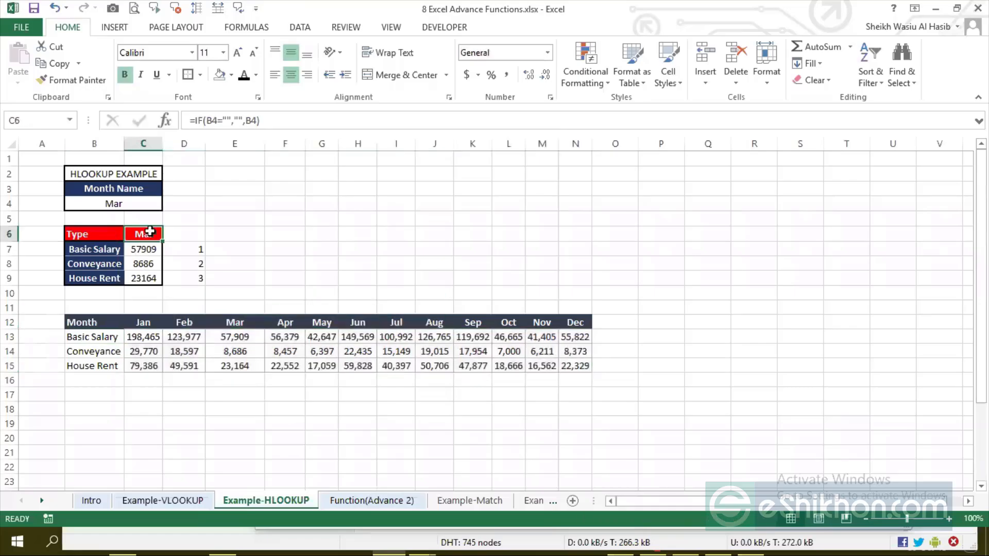
pyautogui.click(149, 351)
pyautogui.click(144, 322)
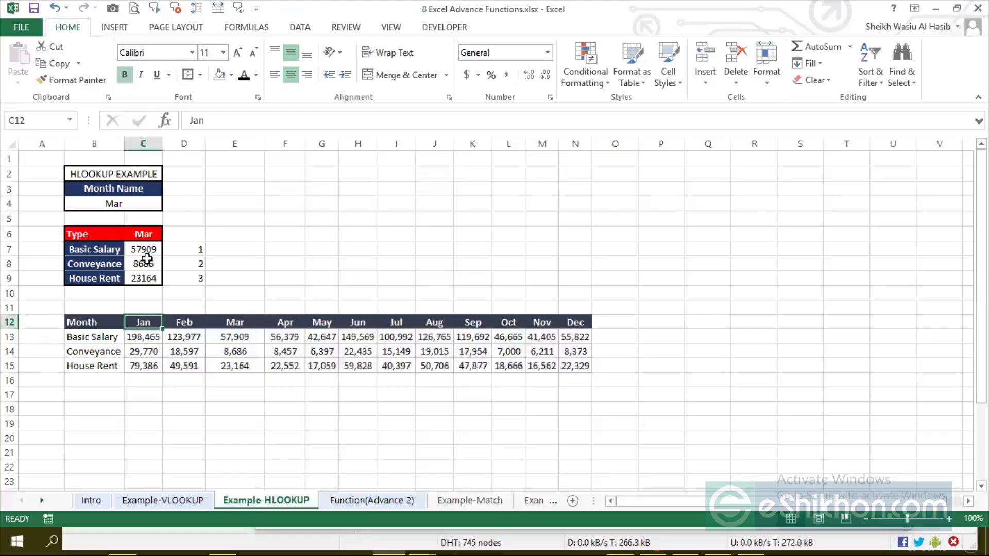
# Delete the helper MATCH formulas in D7:D9 beside the HLOOKUP results
pyautogui.click(147, 251)
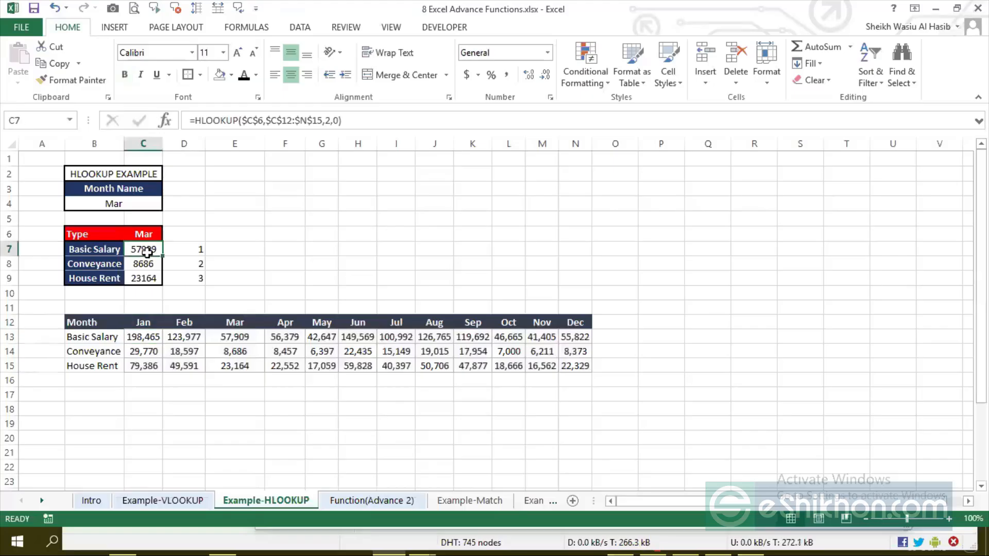
pyautogui.click(176, 252)
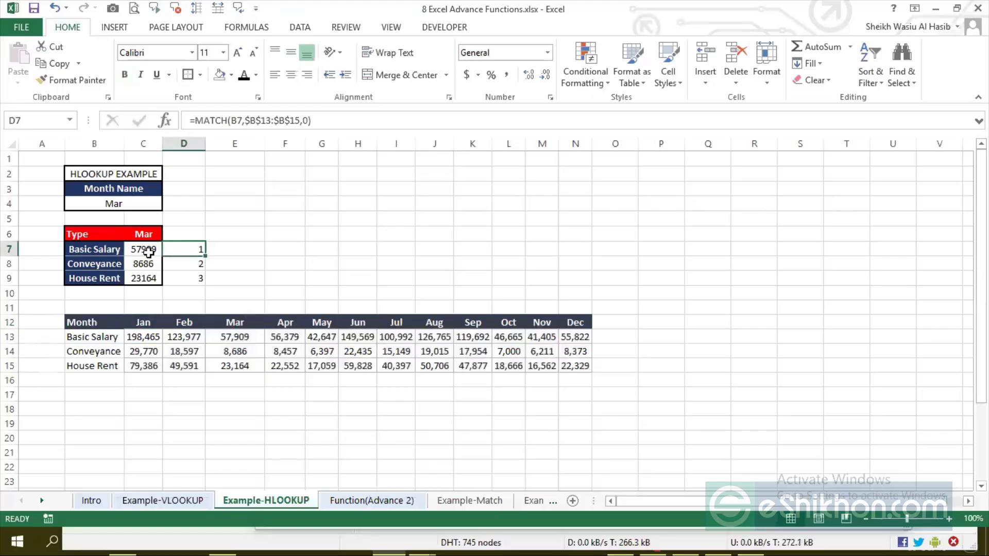
pyautogui.click(148, 252)
pyautogui.click(182, 247)
pyautogui.keyDown('shift'); pyautogui.click(189, 275); pyautogui.keyUp('shift')
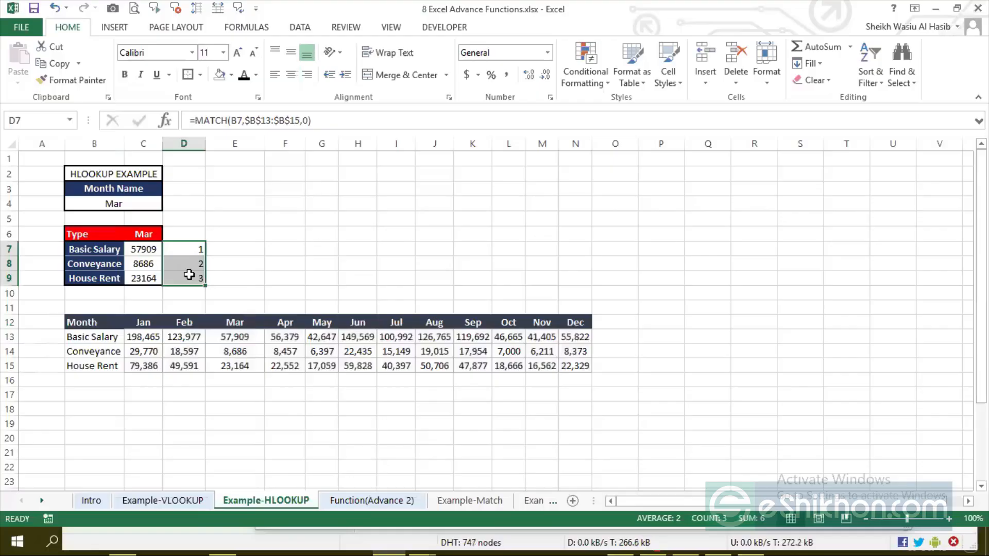
pyautogui.press('Delete')
pyautogui.click(218, 275)
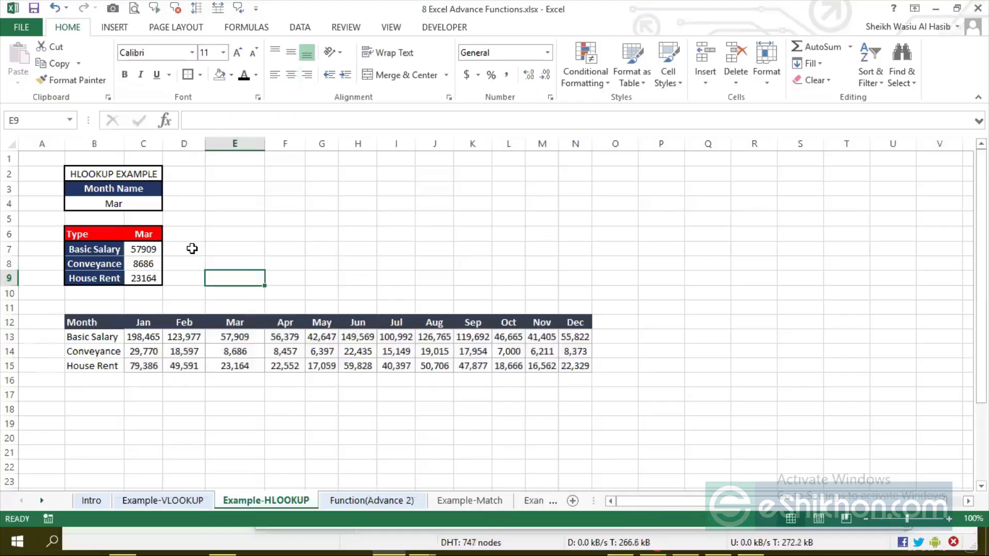
pyautogui.moveTo(191, 249); pyautogui.dragTo(183, 274)
pyautogui.click(309, 270)
pyautogui.click(233, 265)
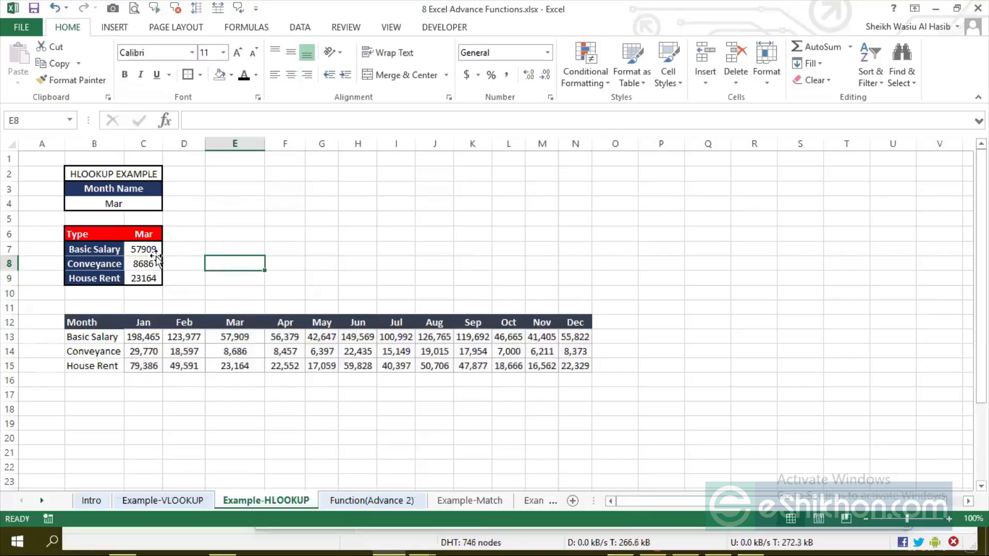
# Review the Basic Salary, Conveyance and House Rent HLOOKUP formulas in C7:C9 without the helper column
pyautogui.click(153, 250)
pyautogui.click(149, 261)
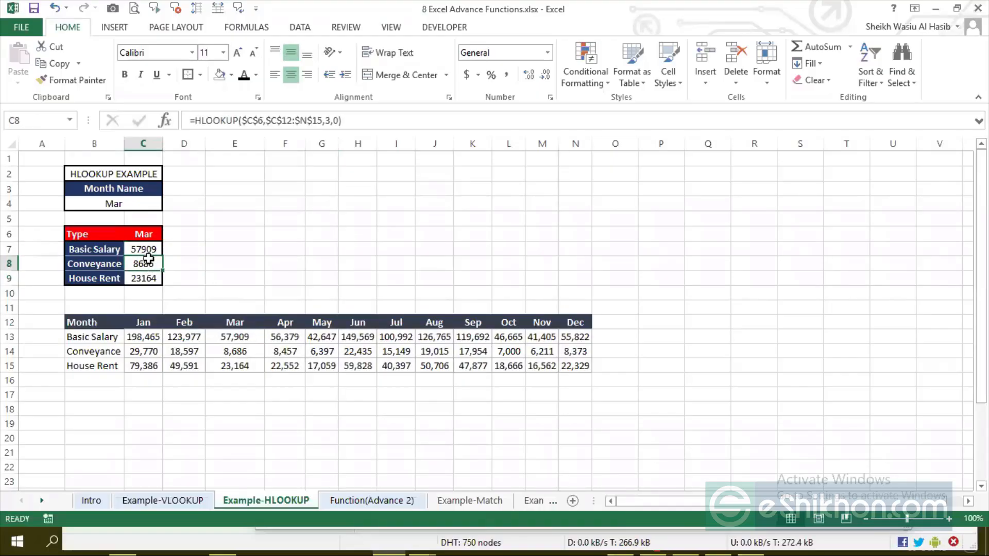
pyautogui.click(150, 250)
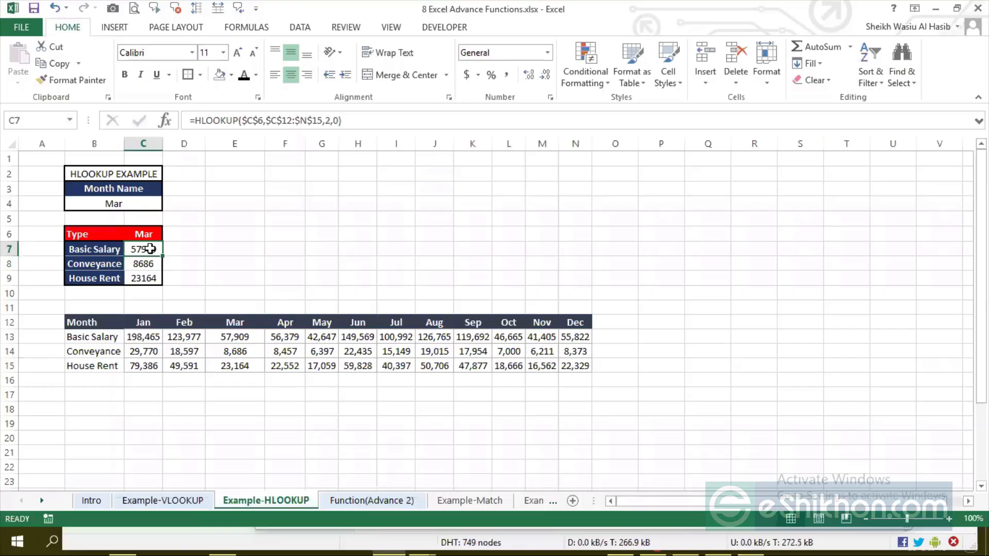
pyautogui.click(146, 264)
pyautogui.click(224, 266)
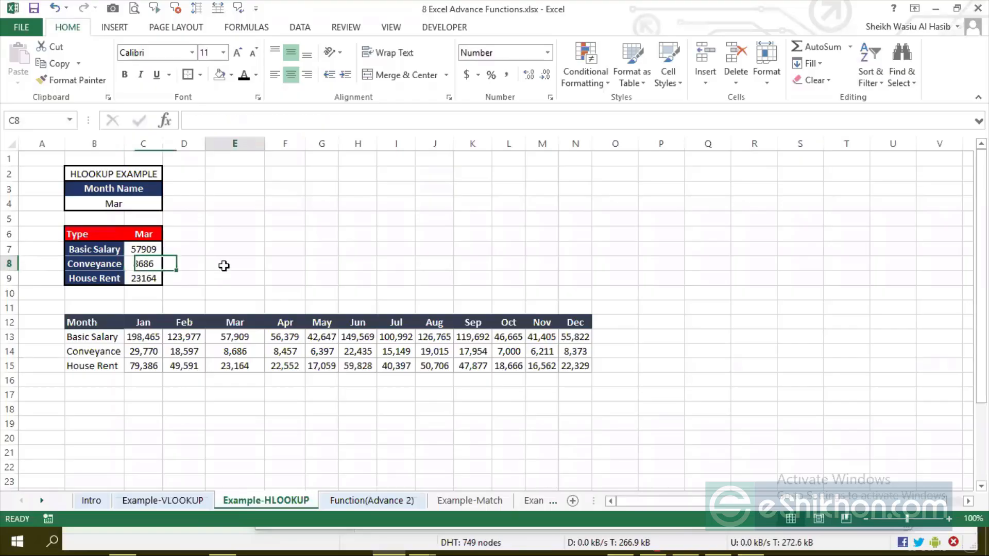
pyautogui.click(153, 252)
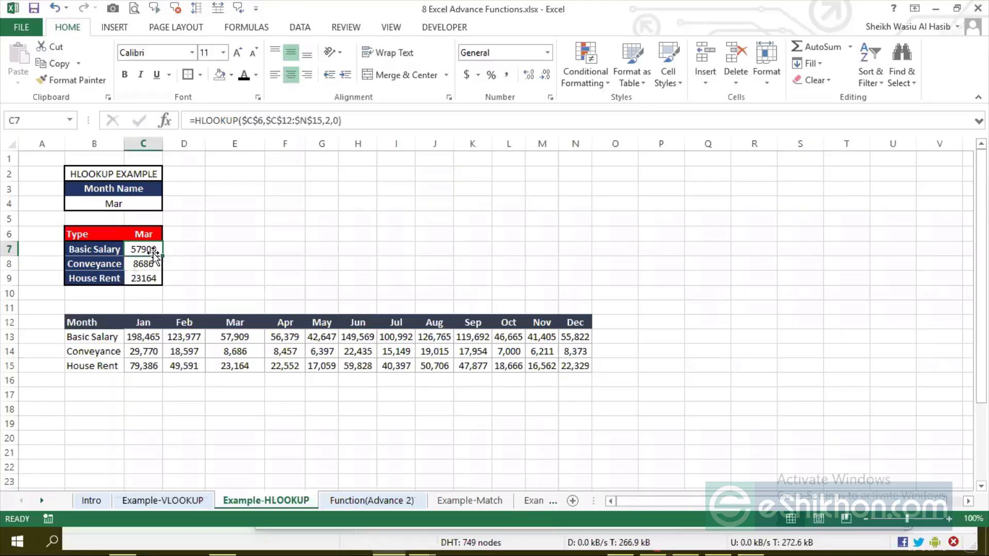
pyautogui.click(188, 275)
pyautogui.moveTo(137, 251); pyautogui.dragTo(144, 273)
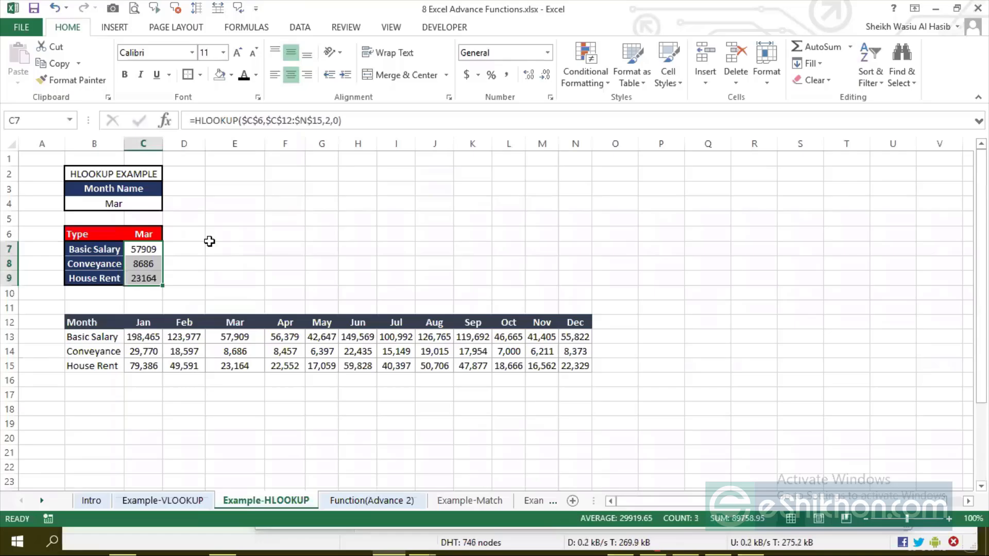
pyautogui.click(223, 320)
pyautogui.moveTo(144, 249); pyautogui.dragTo(141, 273)
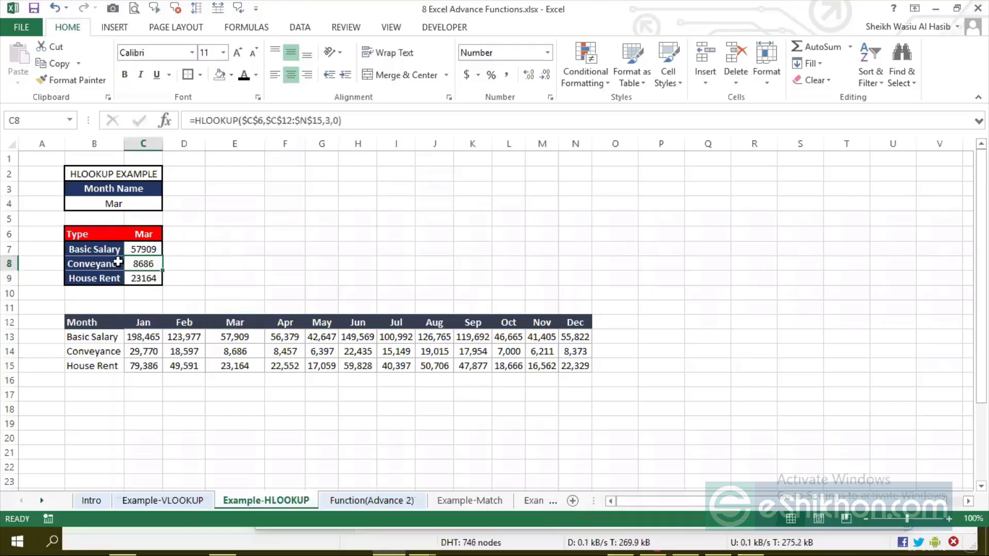
# Relate the Basic Salary result in row 7 to the month headers and Basic Salary row of the lookup table
pyautogui.moveTo(95, 249); pyautogui.dragTo(143, 249)
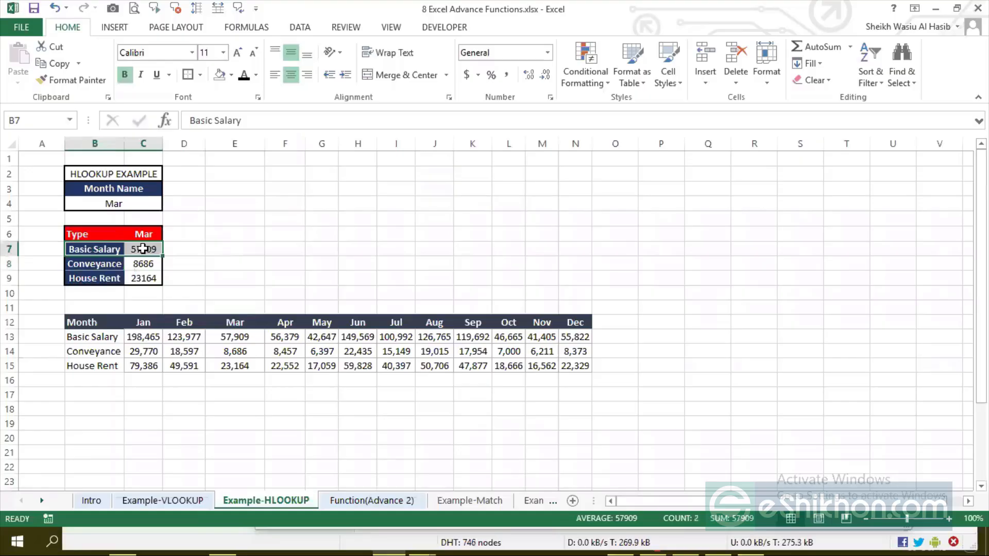
pyautogui.click(167, 250)
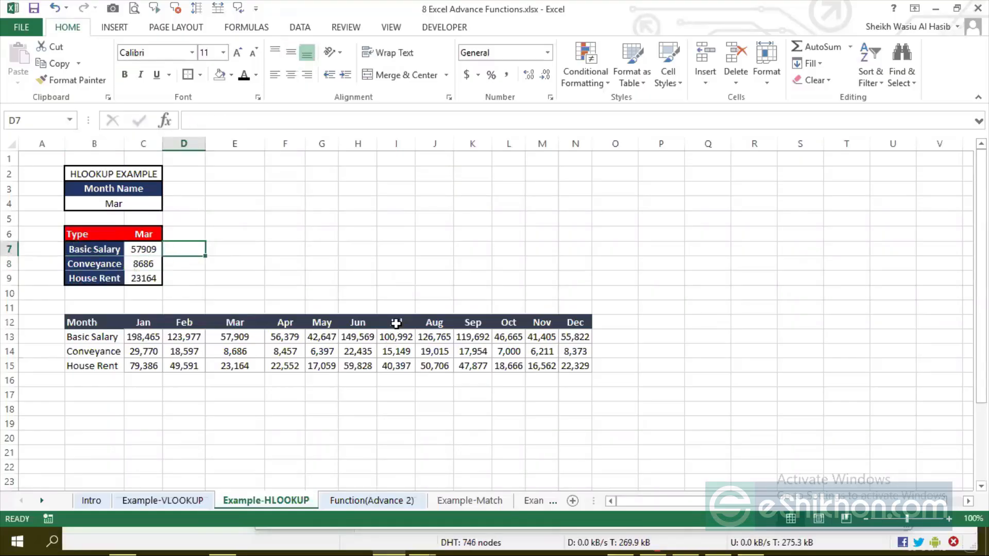
pyautogui.click(397, 323)
pyautogui.click(472, 337)
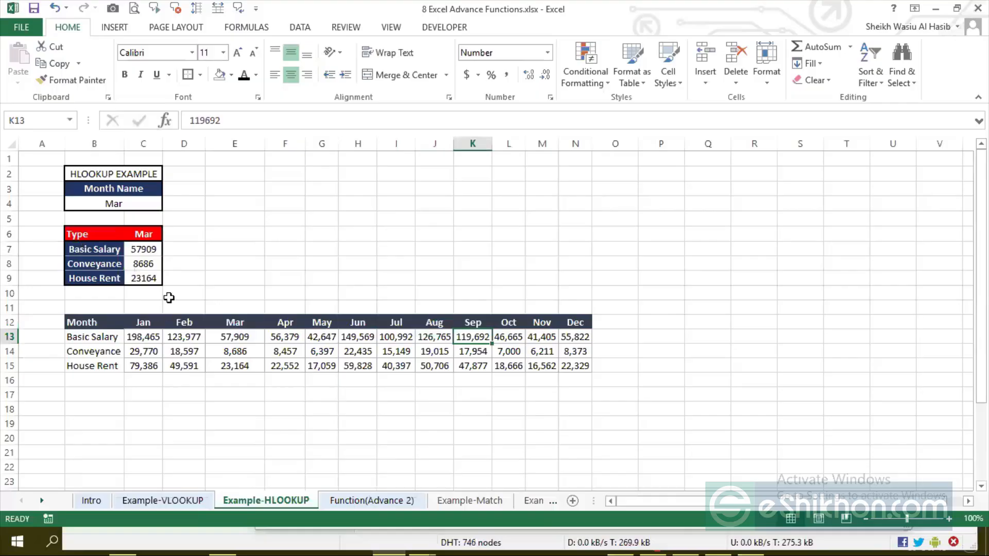
pyautogui.click(141, 249)
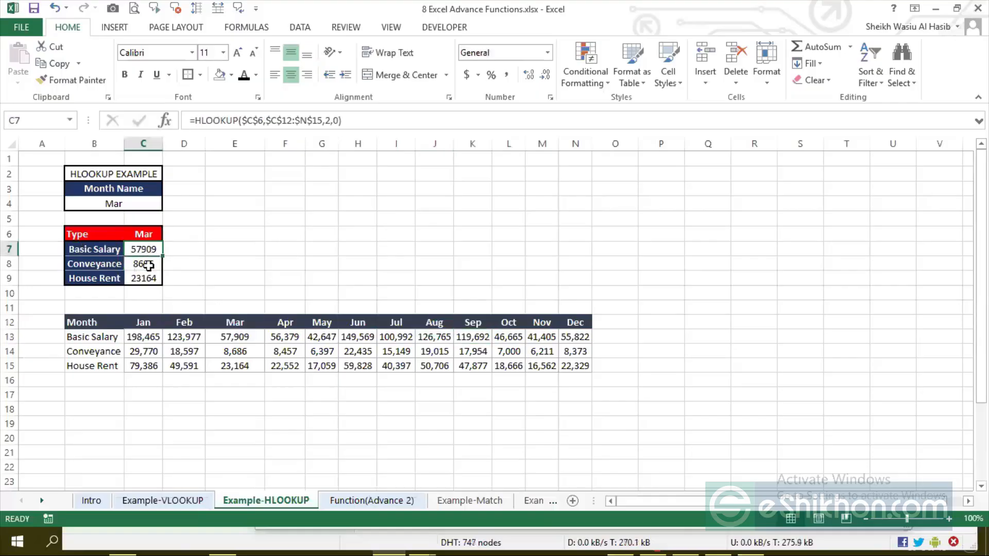
# On the Example-VLOOKUP sheet, examine the column index number in the Employee Name VLOOKUP formulas from J3 to J9
pyautogui.click(194, 501)
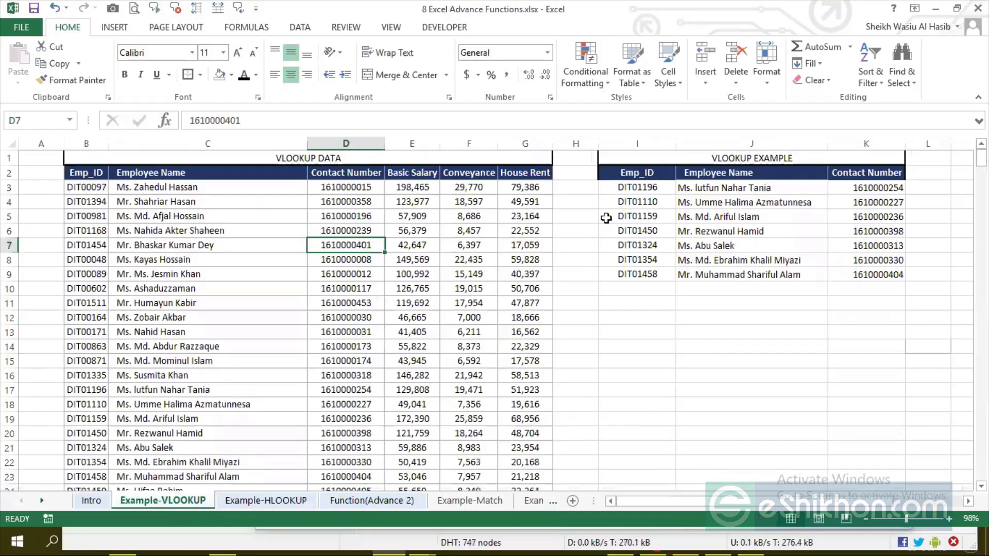
pyautogui.click(742, 188)
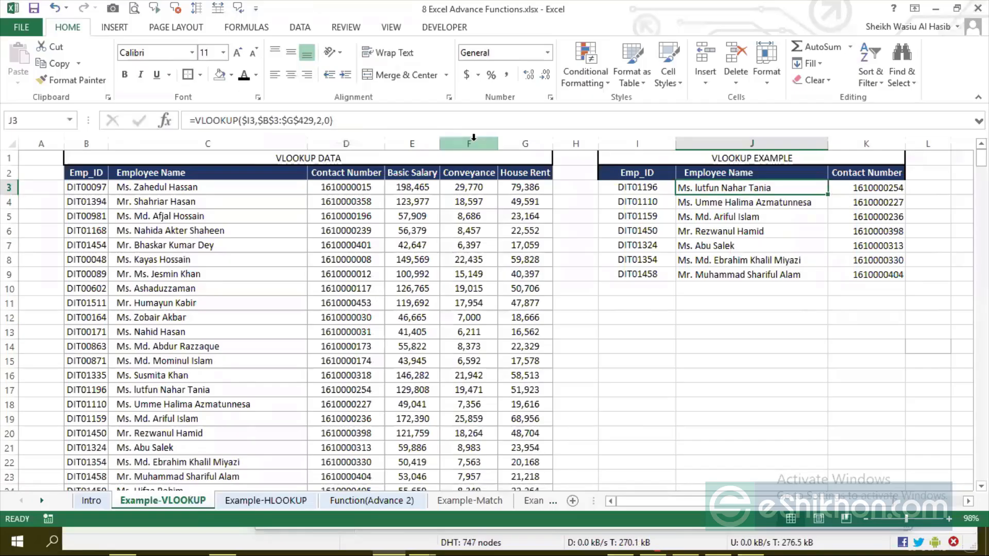
pyautogui.press('Down')
pyautogui.press('Down')
pyautogui.press('Down')
pyautogui.press('Down')
pyautogui.press('Down')
pyautogui.press('Down')
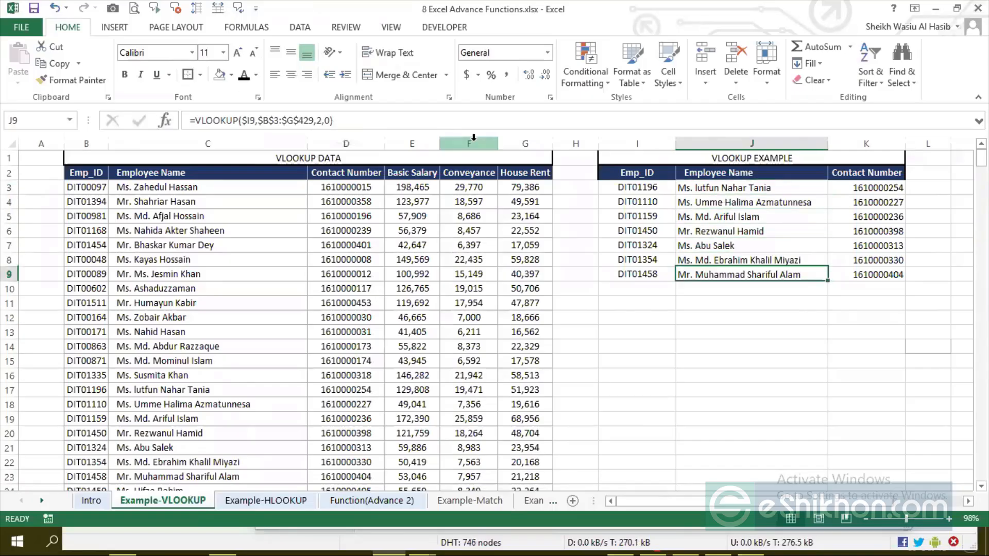
pyautogui.press('Up')
pyautogui.press('Up')
pyautogui.press('Up')
pyautogui.press('Up')
pyautogui.press('Up')
pyautogui.press('Up')
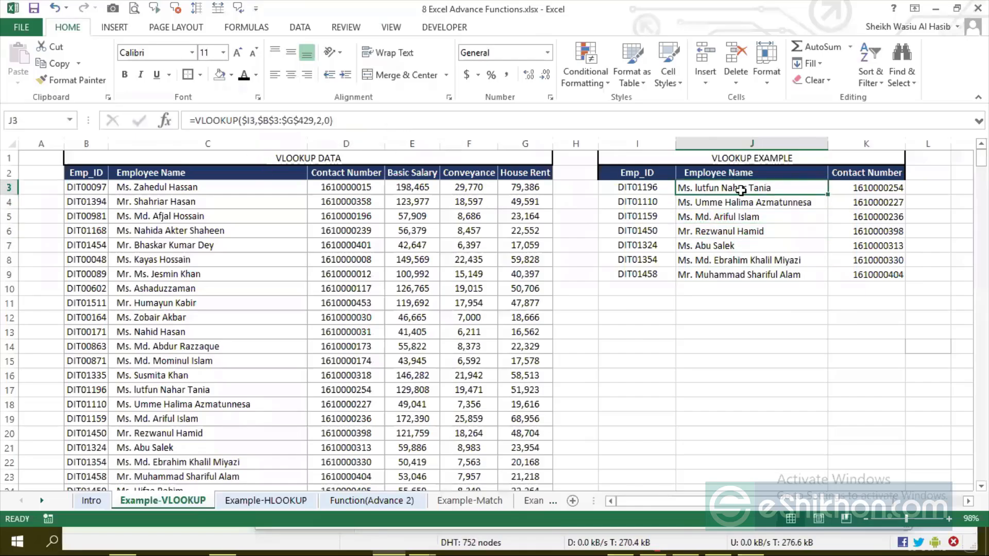
pyautogui.press('Down')
pyautogui.press('Down')
pyautogui.press('Down')
pyautogui.press('Down')
pyautogui.press('Down')
pyautogui.press('Down')
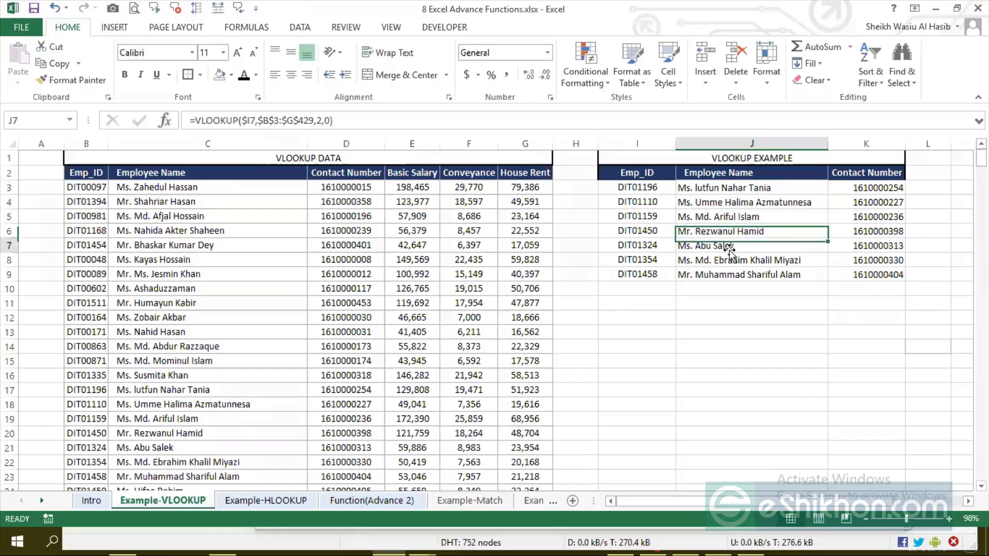
pyautogui.press('Up')
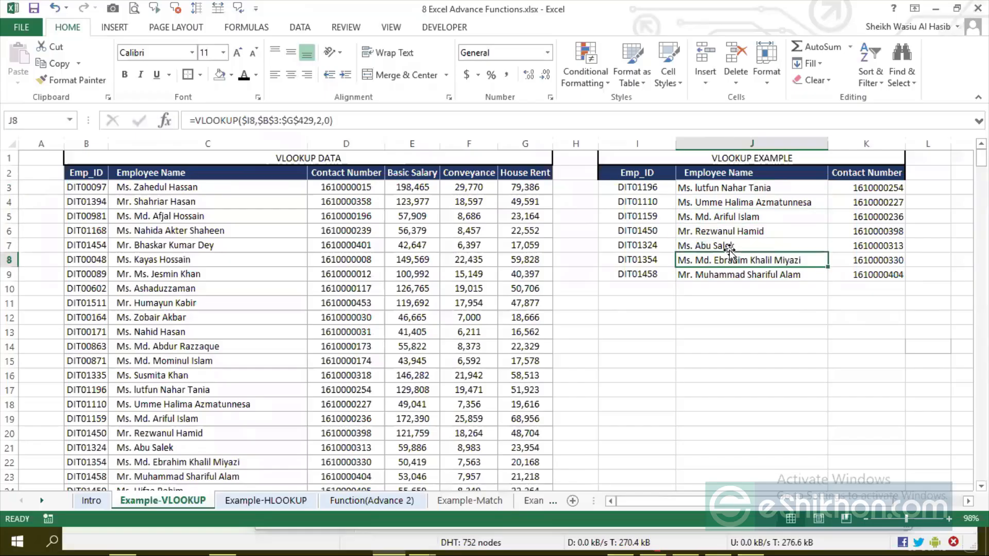
pyautogui.press('Down')
pyautogui.press('Up')
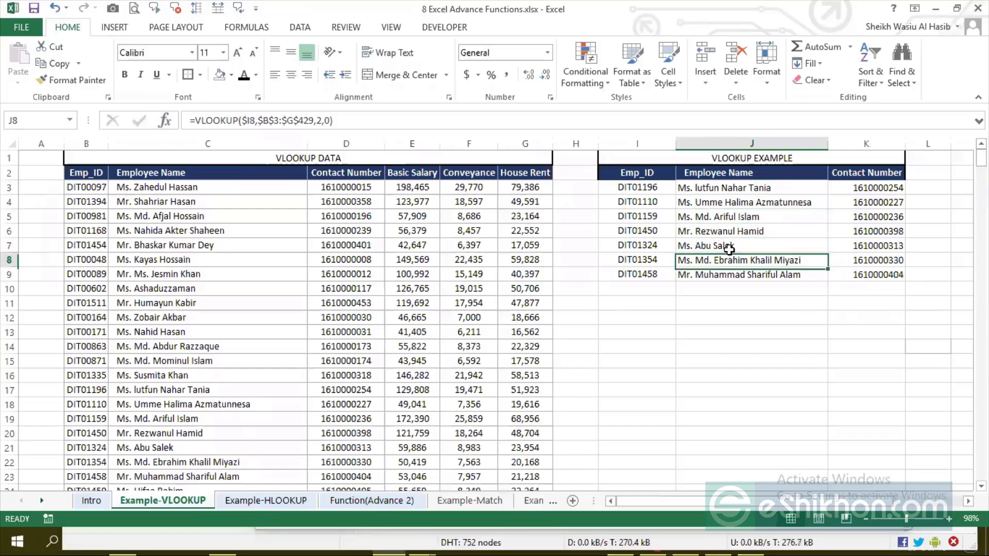
pyautogui.press('Up')
pyautogui.press('Up')
pyautogui.press('Up')
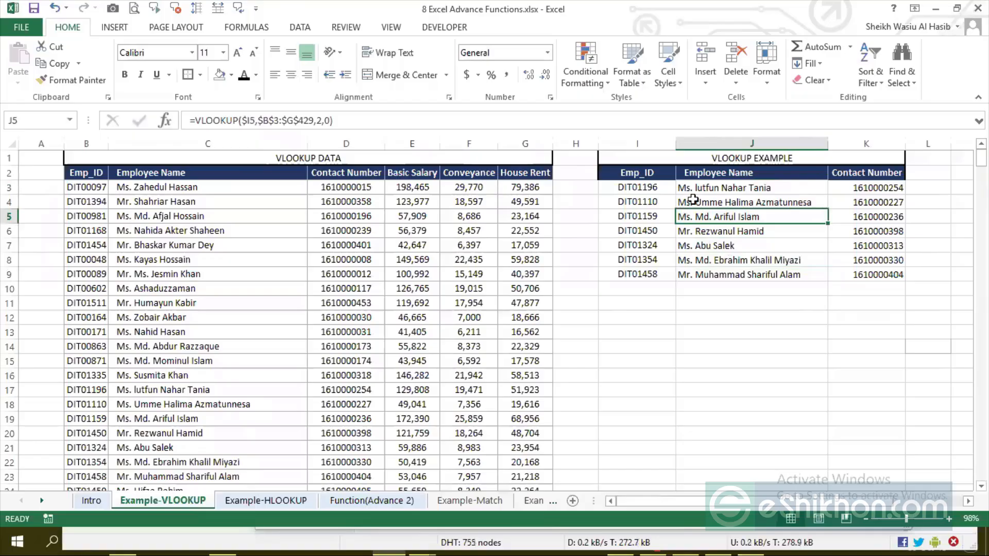
# Compare the column index of the Employee Name VLOOKUP formulas in J4 and J3 with the Contact Number formula in K3
pyautogui.click(728, 203)
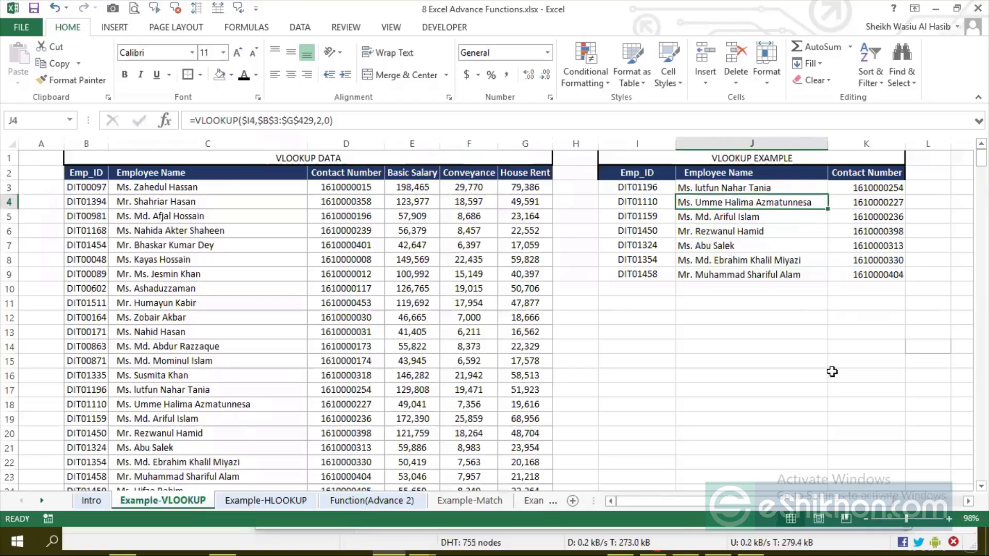
pyautogui.click(754, 189)
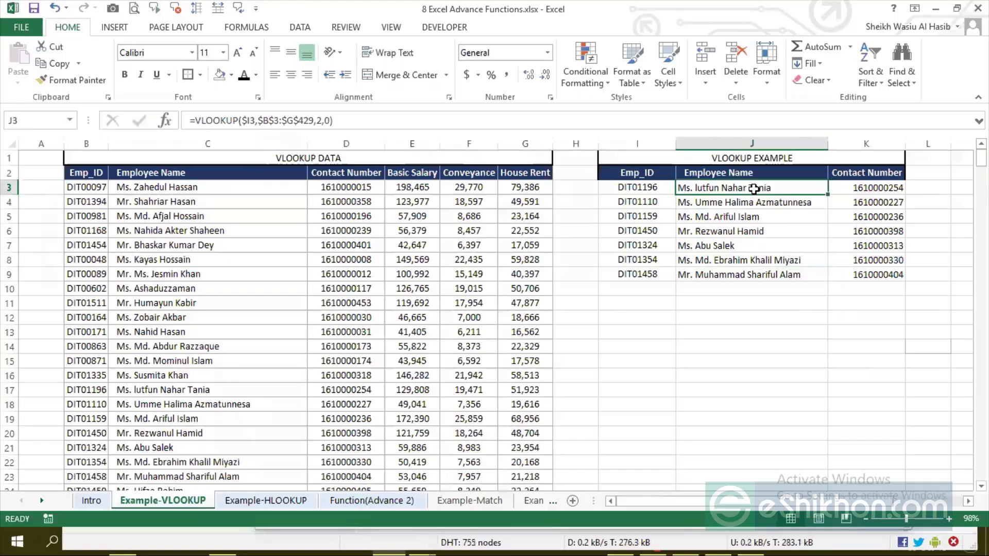
pyautogui.press('Right')
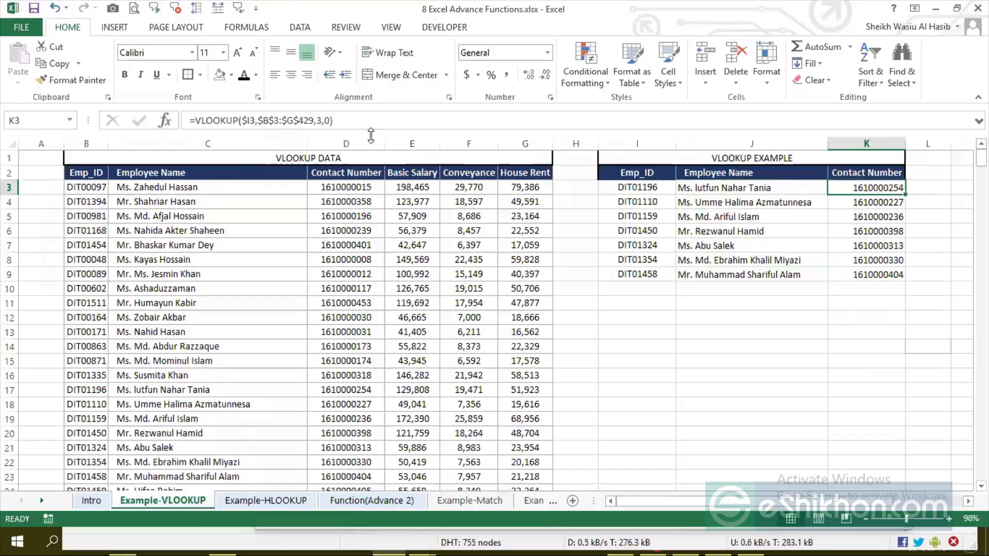
# Inspect the column index number in the Contact Number VLOOKUP formula in K3
pyautogui.click(321, 121)
pyautogui.press('Return')
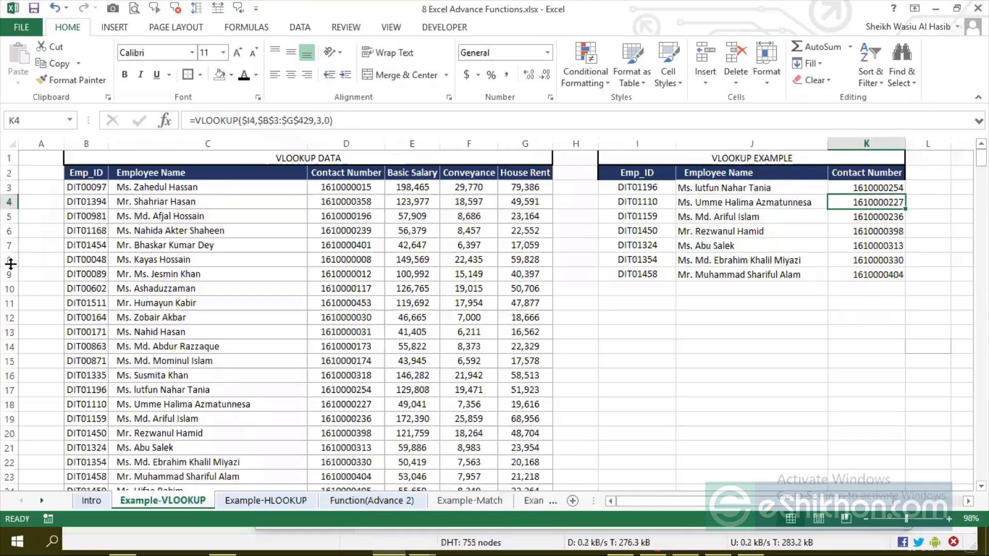
# Try to find the column position in L3 with =MATCH(I3,$B$3:$G$429,0), using the employee ID and the whole data table
pyautogui.click(920, 186)
pyautogui.hscroll(2, 920, 187)
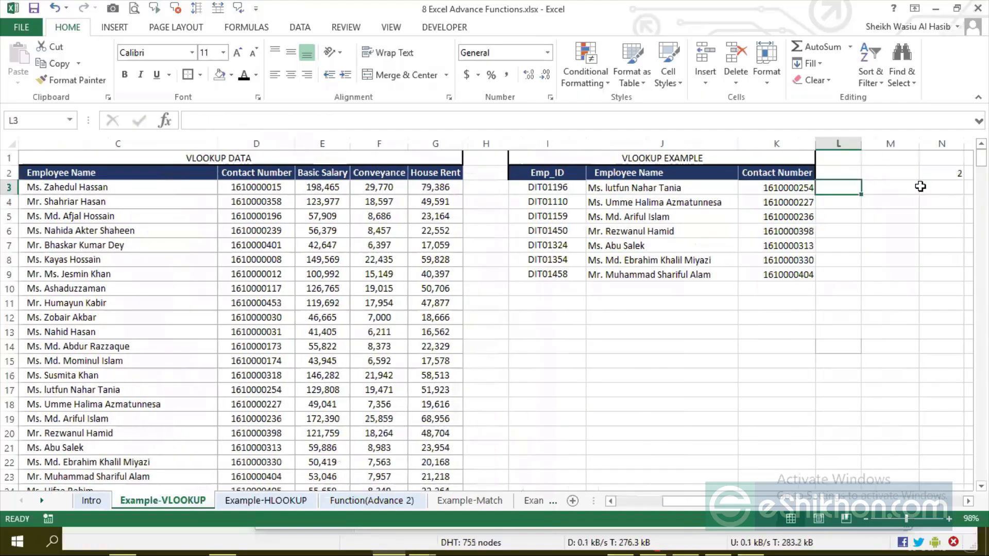
pyautogui.write('=match')
pyautogui.press('Tab')
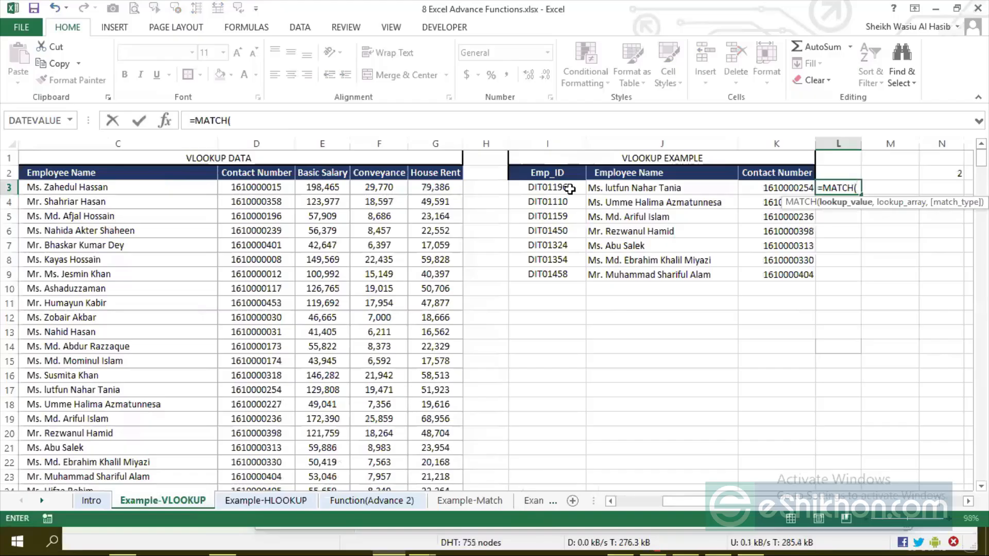
pyautogui.click(570, 189)
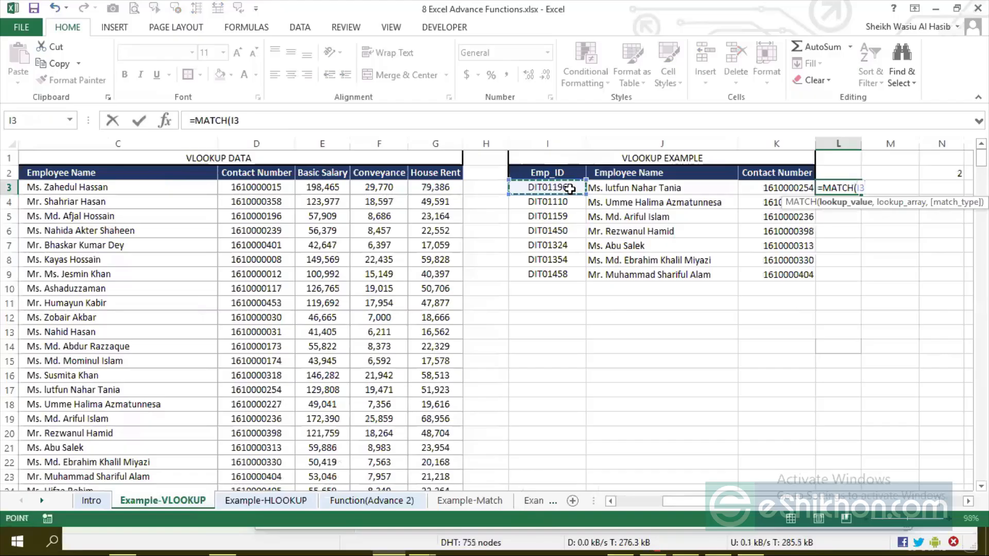
pyautogui.write(',')
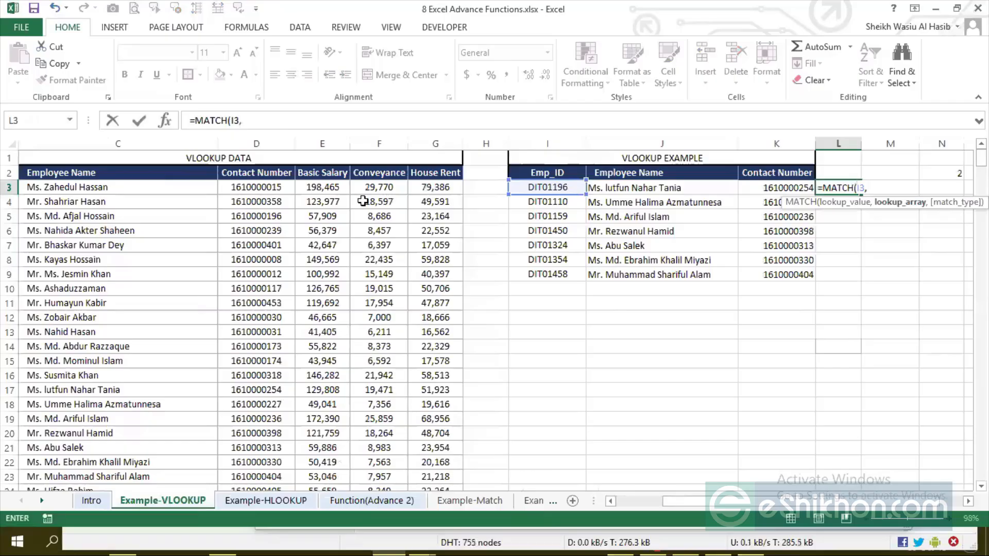
pyautogui.click(262, 192)
pyautogui.press('Left')
pyautogui.press('Left')
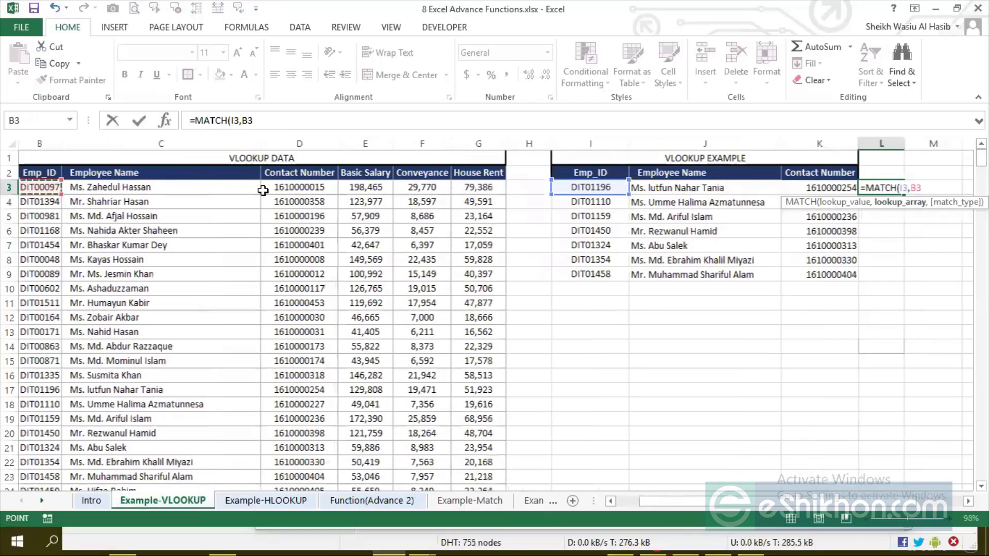
pyautogui.click(40, 188)
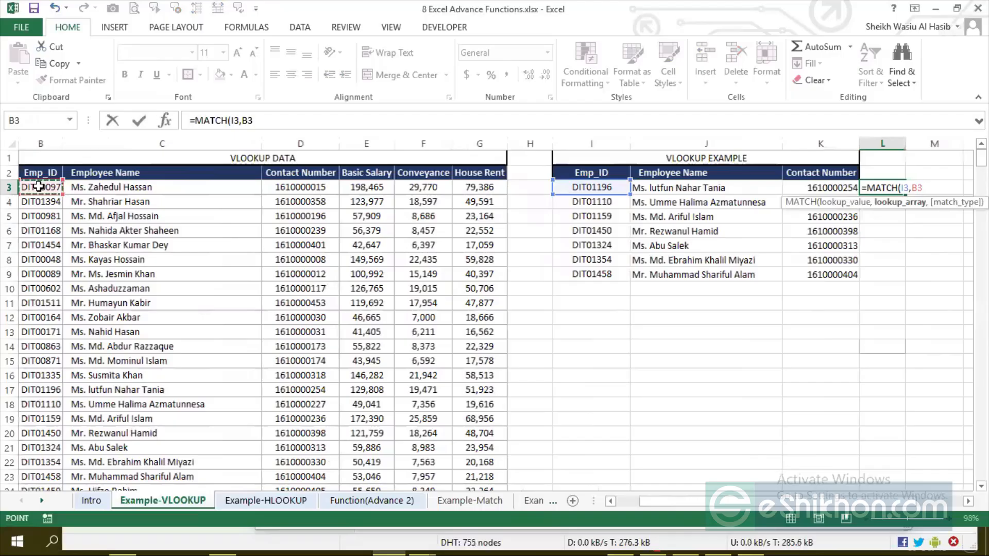
pyautogui.hotkey('ctrl', 'shift', 'Right')
pyautogui.hotkey('ctrl', 'shift', 'Down')
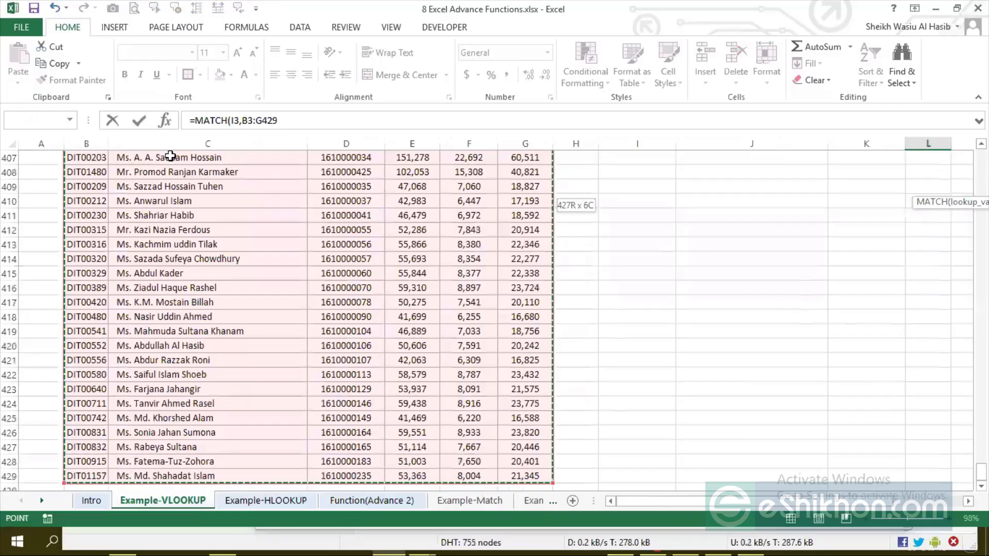
pyautogui.press('F4')
pyautogui.click(303, 121)
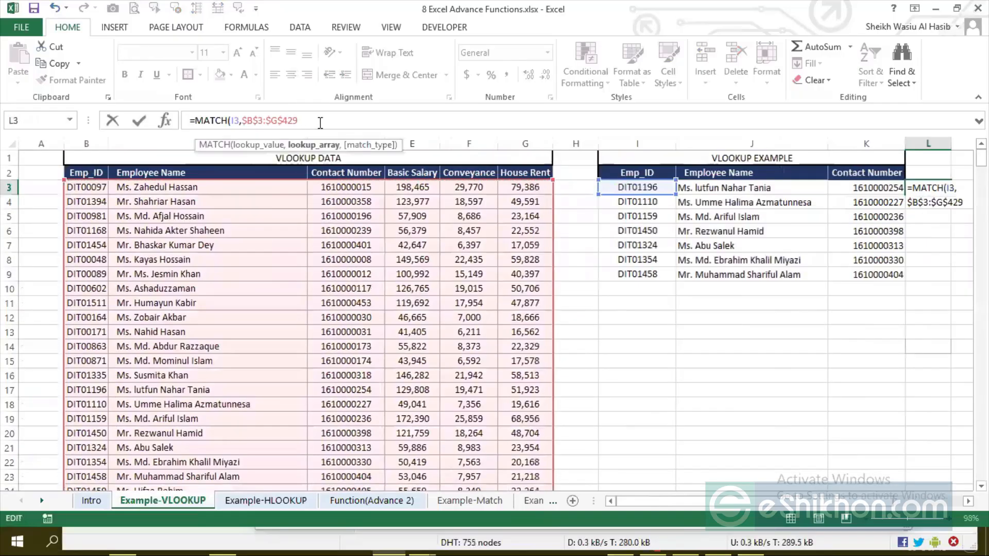
pyautogui.write(',0)')
pyautogui.hotkey('ctrl', 'Return')
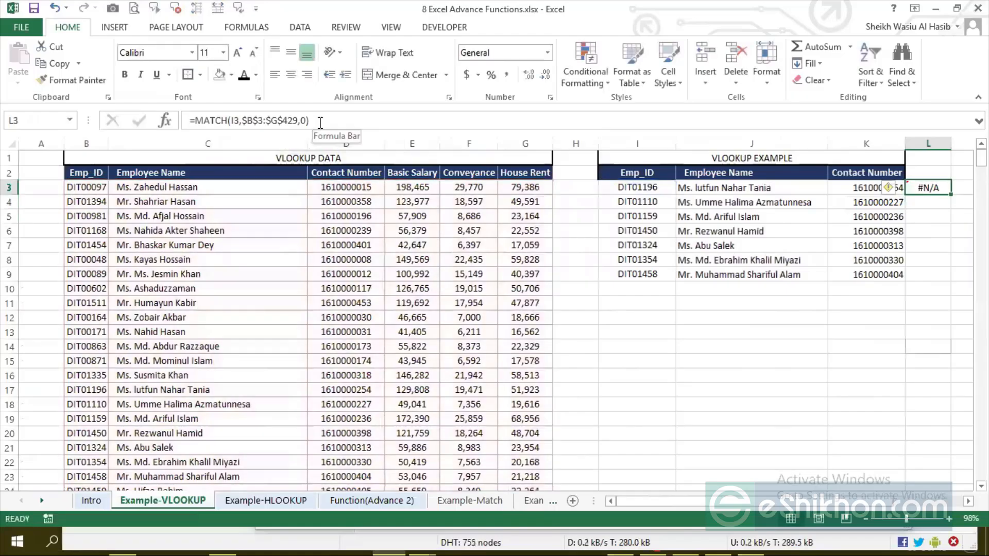
# Check the lookup value of the MATCH formula in L3 and re-enter 0 as its match type
pyautogui.click(234, 119)
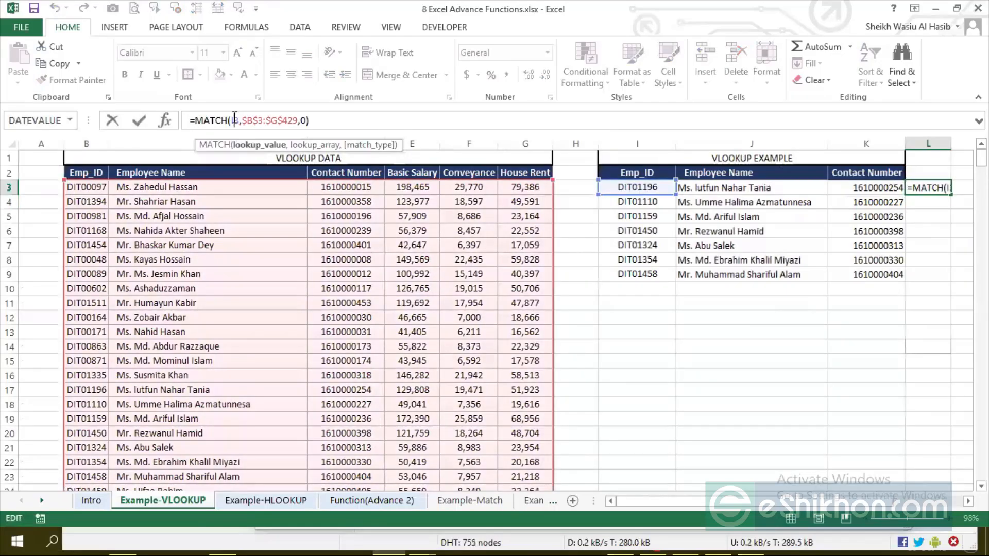
pyautogui.click(306, 118)
pyautogui.press('BackSpace')
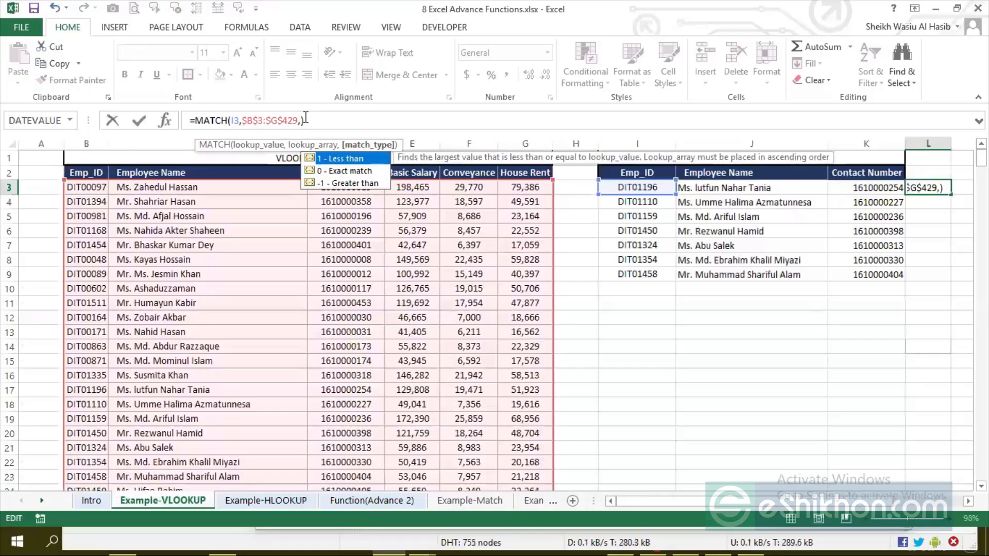
pyautogui.press('Down')
pyautogui.write('0')
pyautogui.press('Return')
pyautogui.press('Up')
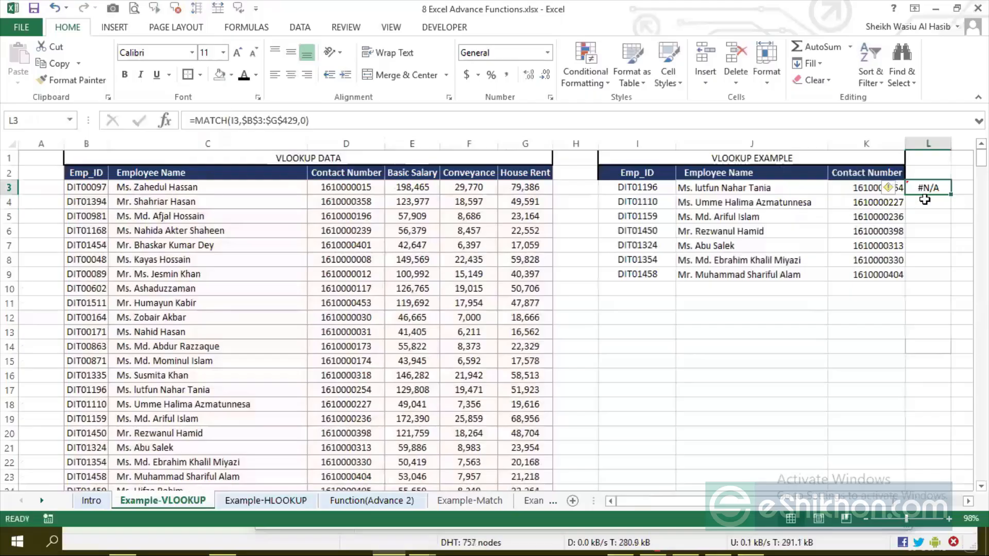
# Replace the formula in L3 with =MATCH(J2,$B$2:$G$2,0) to look up the Employee Name header in the header row
pyautogui.write('=m')
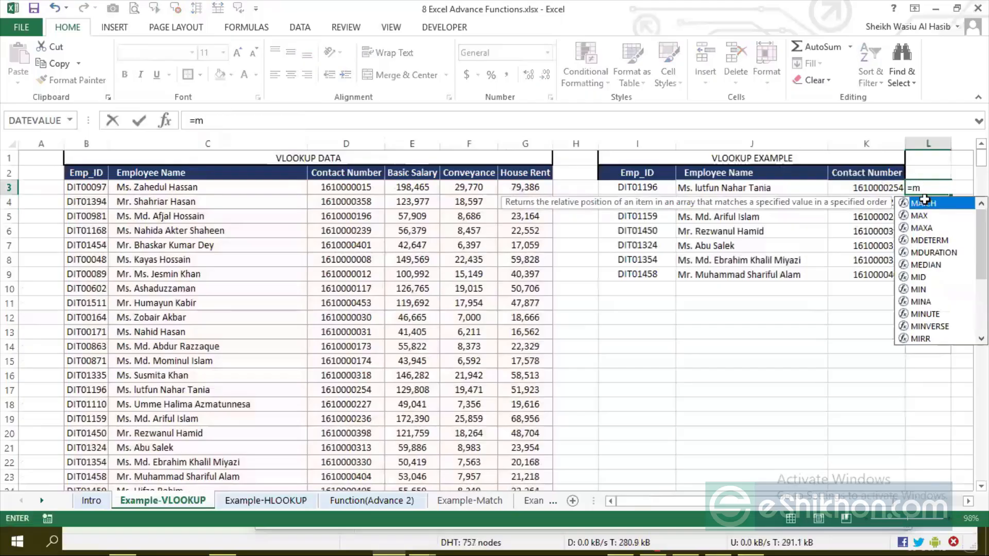
pyautogui.press('BackSpace')
pyautogui.write('match')
pyautogui.press('Tab')
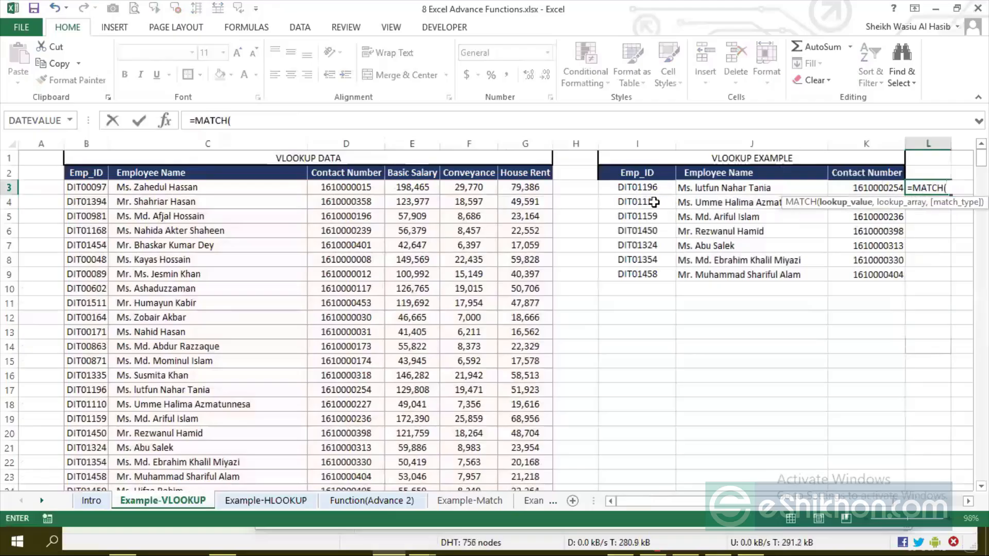
pyautogui.click(702, 174)
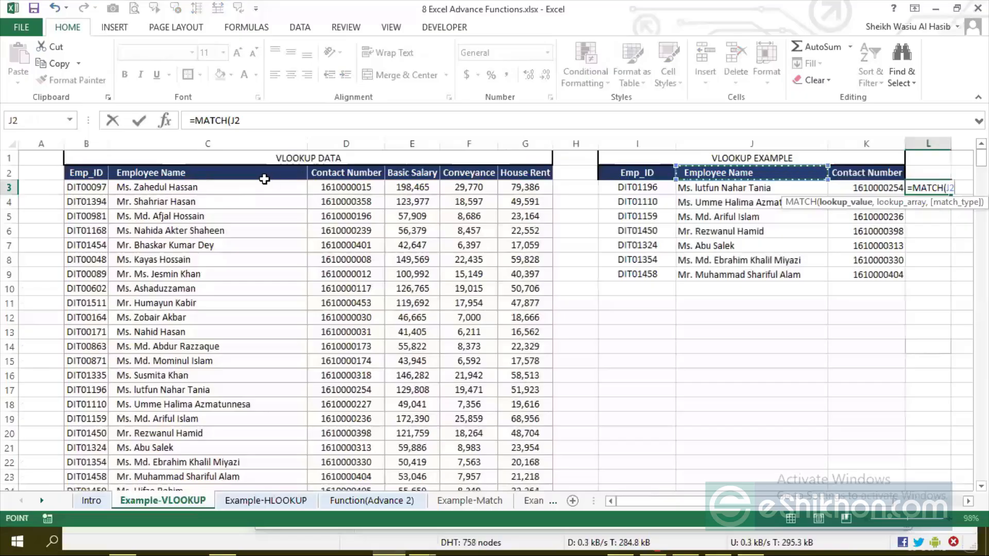
pyautogui.write(',')
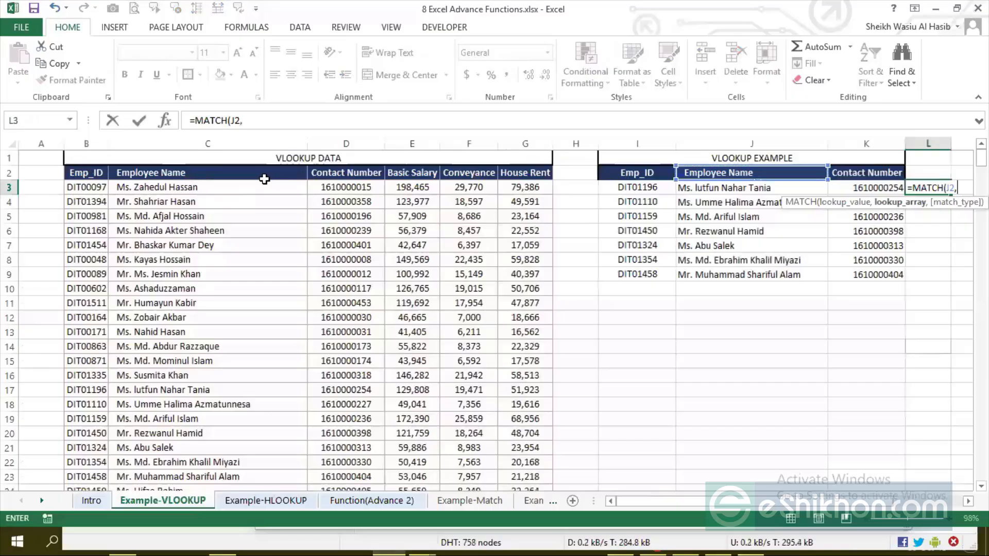
pyautogui.click(92, 176)
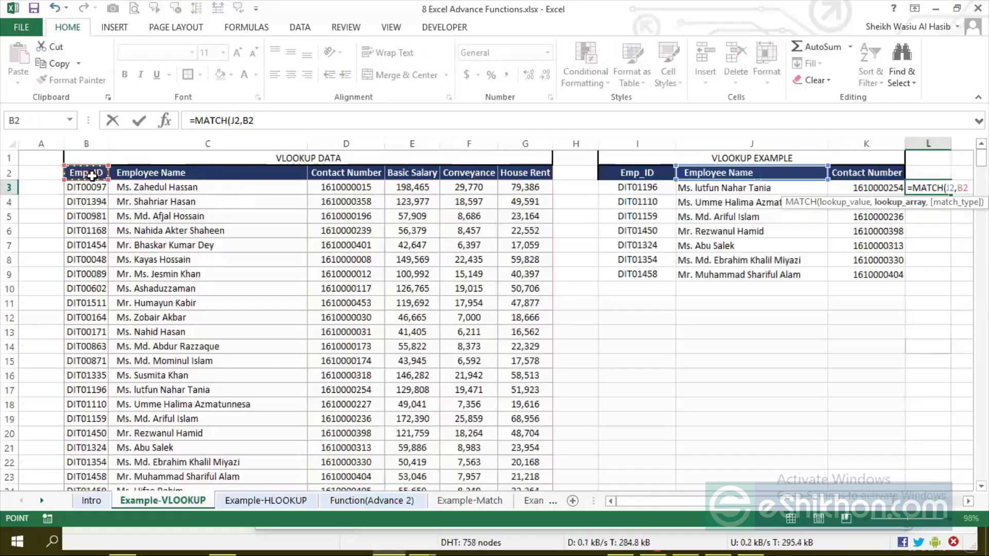
pyautogui.hotkey('ctrl', 'shift', 'Right')
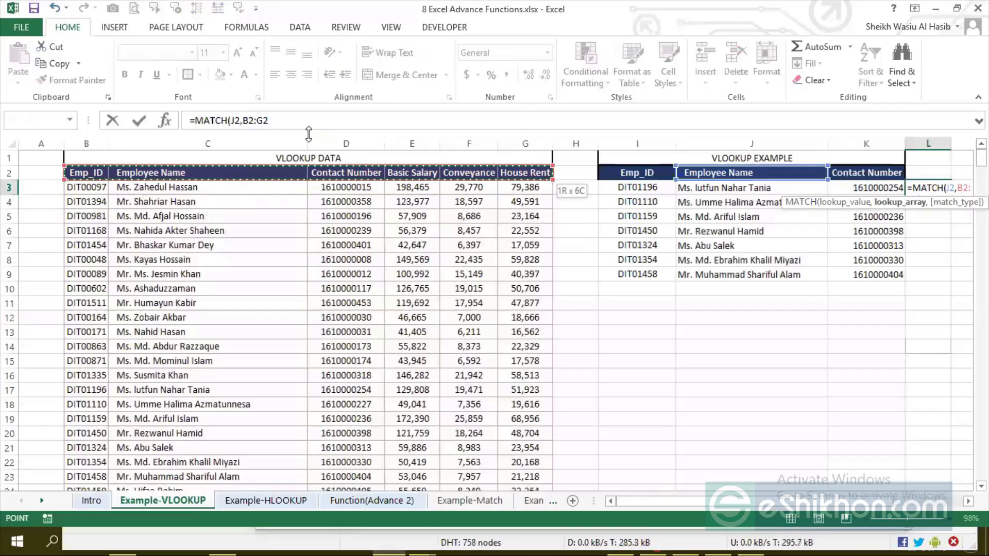
pyautogui.press('F4')
pyautogui.write(',')
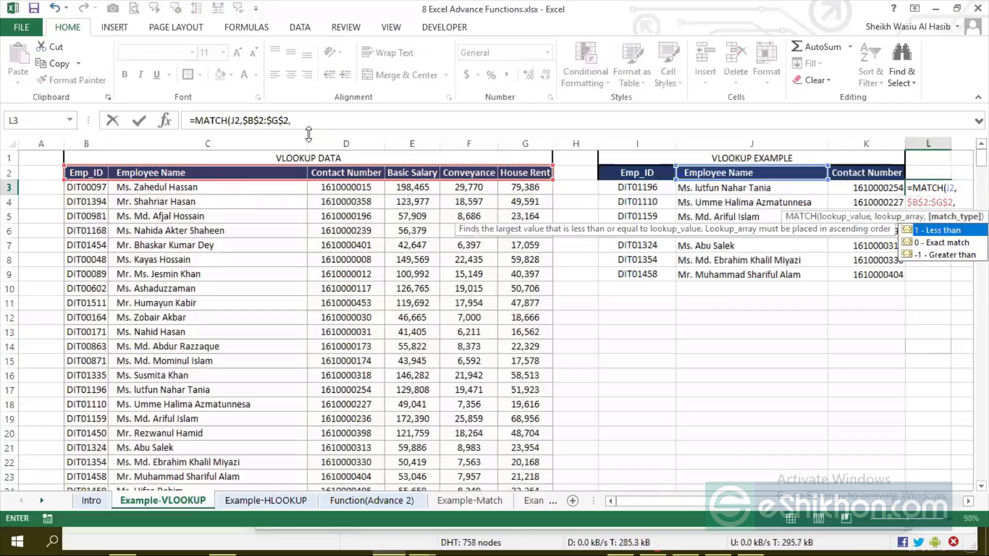
pyautogui.write('0)')
pyautogui.press('Return')
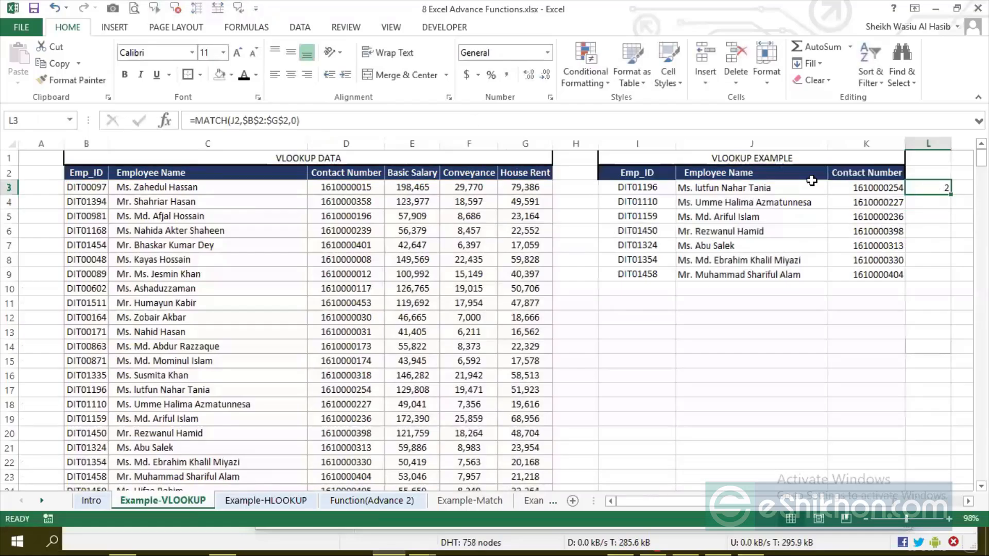
# Check the lookup value of the MATCH formula in L3 and copy the formula across to M3
pyautogui.click(236, 123)
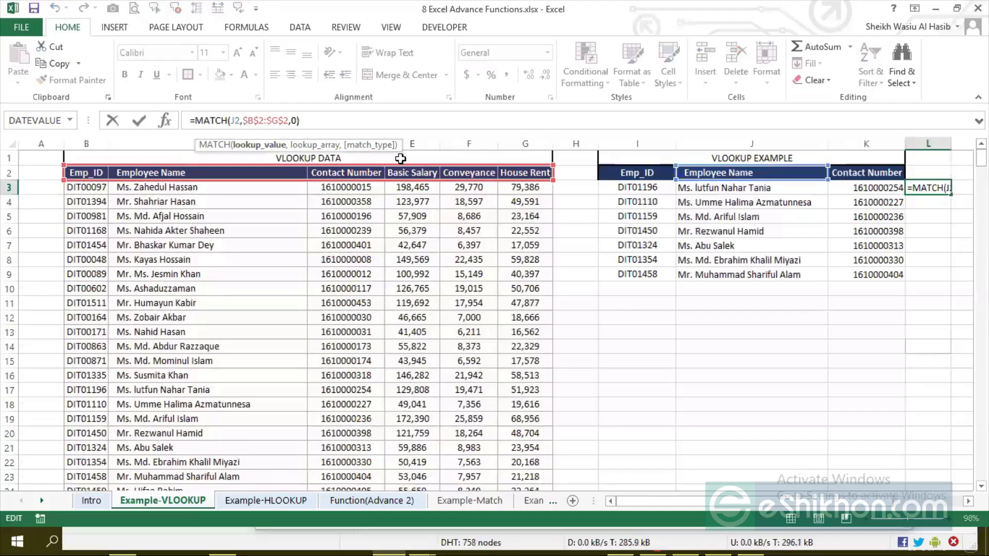
pyautogui.press('Return')
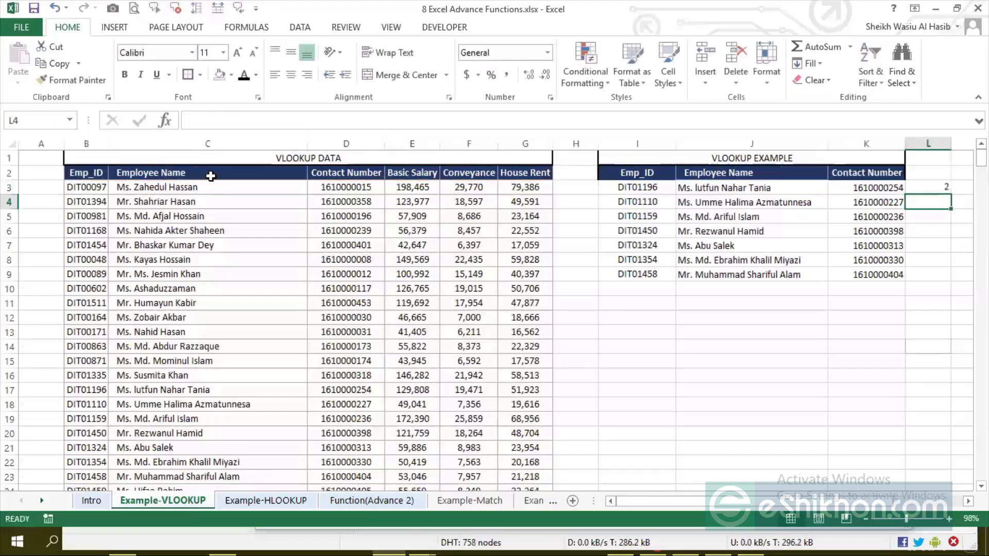
pyautogui.press('Up')
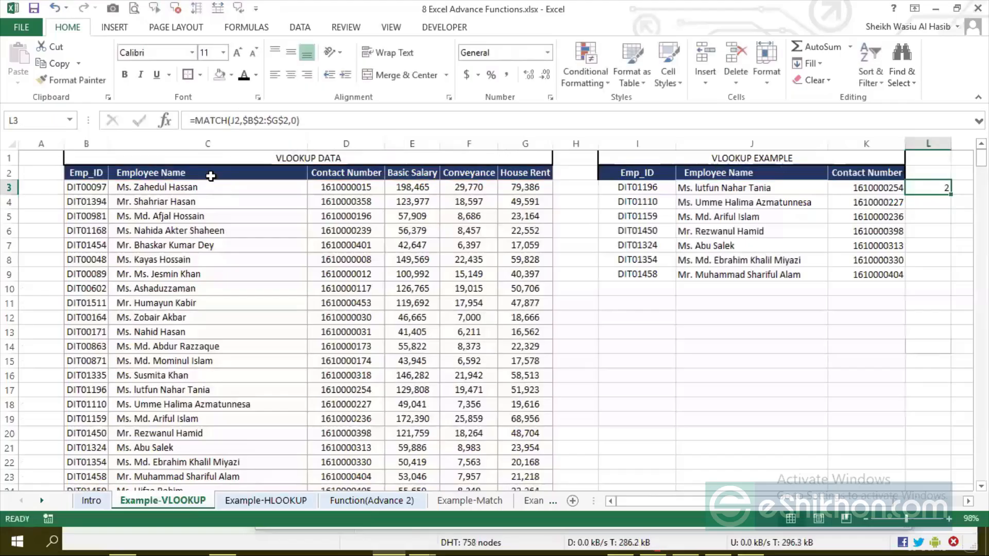
pyautogui.press('Right')
pyautogui.hotkey('ctrl', 'r')
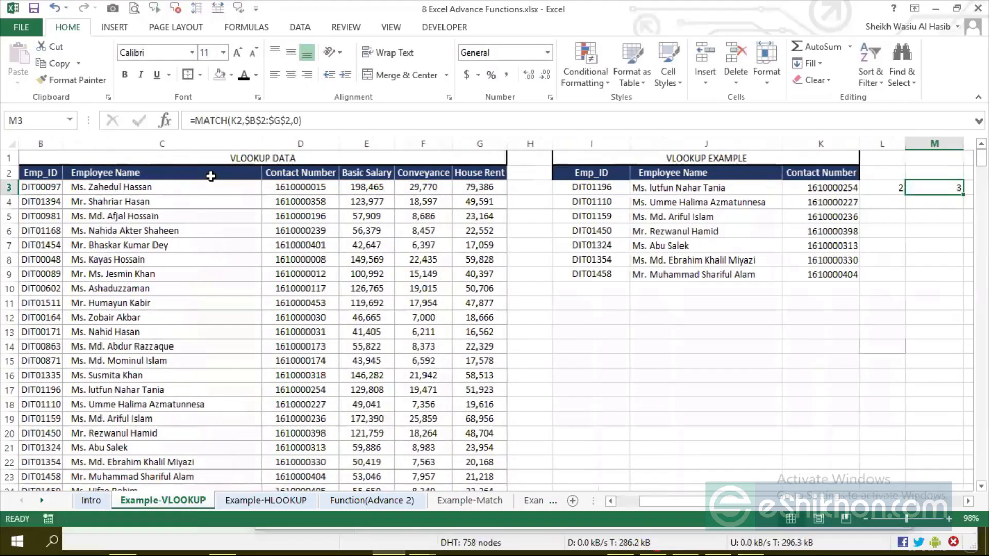
# Compare the MATCH formulas and results in L3 and M3
pyautogui.press('Left')
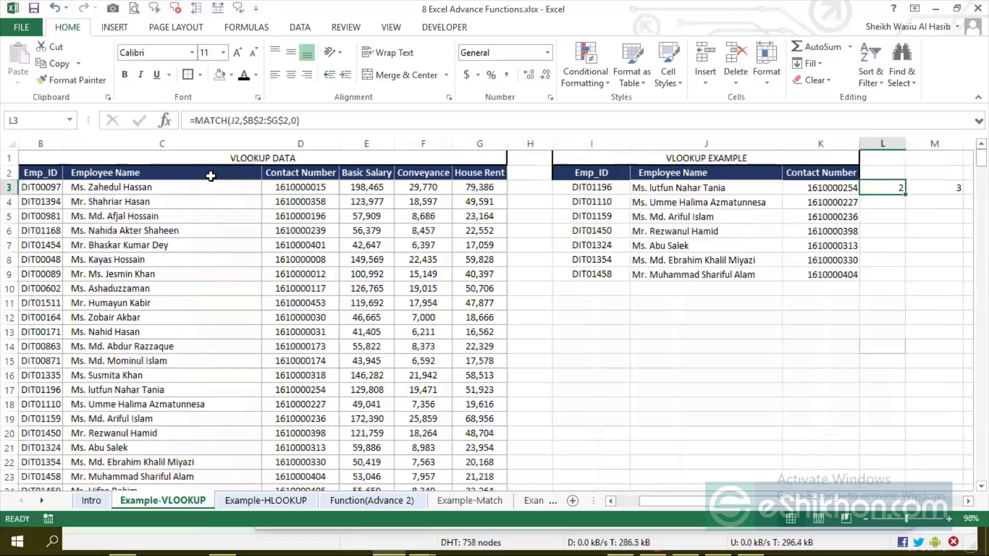
pyautogui.press('Right')
pyautogui.press('Left')
pyautogui.press('Right')
pyautogui.press('Left')
pyautogui.press('Right')
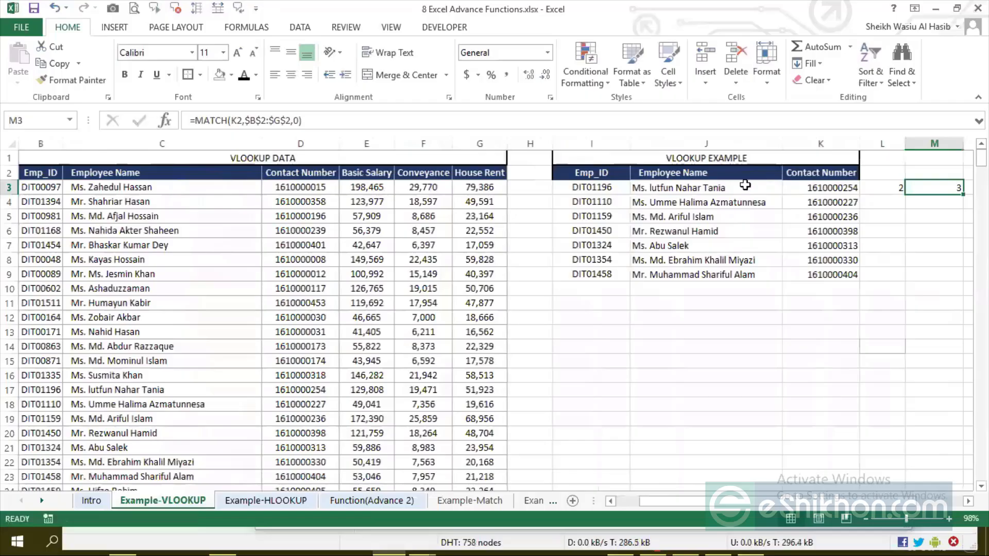
# Compare the column index numbers in the Employee Name and Contact Number VLOOKUP formulas in J3 and K3
pyautogui.click(639, 188)
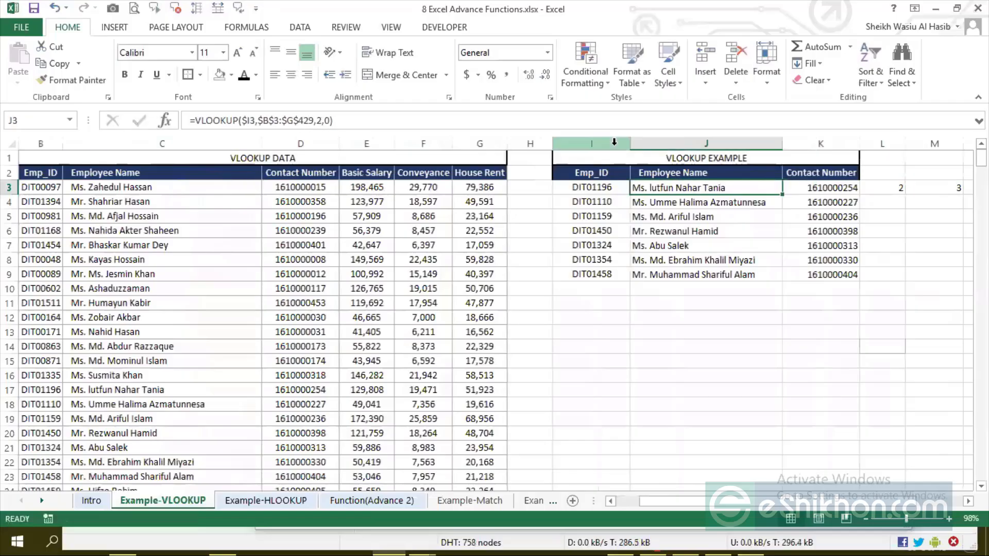
pyautogui.press('Right')
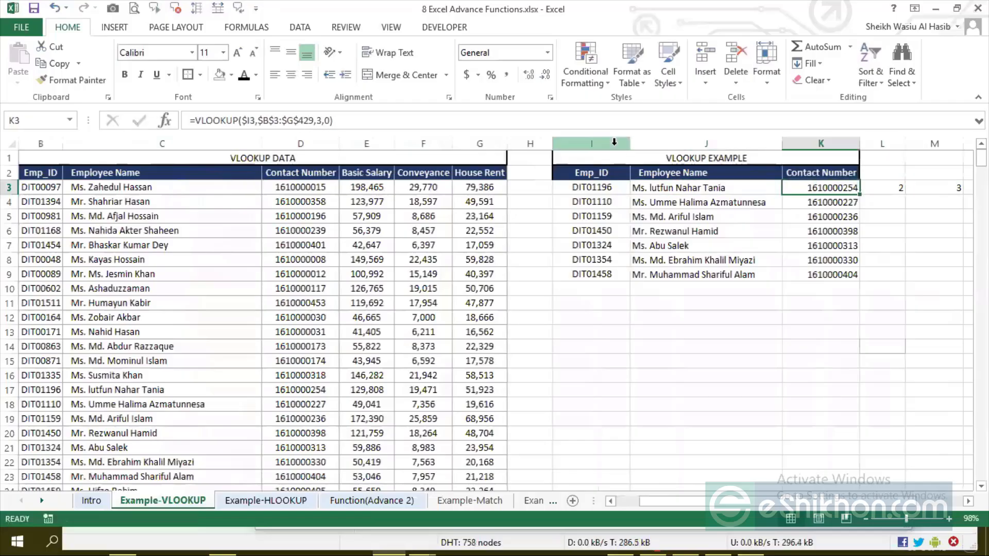
pyautogui.click(323, 120)
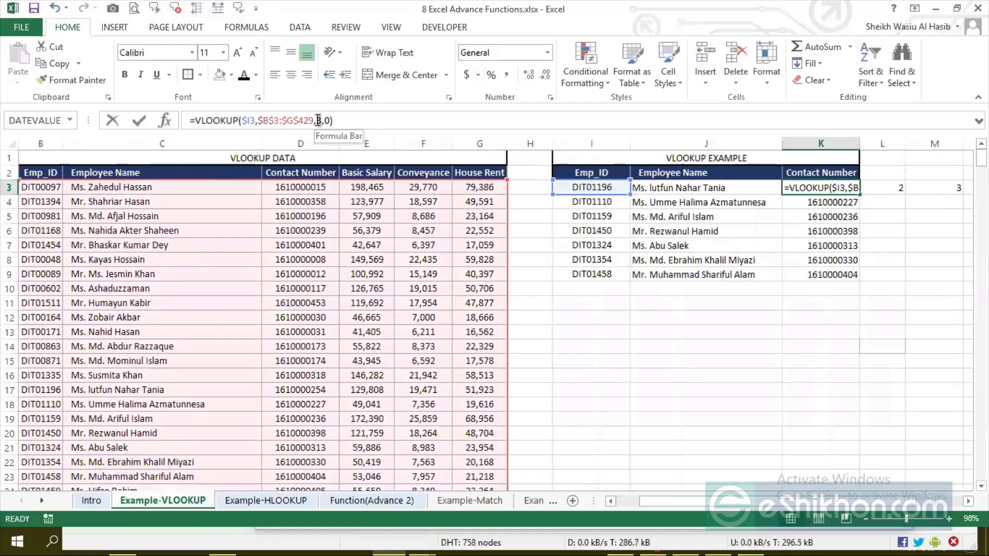
pyautogui.press('Return')
pyautogui.press('Up')
pyautogui.press('Left')
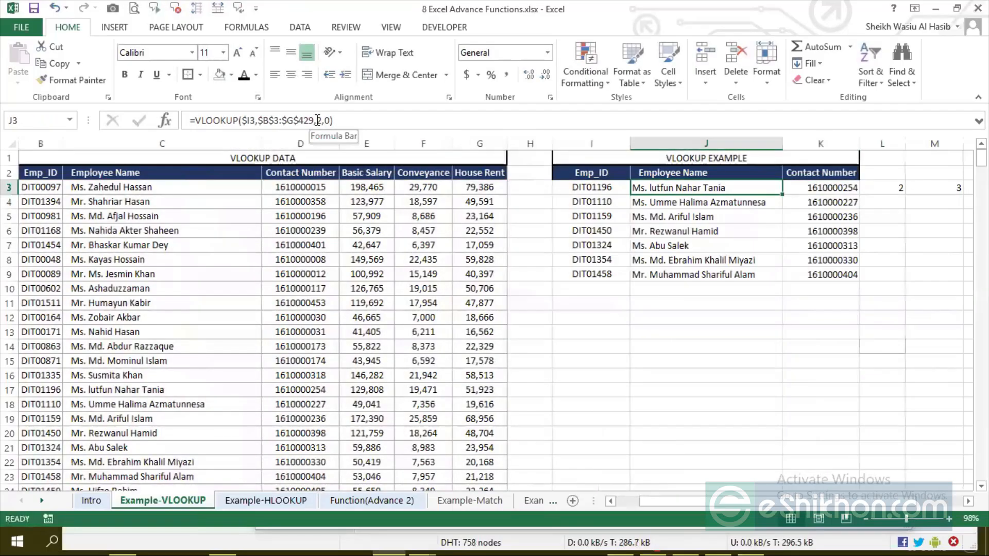
pyautogui.press('Right')
pyautogui.press('Left')
pyautogui.press('Right')
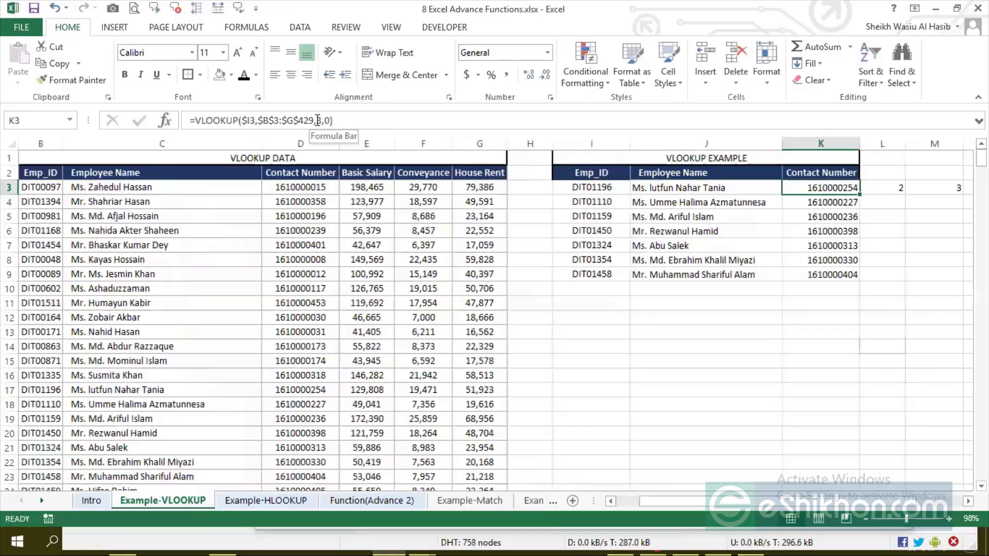
# Review the Employee Name VLOOKUP formulas in column J against the MATCH formula in L3 and its header lookup value
pyautogui.click(686, 194)
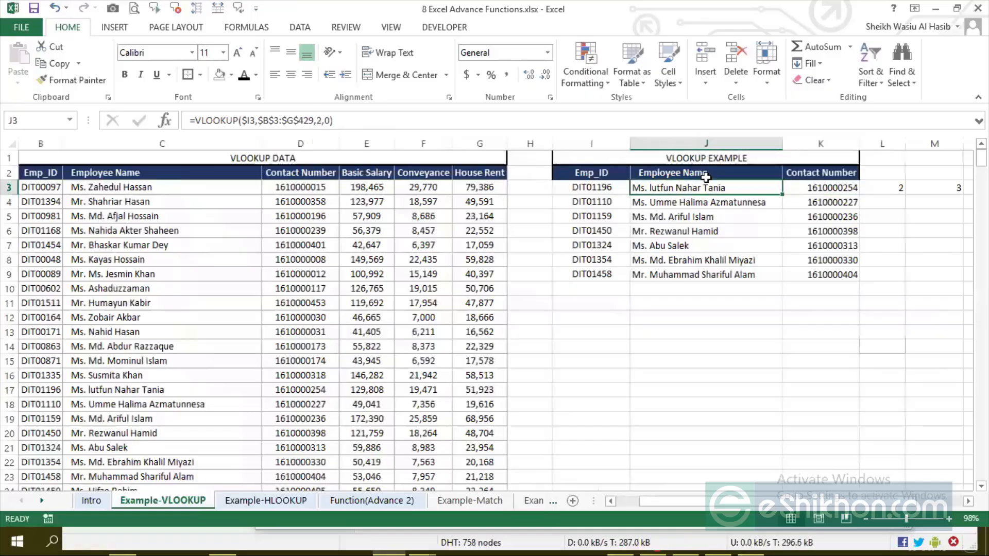
pyautogui.click(884, 188)
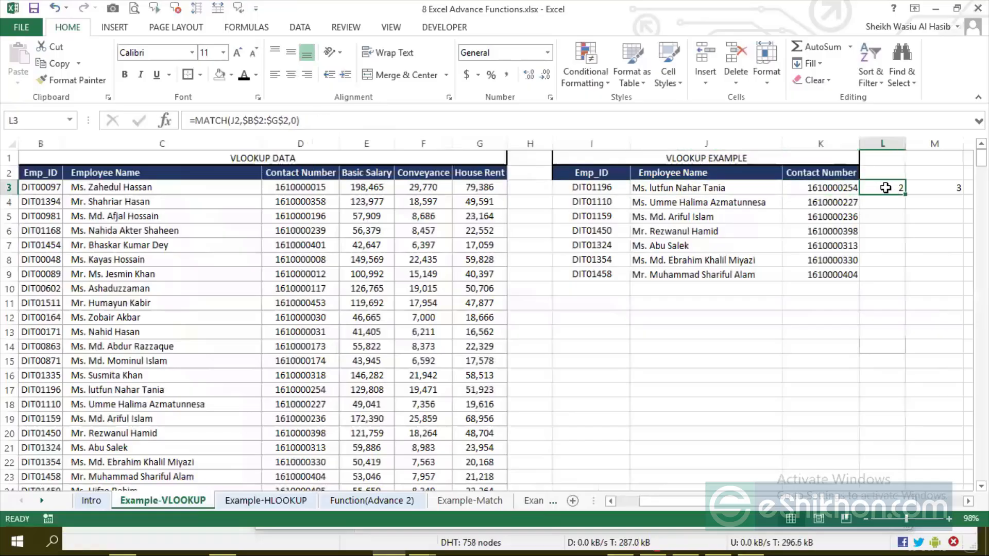
pyautogui.click(237, 120)
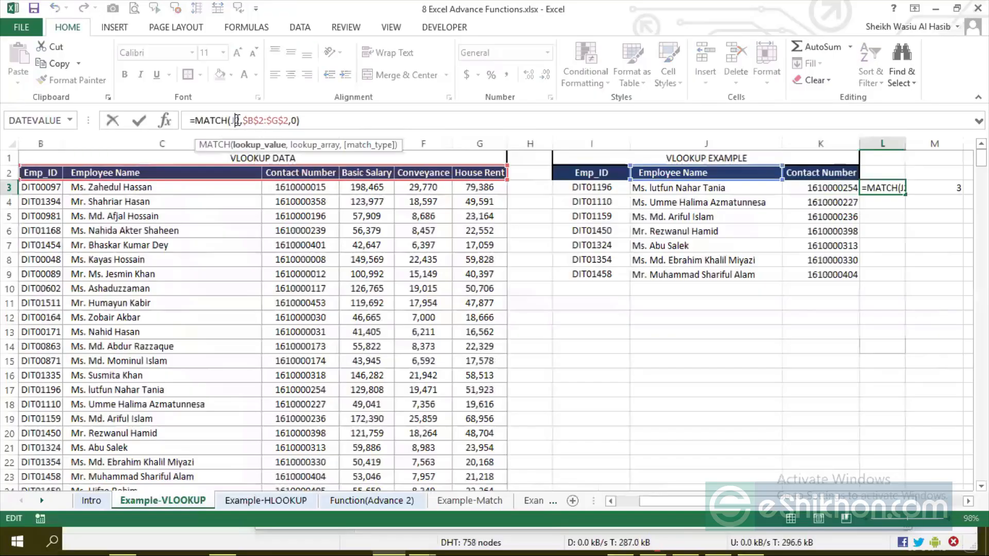
pyautogui.press('BackSpace')
pyautogui.write('2')
pyautogui.click(741, 187)
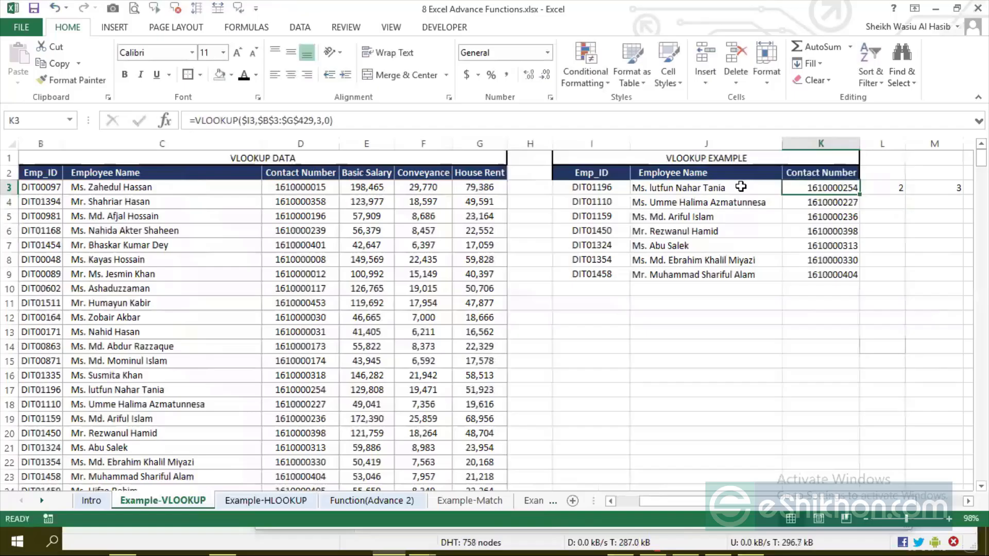
pyautogui.press('Down')
pyautogui.press('Down')
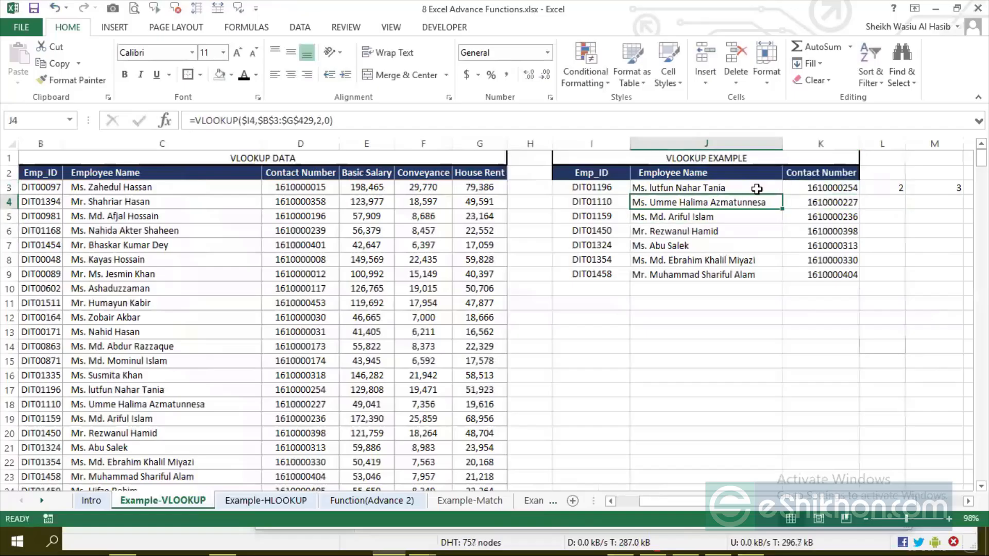
pyautogui.moveTo(757, 203); pyautogui.dragTo(751, 277)
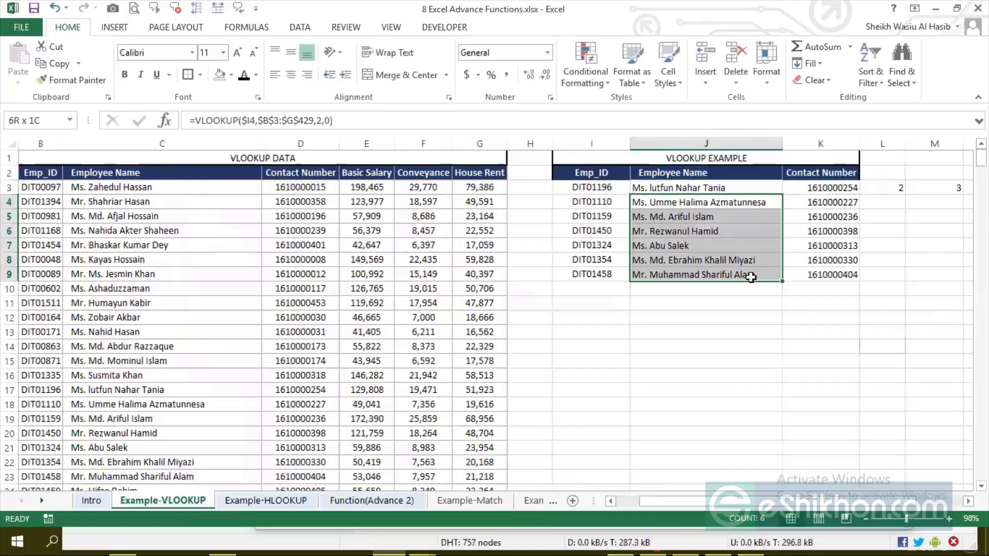
pyautogui.click(709, 186)
pyautogui.click(704, 177)
# Try locking the row of the lookup value in the L3 MATCH formula as J$2, and undo the change
pyautogui.click(896, 191)
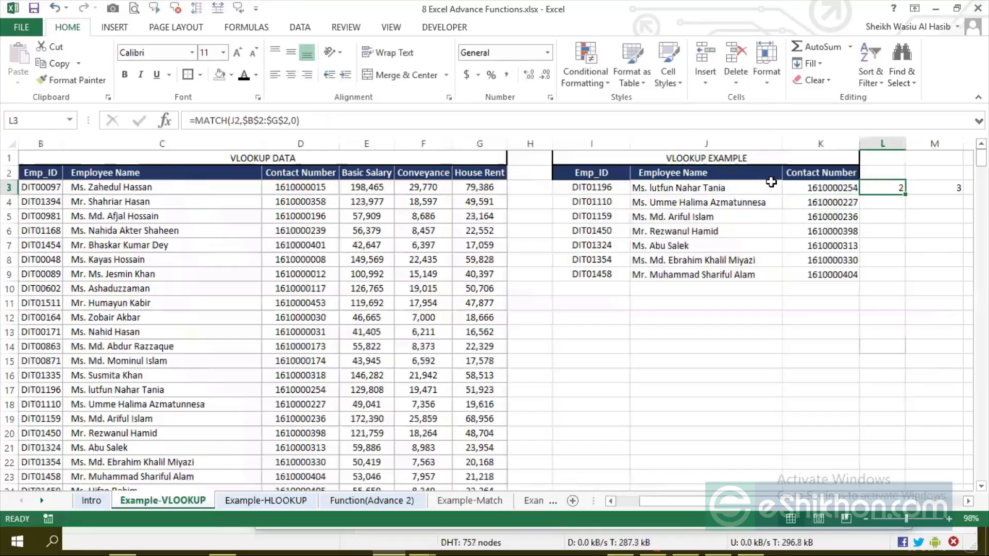
pyautogui.click(236, 121)
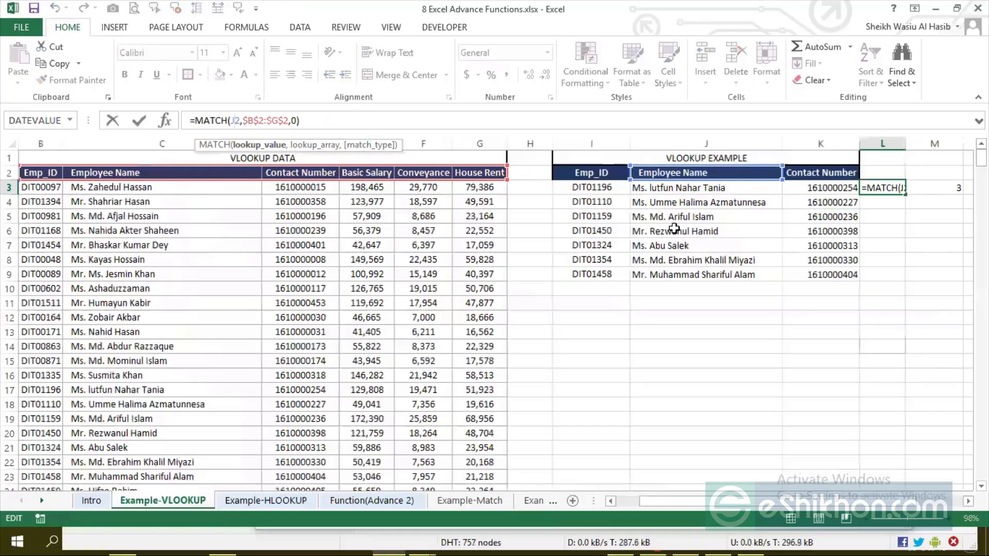
pyautogui.write('$')
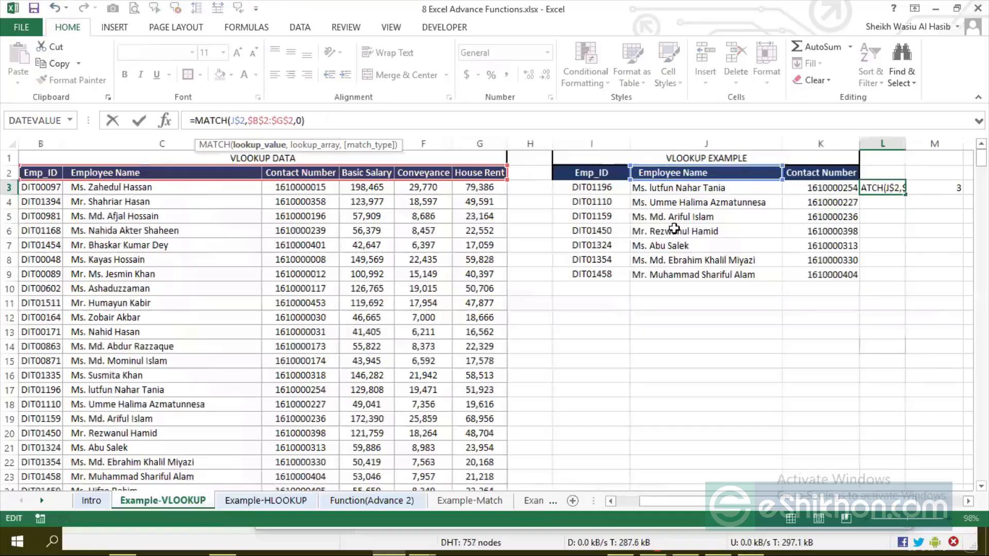
pyautogui.hotkey('ctrl', 'Return')
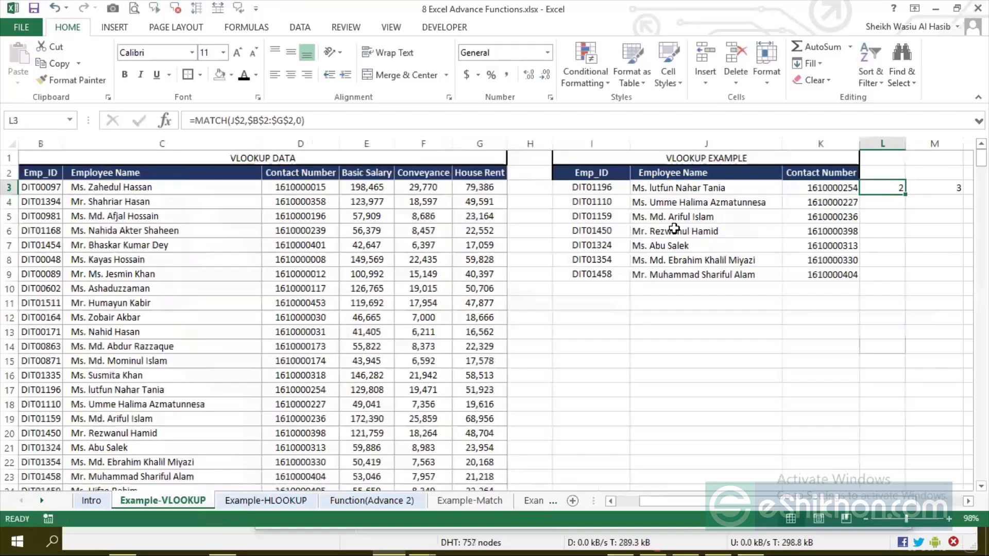
pyautogui.hotkey('ctrl', 'z')
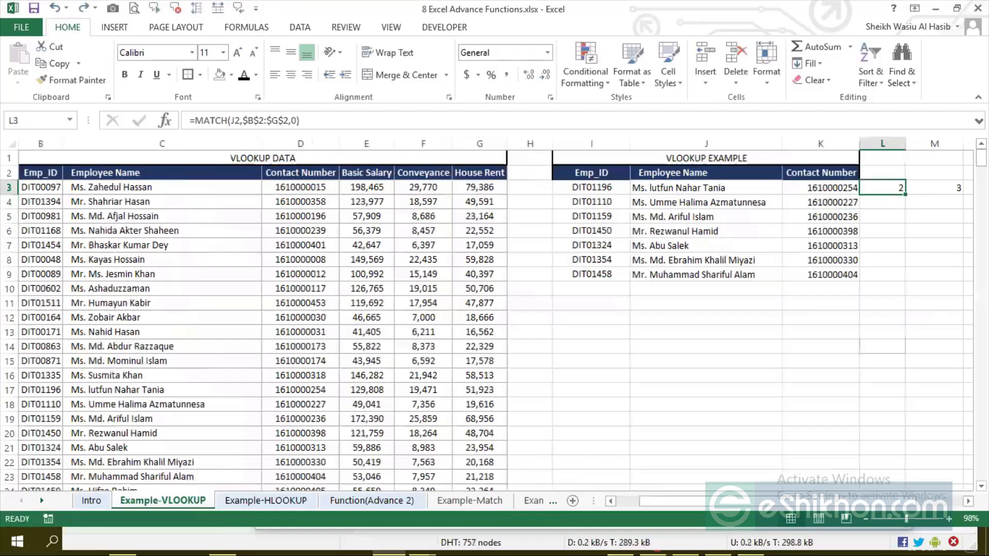
# Compare the MATCH formulas in L3 and M3 with the column index number in the J3 VLOOKUP formula
pyautogui.click(927, 190)
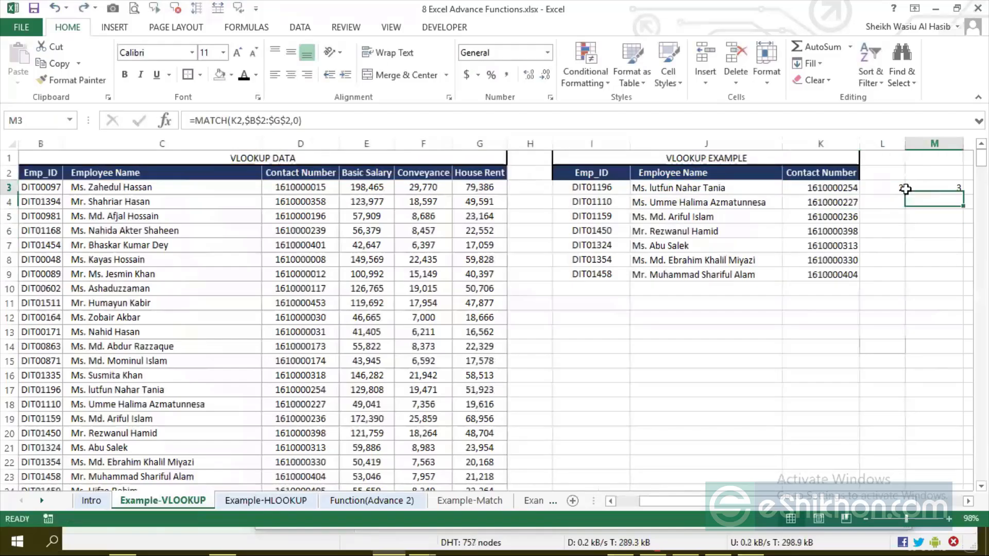
pyautogui.click(725, 199)
pyautogui.click(728, 189)
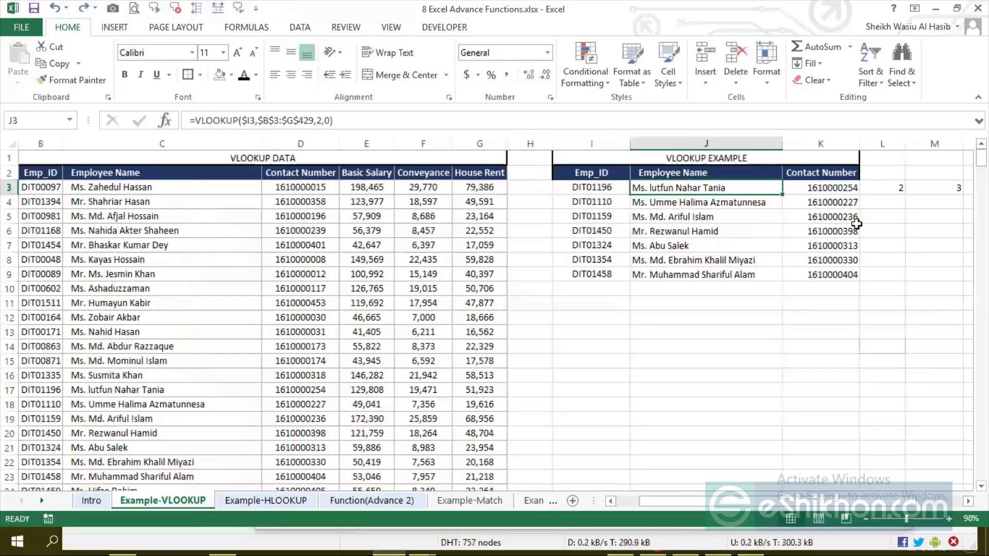
pyautogui.click(886, 192)
pyautogui.click(923, 191)
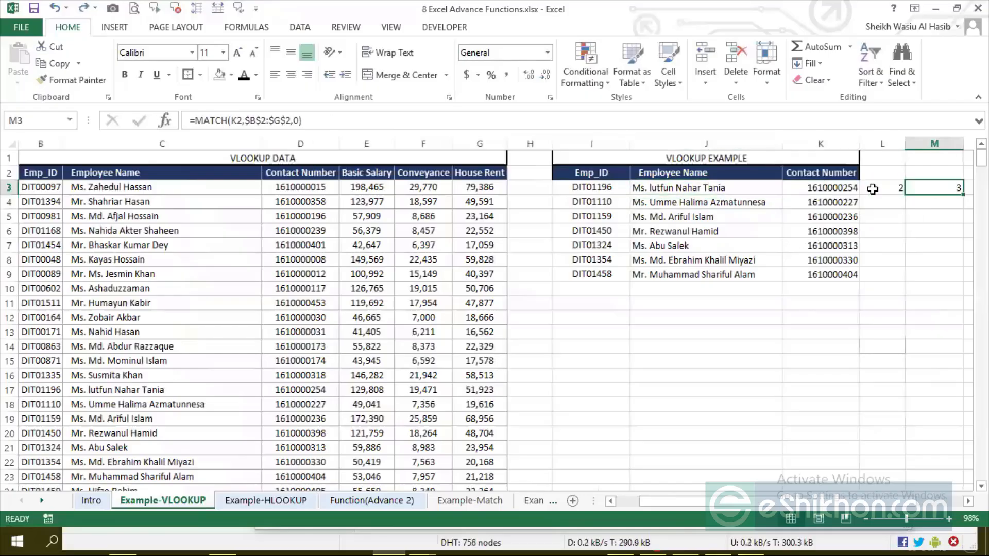
pyautogui.click(872, 190)
pyautogui.click(687, 187)
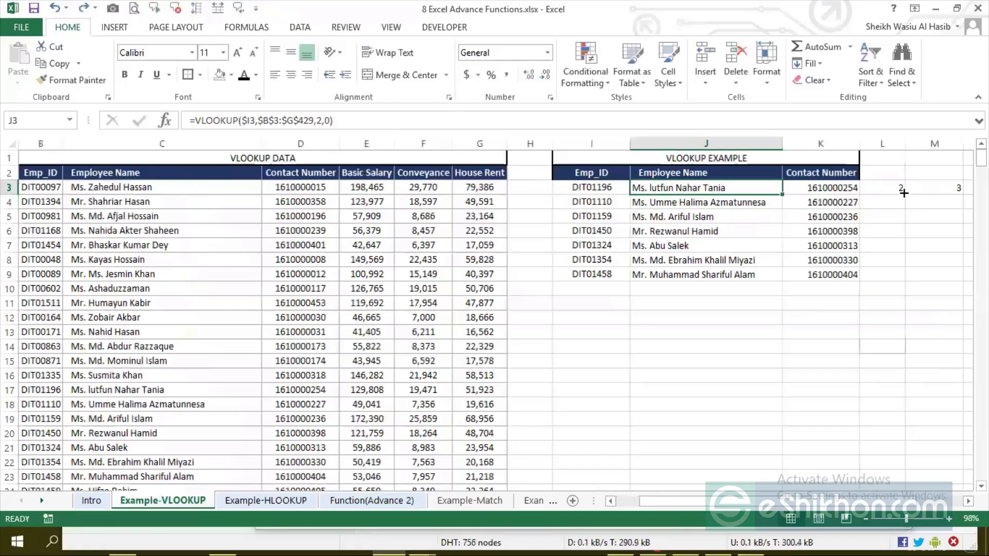
pyautogui.click(931, 190)
pyautogui.click(902, 191)
pyautogui.click(925, 189)
pyautogui.click(886, 192)
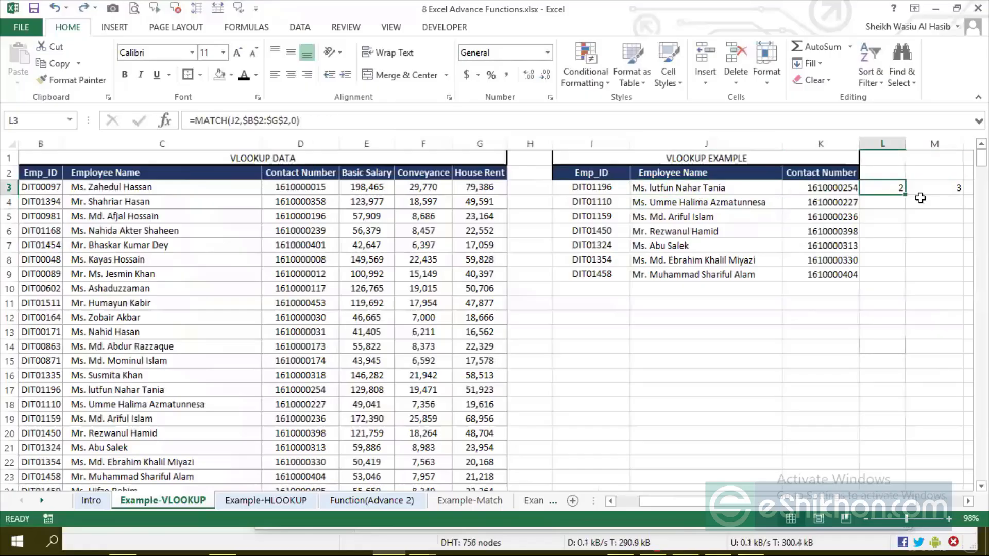
# Replace the column index number in the J3 VLOOKUP formula with the absolute reference $L$3
pyautogui.click(684, 187)
pyautogui.click(320, 120)
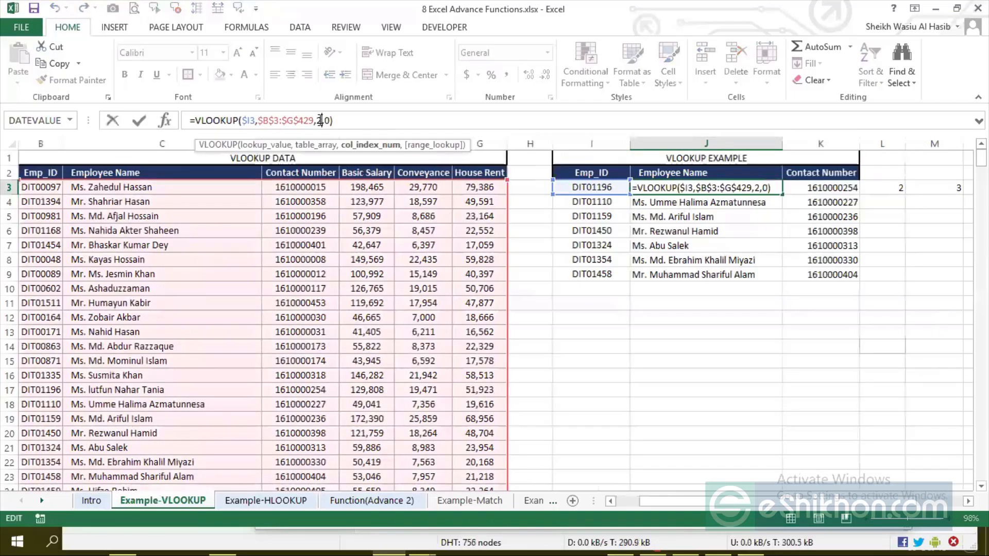
pyautogui.click(880, 187)
pyautogui.press('F4')
pyautogui.press('Return')
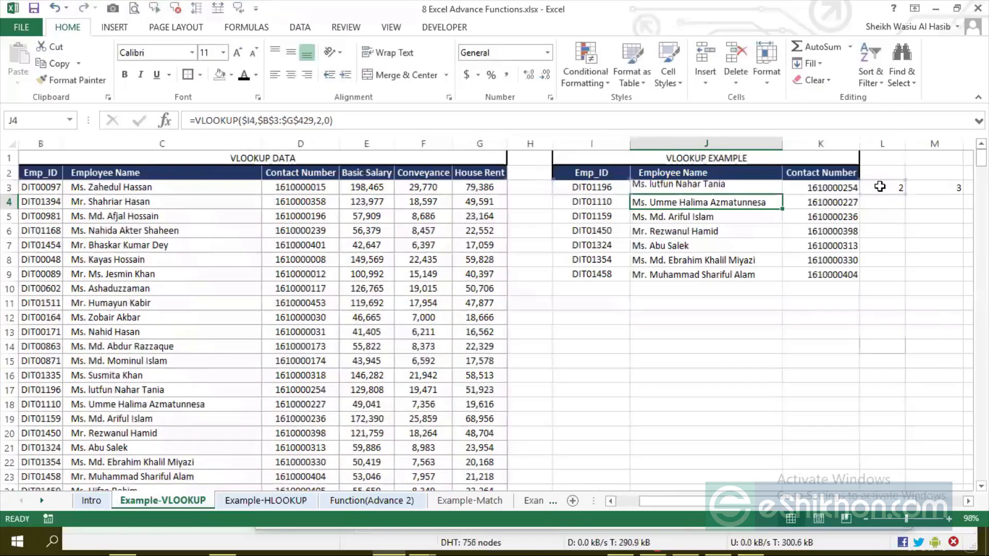
pyautogui.press('Up')
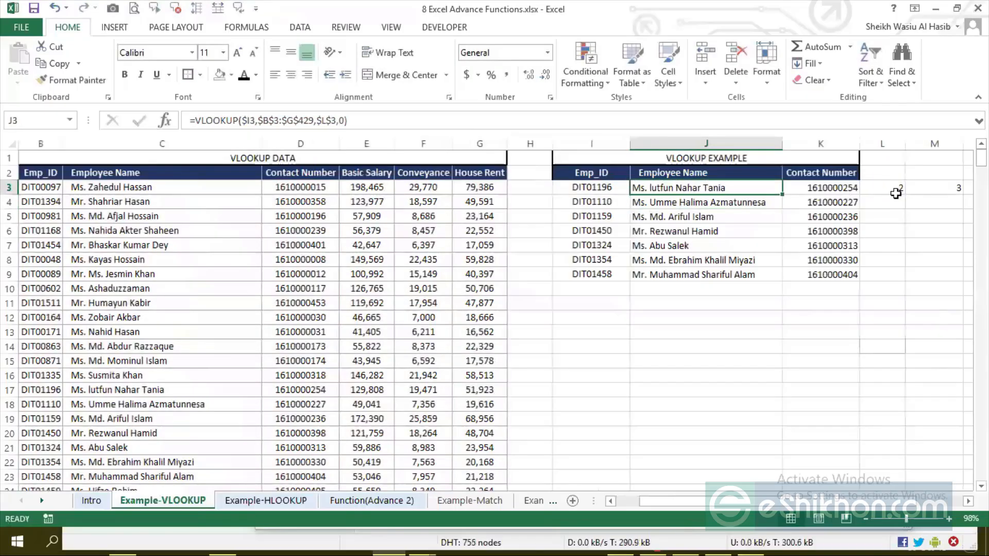
# Fill the Employee Name VLOOKUP formula from J3 down through J9
pyautogui.click(897, 186)
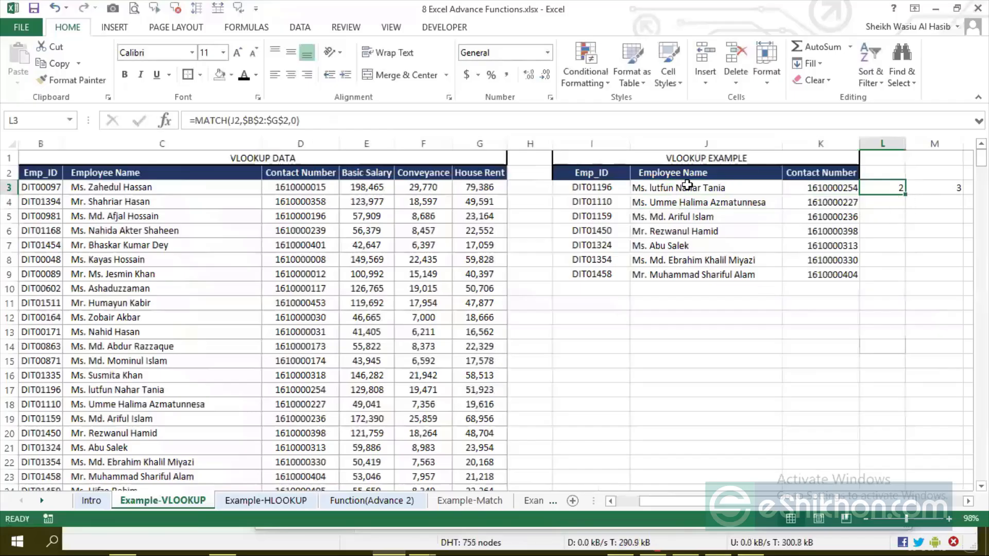
pyautogui.click(742, 191)
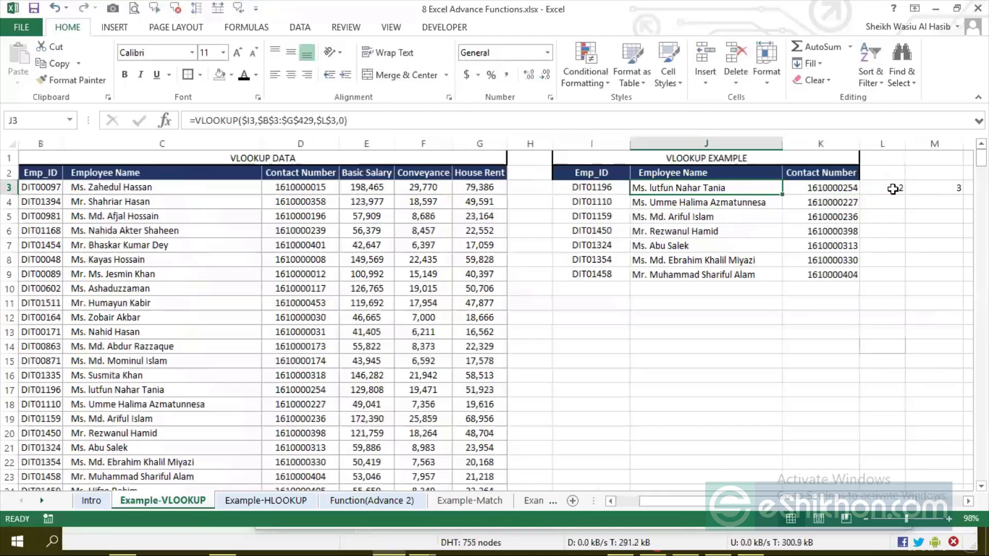
pyautogui.click(741, 206)
pyautogui.click(880, 189)
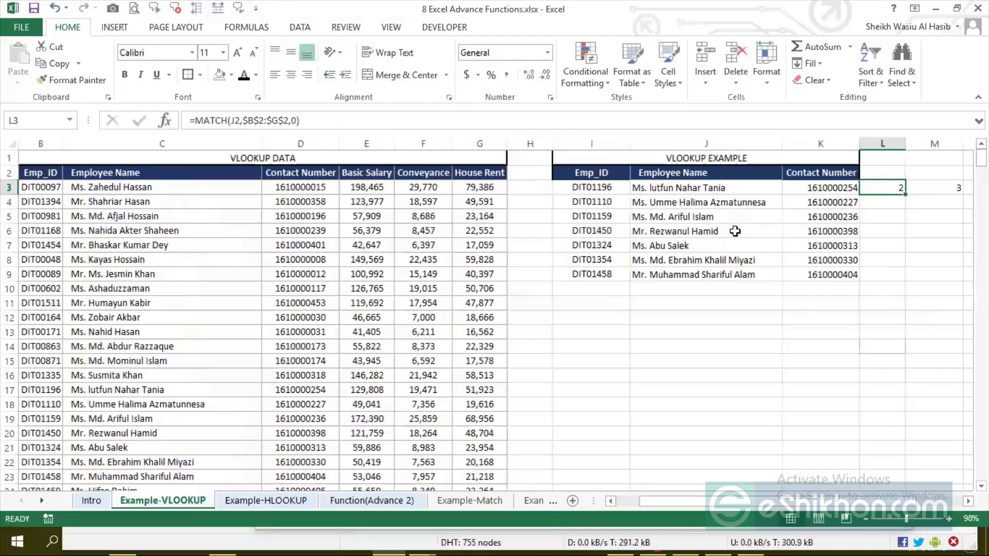
pyautogui.click(740, 213)
pyautogui.click(740, 228)
pyautogui.click(760, 189)
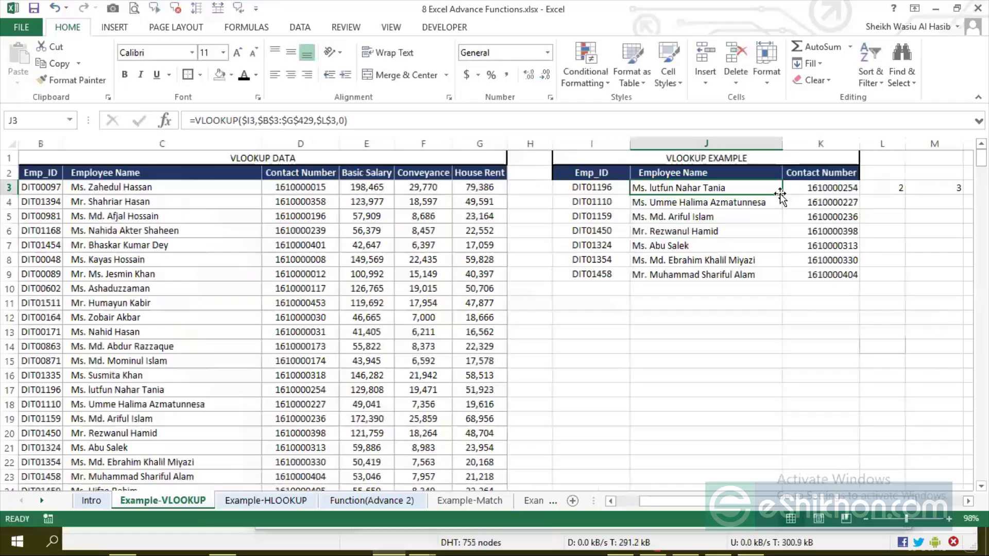
pyautogui.doubleClick(781, 194)
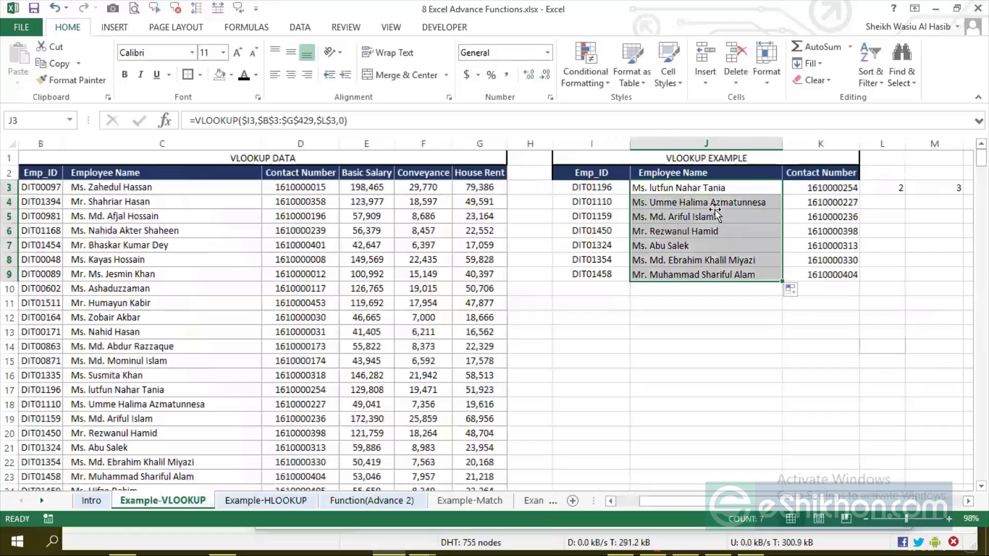
# Check the cell references in the filled Employee Name formulas in J4 through J6
pyautogui.click(715, 210)
pyautogui.click(711, 204)
pyautogui.click(695, 214)
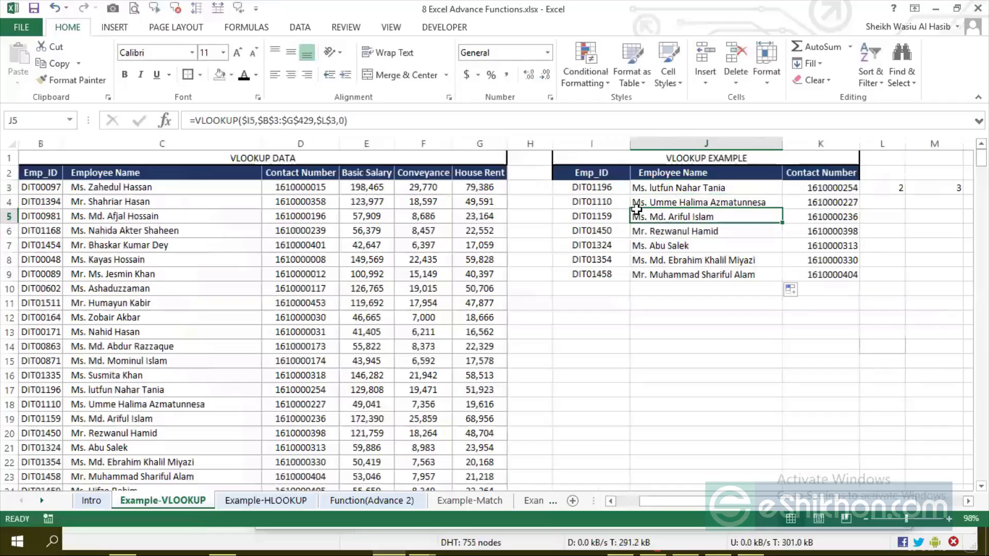
pyautogui.click(310, 121)
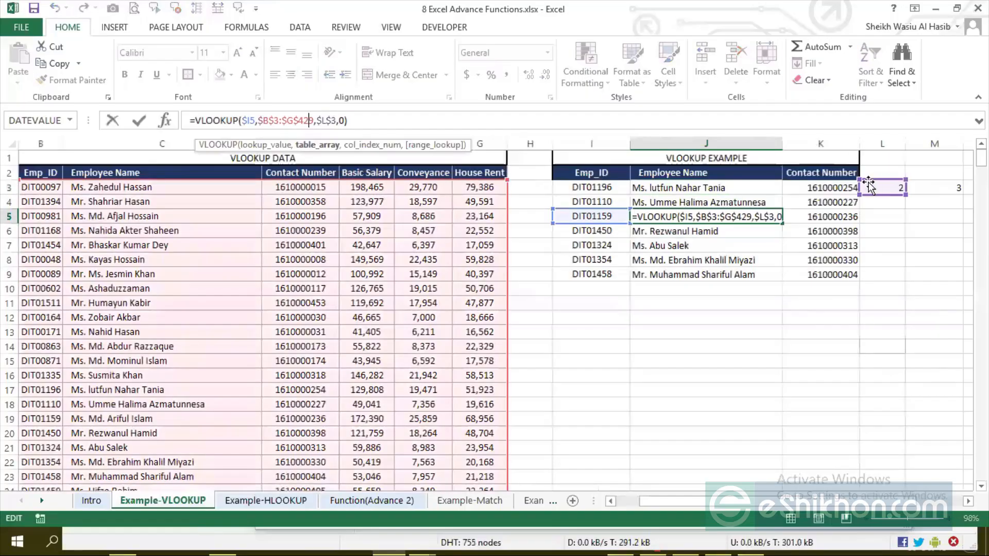
pyautogui.press('Return')
pyautogui.click(308, 121)
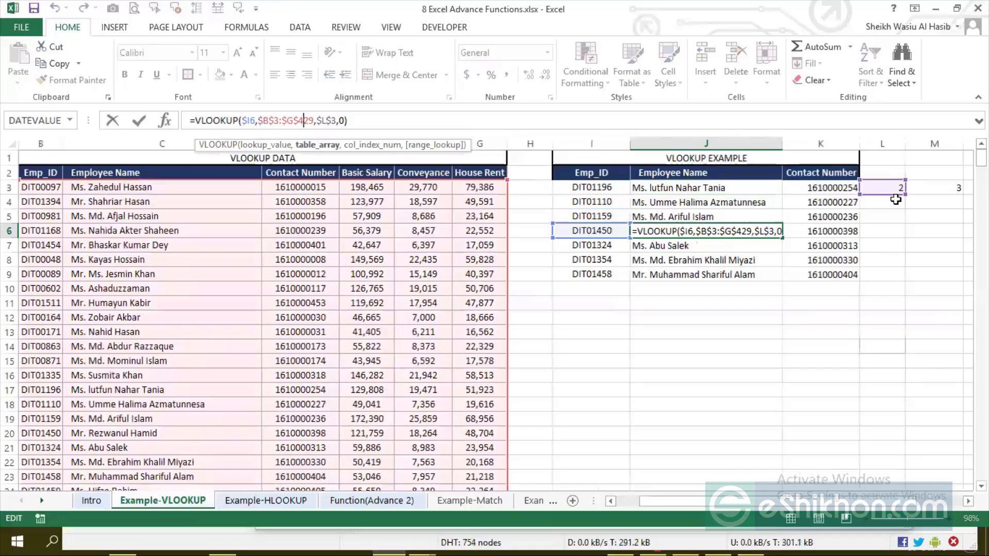
pyautogui.press('Return')
# Examine the column index number in the Contact Number VLOOKUP formulas down column K from K3
pyautogui.click(842, 187)
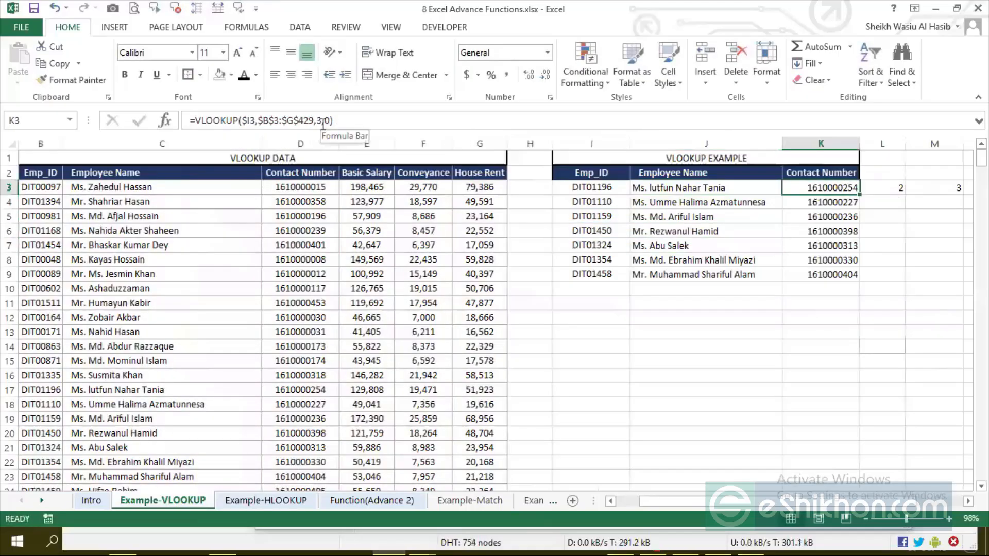
pyautogui.press('Down')
pyautogui.press('Down')
pyautogui.press('Down')
pyautogui.press('Down')
pyautogui.press('Down')
pyautogui.press('Down')
pyautogui.press('Down')
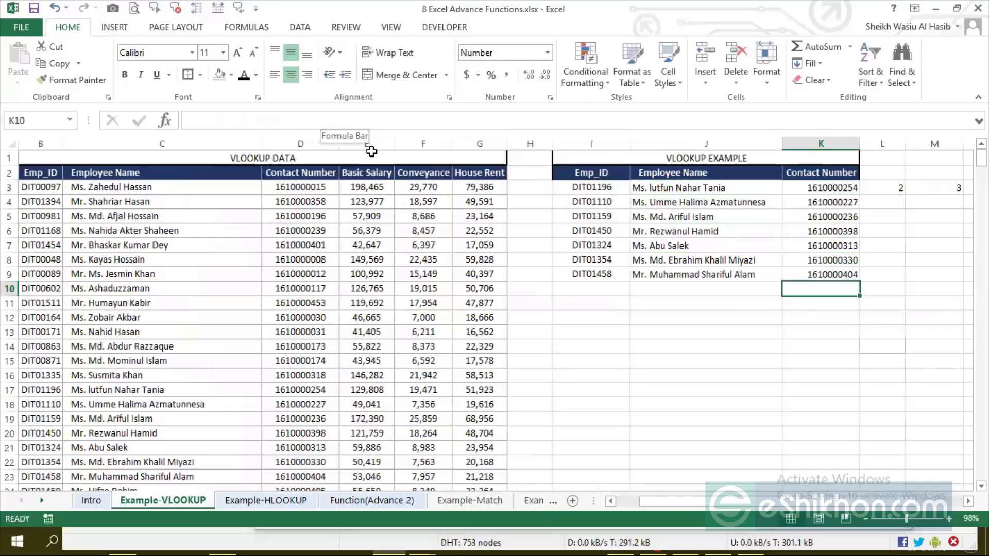
pyautogui.press('Up')
pyautogui.press('Up')
pyautogui.press('Up')
pyautogui.press('Up')
pyautogui.press('Up')
pyautogui.press('Up')
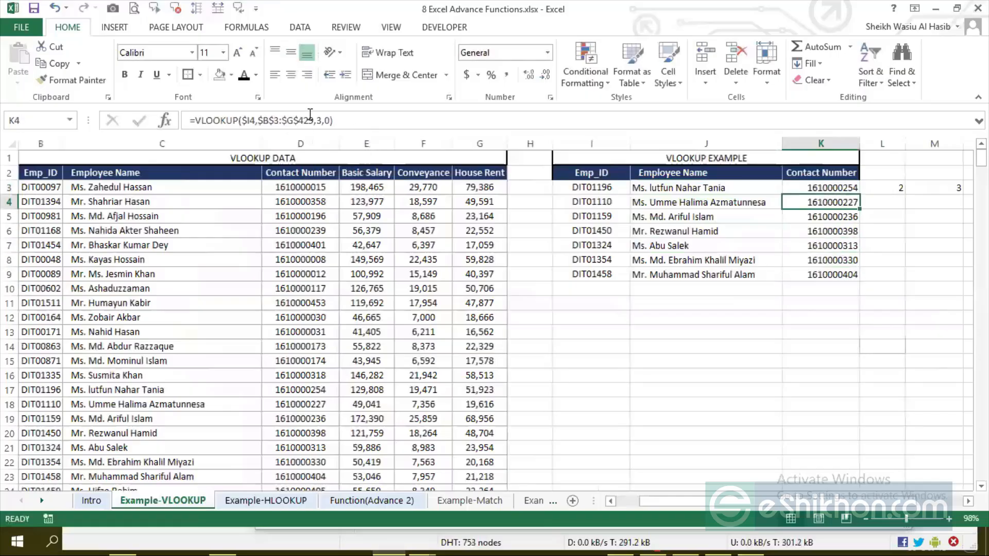
# Replace the column index number in the K3 VLOOKUP formula with a reference to M3
pyautogui.click(818, 189)
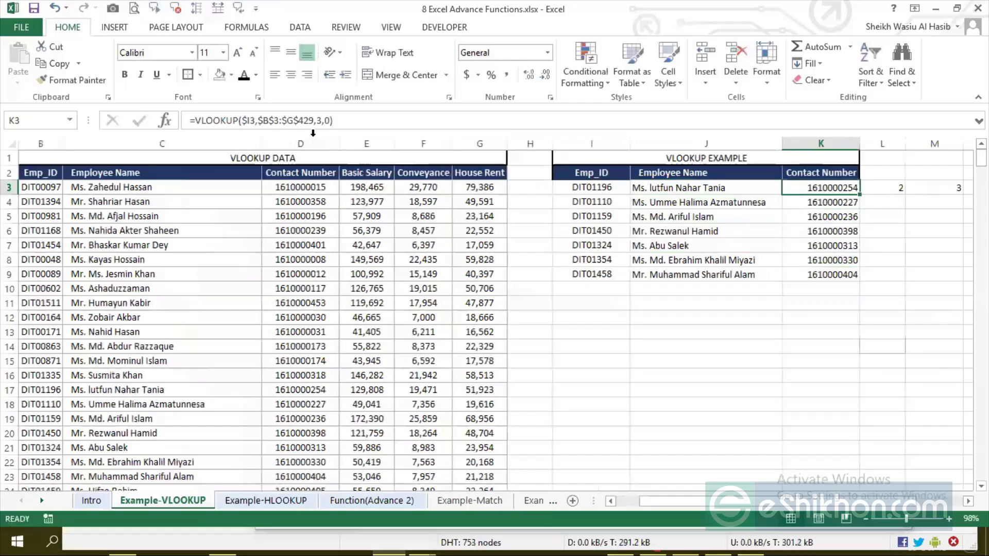
pyautogui.click(322, 121)
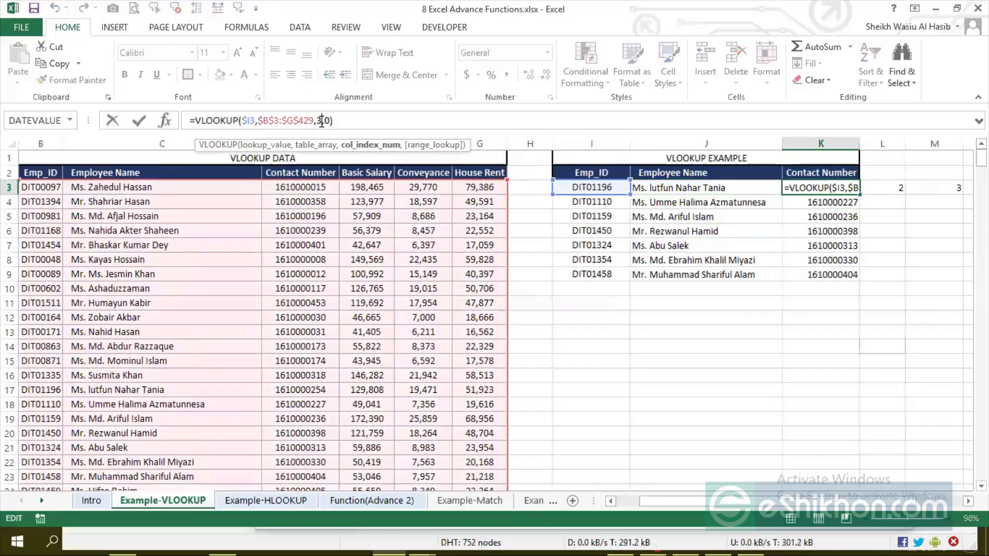
pyautogui.press('BackSpace')
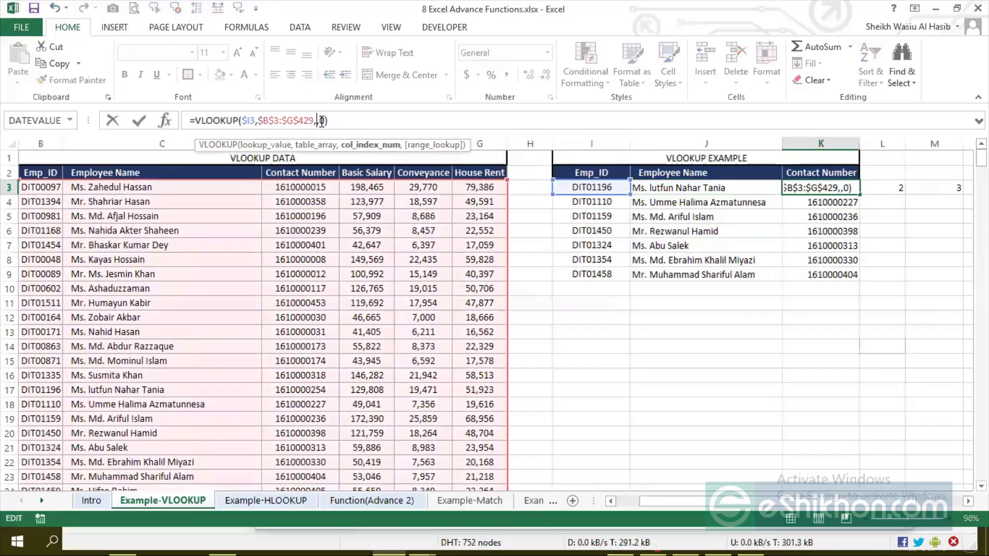
pyautogui.click(932, 193)
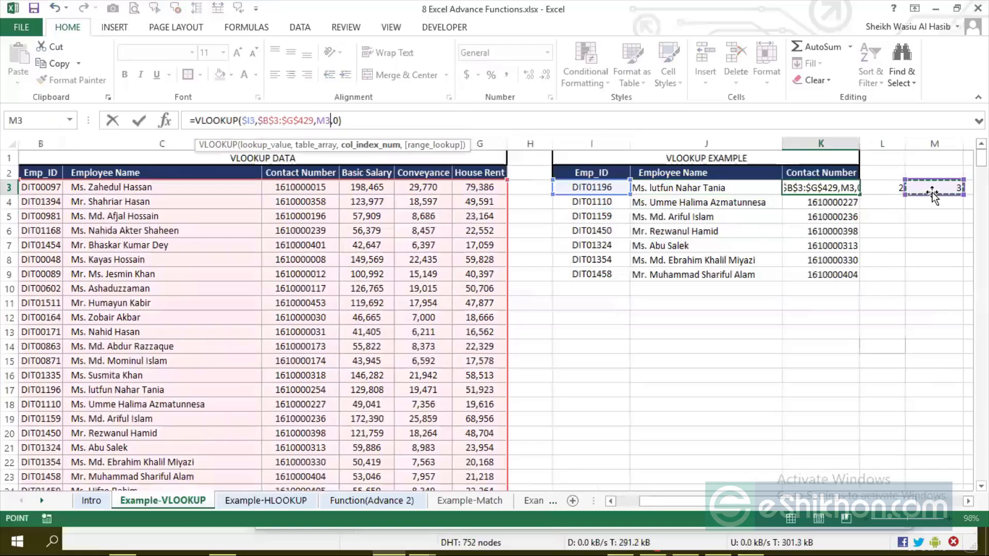
# Make the M3 column index absolute in K3's VLOOKUP and fill the formula down through K9
pyautogui.press('F4')
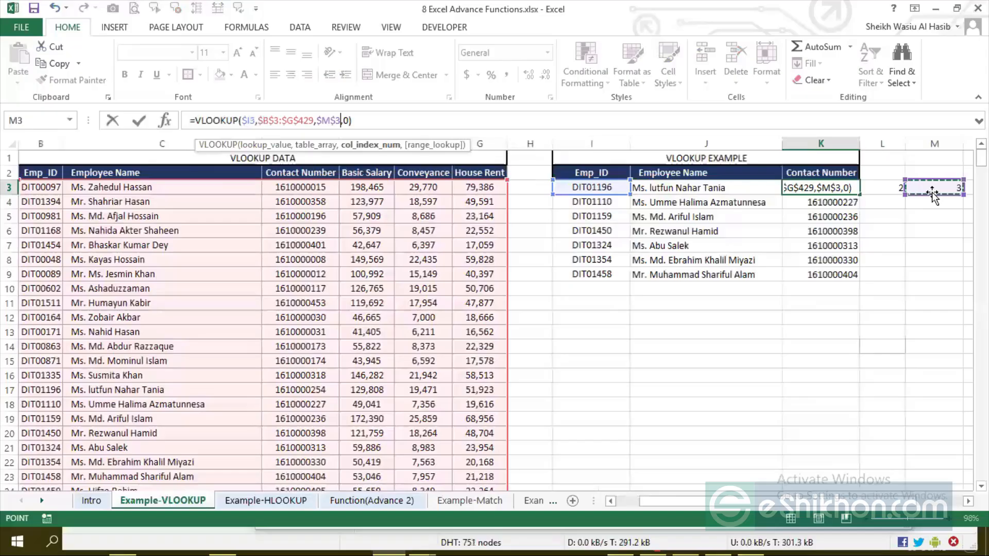
pyautogui.hotkey('ctrl', 'Return')
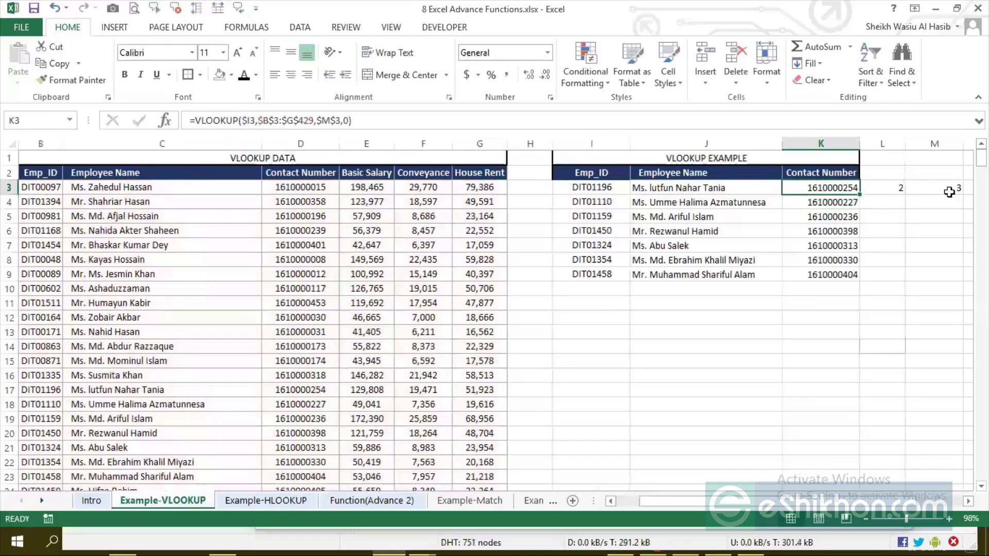
pyautogui.doubleClick(860, 196)
pyautogui.moveTo(847, 190); pyautogui.dragTo(843, 271)
# Examine the filled VLOOKUP formulas in the Contact Number column and the MATCH helper formulas in L3 and M3
pyautogui.click(850, 203)
pyautogui.click(842, 230)
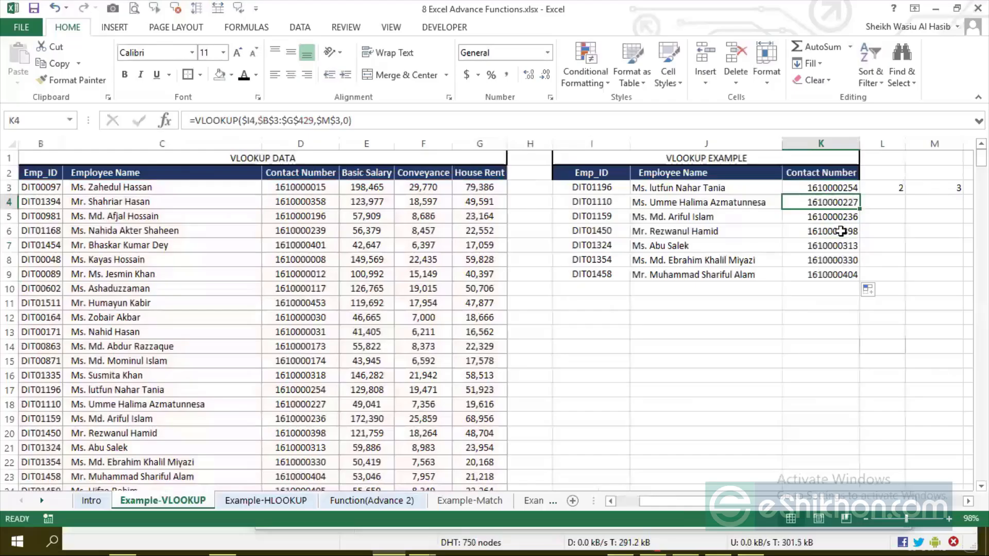
pyautogui.click(840, 244)
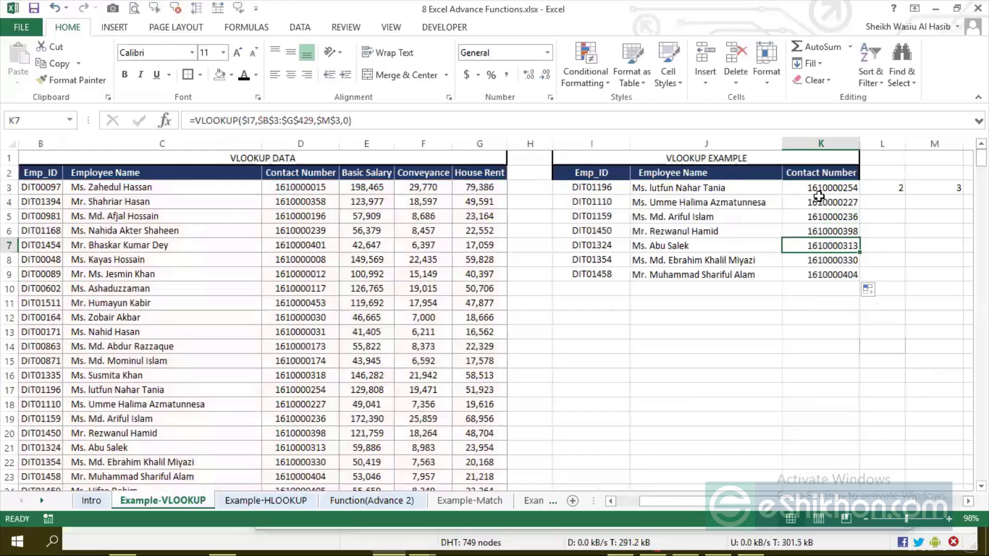
pyautogui.click(819, 188)
pyautogui.click(898, 188)
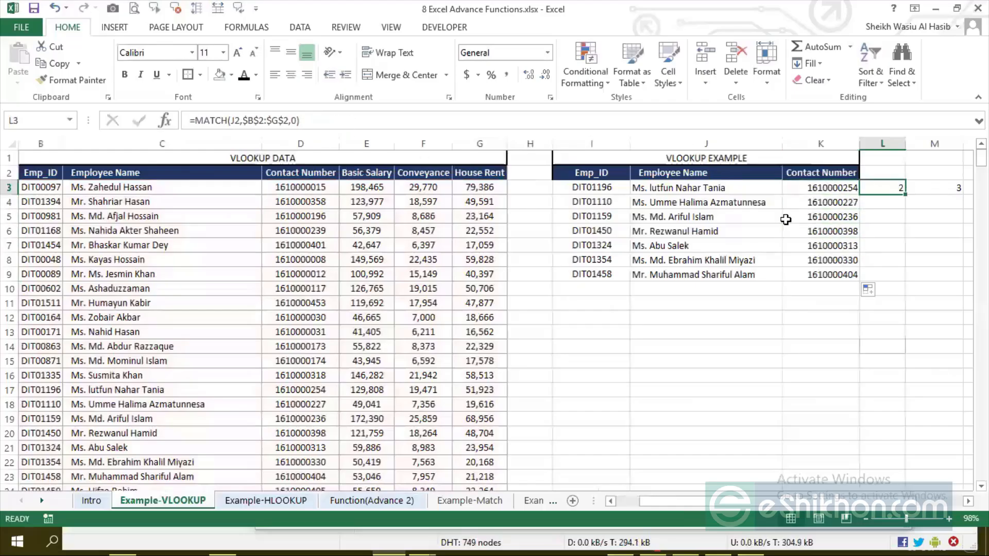
pyautogui.moveTo(888, 193); pyautogui.dragTo(957, 191)
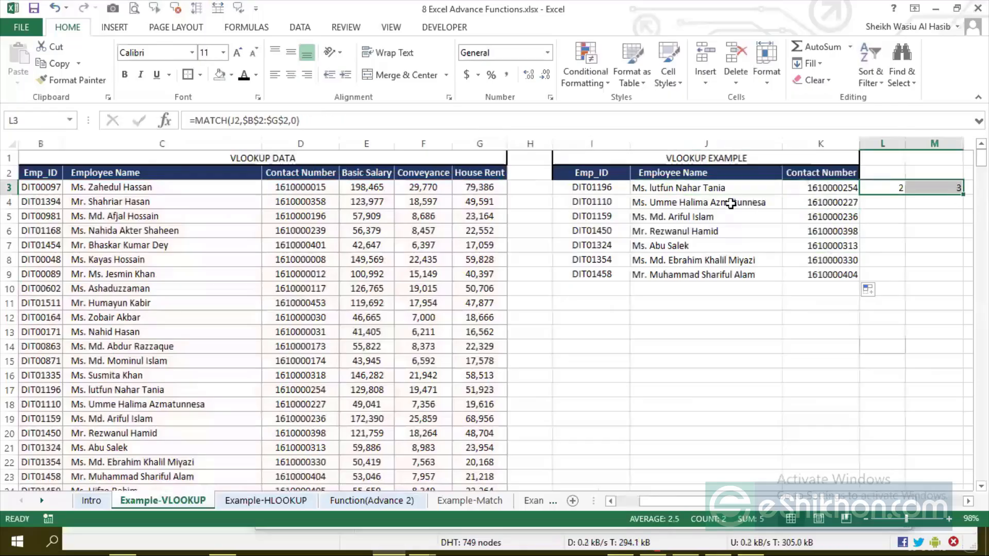
pyautogui.click(718, 189)
pyautogui.click(878, 188)
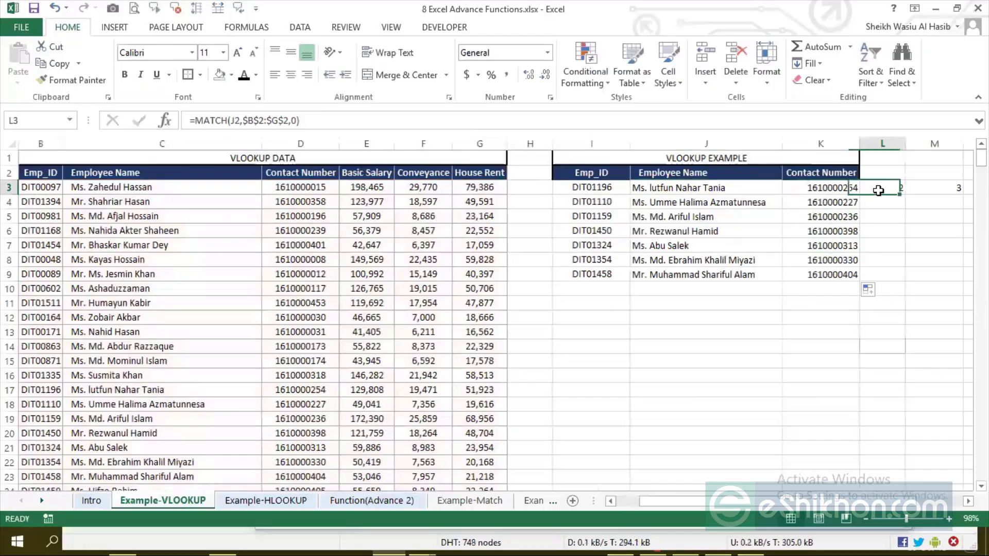
pyautogui.moveTo(886, 189); pyautogui.dragTo(947, 190)
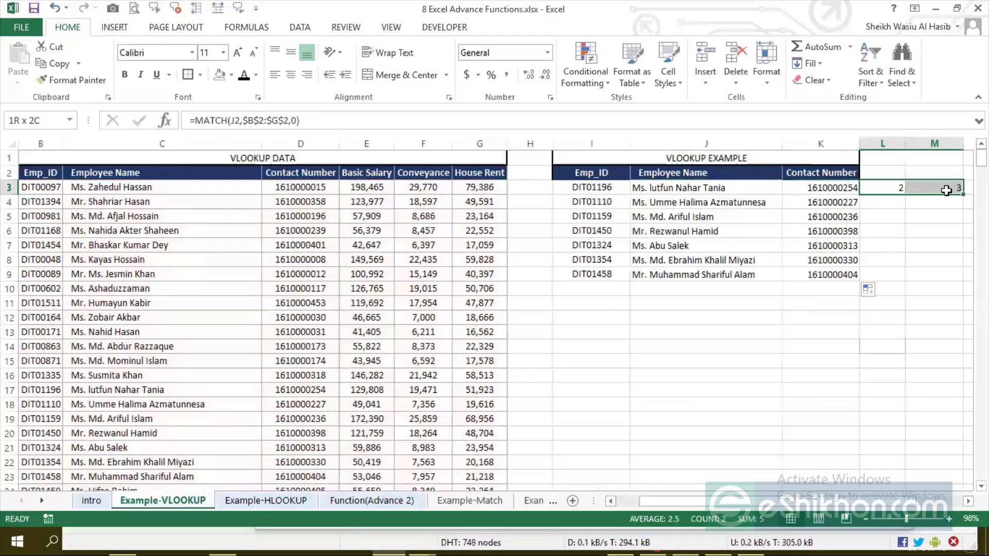
pyautogui.click(885, 190)
pyautogui.click(316, 121)
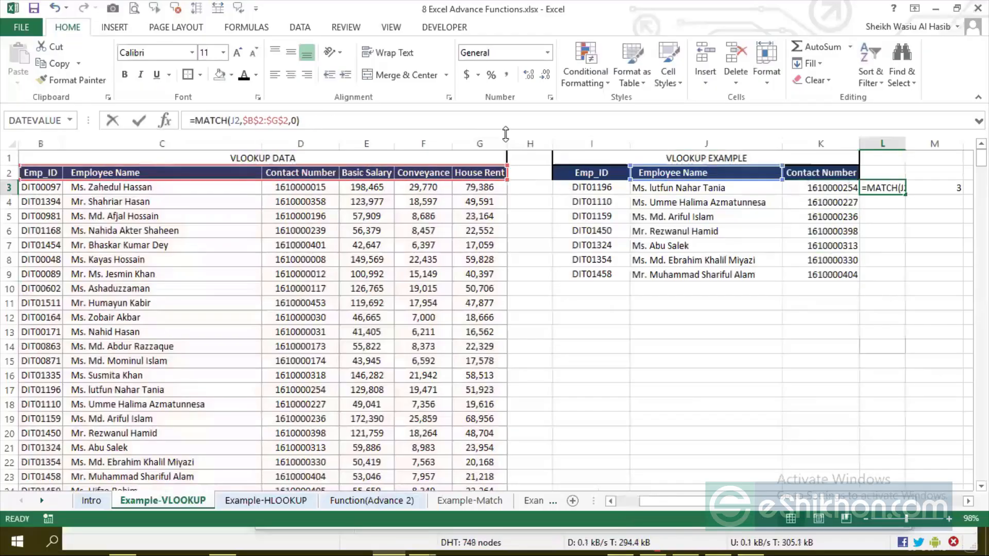
pyautogui.press('Return')
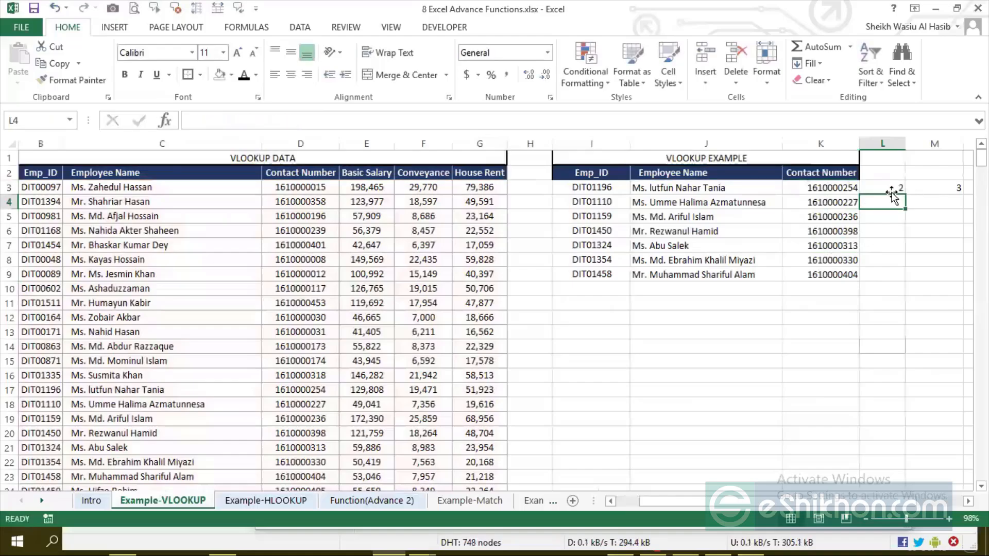
# Copy the MATCH(J2,$B$2:$G$2,0) expression from L3's formula without its equals sign
pyautogui.click(892, 187)
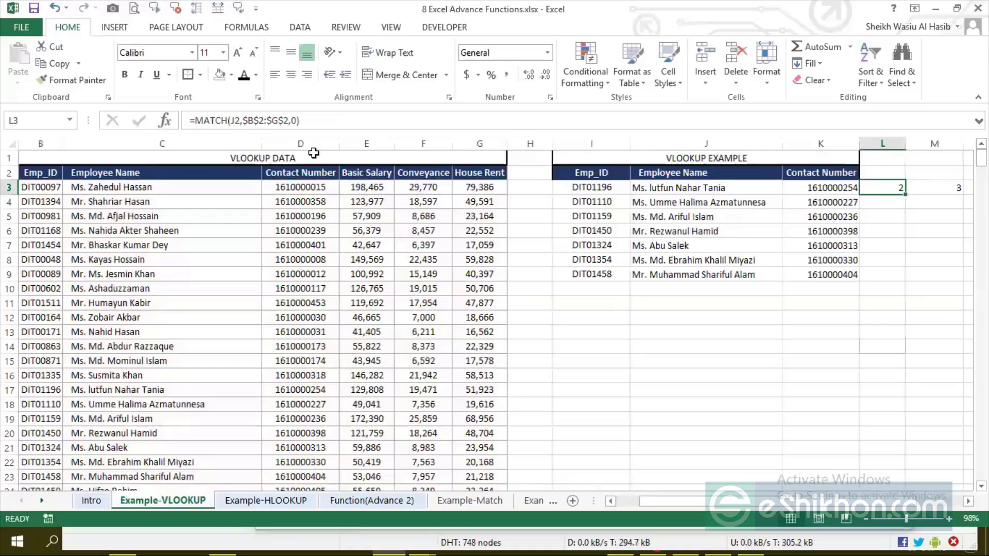
pyautogui.click(339, 126)
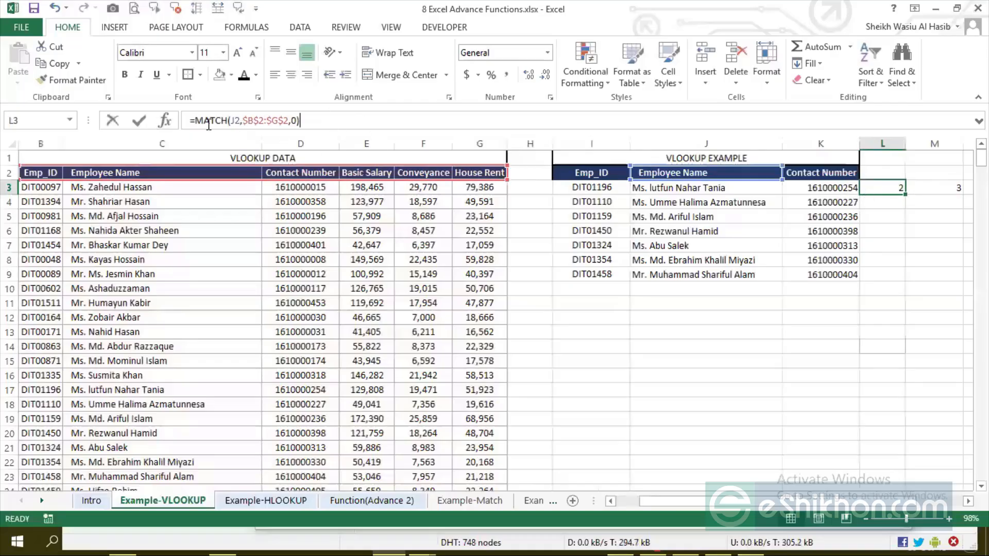
pyautogui.moveTo(300, 122); pyautogui.dragTo(228, 133)
pyautogui.hotkey('ctrl', 'c')
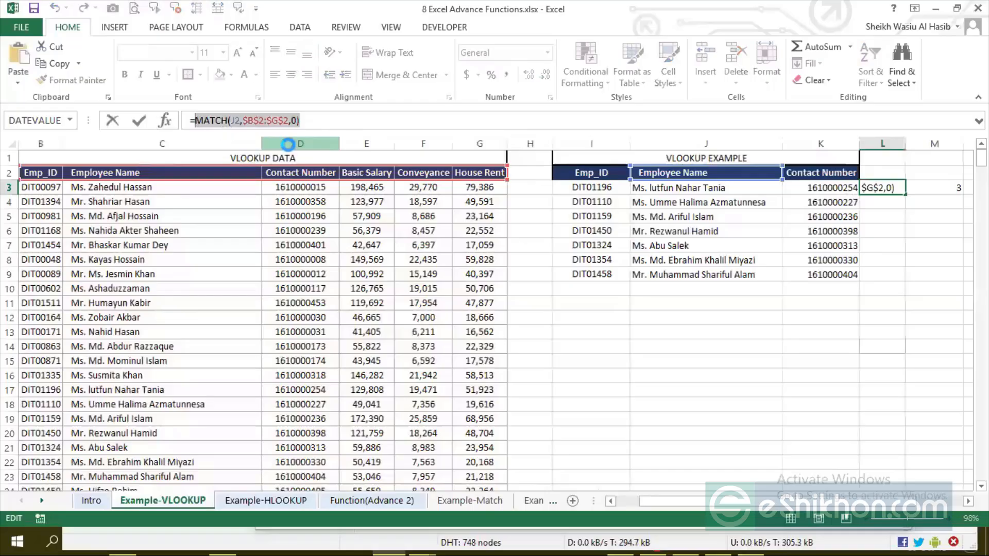
pyautogui.hotkey('ctrl', 'c')
pyautogui.press('Return')
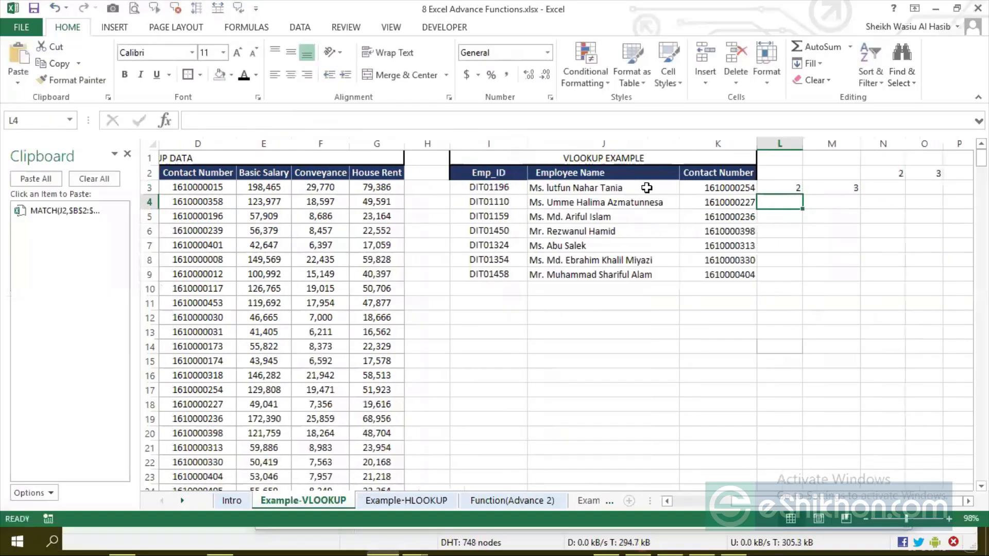
# Replace the $L$3 column index in J3's VLOOKUP with the copied MATCH(J2,$B$2:$G$2,0) expression
pyautogui.click(646, 187)
pyautogui.click(336, 120)
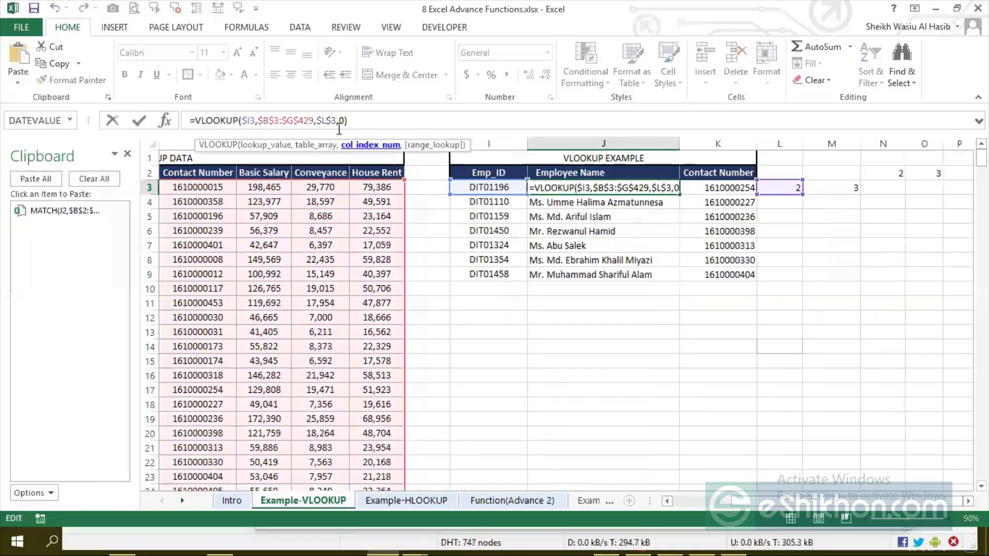
pyautogui.moveTo(336, 120); pyautogui.dragTo(316, 120)
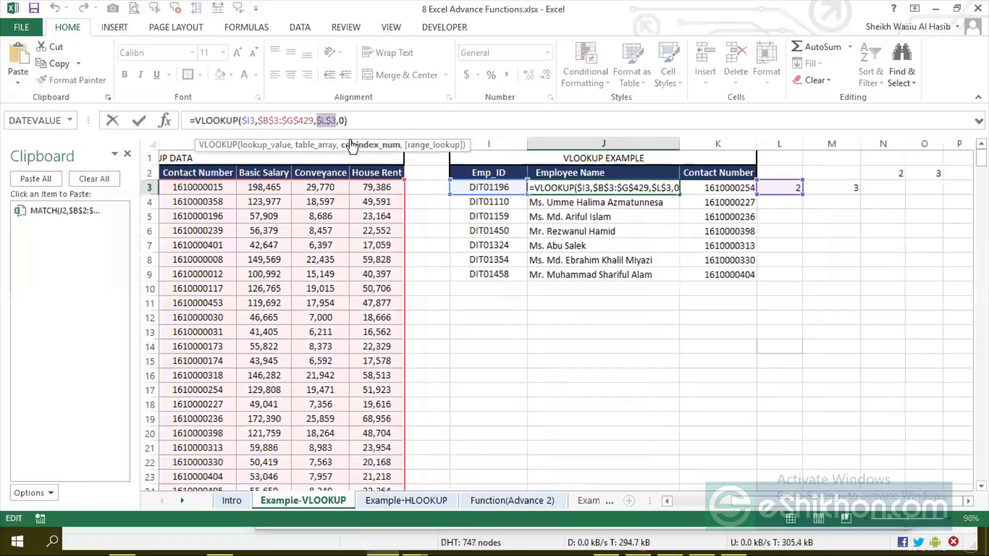
pyautogui.hotkey('ctrl', 'v')
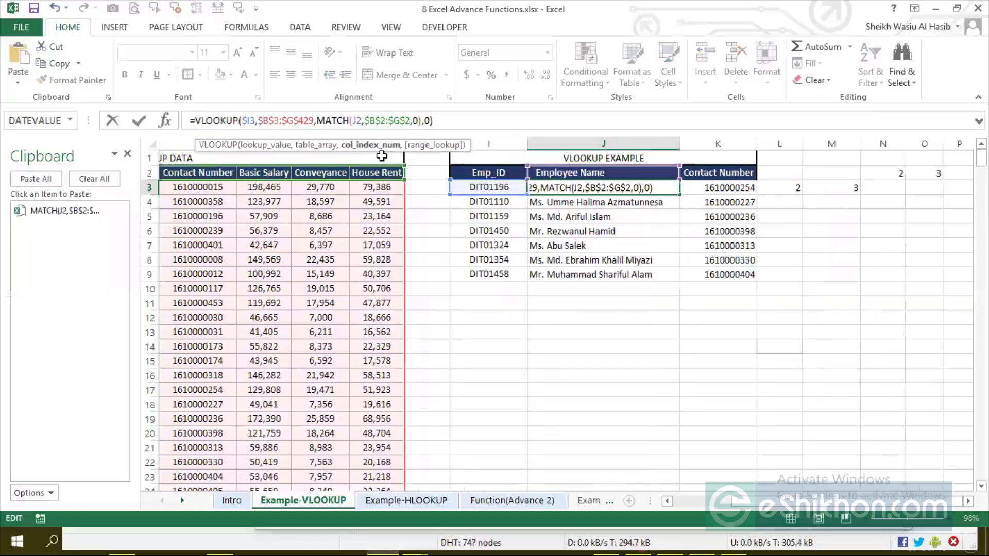
pyautogui.click(359, 117)
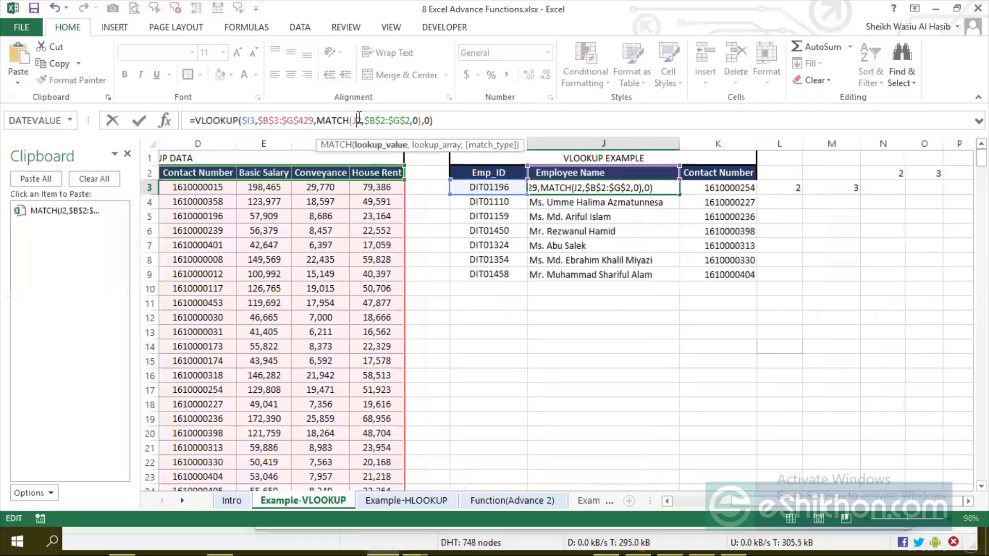
pyautogui.press('Return')
pyautogui.press('Up')
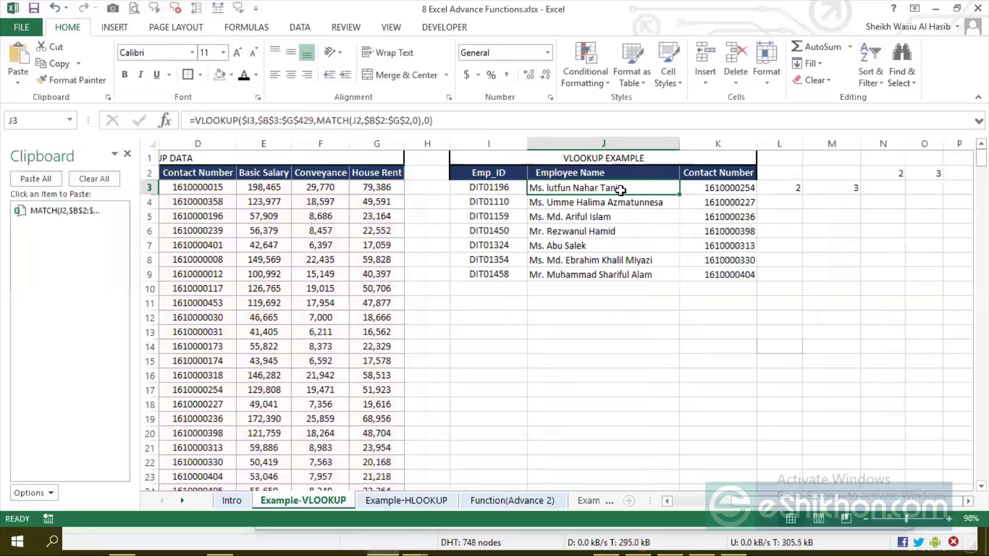
# Review the nested MATCH arguments in J3's formula and fill it down through J9
pyautogui.moveTo(423, 121); pyautogui.dragTo(315, 125)
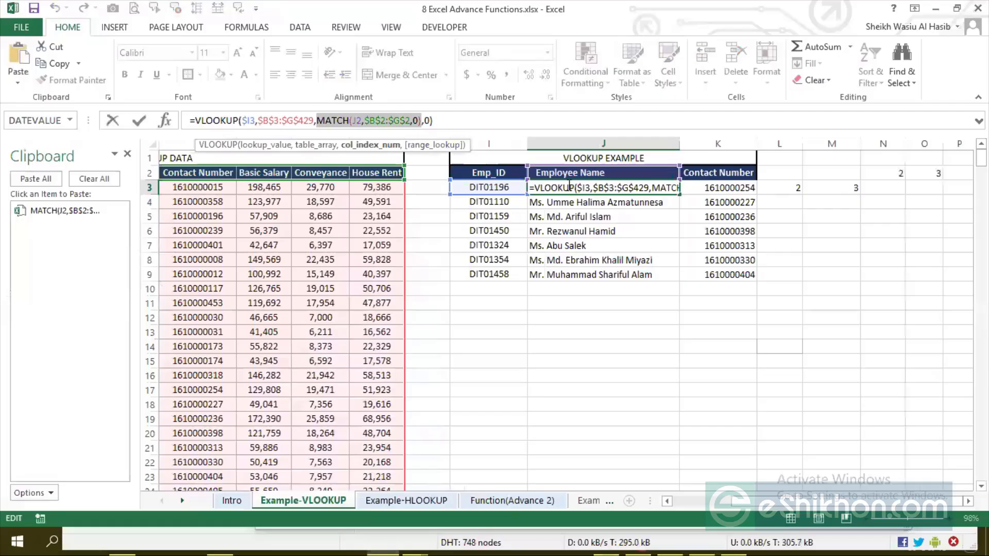
pyautogui.click(357, 120)
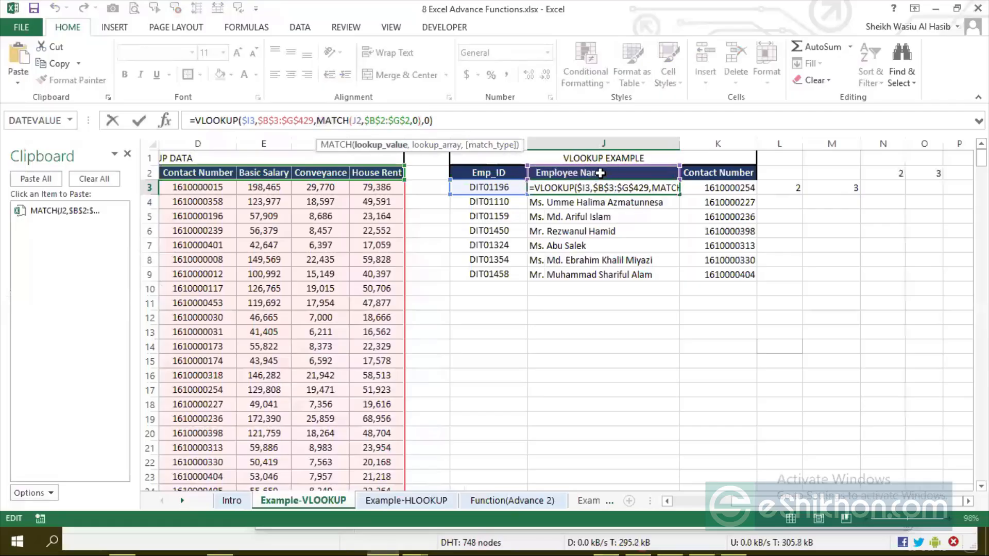
pyautogui.moveTo(366, 121); pyautogui.dragTo(412, 120)
pyautogui.click(738, 503)
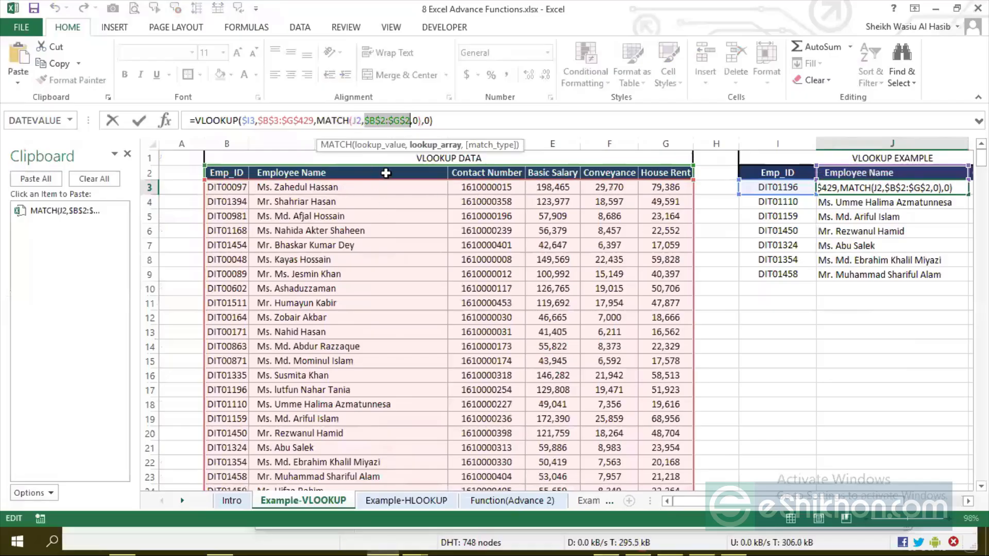
pyautogui.hotkey('ctrl', 'Return')
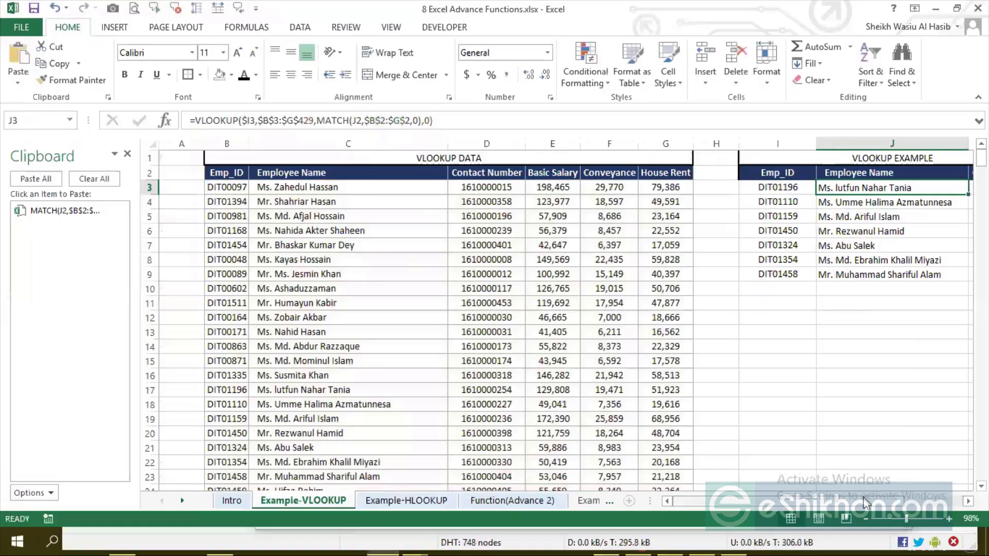
pyautogui.hscroll(3, 866, 503)
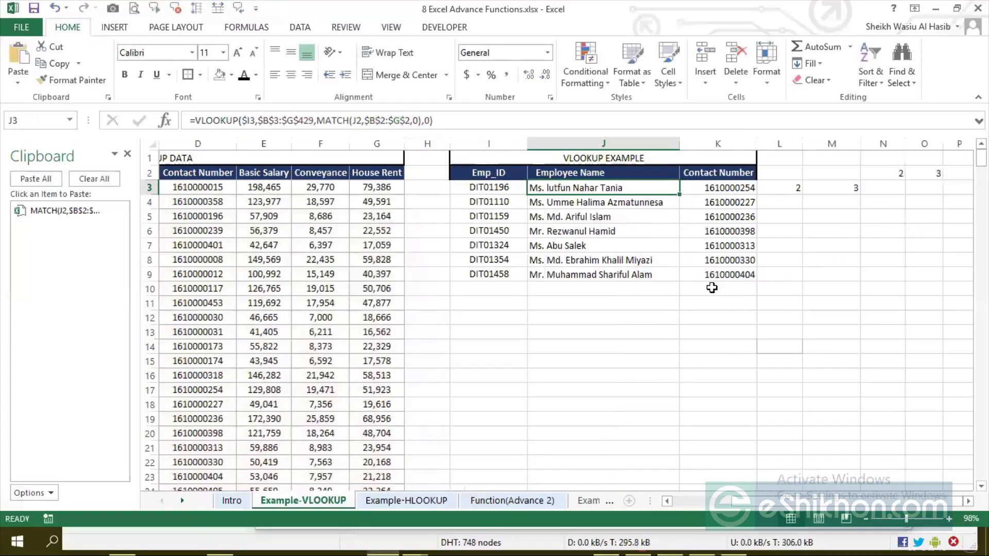
pyautogui.doubleClick(678, 195)
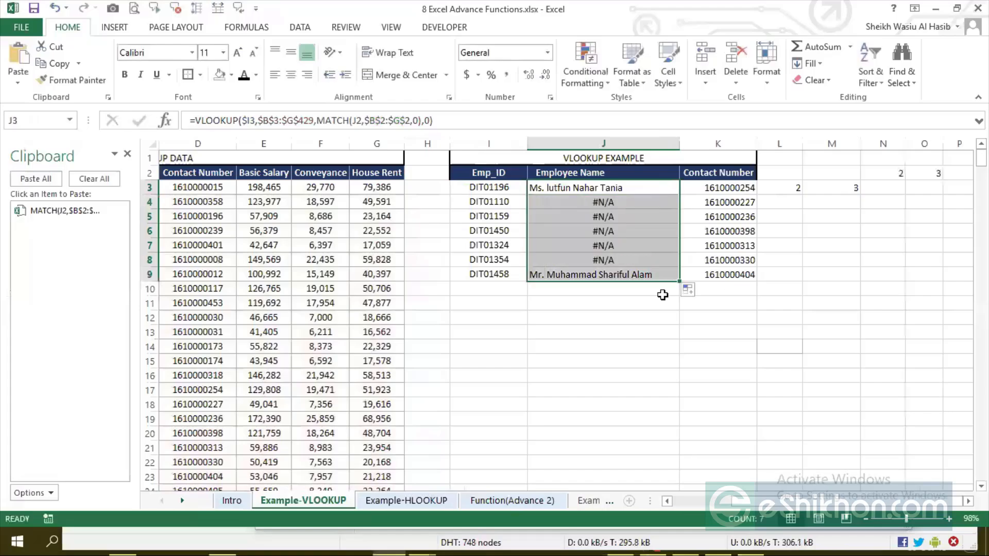
# Compare the formulas in J3 and J4, checking the nested MATCH's lookup value, lookup array and match type
pyautogui.click(612, 205)
pyautogui.moveTo(608, 259); pyautogui.dragTo(606, 270)
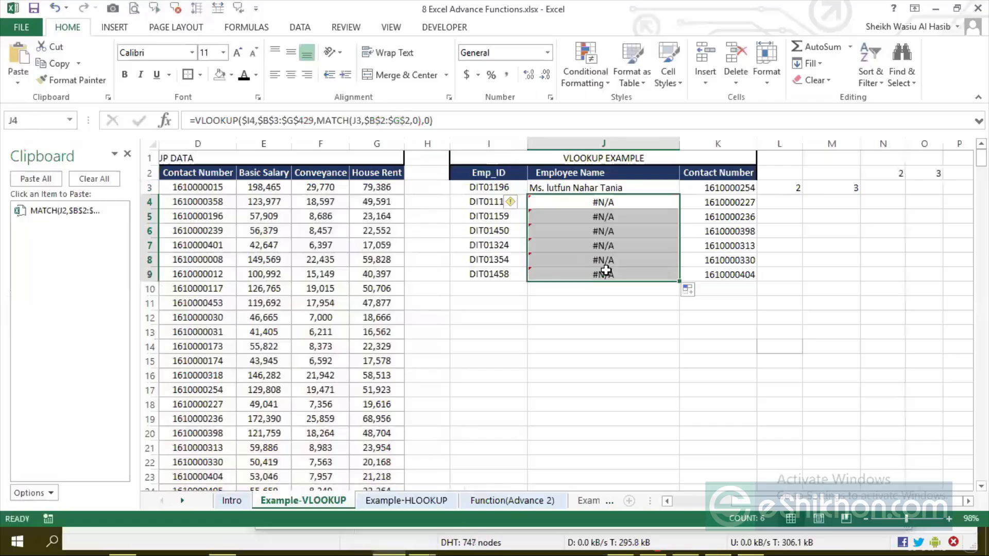
pyautogui.click(616, 190)
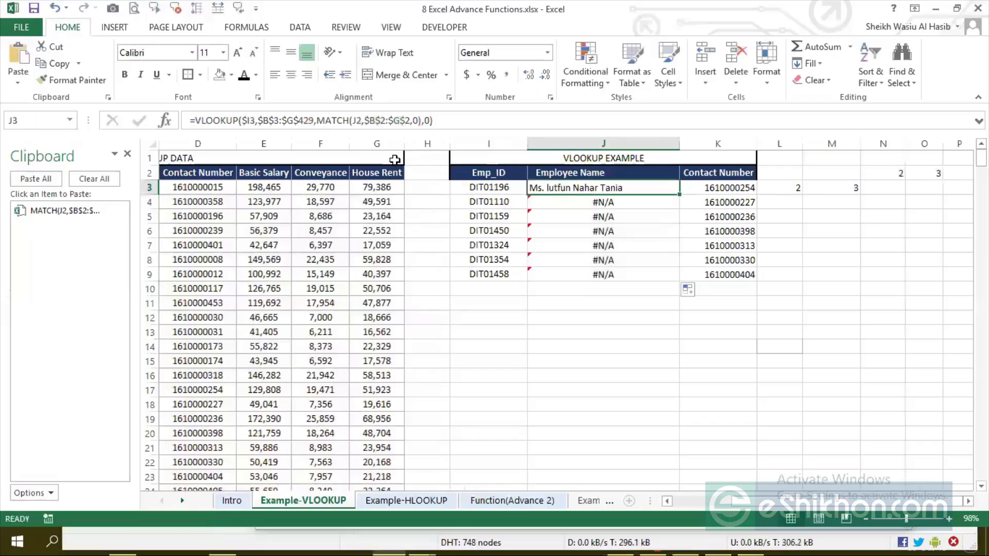
pyautogui.click(358, 120)
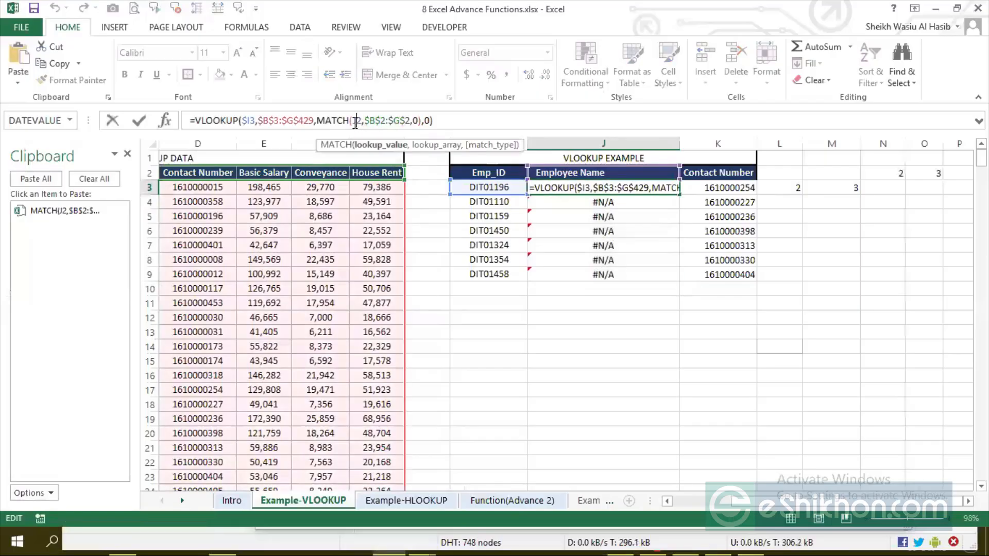
pyautogui.click(354, 122)
pyautogui.press('Return')
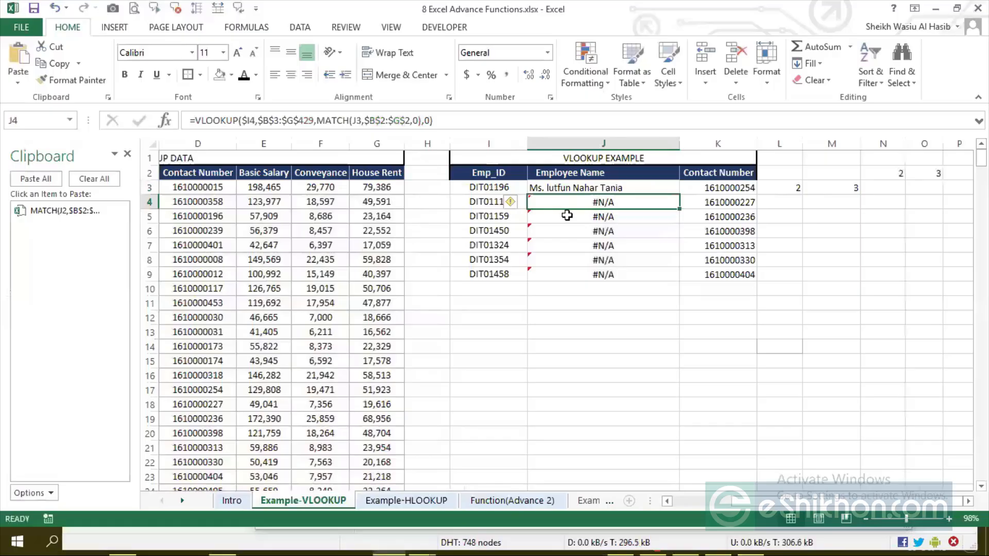
pyautogui.click(364, 121)
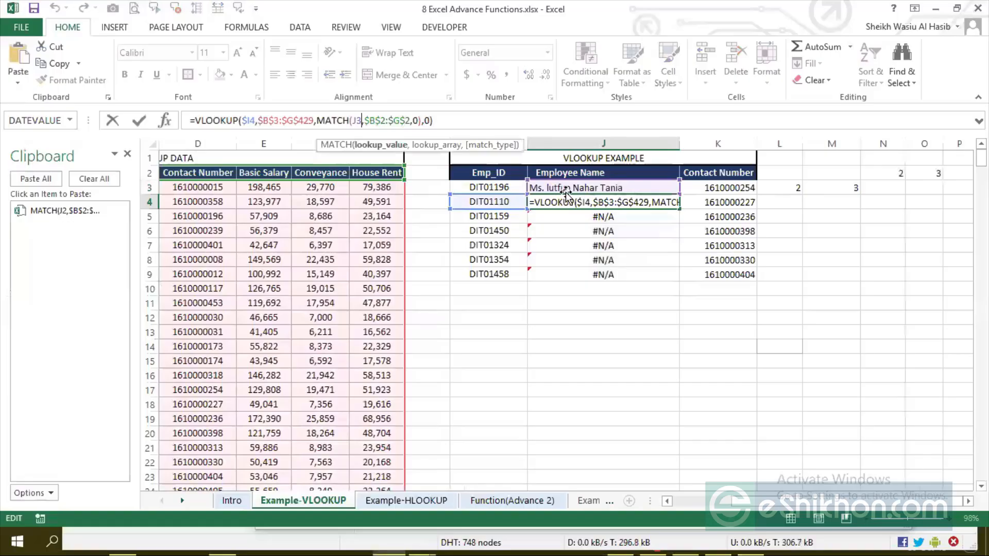
pyautogui.moveTo(744, 502); pyautogui.dragTo(716, 507)
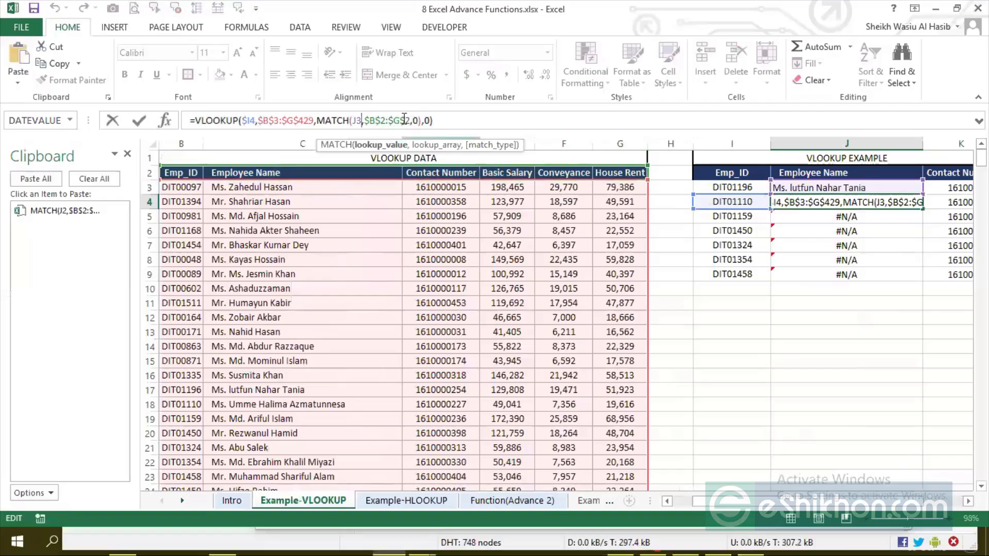
pyautogui.click(421, 119)
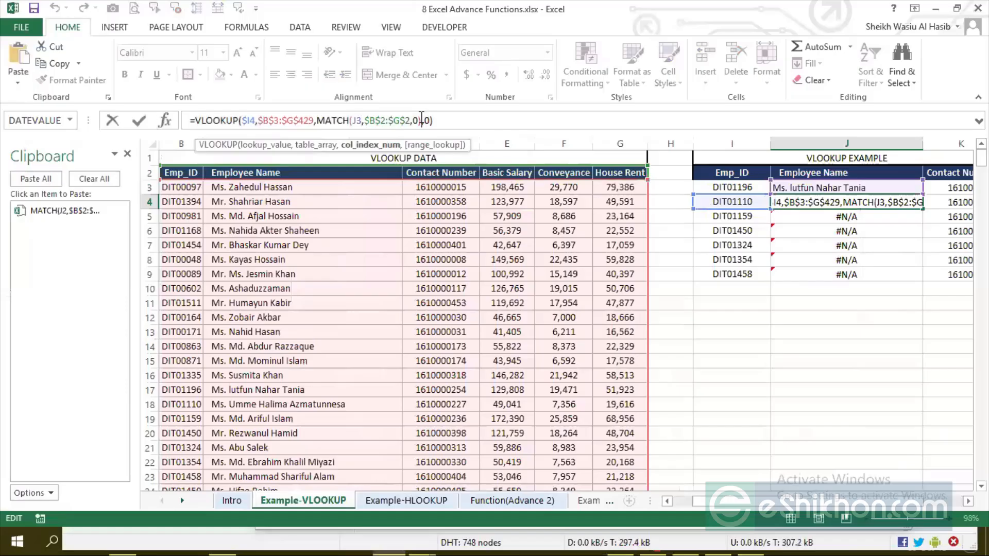
pyautogui.click(420, 121)
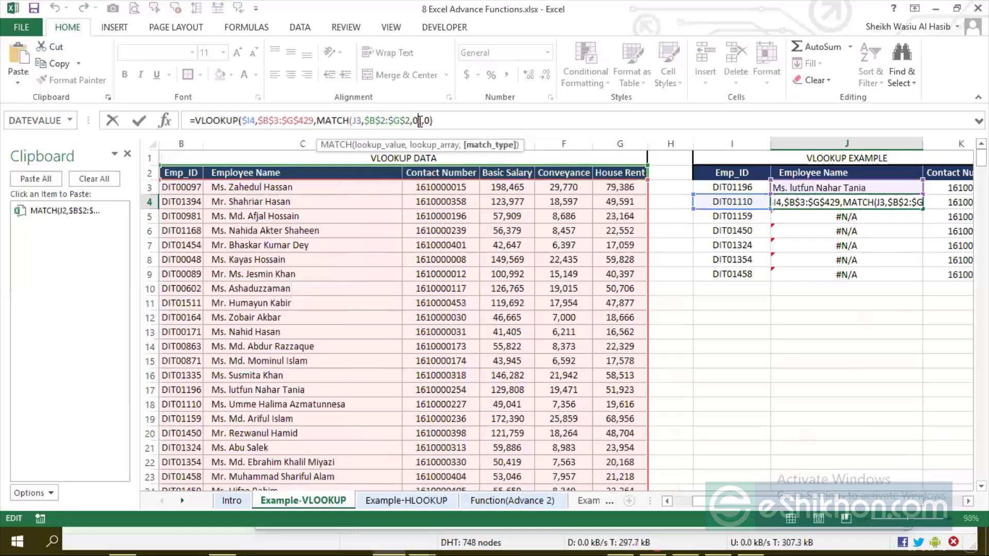
pyautogui.press('Escape')
# Lock the row of the nested MATCH lookup value in J3 as J$2 and fill the formula down through J9
pyautogui.press('Up')
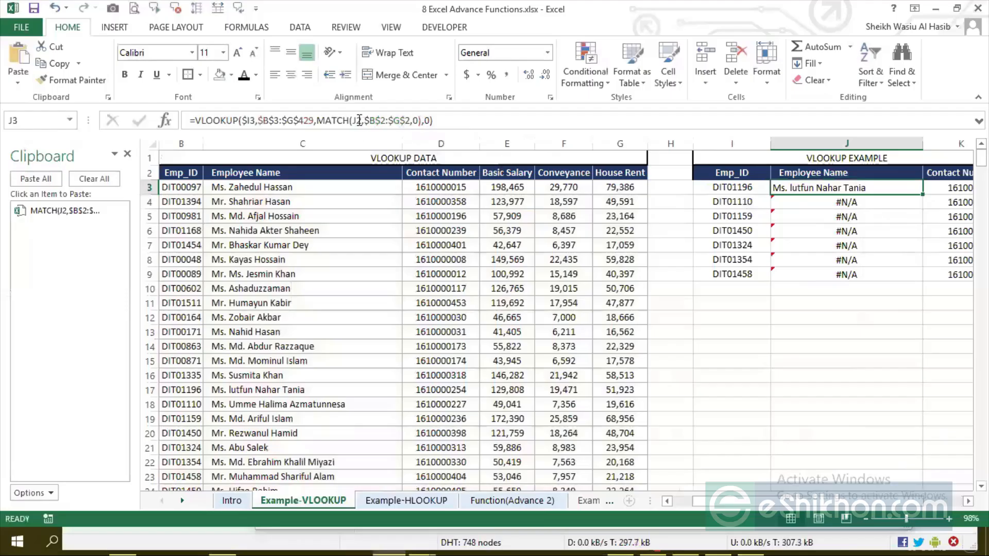
pyautogui.click(359, 120)
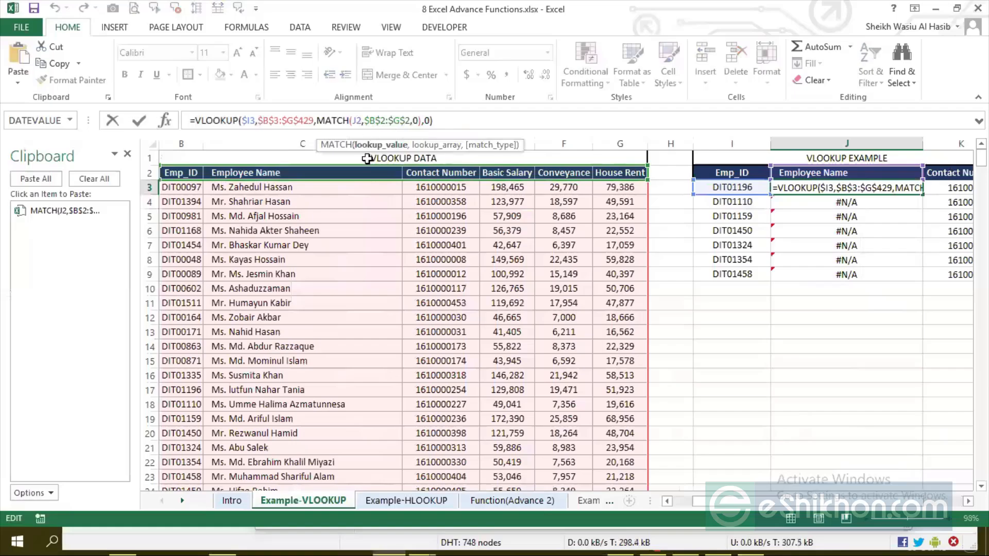
pyautogui.write('$')
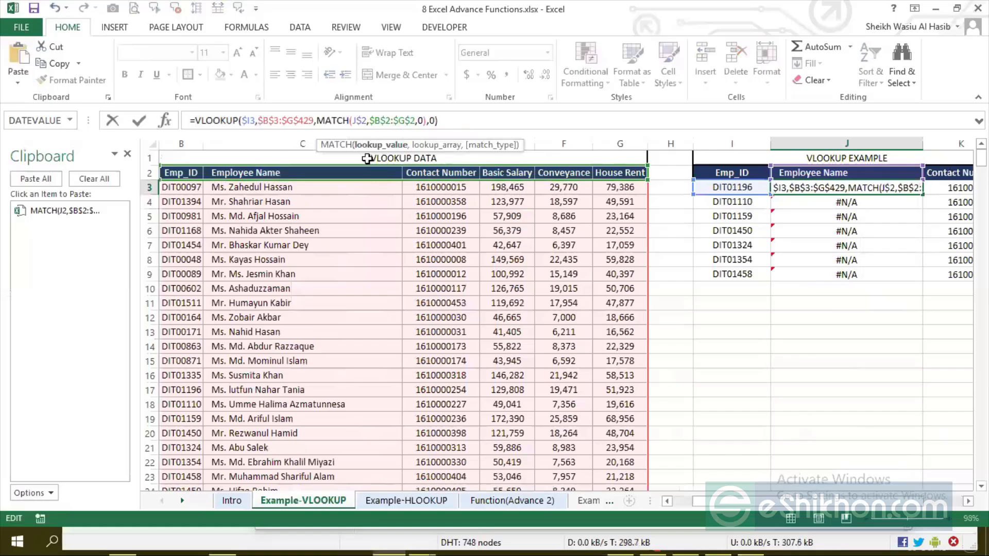
pyautogui.hotkey('ctrl', 'Return')
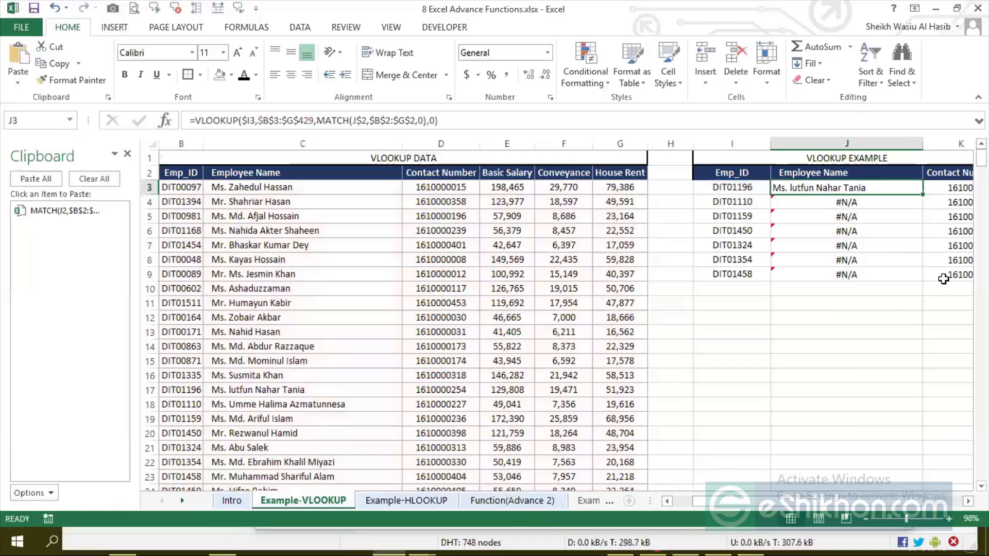
pyautogui.doubleClick(922, 194)
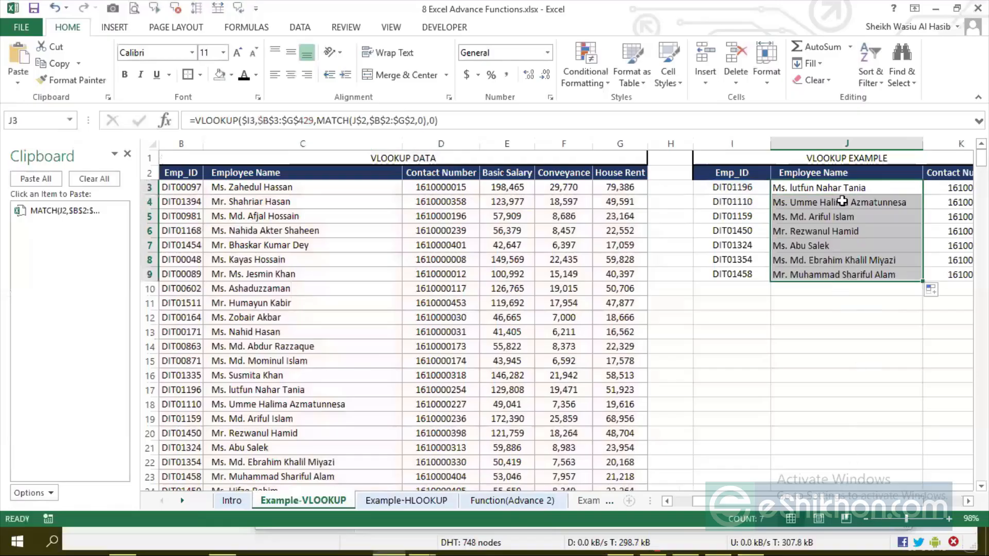
# Clear the existing Contact Number lookup formulas from K3:K9 in the example table
pyautogui.click(853, 190)
pyautogui.hotkey('ctrl', 'c')
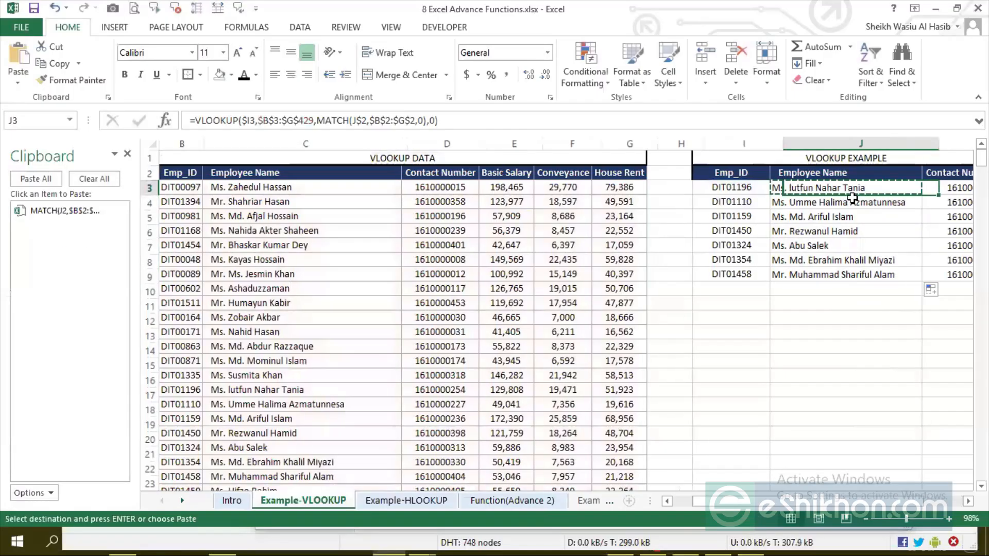
pyautogui.click(947, 189)
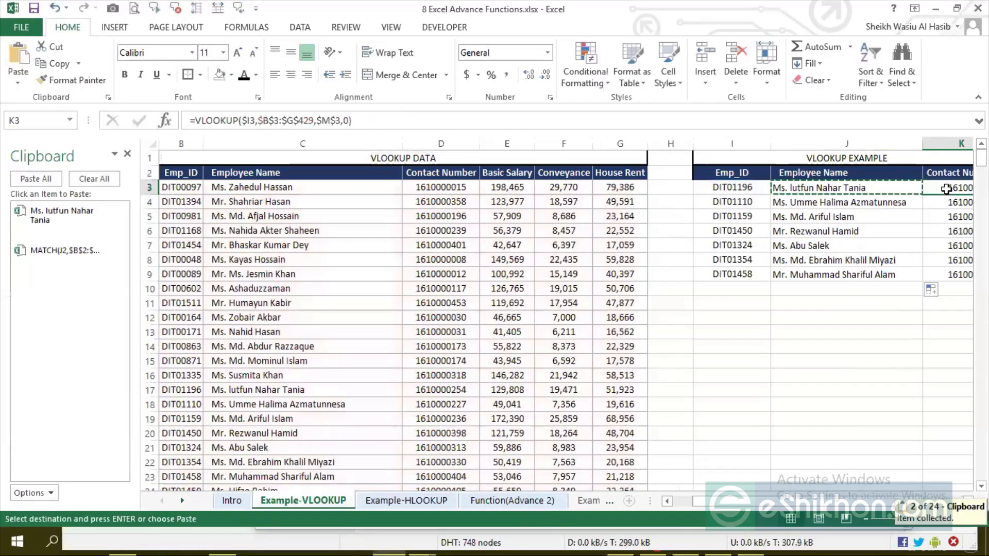
pyautogui.hotkey('ctrl', 'shift', 'Down')
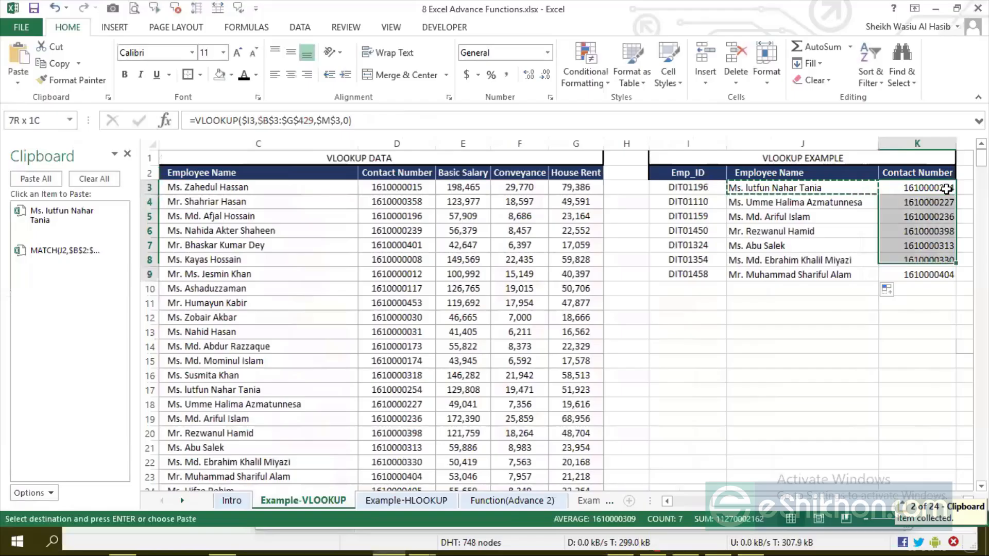
pyautogui.press('Delete')
# Copy J3's dynamic VLOOKUP formula into K3 and fill it down through K9
pyautogui.click(860, 189)
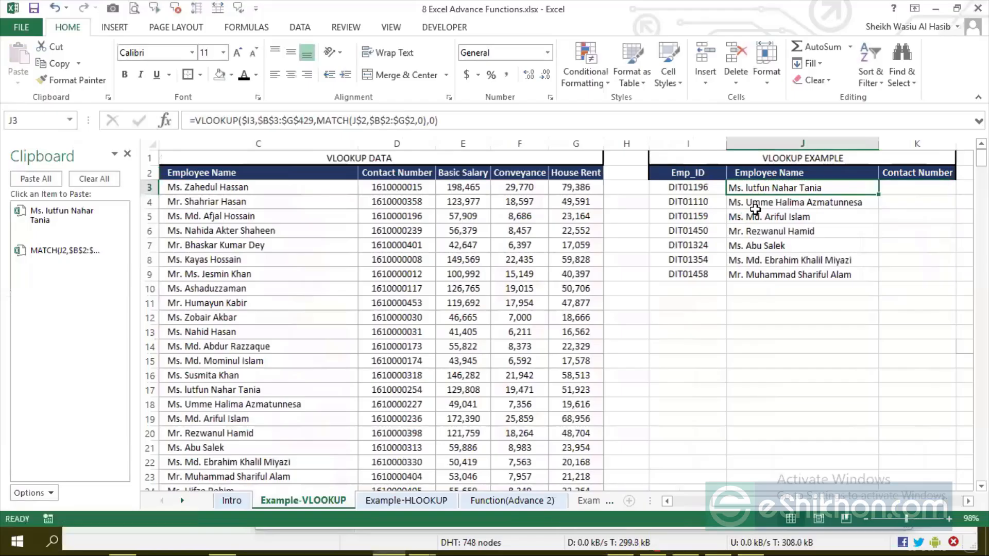
pyautogui.hotkey('ctrl', 'c')
pyautogui.click(886, 190)
pyautogui.hotkey('ctrl', 'v')
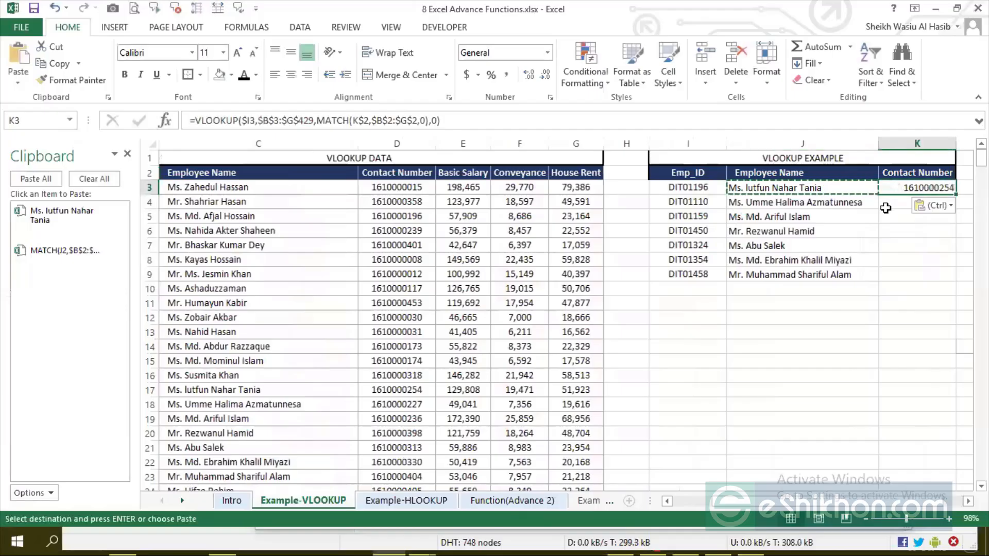
pyautogui.press('Escape')
pyautogui.doubleClick(956, 194)
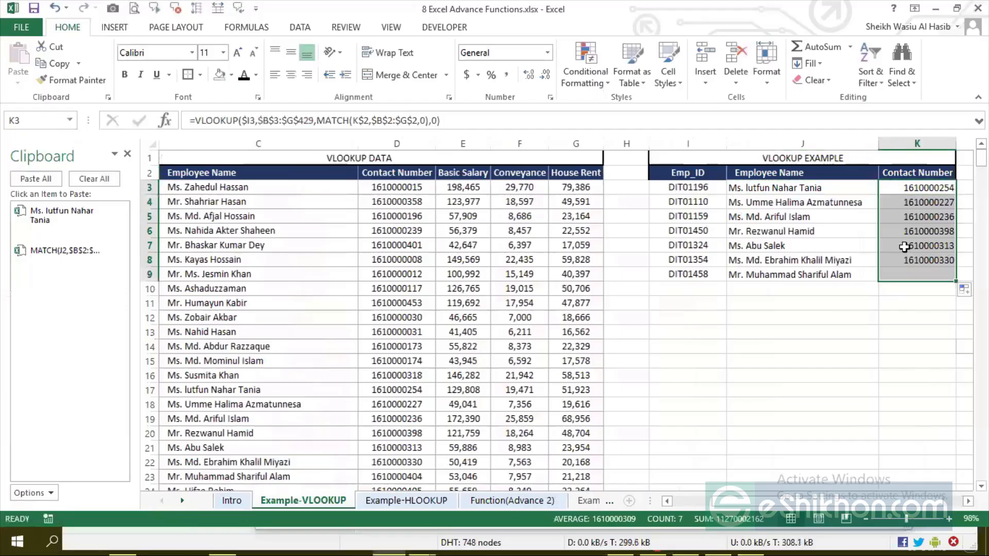
# Compare the formulas in J3 and K3, checking the header cell used as MATCH lookup value and the $B$2:$G$2 lookup array
pyautogui.click(907, 189)
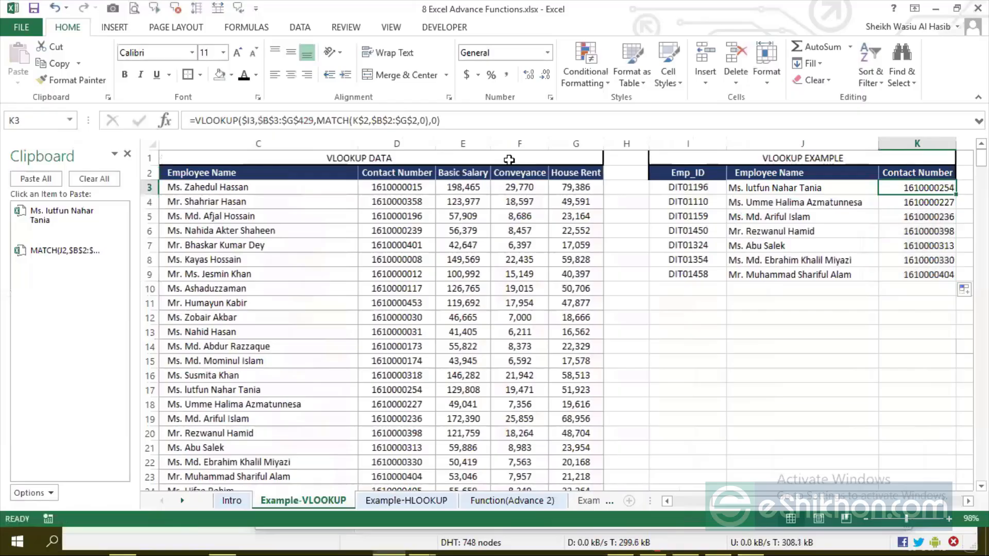
pyautogui.click(797, 190)
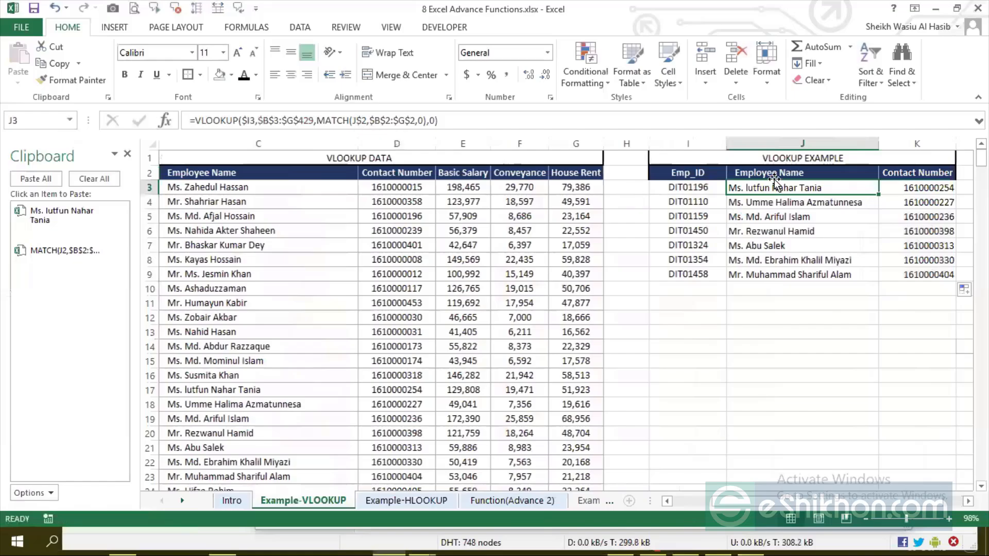
pyautogui.click(798, 173)
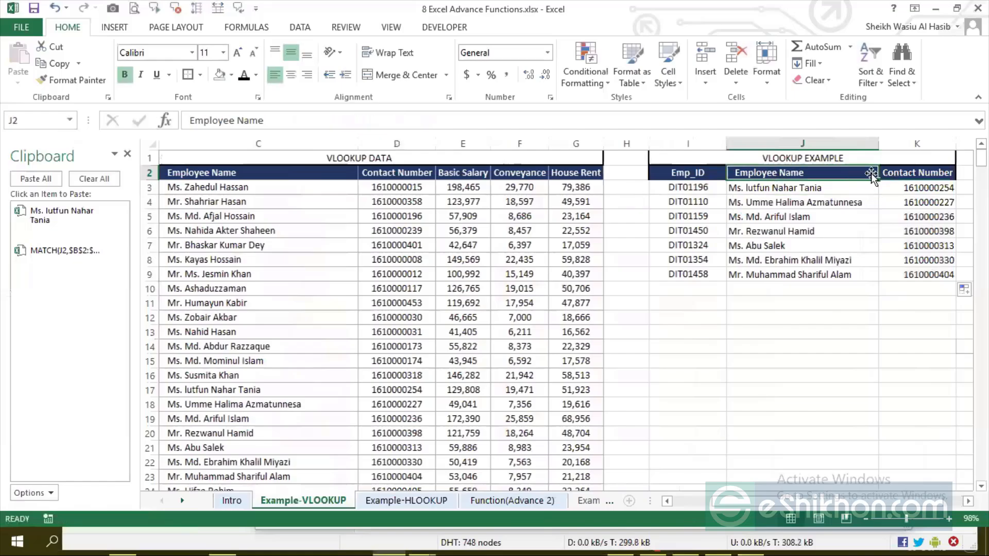
pyautogui.click(897, 189)
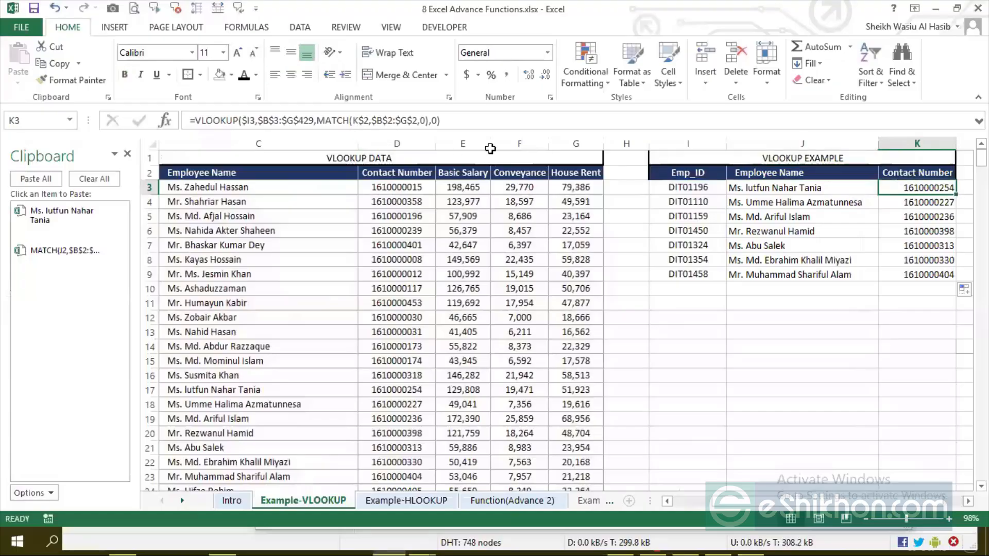
pyautogui.click(362, 121)
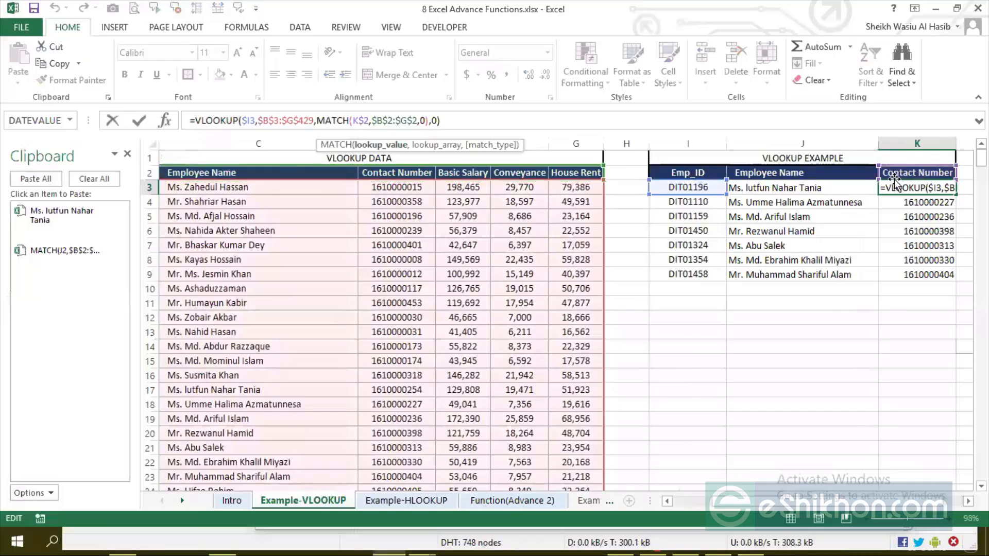
pyautogui.moveTo(750, 500); pyautogui.dragTo(641, 494)
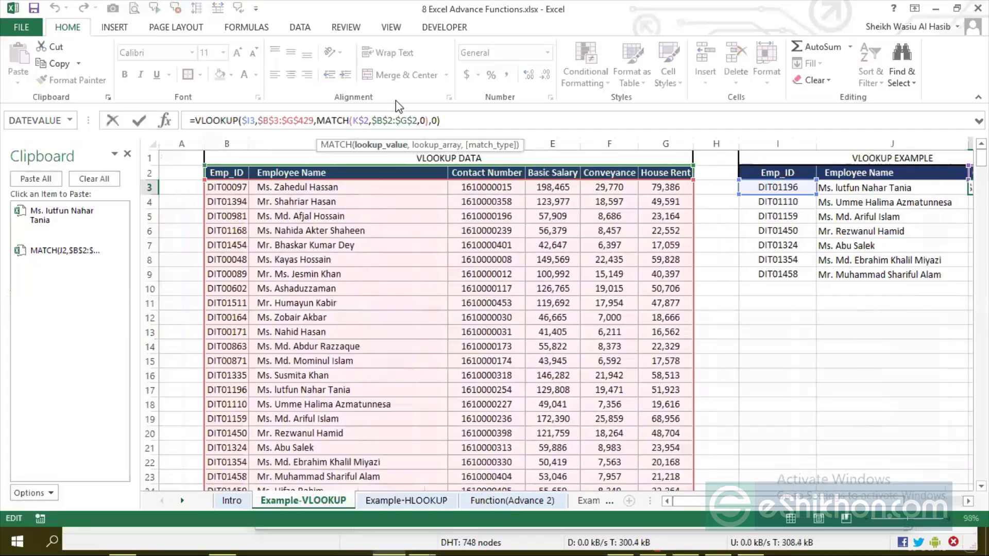
pyautogui.moveTo(375, 120); pyautogui.dragTo(418, 120)
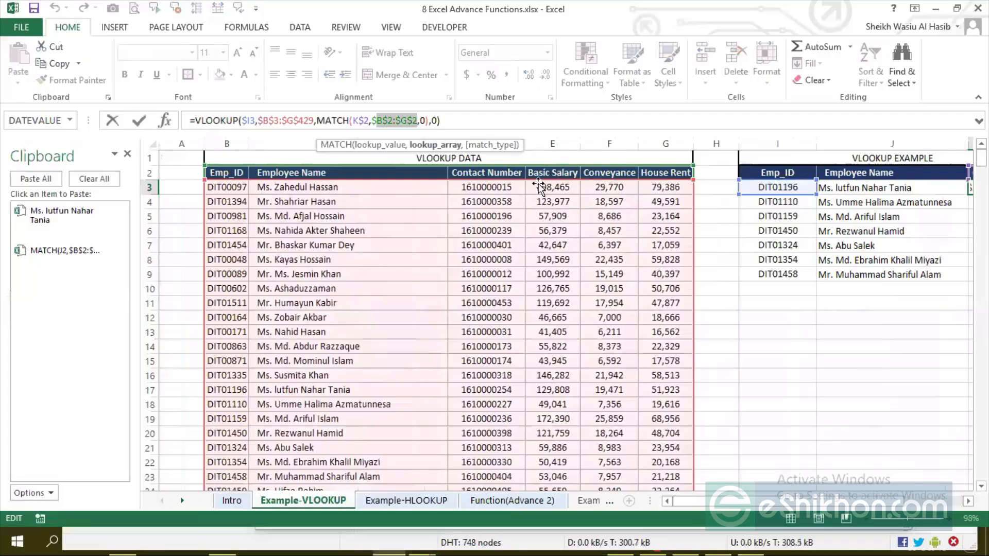
pyautogui.click(375, 121)
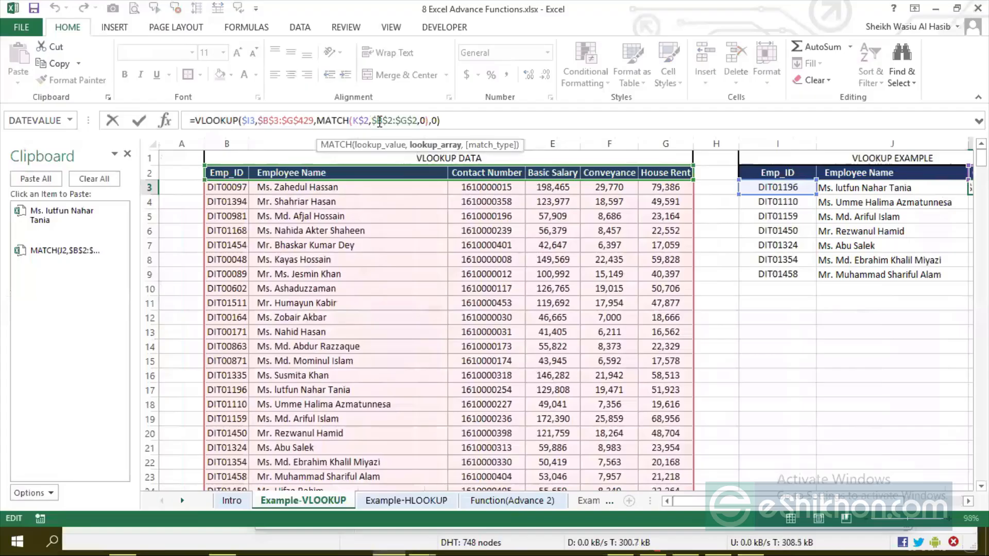
pyautogui.moveTo(379, 122); pyautogui.dragTo(418, 120)
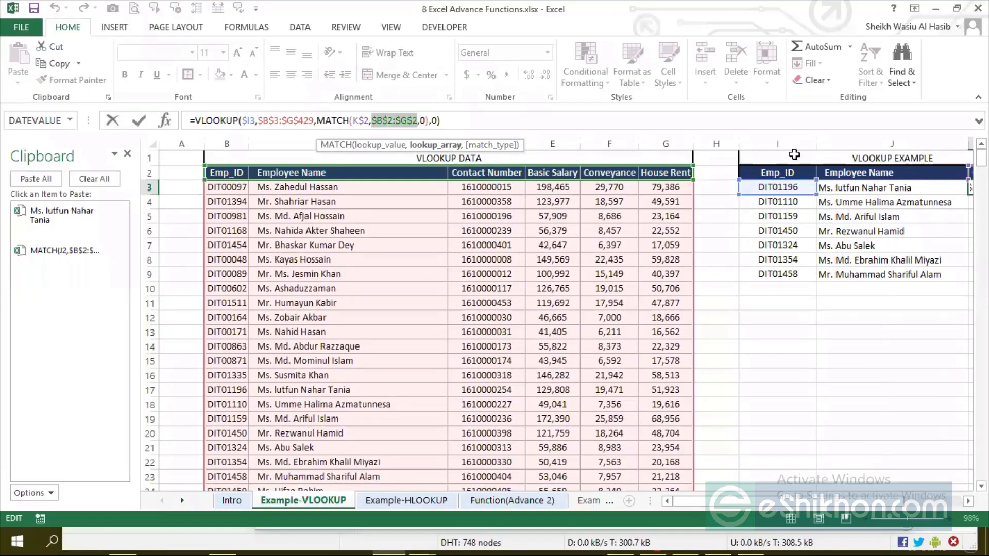
pyautogui.hotkey('ctrl', 'Return')
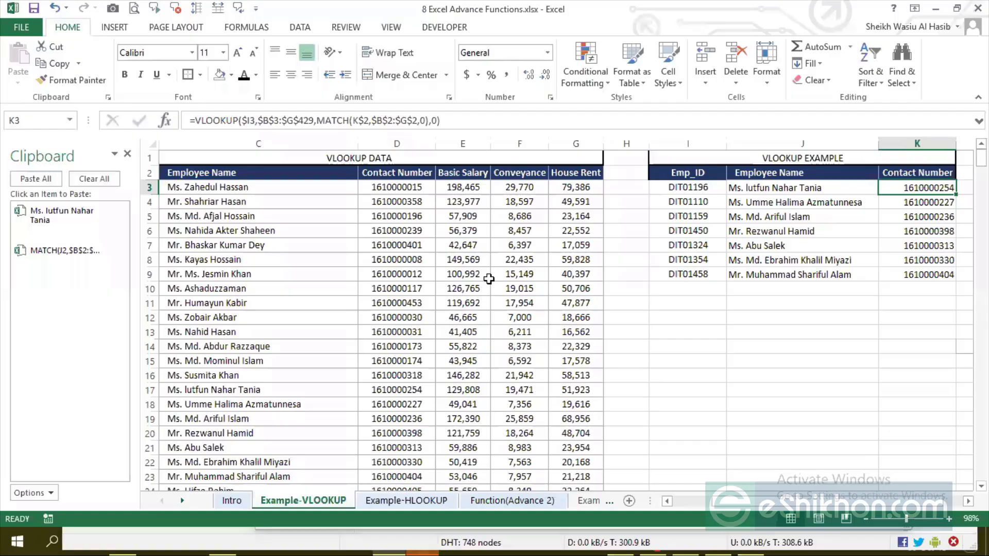
# Look through the Match, Offset and Index function notes on the Function(Advance 2) sheet
pyautogui.scroll(-2, 489, 279)
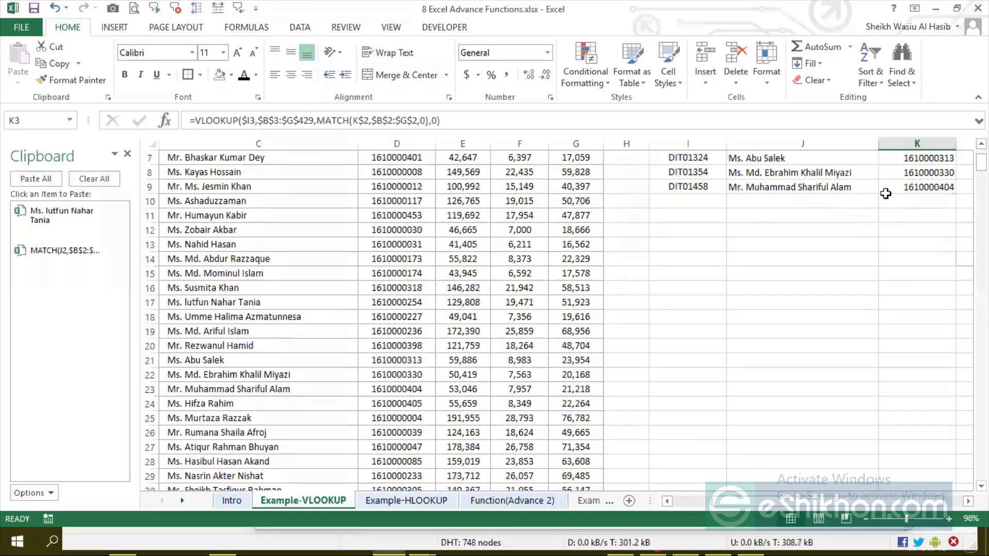
pyautogui.hotkey('ctrl', 'Up')
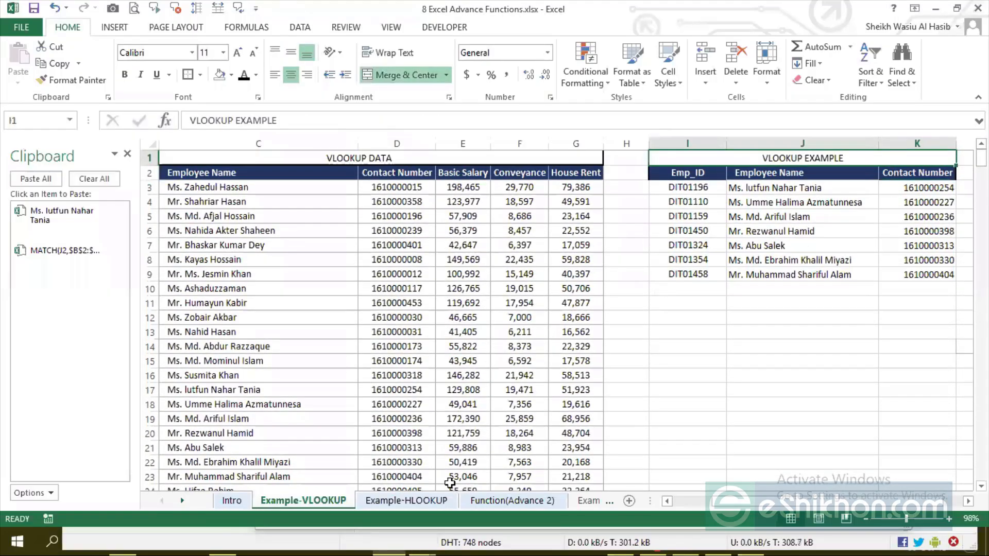
pyautogui.click(406, 500)
pyautogui.click(512, 500)
pyautogui.click(459, 305)
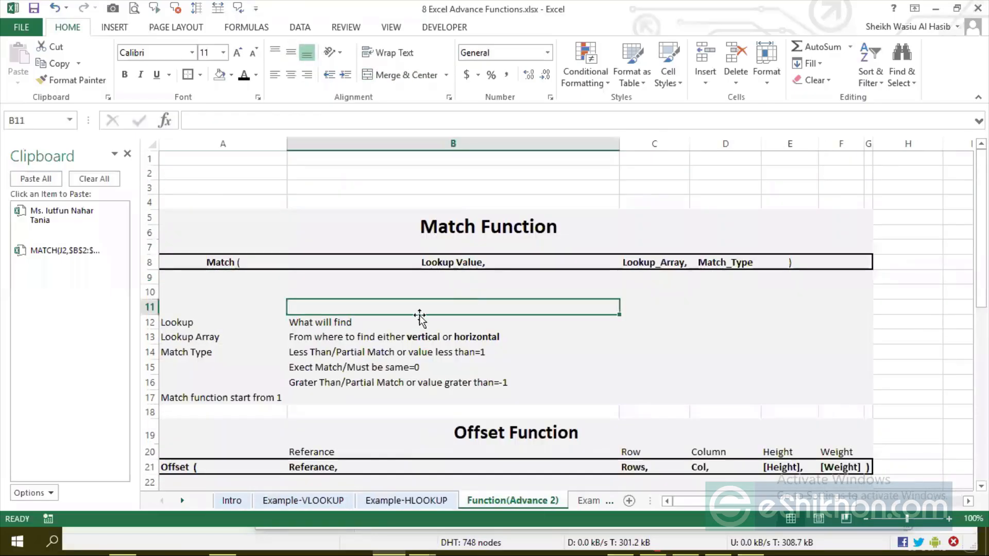
pyautogui.scroll(-2, 416, 316)
pyautogui.scroll(2, 415, 316)
pyautogui.scroll(-4, 443, 287)
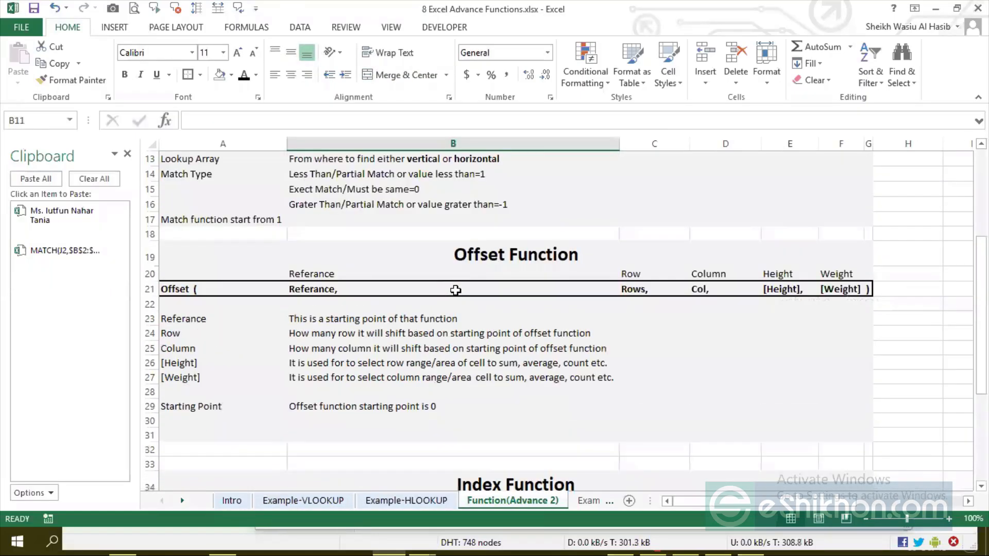
pyautogui.click(541, 256)
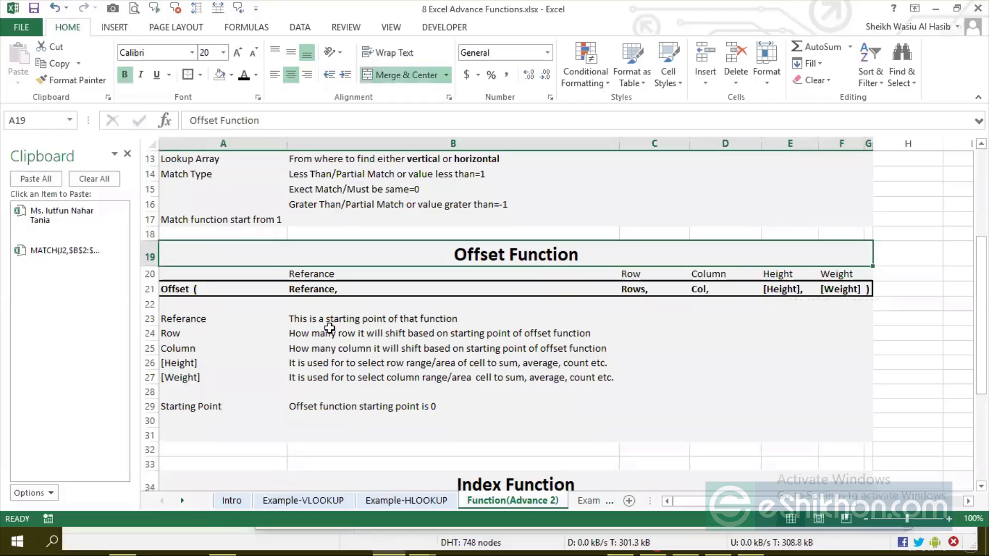
pyautogui.click(468, 307)
pyautogui.scroll(-3, 468, 310)
pyautogui.click(482, 339)
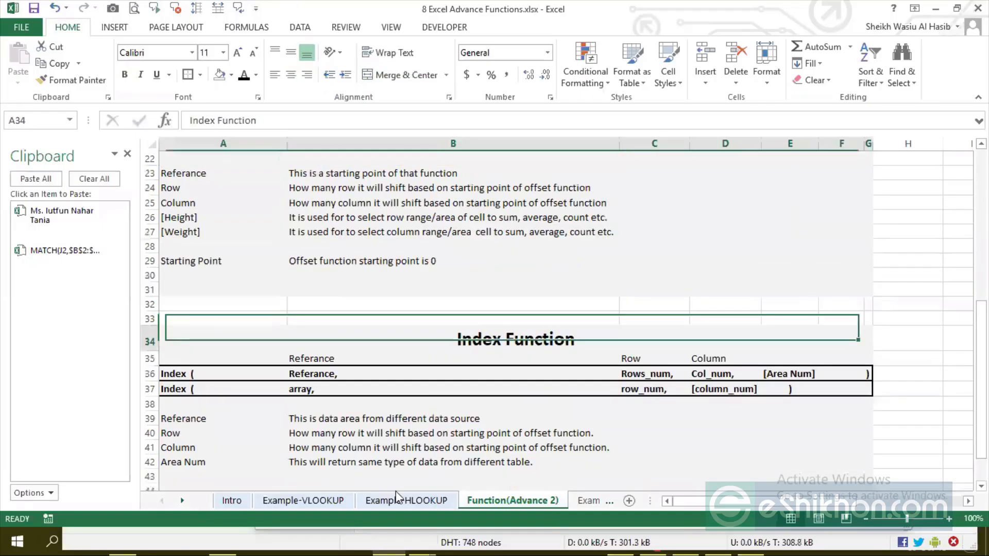
# Open the Example-Match sheet, then bring up the µTorrent window and close it
pyautogui.click(598, 503)
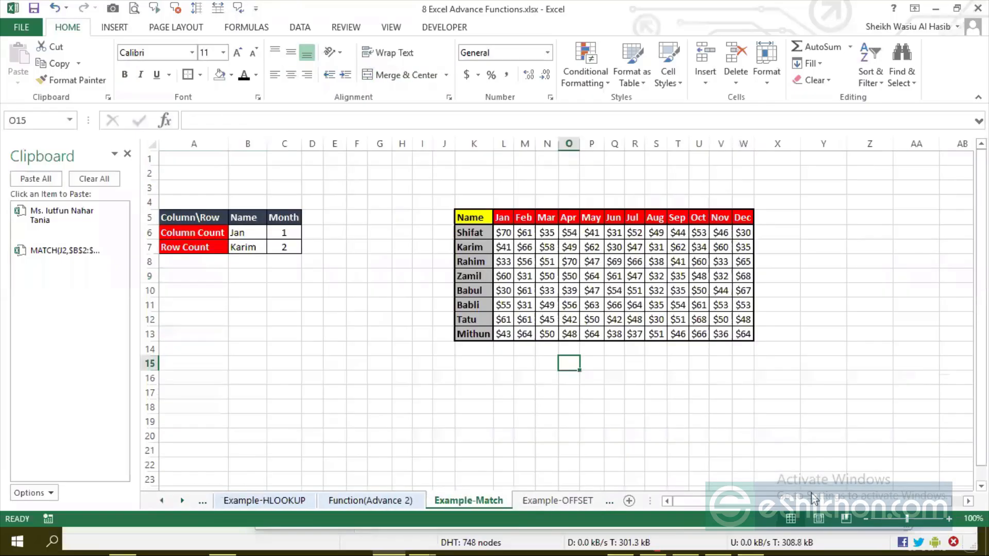
pyautogui.click(409, 155)
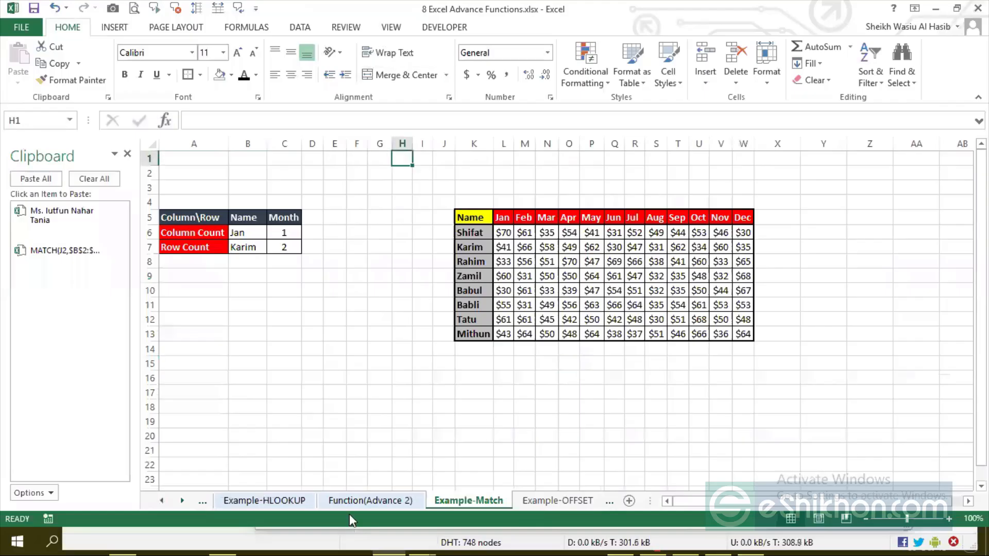
pyautogui.click(160, 539)
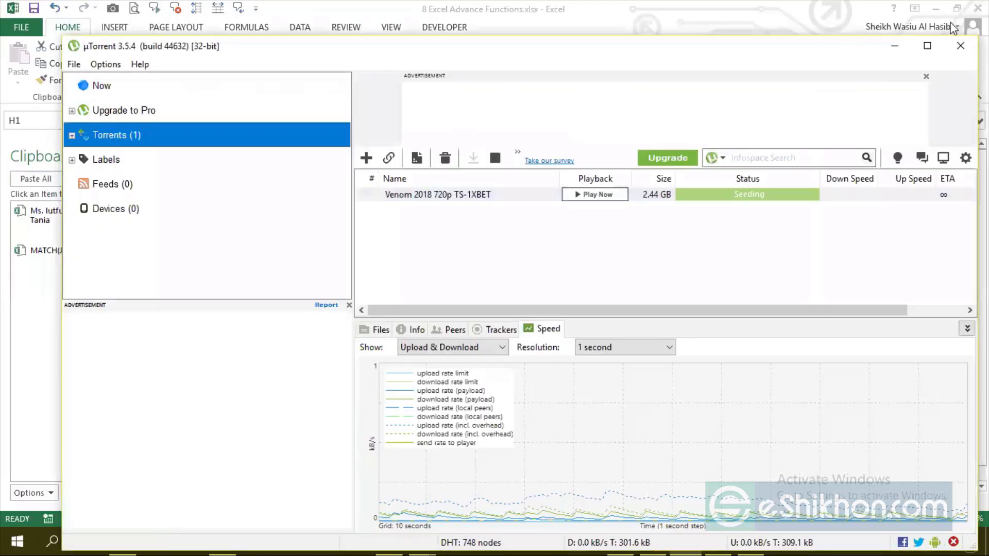
pyautogui.click(961, 45)
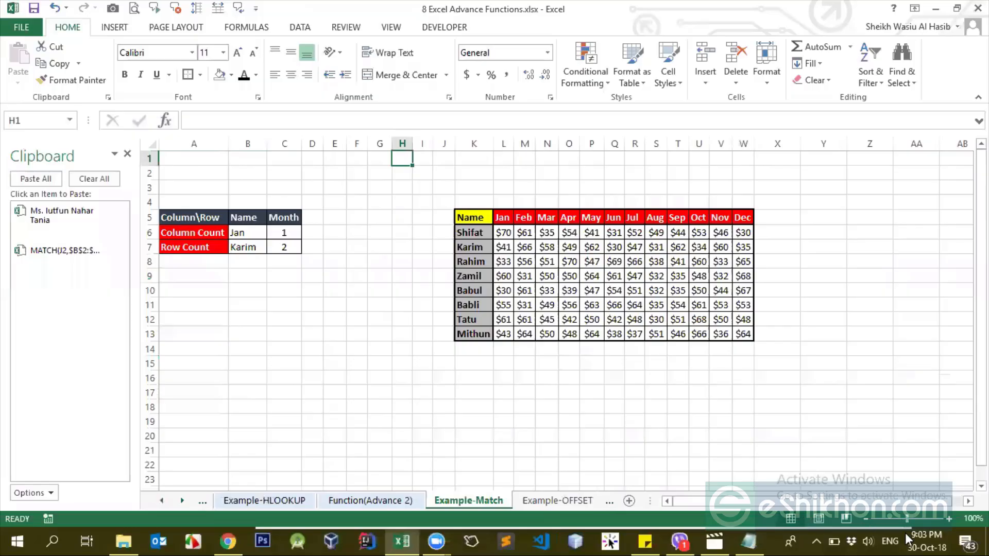
# Examine the Column Count and Row Count lookup names in B6:B7 and their MATCH formulas in C6:C7
pyautogui.click(590, 262)
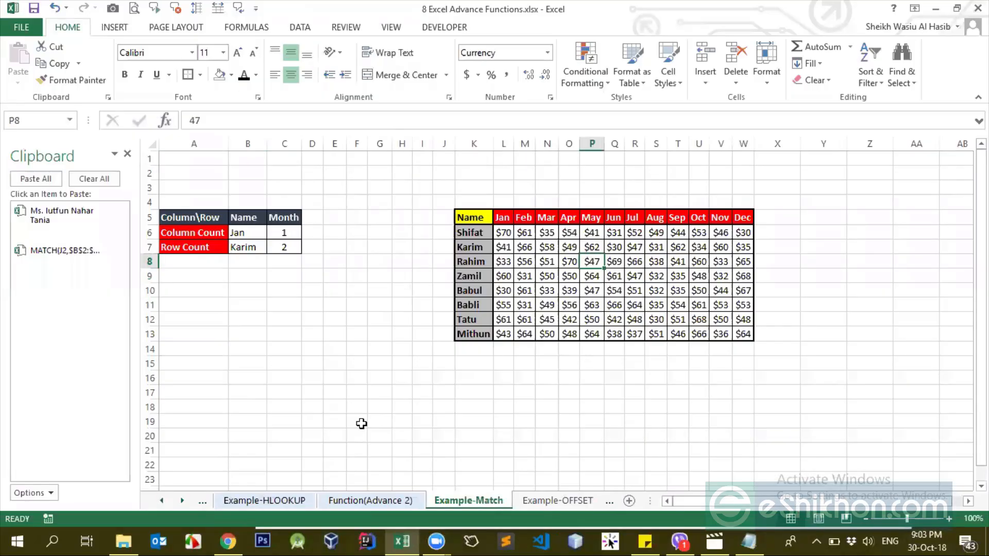
pyautogui.click(312, 289)
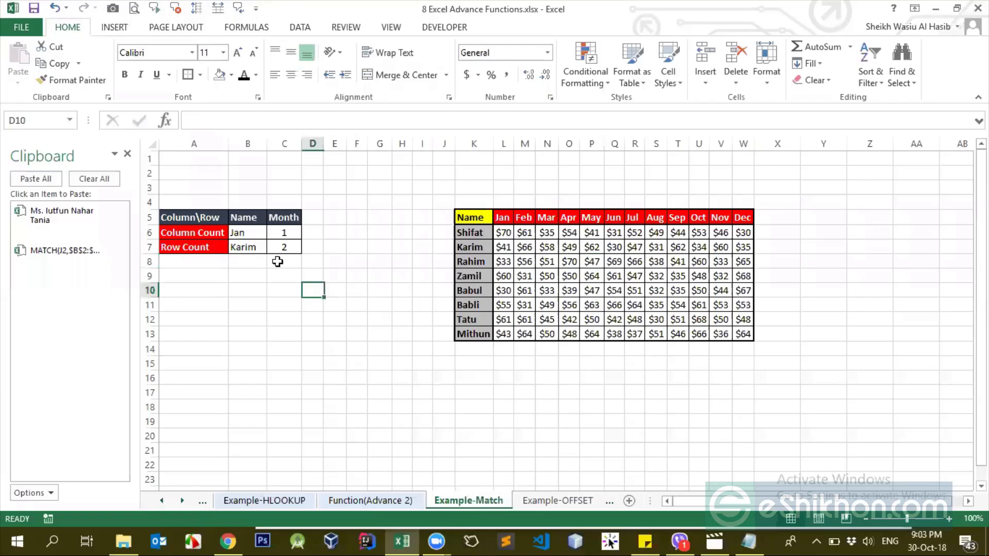
pyautogui.click(250, 247)
pyautogui.click(253, 233)
pyautogui.click(279, 233)
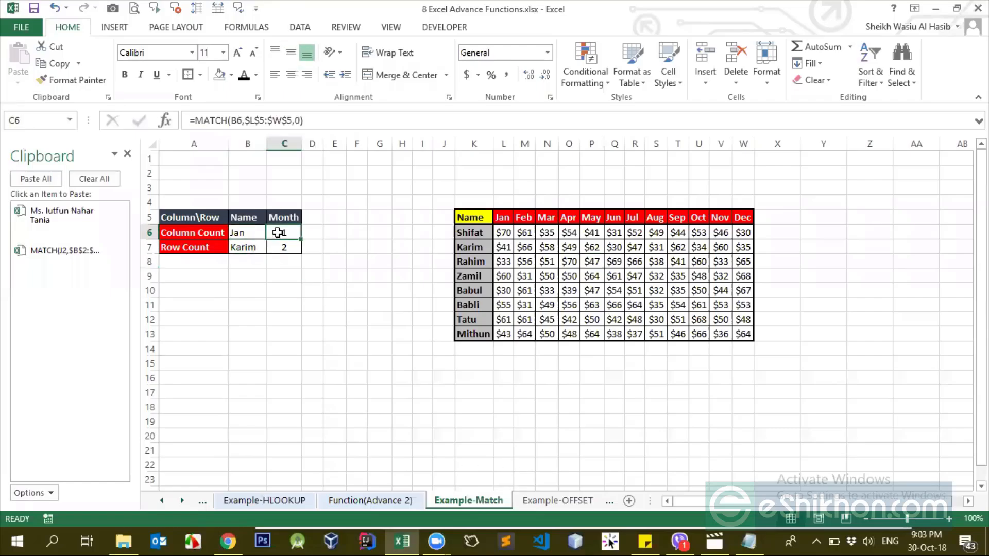
pyautogui.click(286, 250)
pyautogui.click(251, 232)
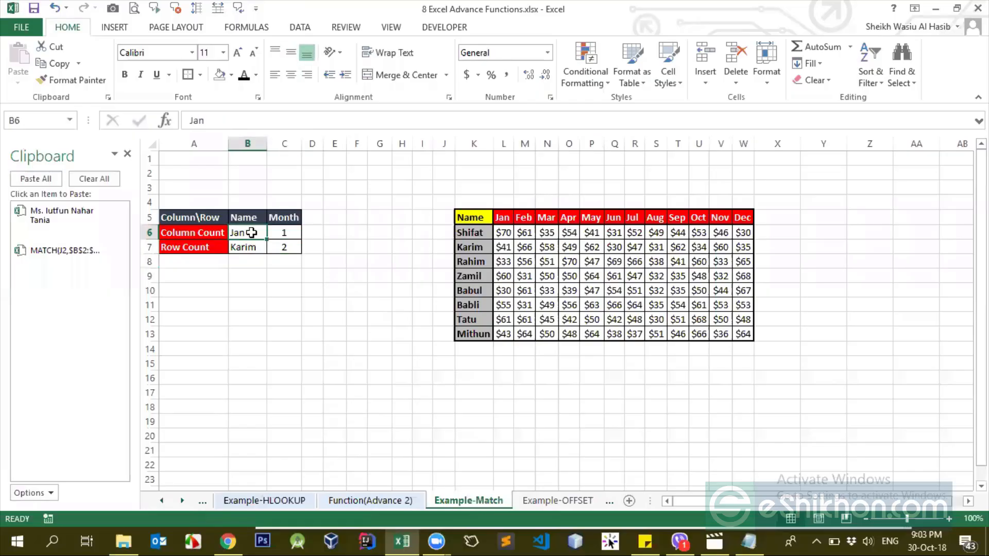
# Examine the Column Count MATCH formula in C6, tracing its lookup value B6 and lookup array $L$5:$W$5
pyautogui.click(284, 233)
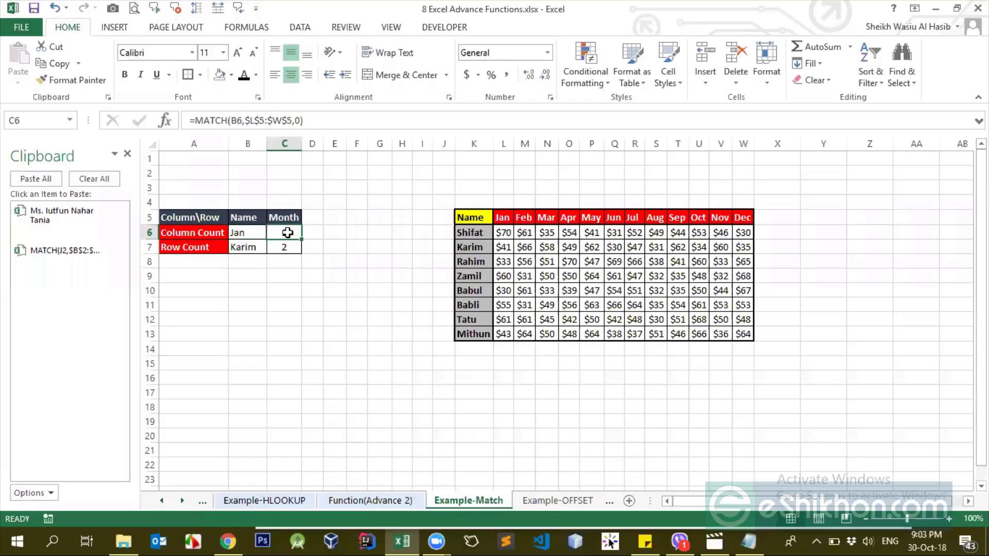
pyautogui.click(241, 233)
pyautogui.click(283, 233)
pyautogui.click(249, 233)
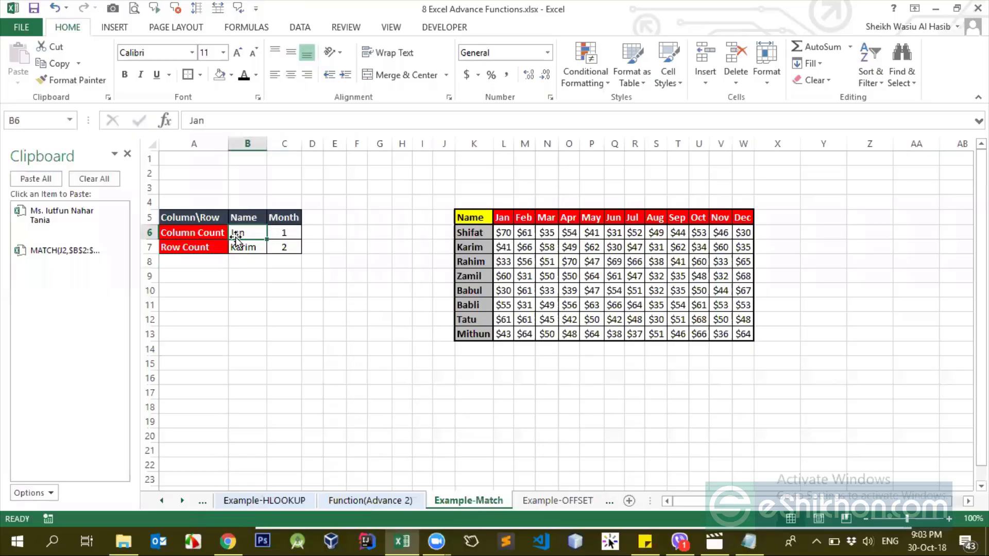
pyautogui.click(286, 231)
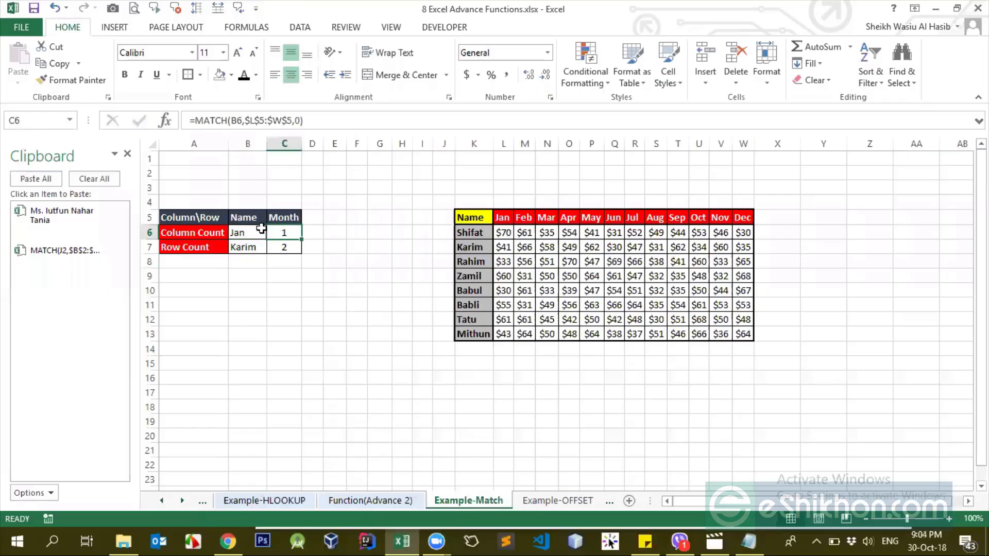
pyautogui.click(274, 219)
pyautogui.click(283, 231)
pyautogui.click(241, 121)
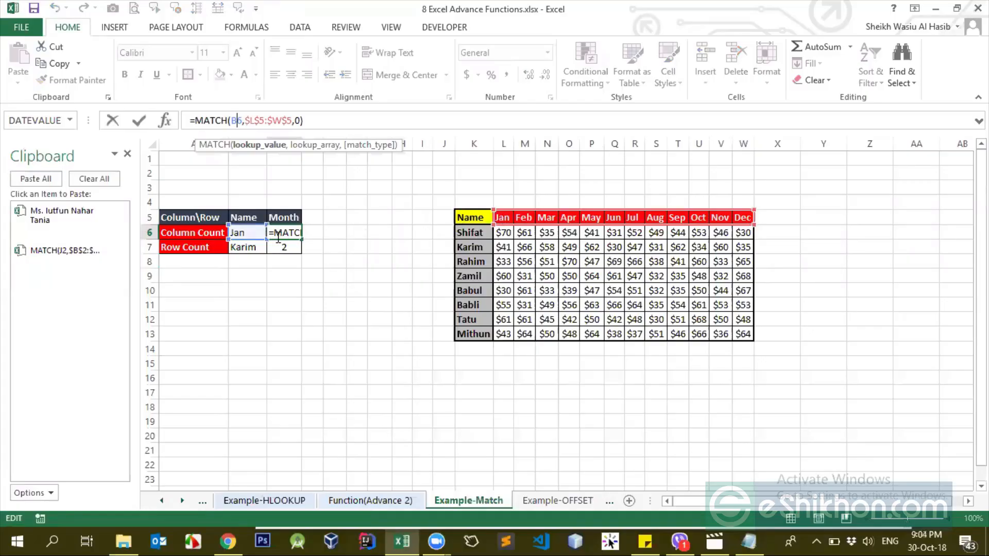
pyautogui.press('Return')
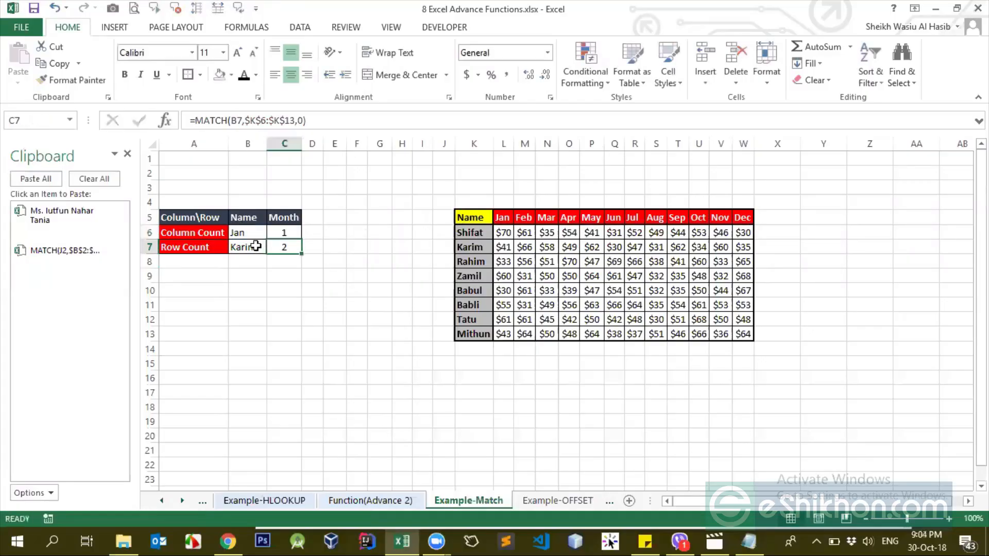
# Examine the Row Count MATCH formula in C7, tracing its lookup value B7 and the name range $K$6:$K$13
pyautogui.click(252, 246)
pyautogui.click(208, 121)
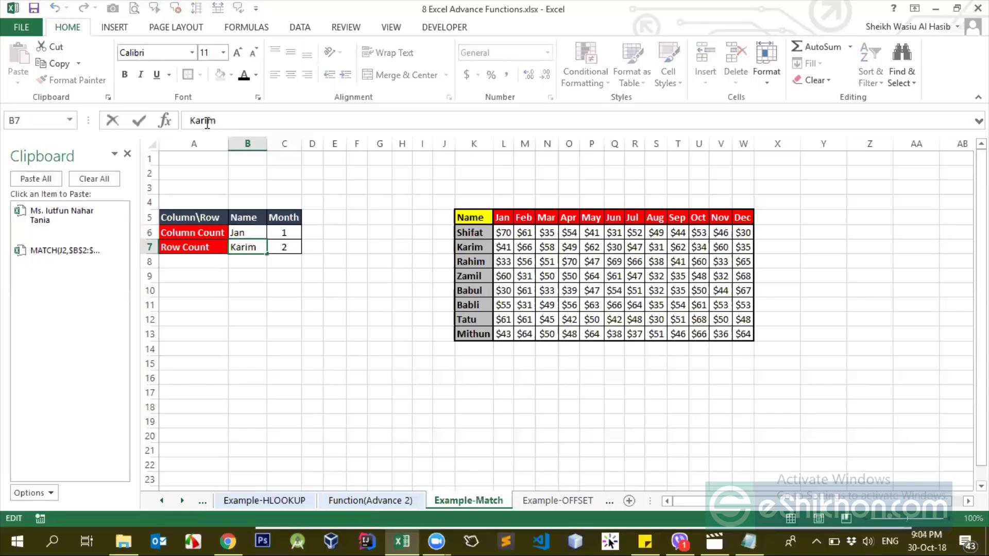
pyautogui.click(240, 273)
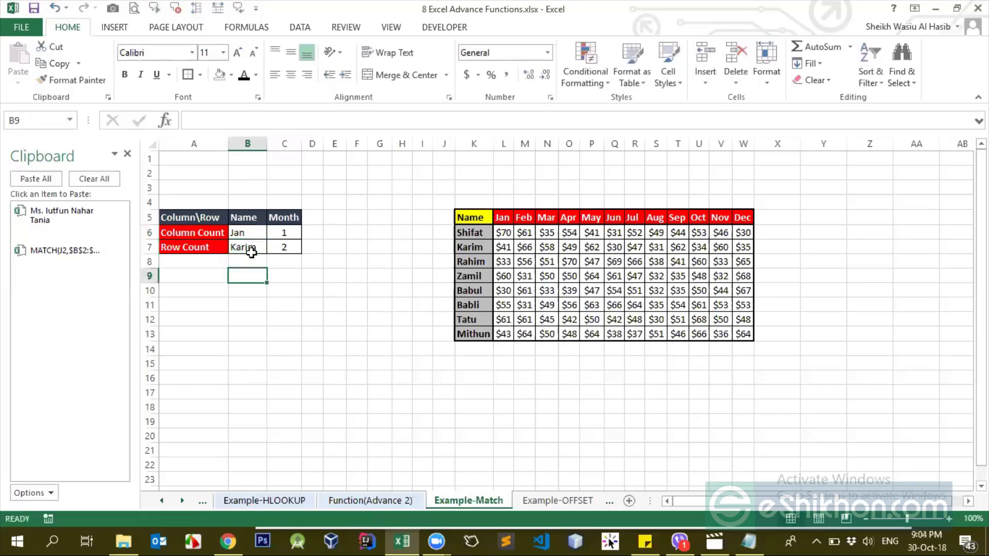
pyautogui.click(251, 250)
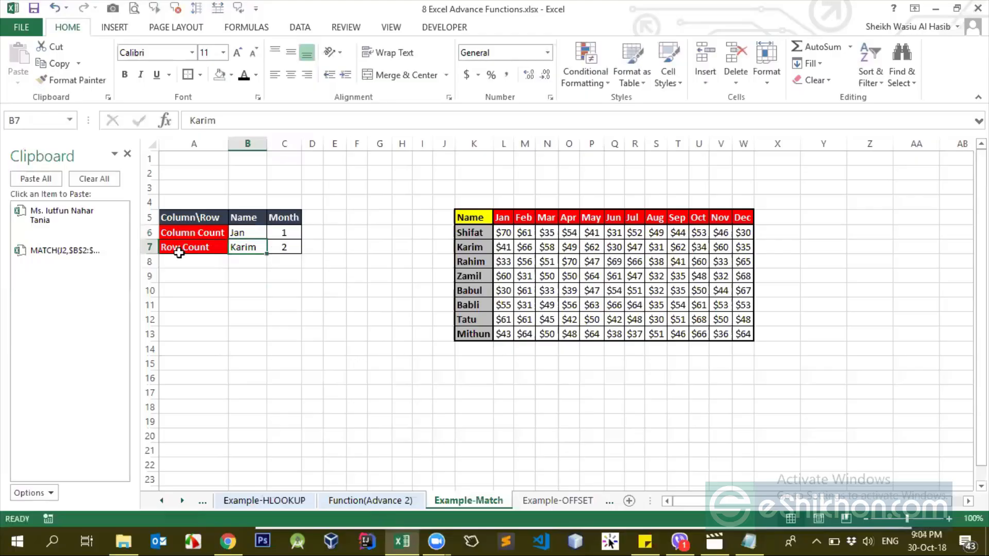
pyautogui.click(277, 247)
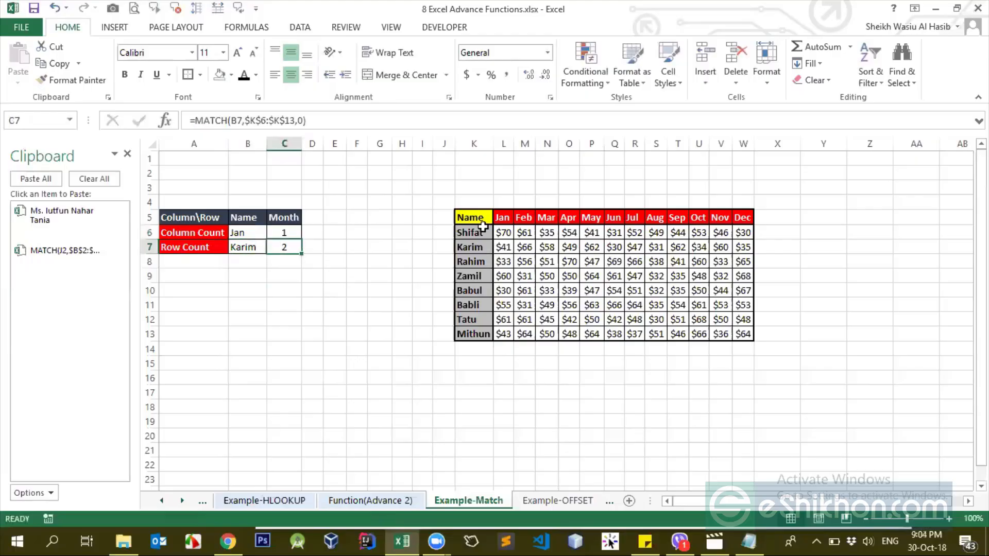
pyautogui.moveTo(480, 229); pyautogui.dragTo(474, 335)
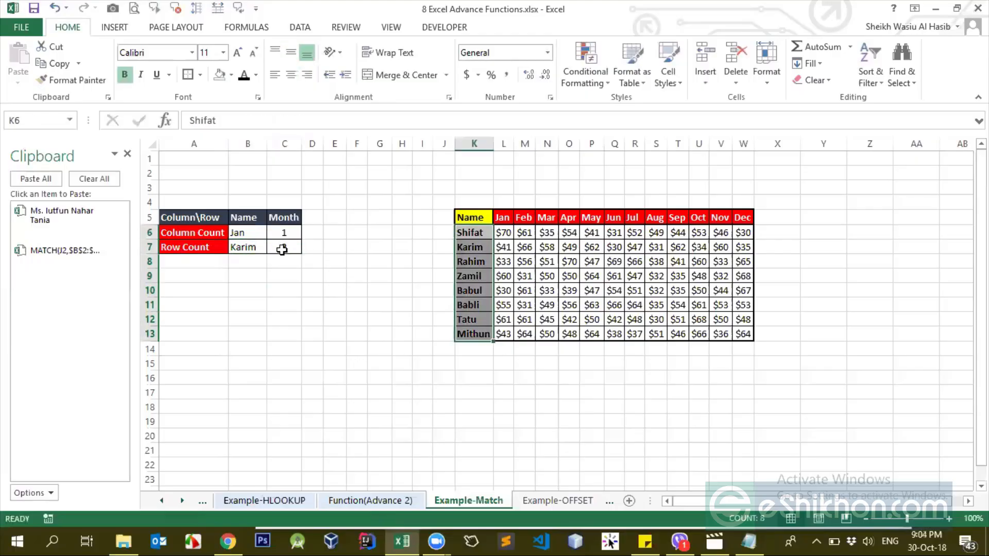
pyautogui.click(285, 249)
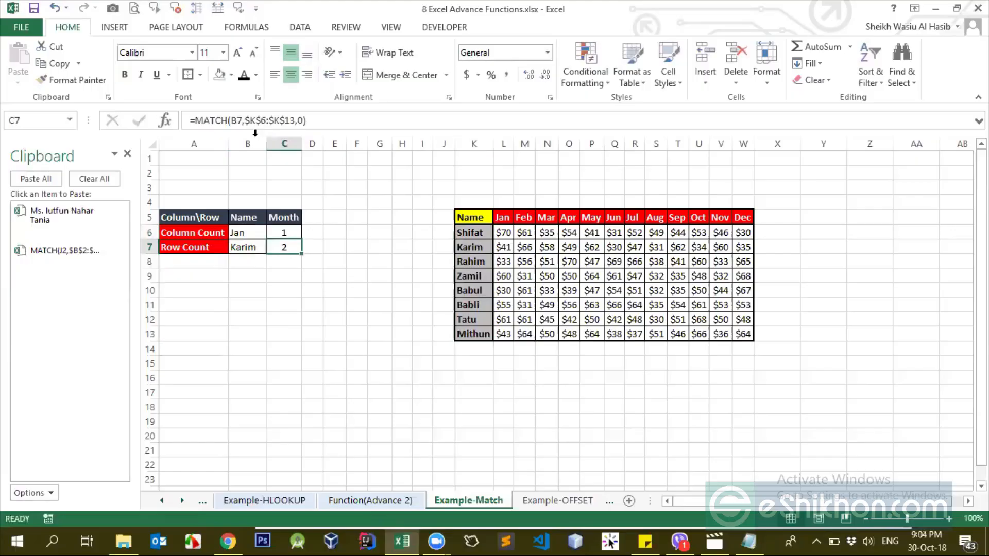
pyautogui.click(236, 120)
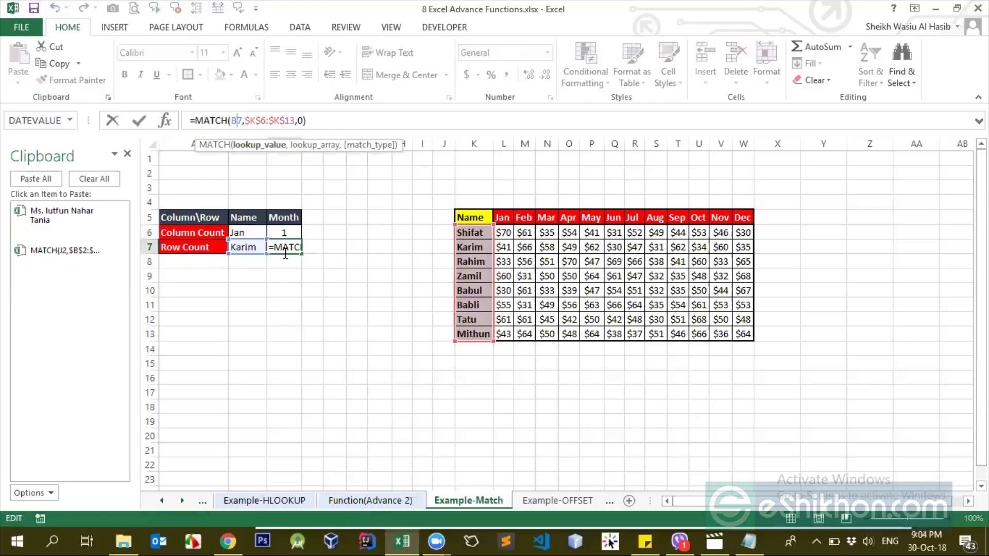
pyautogui.press('Return')
pyautogui.click(463, 442)
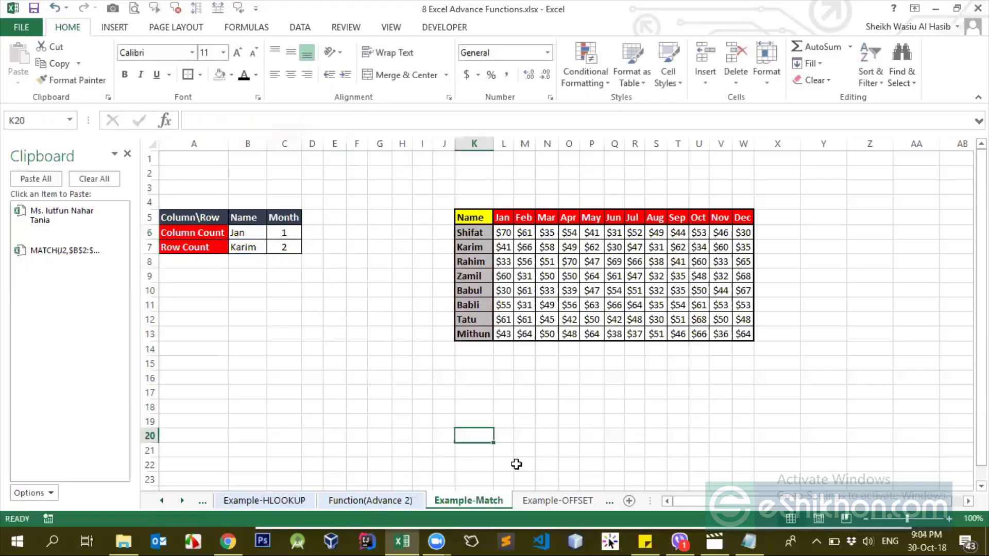
pyautogui.click(280, 247)
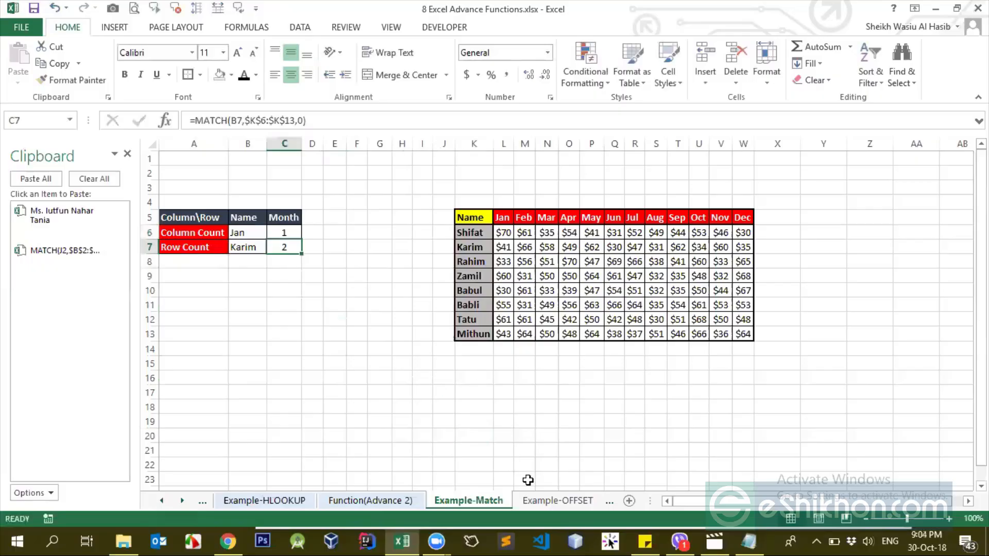
pyautogui.click(340, 363)
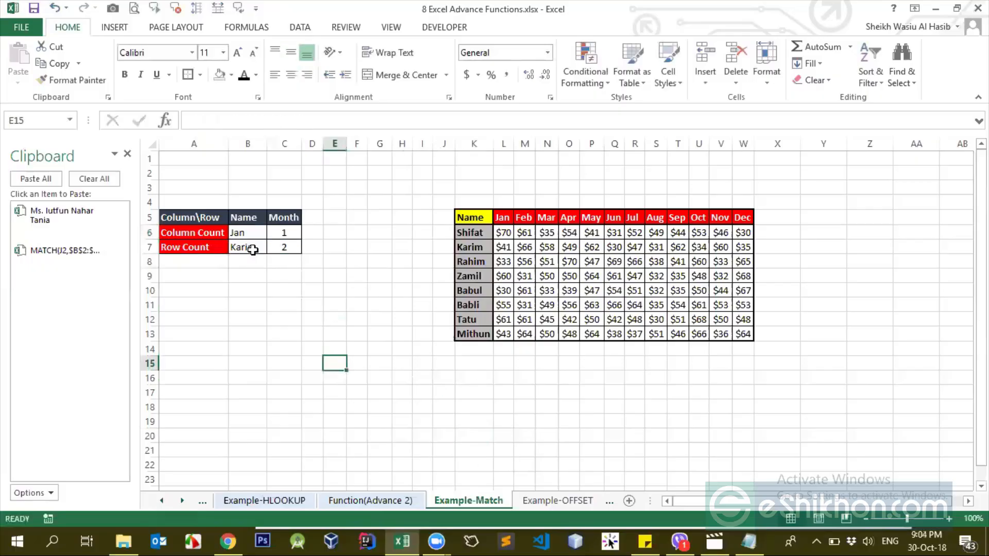
pyautogui.click(254, 249)
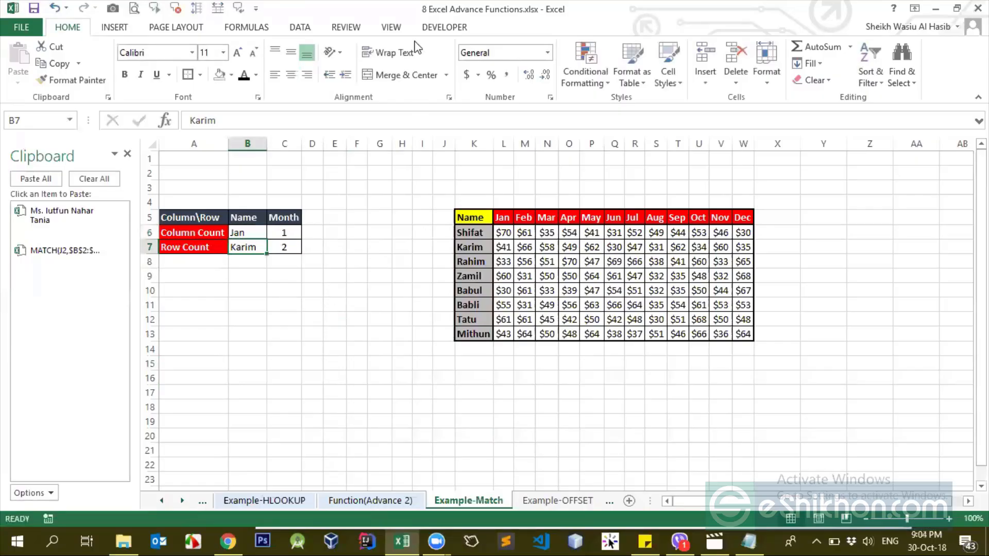
# Open the Example-OFFSET sheet and examine the monthly data in B12:E19 beneath the Offset Row & Column block
pyautogui.click(556, 498)
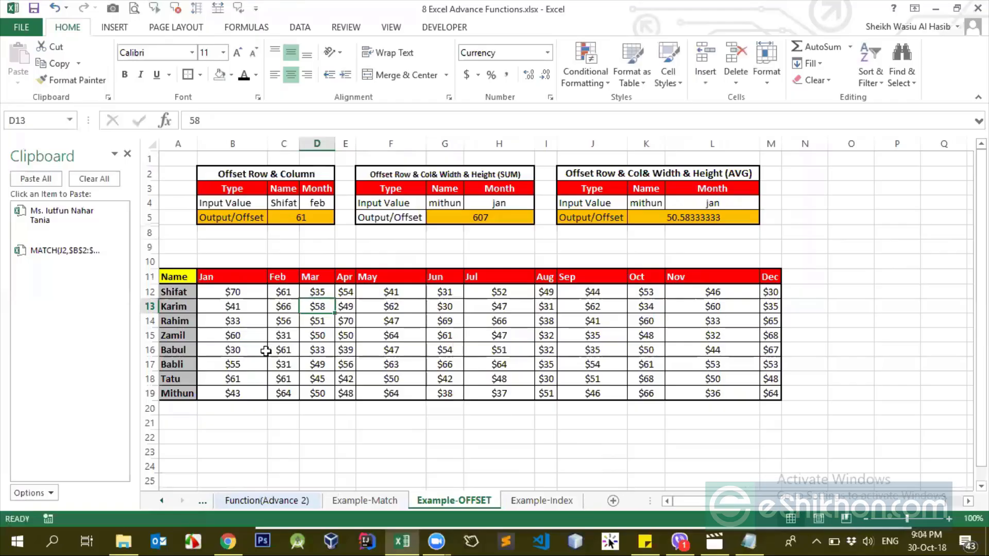
pyautogui.click(254, 322)
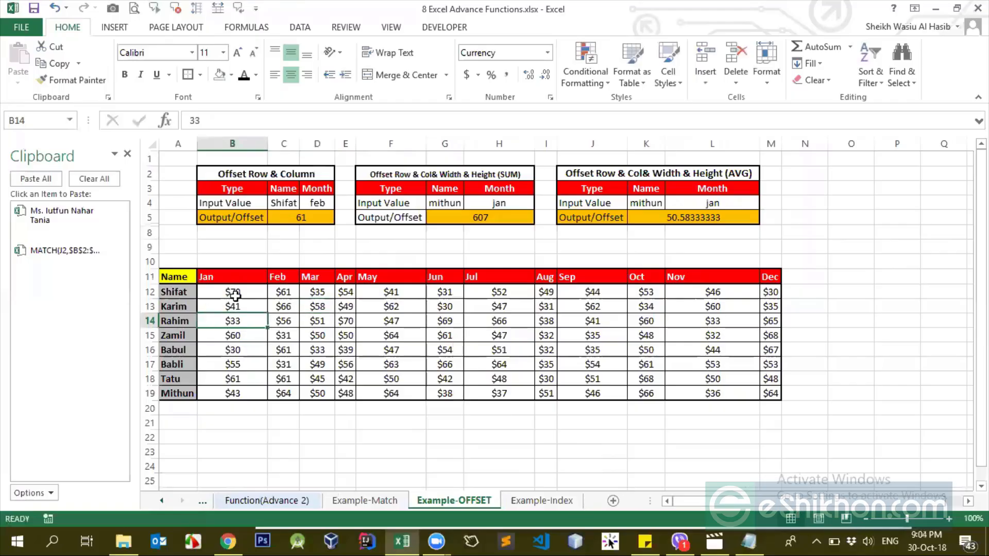
pyautogui.moveTo(232, 292); pyautogui.dragTo(258, 387)
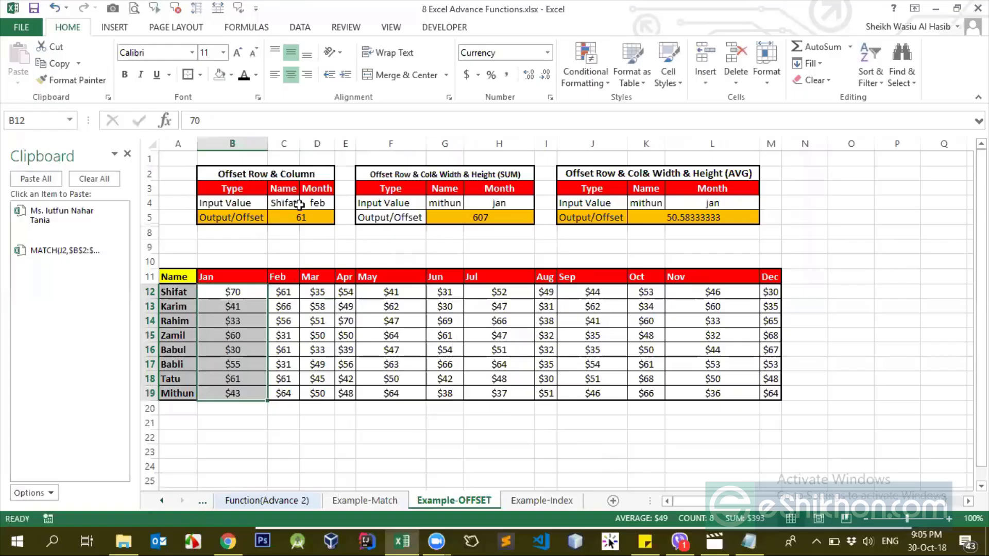
pyautogui.moveTo(233, 292); pyautogui.dragTo(343, 396)
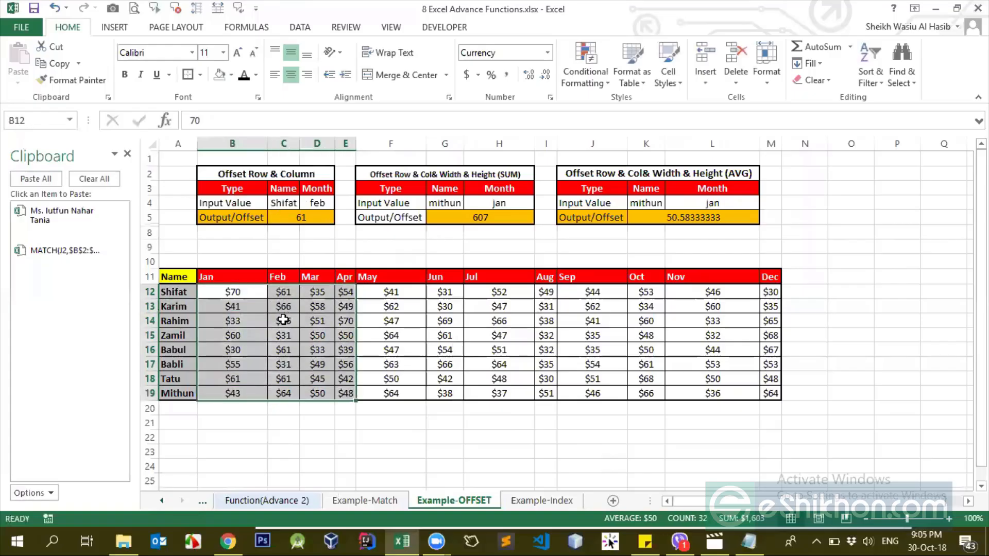
pyautogui.click(236, 310)
pyautogui.moveTo(240, 290); pyautogui.dragTo(281, 395)
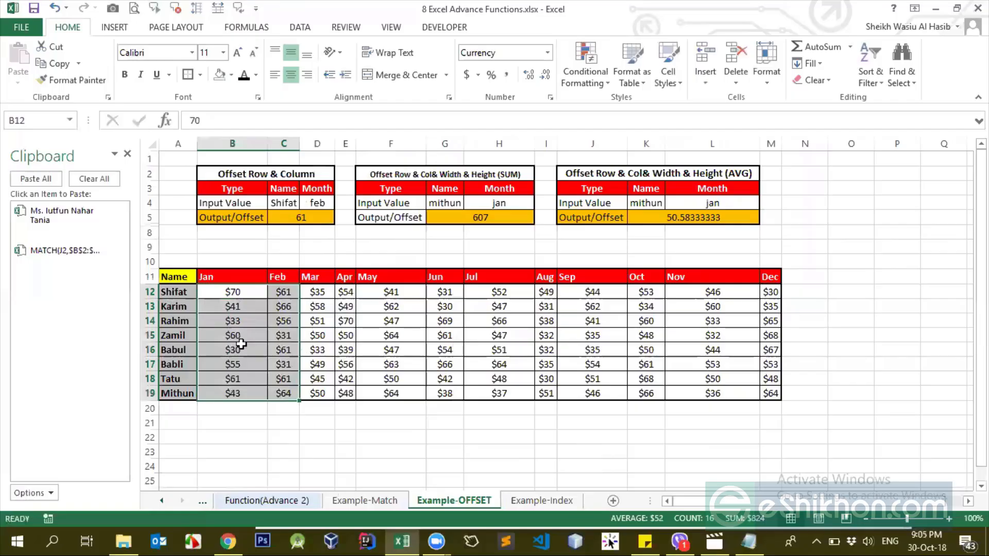
pyautogui.click(259, 281)
pyautogui.click(257, 193)
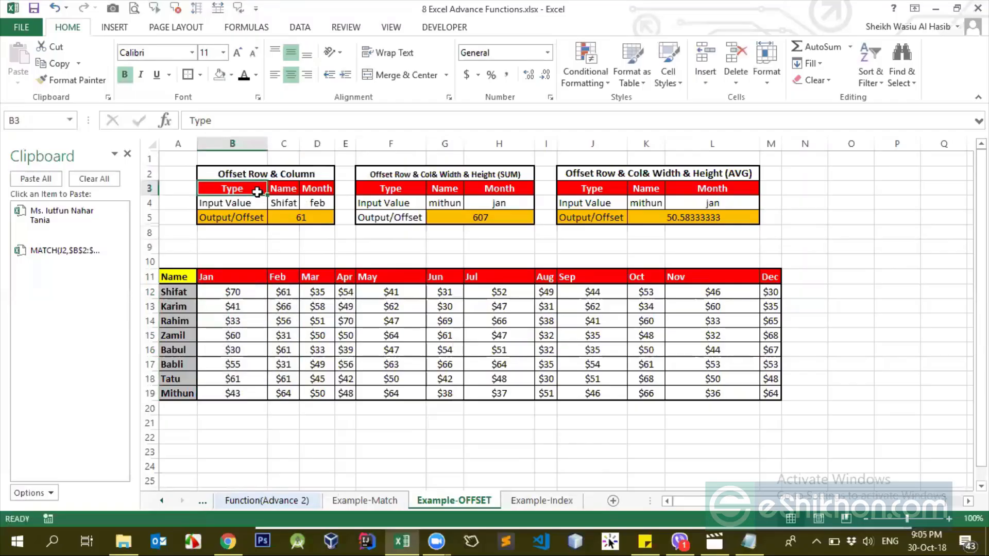
# Open the Example-Index sheet and look over the January to April values in C12:F19 of the first table
pyautogui.click(515, 500)
pyautogui.click(323, 364)
pyautogui.moveTo(287, 293); pyautogui.dragTo(398, 395)
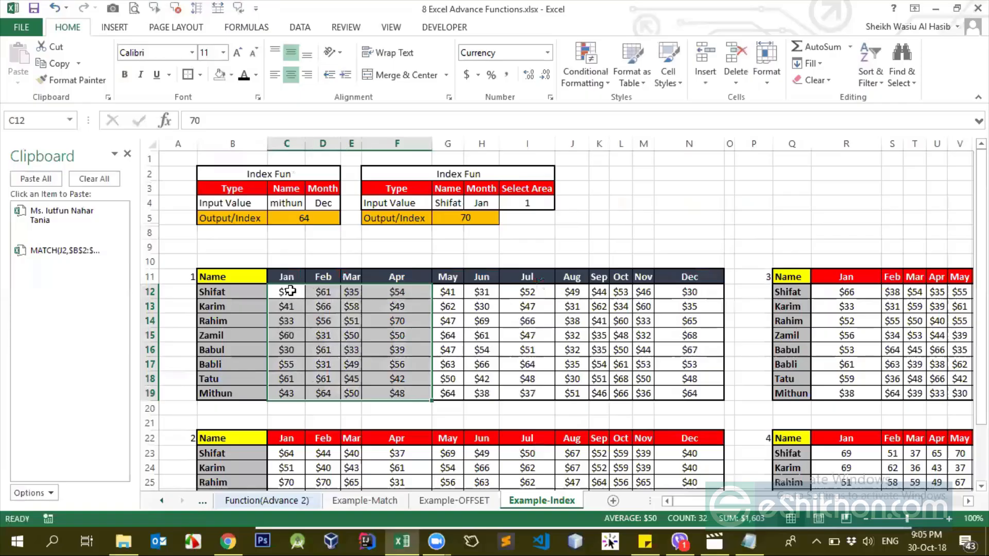
pyautogui.click(372, 261)
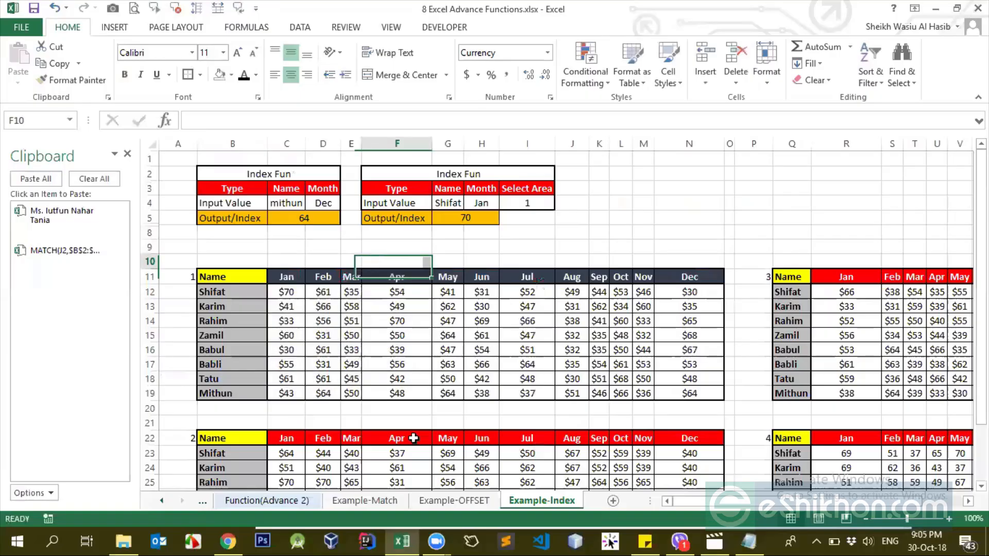
# Return to the Example-OFFSET sheet and compare the name input in C4 with the matching February value in C12
pyautogui.click(452, 501)
pyautogui.click(345, 276)
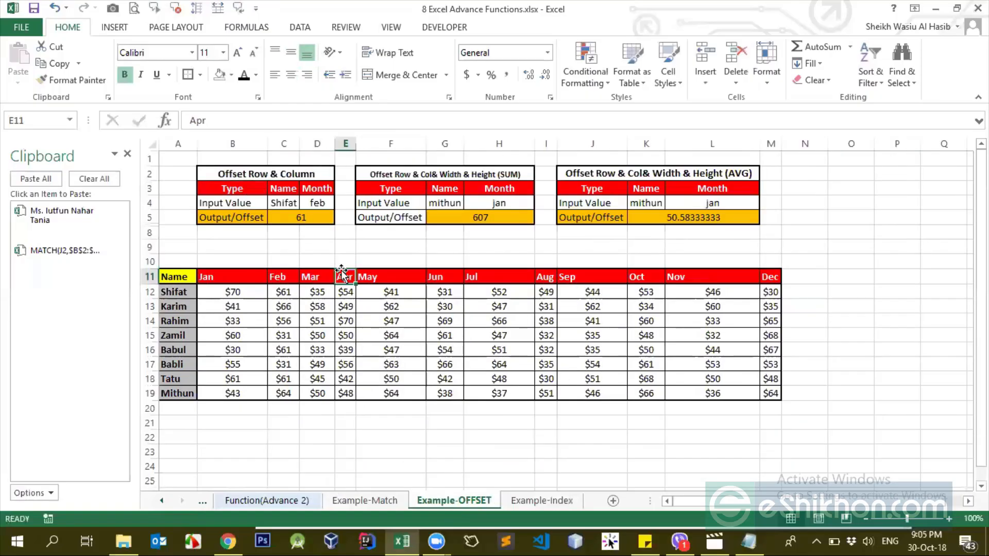
pyautogui.moveTo(240, 292); pyautogui.dragTo(242, 349)
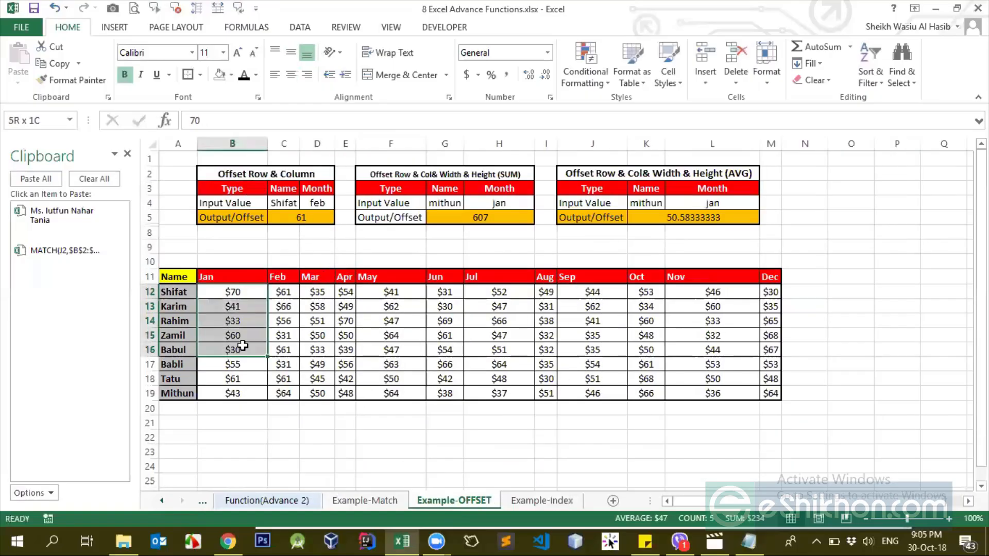
pyautogui.click(281, 247)
pyautogui.click(289, 200)
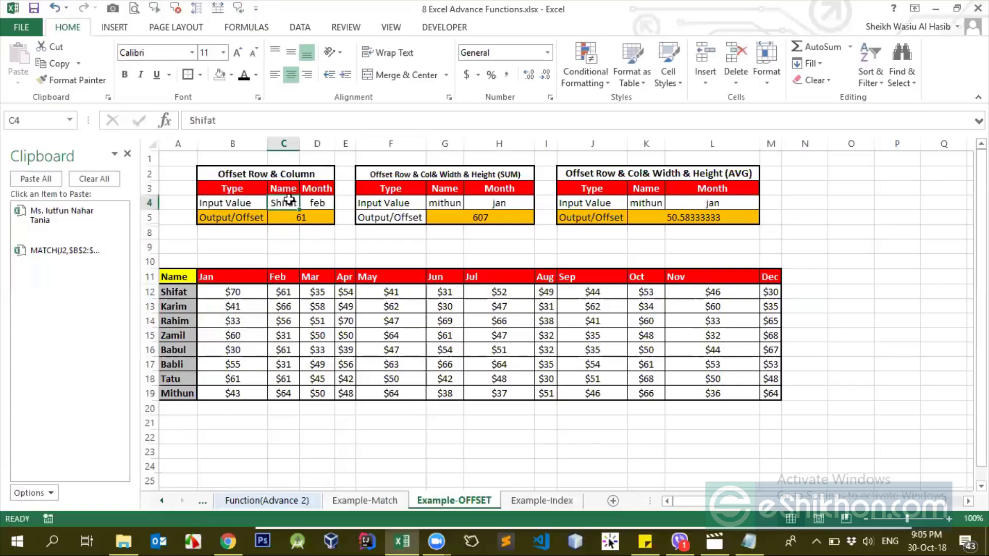
pyautogui.click(284, 292)
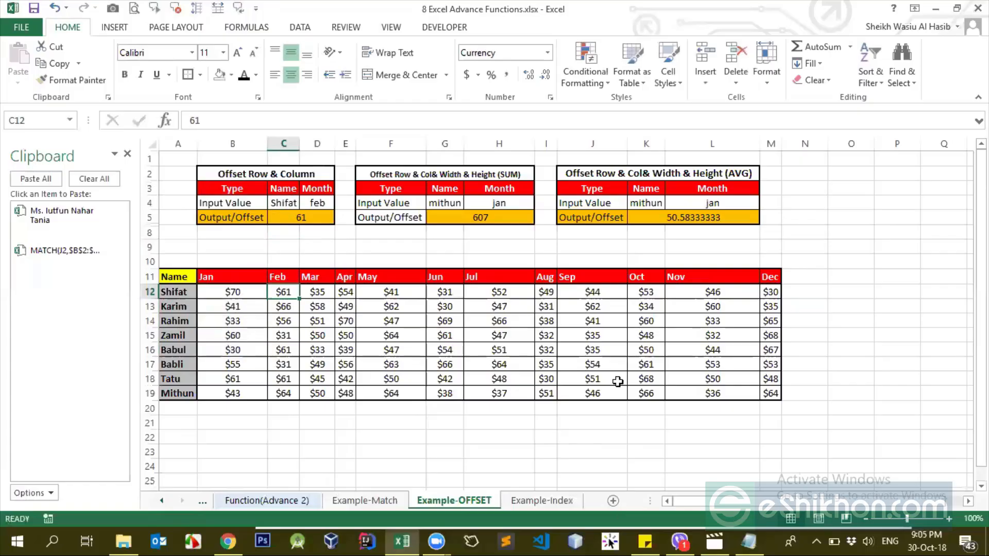
# Examine the name list in A12:A19 and the month headers in B11:M11 that frame the OFFSET data table
pyautogui.moveTo(183, 291); pyautogui.dragTo(180, 392)
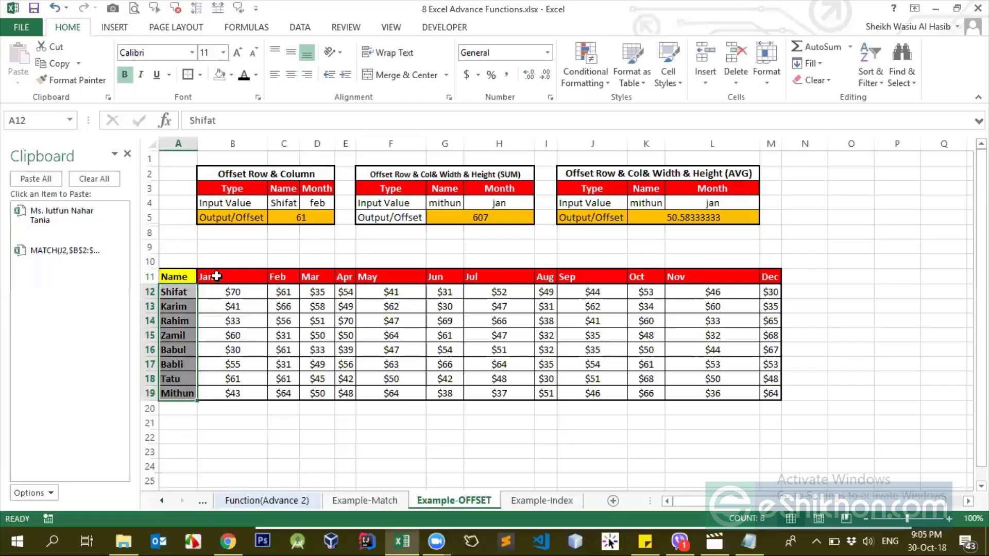
pyautogui.moveTo(217, 277); pyautogui.dragTo(772, 279)
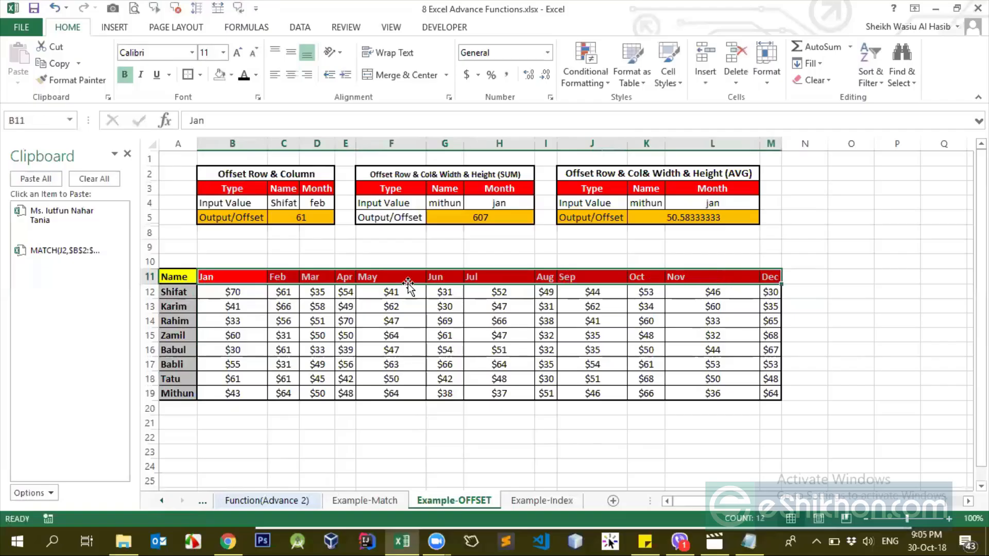
pyautogui.click(182, 307)
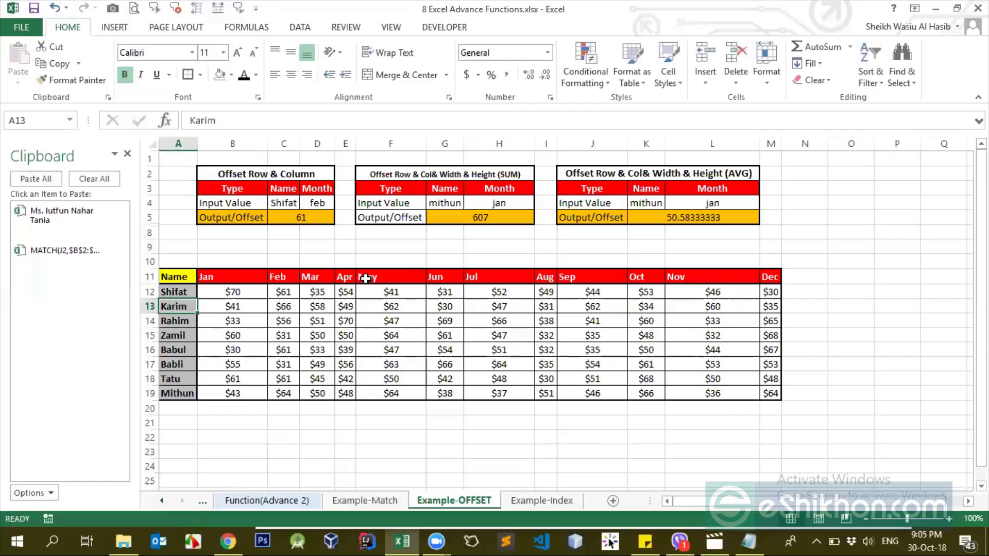
pyautogui.moveTo(207, 279); pyautogui.dragTo(720, 392)
pyautogui.click(499, 393)
pyautogui.click(446, 334)
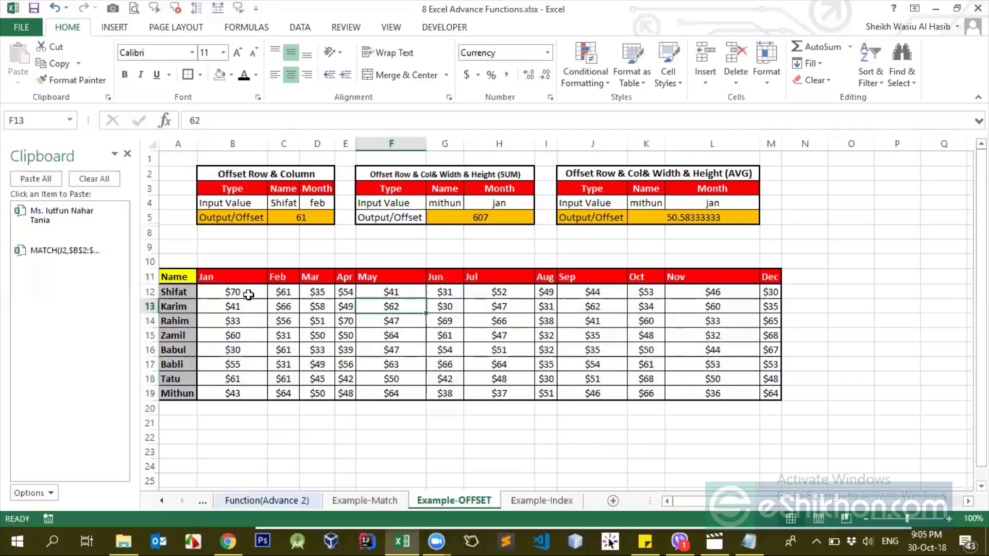
# Trace the name in A13 to its March value in D13, then check the name input cell C4
pyautogui.click(181, 306)
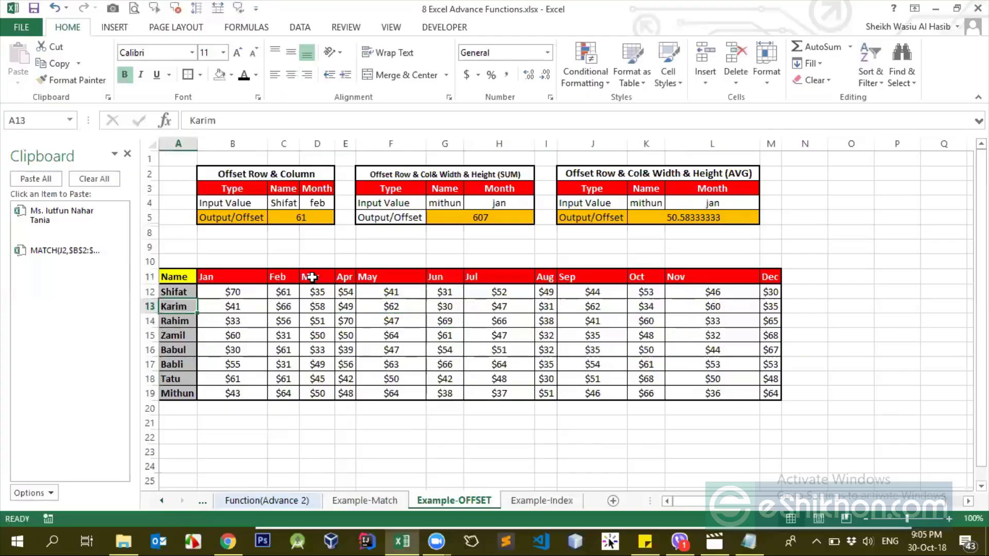
pyautogui.click(315, 306)
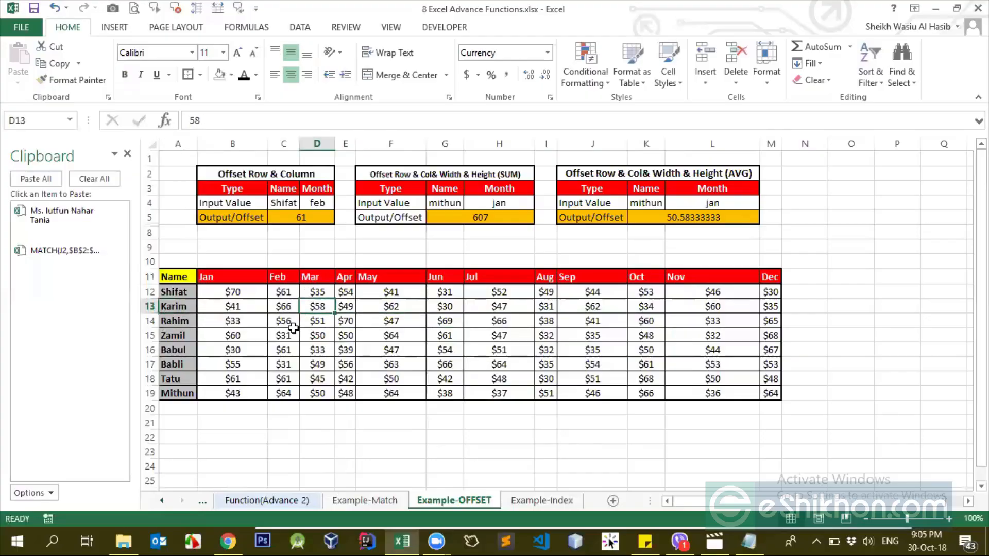
pyautogui.click(292, 204)
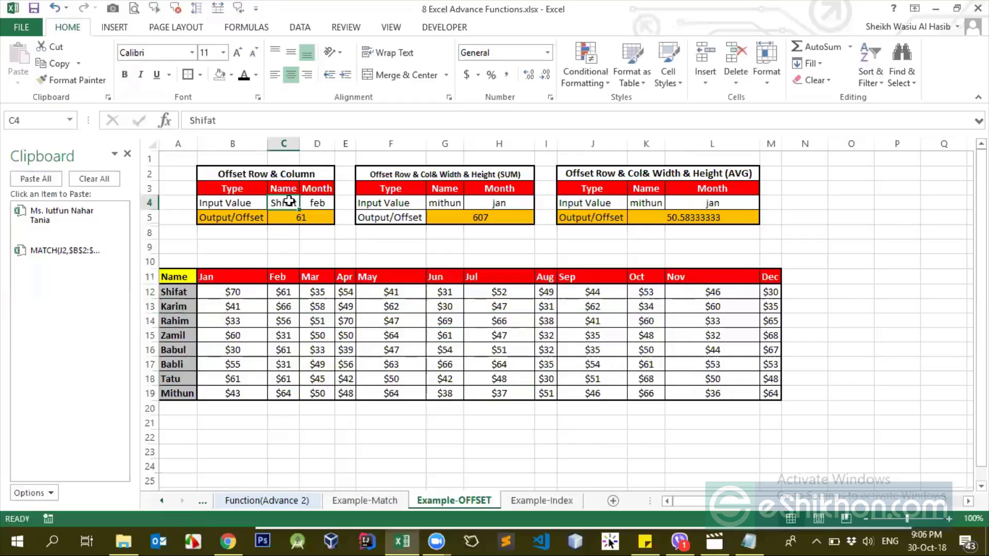
# Set the name input in C4 to the name in A13 and check the OFFSET formula in C5
pyautogui.write('Karim')
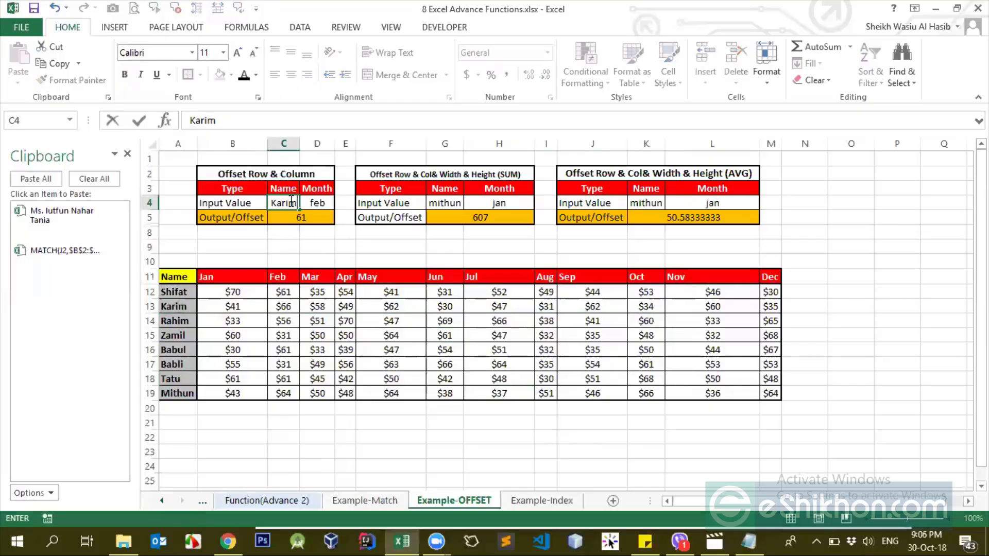
pyautogui.hotkey('ctrl', 'Return')
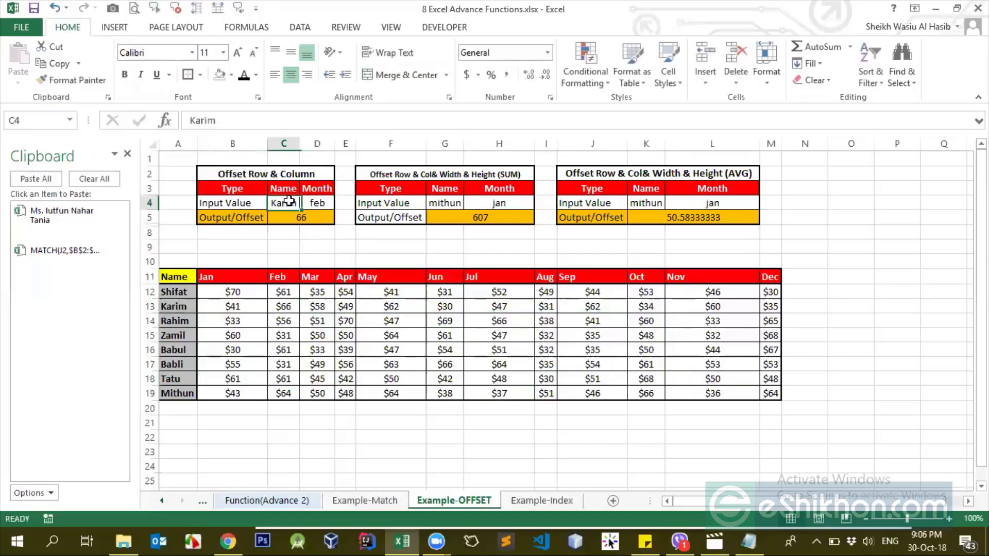
pyautogui.click(308, 219)
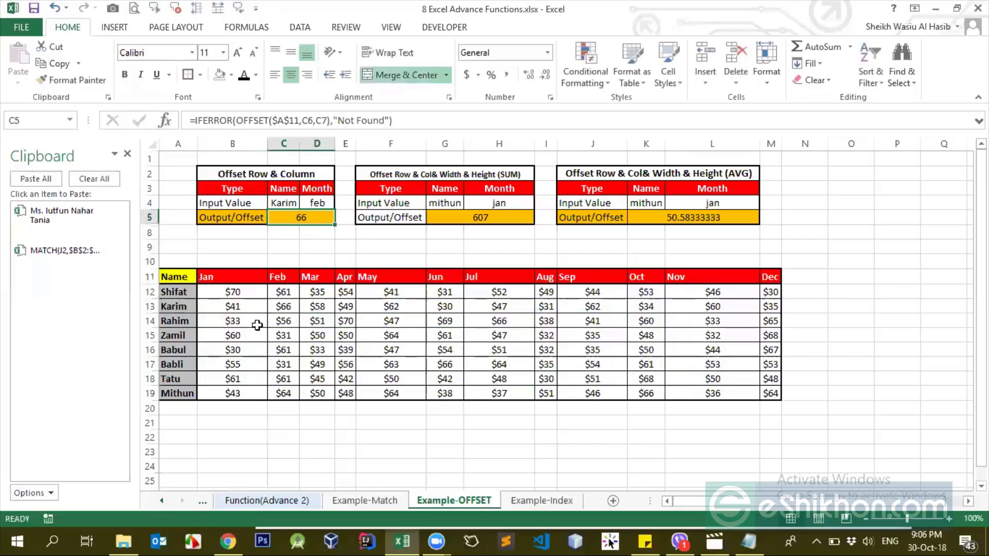
pyautogui.press('Up')
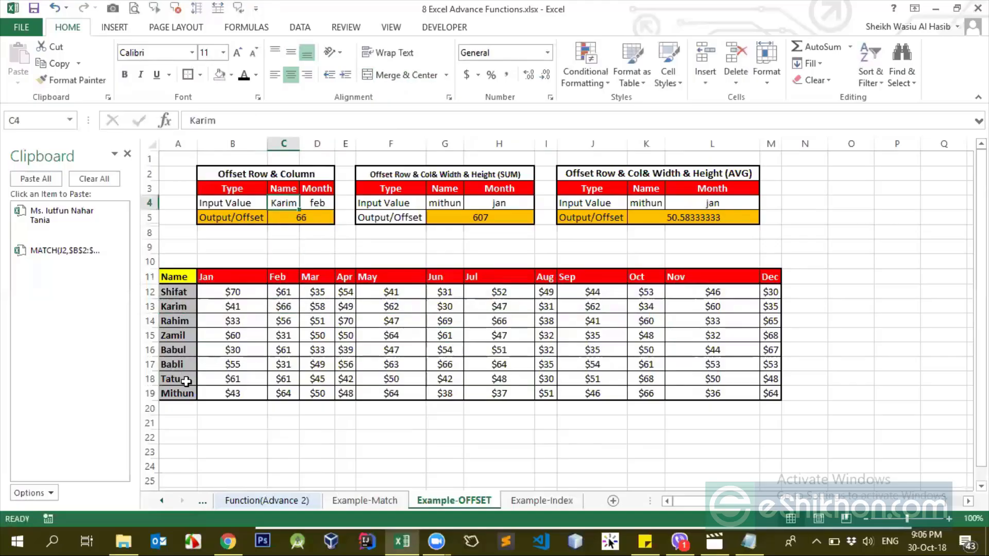
# Set the name input in C4 to the name in A16 and compare the output with the February value in C16
pyautogui.click(178, 350)
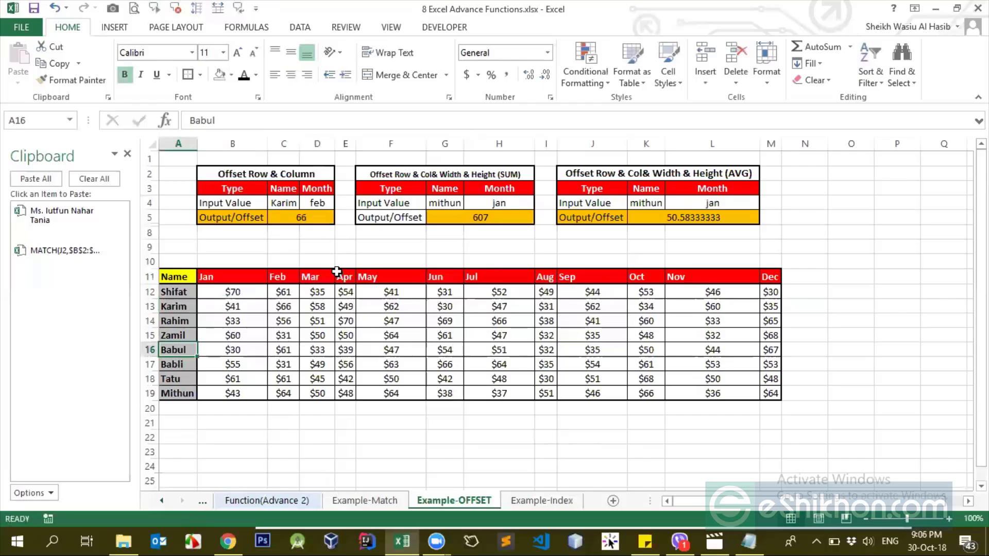
pyautogui.click(287, 203)
pyautogui.write('B')
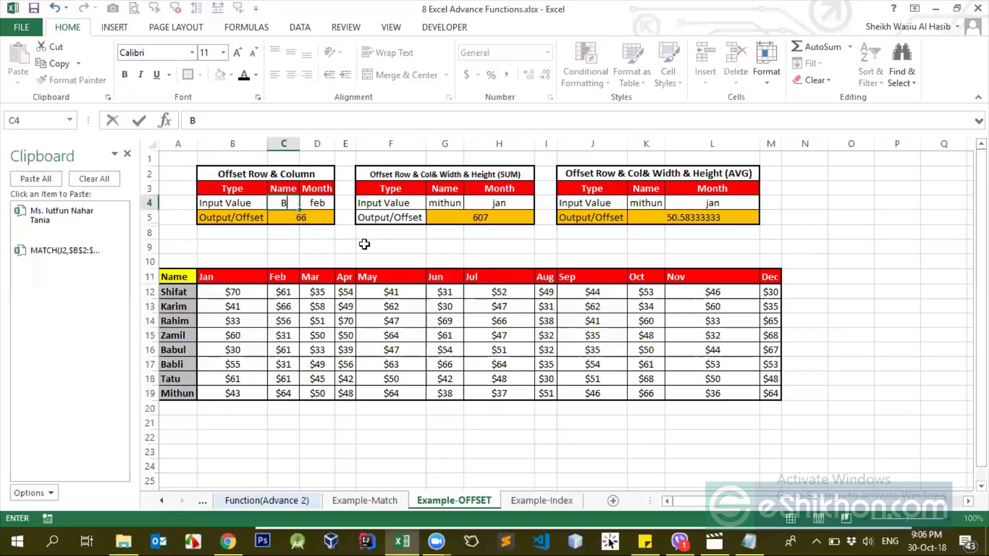
pyautogui.write('abul')
pyautogui.press('Return')
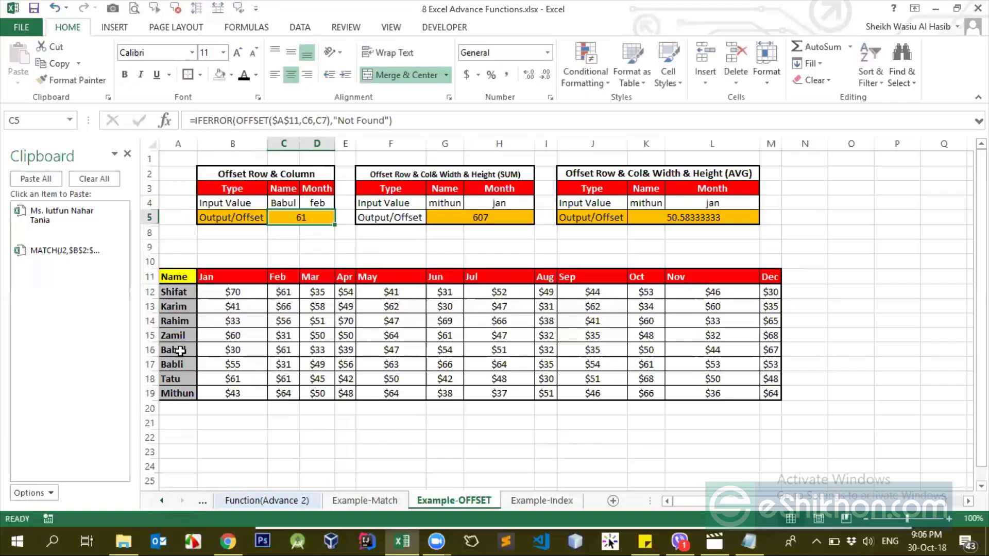
pyautogui.click(296, 351)
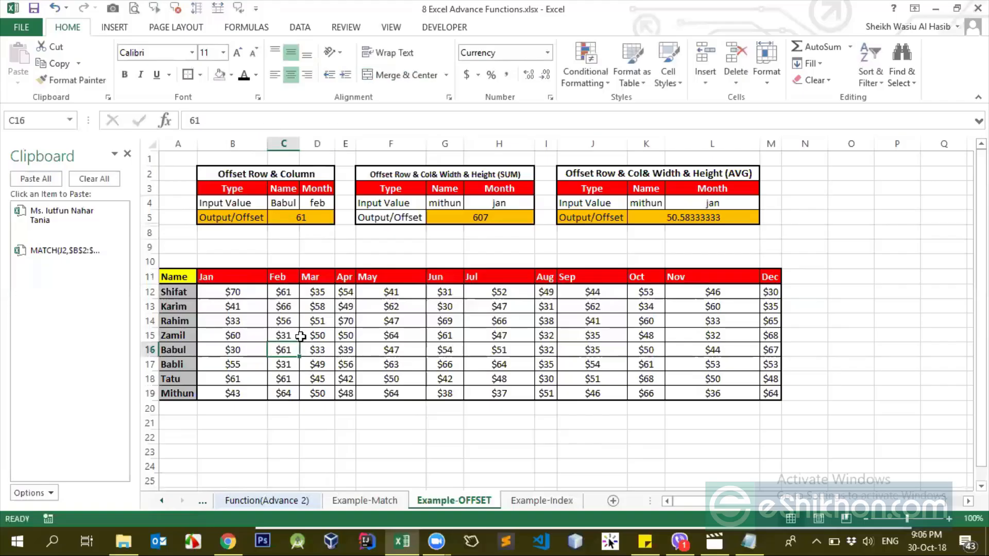
# Set the month input in D4 to Dec and compare the output in C5 with the December value in M16
pyautogui.click(320, 203)
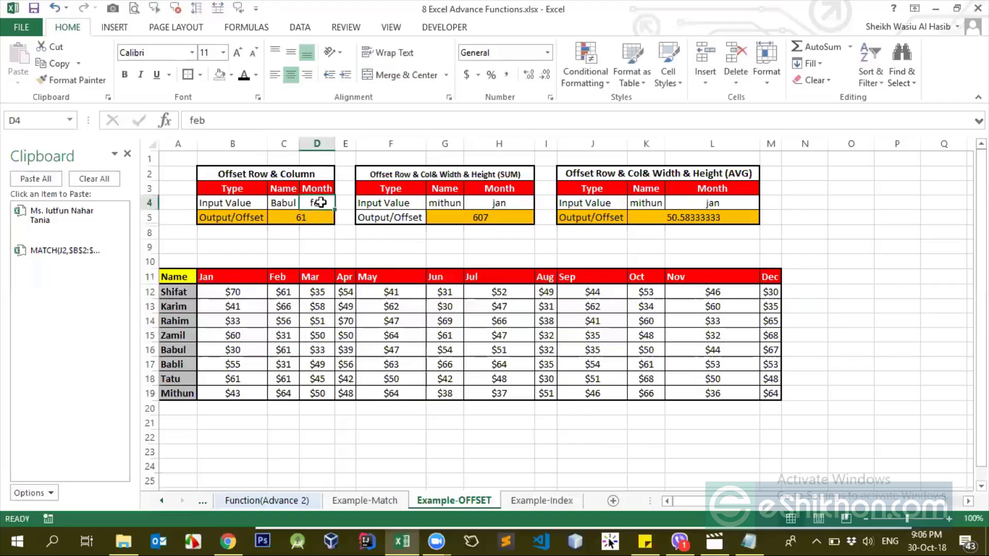
pyautogui.write('Dec')
pyautogui.press('Return')
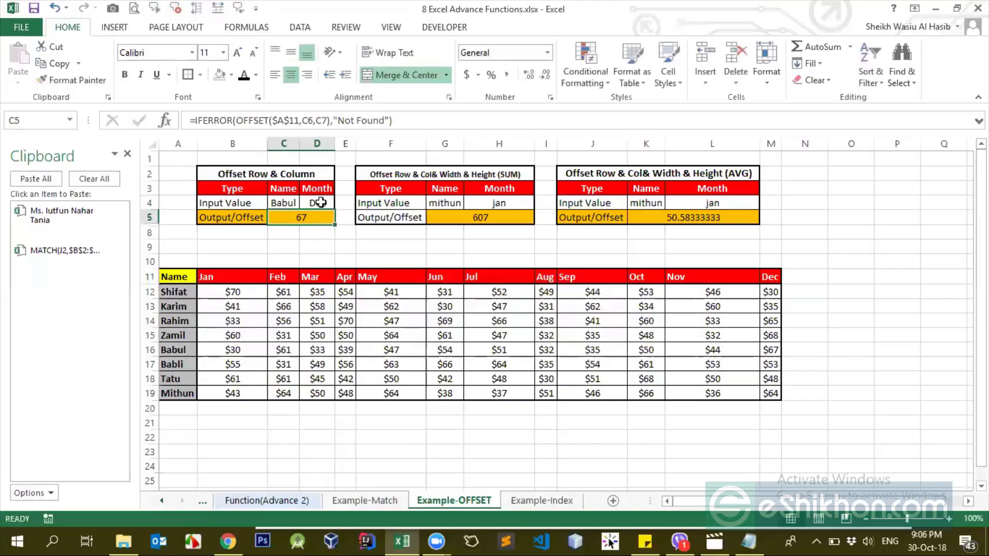
pyautogui.press('Up')
pyautogui.click(306, 215)
pyautogui.click(149, 350)
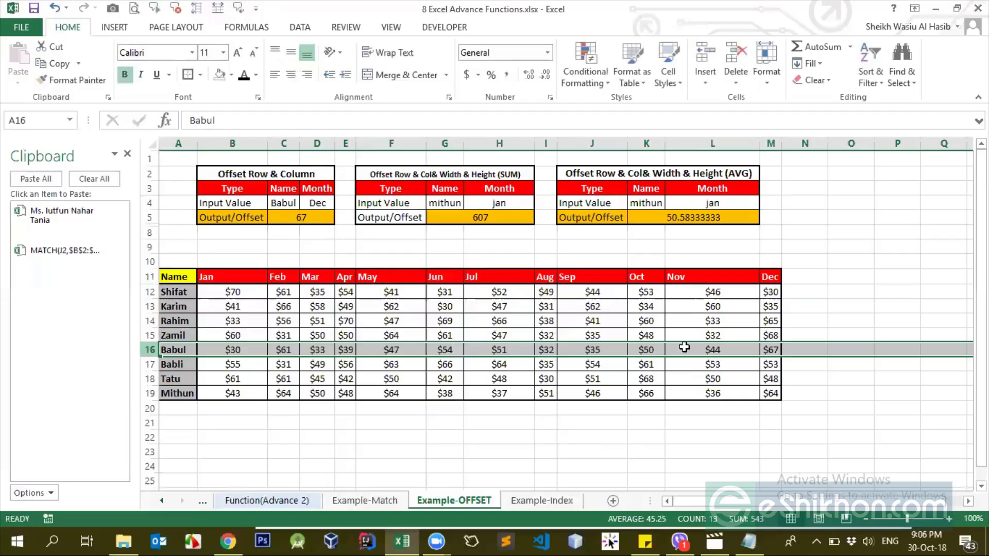
pyautogui.click(771, 350)
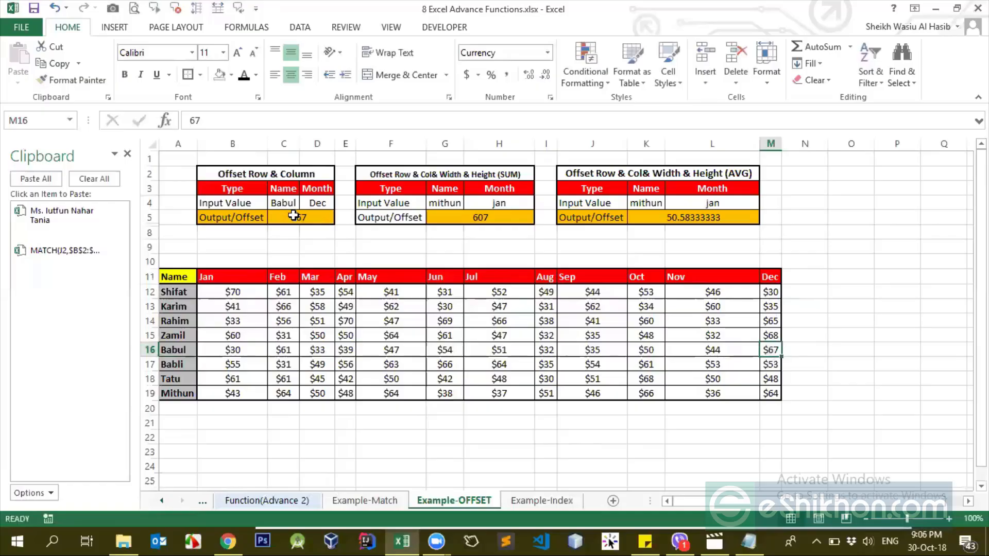
# Examine the OFFSET data table, tracing the name in A16 along its row and the month headers to the December value in M16
pyautogui.click(295, 216)
pyautogui.click(295, 203)
pyautogui.click(737, 340)
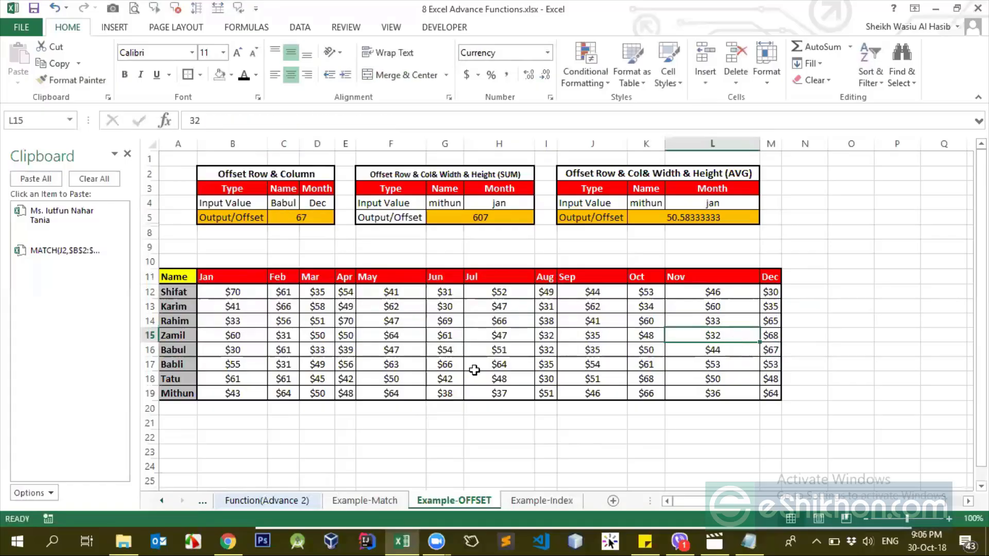
pyautogui.moveTo(232, 292); pyautogui.dragTo(686, 393)
pyautogui.click(178, 363)
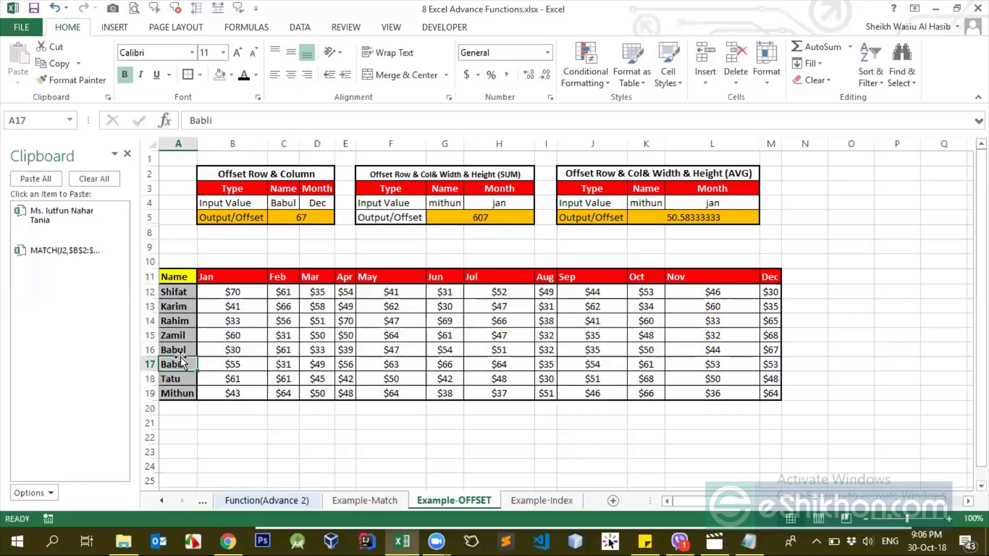
pyautogui.click(185, 349)
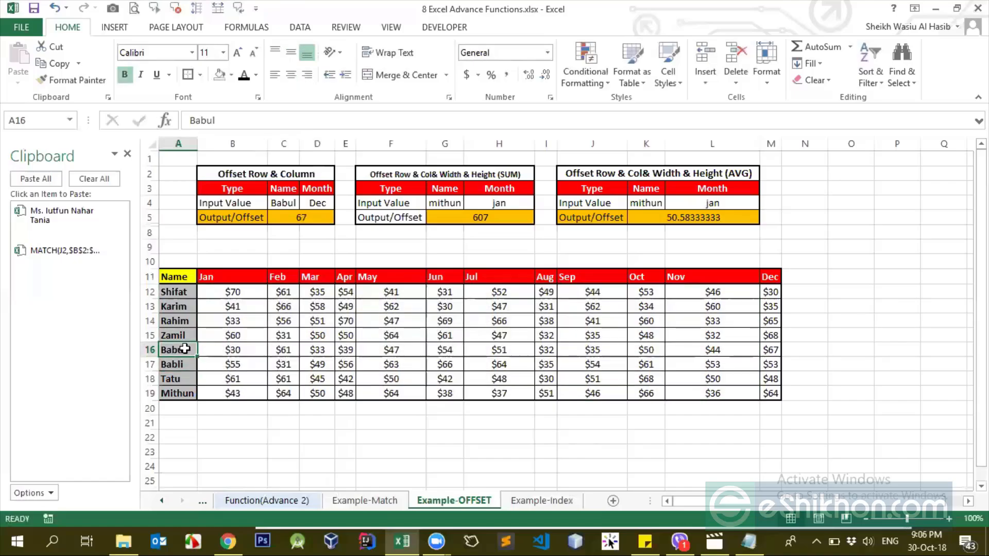
pyautogui.click(737, 346)
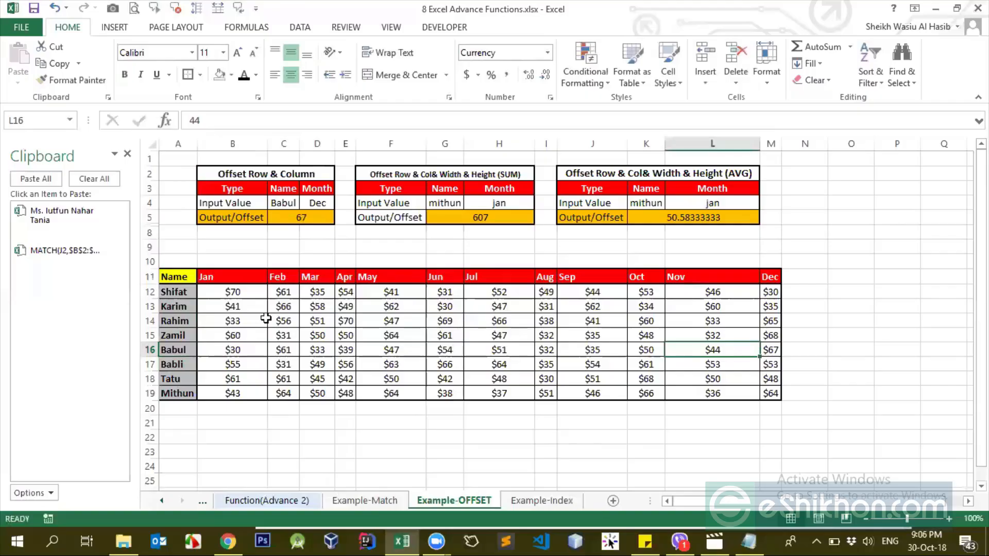
pyautogui.click(343, 350)
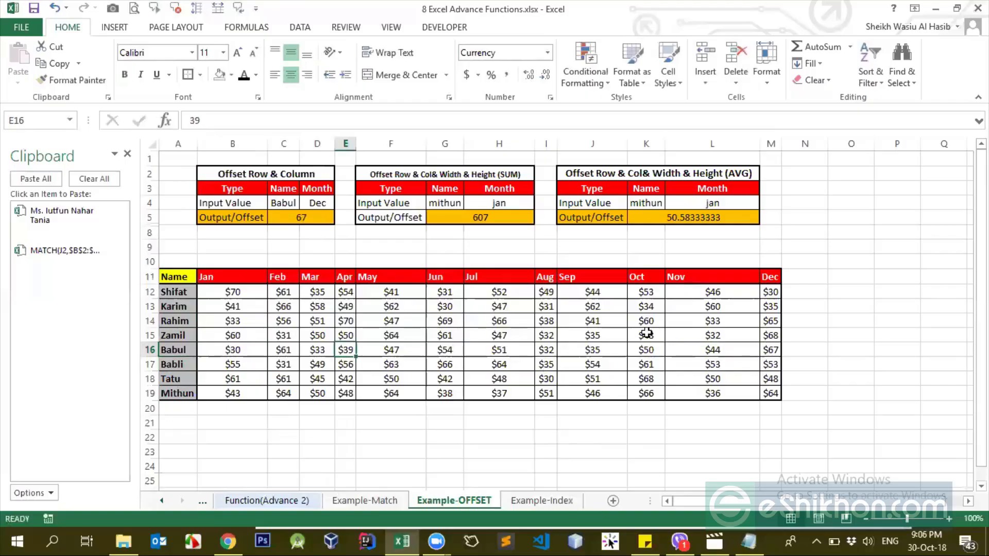
pyautogui.click(646, 292)
pyautogui.click(727, 277)
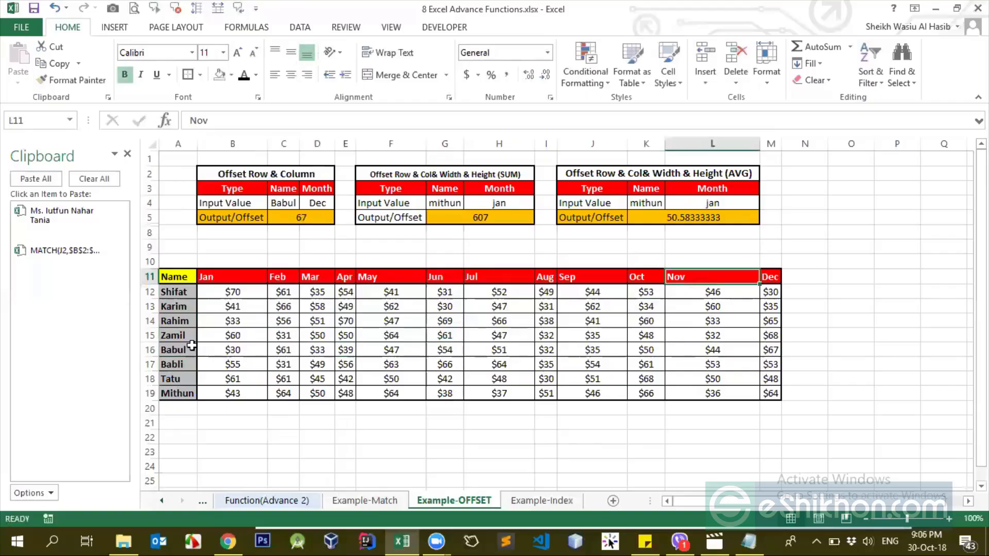
pyautogui.click(186, 346)
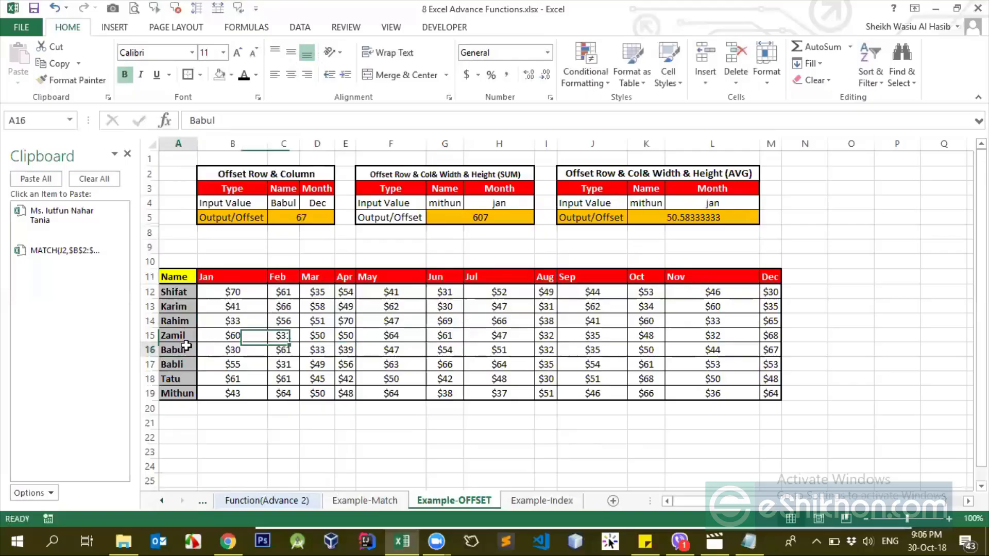
pyautogui.click(773, 352)
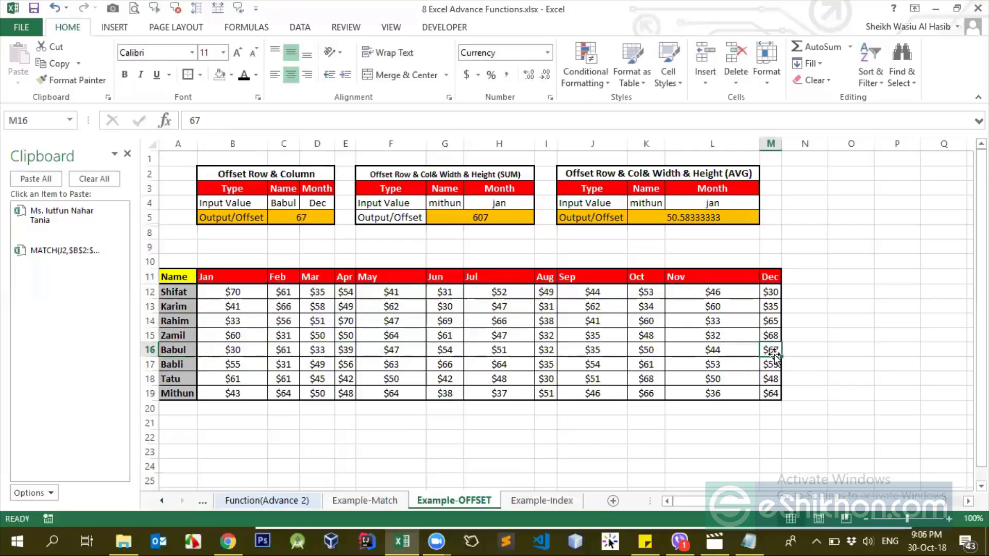
# Set the month input in D4 to Jun and compare the output with the June value in G16
pyautogui.click(315, 201)
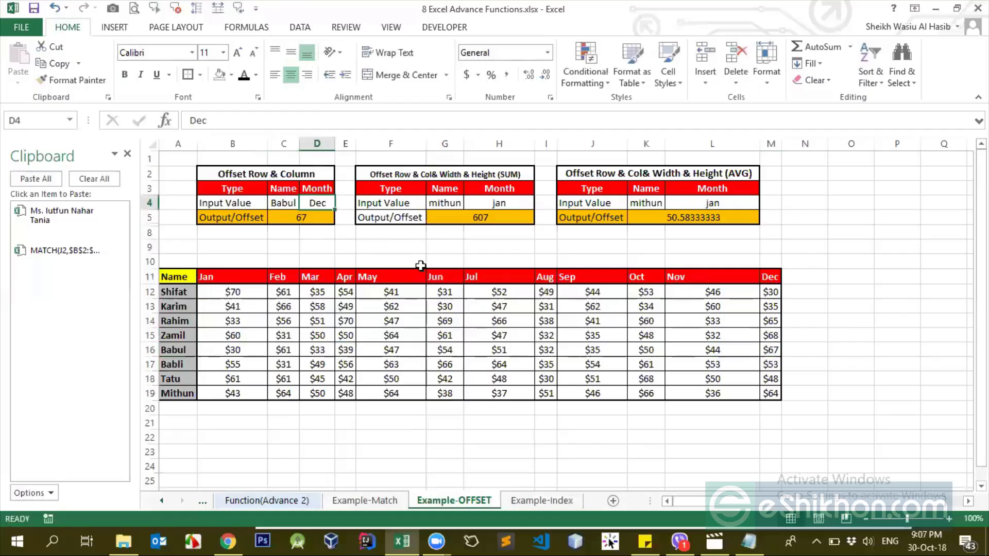
pyautogui.write('Jun')
pyautogui.press('Return')
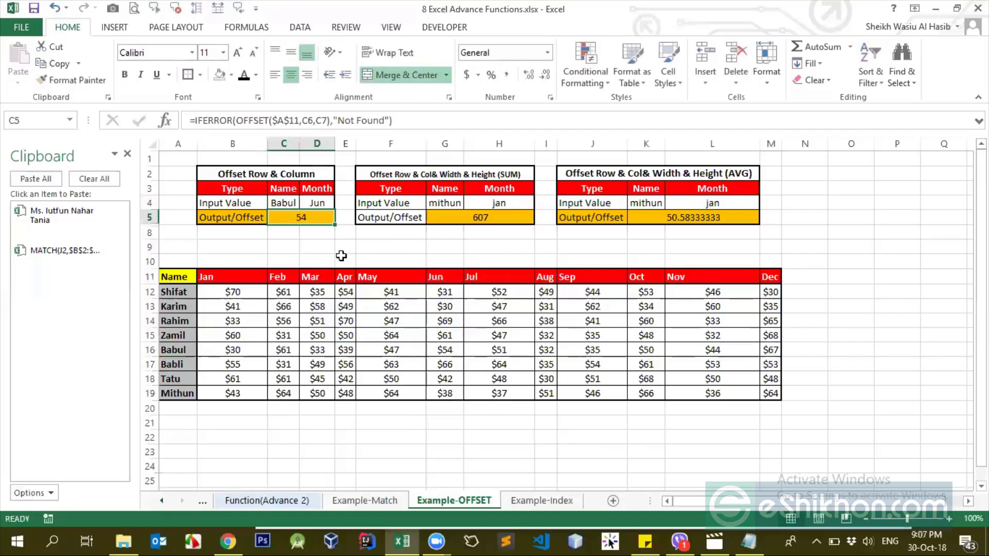
pyautogui.click(149, 350)
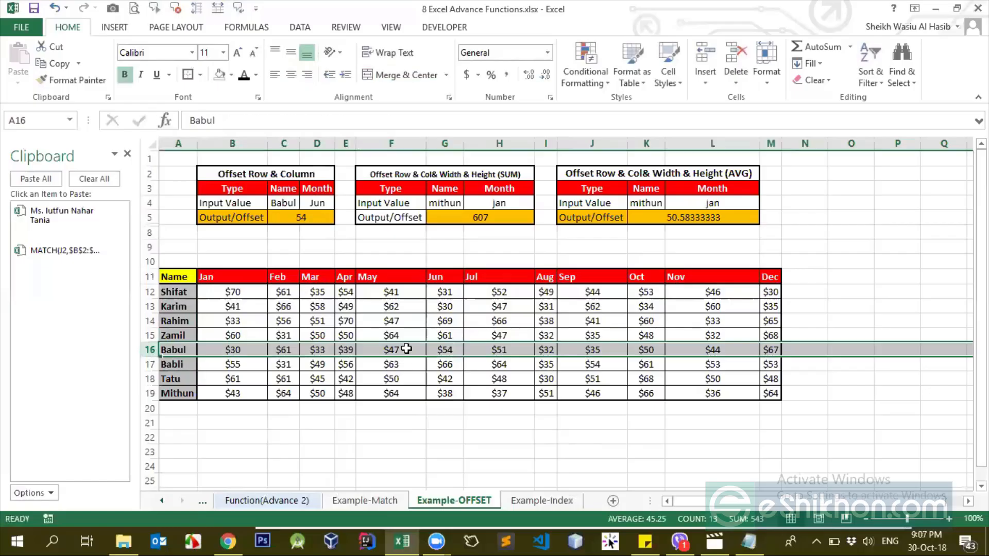
pyautogui.click(453, 350)
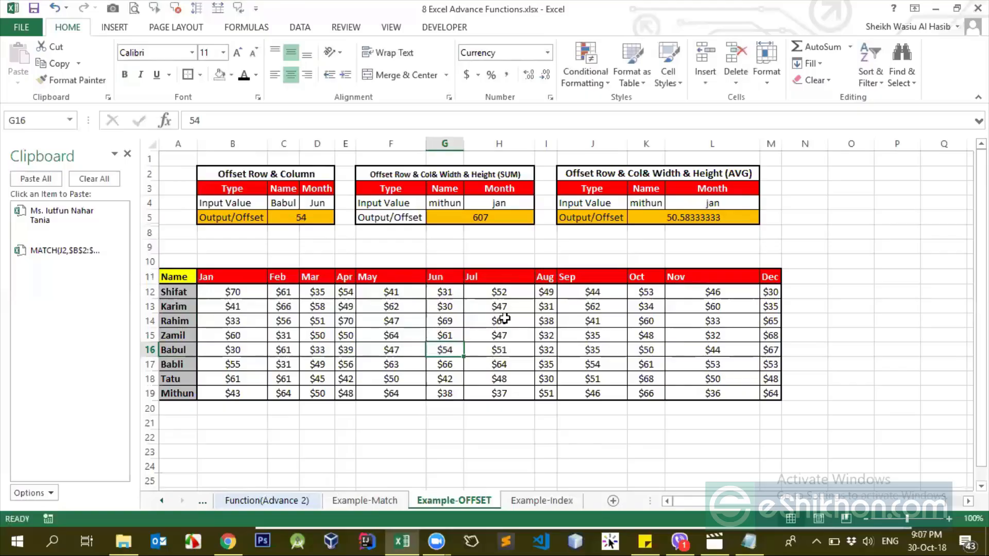
pyautogui.hotkey('alt', 'Tab')
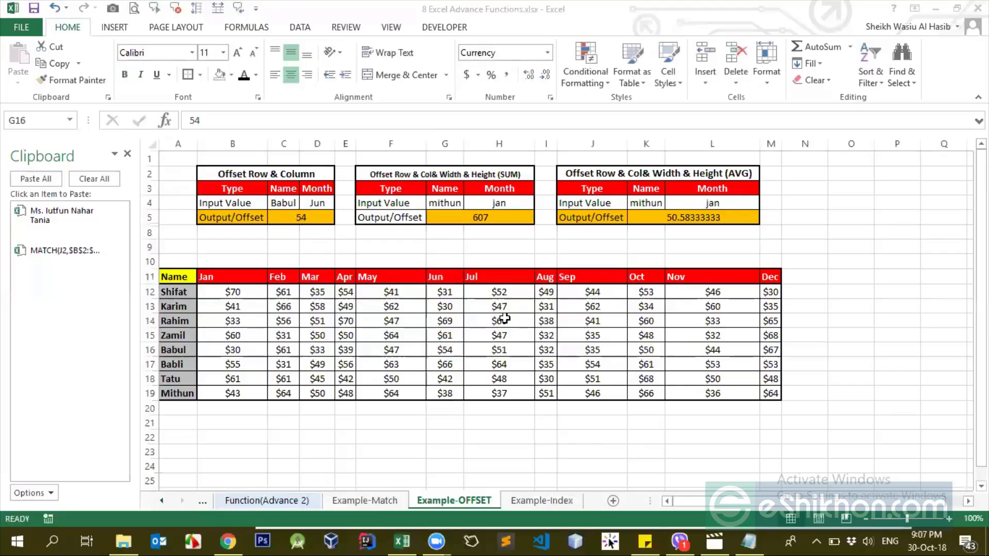
# Inspect the reference, rows and cols arguments $A$11, C6 and C7 of the OFFSET formula in C5
pyautogui.click(293, 219)
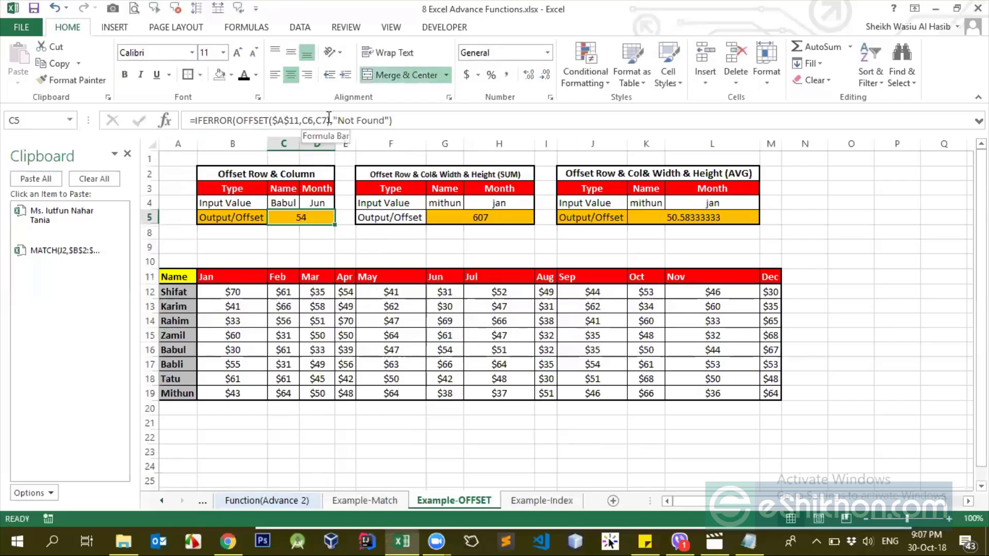
pyautogui.click(283, 119)
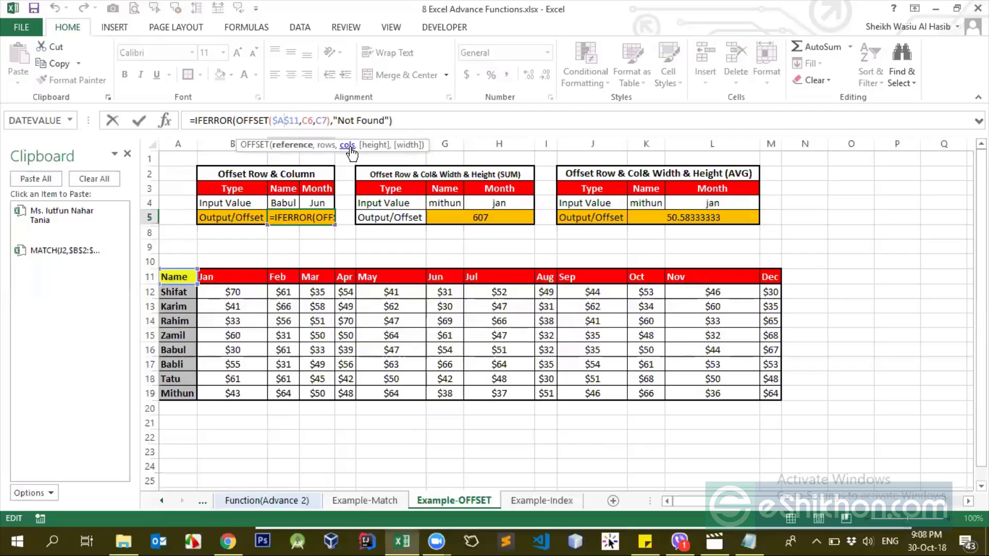
pyautogui.doubleClick(309, 122)
pyautogui.doubleClick(321, 126)
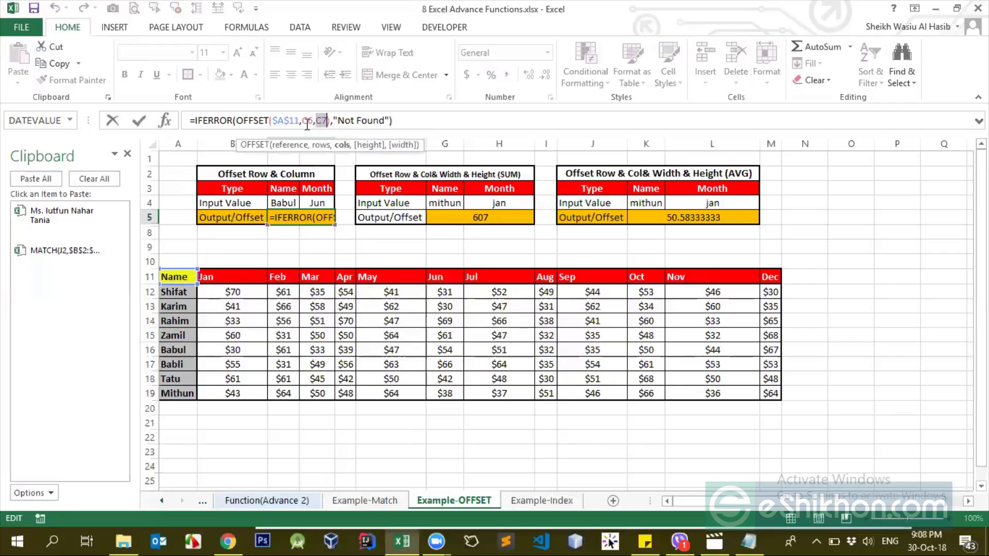
pyautogui.click(308, 123)
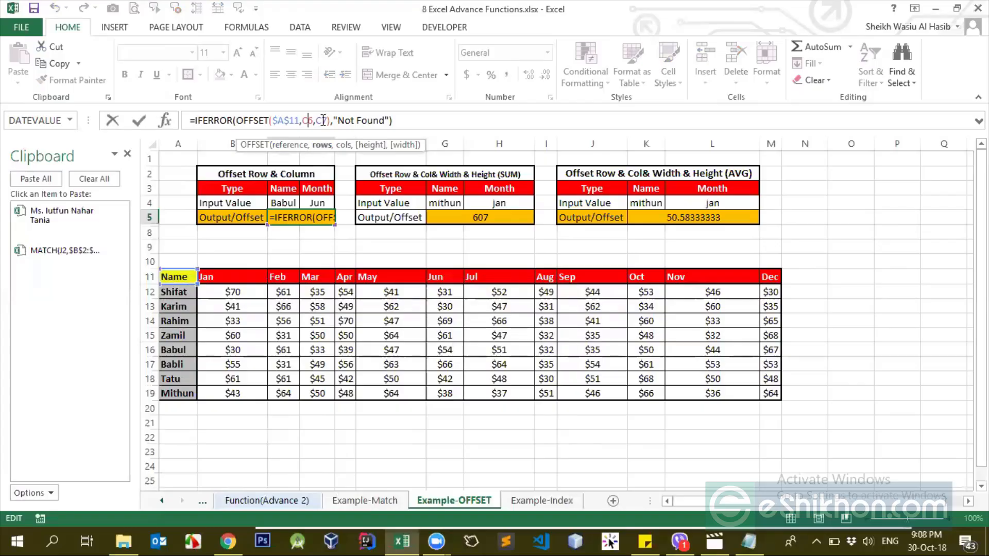
pyautogui.press('Return')
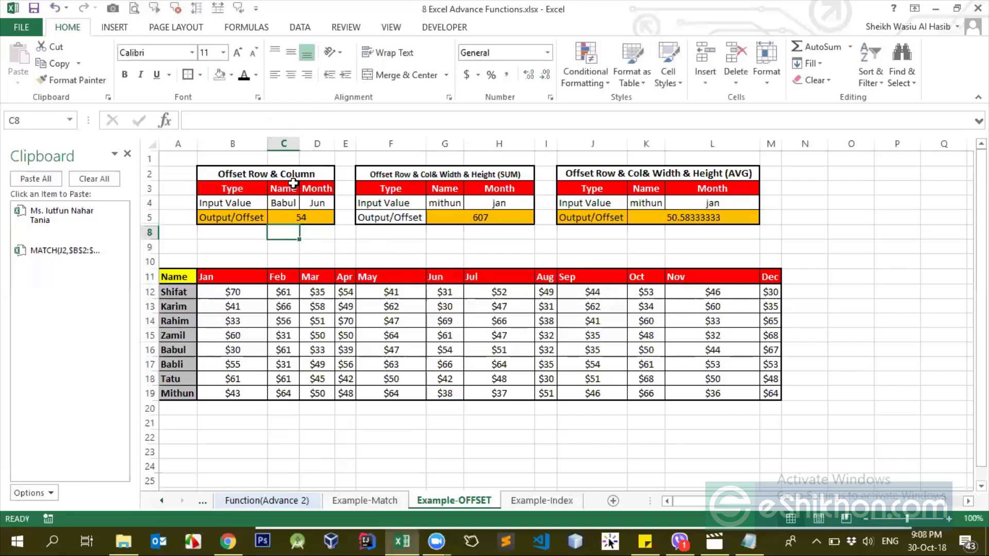
# Unhide rows 6 and 7 between the output row and row 8
pyautogui.click(288, 201)
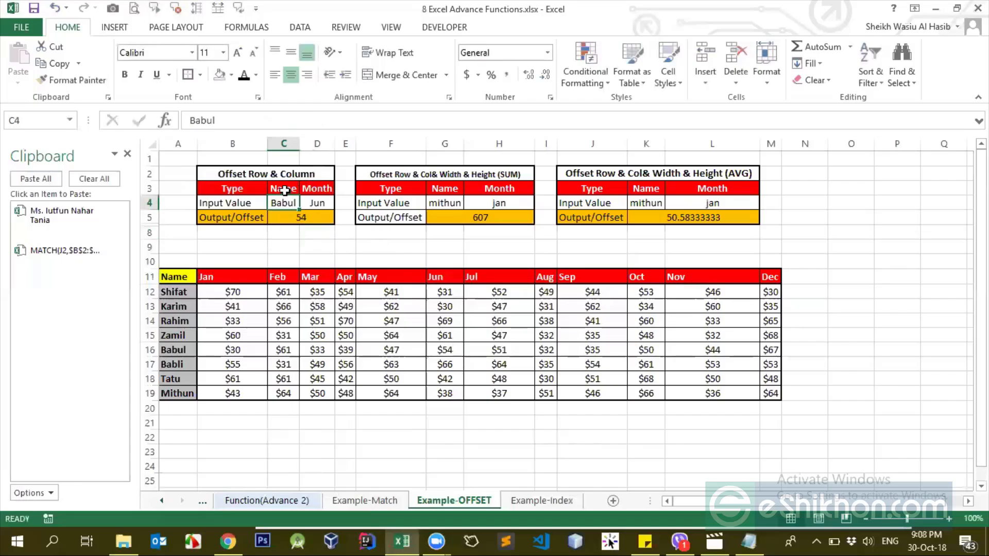
pyautogui.moveTo(147, 218); pyautogui.dragTo(147, 231)
pyautogui.rightClick(146, 231)
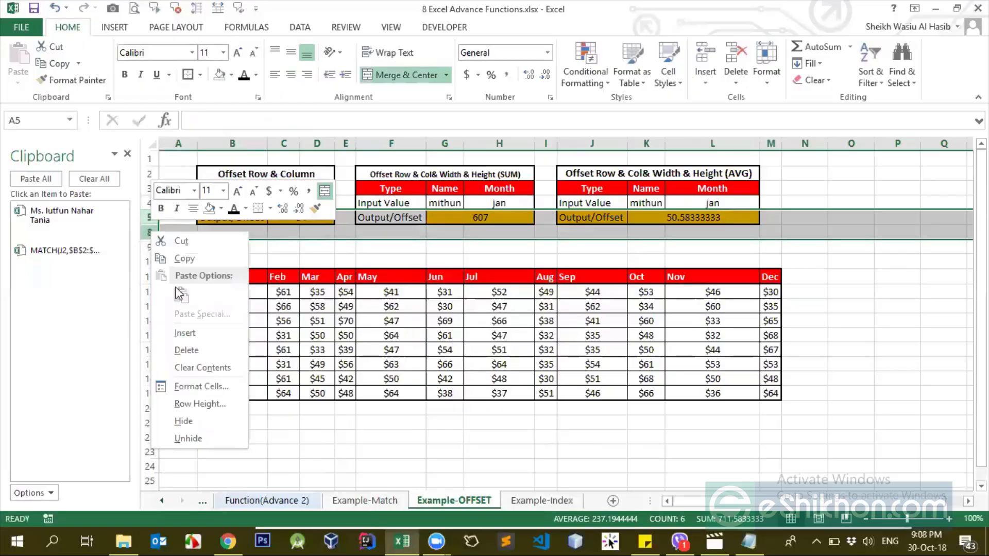
pyautogui.click(186, 439)
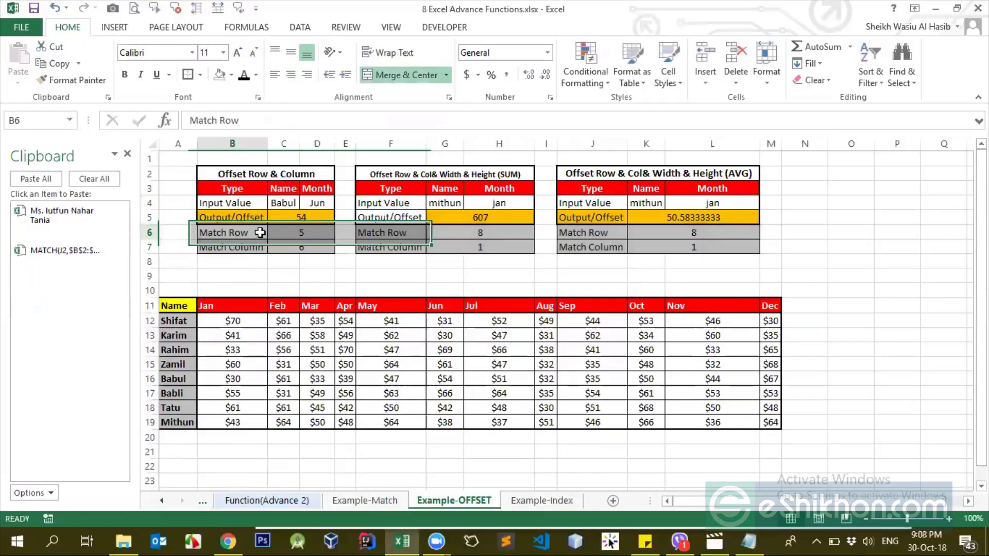
# Review the Match Row and Match Column formulas in C6 and C7
pyautogui.click(239, 249)
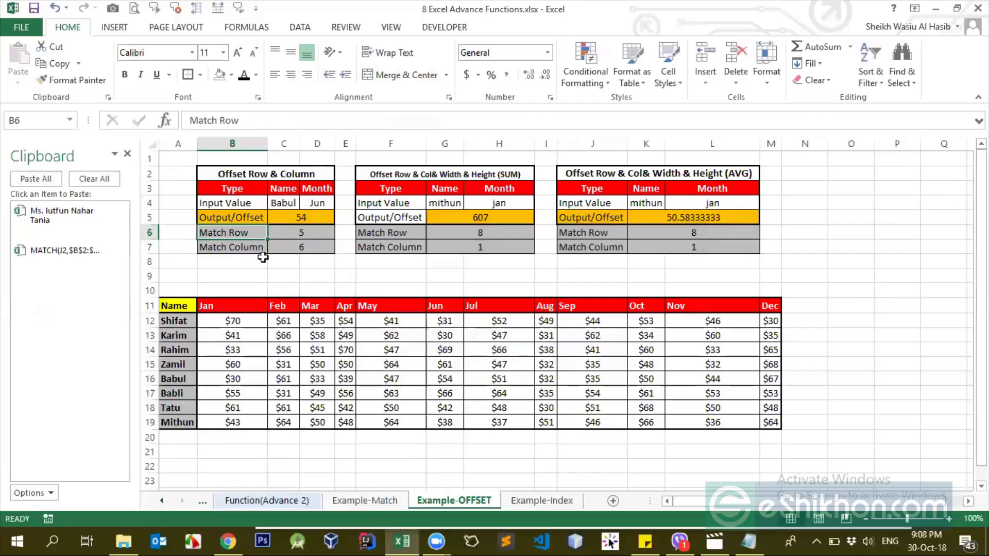
pyautogui.click(298, 237)
pyautogui.click(283, 244)
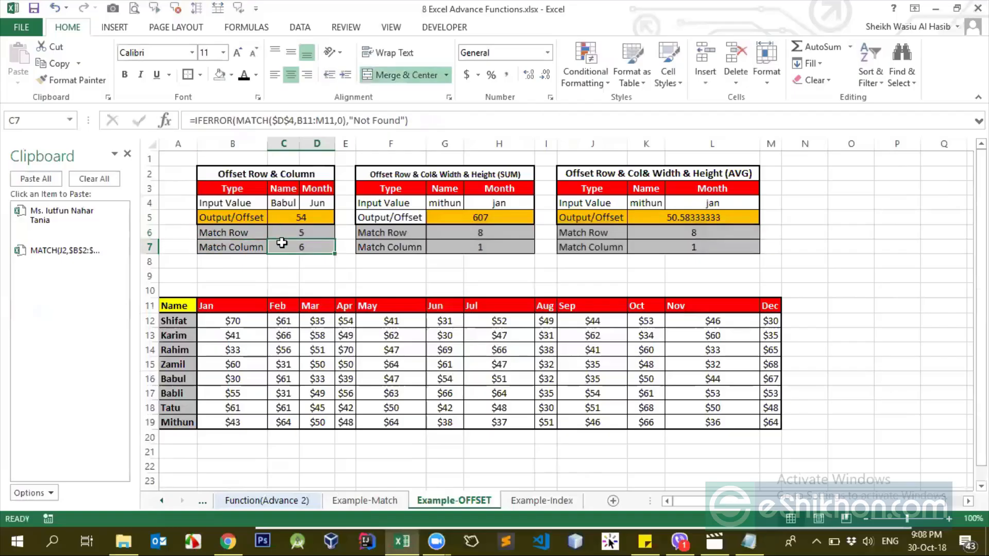
# Examine the $A$11 reference of the OFFSET formula in C5 and count the month headers across row 11 from the Name cell
pyautogui.click(306, 229)
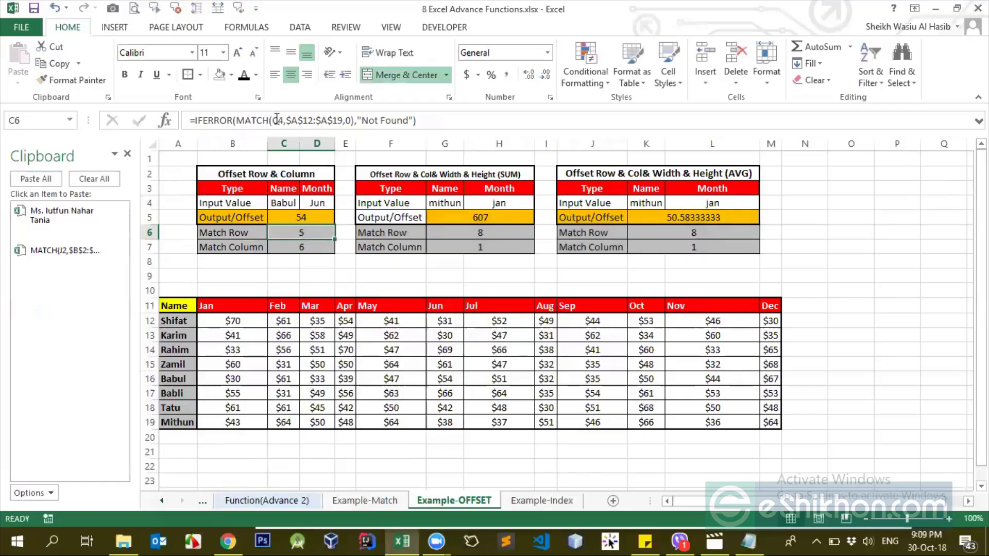
pyautogui.click(302, 218)
pyautogui.click(278, 120)
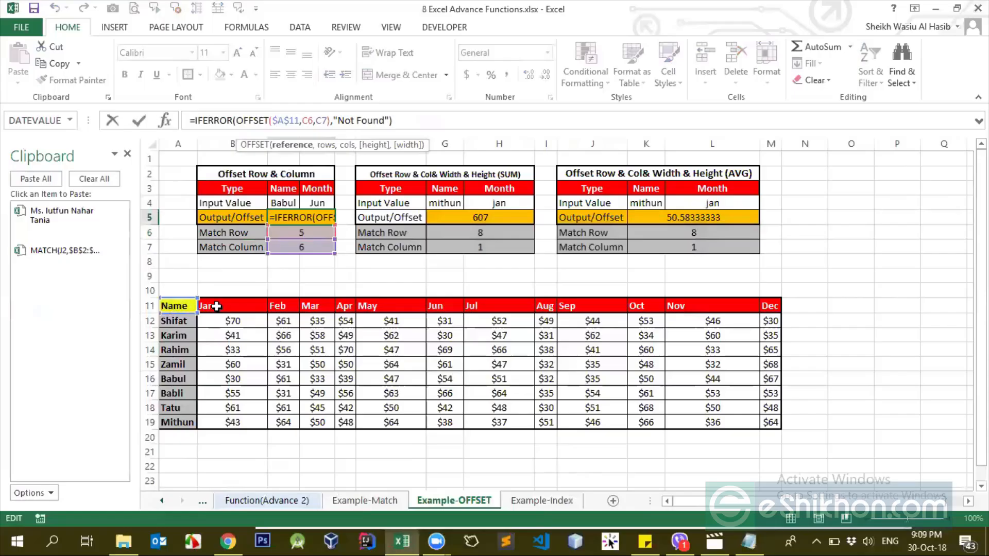
pyautogui.click(178, 305)
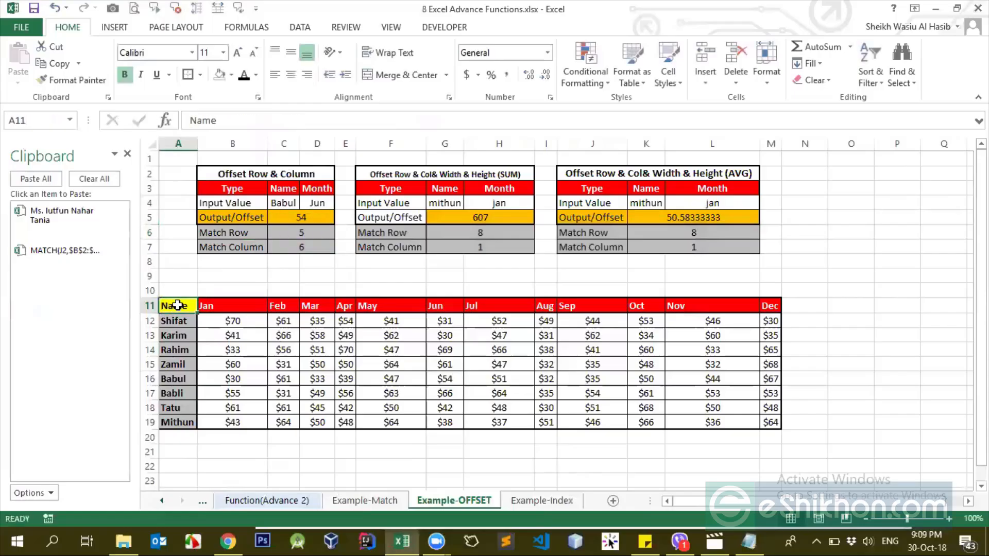
pyautogui.keyDown('ctrl'); pyautogui.click(228, 306); pyautogui.keyUp('ctrl')
pyautogui.keyDown('ctrl'); pyautogui.click(284, 306); pyautogui.keyUp('ctrl')
pyautogui.keyDown('ctrl'); pyautogui.click(317, 306); pyautogui.keyUp('ctrl')
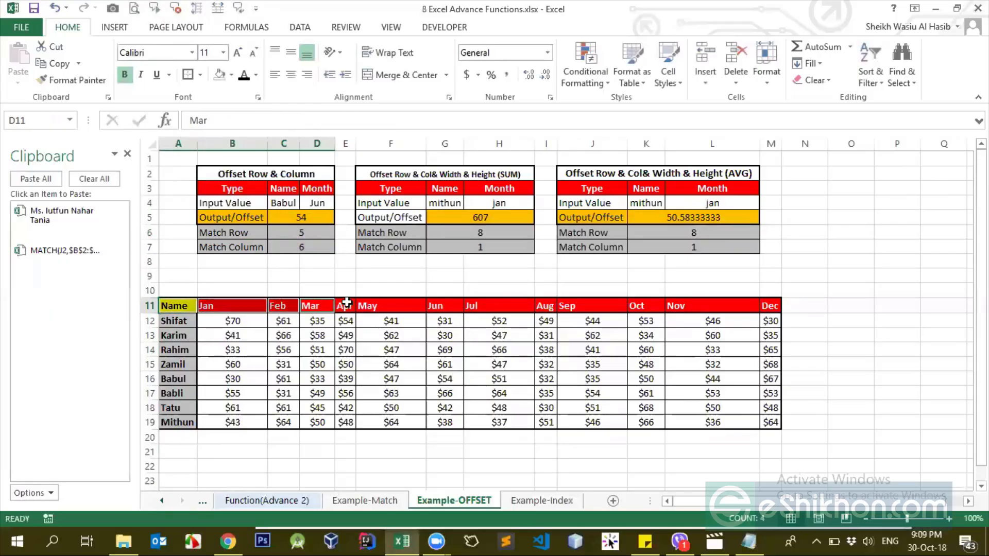
pyautogui.keyDown('ctrl'); pyautogui.click(344, 305); pyautogui.keyUp('ctrl')
pyautogui.keyDown('ctrl'); pyautogui.click(381, 306); pyautogui.keyUp('ctrl')
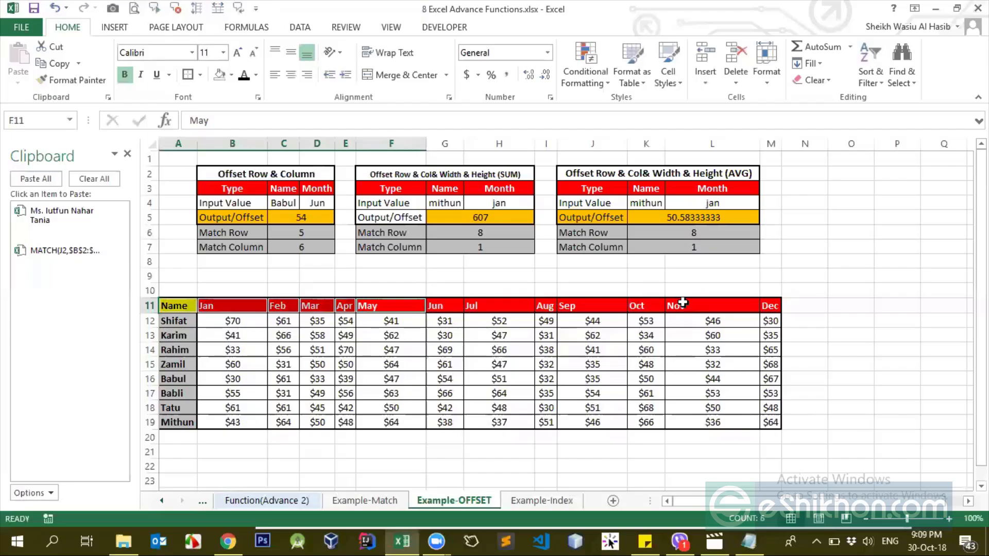
pyautogui.click(177, 321)
pyautogui.click(178, 305)
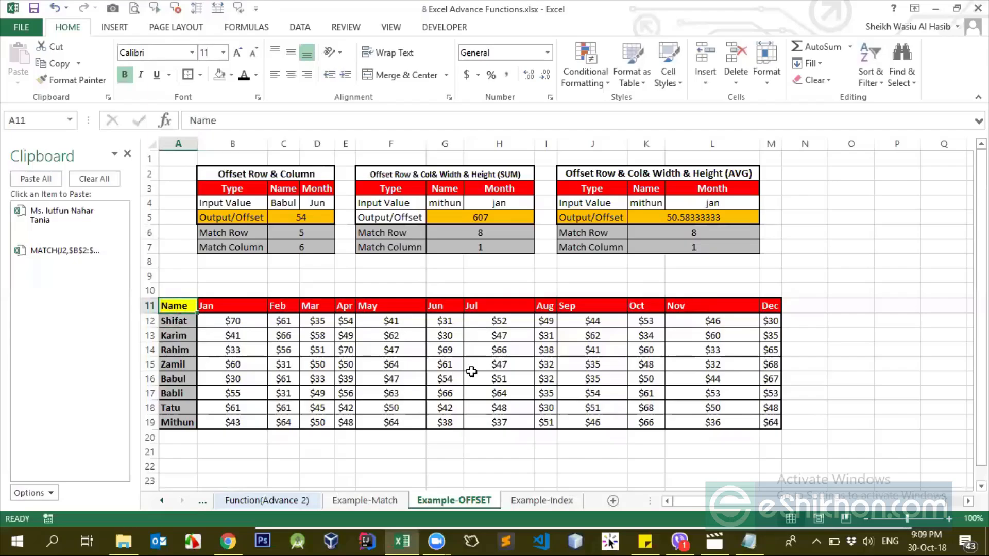
# Examine the names in A12:A19 below the Name header and recheck the $A$11 reference in the C5 OFFSET formula
pyautogui.click(174, 326)
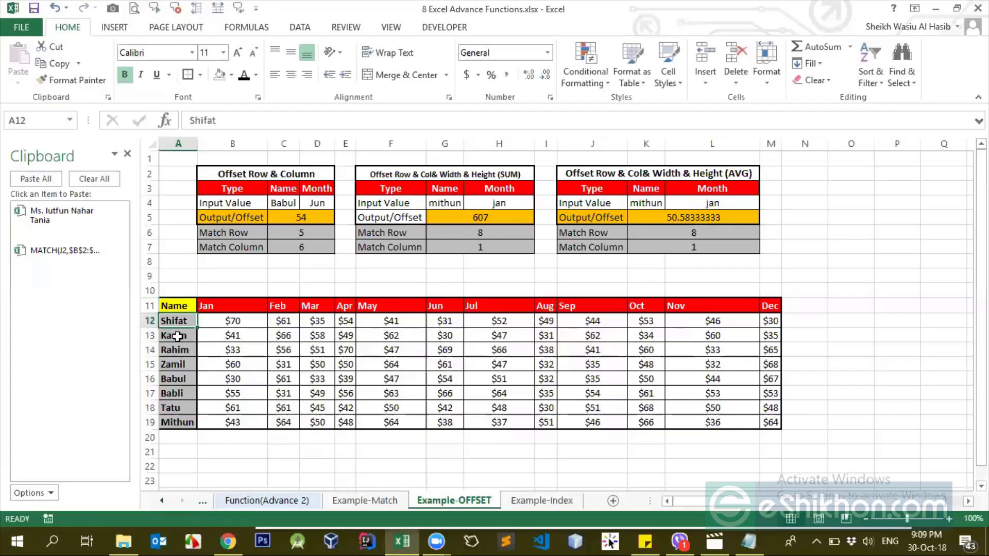
pyautogui.click(175, 335)
pyautogui.click(175, 350)
pyautogui.click(177, 364)
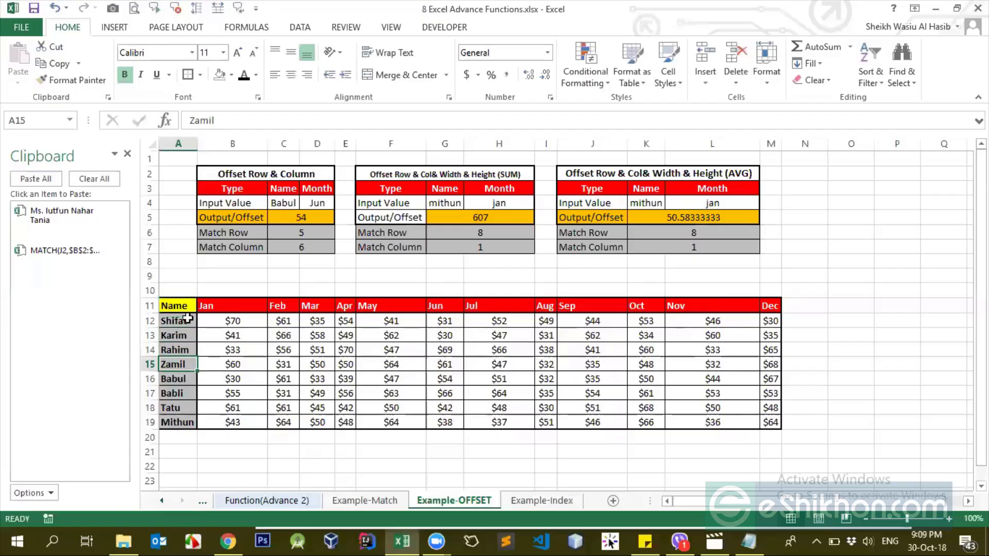
pyautogui.moveTo(176, 320); pyautogui.dragTo(177, 422)
pyautogui.click(176, 304)
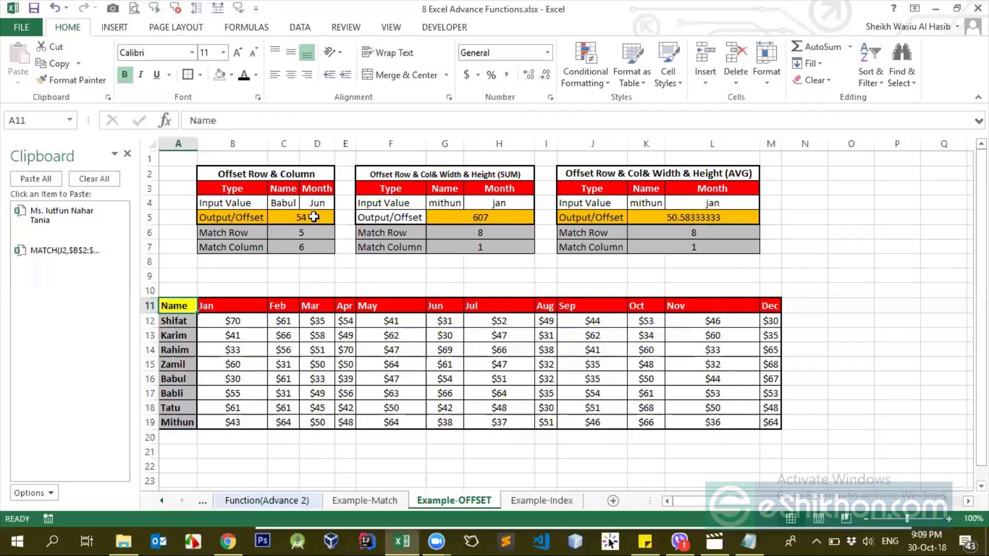
pyautogui.click(316, 217)
pyautogui.press('F2')
pyautogui.click(284, 120)
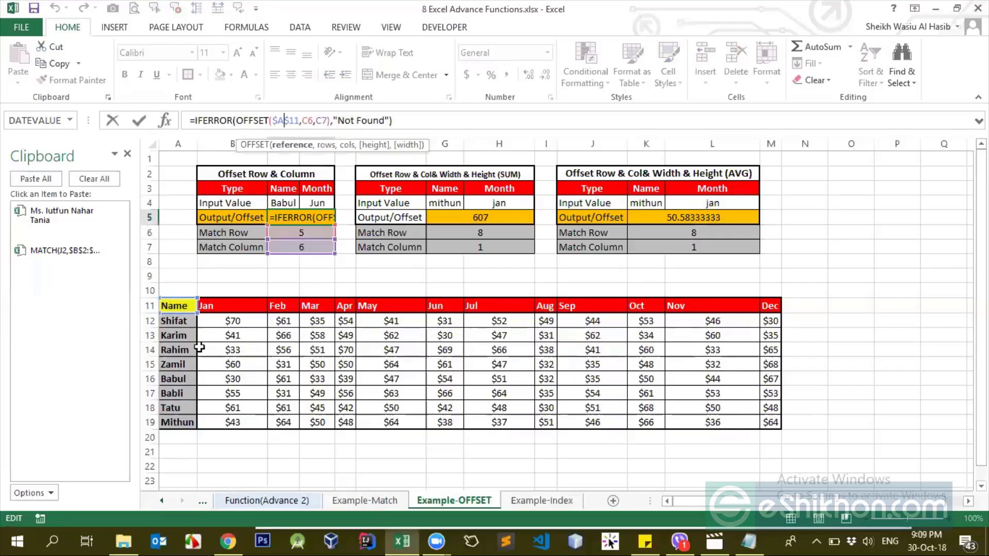
pyautogui.press('Return')
pyautogui.click(301, 217)
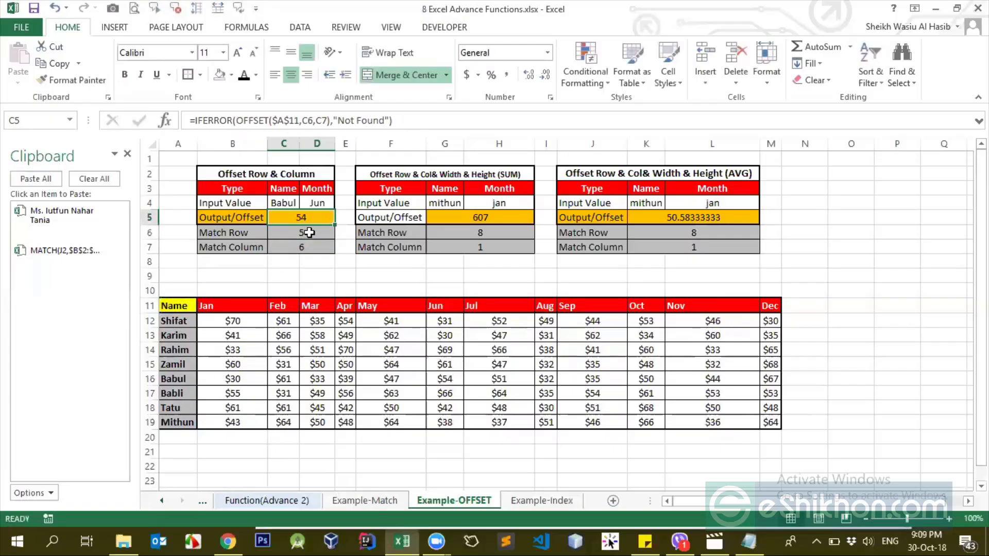
# Try extending the Match Row lookup range in C6 to $A$11:$A$19, and return it to $A$12:$A$19
pyautogui.click(308, 233)
pyautogui.click(293, 117)
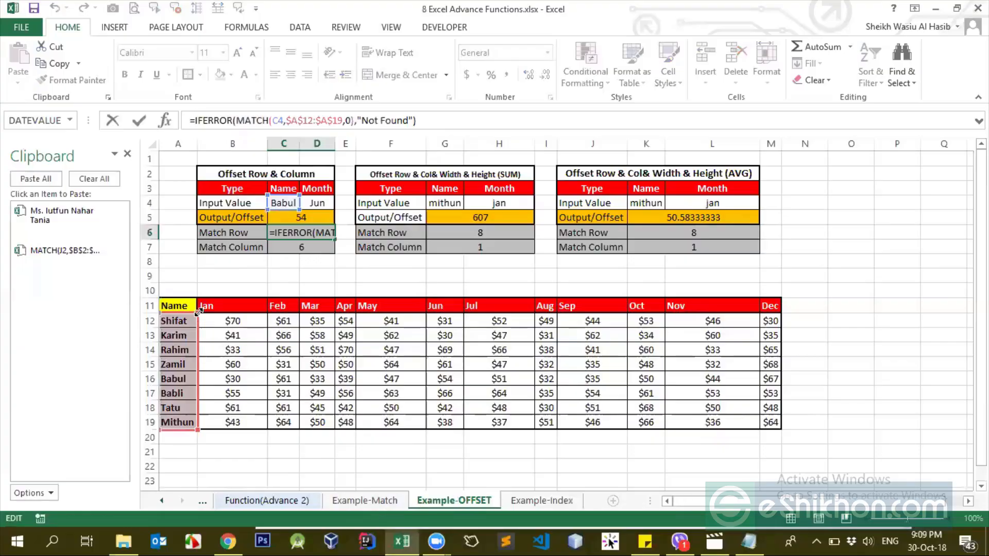
pyautogui.moveTo(198, 312); pyautogui.dragTo(196, 300)
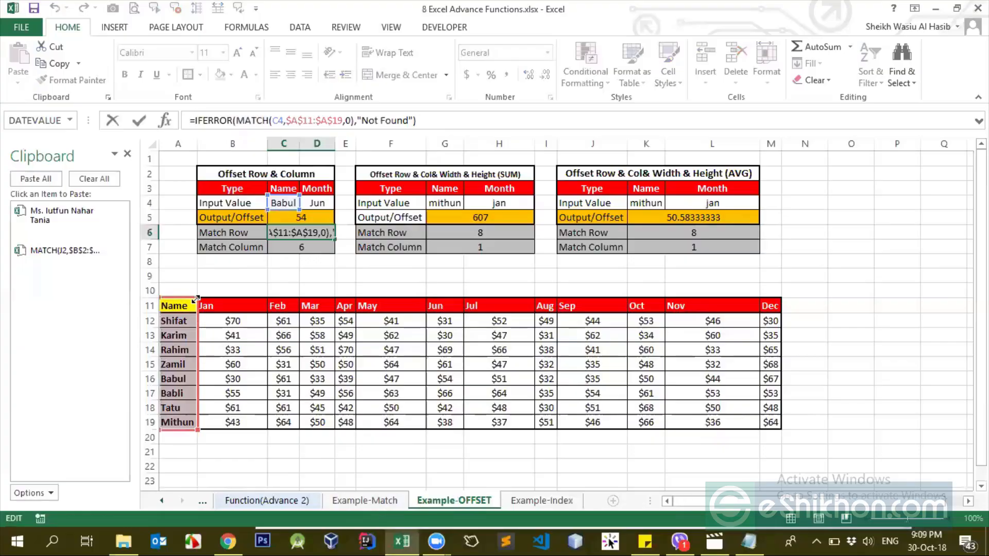
pyautogui.moveTo(196, 299); pyautogui.dragTo(193, 311)
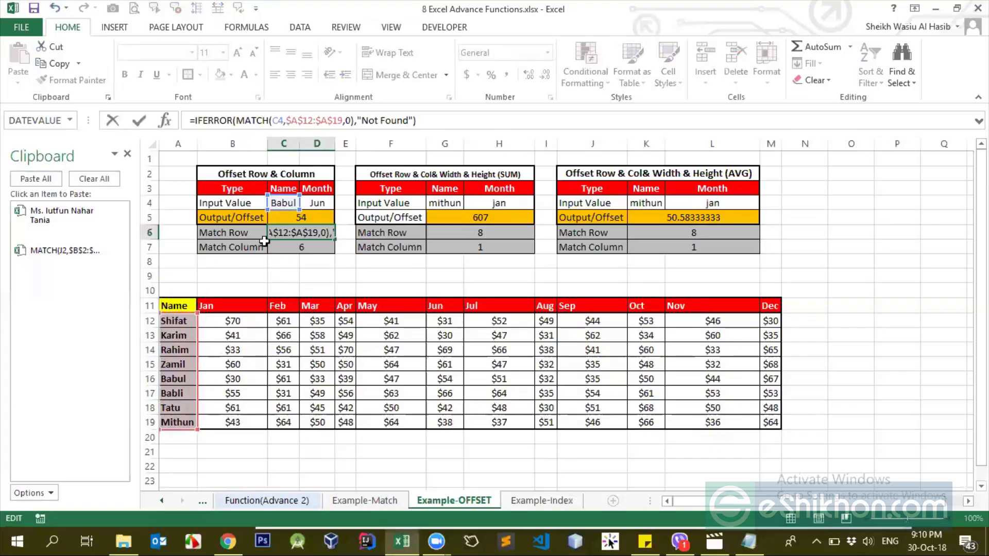
pyautogui.press('Return')
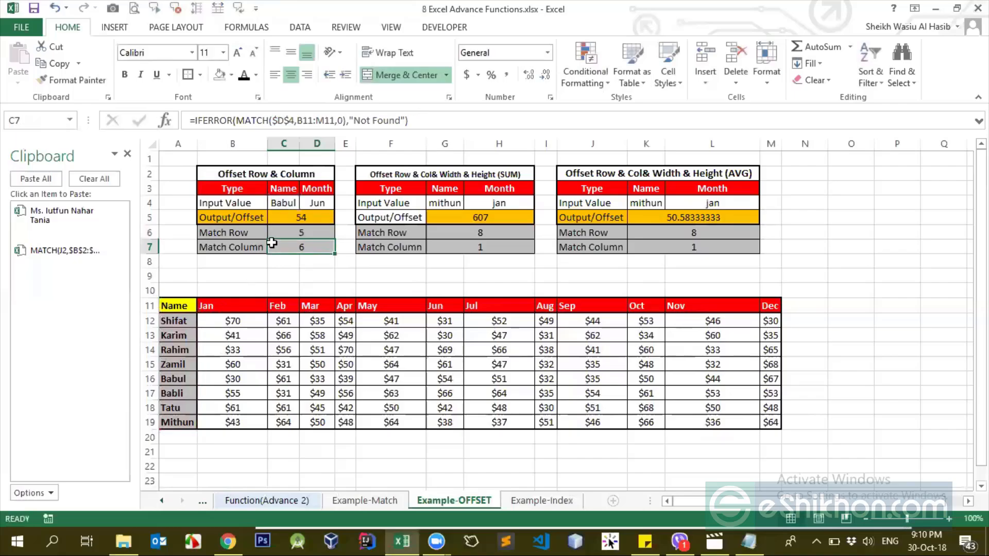
# Examine the lookup range B11:M11 of the Match Column formula in C7 and compare it with the Match Row formula in C6
pyautogui.click(297, 234)
pyautogui.click(297, 247)
pyautogui.click(317, 121)
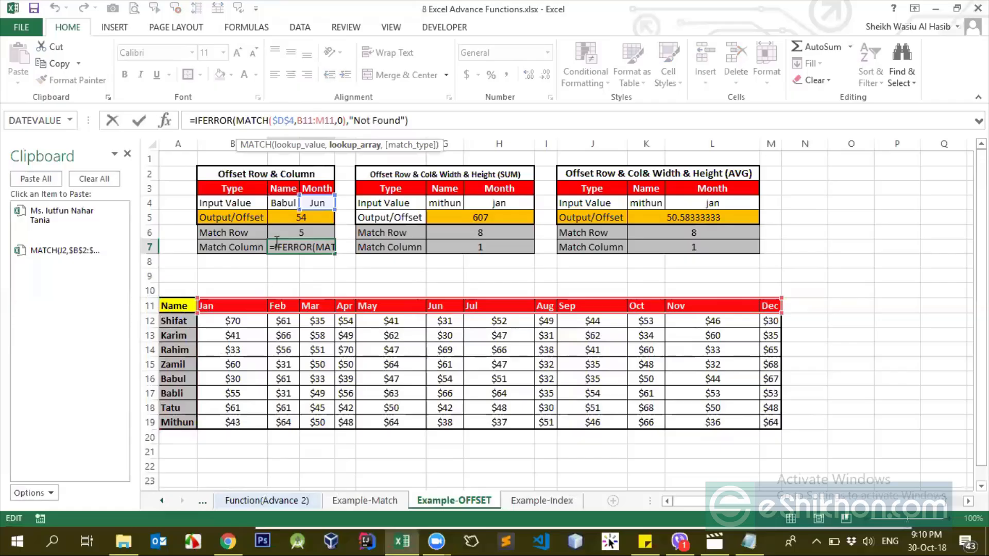
pyautogui.press('Return')
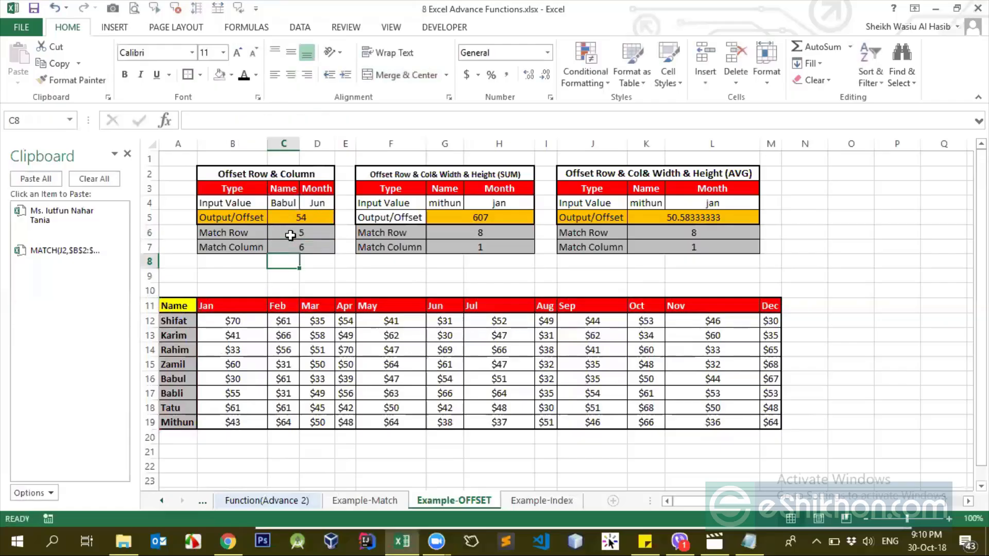
pyautogui.click(293, 235)
pyautogui.click(309, 248)
pyautogui.click(306, 234)
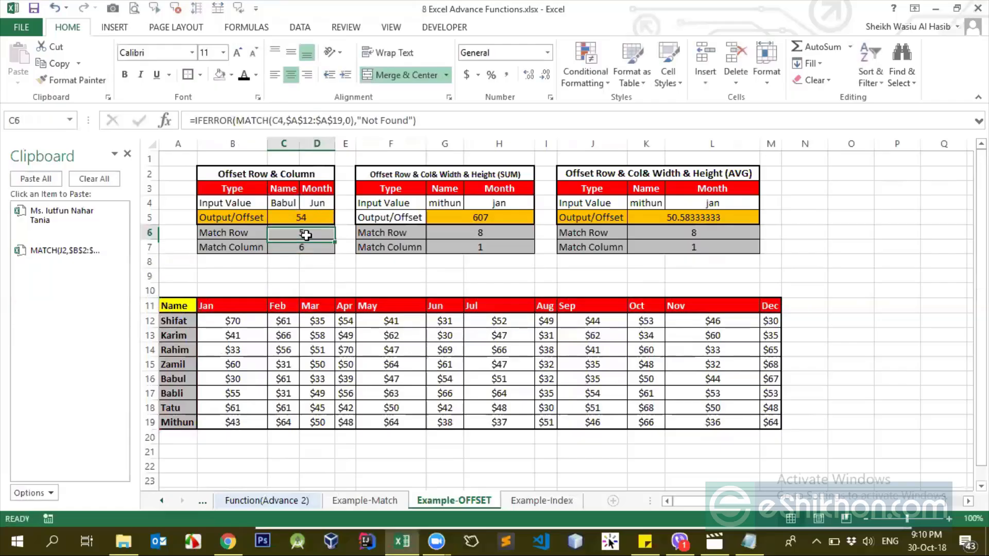
pyautogui.click(218, 305)
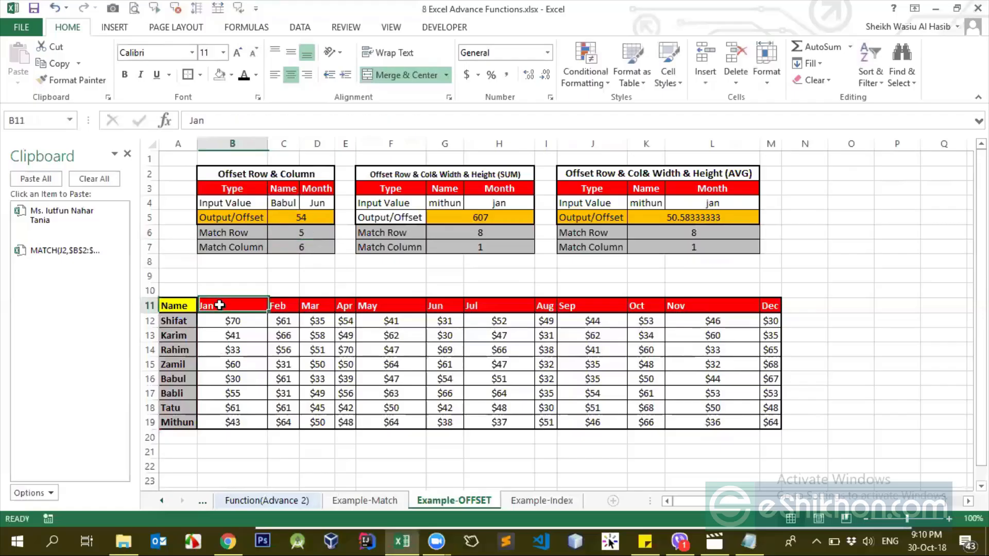
pyautogui.click(298, 235)
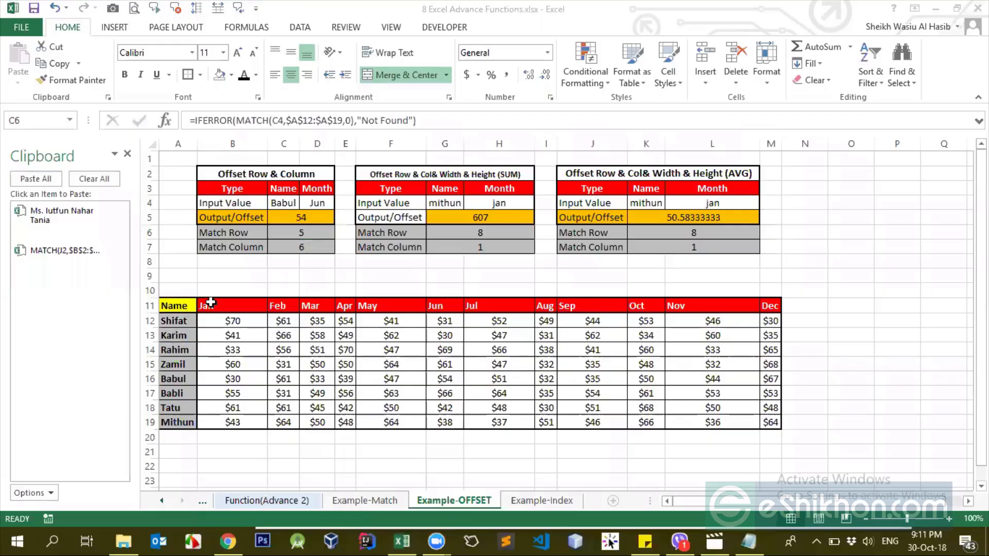
# Examine the header range A11:M11 and the lookup range $A$12:$A$19 in the Match Row formula of C6
pyautogui.moveTo(174, 306); pyautogui.dragTo(770, 305)
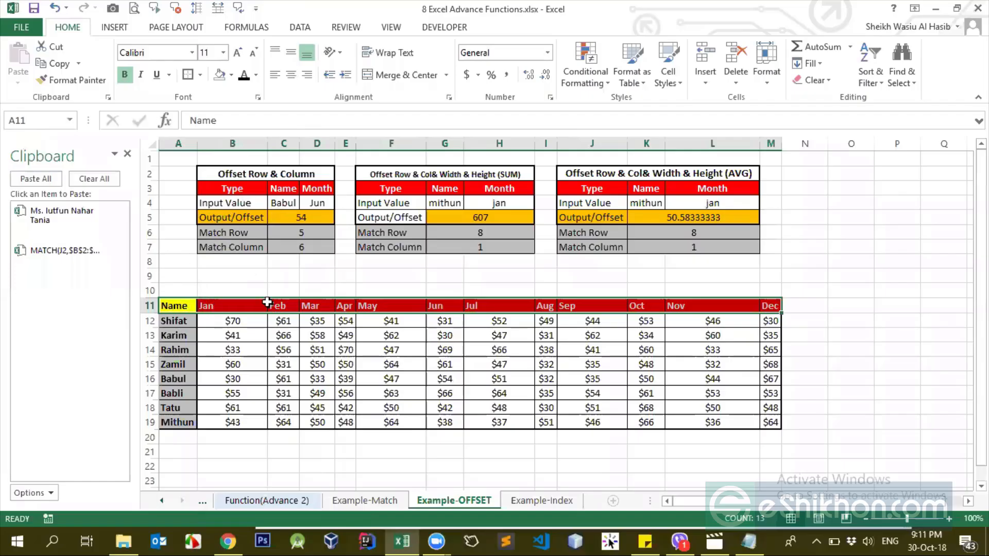
pyautogui.click(215, 306)
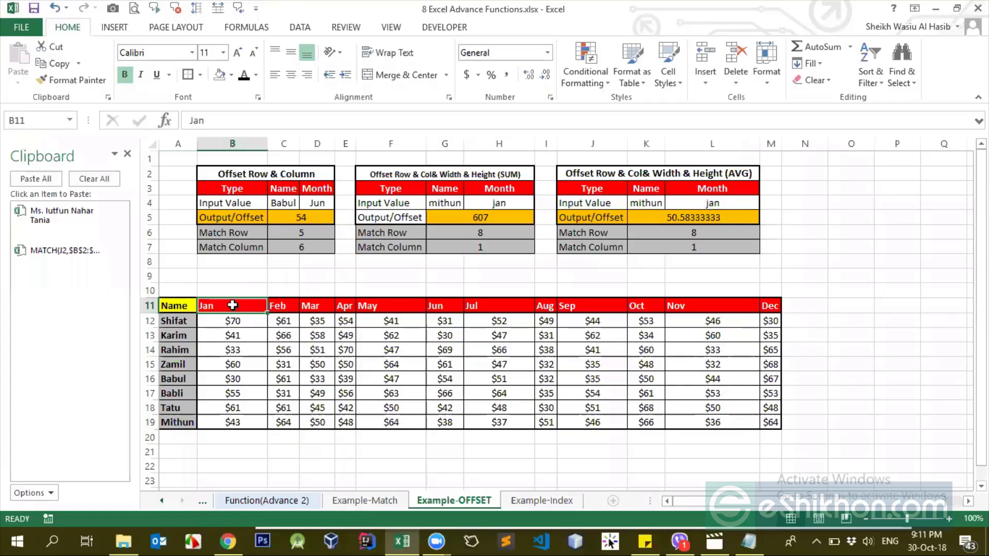
pyautogui.click(189, 304)
pyautogui.click(206, 304)
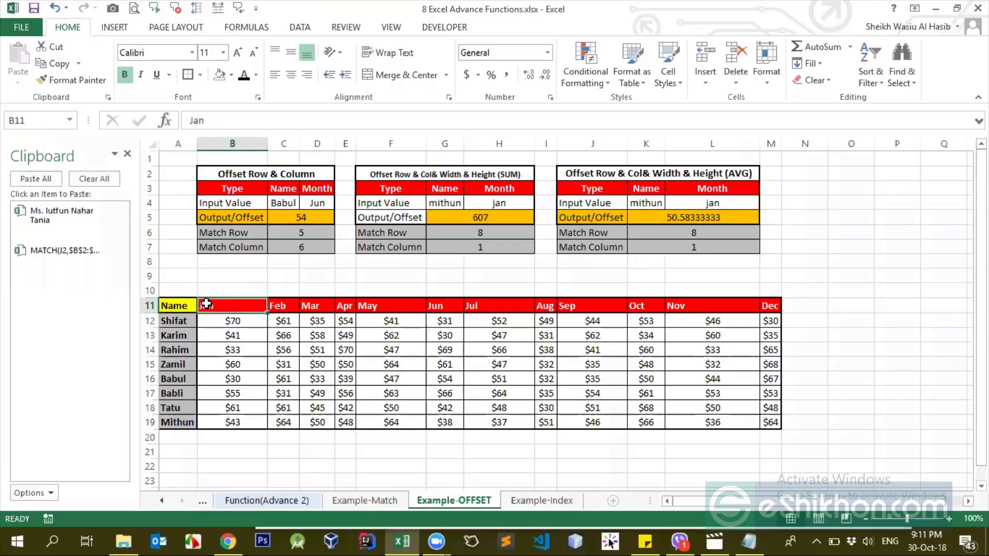
pyautogui.click(314, 233)
pyautogui.click(291, 122)
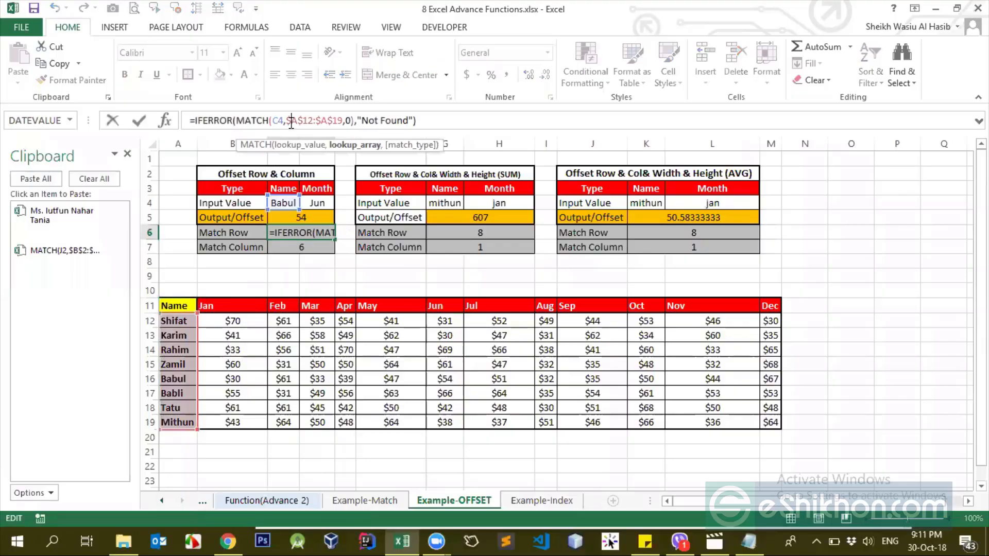
pyautogui.press('Return')
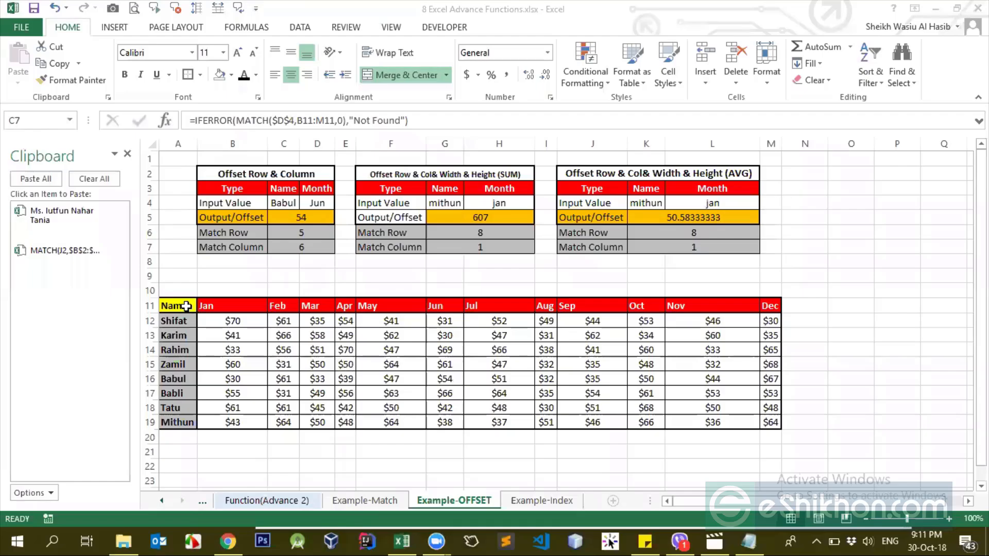
pyautogui.moveTo(186, 306); pyautogui.dragTo(771, 304)
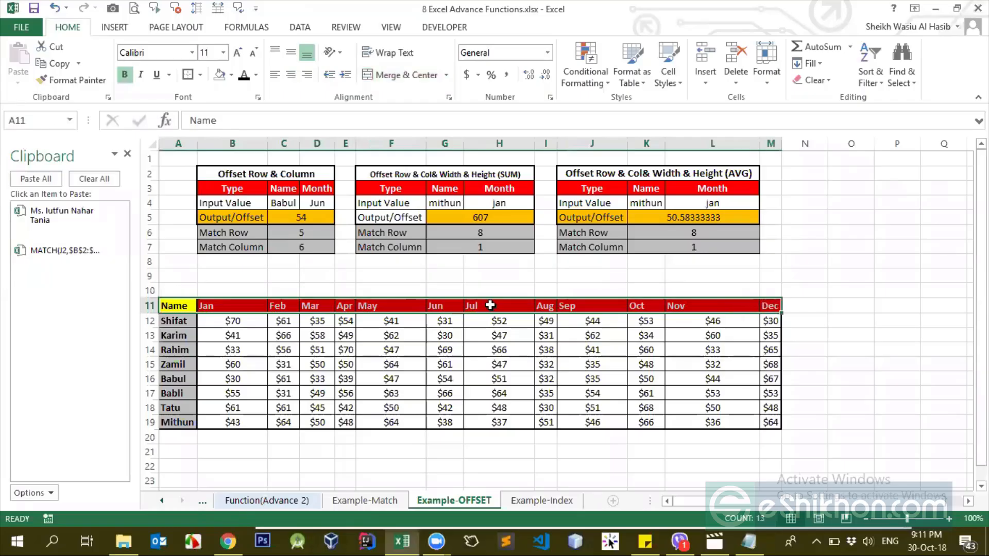
# Extend the Match Row lookup range in C6 to $A$11:$A$19 and subtract 1 from the formula's result
pyautogui.click(331, 225)
pyautogui.click(337, 120)
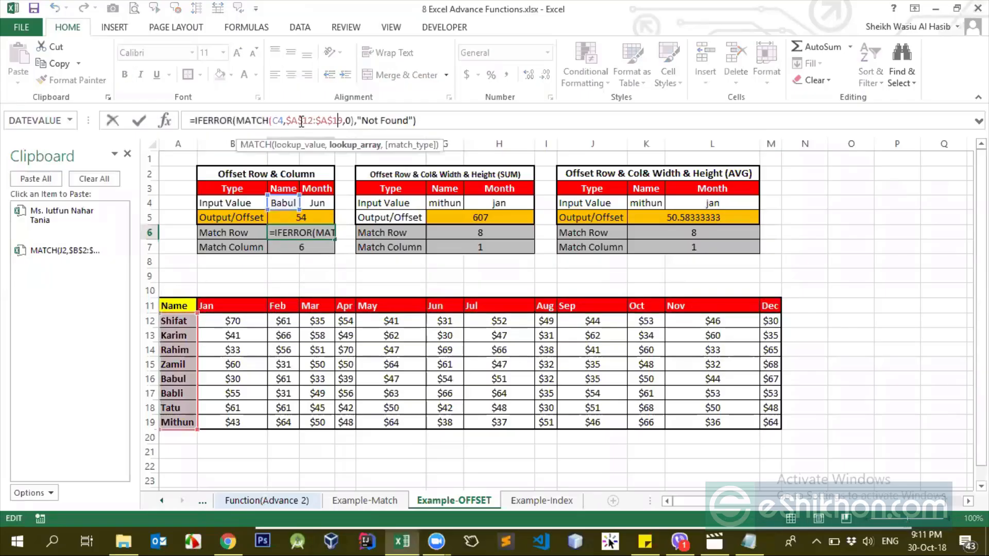
pyautogui.moveTo(195, 307); pyautogui.dragTo(197, 303)
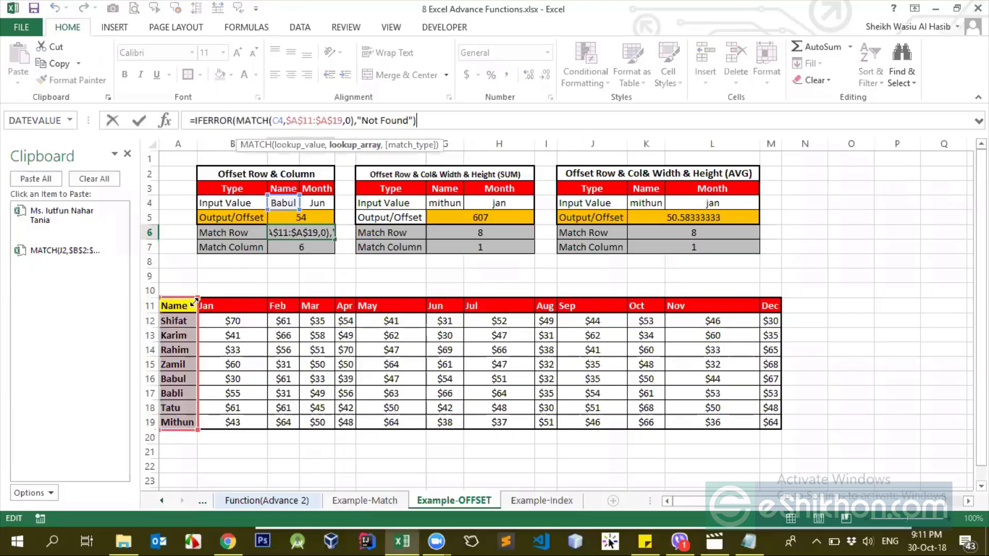
pyautogui.press('Return')
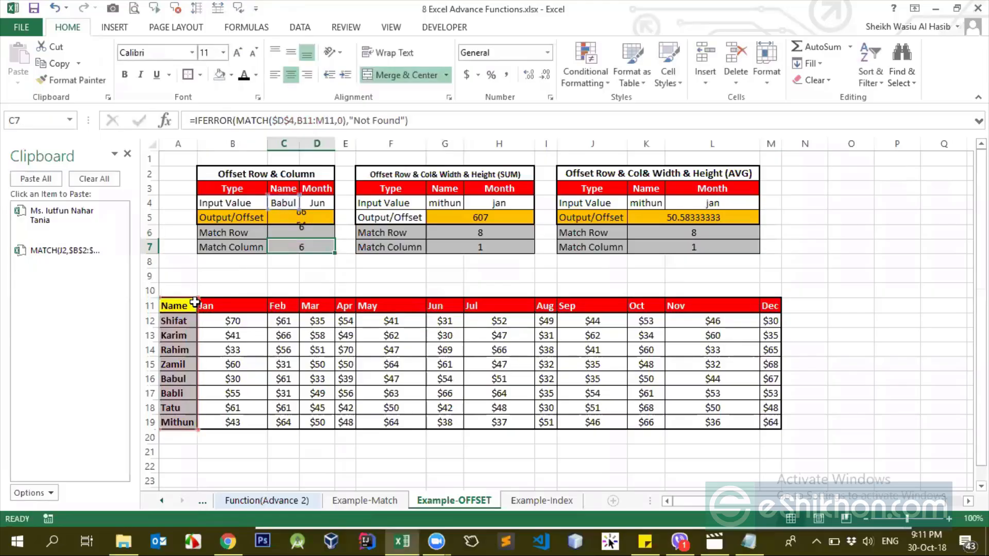
pyautogui.click(308, 231)
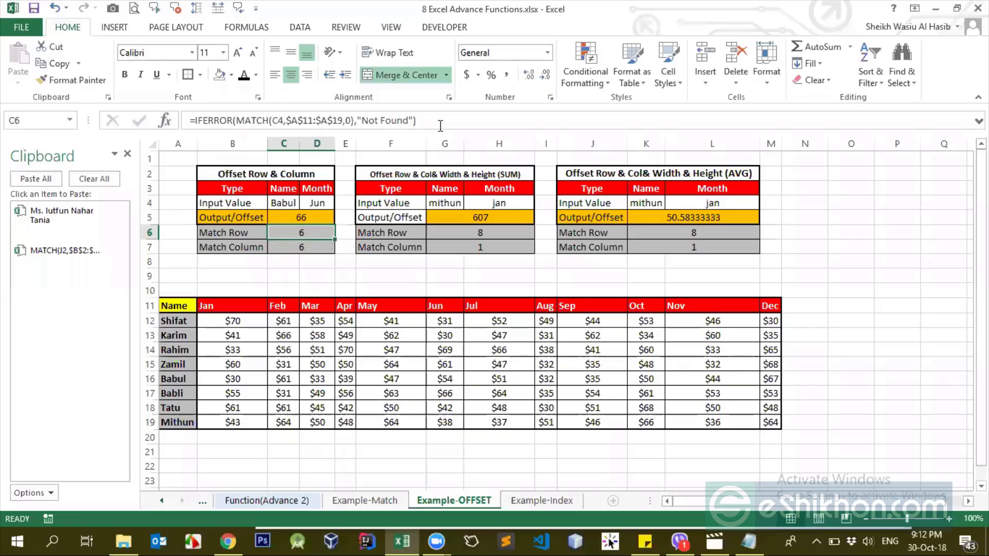
pyautogui.click(440, 125)
pyautogui.press('Return')
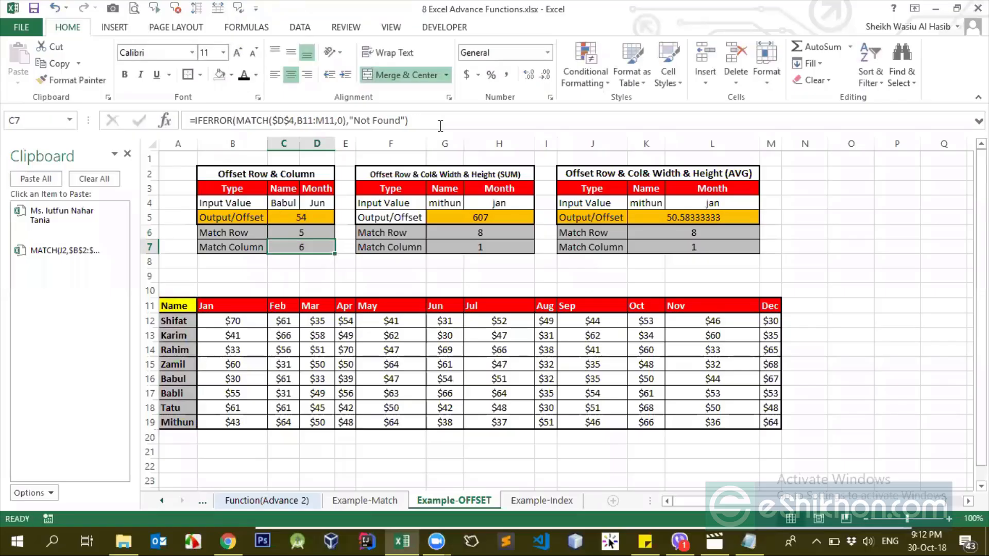
# Extend the Match Column lookup range in C7 to A11:M11 and subtract 1 from the formula's result
pyautogui.doubleClick(308, 246)
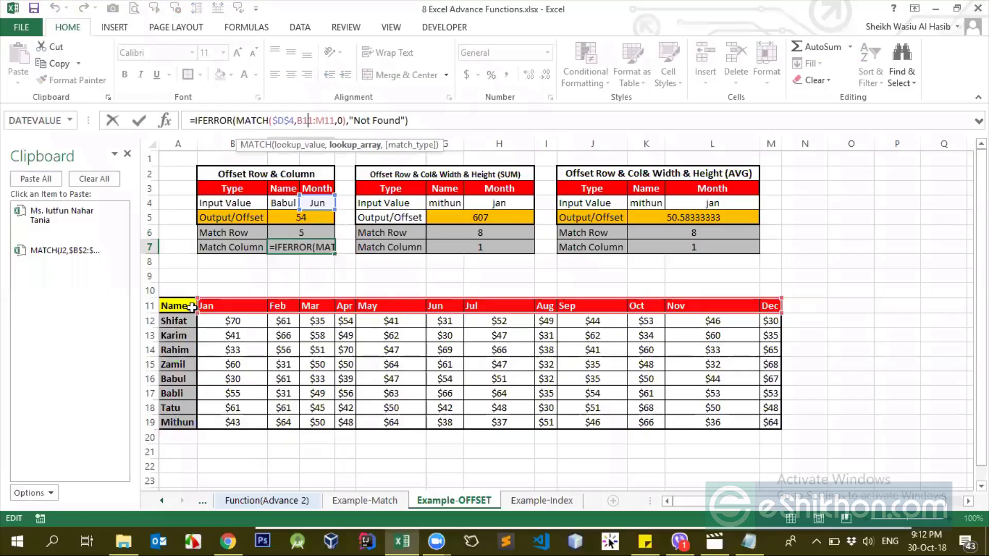
pyautogui.moveTo(176, 296); pyautogui.dragTo(164, 298)
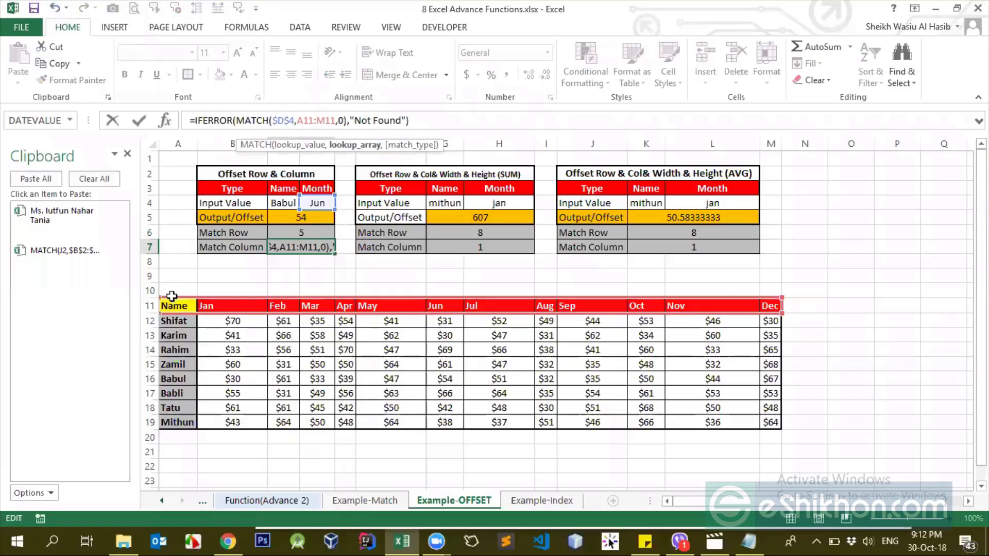
pyautogui.press('Return')
pyautogui.click(293, 247)
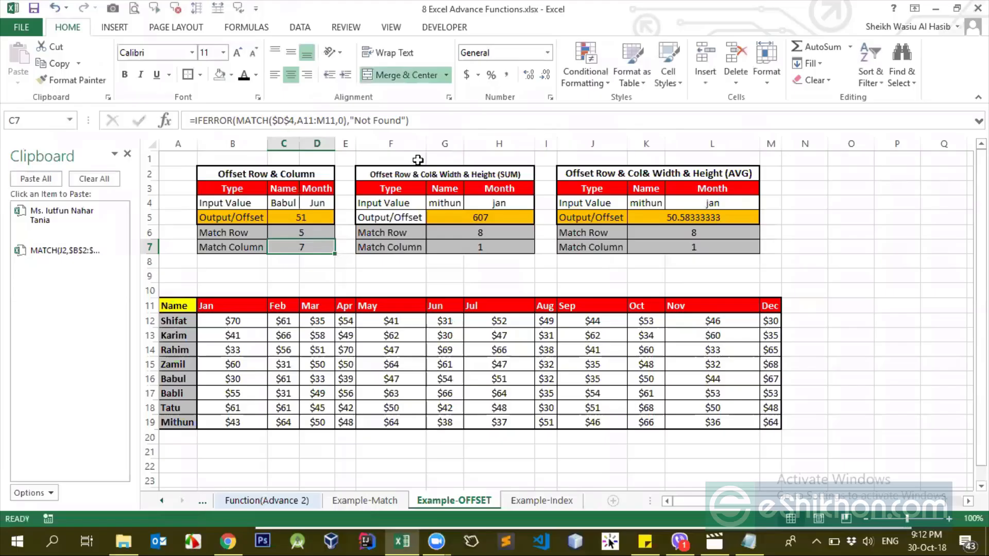
pyautogui.click(423, 126)
pyautogui.write('-1')
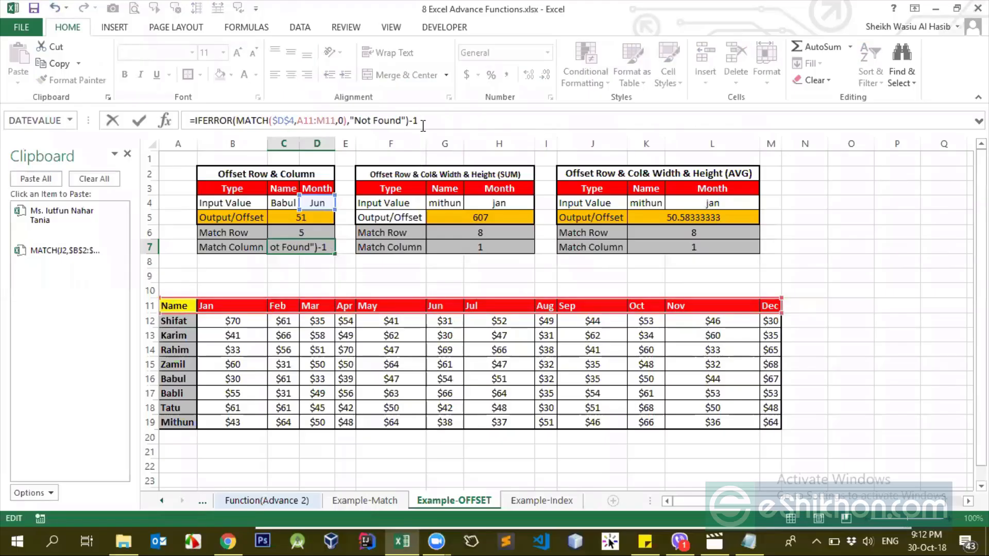
pyautogui.press('Return')
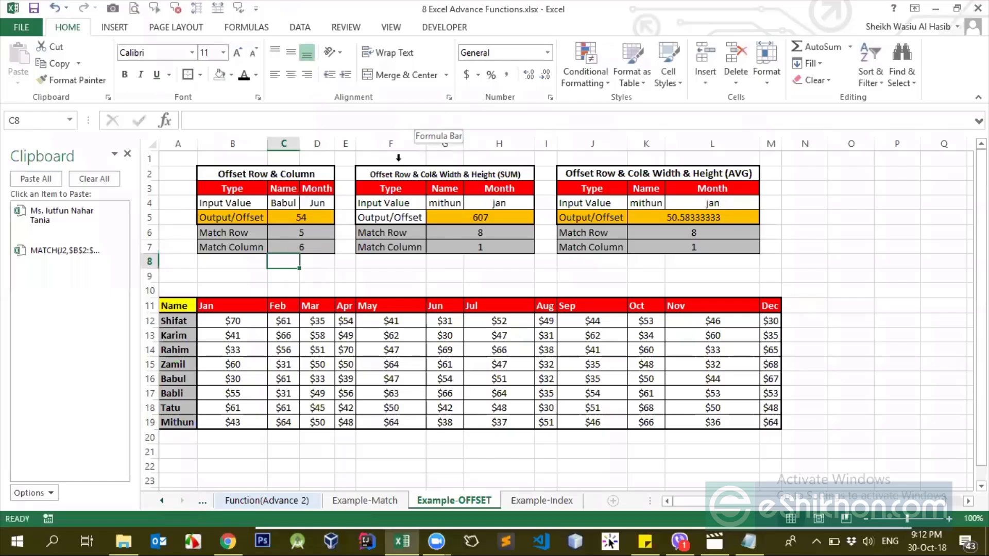
# Undo the extended lookup ranges and the -1 corrections in the Match Column and Match Row formulas of C7 and C6
pyautogui.click(175, 305)
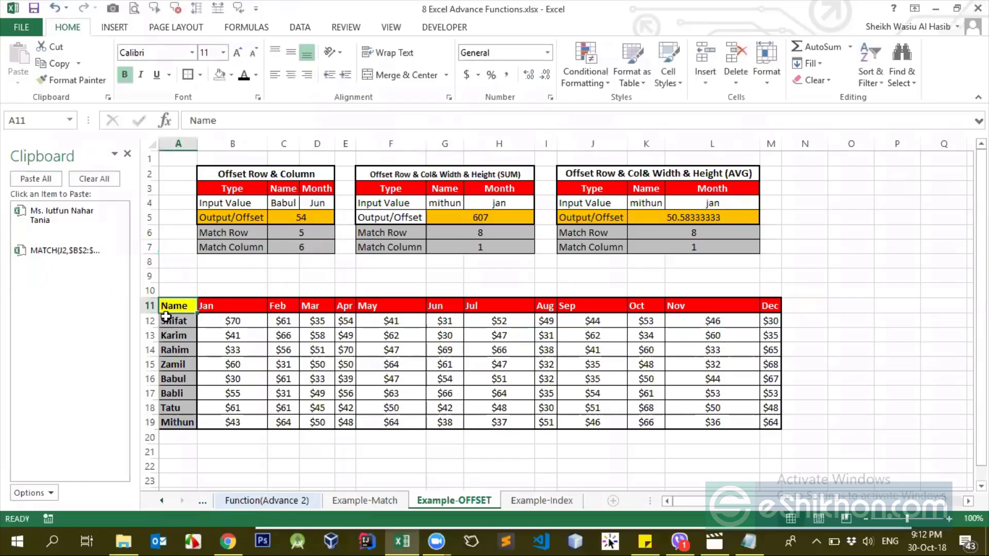
pyautogui.click(307, 247)
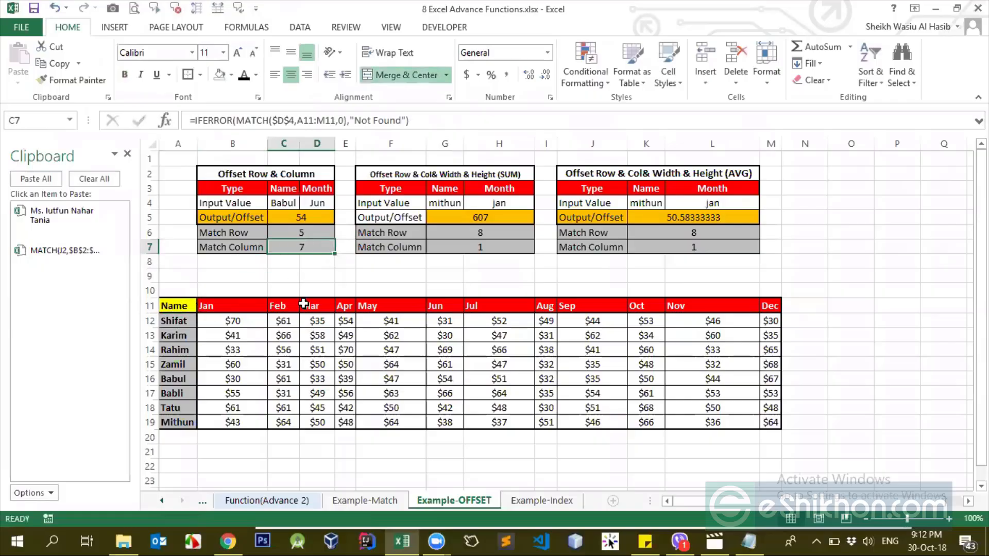
pyautogui.hotkey('ctrl', 'z')
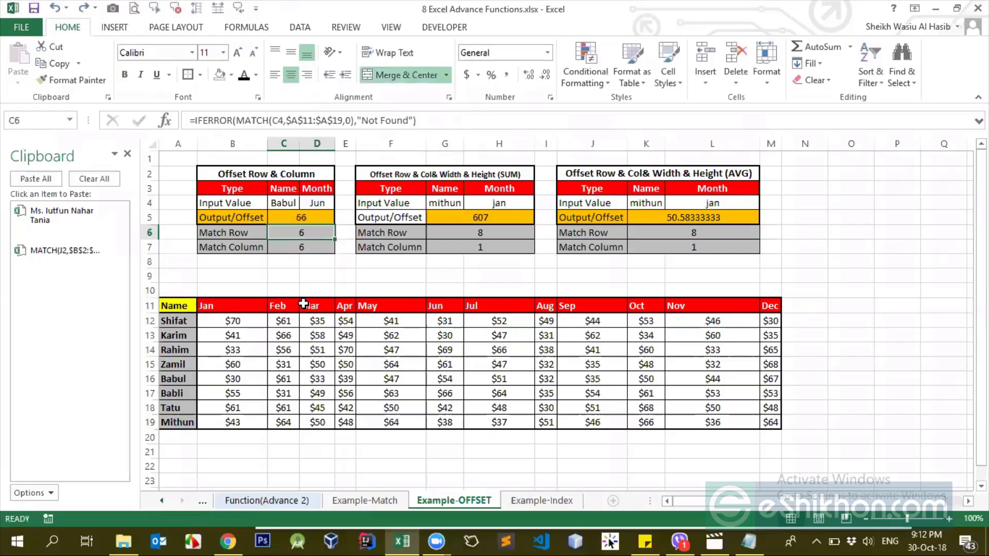
pyautogui.hotkey('ctrl', 'z')
# Examine the OFFSET formula in C5 with its anchor cell A11, along with the Match Column and Match Row formulas in C7 and C6
pyautogui.click(242, 306)
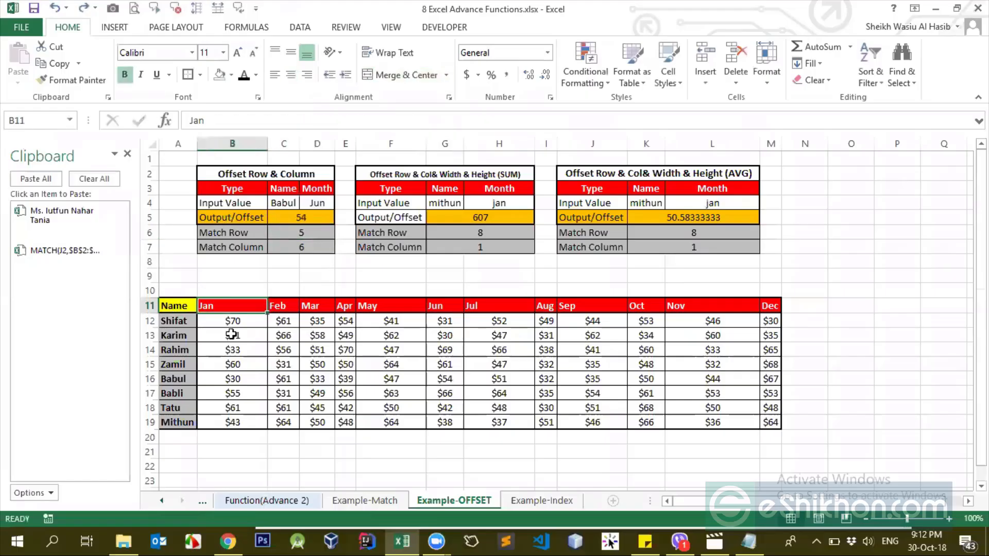
pyautogui.click(187, 309)
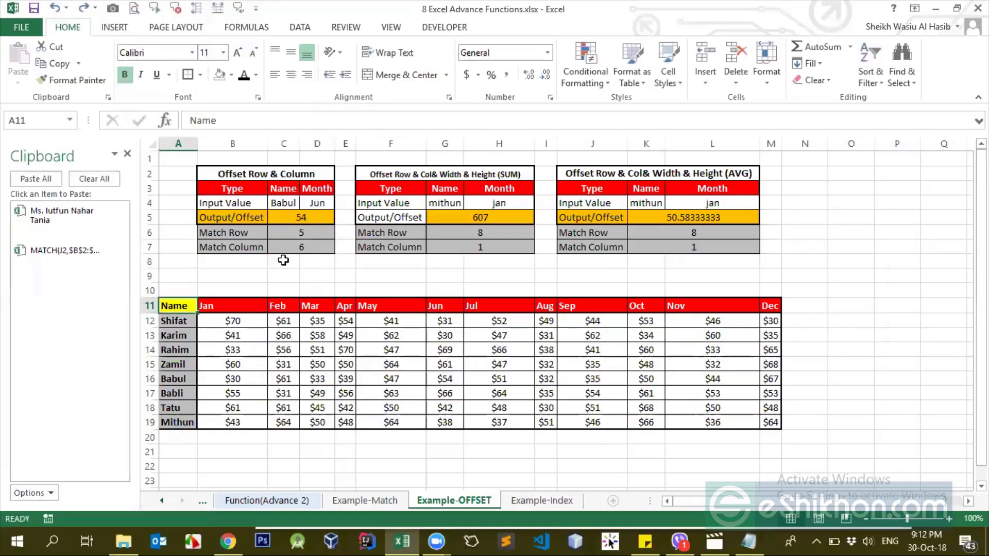
pyautogui.click(295, 219)
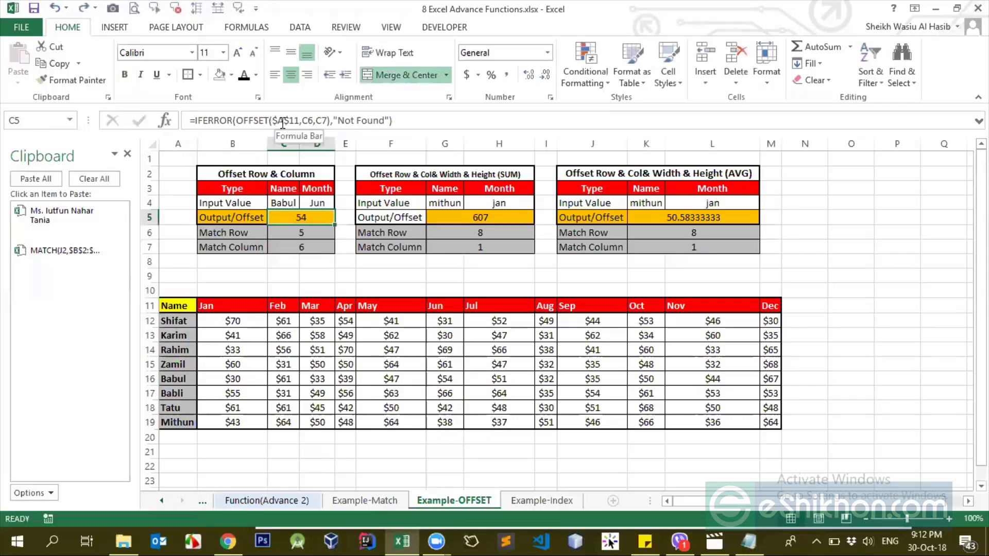
pyautogui.click(312, 247)
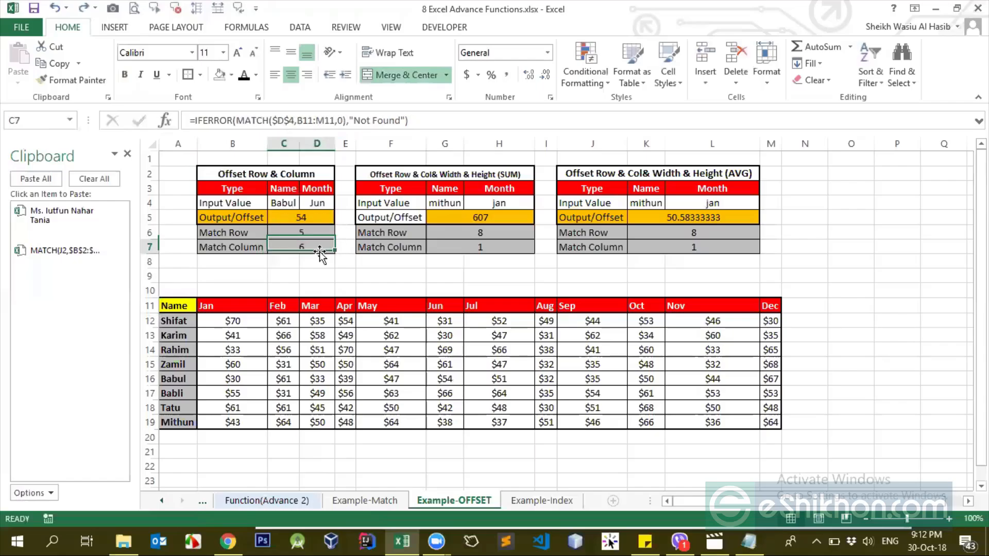
pyautogui.click(314, 232)
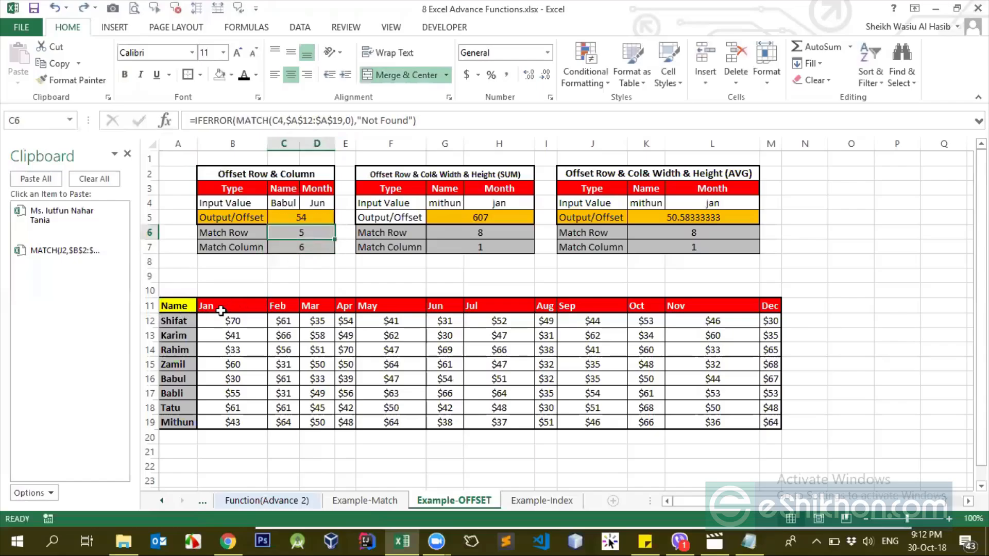
# Compare the month headers B11:M11 and the name list A12:A19 with the OFFSET starting cell A11
pyautogui.moveTo(220, 311); pyautogui.dragTo(780, 301)
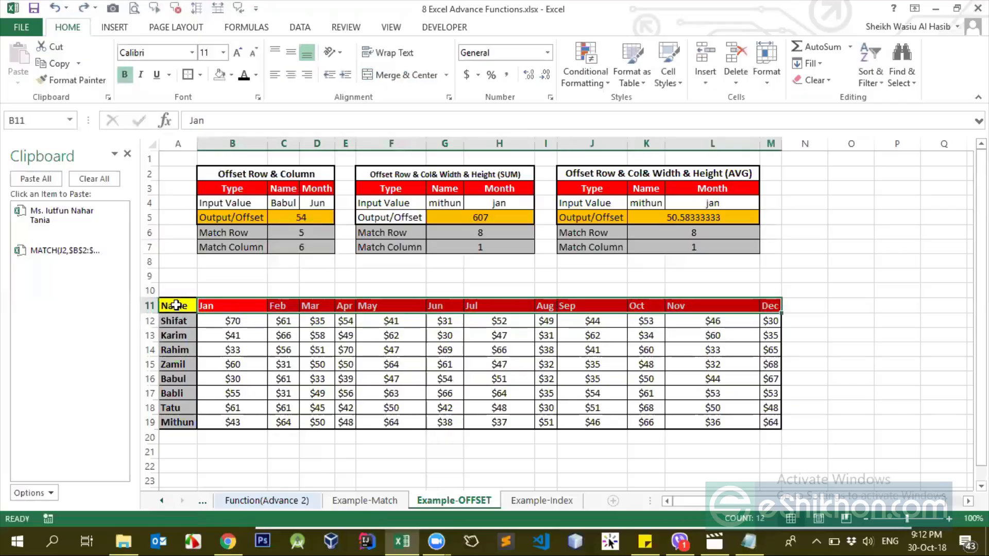
pyautogui.click(176, 305)
pyautogui.click(228, 308)
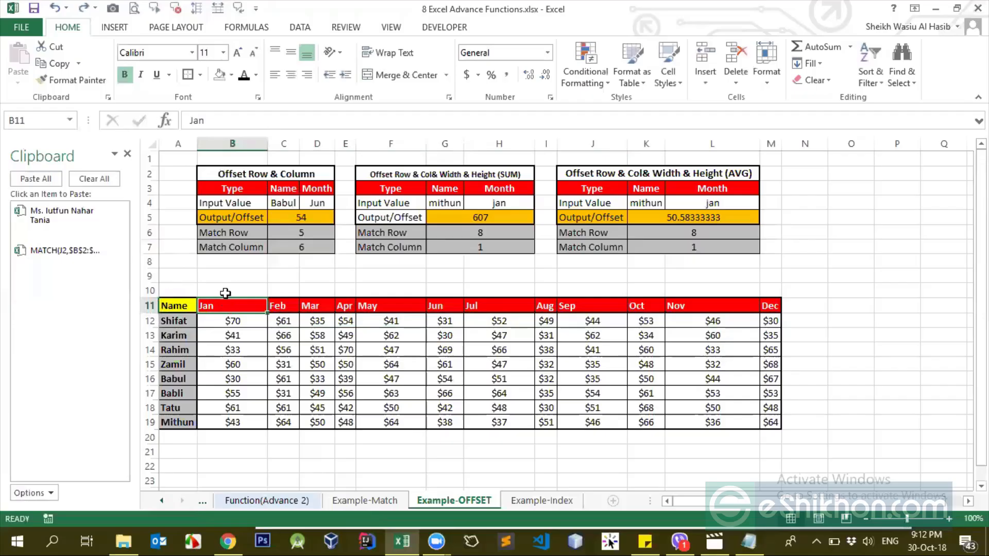
pyautogui.click(225, 293)
pyautogui.click(178, 307)
pyautogui.click(227, 308)
pyautogui.moveTo(232, 307); pyautogui.dragTo(771, 306)
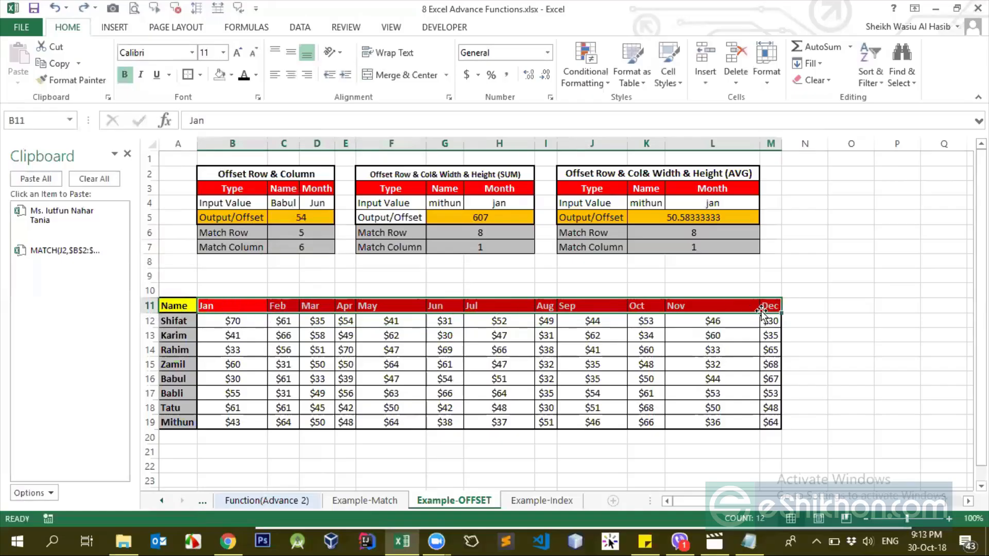
pyautogui.moveTo(229, 311); pyautogui.dragTo(771, 306)
pyautogui.moveTo(180, 322); pyautogui.dragTo(179, 420)
pyautogui.click(288, 282)
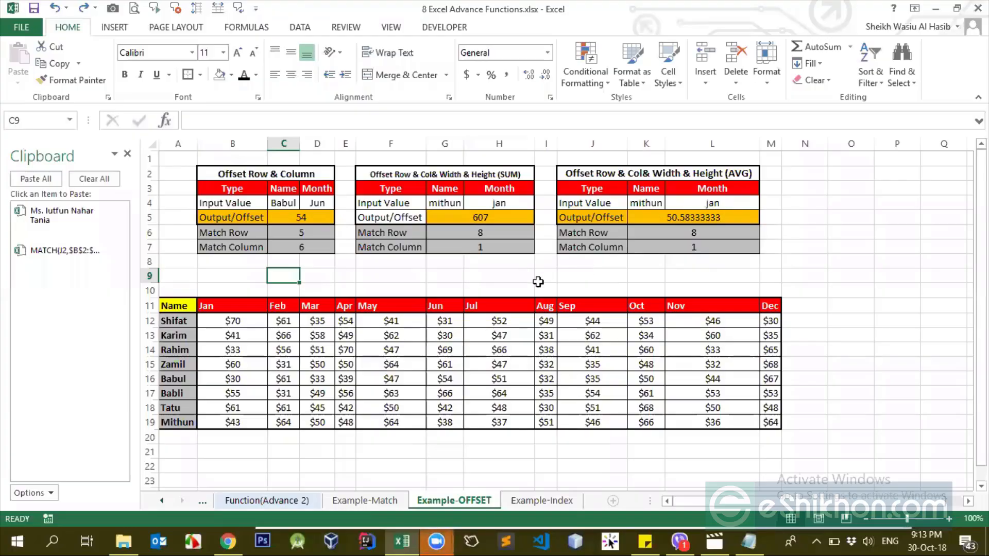
# Examine the Match Row, Match Column and Output/Offset formulas of the SUM table in G6, G7 and G5
pyautogui.click(480, 248)
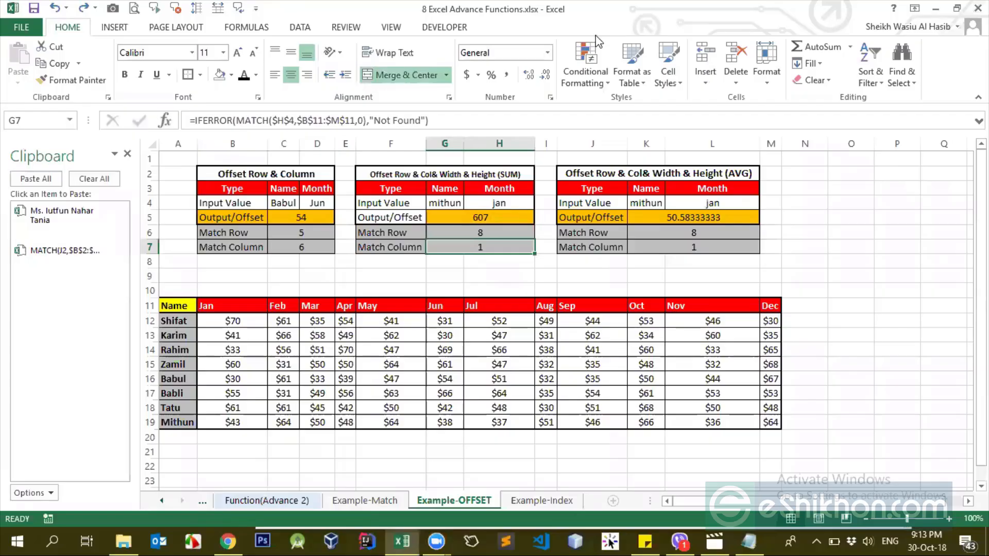
pyautogui.click(488, 228)
pyautogui.click(437, 204)
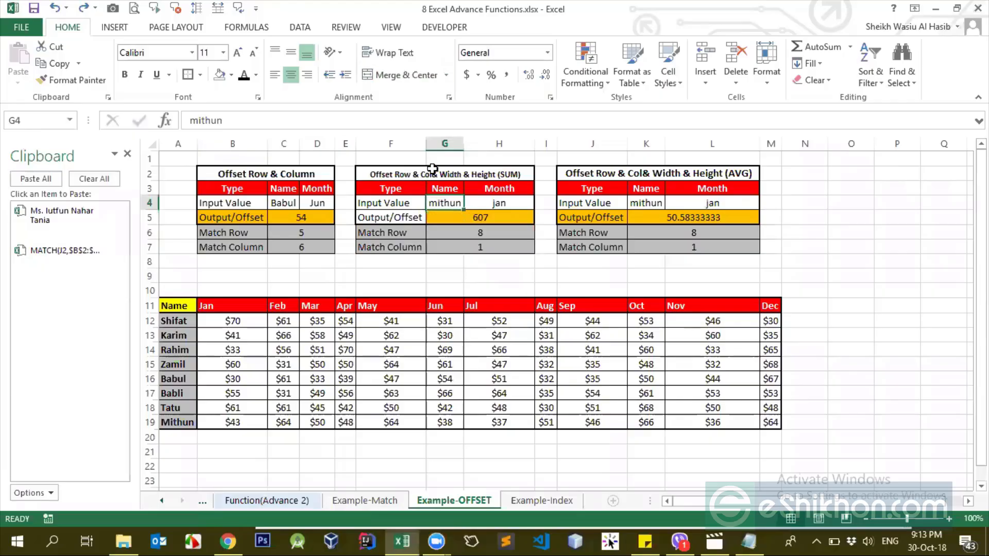
pyautogui.click(477, 221)
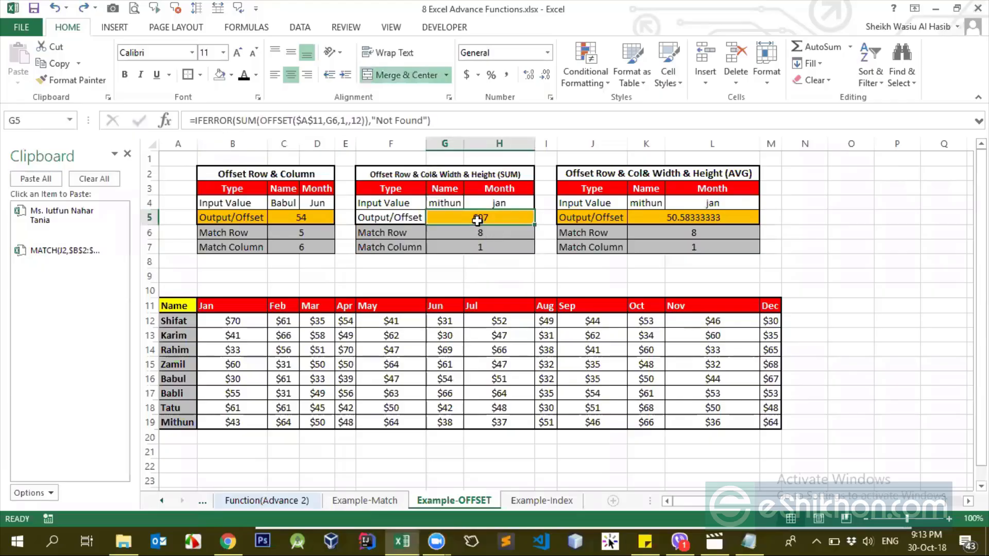
pyautogui.click(478, 232)
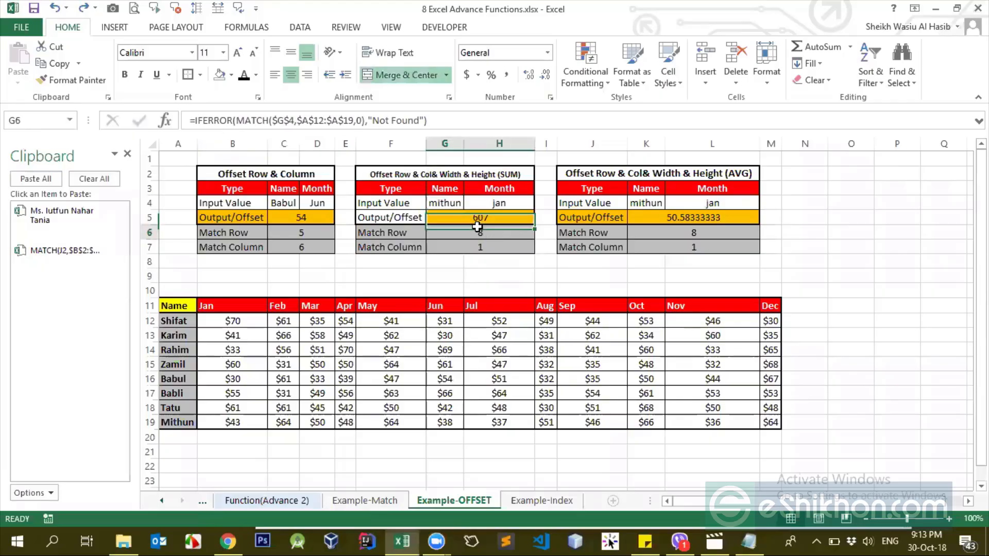
pyautogui.press('F2')
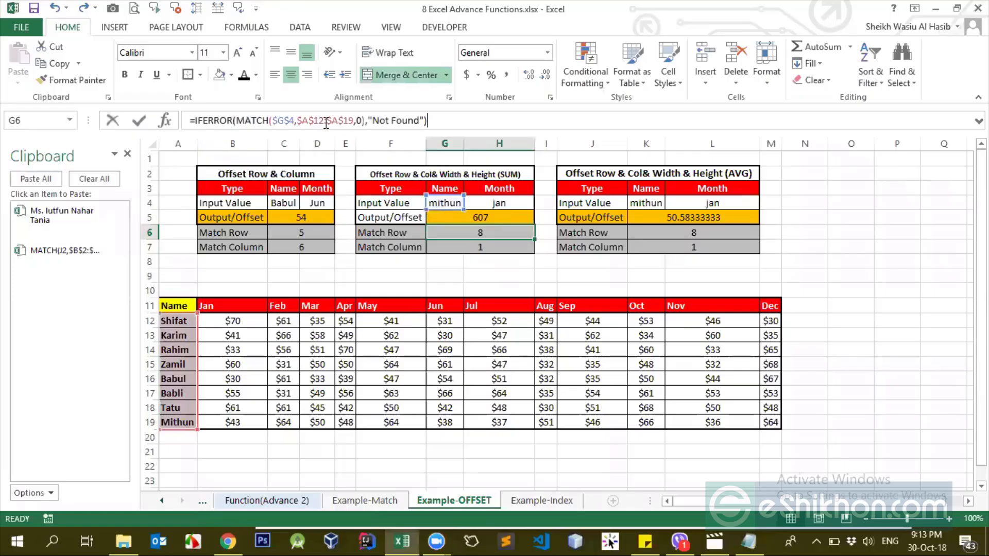
pyautogui.press('Escape')
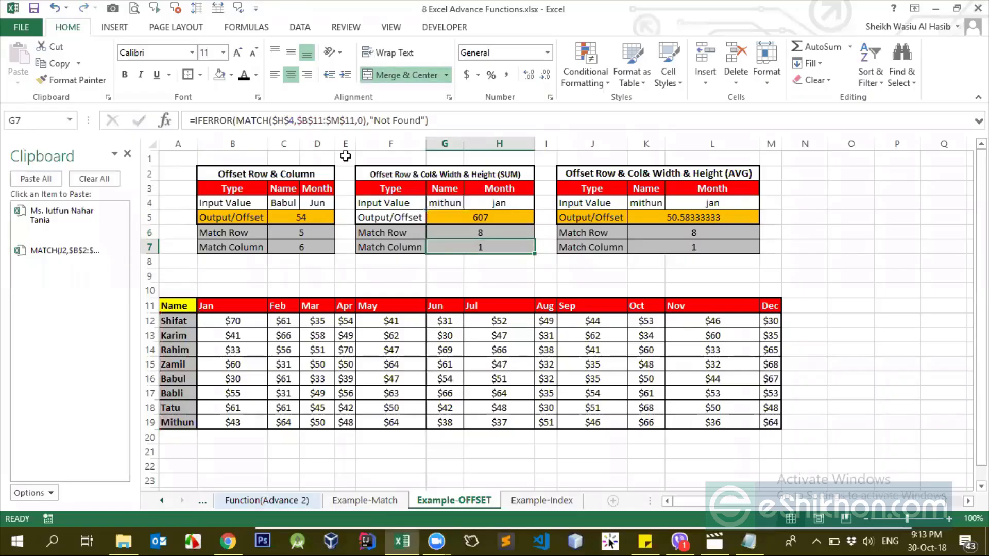
pyautogui.click(465, 219)
pyautogui.click(435, 190)
pyautogui.click(470, 176)
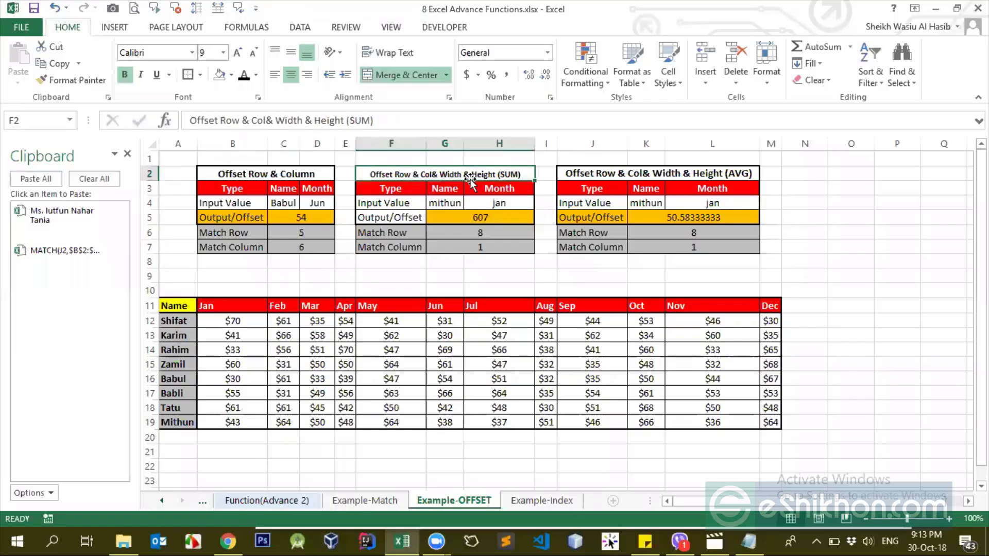
pyautogui.click(477, 190)
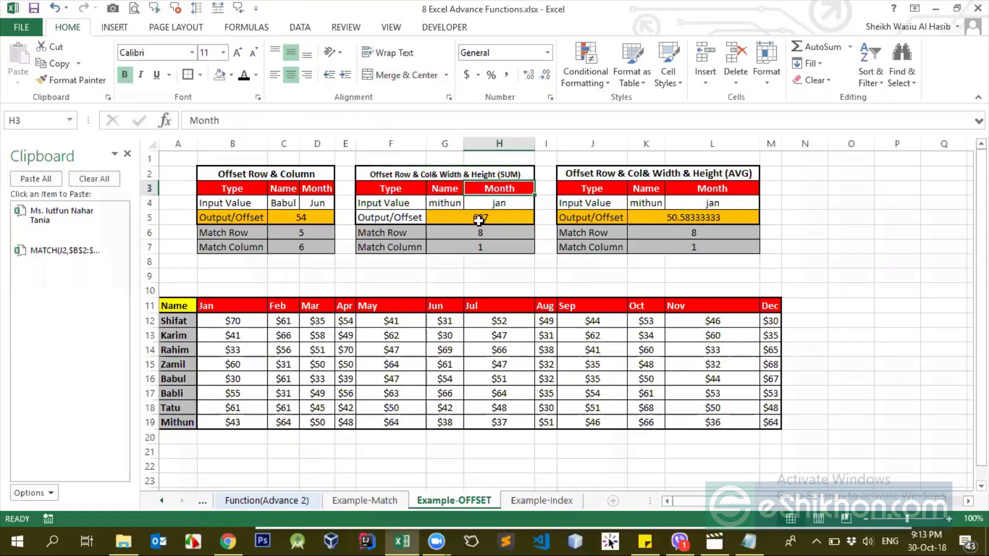
pyautogui.click(480, 221)
# Examine the AVERAGE and OFFSET formula in K5 with its match cells, highlighting D12:D16 as an example of a range's height
pyautogui.click(671, 220)
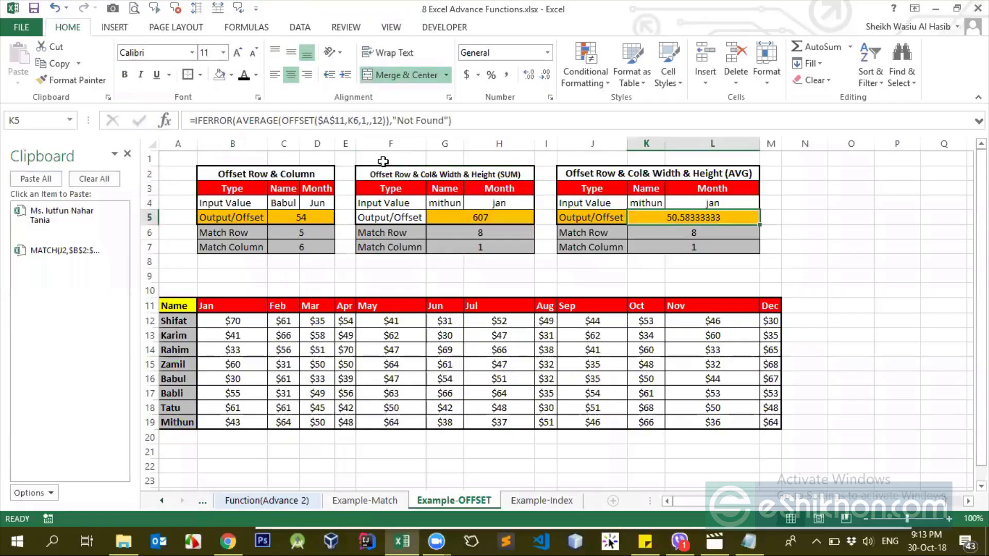
pyautogui.click(693, 234)
pyautogui.click(612, 219)
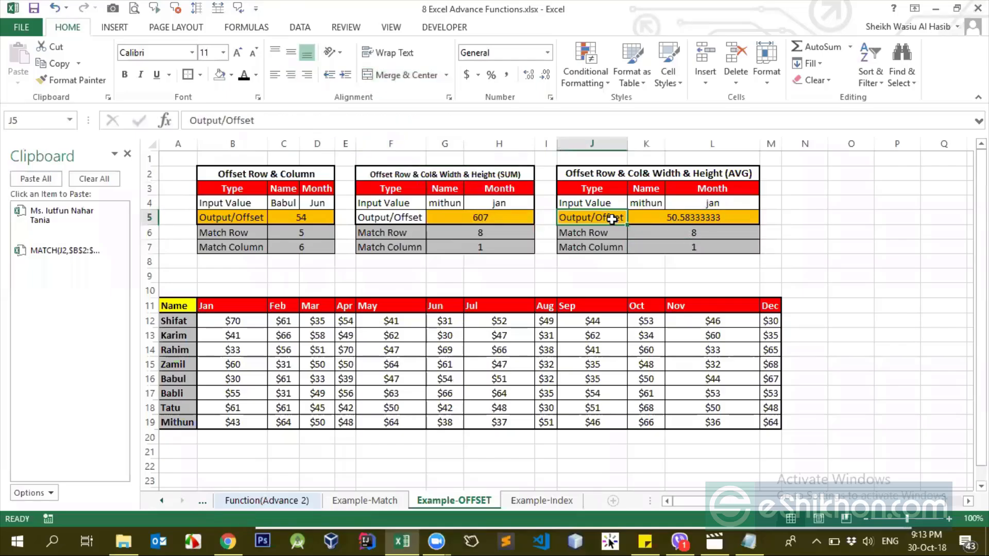
pyautogui.click(647, 217)
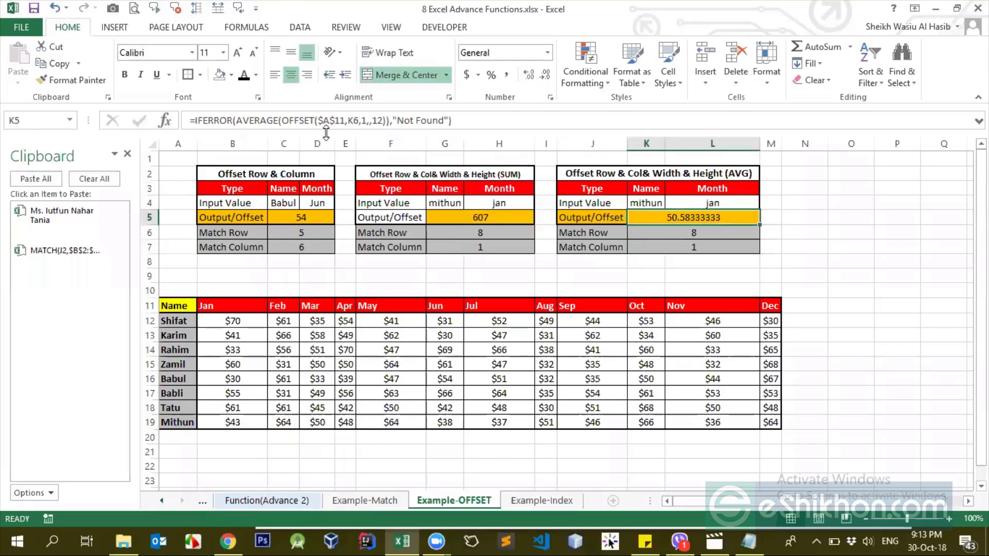
pyautogui.click(638, 247)
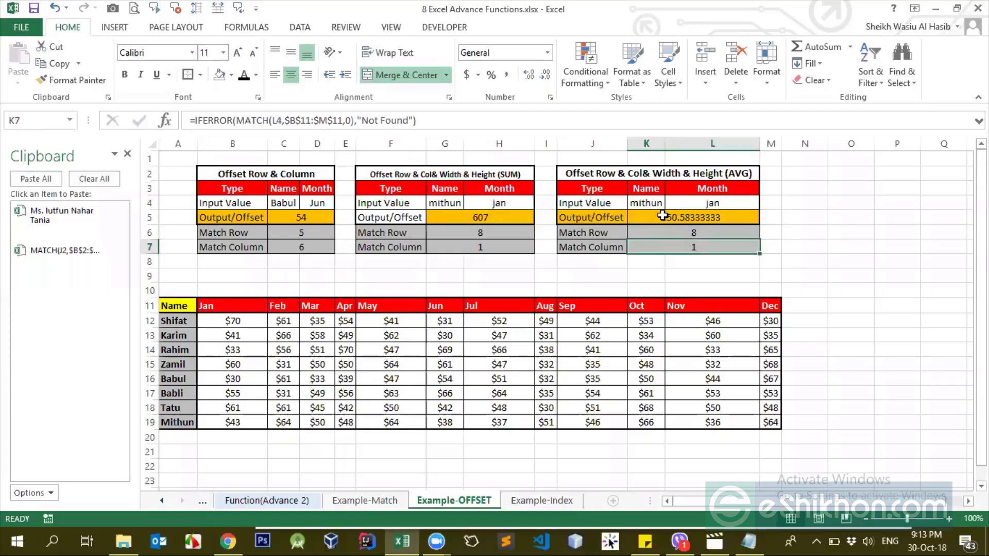
pyautogui.click(663, 216)
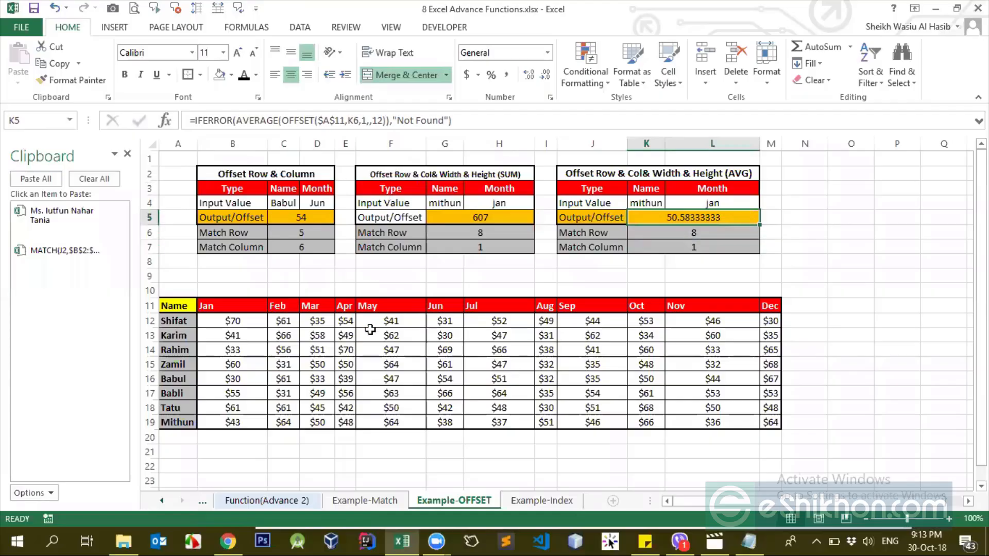
pyautogui.moveTo(315, 324); pyautogui.dragTo(327, 379)
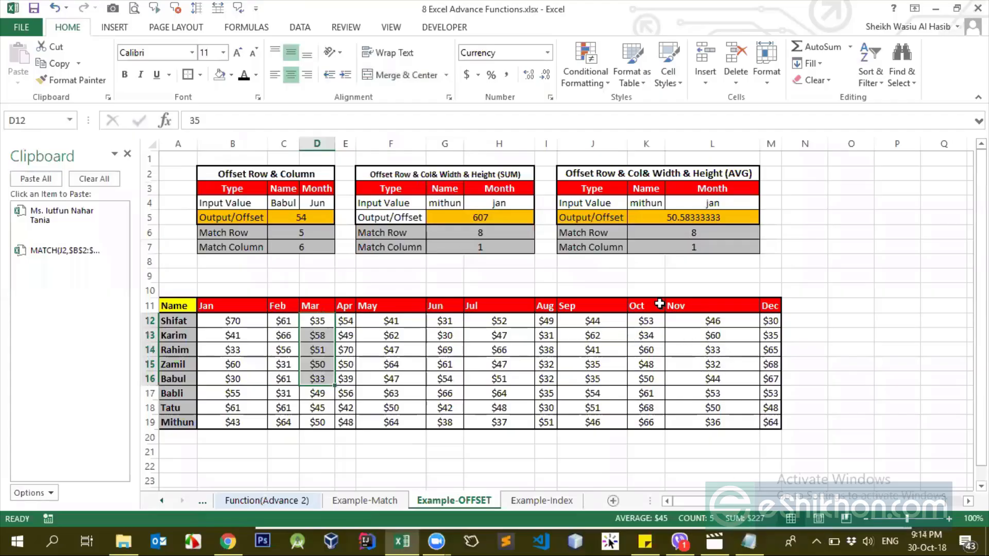
pyautogui.click(679, 218)
# Examine the SUM and OFFSET formula in G5, focusing on its reference argument $A$11 and rows argument G6
pyautogui.click(479, 218)
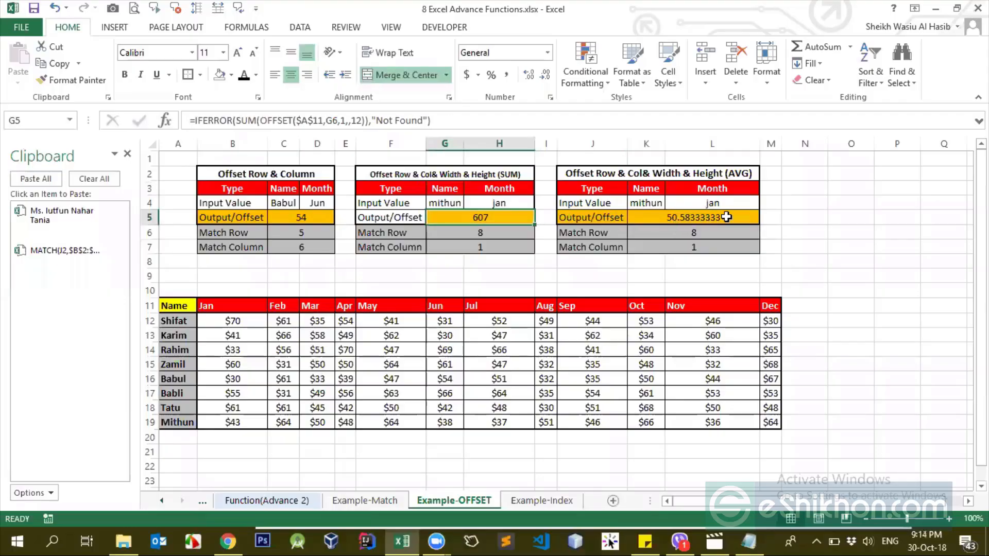
pyautogui.click(419, 220)
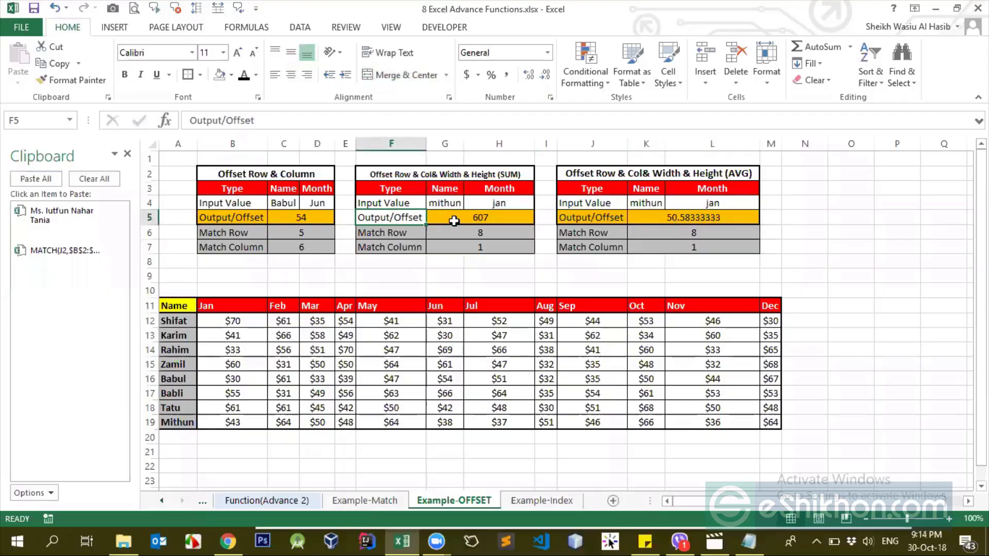
pyautogui.click(452, 226)
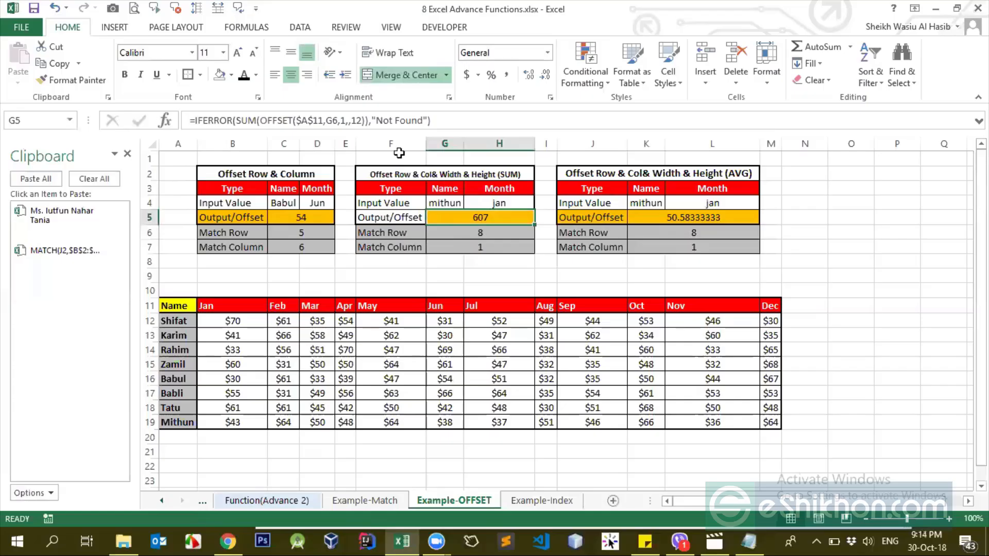
pyautogui.click(284, 120)
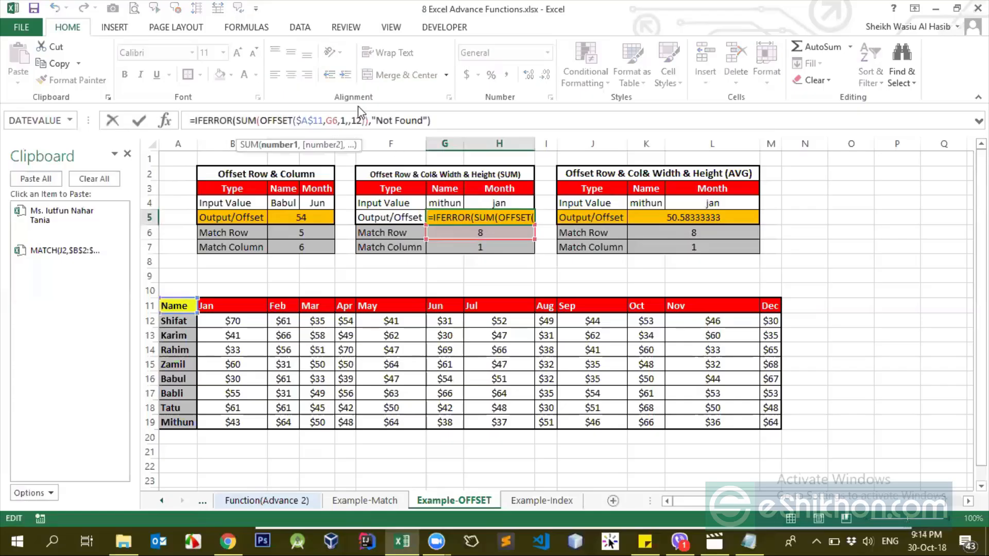
pyautogui.doubleClick(316, 120)
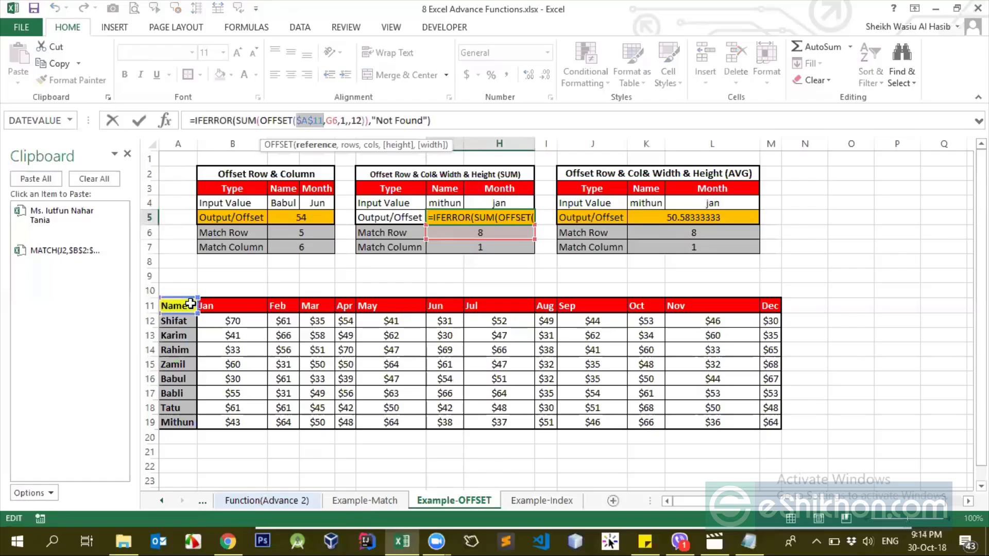
pyautogui.doubleClick(332, 121)
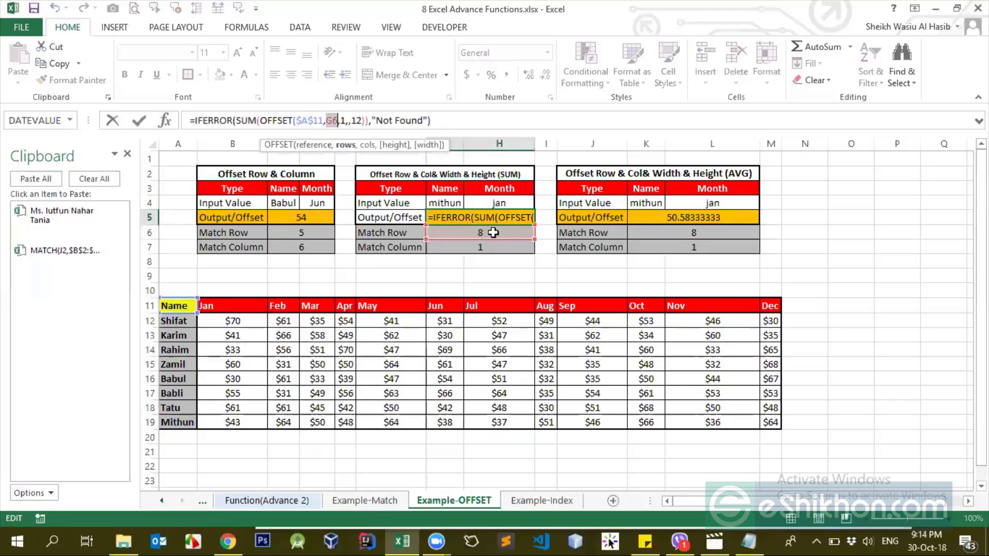
# Replace the OFFSET cols argument in the G5 formula with a reference to the Match Column cell G7
pyautogui.click(345, 120)
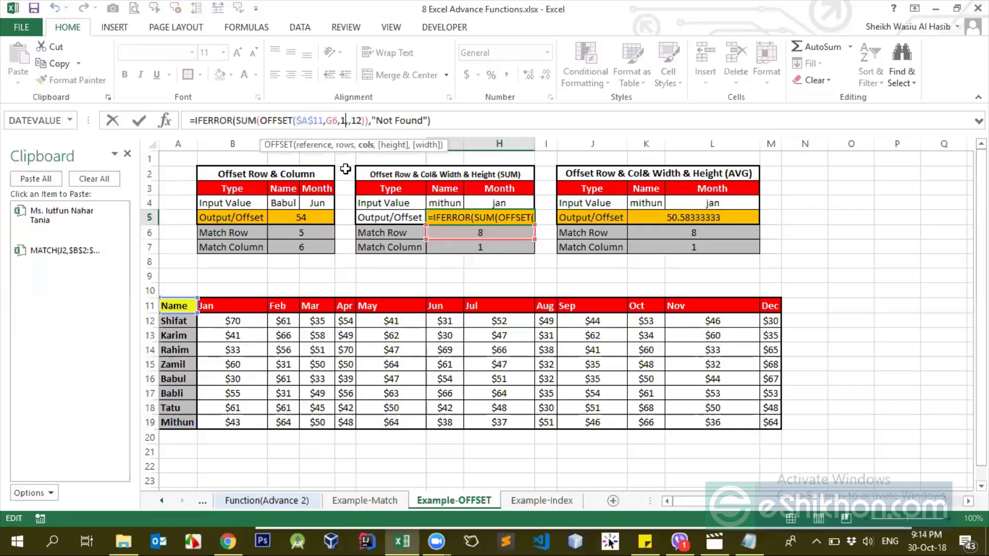
pyautogui.press('BackSpace')
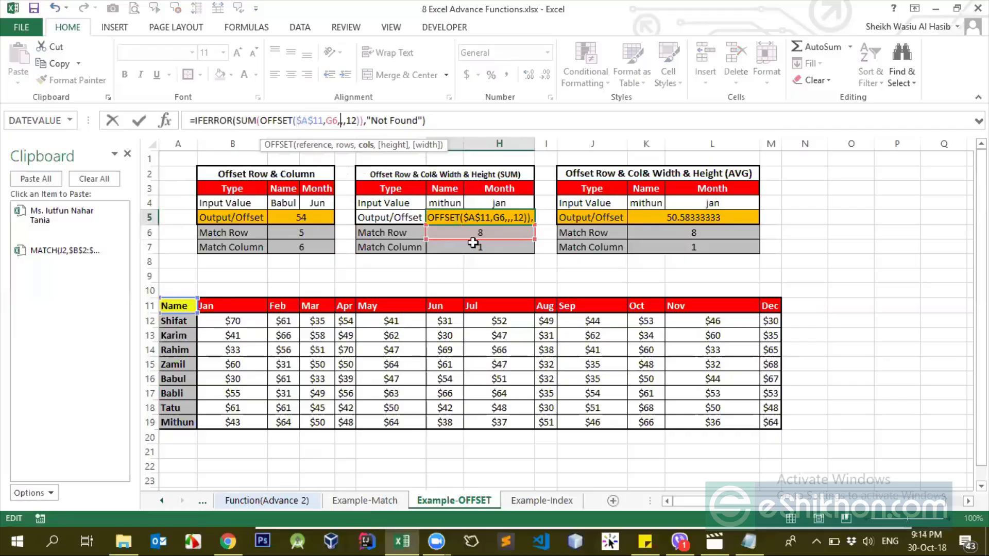
pyautogui.press('Return')
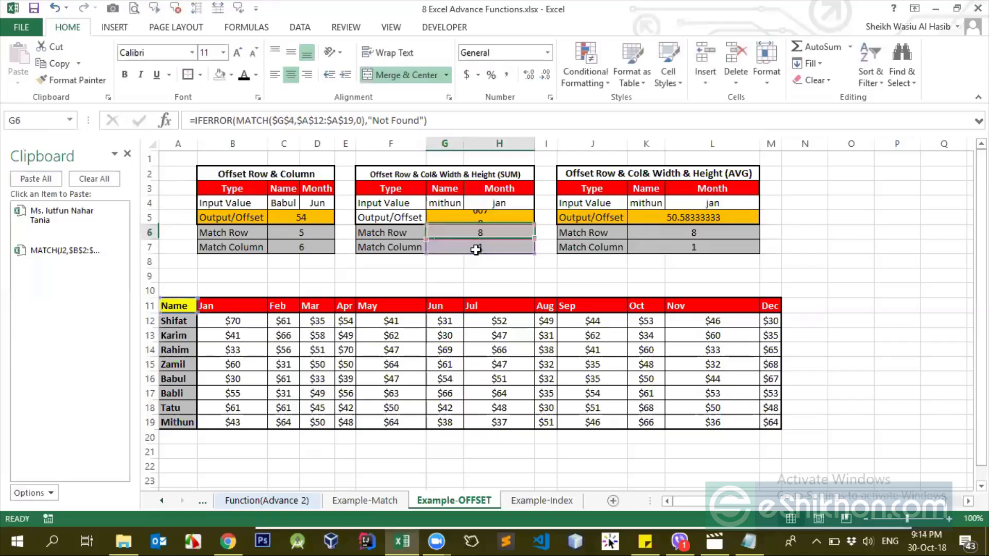
pyautogui.press('Up')
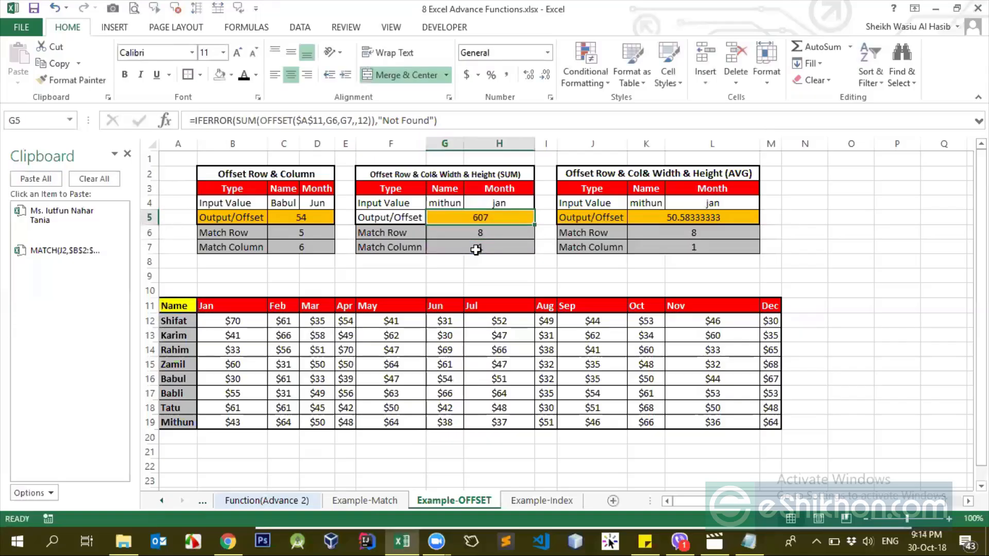
pyautogui.click(475, 250)
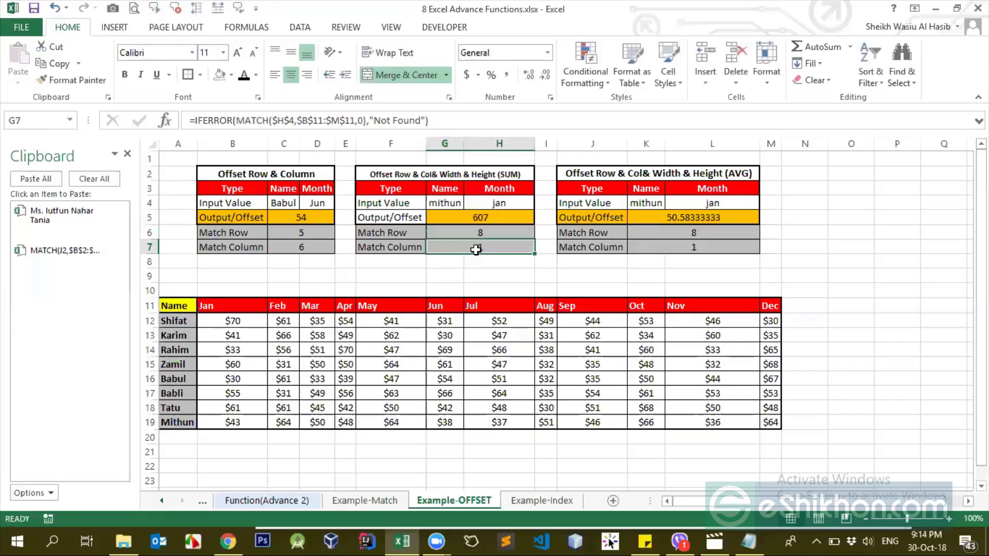
pyautogui.click(481, 219)
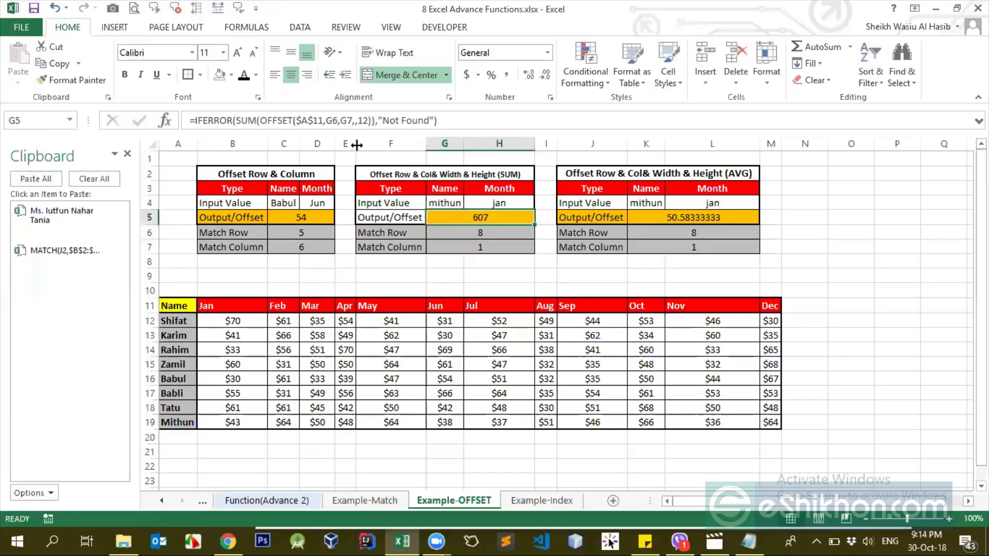
# Review the rows, cols and width arguments in G5, and set the OFFSET cols argument to the constant 1
pyautogui.click(349, 120)
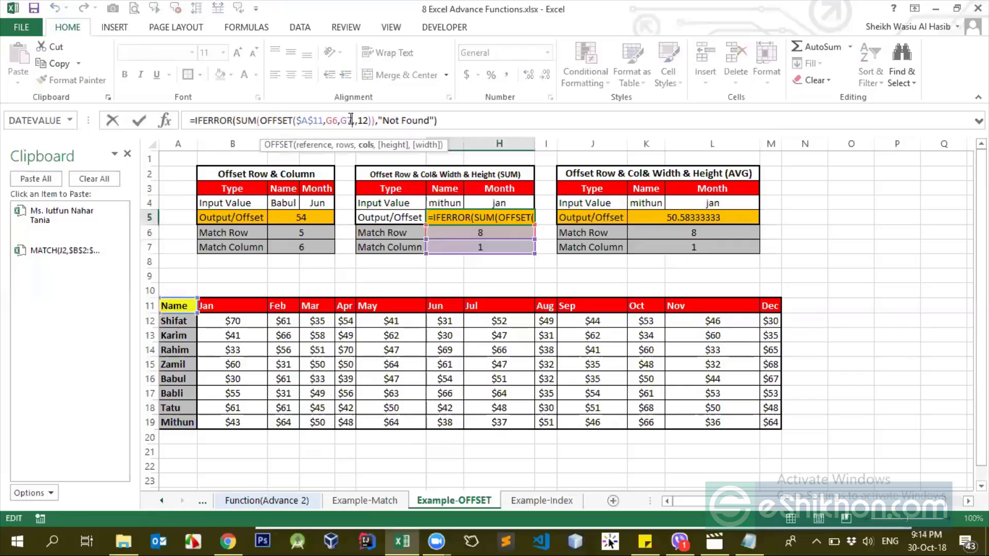
pyautogui.click(365, 120)
pyautogui.click(352, 121)
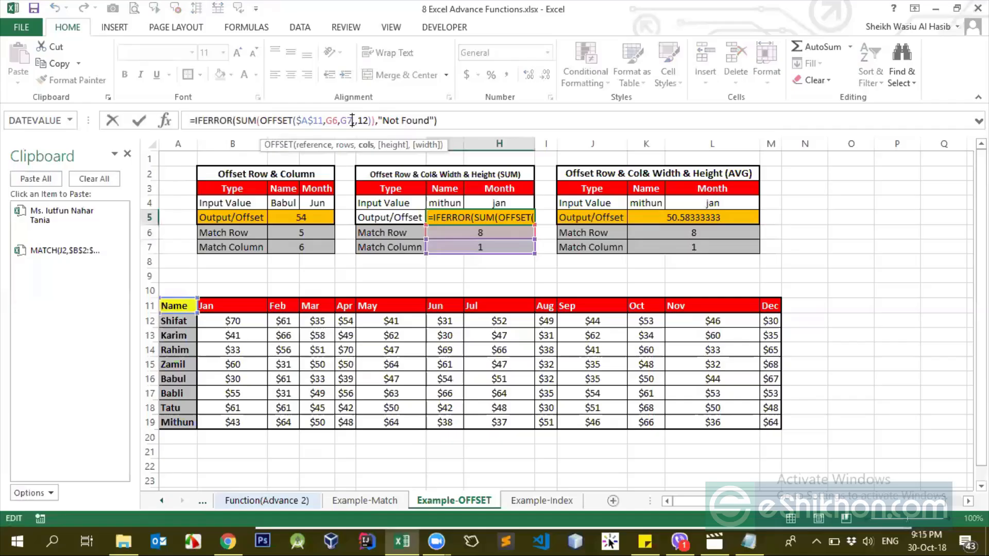
pyautogui.click(334, 120)
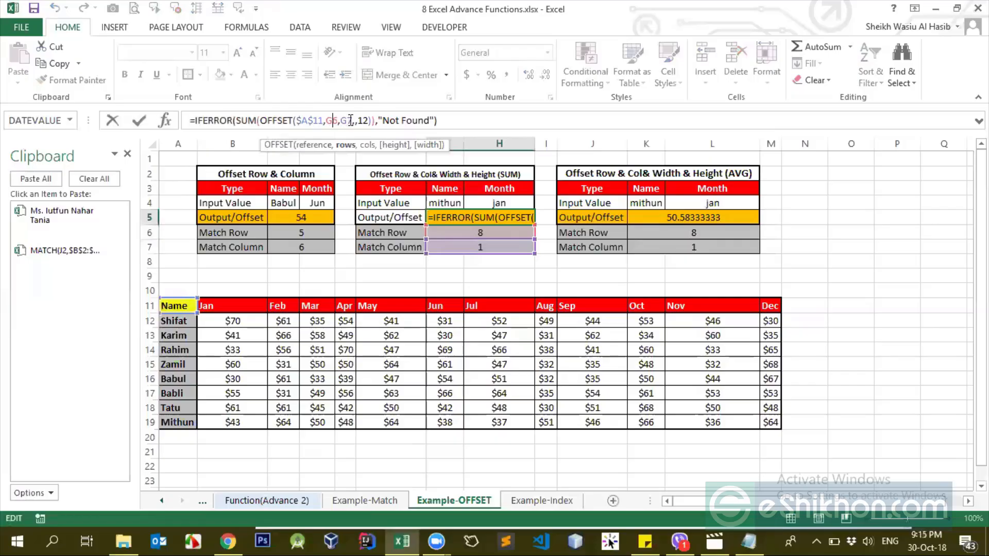
pyautogui.click(352, 120)
pyautogui.press('BackSpace')
pyautogui.press('BackSpace')
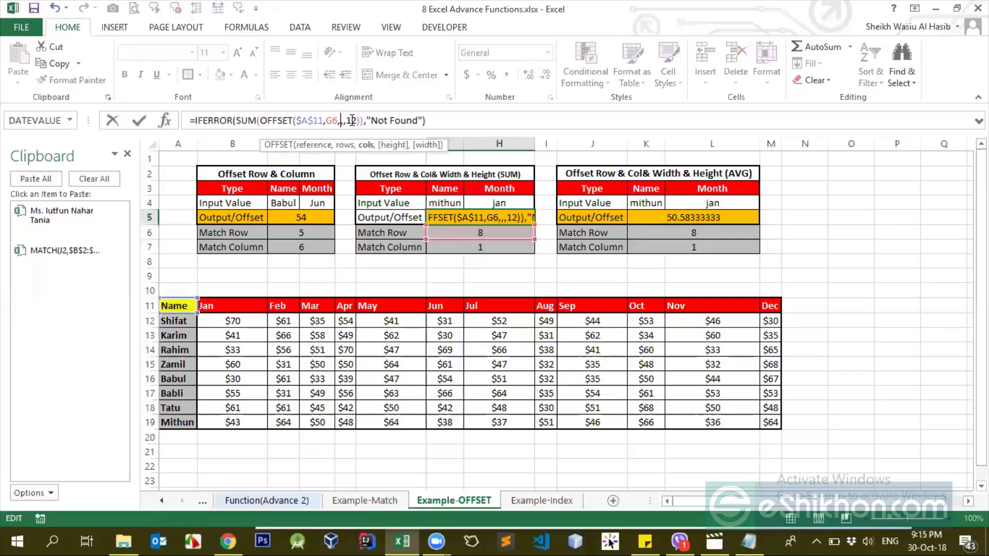
pyautogui.write('1')
pyautogui.hotkey('ctrl', 'Return')
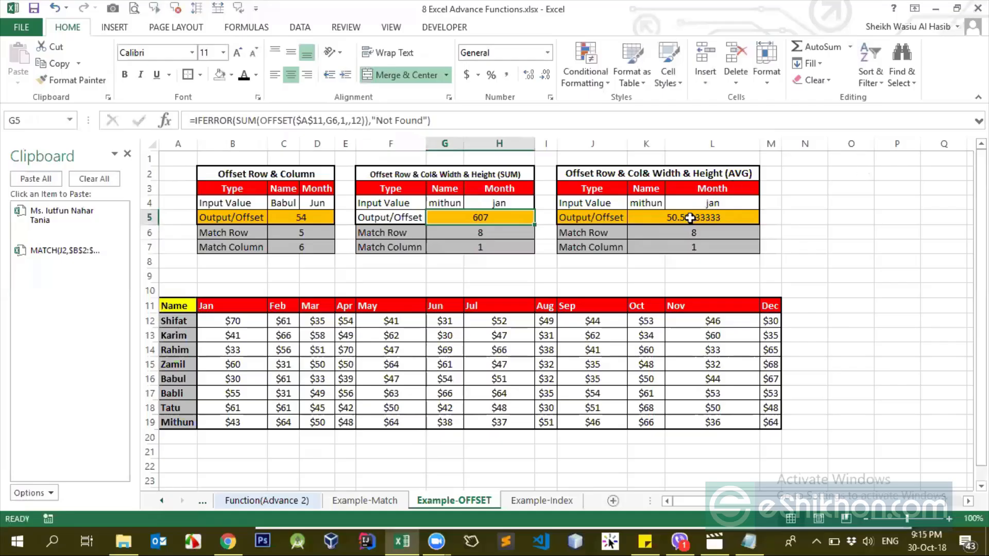
# Compare the G5 formula with the AVERAGE formula in K5, and set the OFFSET cols argument in G5 to 2
pyautogui.click(690, 217)
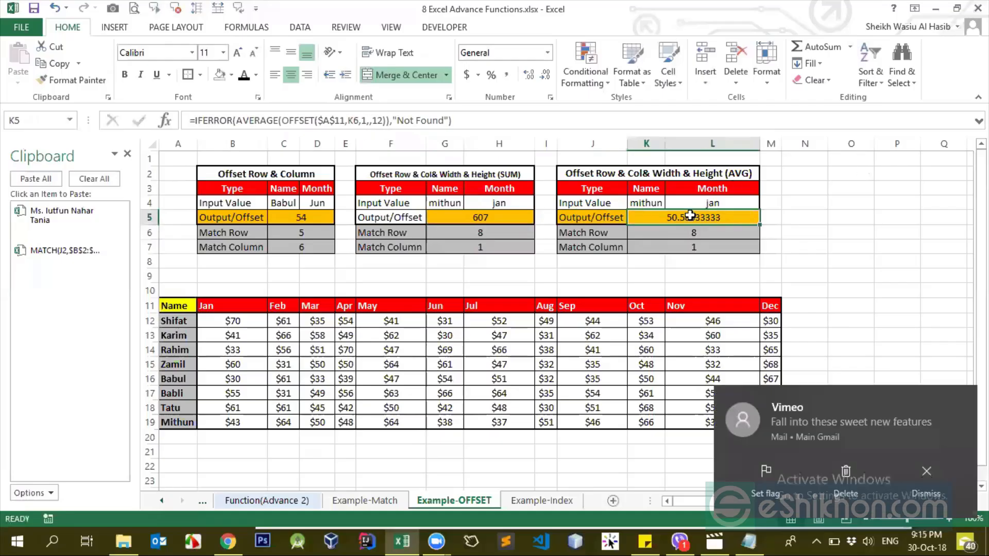
pyautogui.click(462, 221)
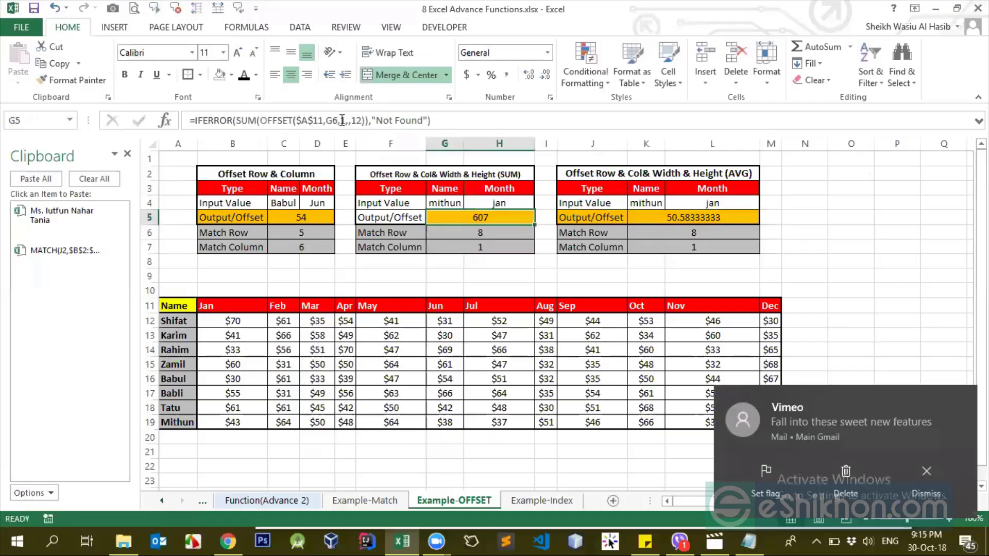
pyautogui.click(340, 121)
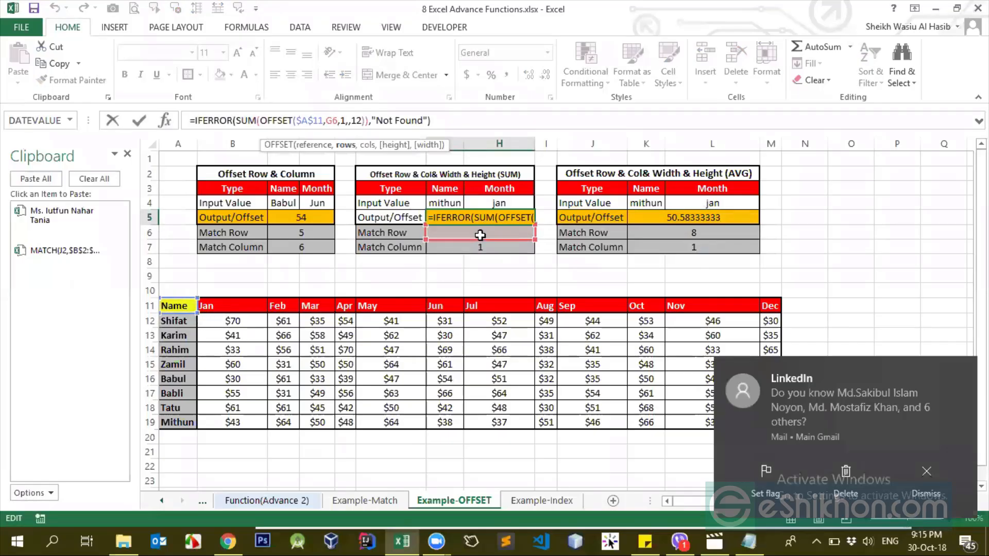
pyautogui.click(345, 120)
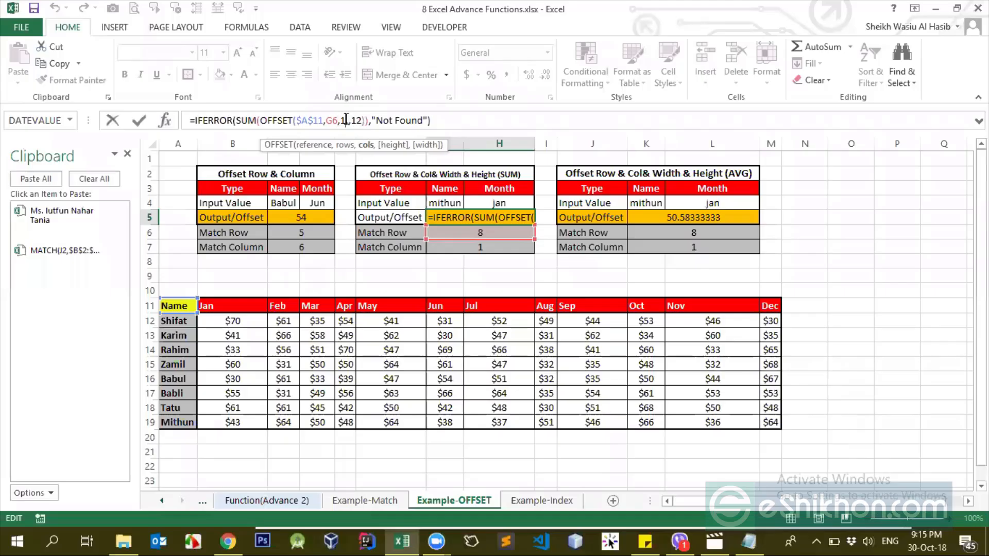
pyautogui.press('BackSpace')
pyautogui.write('2')
pyautogui.press('Return')
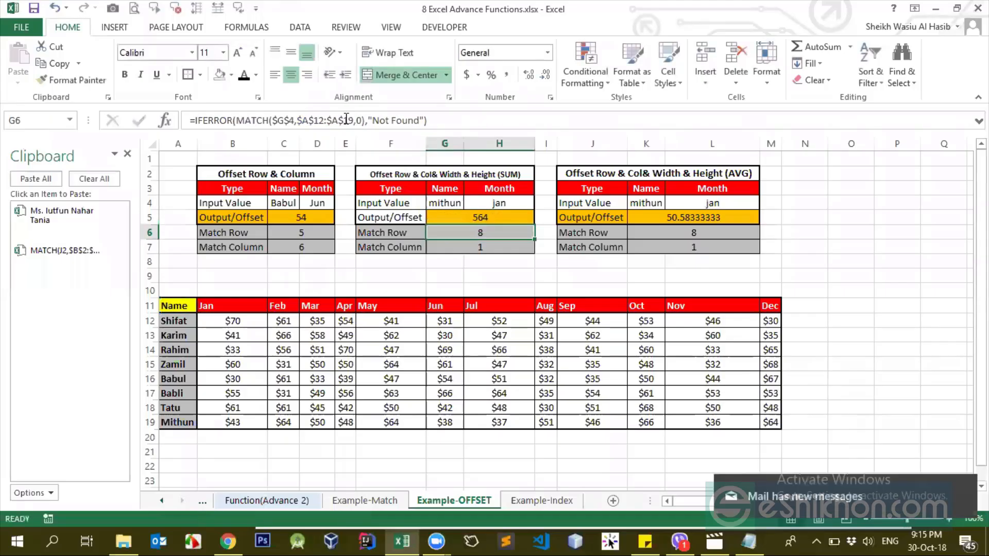
pyautogui.press('Up')
pyautogui.press('Up')
pyautogui.press('Down')
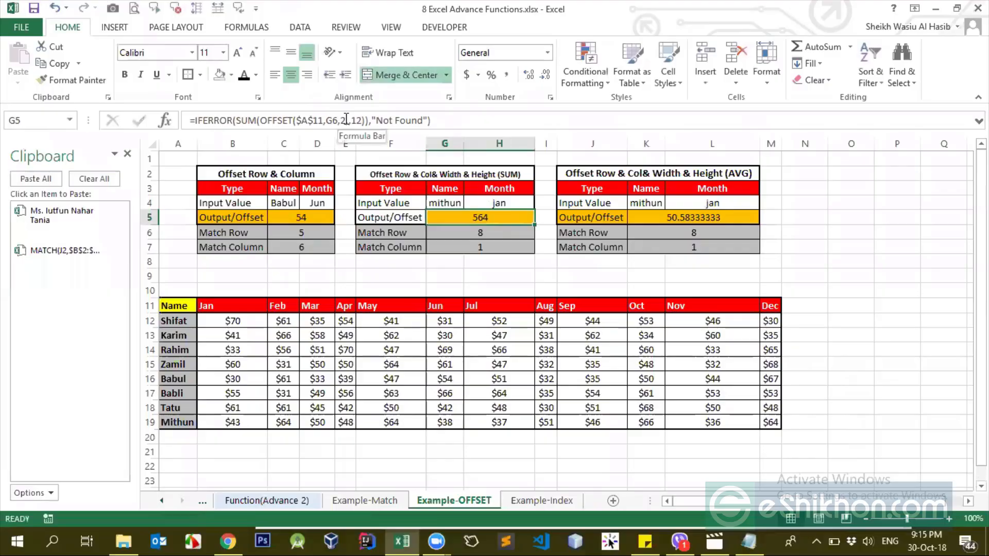
# Check the width argument in G5 and link the OFFSET cols argument to the Match Column cell G7
pyautogui.click(353, 119)
pyautogui.write('1')
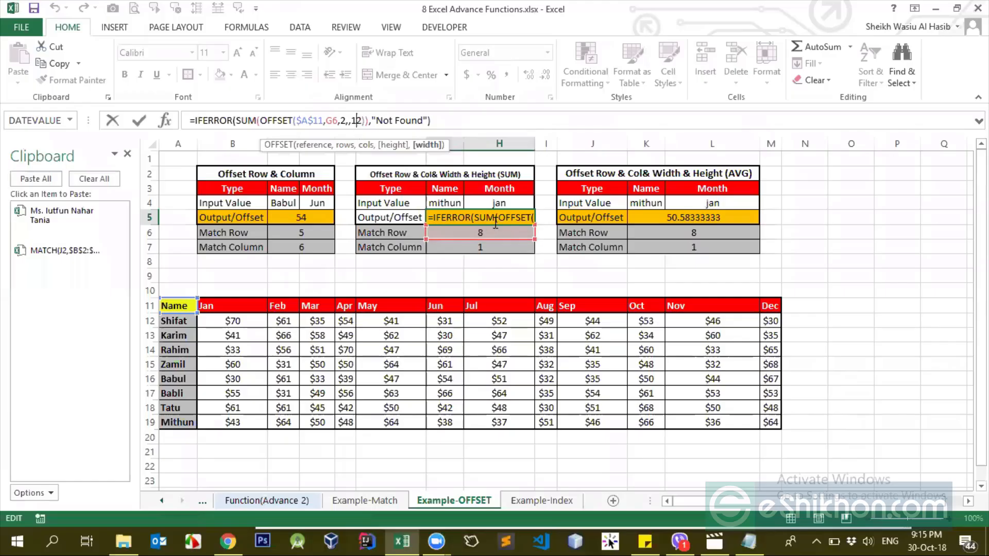
pyautogui.click(496, 222)
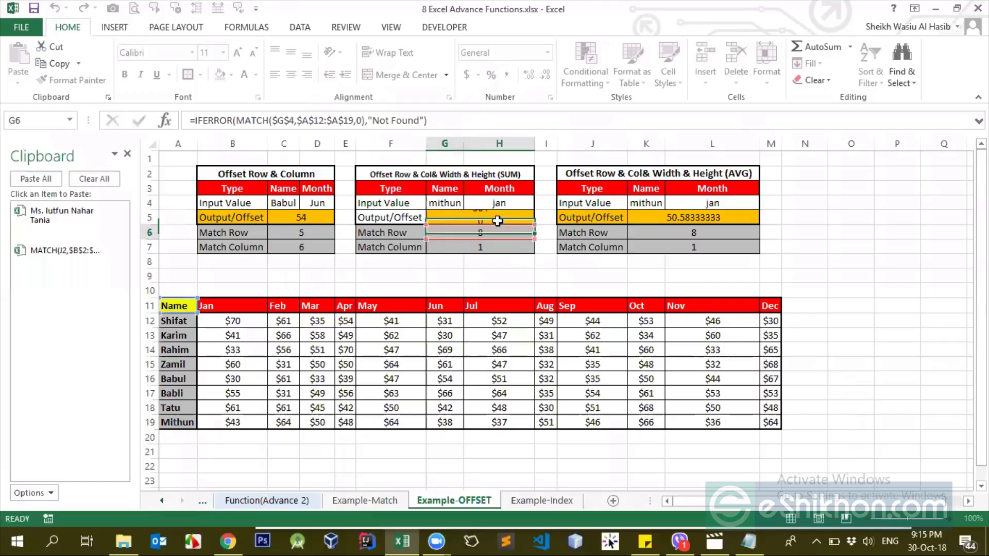
pyautogui.click(346, 125)
pyautogui.press('BackSpace')
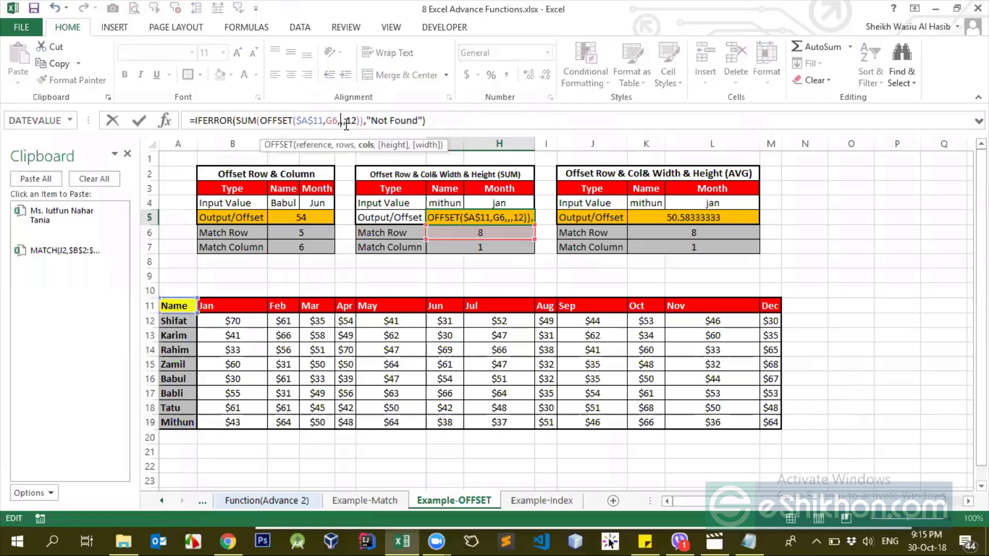
pyautogui.click(502, 249)
pyautogui.press('Return')
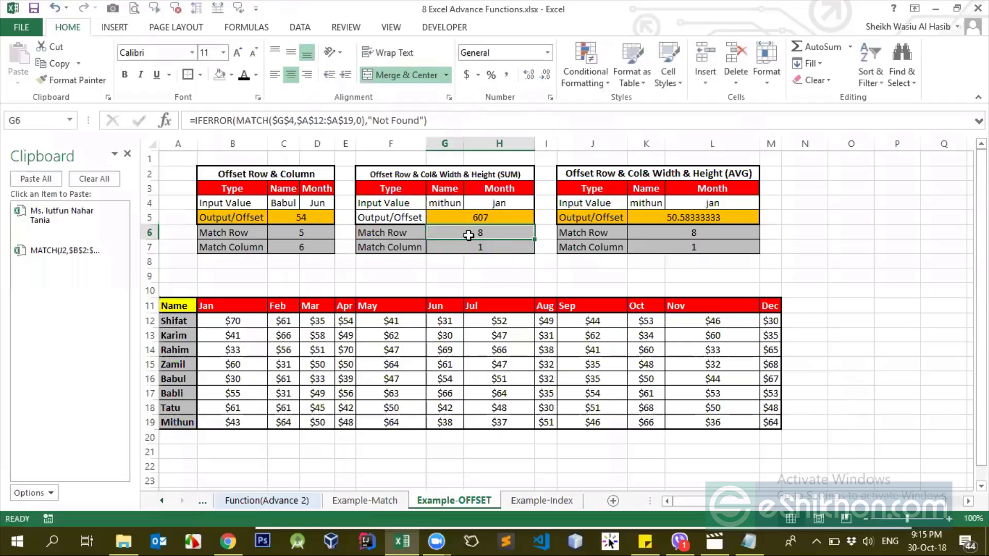
pyautogui.click(474, 215)
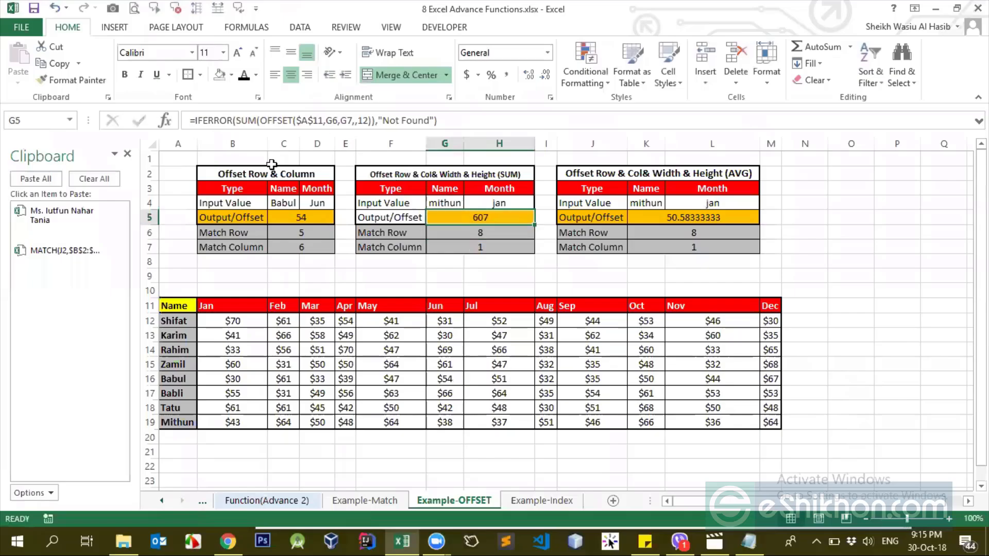
# Trace the row and column offset through the data table, going down the names A12:A19 and one column across to B19
pyautogui.click(170, 321)
pyautogui.press('Down')
pyautogui.press('Down')
pyautogui.press('Down')
pyautogui.press('Down')
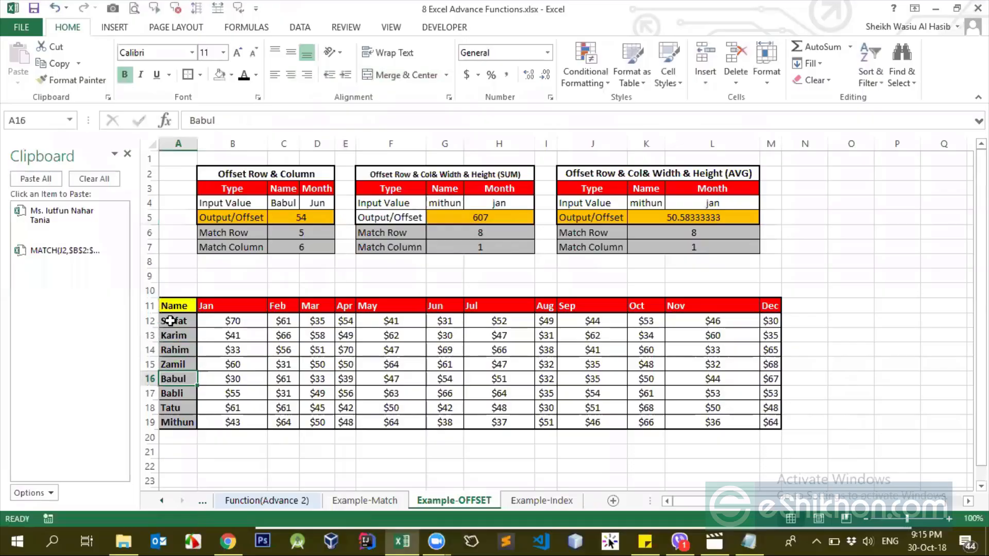
pyautogui.press('Down')
pyautogui.press('Down')
pyautogui.press('Down')
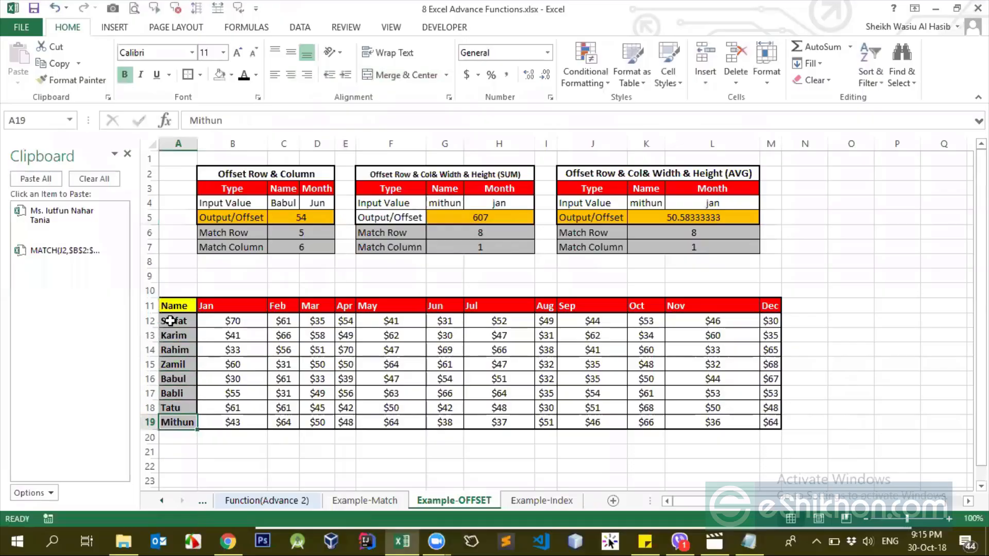
pyautogui.press('Right')
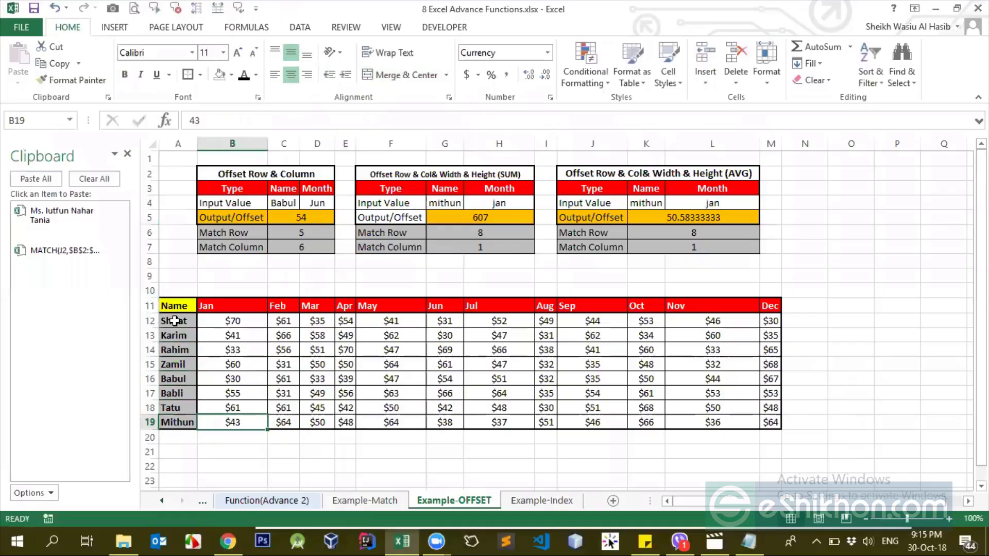
# Examine the width argument 12 in the G5 formula and highlight the matching twelve-month range B19:M19
pyautogui.click(484, 219)
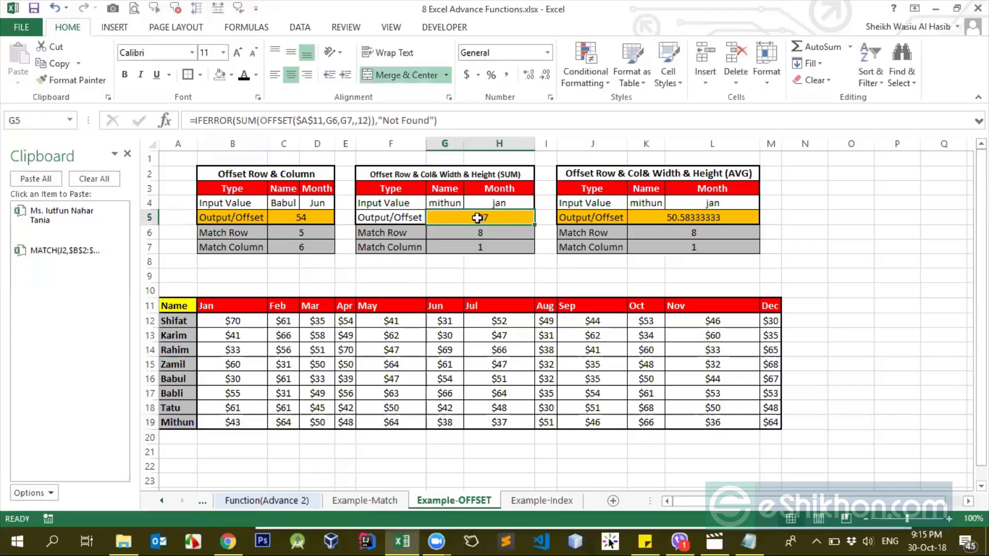
pyautogui.click(369, 121)
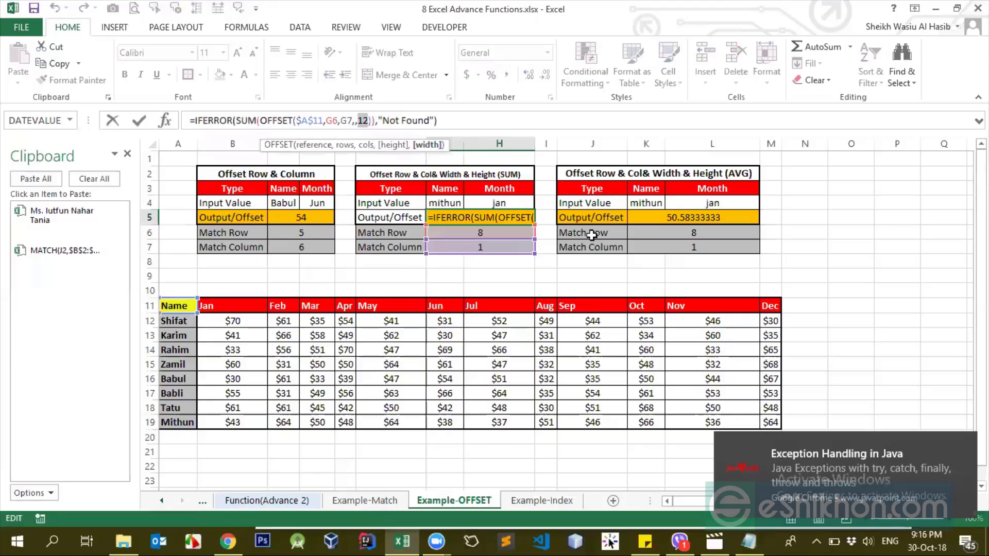
pyautogui.press('Return')
pyautogui.click(239, 427)
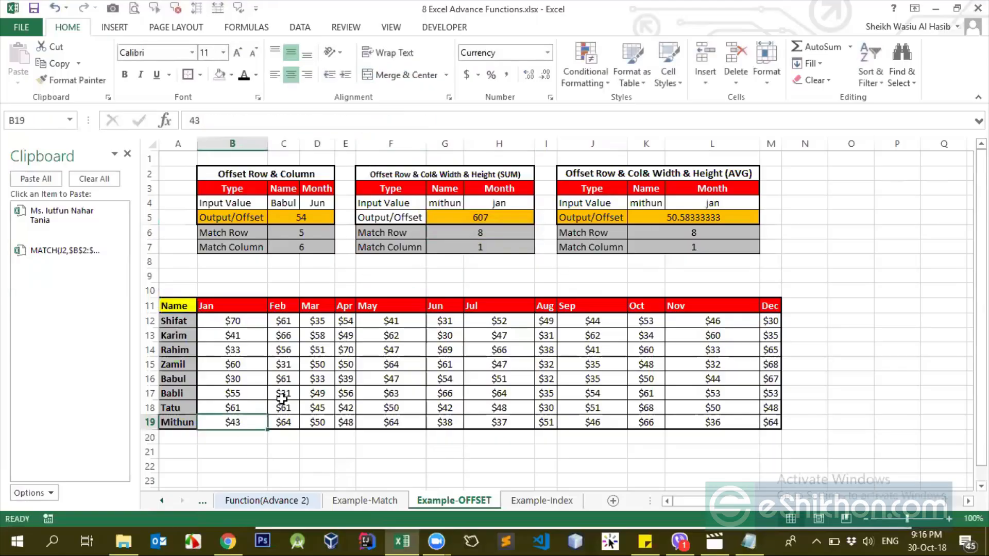
pyautogui.moveTo(243, 422); pyautogui.dragTo(771, 422)
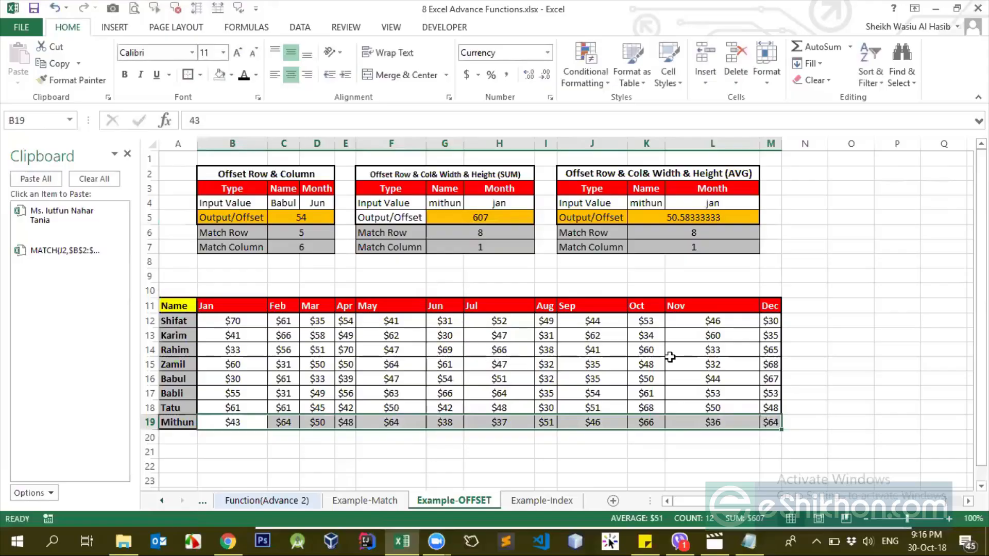
# Examine the OFFSET function nested inside SUM in the G5 formula, and check the month input in H4
pyautogui.click(481, 217)
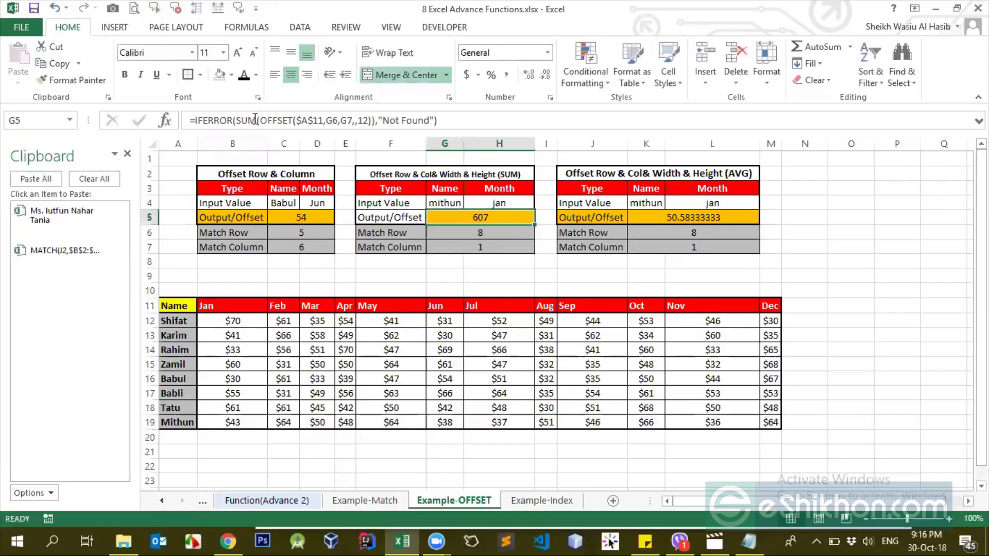
pyautogui.click(263, 117)
pyautogui.moveTo(387, 119)
pyautogui.mouseDown()
pyautogui.moveTo(434, 119)
pyautogui.moveTo(374, 119)
pyautogui.mouseUp()
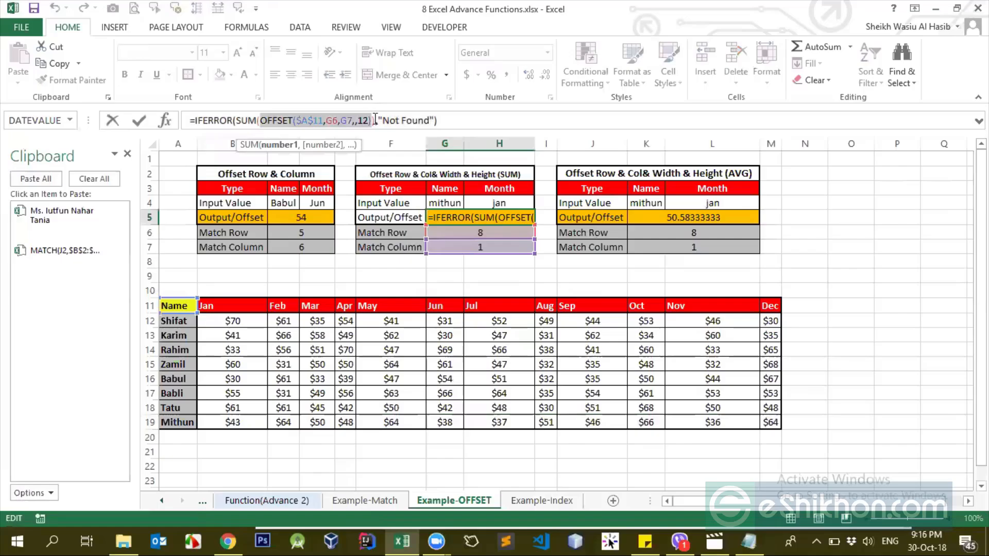
pyautogui.press('Return')
pyautogui.click(498, 206)
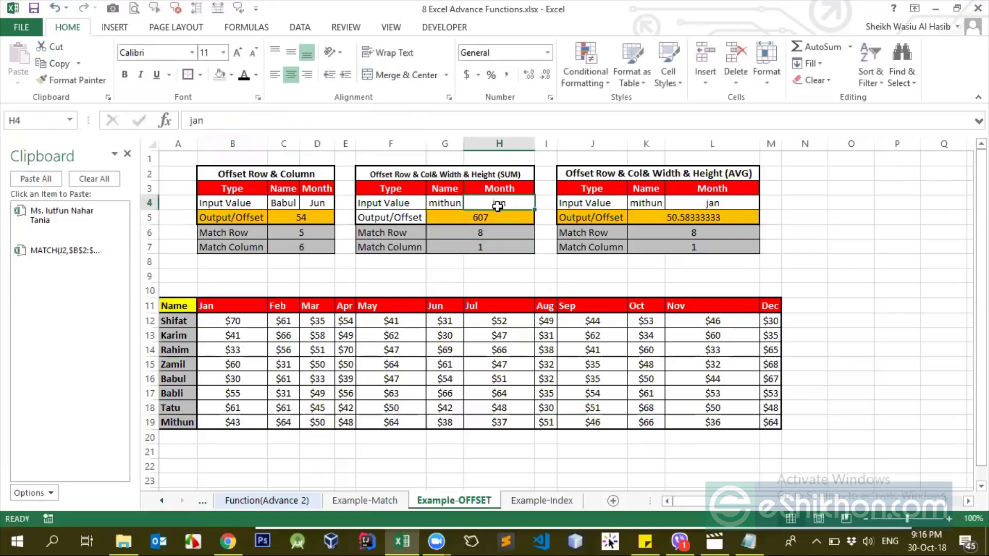
pyautogui.click(471, 222)
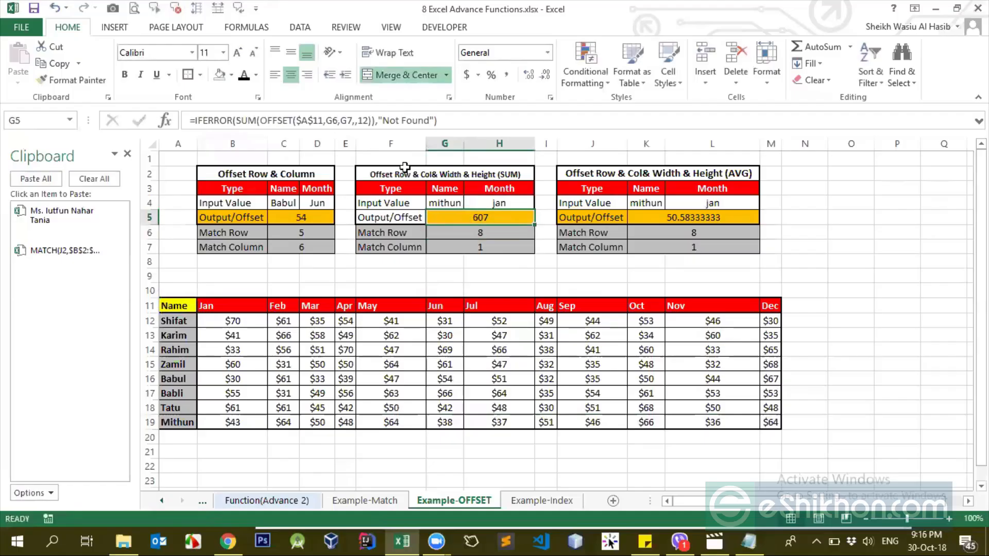
# Review the Match Row and Match Column formulas in G6:G7 against the anchor cell A11 and the C6:C7 pair
pyautogui.click(461, 235)
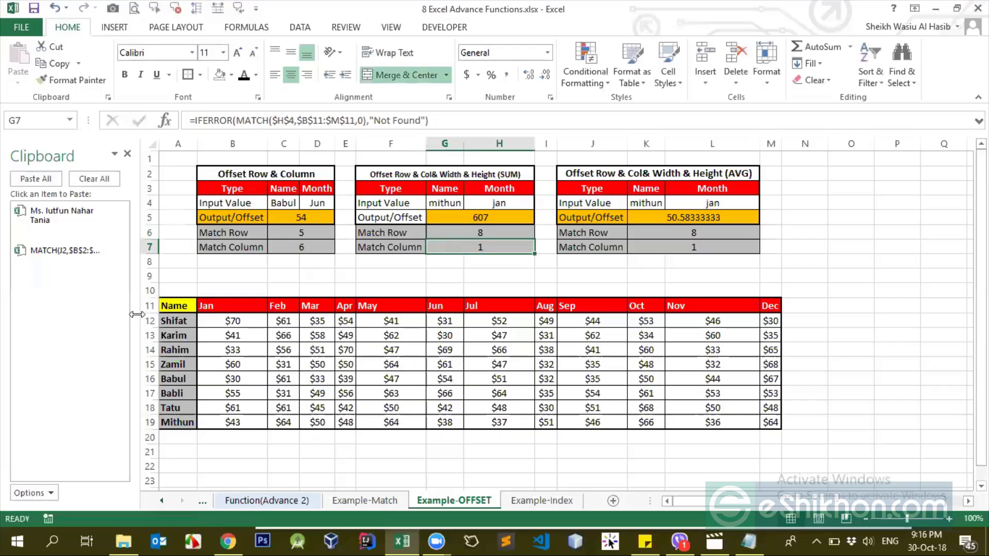
pyautogui.click(172, 305)
pyautogui.click(474, 236)
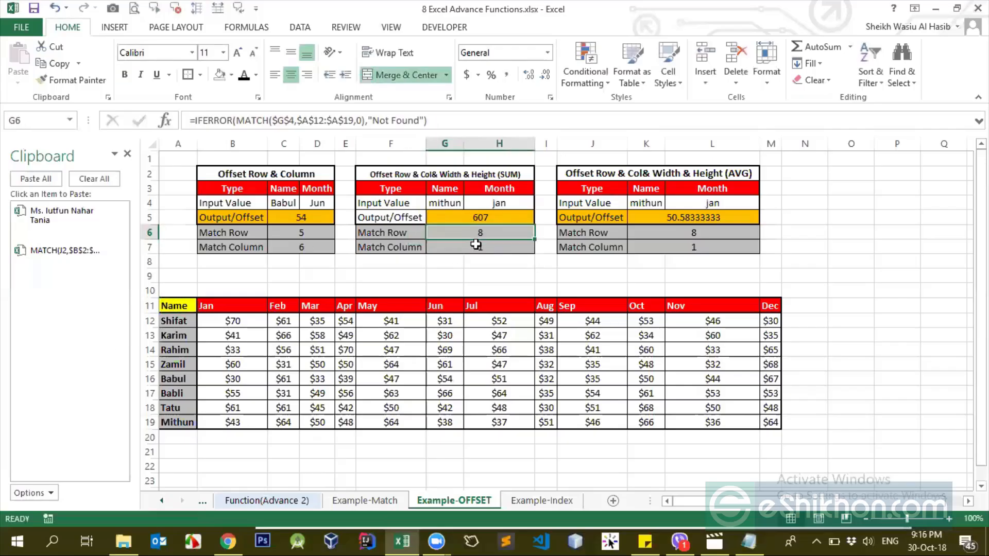
pyautogui.click(294, 234)
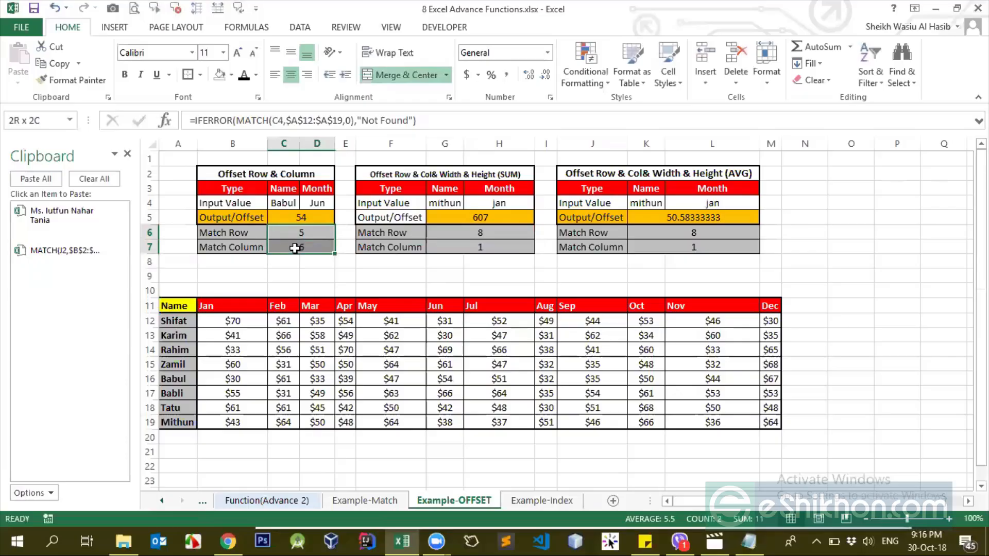
pyautogui.click(498, 238)
pyautogui.click(472, 246)
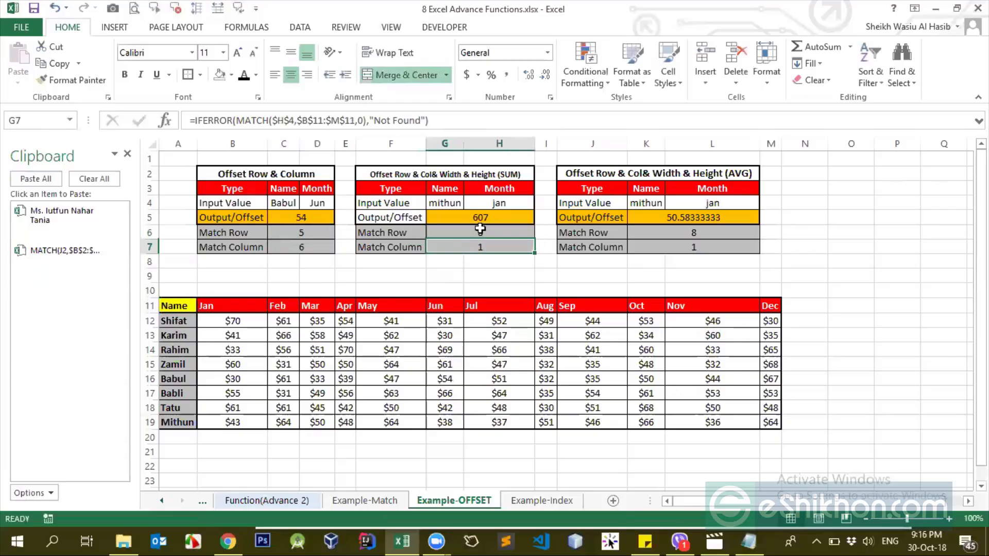
pyautogui.click(480, 230)
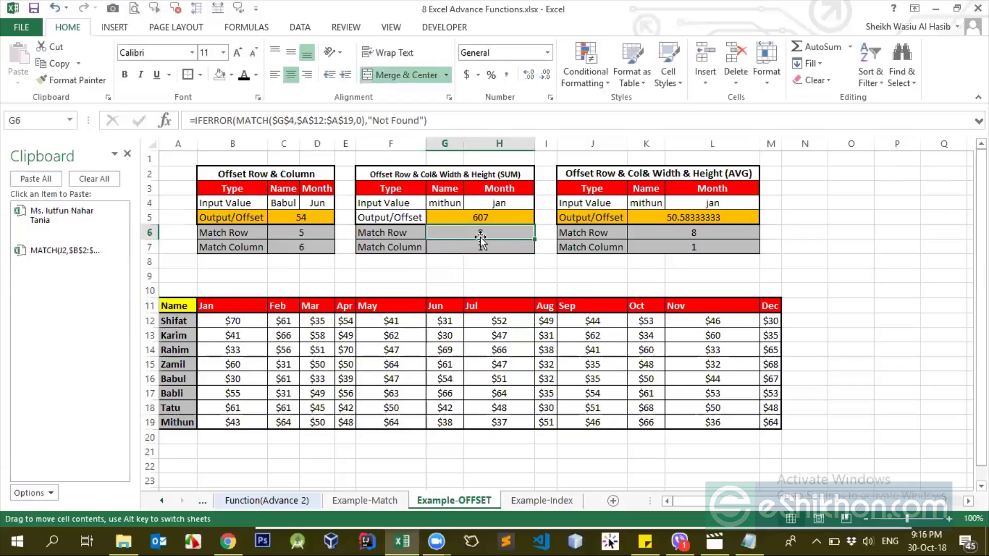
pyautogui.moveTo(487, 246); pyautogui.dragTo(480, 232)
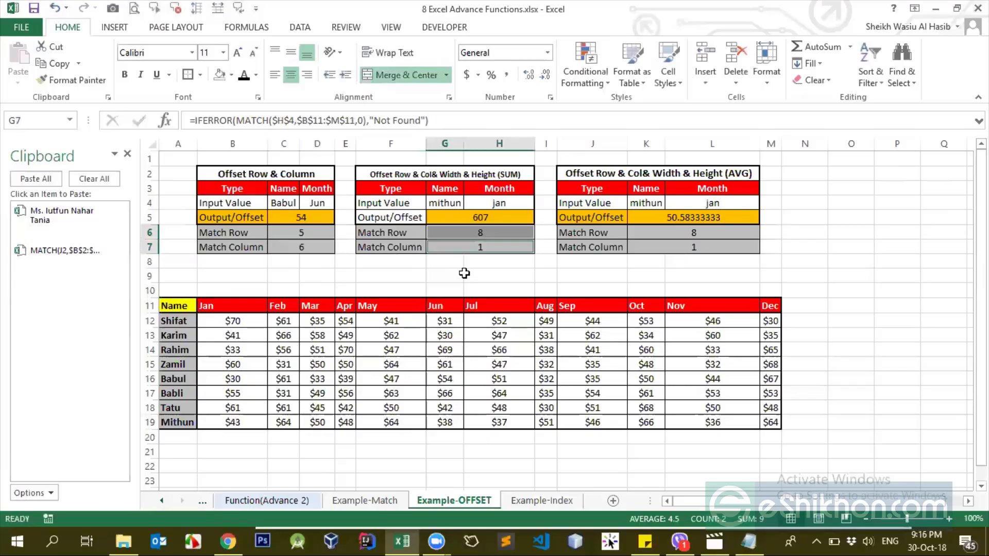
pyautogui.click(808, 279)
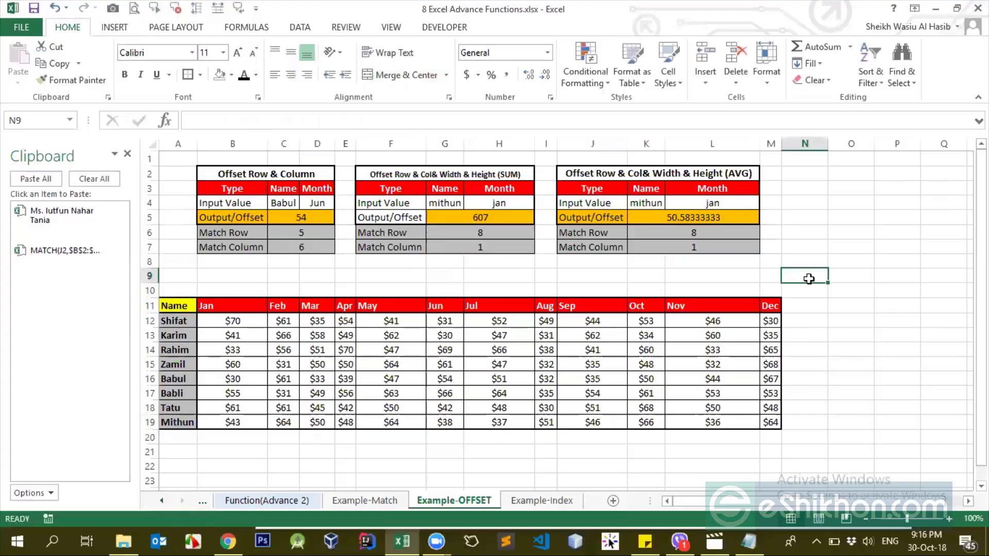
# Check the single-cell OFFSET formula in C5, and highlight the range D15:M15 to illustrate an offset with width
pyautogui.click(287, 216)
pyautogui.click(314, 367)
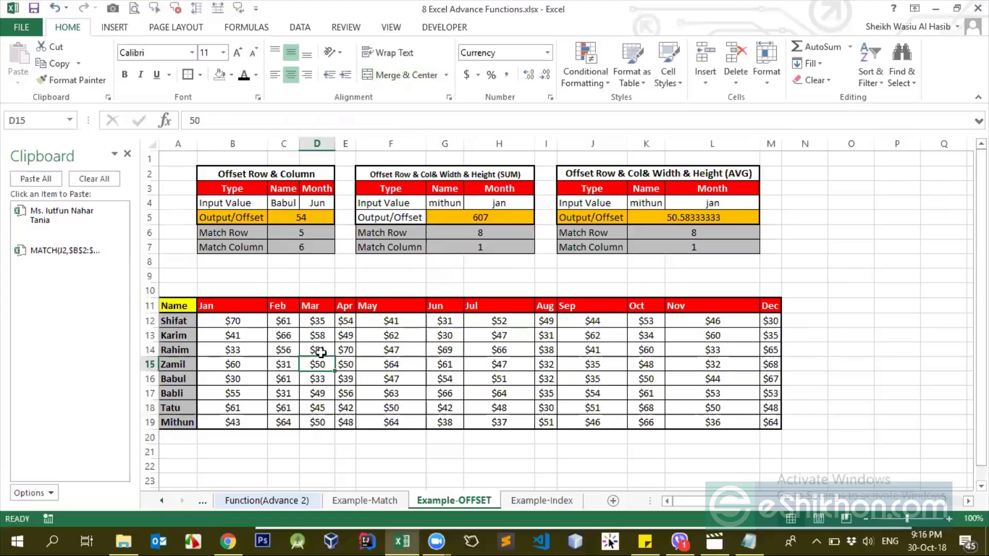
pyautogui.click(303, 217)
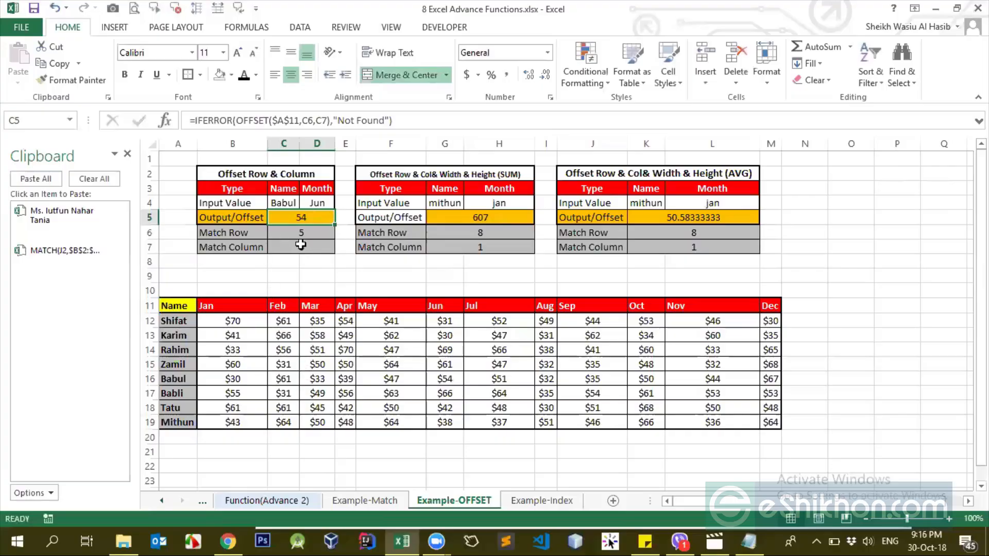
pyautogui.click(312, 367)
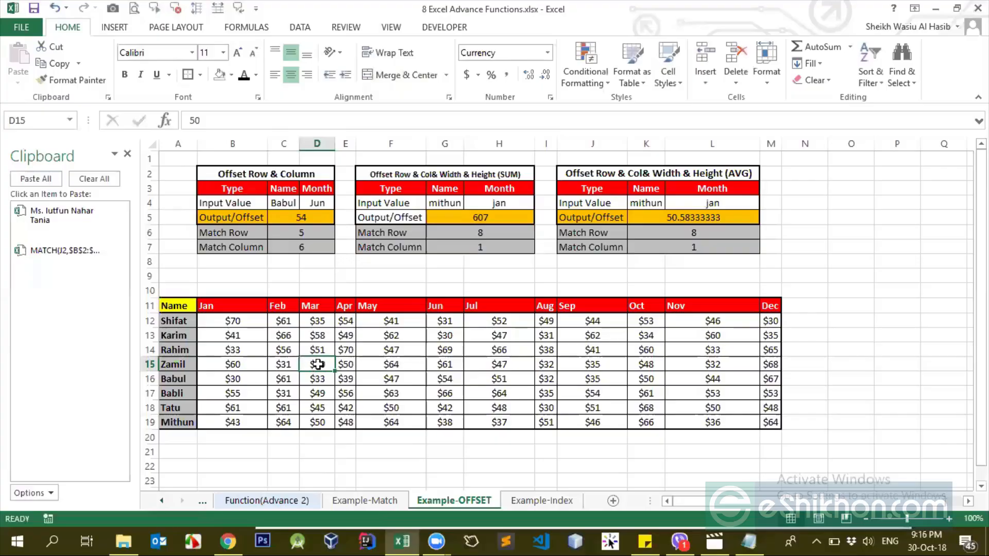
pyautogui.moveTo(317, 364); pyautogui.dragTo(483, 364)
pyautogui.moveTo(615, 364); pyautogui.dragTo(776, 359)
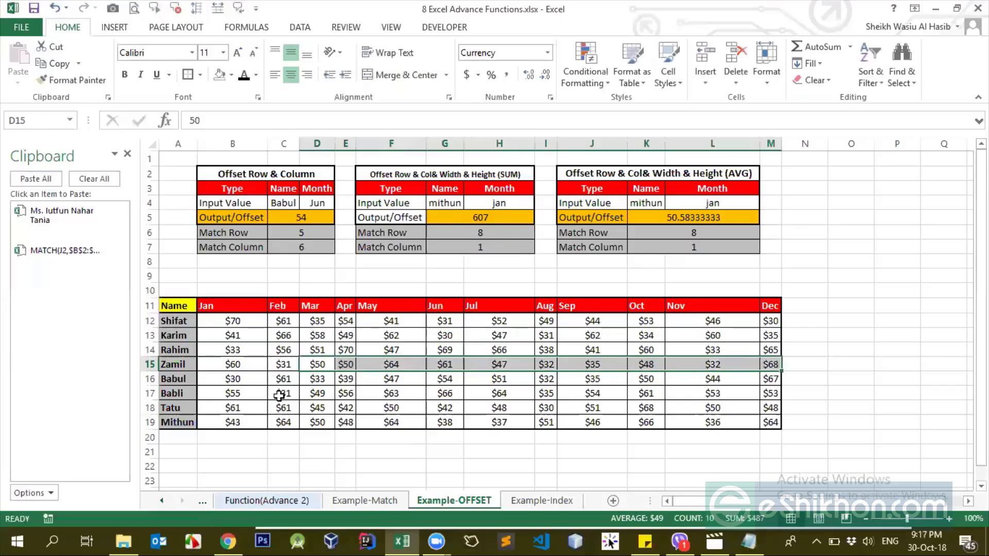
# Highlight the OFFSET portion of the G5 SUM formula to review its reference, rows, cols and width arguments
pyautogui.click(486, 217)
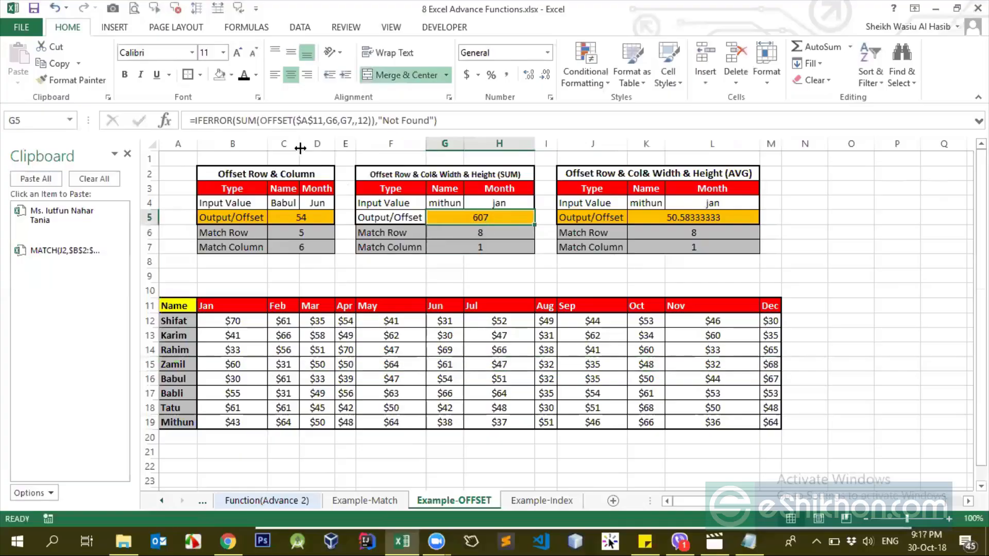
pyautogui.moveTo(262, 124); pyautogui.dragTo(372, 123)
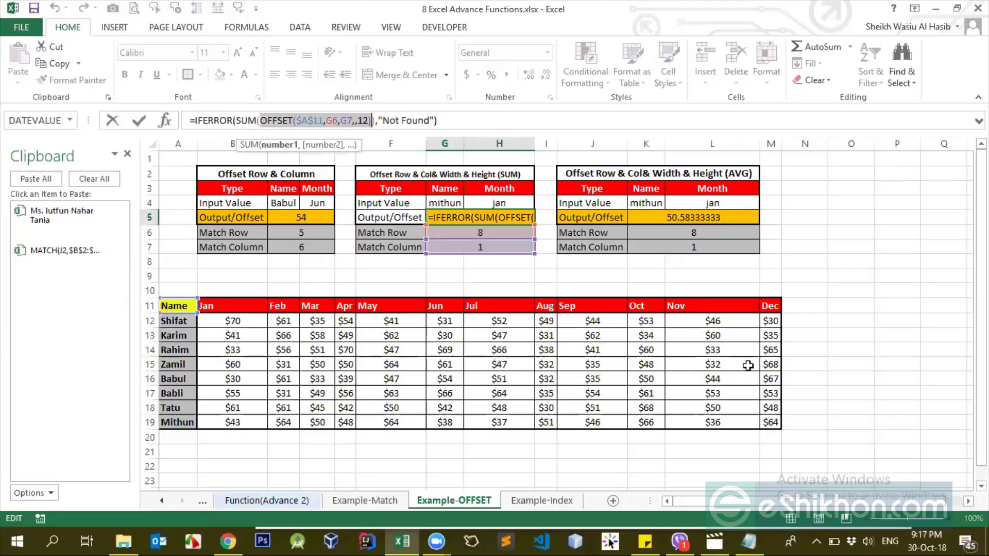
pyautogui.press('Return')
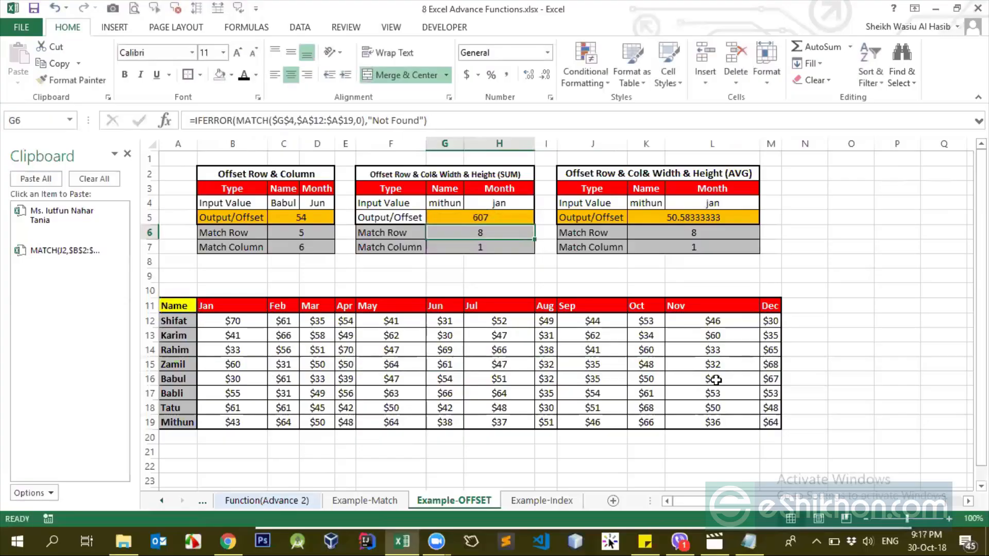
pyautogui.click(499, 216)
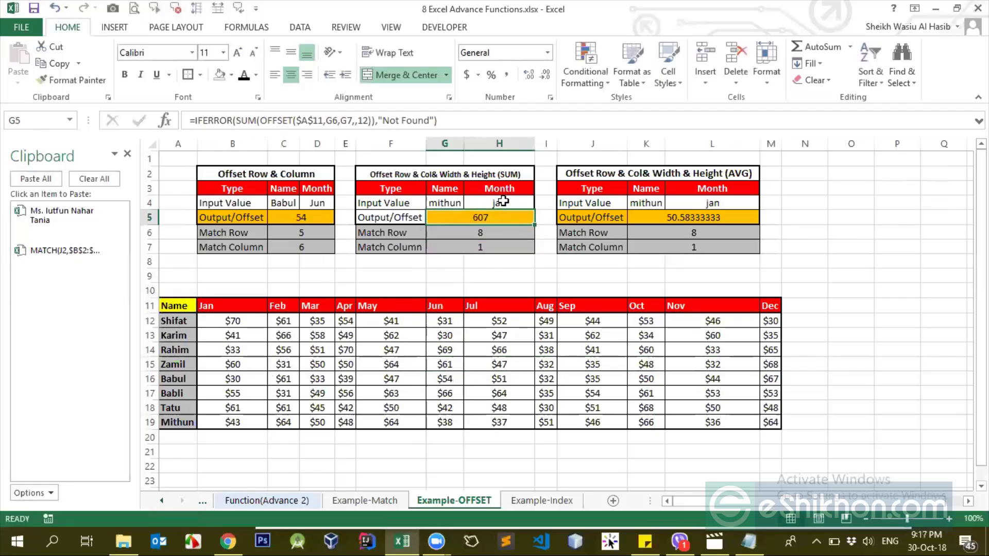
# Set the month input in H4 of the SUM block to Feb, and check it beside the name input in G4
pyautogui.click(502, 201)
pyautogui.write('Feb')
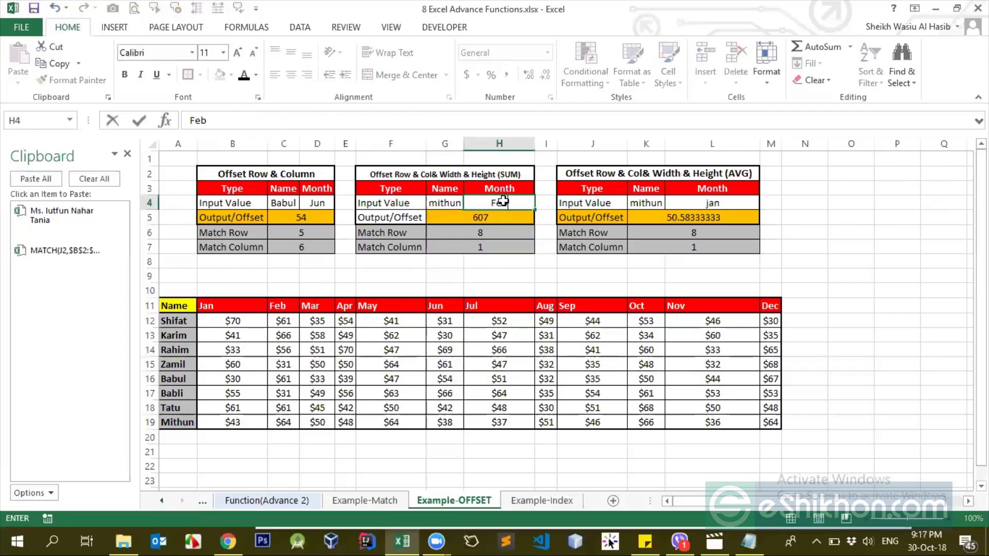
pyautogui.press('Return')
pyautogui.click(499, 203)
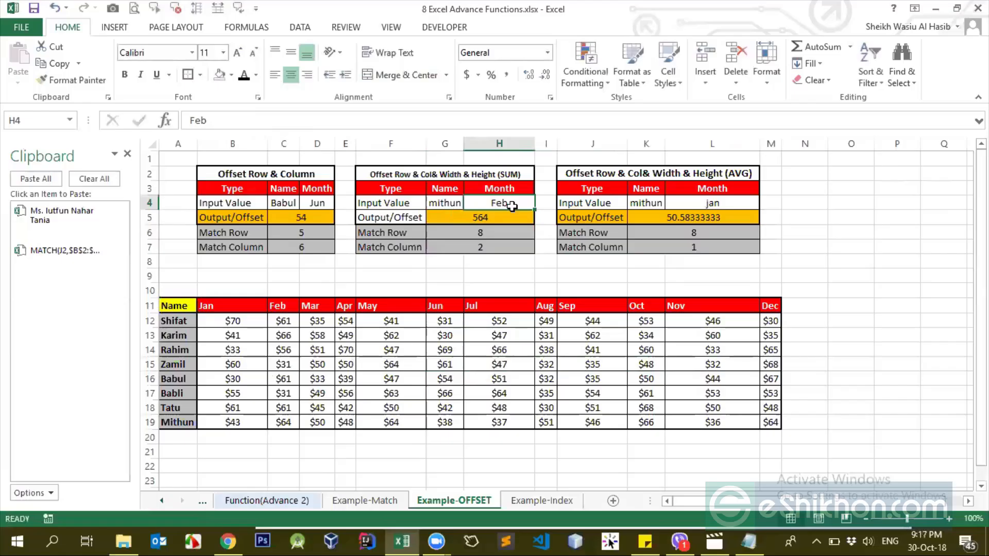
pyautogui.click(449, 205)
pyautogui.click(507, 204)
# Set the OFFSET width argument in the G5 SUM formula to 3
pyautogui.click(486, 216)
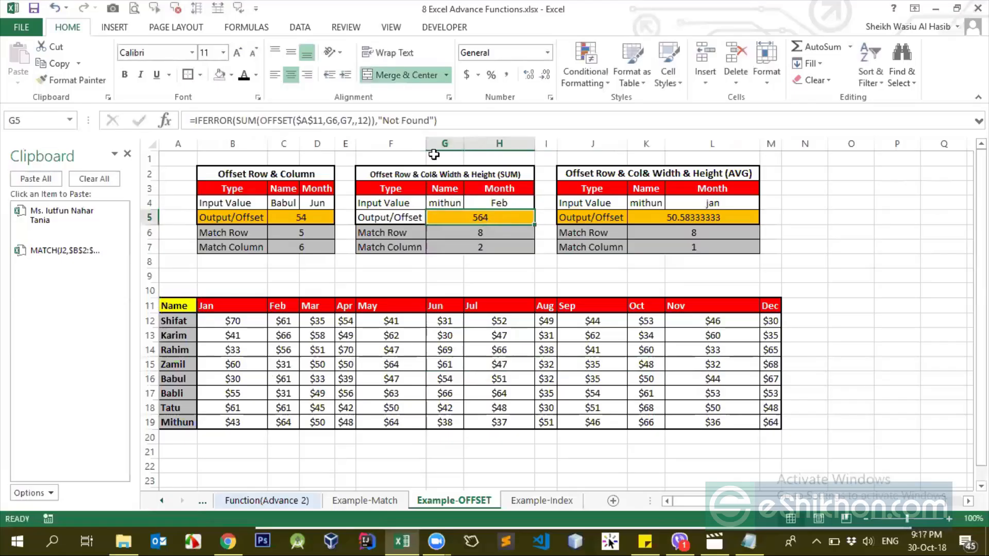
pyautogui.click(367, 122)
pyautogui.press('BackSpace')
pyautogui.press('BackSpace')
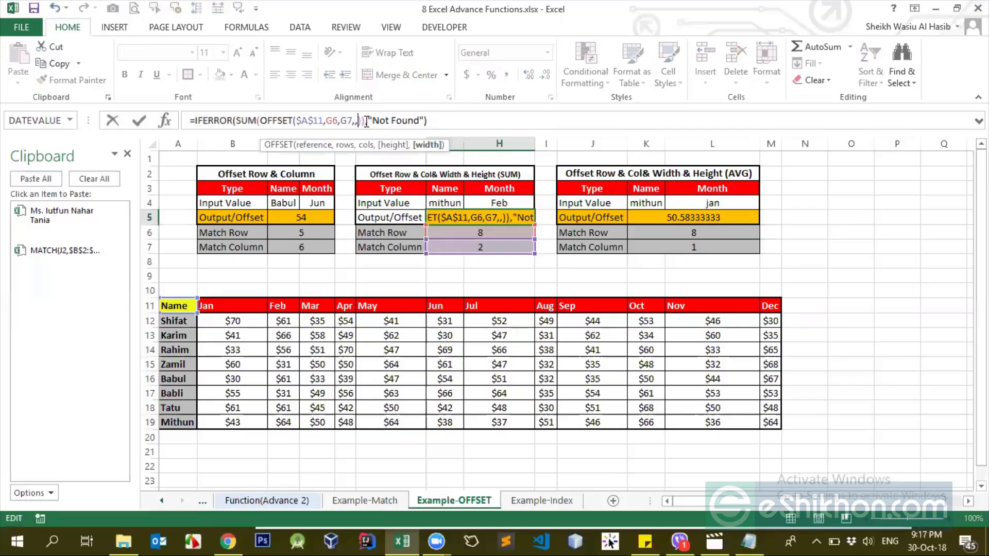
pyautogui.write('3')
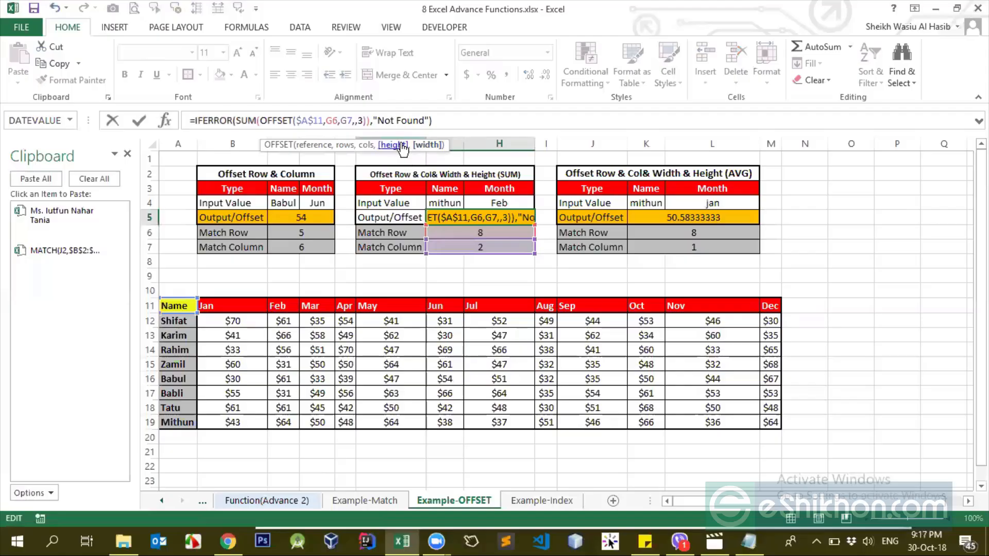
pyautogui.press('Return')
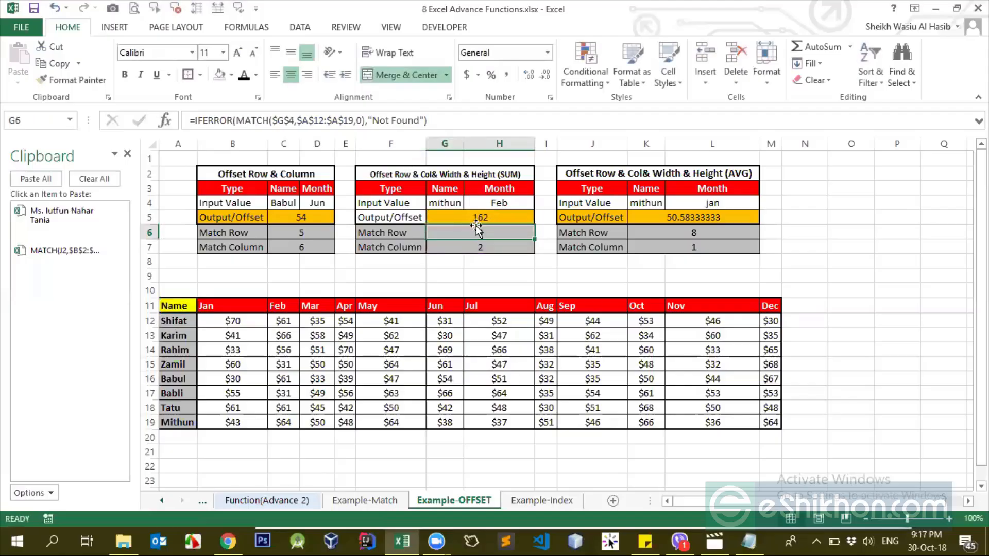
# Check the three-month sum by highlighting B19:D19 and the range starting at February, C19:E19, in the matched name's row
pyautogui.press('Up')
pyautogui.press('Up')
pyautogui.click(244, 420)
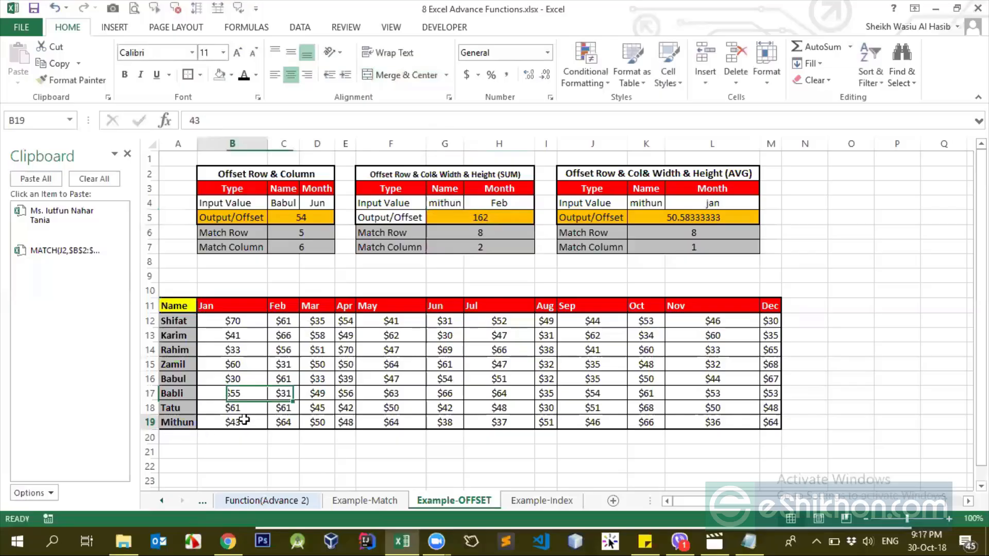
pyautogui.moveTo(244, 420); pyautogui.dragTo(305, 418)
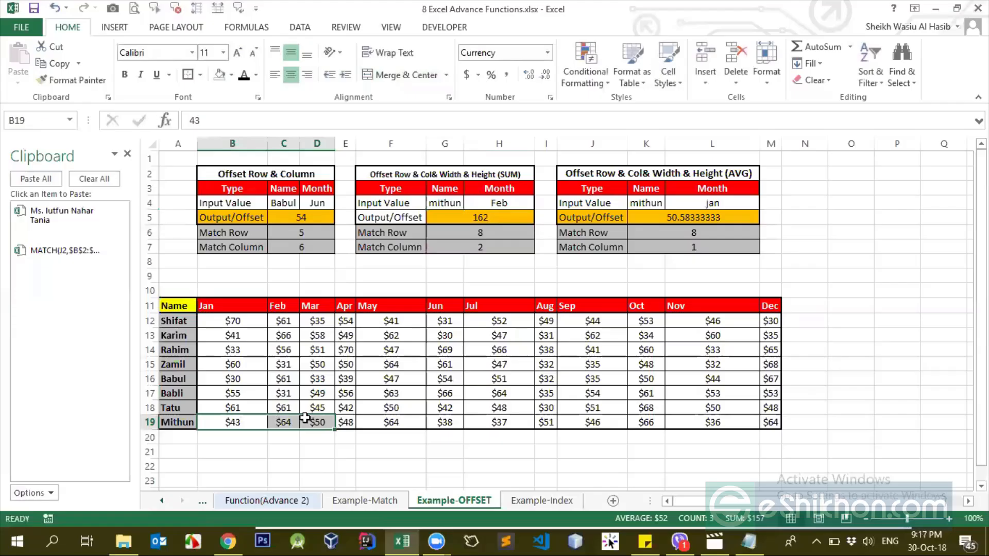
pyautogui.hotkey('shift', 'Right')
pyautogui.hotkey('shift', 'Left')
pyautogui.click(458, 206)
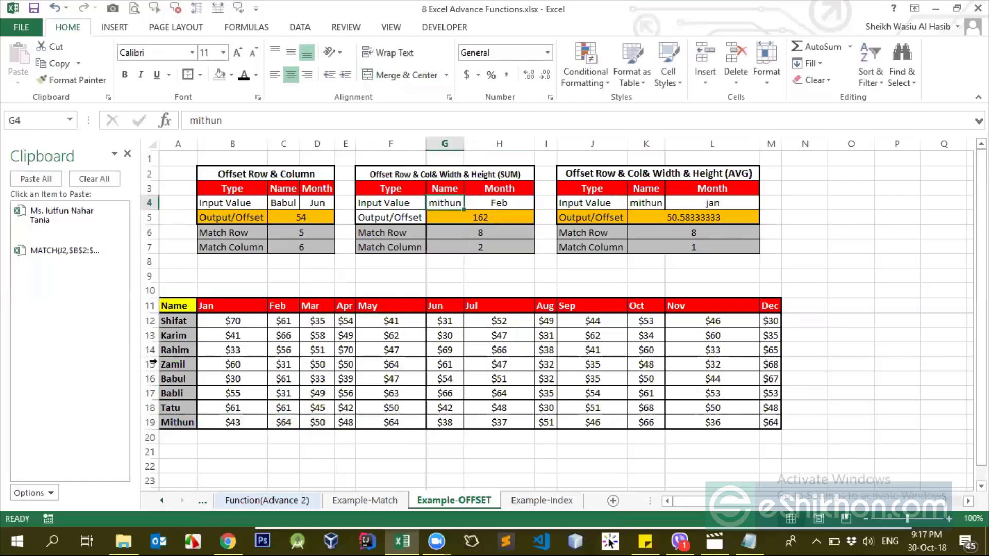
pyautogui.click(168, 324)
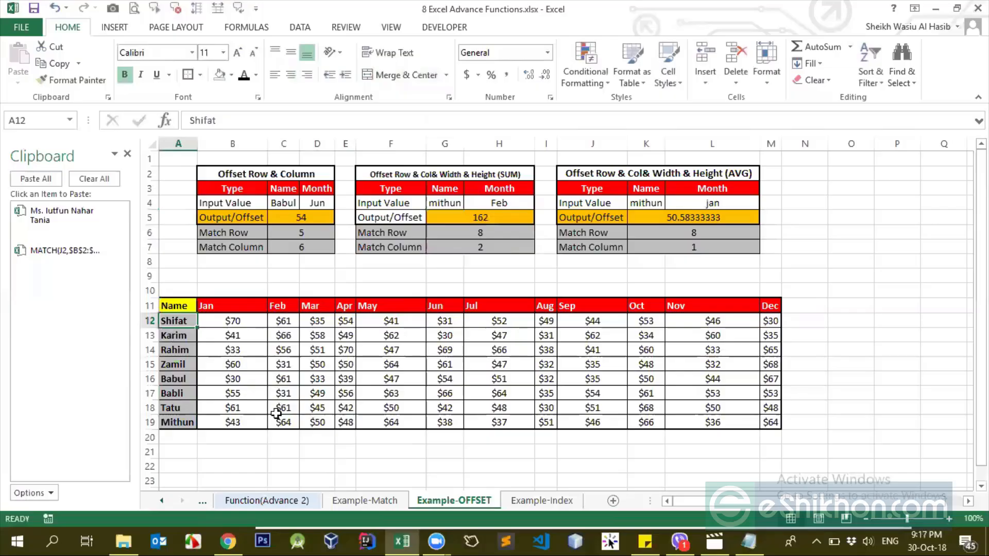
pyautogui.moveTo(282, 421); pyautogui.dragTo(340, 424)
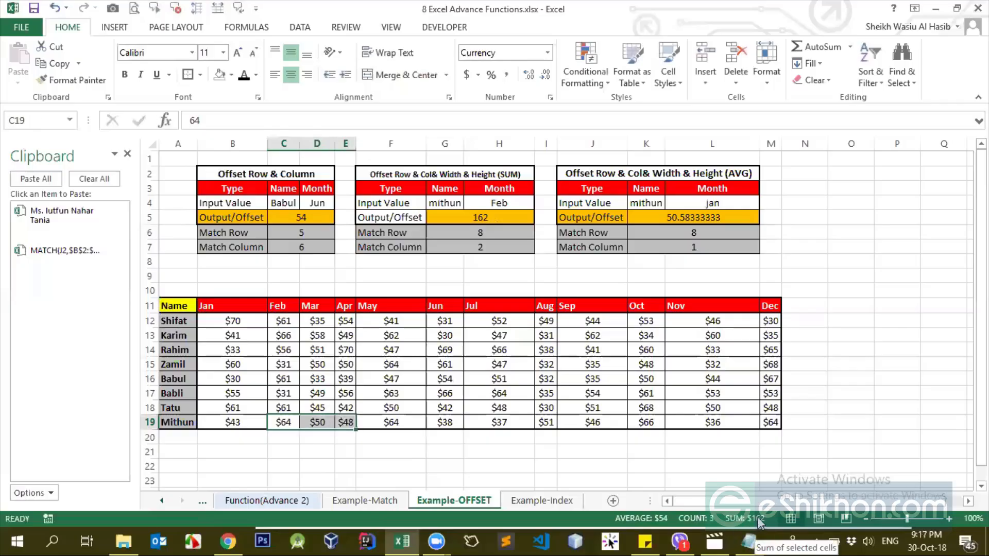
# Check the match positions in G6 and G7, and trace the row offset from anchor A11 down the names to A19
pyautogui.click(489, 232)
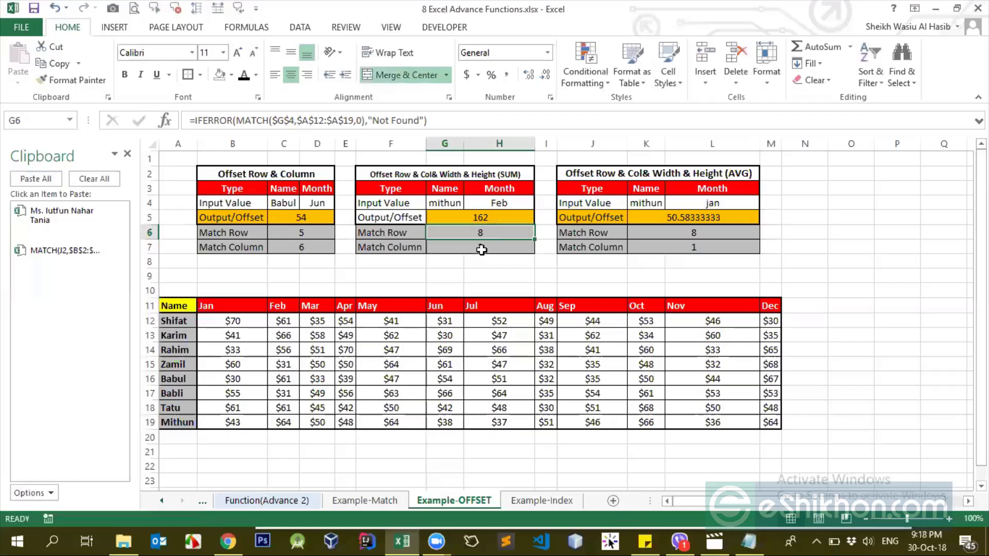
pyautogui.click(482, 251)
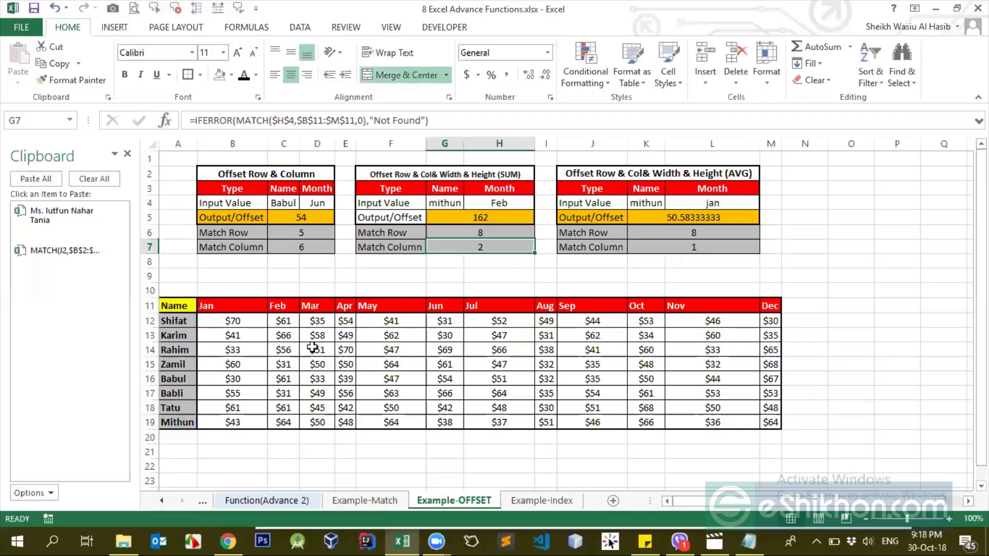
pyautogui.click(185, 306)
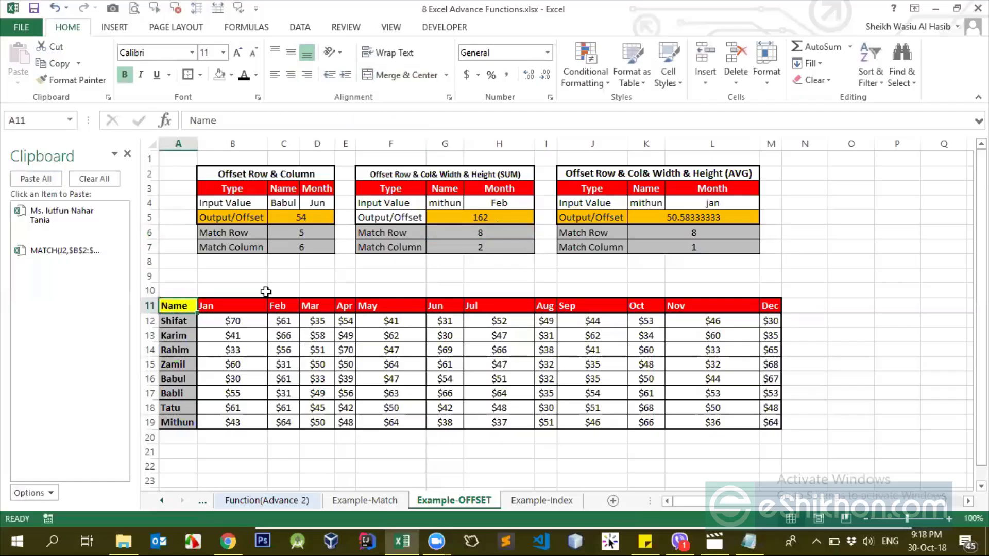
pyautogui.click(172, 321)
pyautogui.click(177, 336)
pyautogui.click(175, 362)
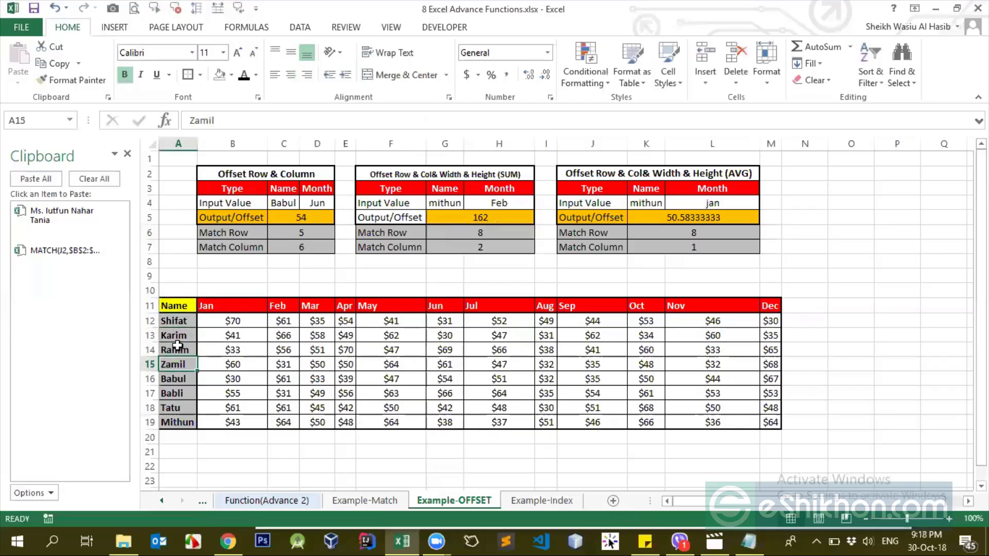
pyautogui.press('Up')
pyautogui.press('Down')
pyautogui.press('Down')
pyautogui.press('Down')
pyautogui.press('Down')
pyautogui.press('Down')
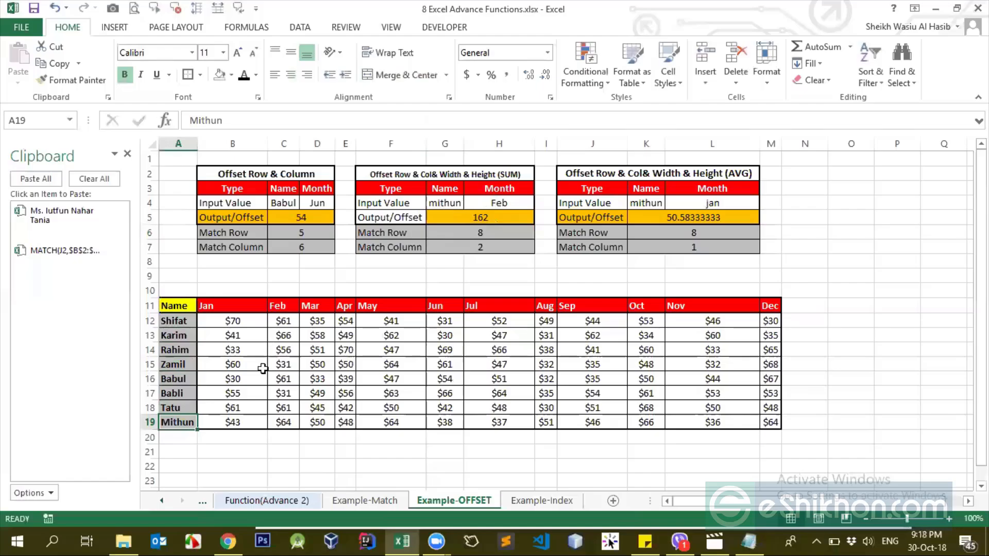
# Trace the column offset from Jan to Feb down to the matched name's row, and fill cell C19 red
pyautogui.moveTo(234, 307); pyautogui.dragTo(280, 306)
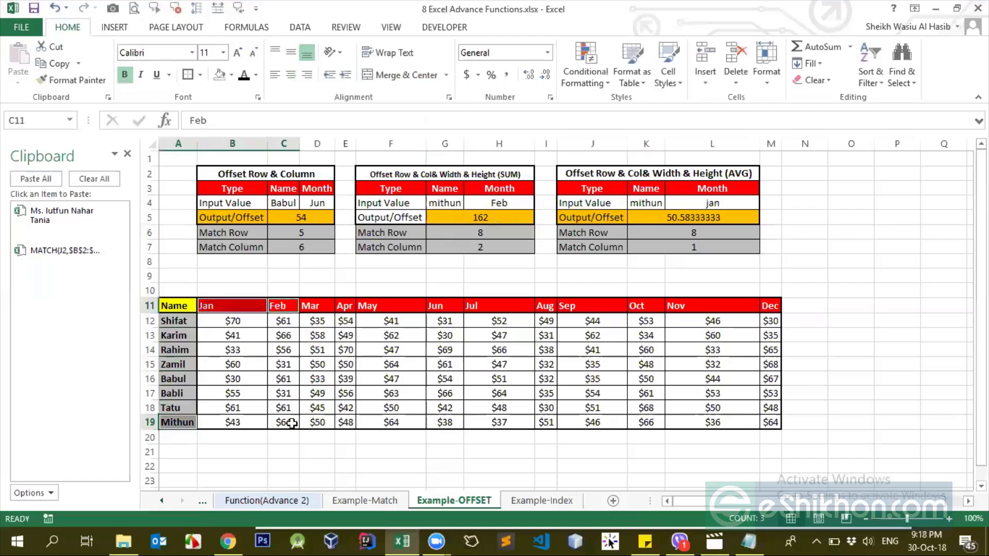
pyautogui.click(283, 144)
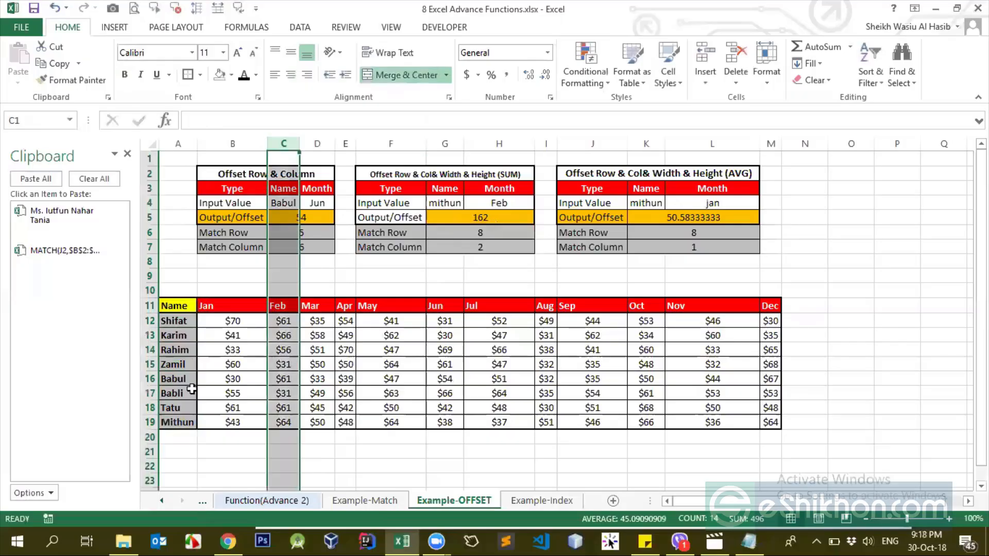
pyautogui.keyDown('ctrl'); pyautogui.click(170, 422); pyautogui.keyUp('ctrl')
pyautogui.click(286, 423)
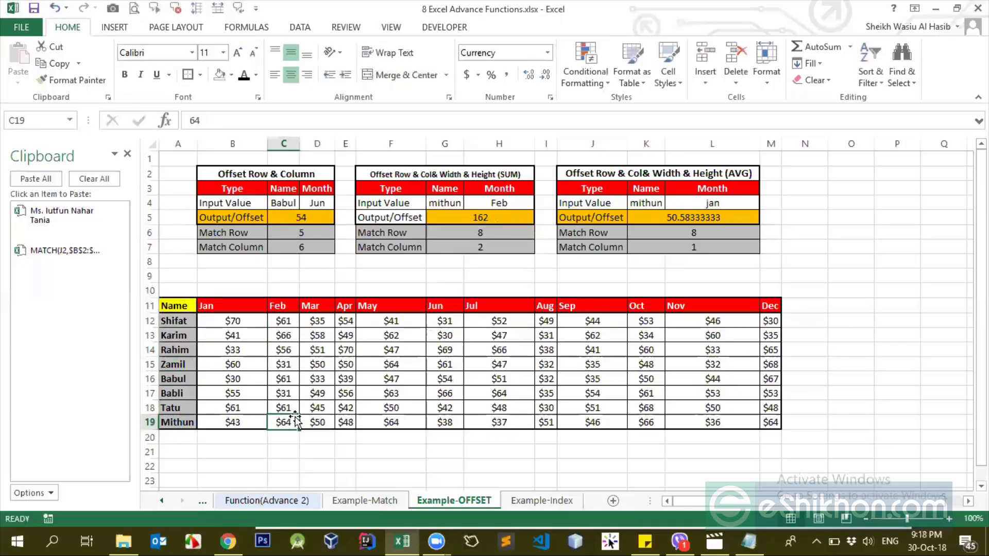
pyautogui.click(231, 75)
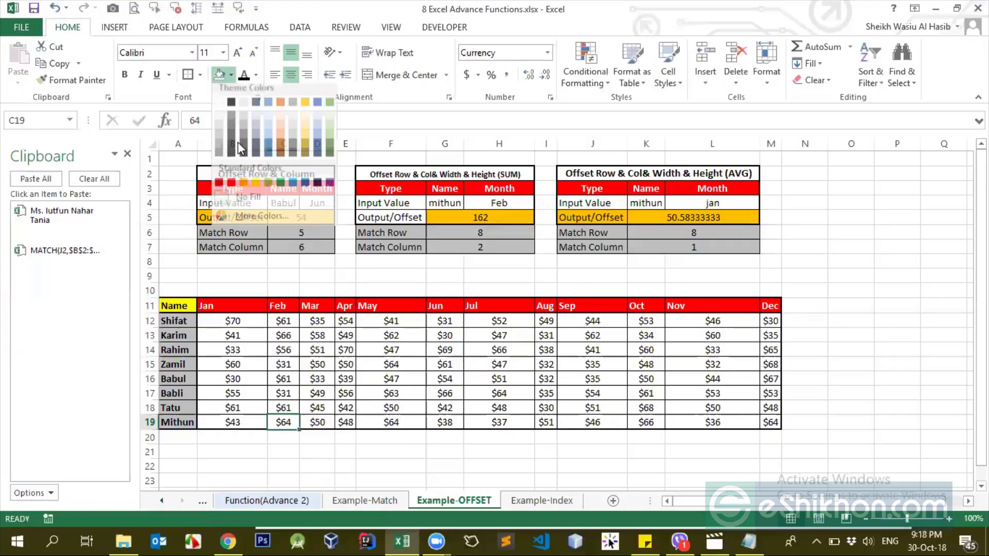
pyautogui.click(231, 183)
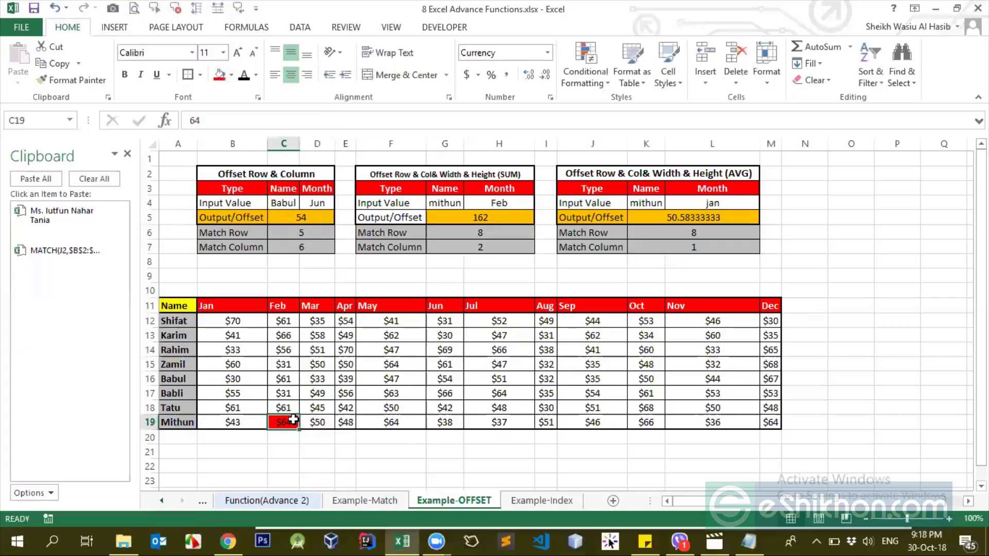
# Check the width argument of OFFSET in the G5 formula against the three-month range C19:E19
pyautogui.click(479, 220)
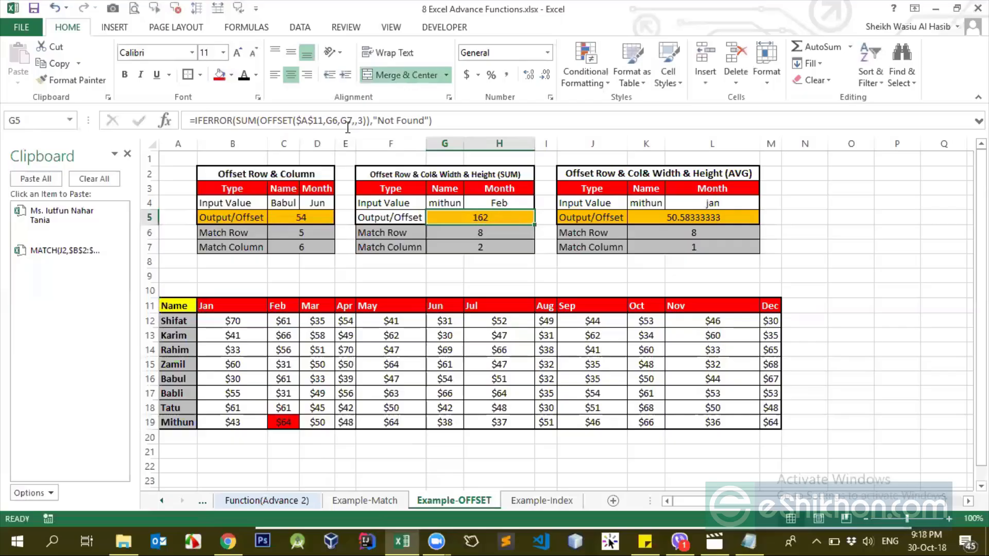
pyautogui.click(363, 120)
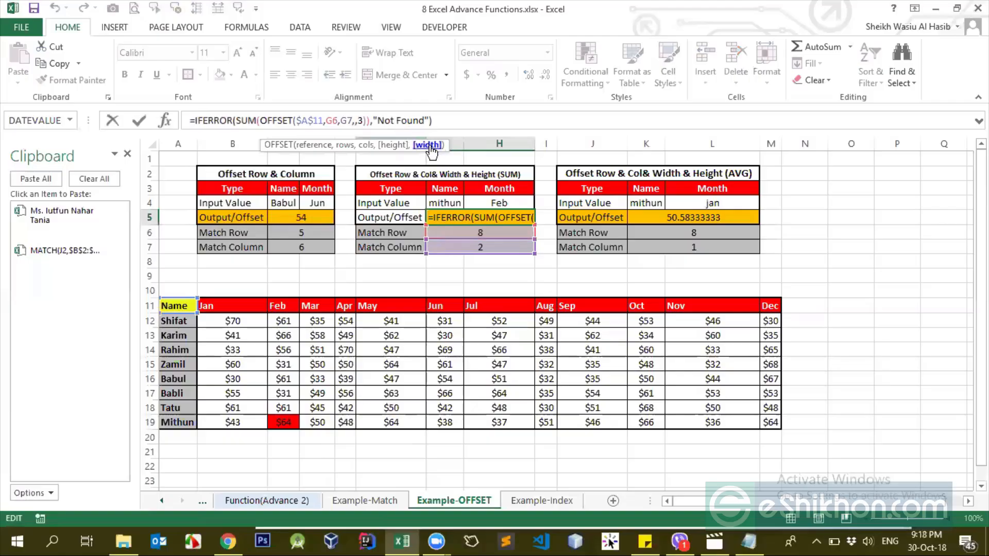
pyautogui.press('Return')
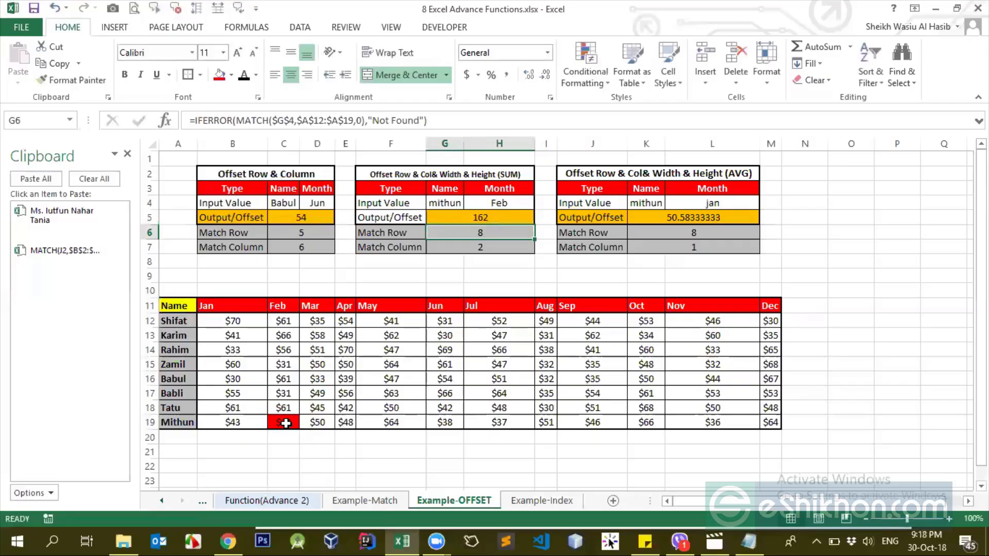
pyautogui.moveTo(285, 423); pyautogui.dragTo(350, 428)
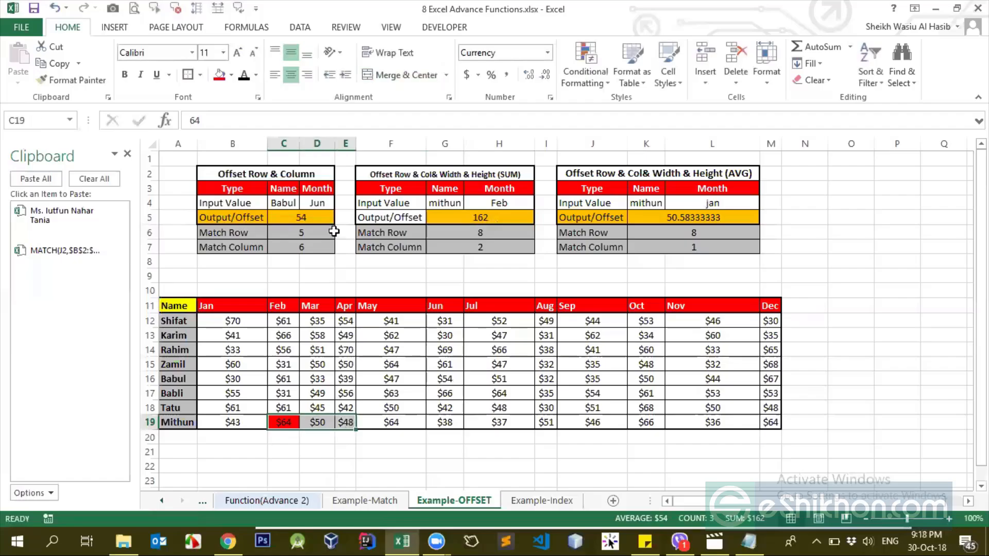
pyautogui.click(482, 219)
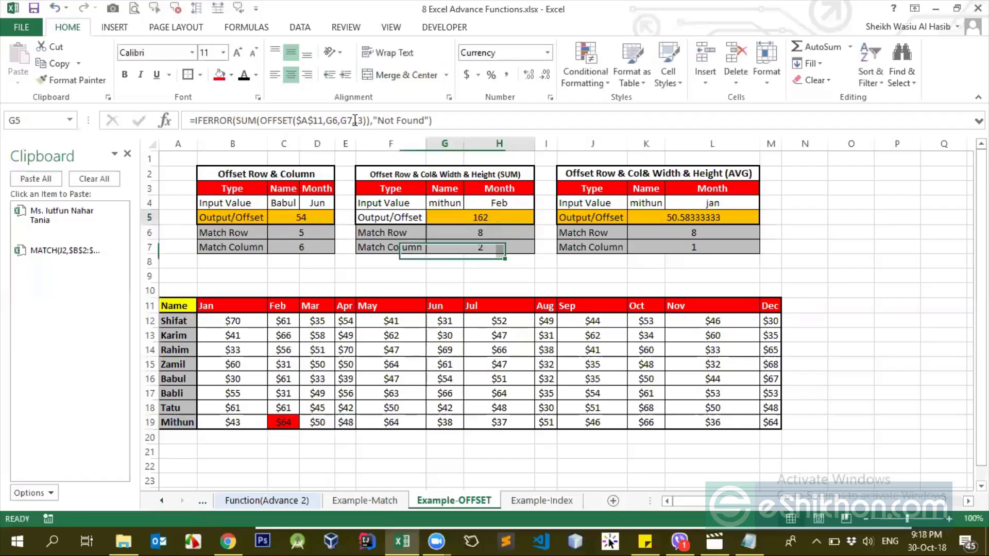
pyautogui.click(288, 421)
pyautogui.moveTo(333, 421); pyautogui.dragTo(347, 419)
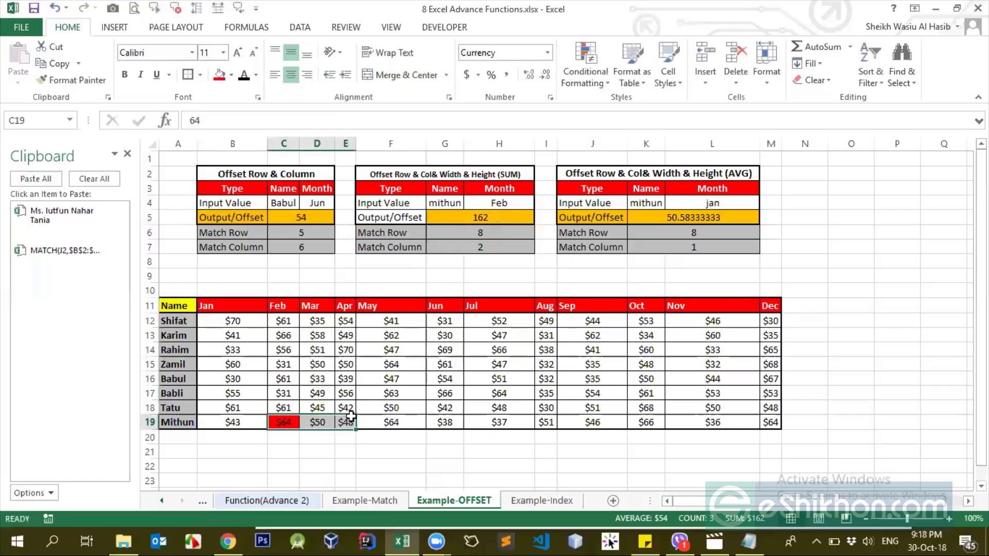
# Examine the complete OFFSET expression nested inside SUM in the G5 formula
pyautogui.click(465, 220)
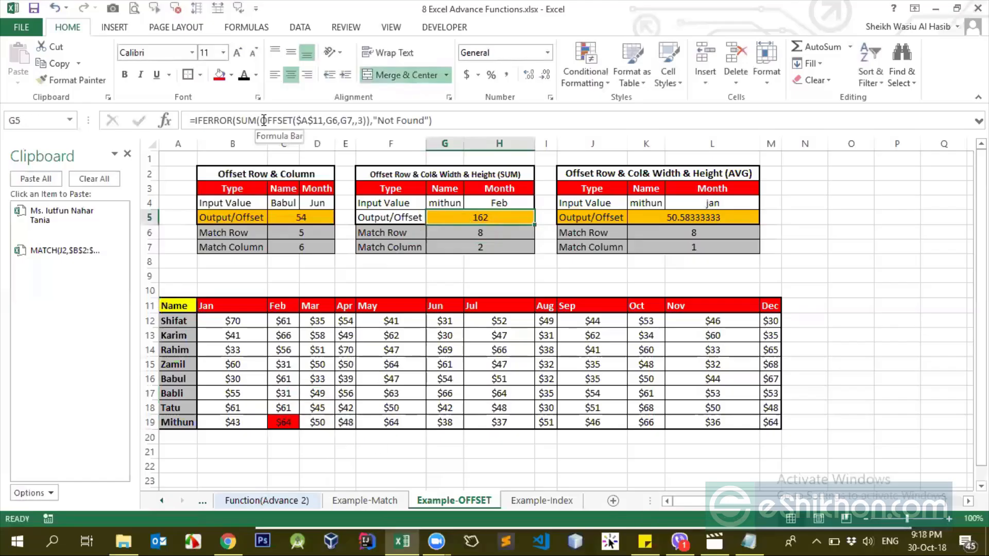
pyautogui.moveTo(259, 120); pyautogui.dragTo(368, 120)
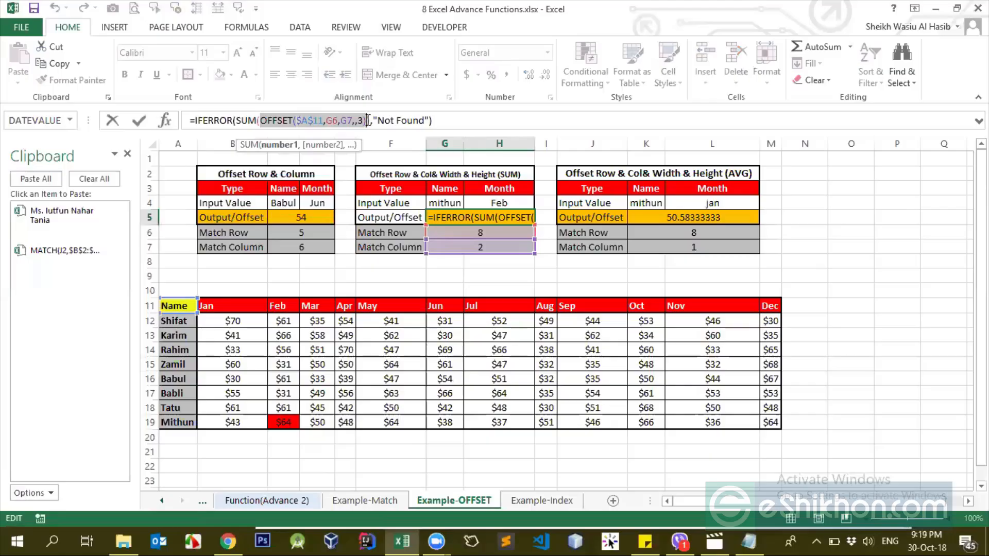
pyautogui.press('Return')
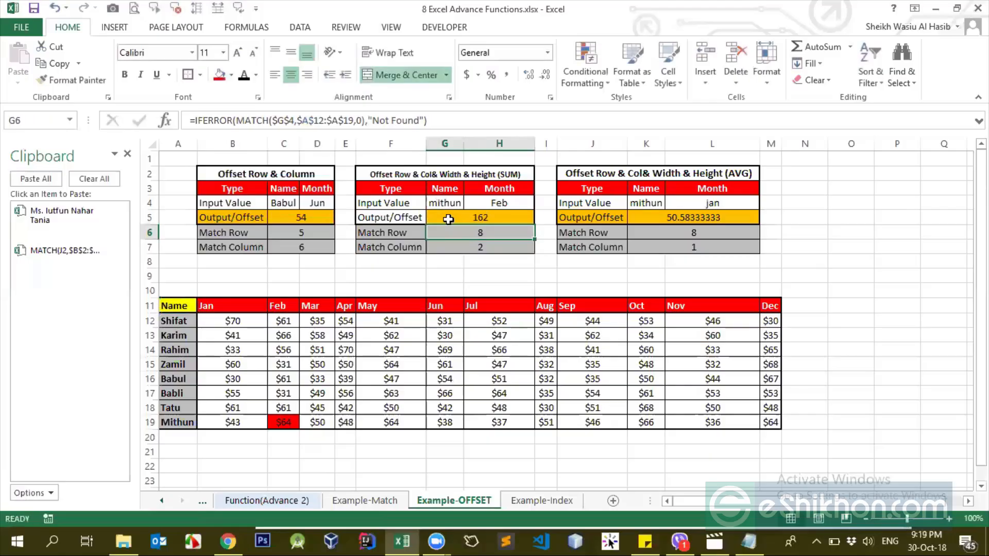
# Replace SUM with AVERAGE in the G5 formula and compare it with the average of C19:E19
pyautogui.press('Up')
pyautogui.click(260, 122)
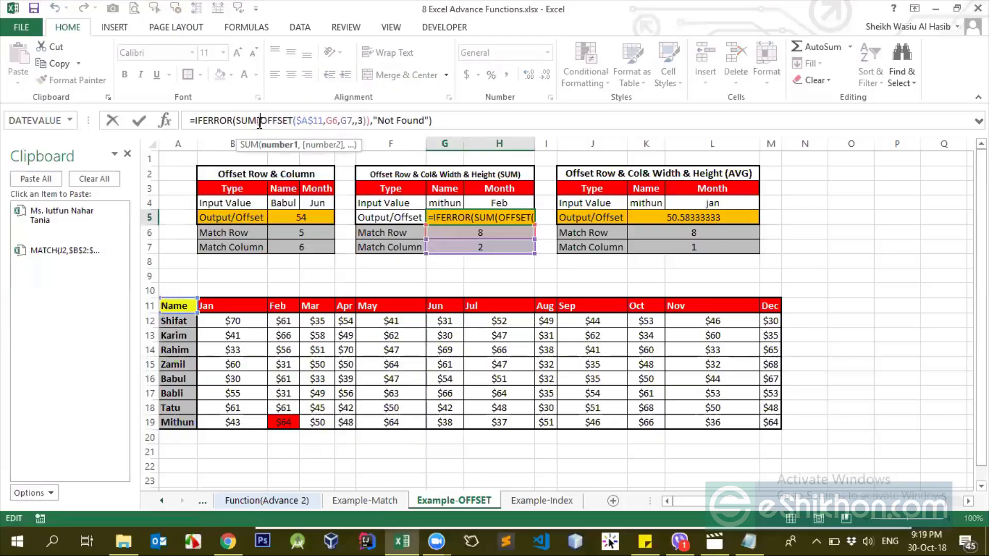
pyautogui.press('BackSpace')
pyautogui.press('BackSpace')
pyautogui.press('BackSpace')
pyautogui.write('averag')
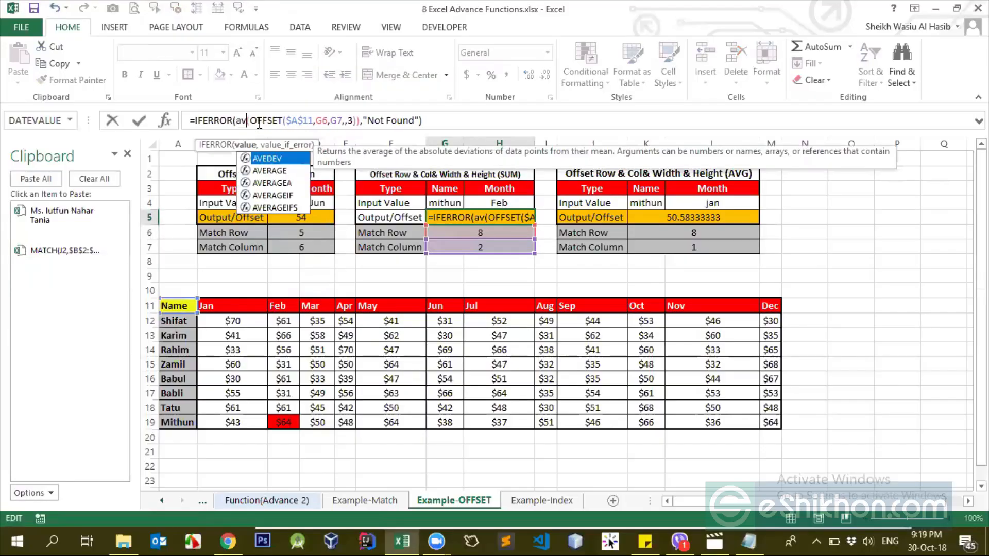
pyautogui.write('e')
pyautogui.press('Return')
pyautogui.press('Up')
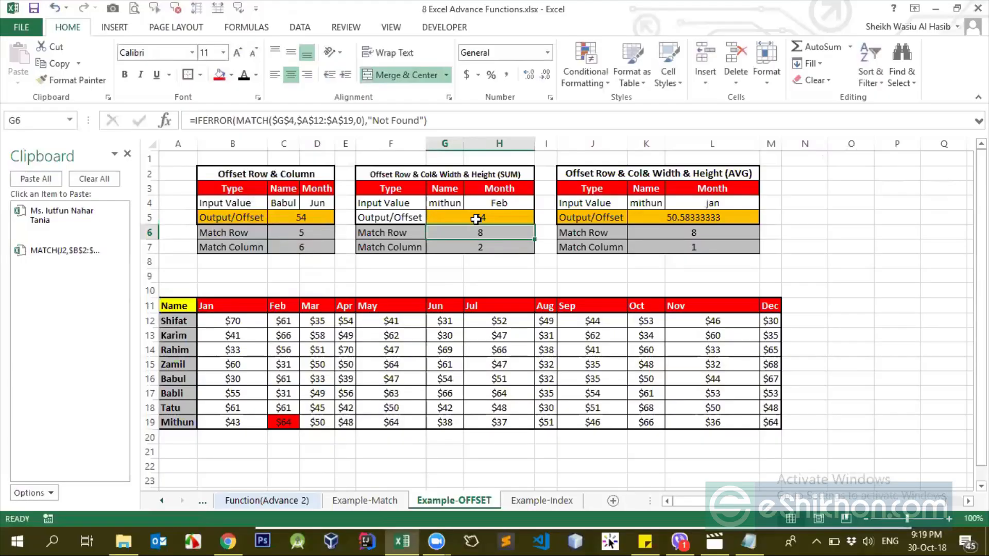
pyautogui.moveTo(284, 422); pyautogui.dragTo(345, 422)
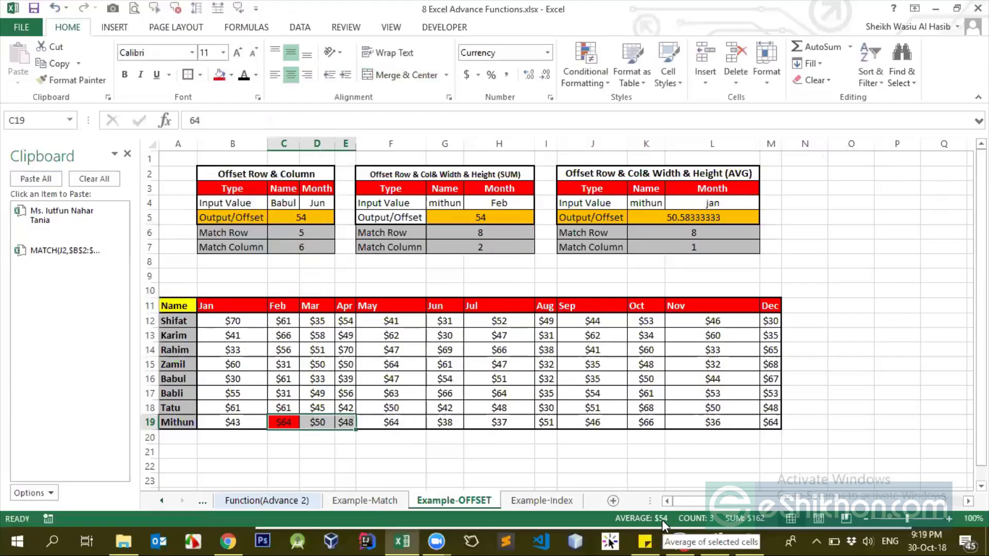
# Change the function around OFFSET in the G5 formula to COUNT and check it against the months starting at C19
pyautogui.click(467, 222)
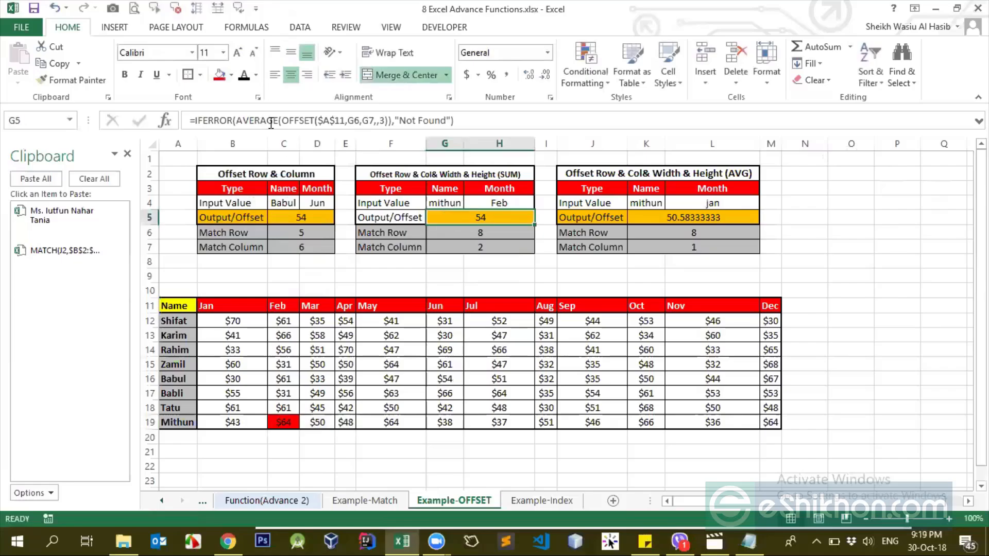
pyautogui.moveTo(277, 120); pyautogui.dragTo(236, 120)
pyautogui.write('count')
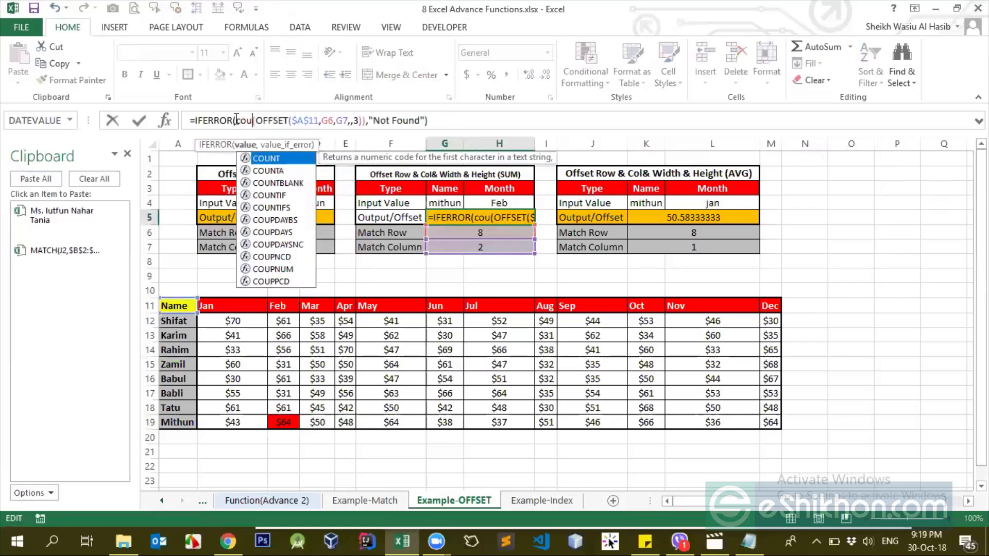
pyautogui.press('Return')
pyautogui.click(511, 216)
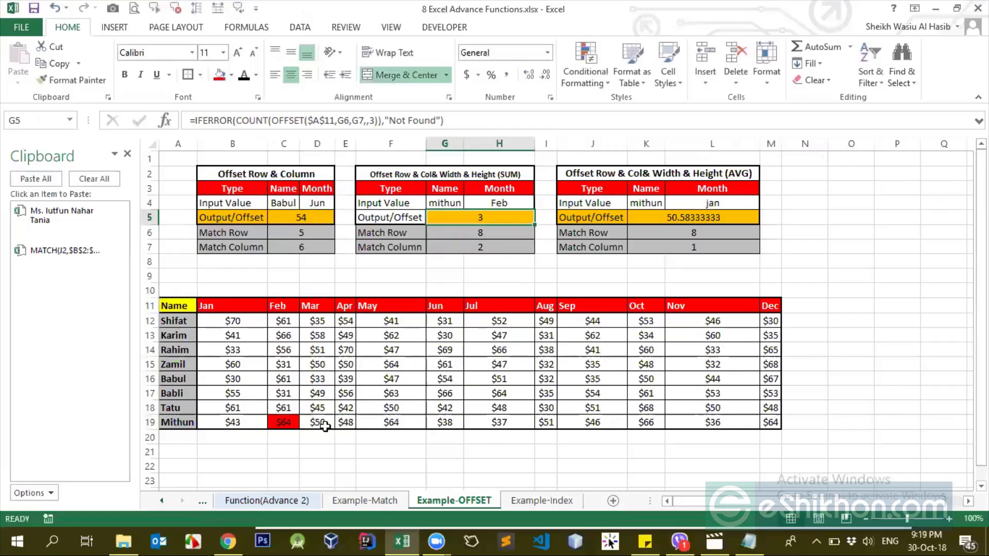
pyautogui.click(338, 422)
pyautogui.click(467, 206)
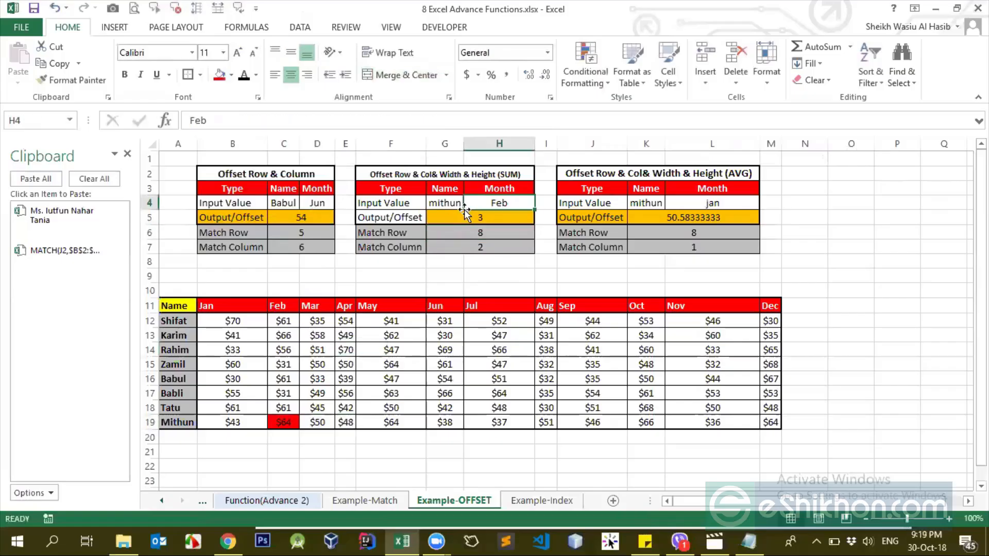
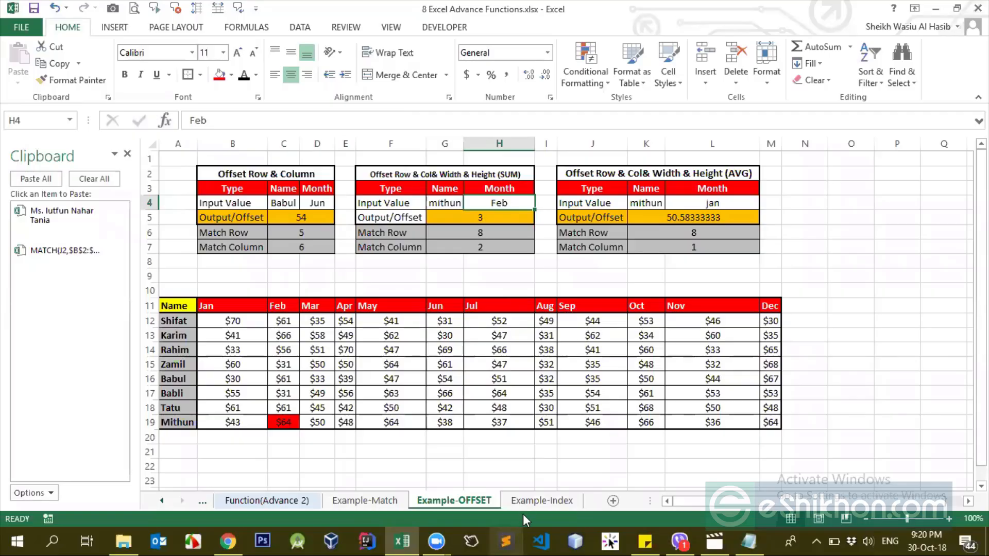
# Open the Example-Index sheet and highlight its first data table, B11:N19
pyautogui.click(539, 501)
pyautogui.click(321, 204)
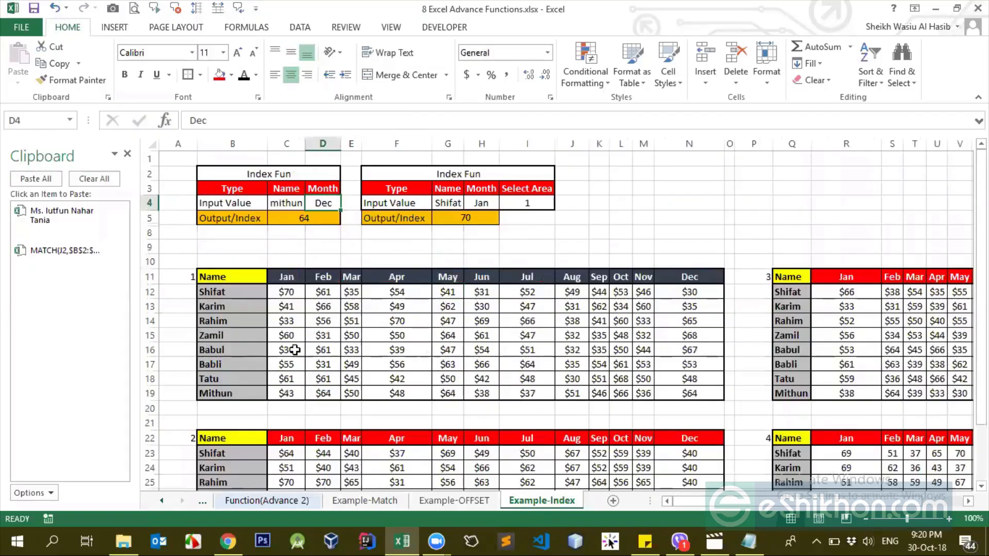
pyautogui.click(271, 293)
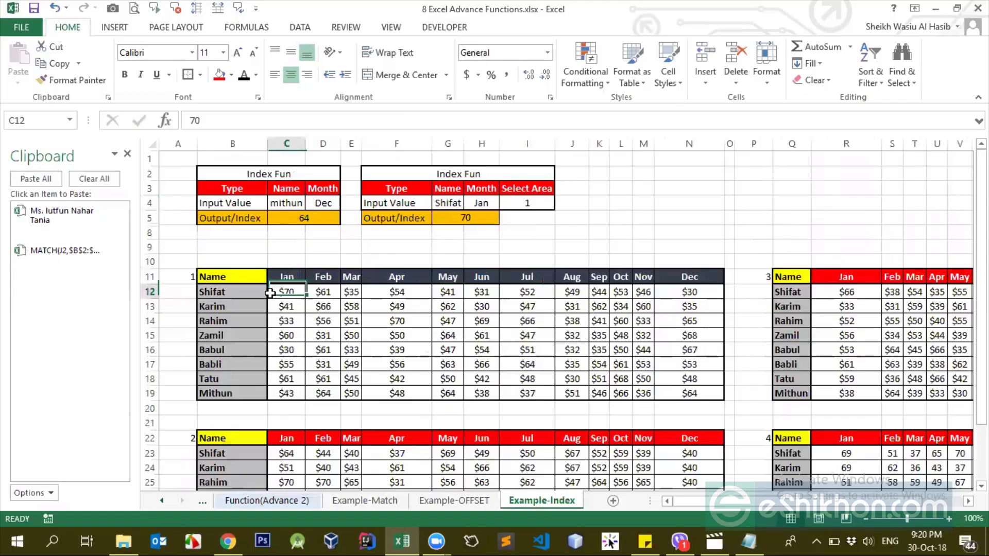
pyautogui.moveTo(227, 276); pyautogui.dragTo(711, 392)
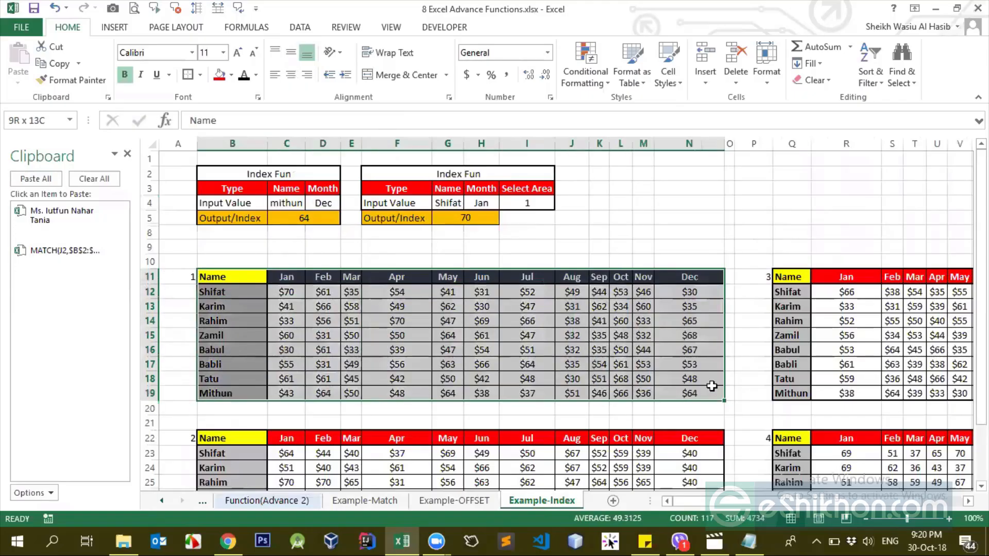
# Examine the name column of the first table from the header in B11 down to B19
pyautogui.click(235, 275)
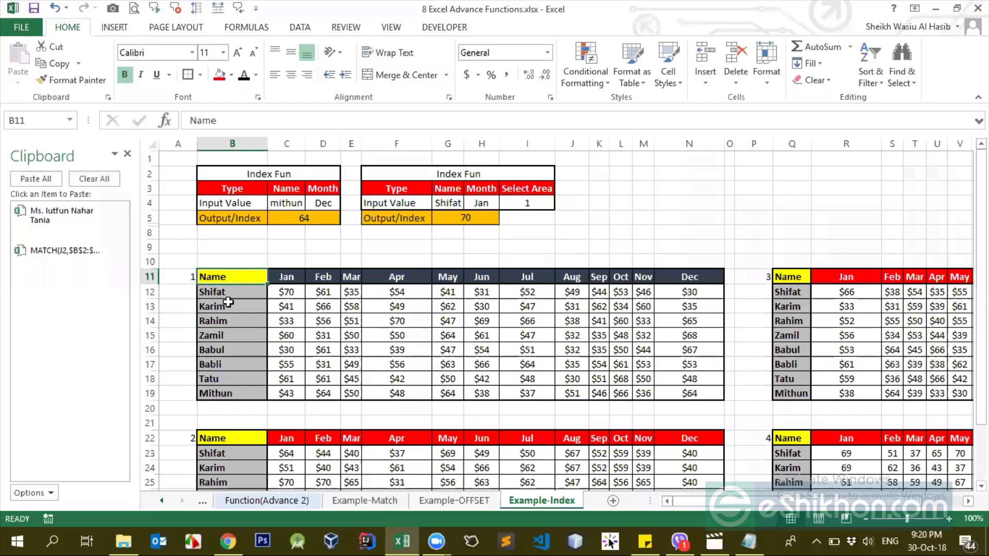
pyautogui.click(231, 295)
pyautogui.click(234, 364)
pyautogui.moveTo(243, 275); pyautogui.dragTo(250, 391)
pyautogui.click(247, 307)
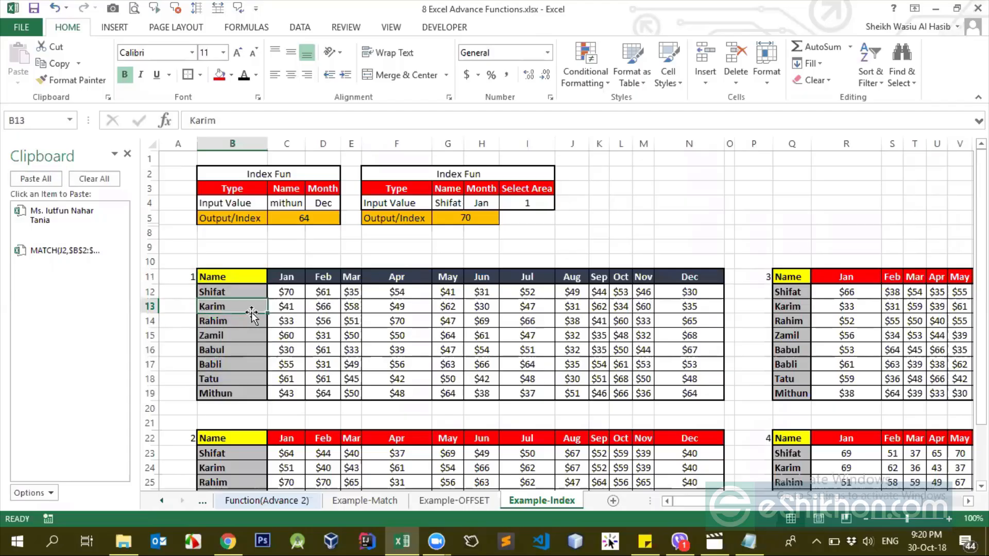
pyautogui.hotkey('ctrl', 'Down')
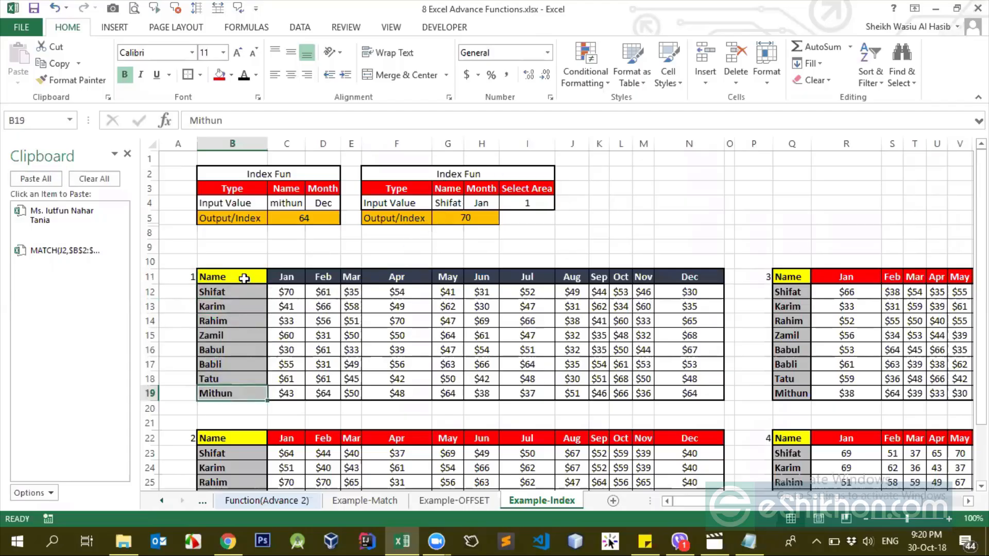
pyautogui.click(244, 278)
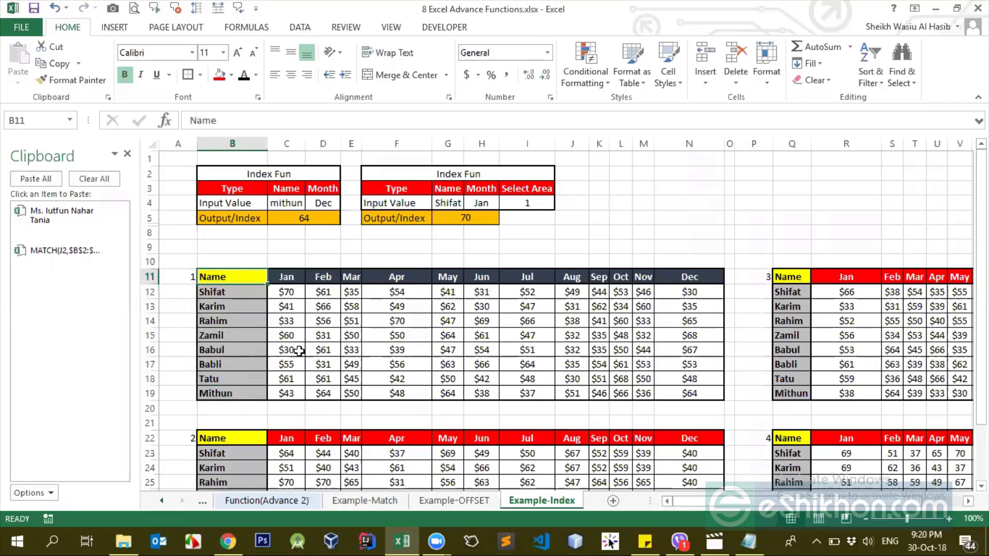
# Examine the first table's month header row by highlighting B11:N11
pyautogui.click(642, 321)
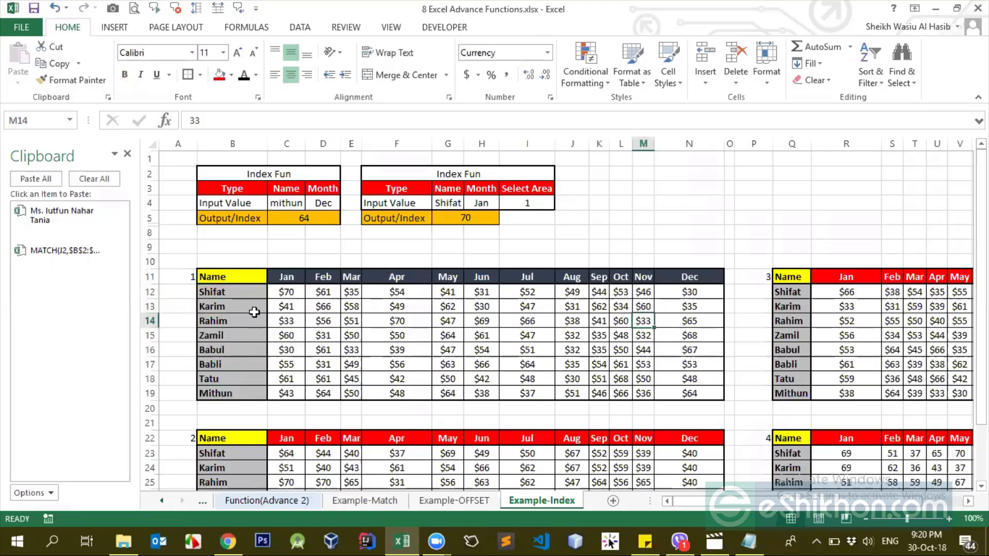
pyautogui.moveTo(254, 278); pyautogui.dragTo(288, 293)
pyautogui.moveTo(217, 277); pyautogui.dragTo(722, 276)
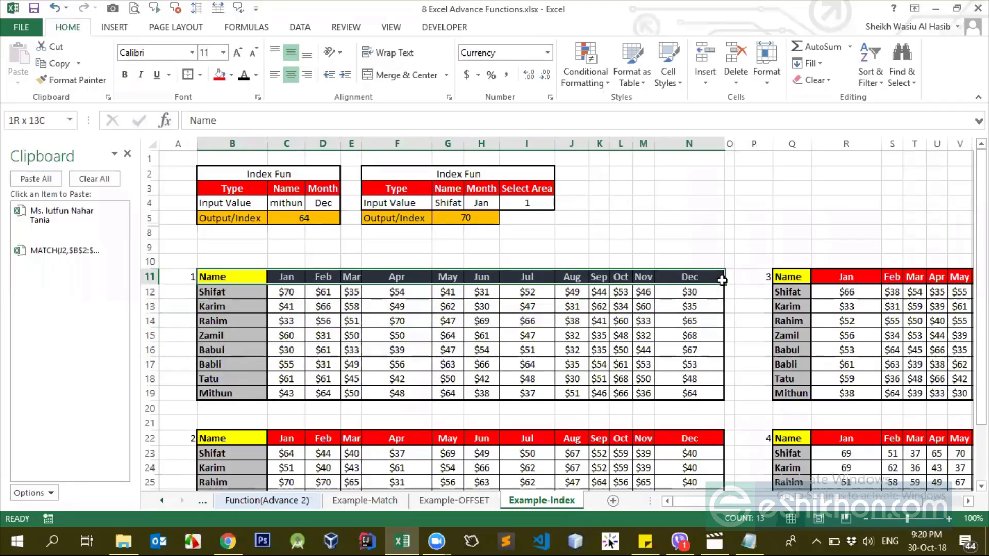
pyautogui.click(262, 262)
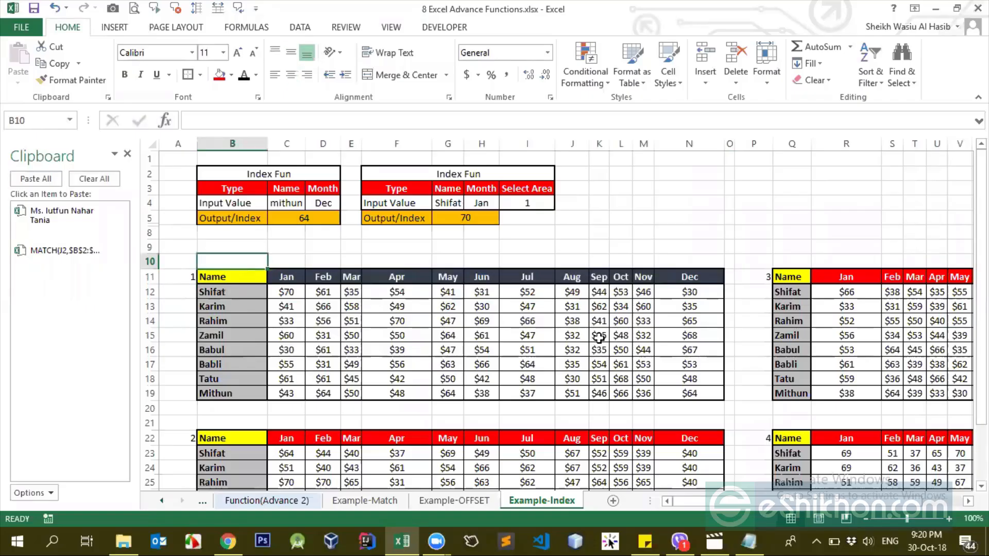
# Examine the four numbered month tables on the sheet, including the third and fourth ones starting in column Q
pyautogui.moveTo(815, 501); pyautogui.dragTo(854, 501)
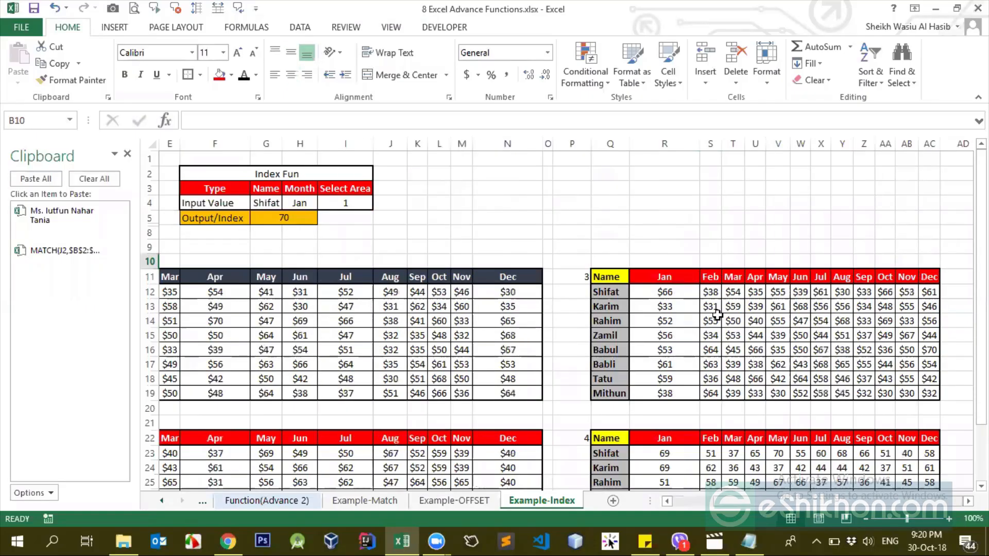
pyautogui.click(832, 282)
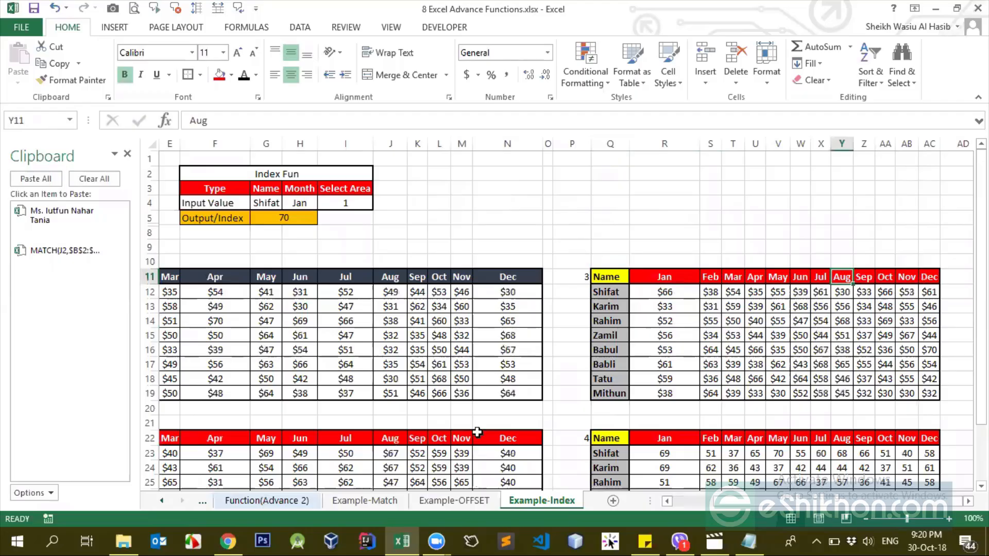
pyautogui.scroll(-3, 617, 325)
pyautogui.click(617, 308)
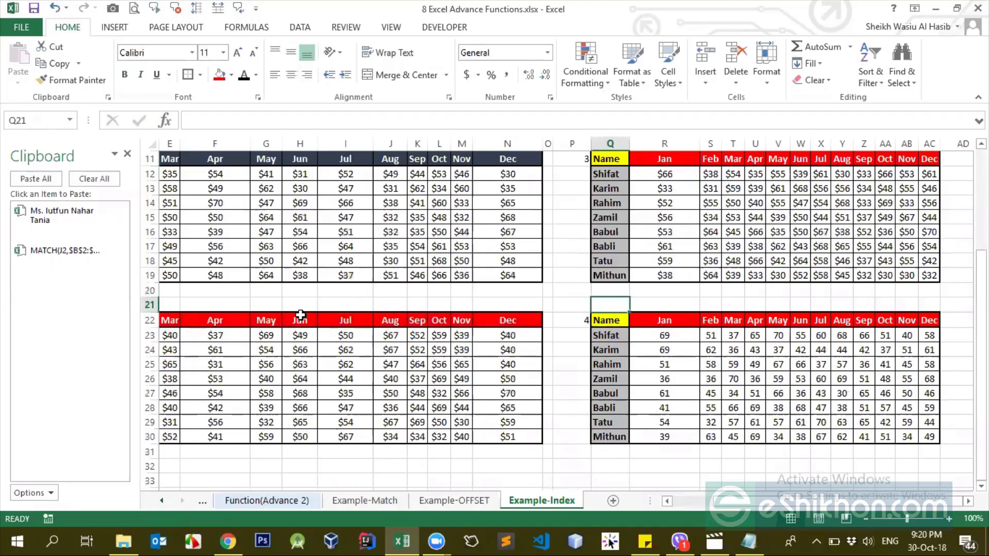
pyautogui.hscroll(-4, 354, 371)
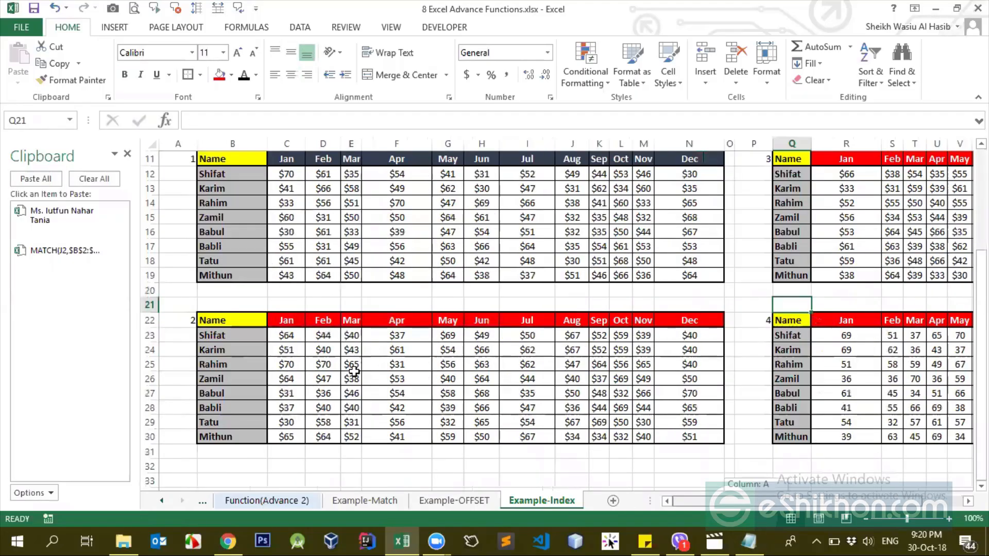
pyautogui.click(258, 334)
pyautogui.scroll(3, 259, 334)
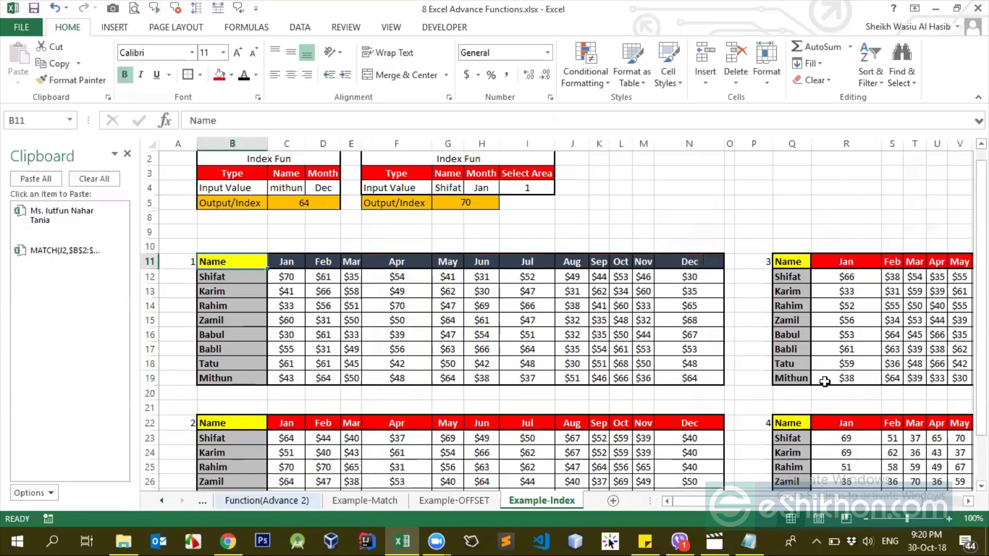
pyautogui.click(874, 362)
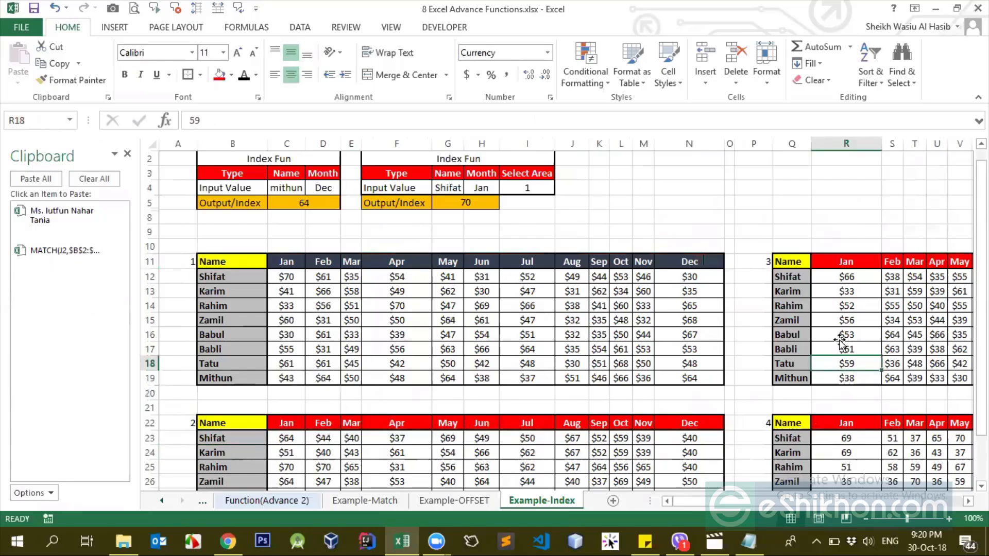
pyautogui.click(899, 306)
# Set the name input in G4 of the second Index Fun block to the second person listed in the tables
pyautogui.click(394, 203)
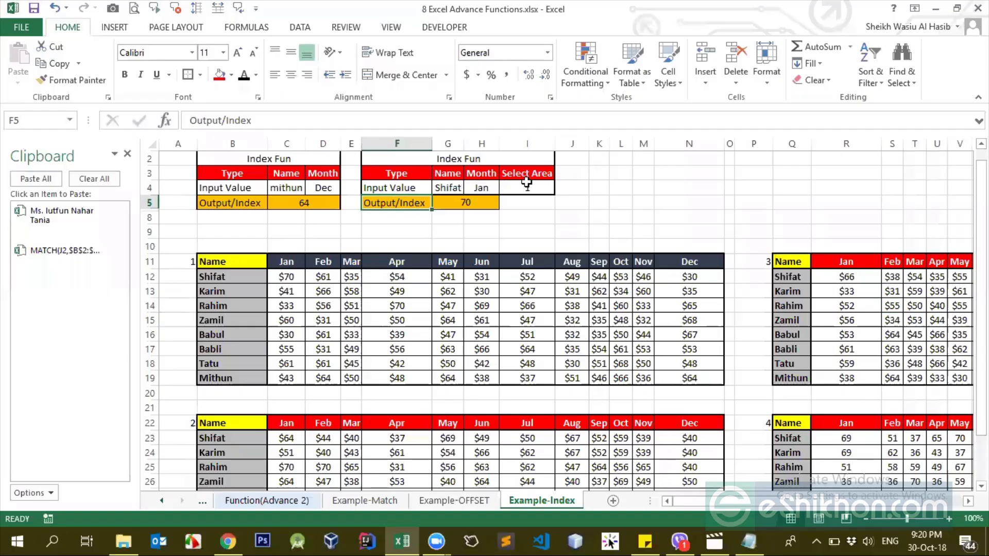
pyautogui.click(446, 187)
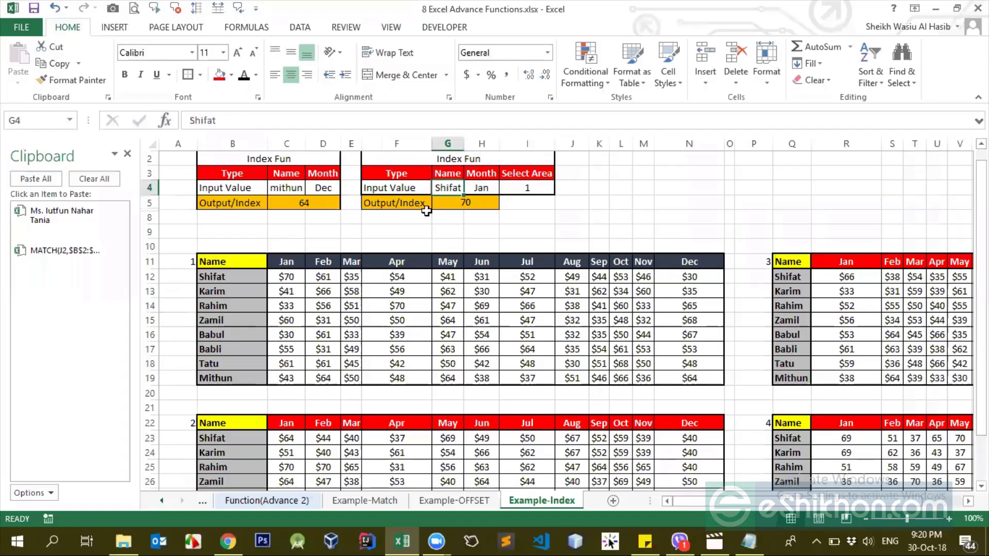
pyautogui.write('Karim')
pyautogui.press('Return')
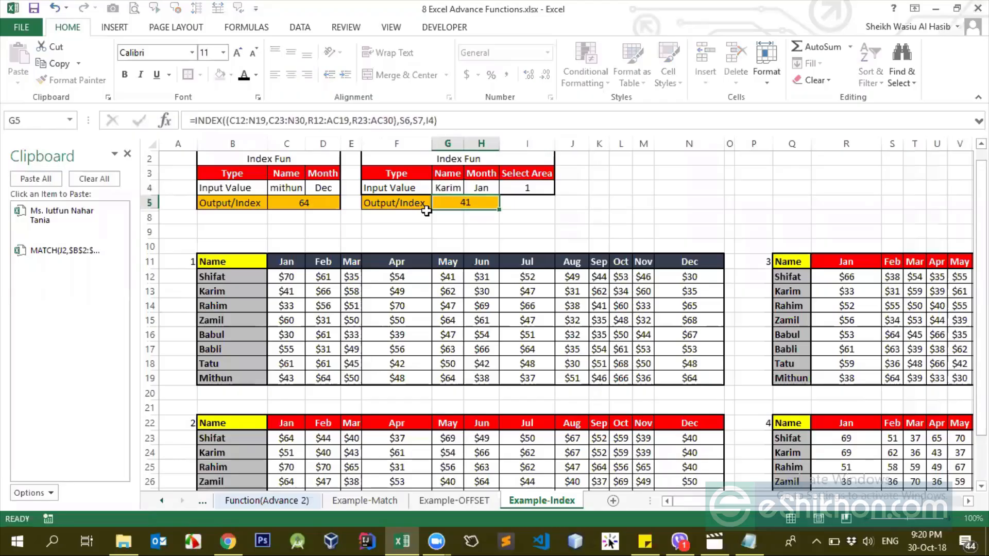
# Check the index output against table 1 by locating the name in B13, the Jan header and their intersection C13
pyautogui.click(486, 189)
pyautogui.click(517, 189)
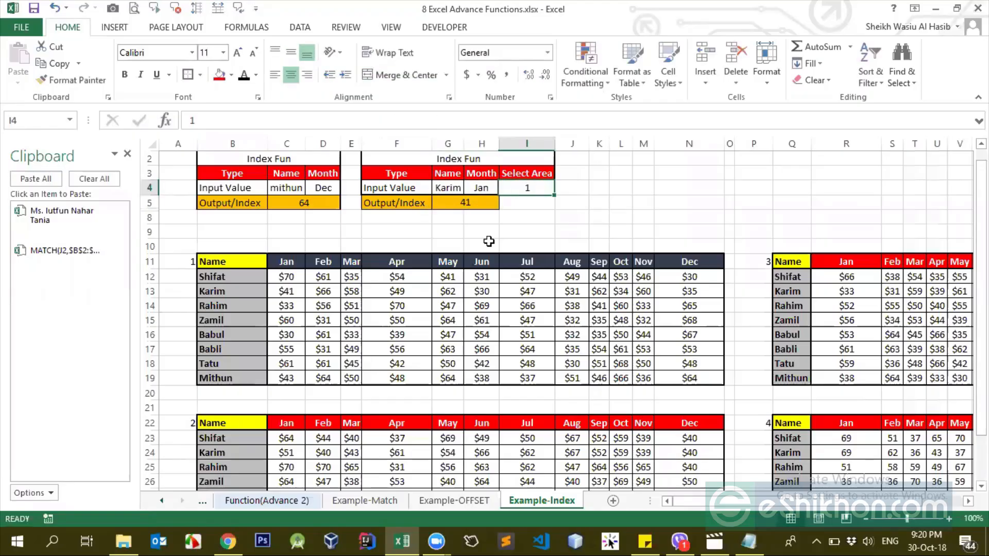
pyautogui.click(224, 292)
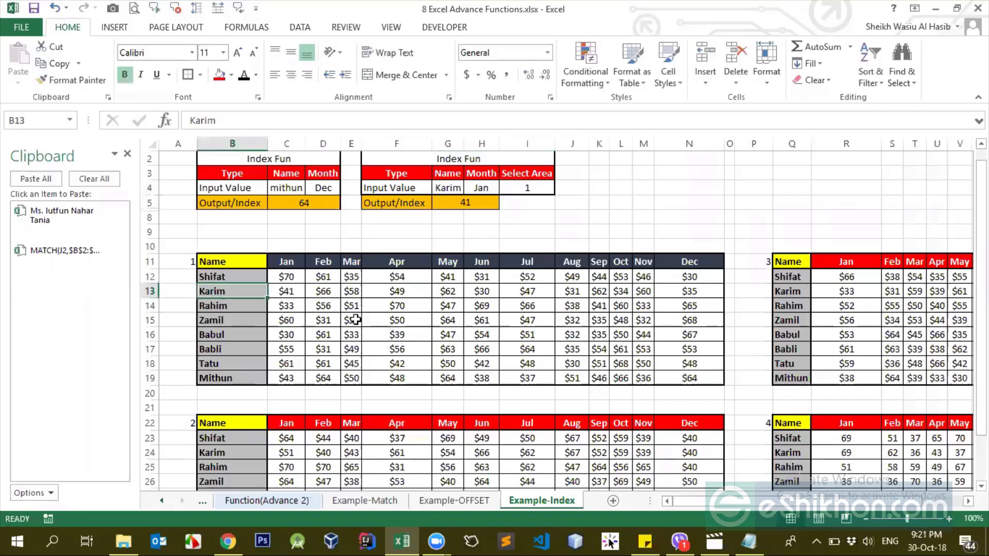
pyautogui.keyDown('ctrl'); pyautogui.click(286, 261); pyautogui.keyUp('ctrl')
pyautogui.click(281, 295)
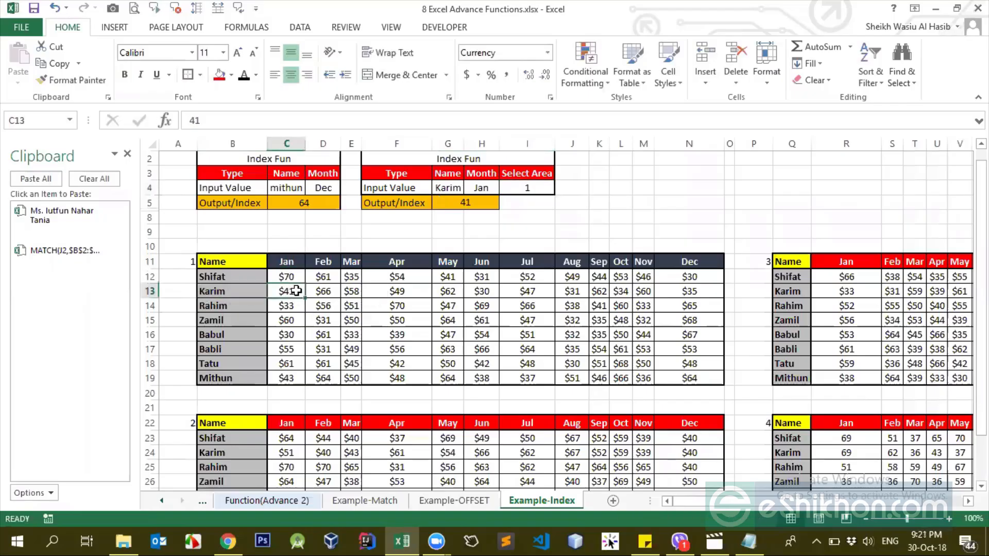
# Set the Select Area input in I4 to 2 and select the G5 output formula
pyautogui.click(530, 188)
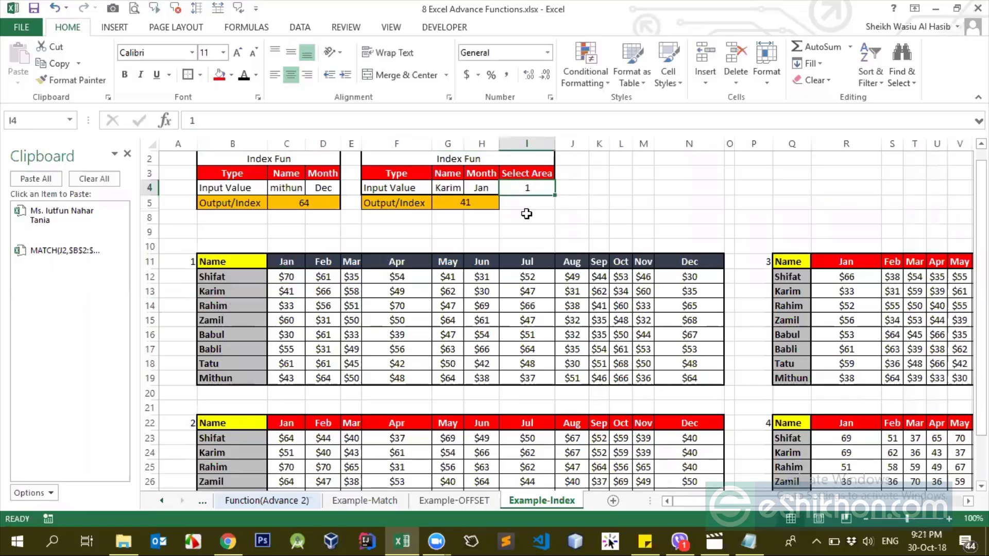
pyautogui.write('2')
pyautogui.press('Return')
pyautogui.click(482, 204)
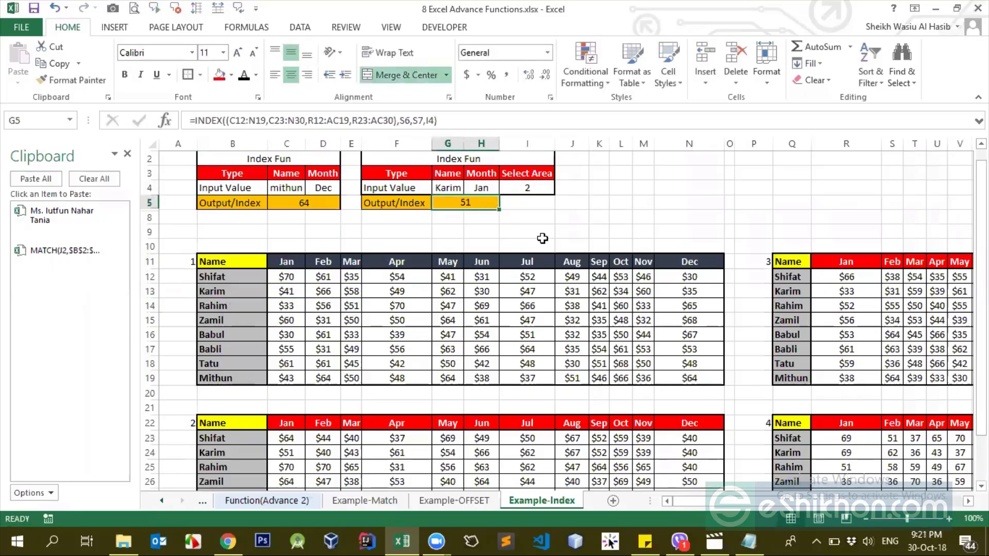
# Check the area 2 output against table 2 by highlighting the name in B24, the Jan header C22 and cell C24
pyautogui.click(527, 191)
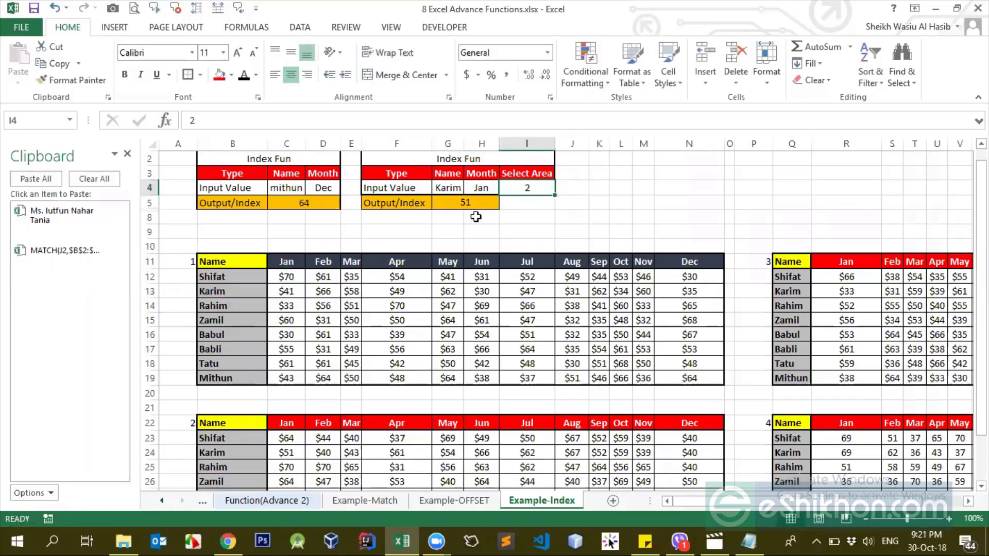
pyautogui.scroll(-5, 475, 219)
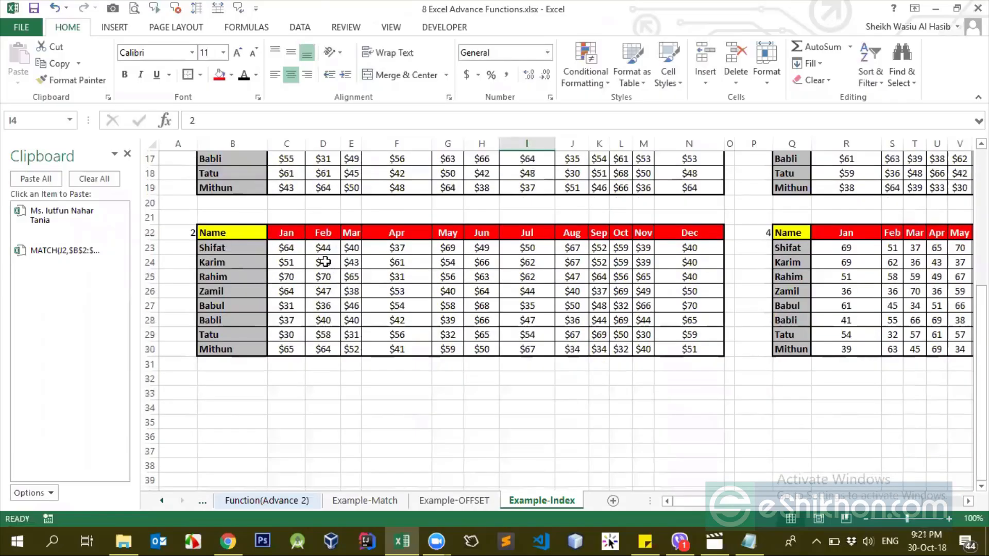
pyautogui.scroll(2, 308, 407)
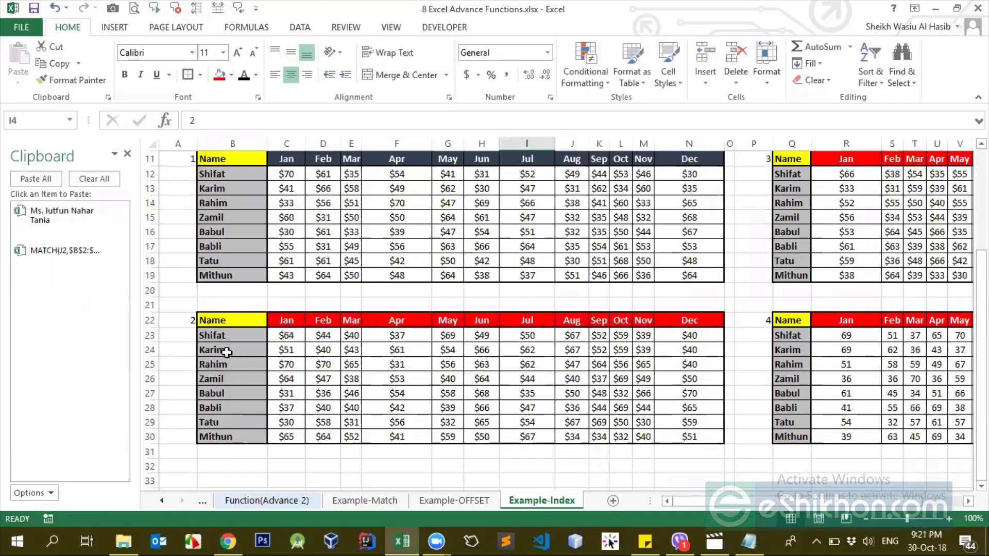
pyautogui.click(232, 350)
pyautogui.keyDown('ctrl'); pyautogui.click(287, 320); pyautogui.keyUp('ctrl')
pyautogui.keyDown('ctrl'); pyautogui.click(286, 350); pyautogui.keyUp('ctrl')
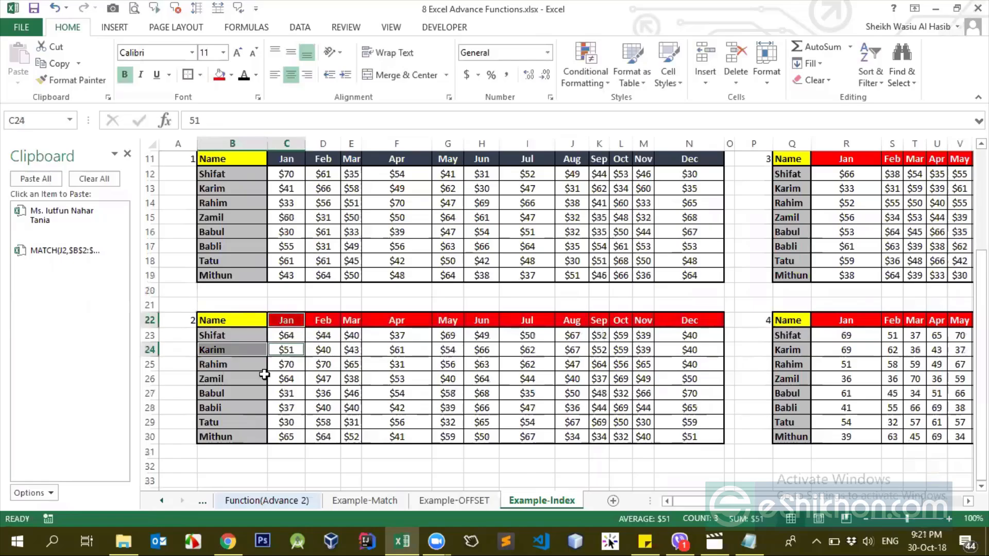
pyautogui.click(293, 355)
pyautogui.scroll(3, 293, 355)
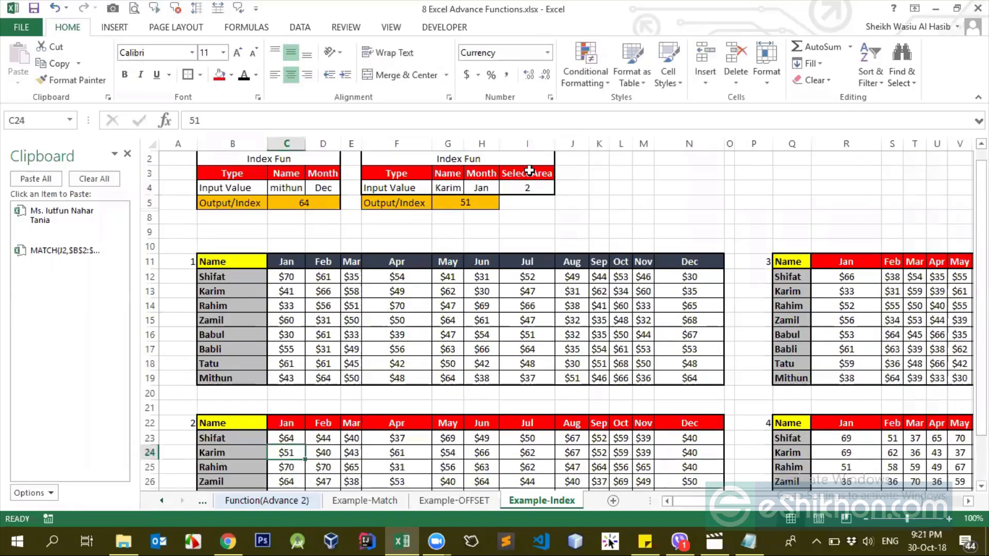
# Set the month input in H4 of the second Index Fun block to Feb
pyautogui.click(479, 189)
pyautogui.write('F')
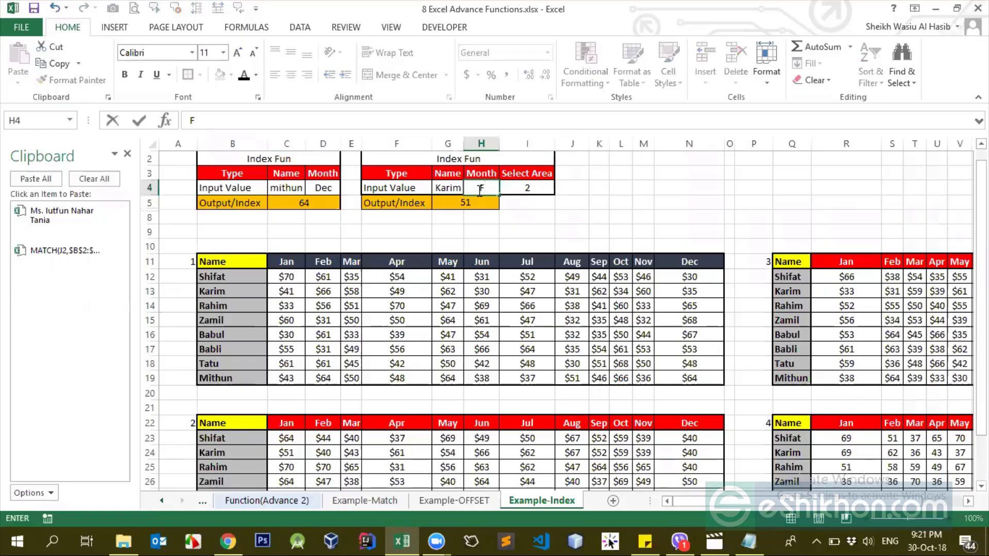
pyautogui.write('eb')
pyautogui.press('Return')
# Compare the Feb output with cell D24 in table 2 and return to the G5 formula
pyautogui.scroll(-1, 337, 410)
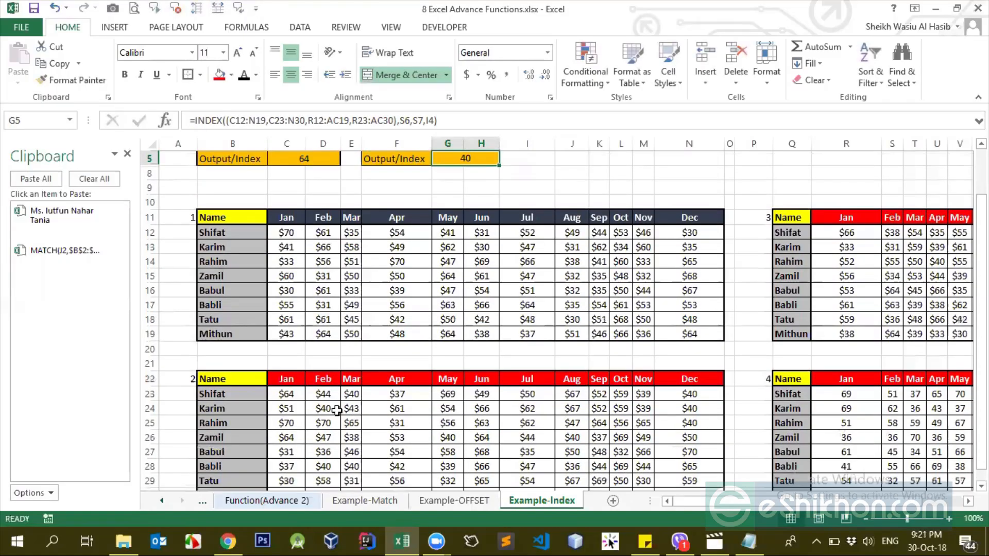
pyautogui.click(320, 410)
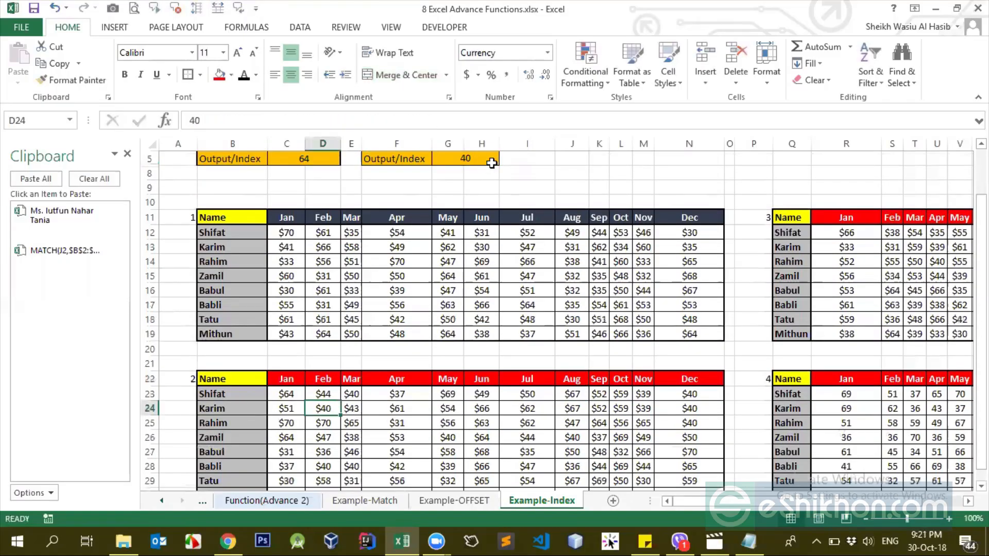
pyautogui.scroll(2, 482, 261)
pyautogui.click(472, 219)
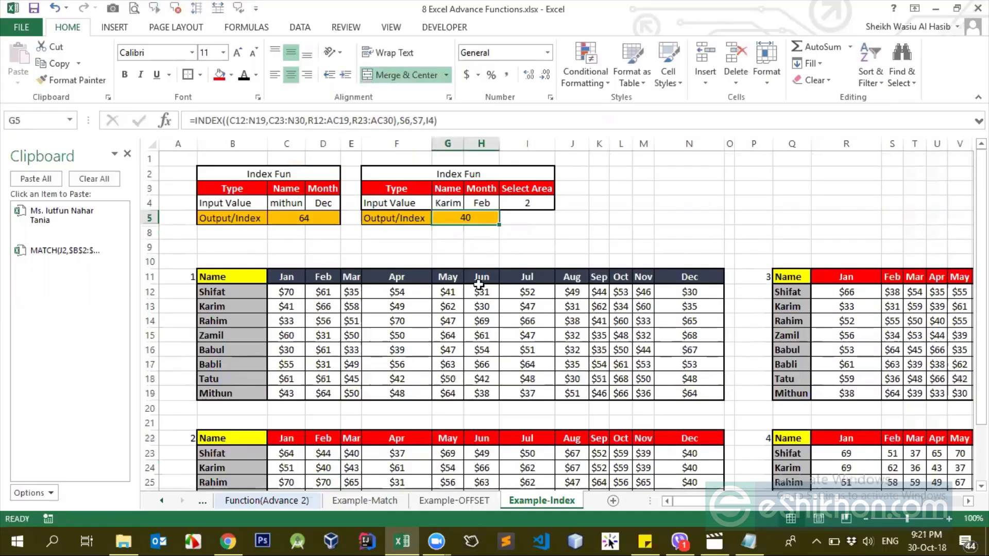